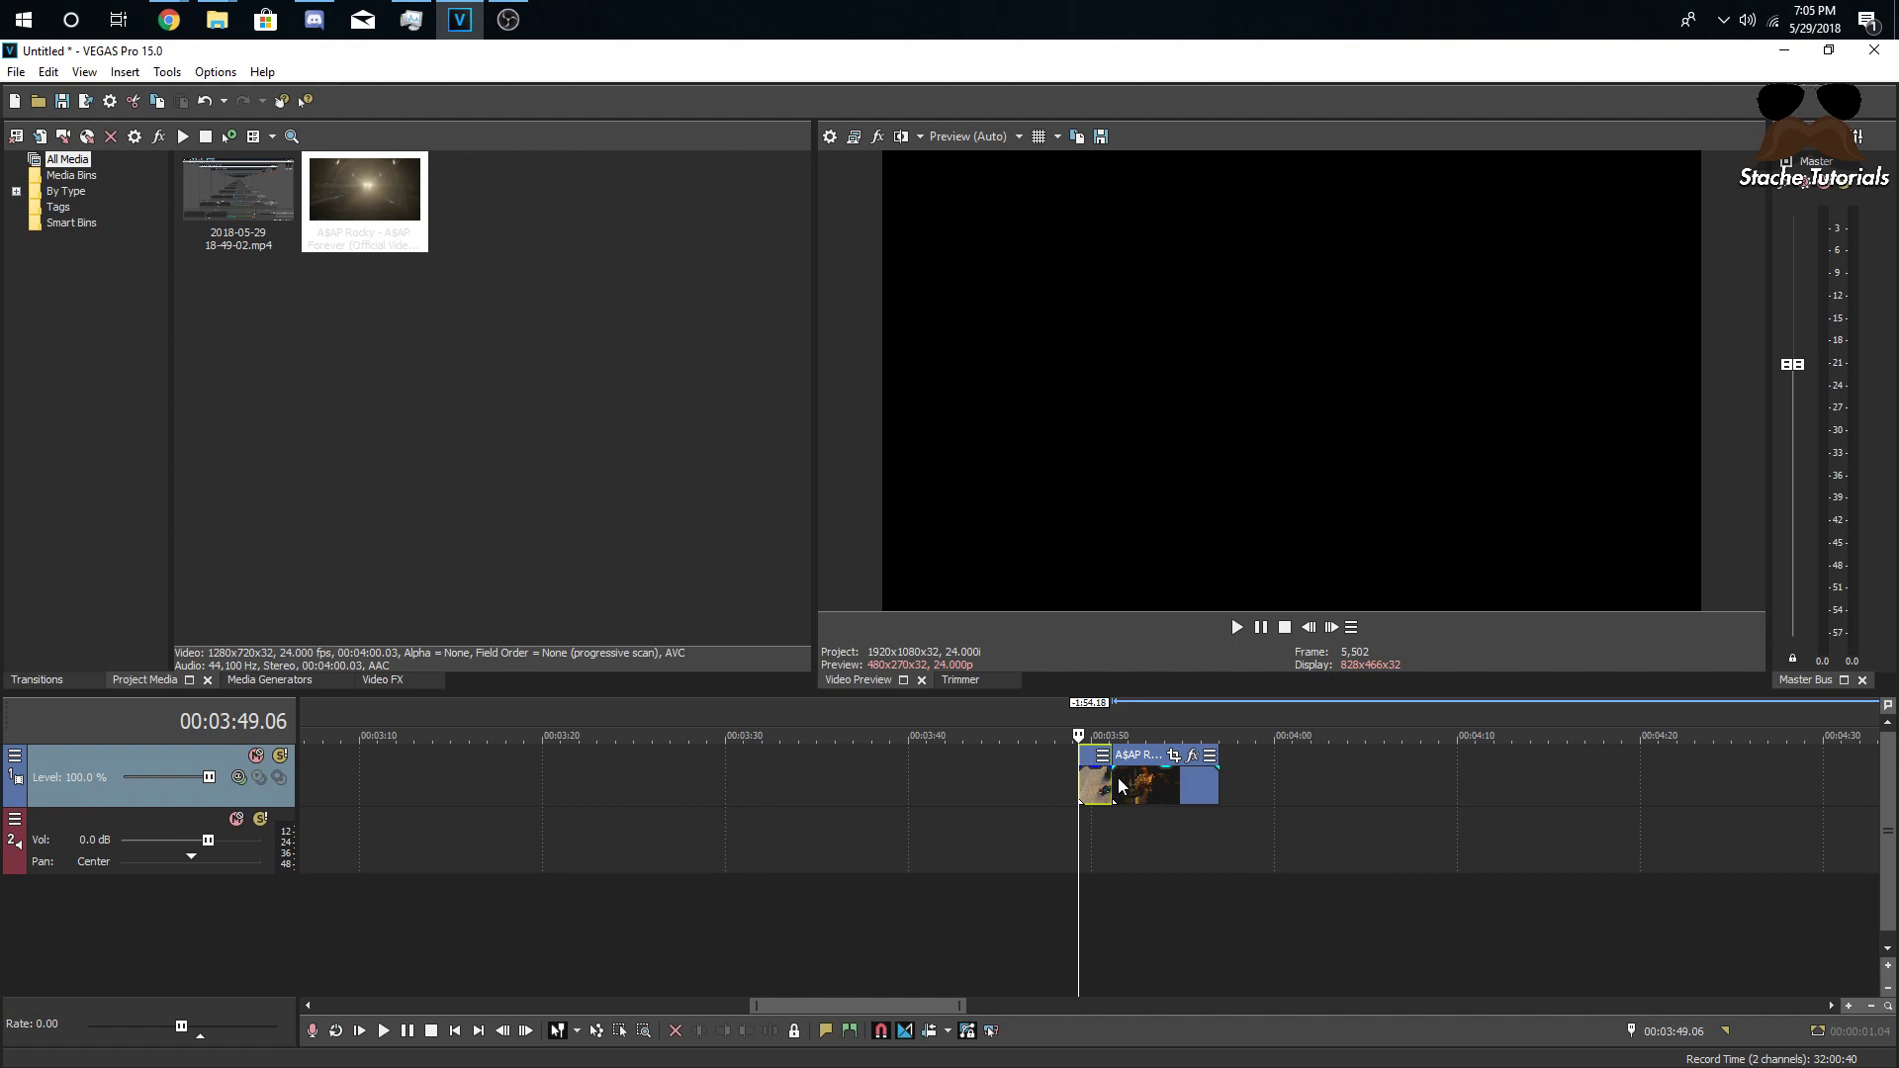
# - Play back the two adjoining music video clips to review the cut between them
pyautogui.click(1096, 781)
pyautogui.scroll(5, 1094, 783)
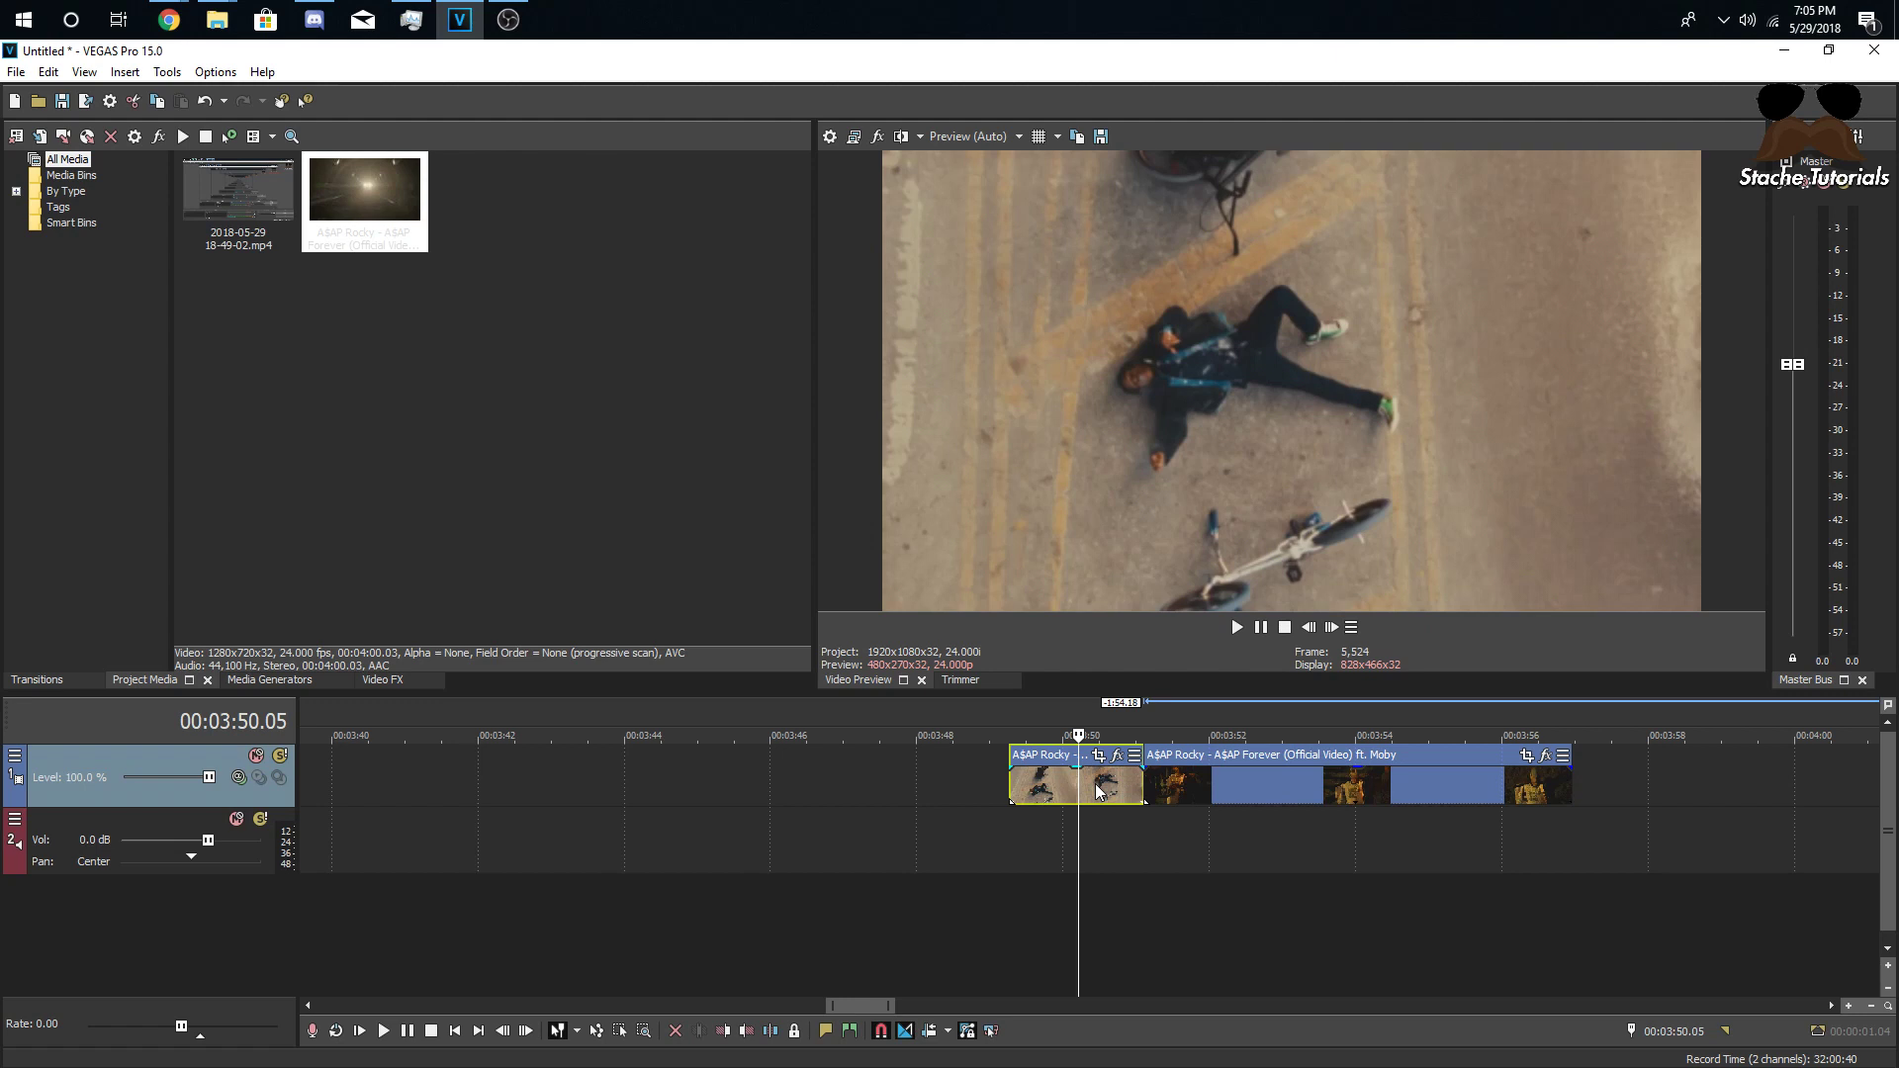
pyautogui.press('space')
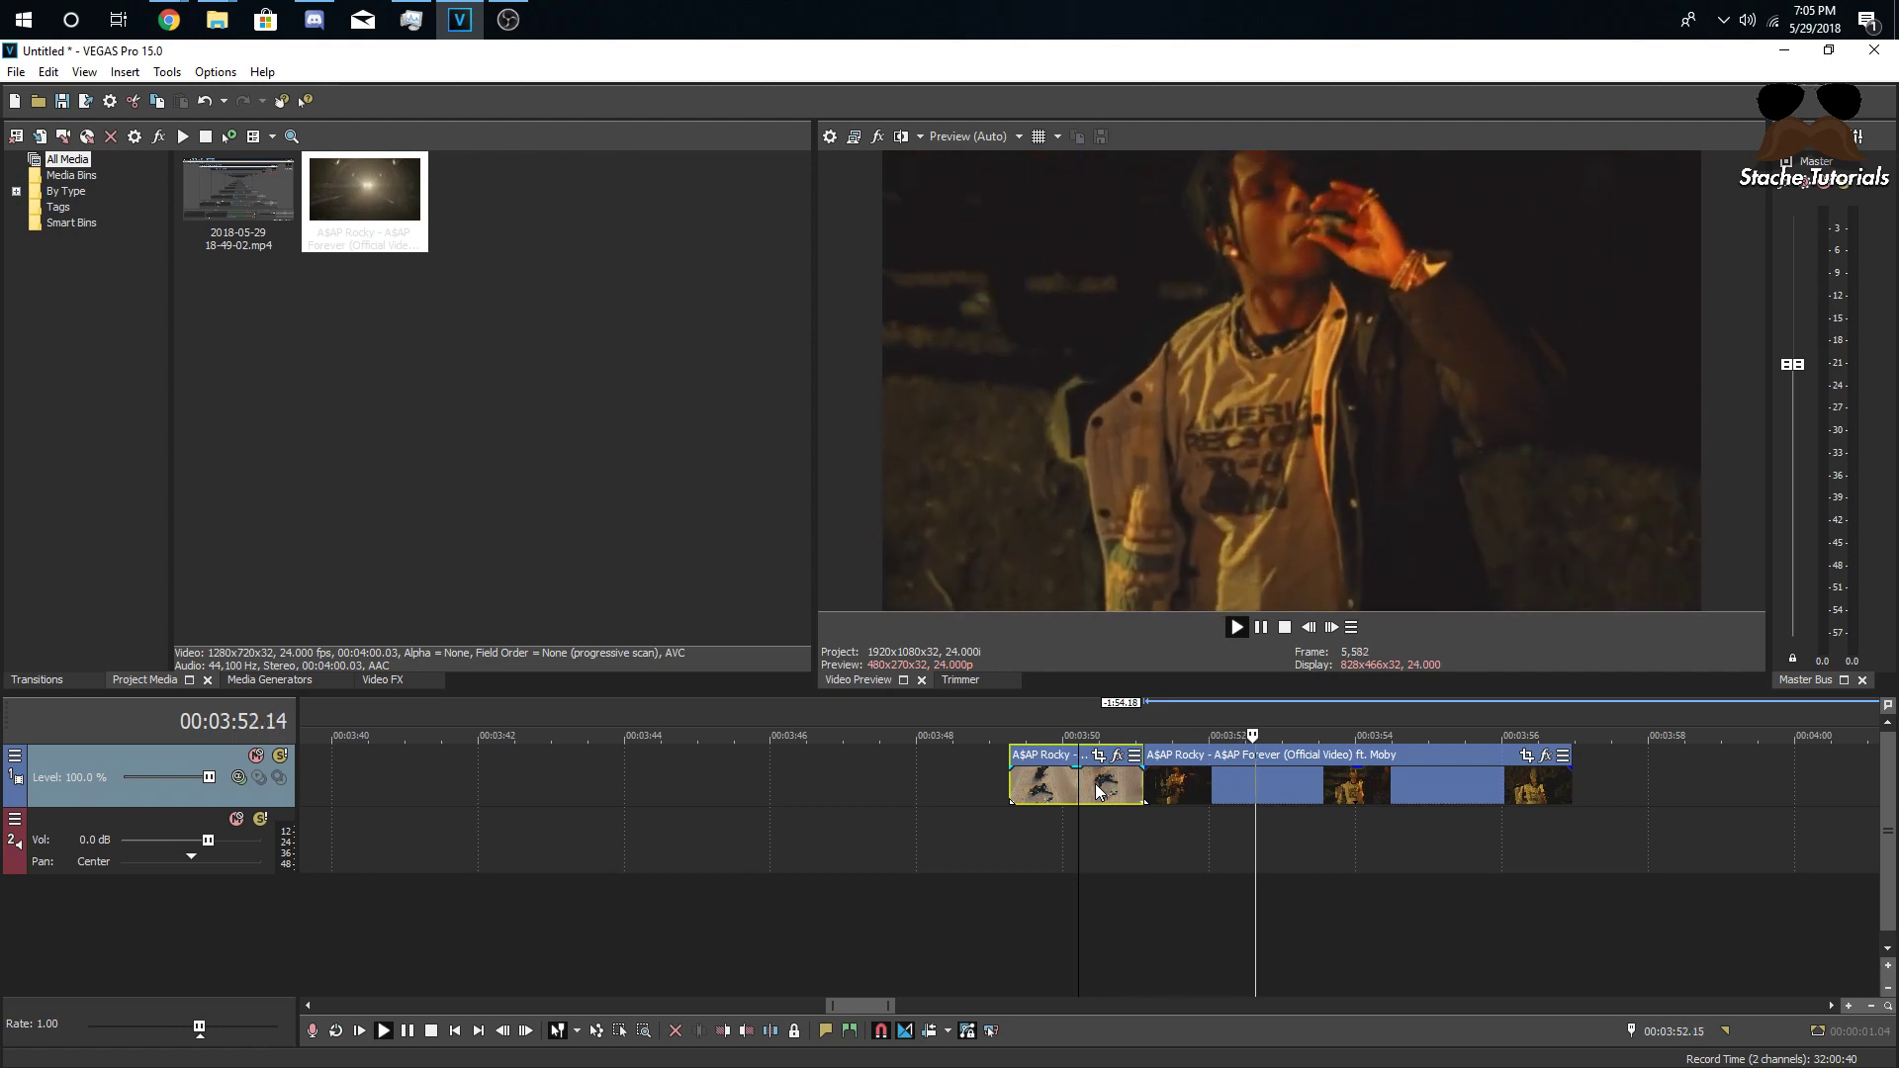
pyautogui.click(1154, 796)
pyautogui.press('space')
pyautogui.click(1154, 801)
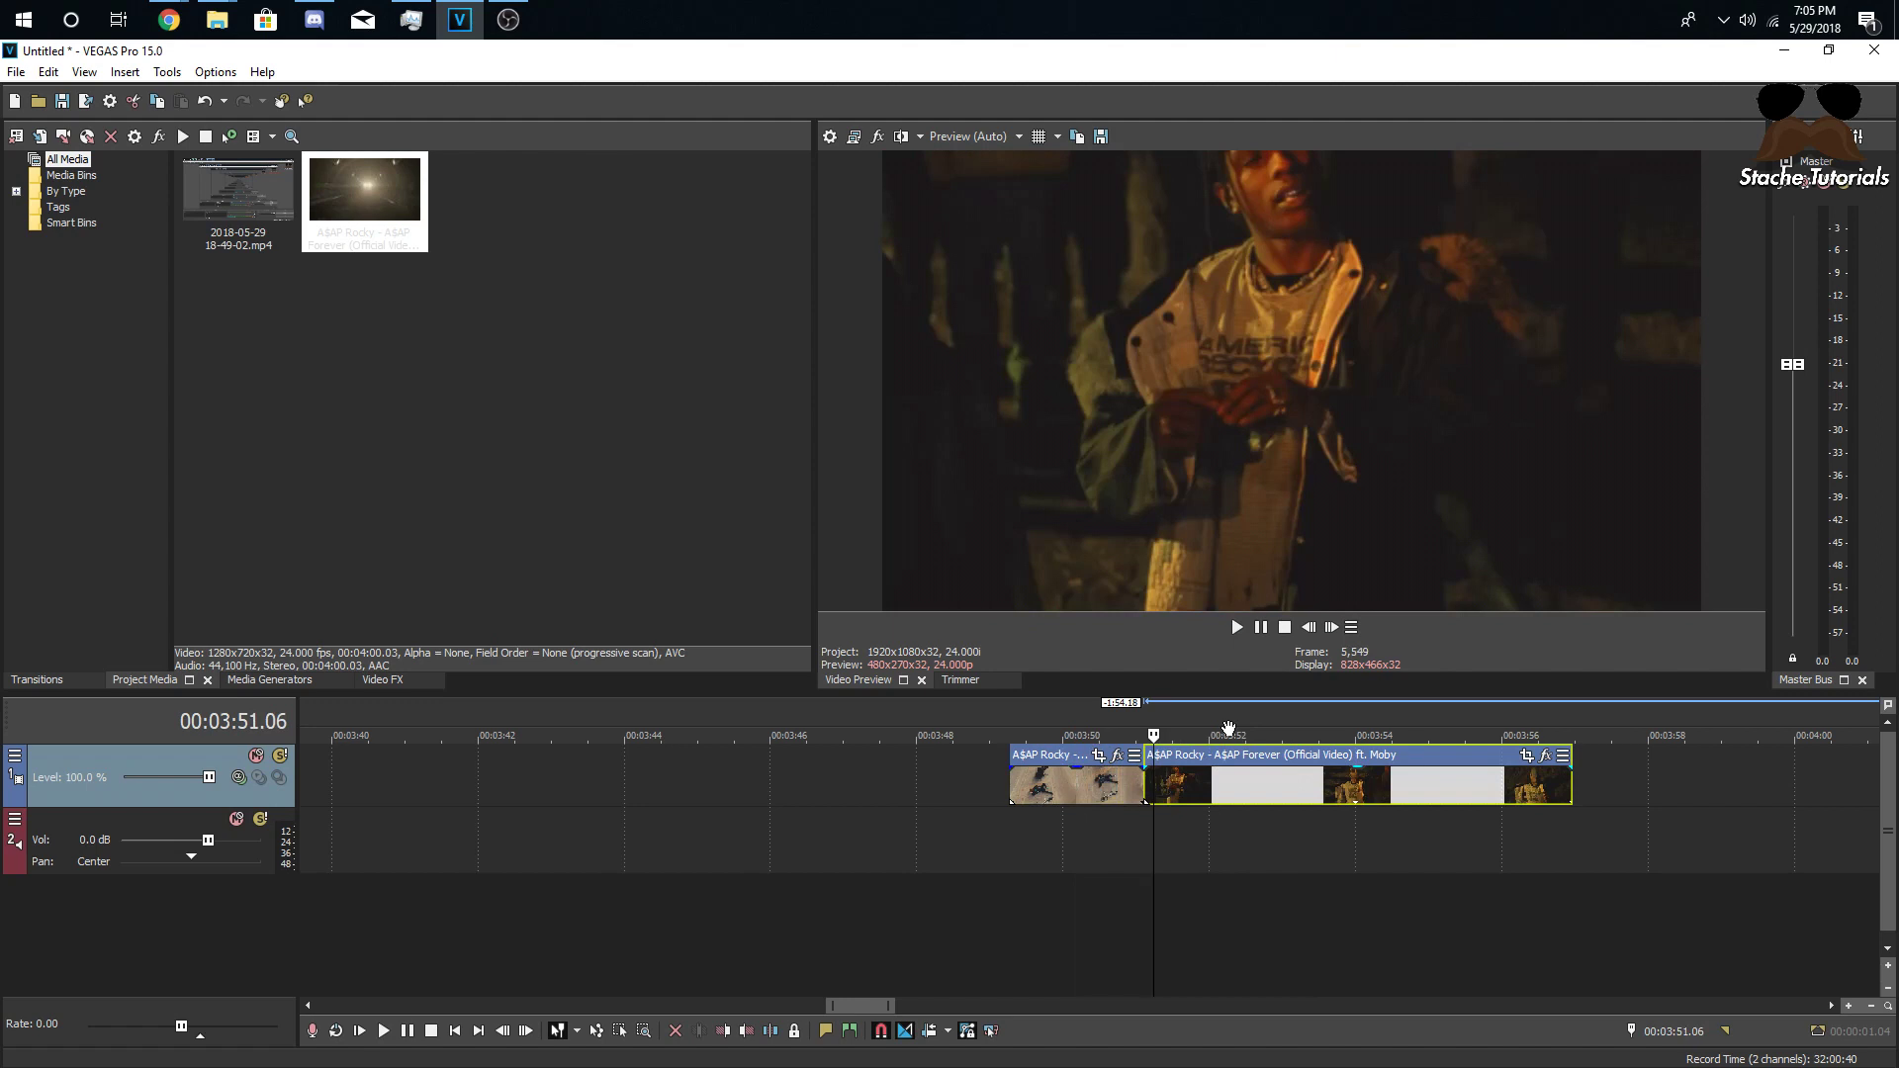
pyautogui.press('space')
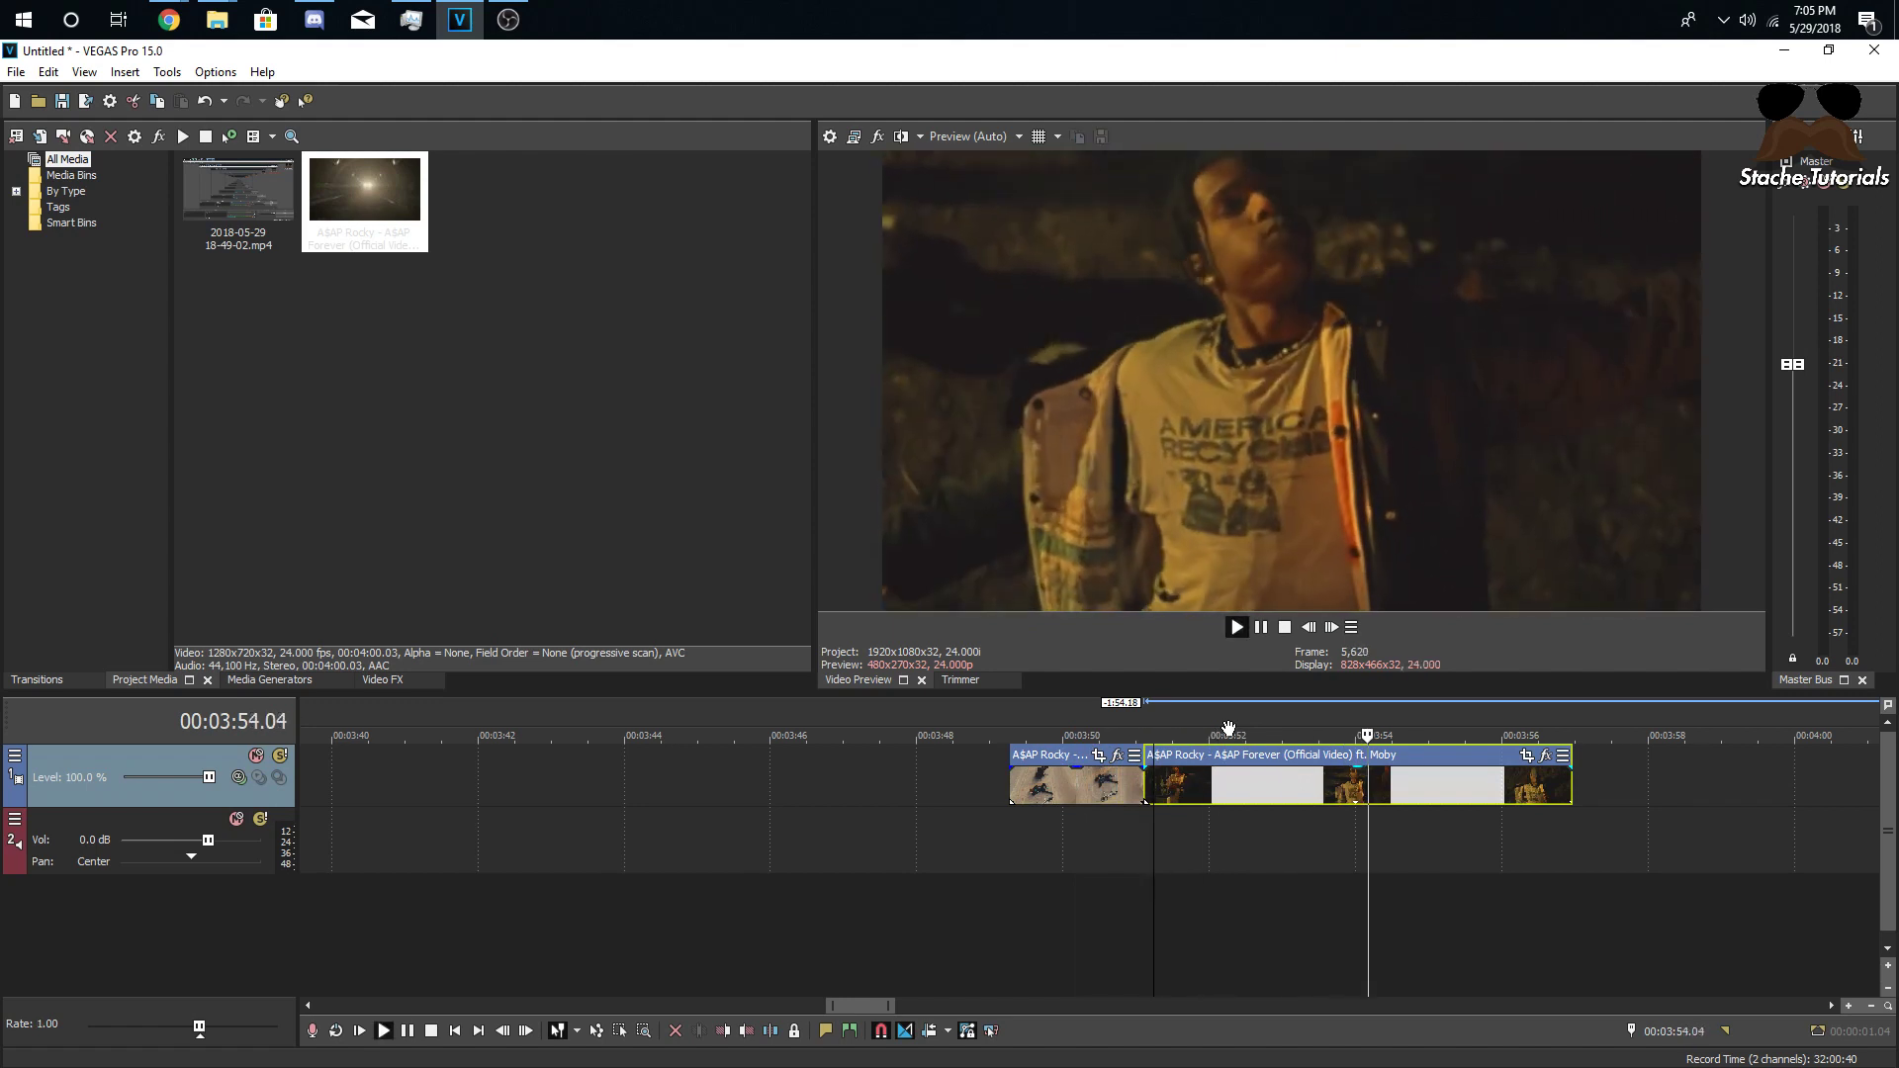
pyautogui.press('space')
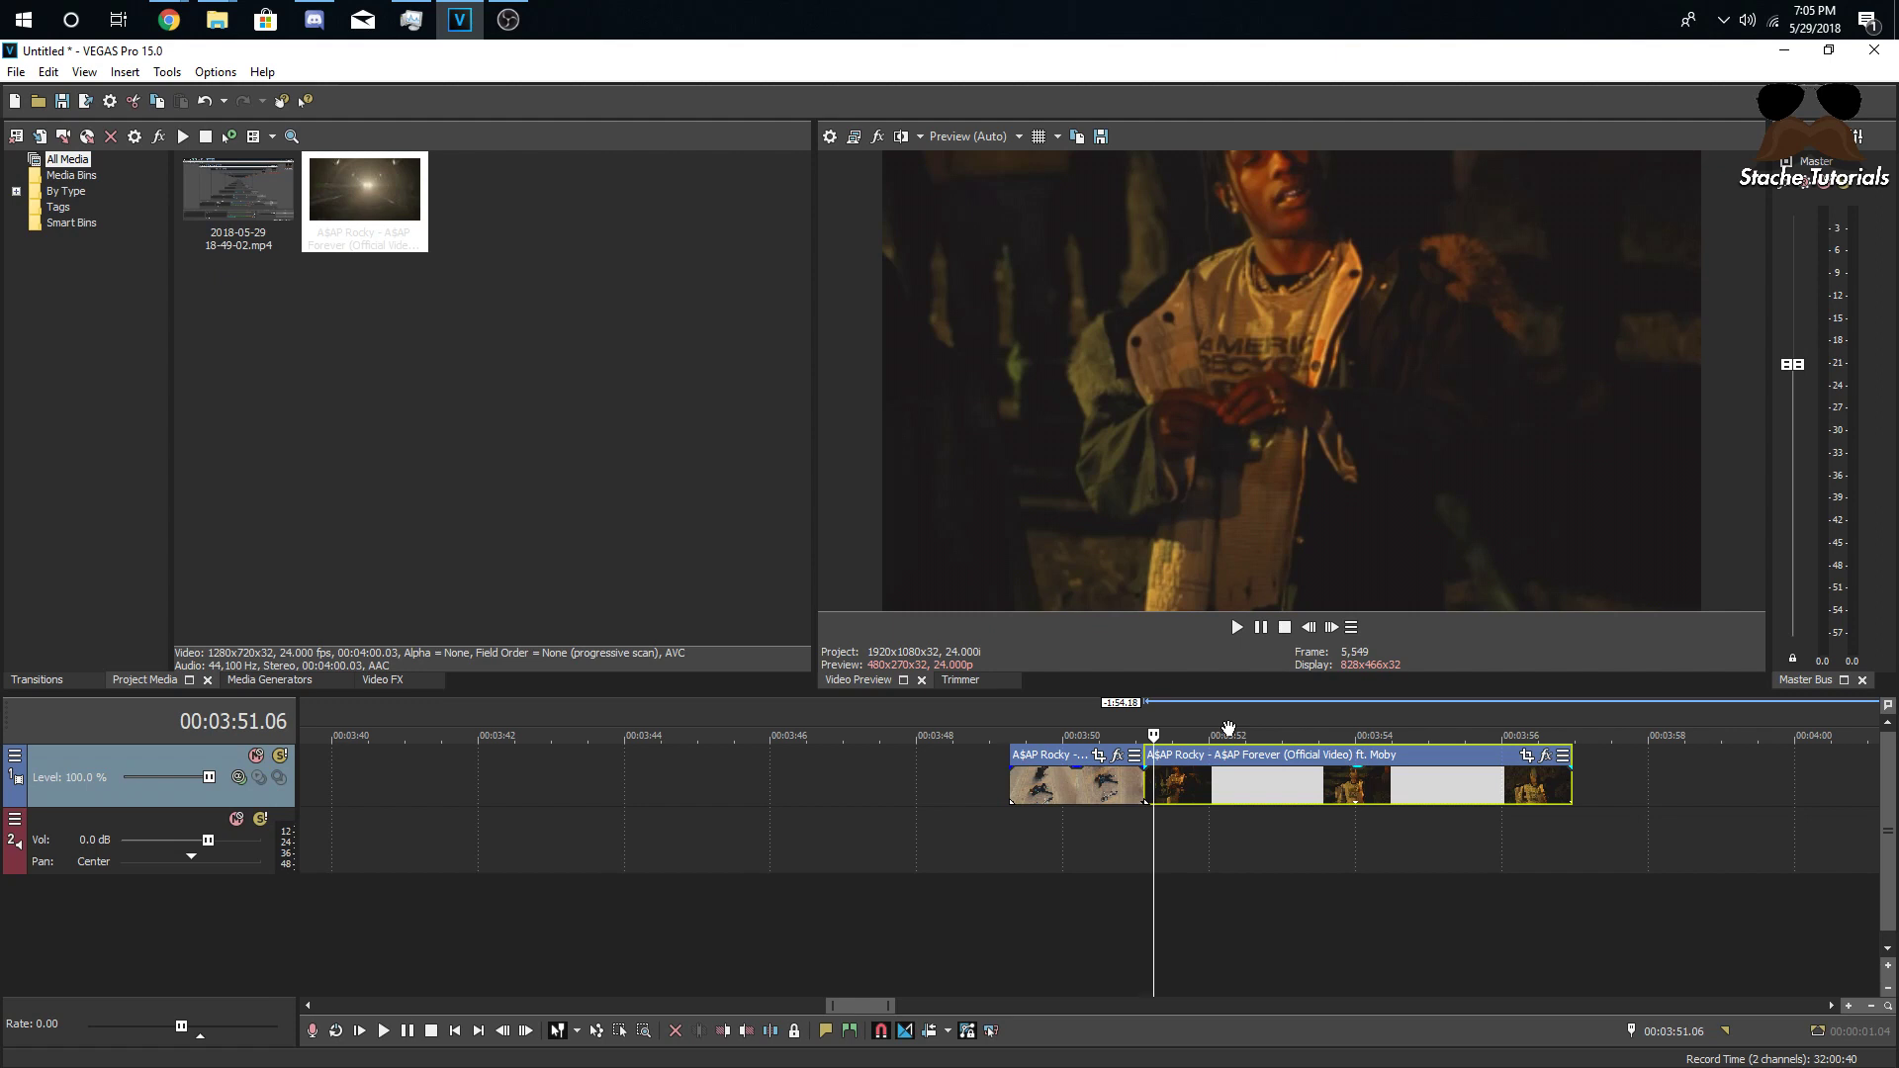
# - Delete the empty audio track and insert four new video tracks above the clips
pyautogui.rightClick(1006, 865)
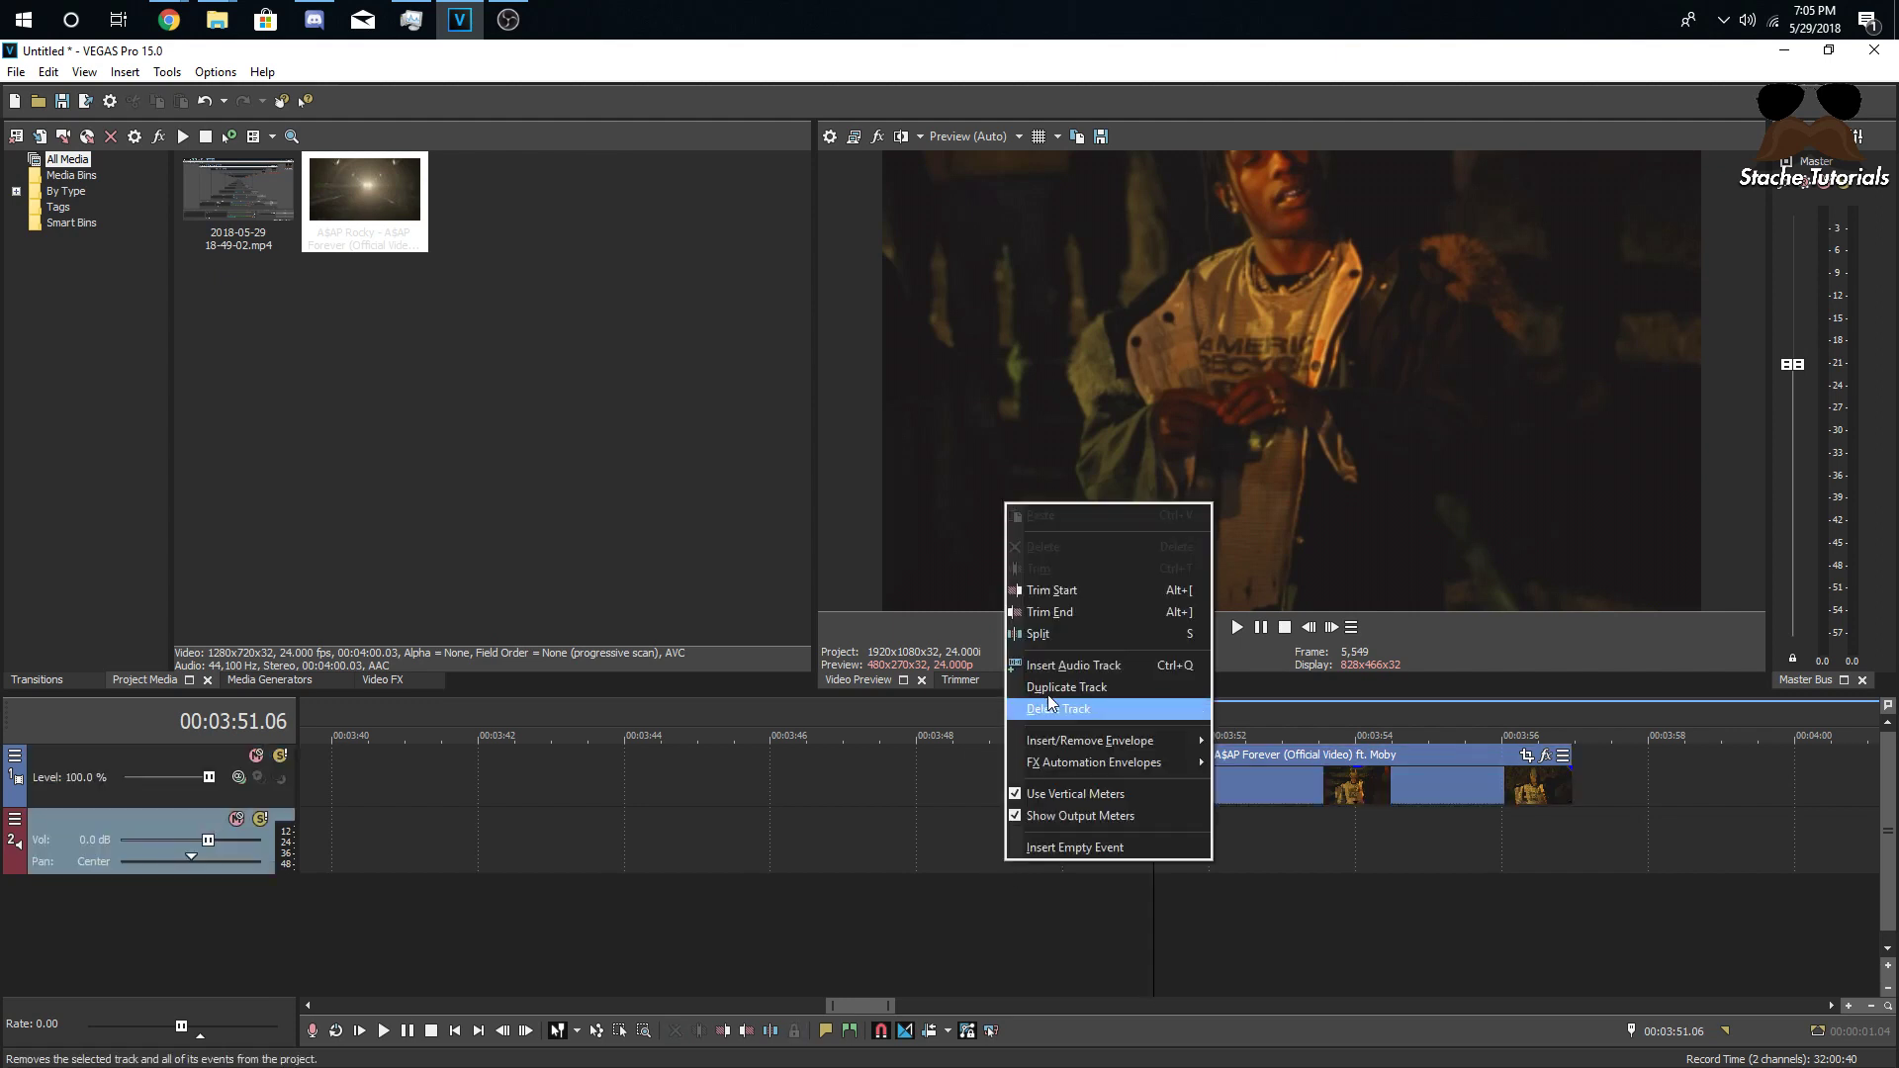
pyautogui.click(1048, 710)
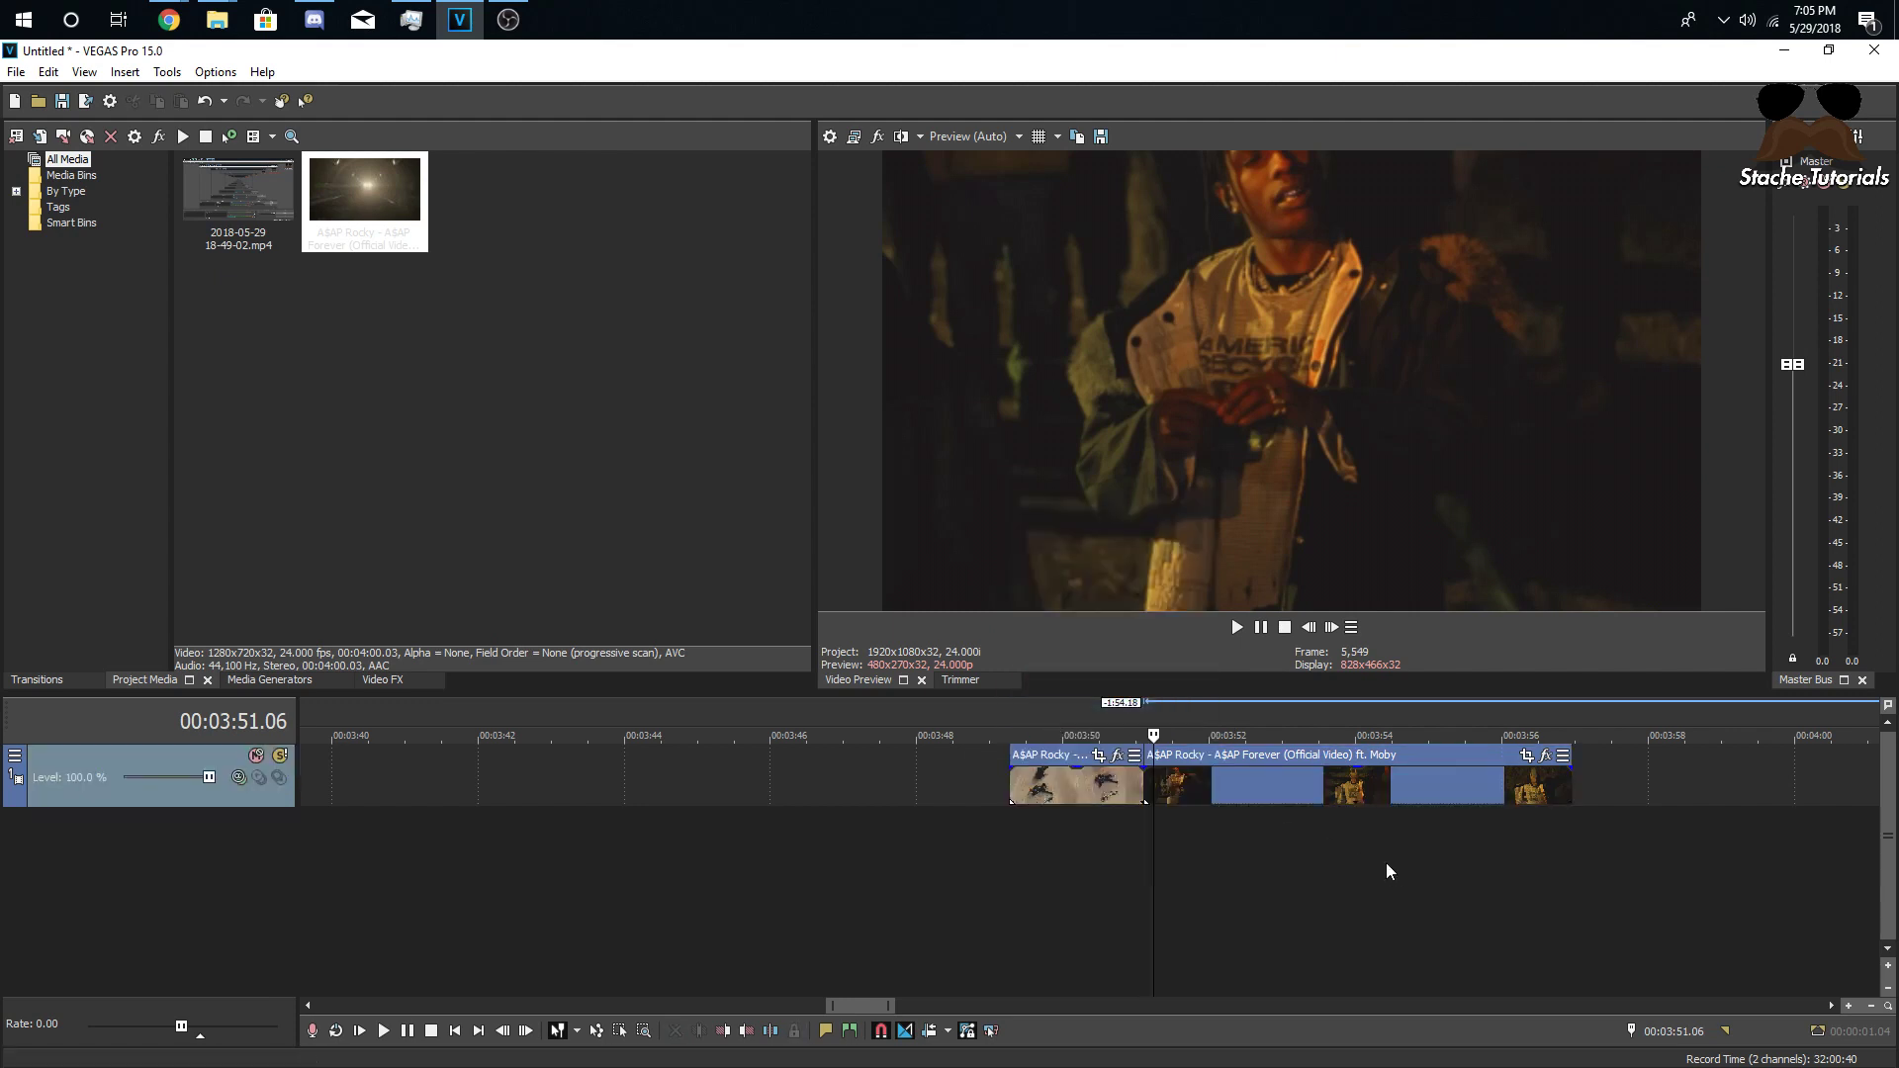
pyautogui.scroll(-3, 1325, 850)
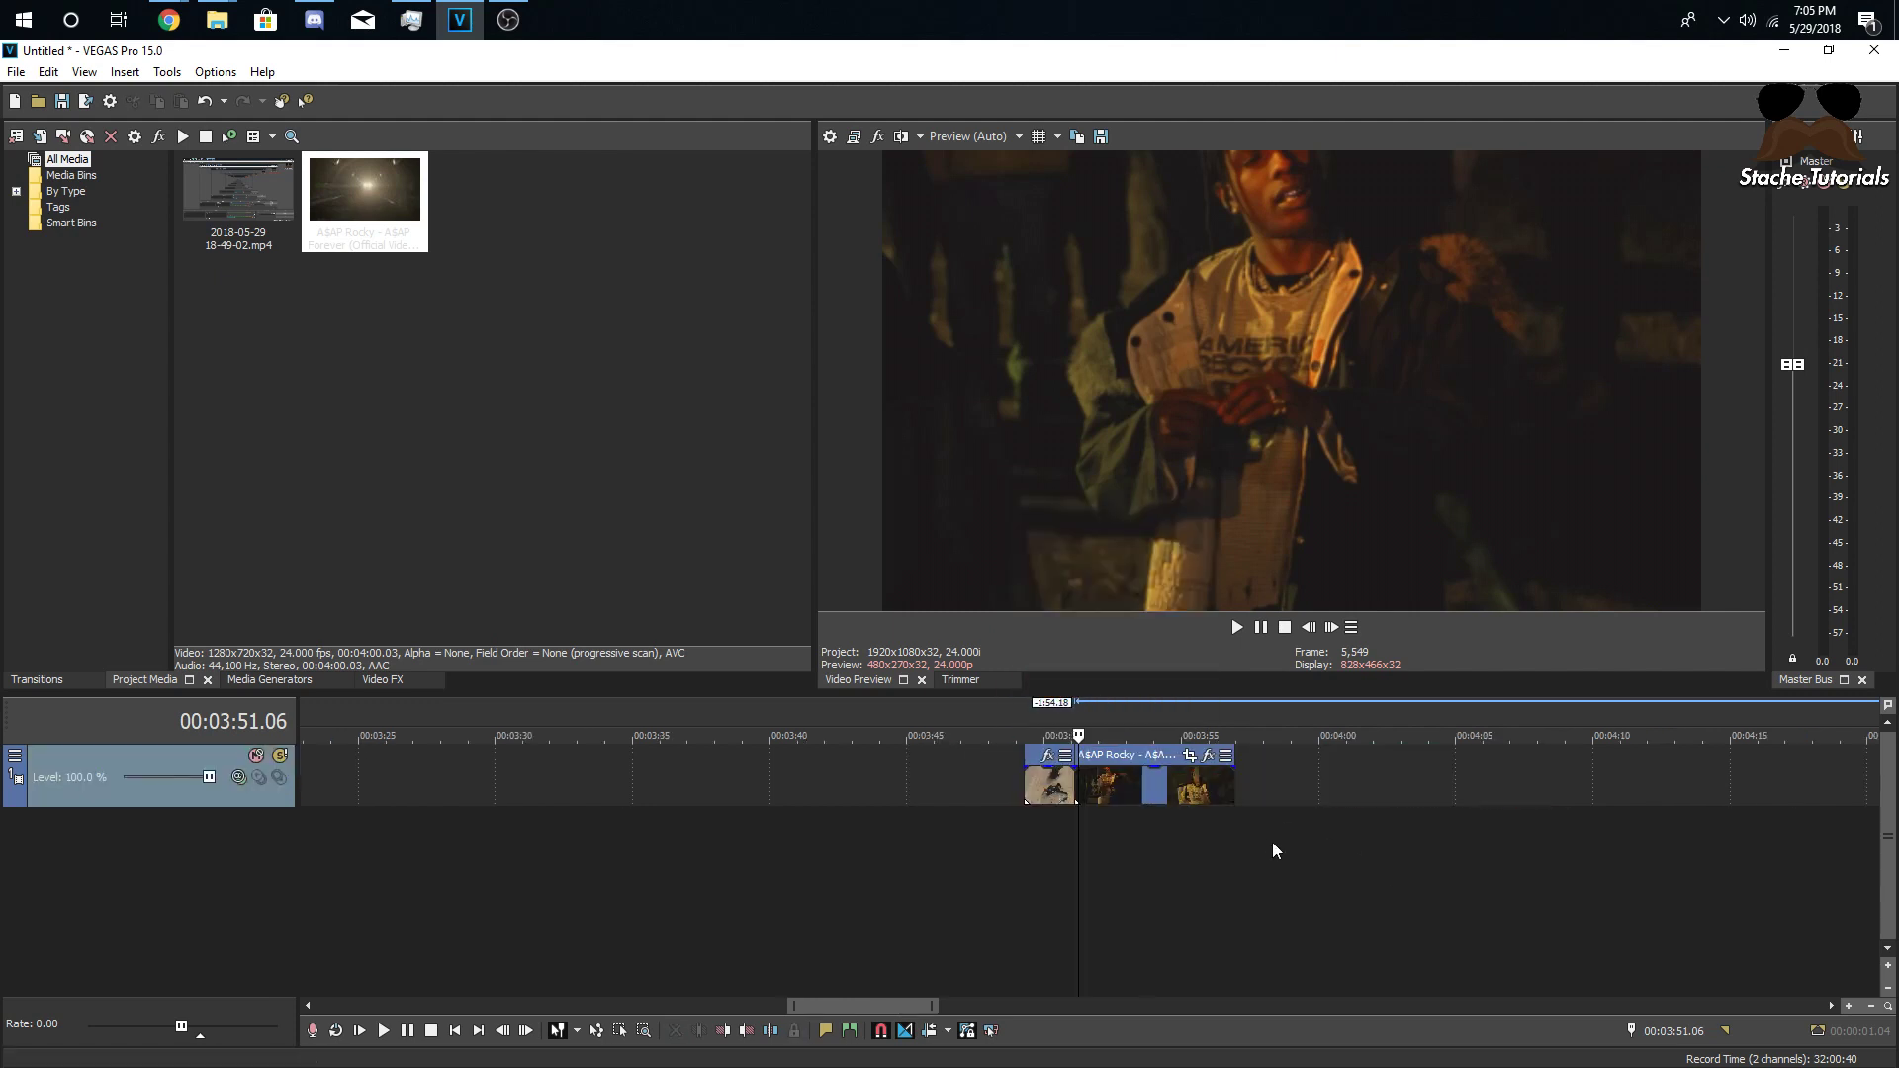
pyautogui.rightClick(1278, 773)
pyautogui.click(1309, 572)
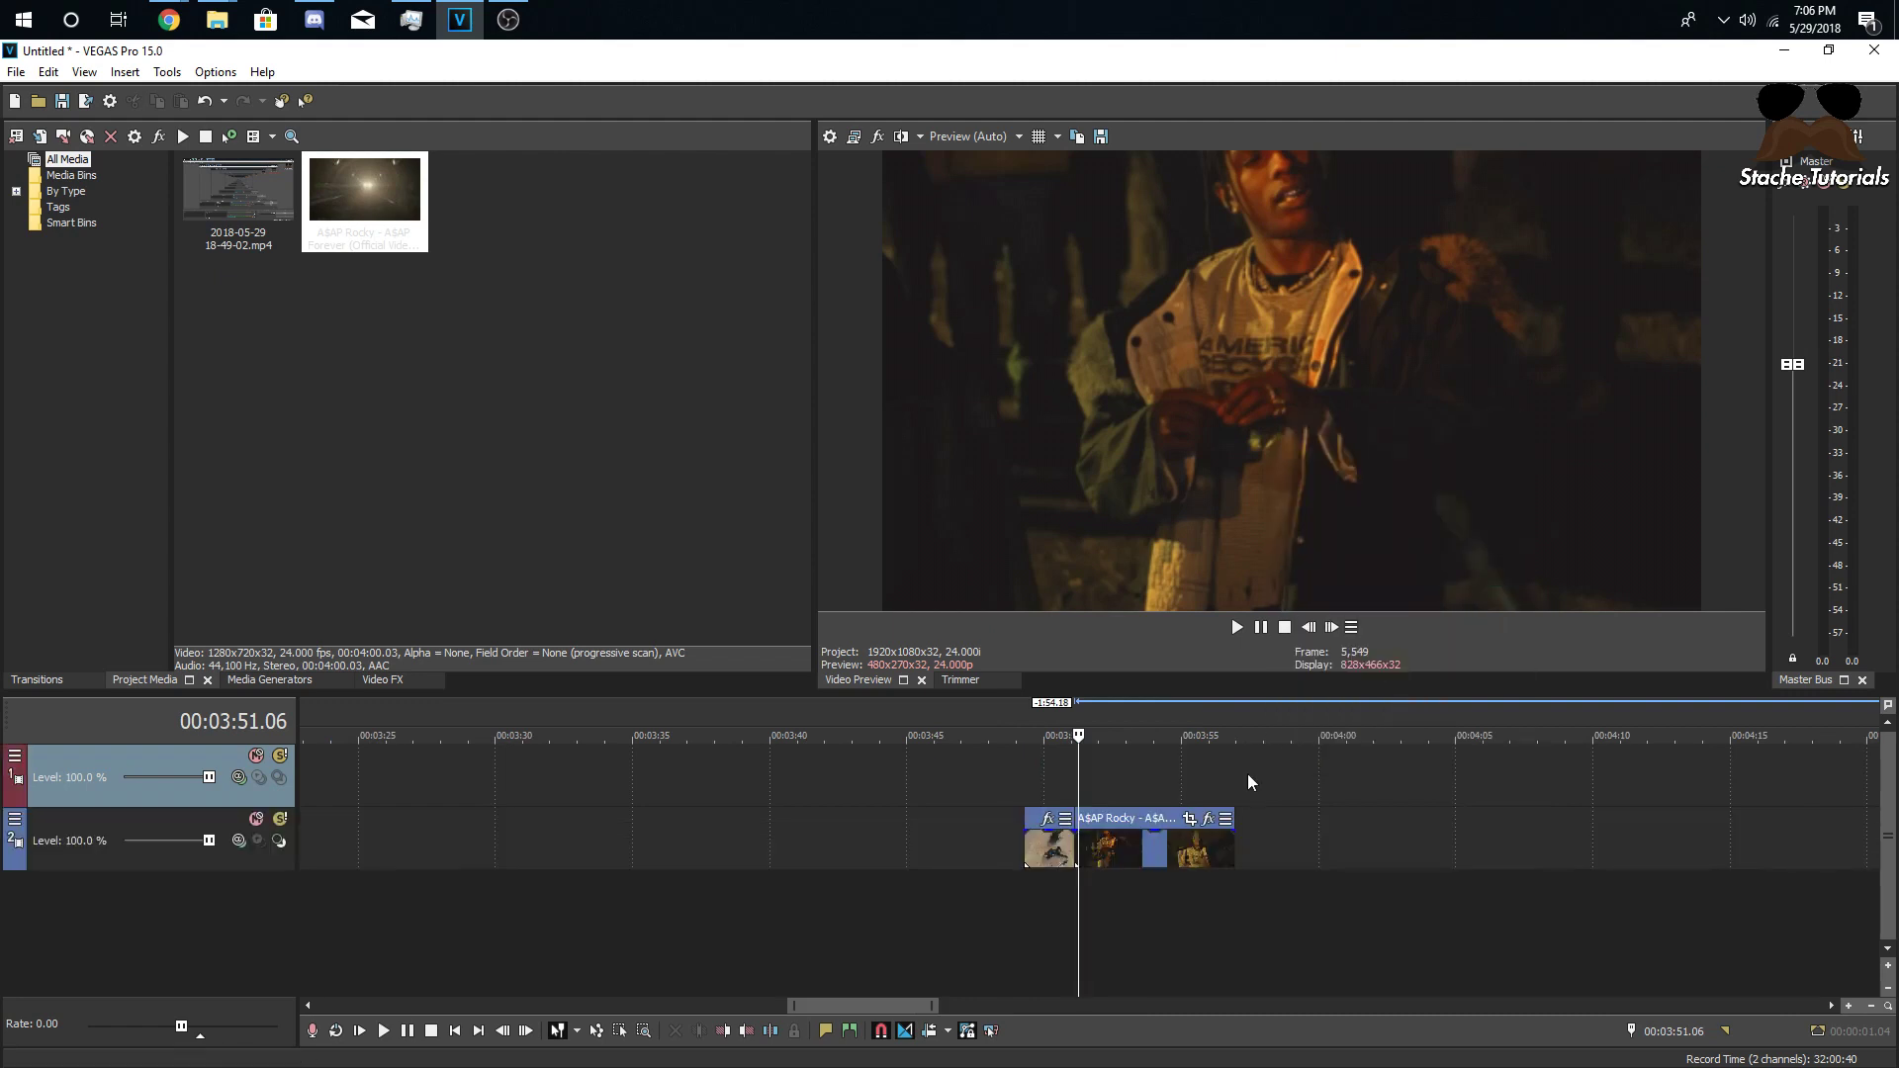
pyautogui.rightClick(1248, 773)
pyautogui.click(1290, 575)
pyautogui.rightClick(1231, 762)
pyautogui.click(1291, 565)
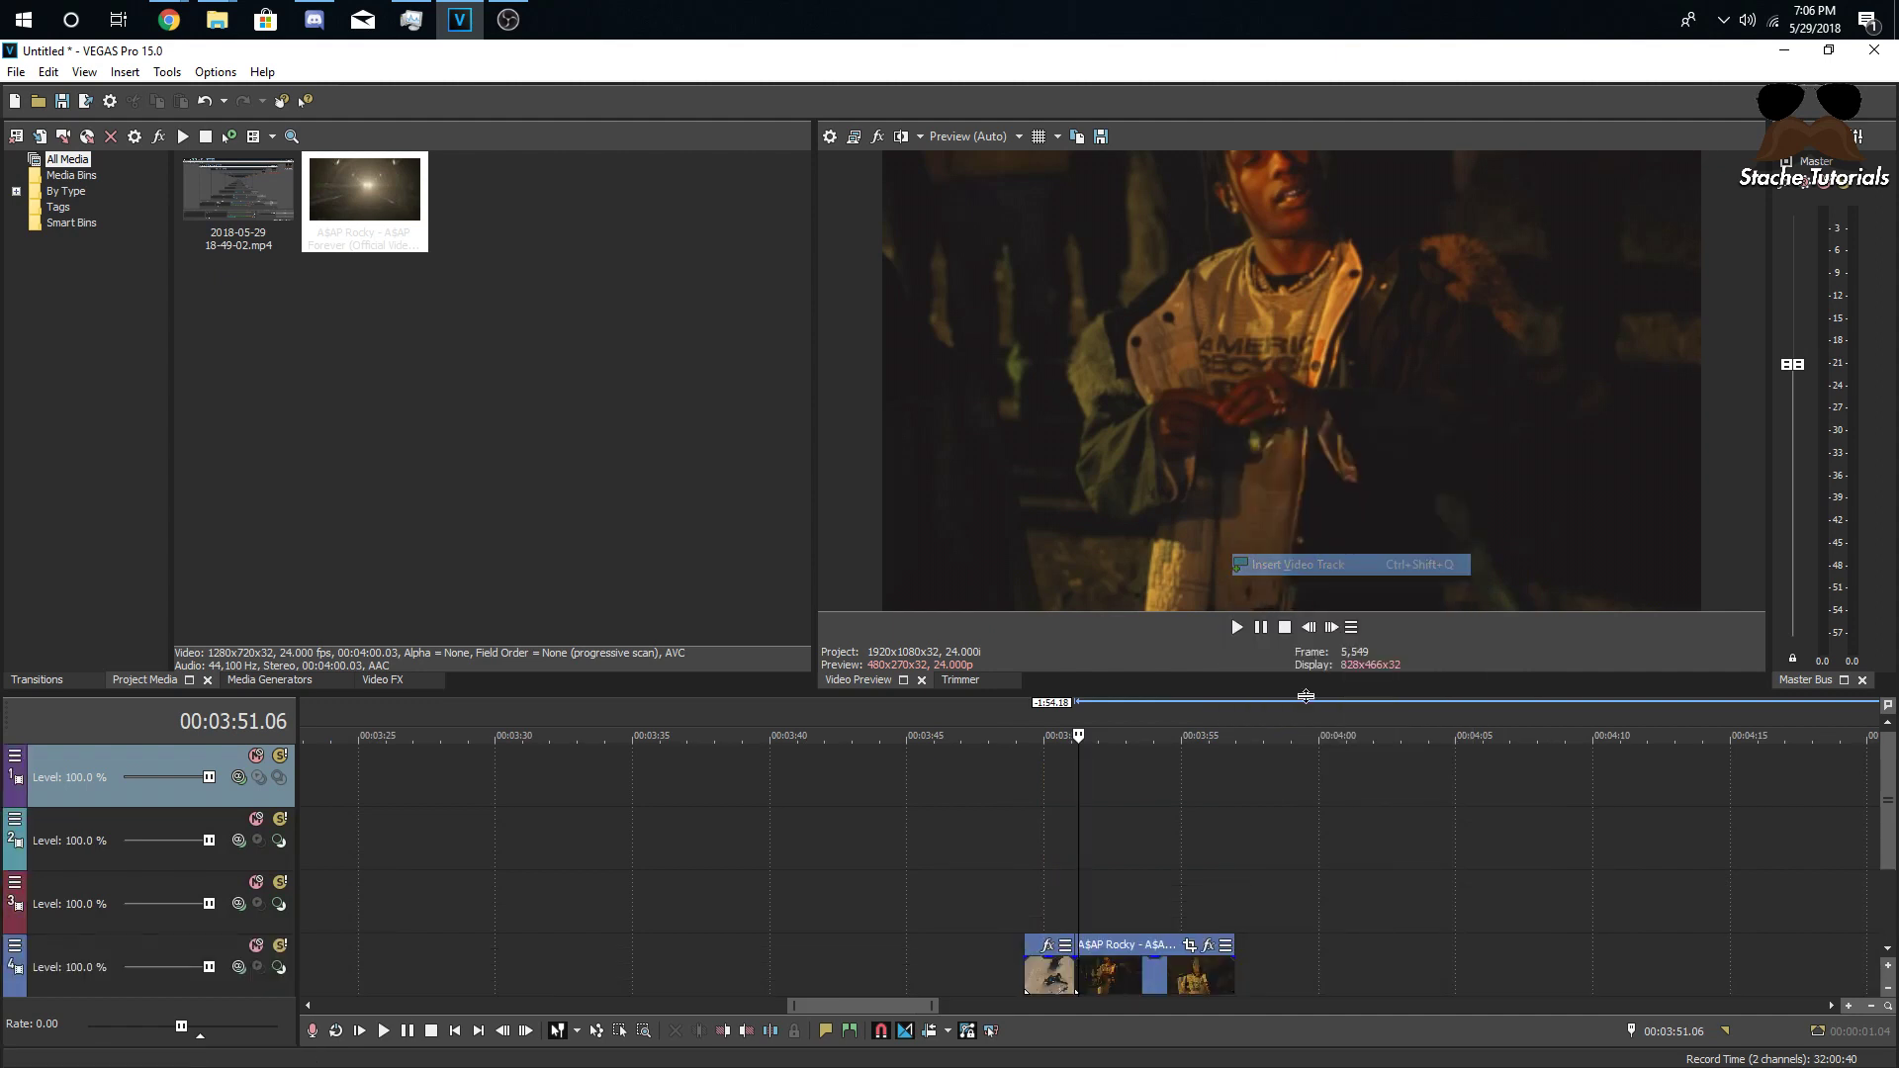
pyautogui.rightClick(1261, 774)
pyautogui.click(1315, 576)
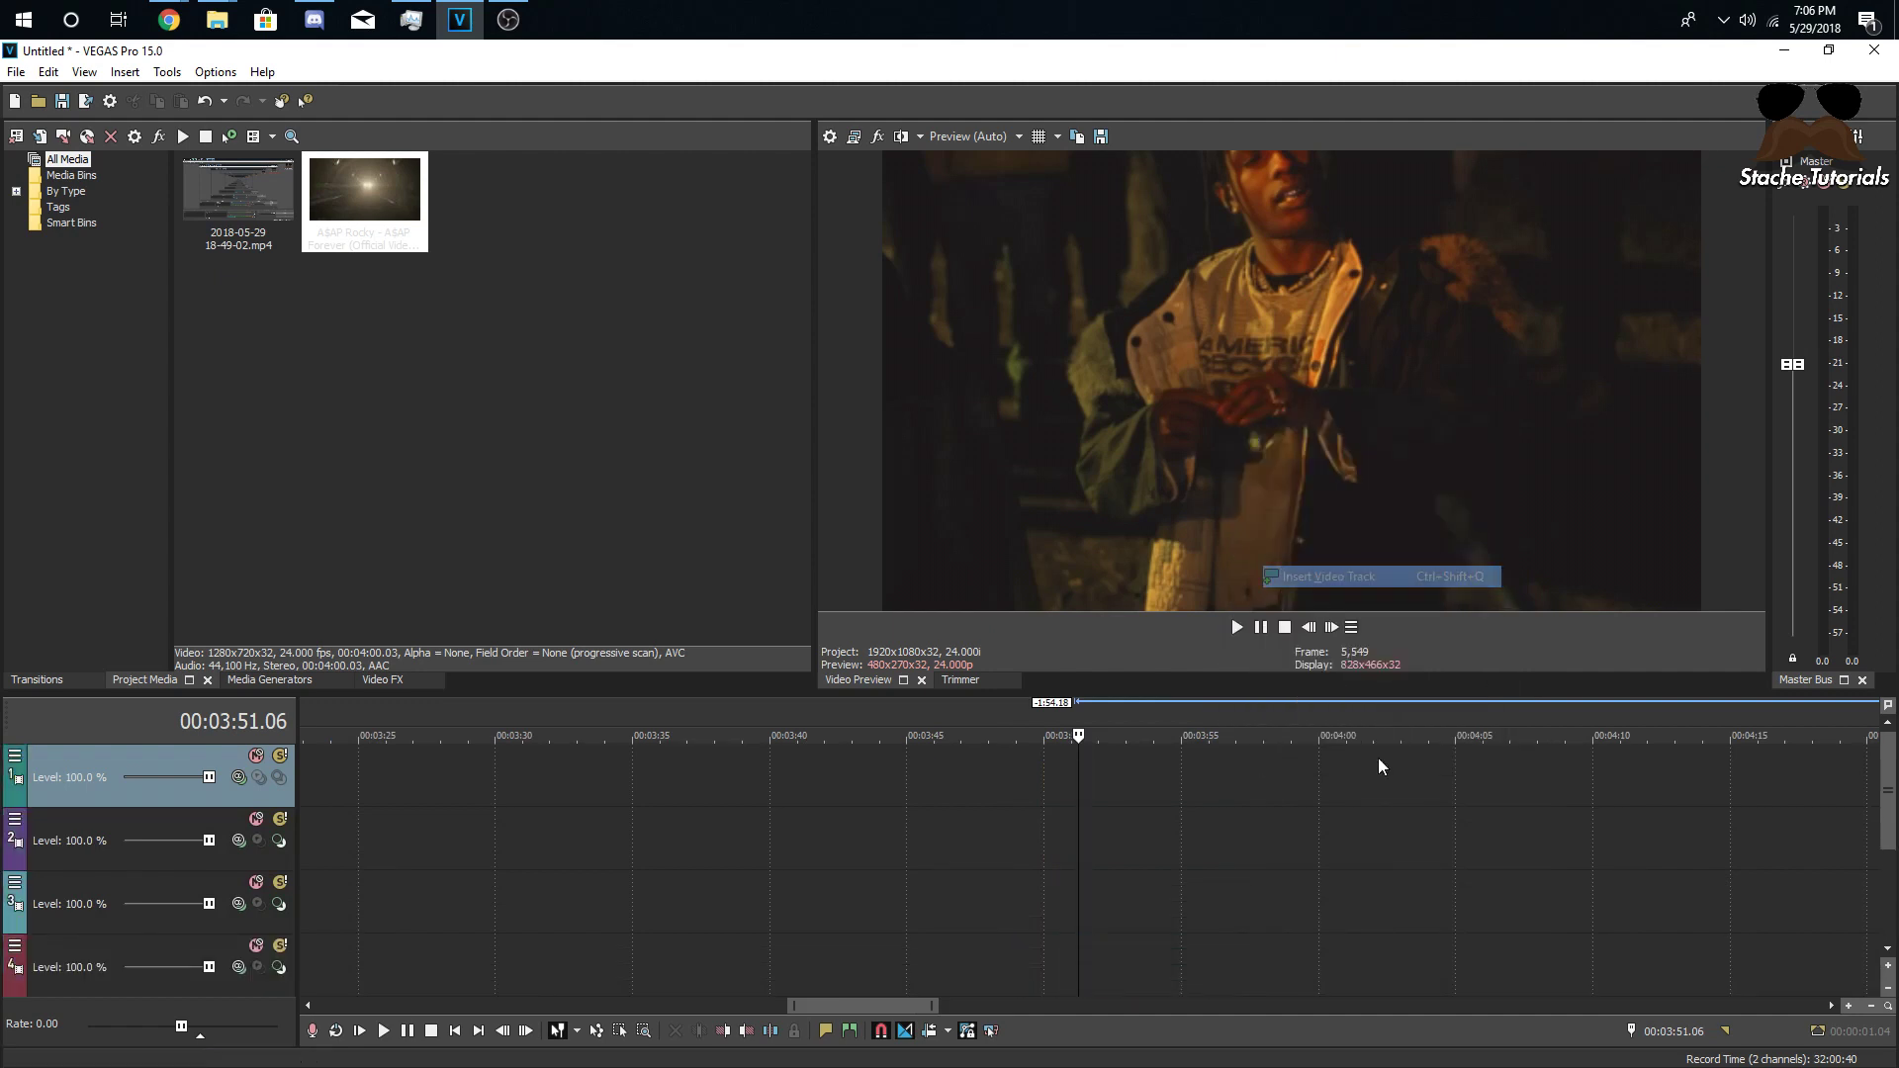
# - Move both video clips from the lowest track up to track 1, keeping them adjoining
pyautogui.click(1884, 874)
pyautogui.moveTo(1140, 863); pyautogui.dragTo(1139, 787)
pyautogui.click(1886, 890)
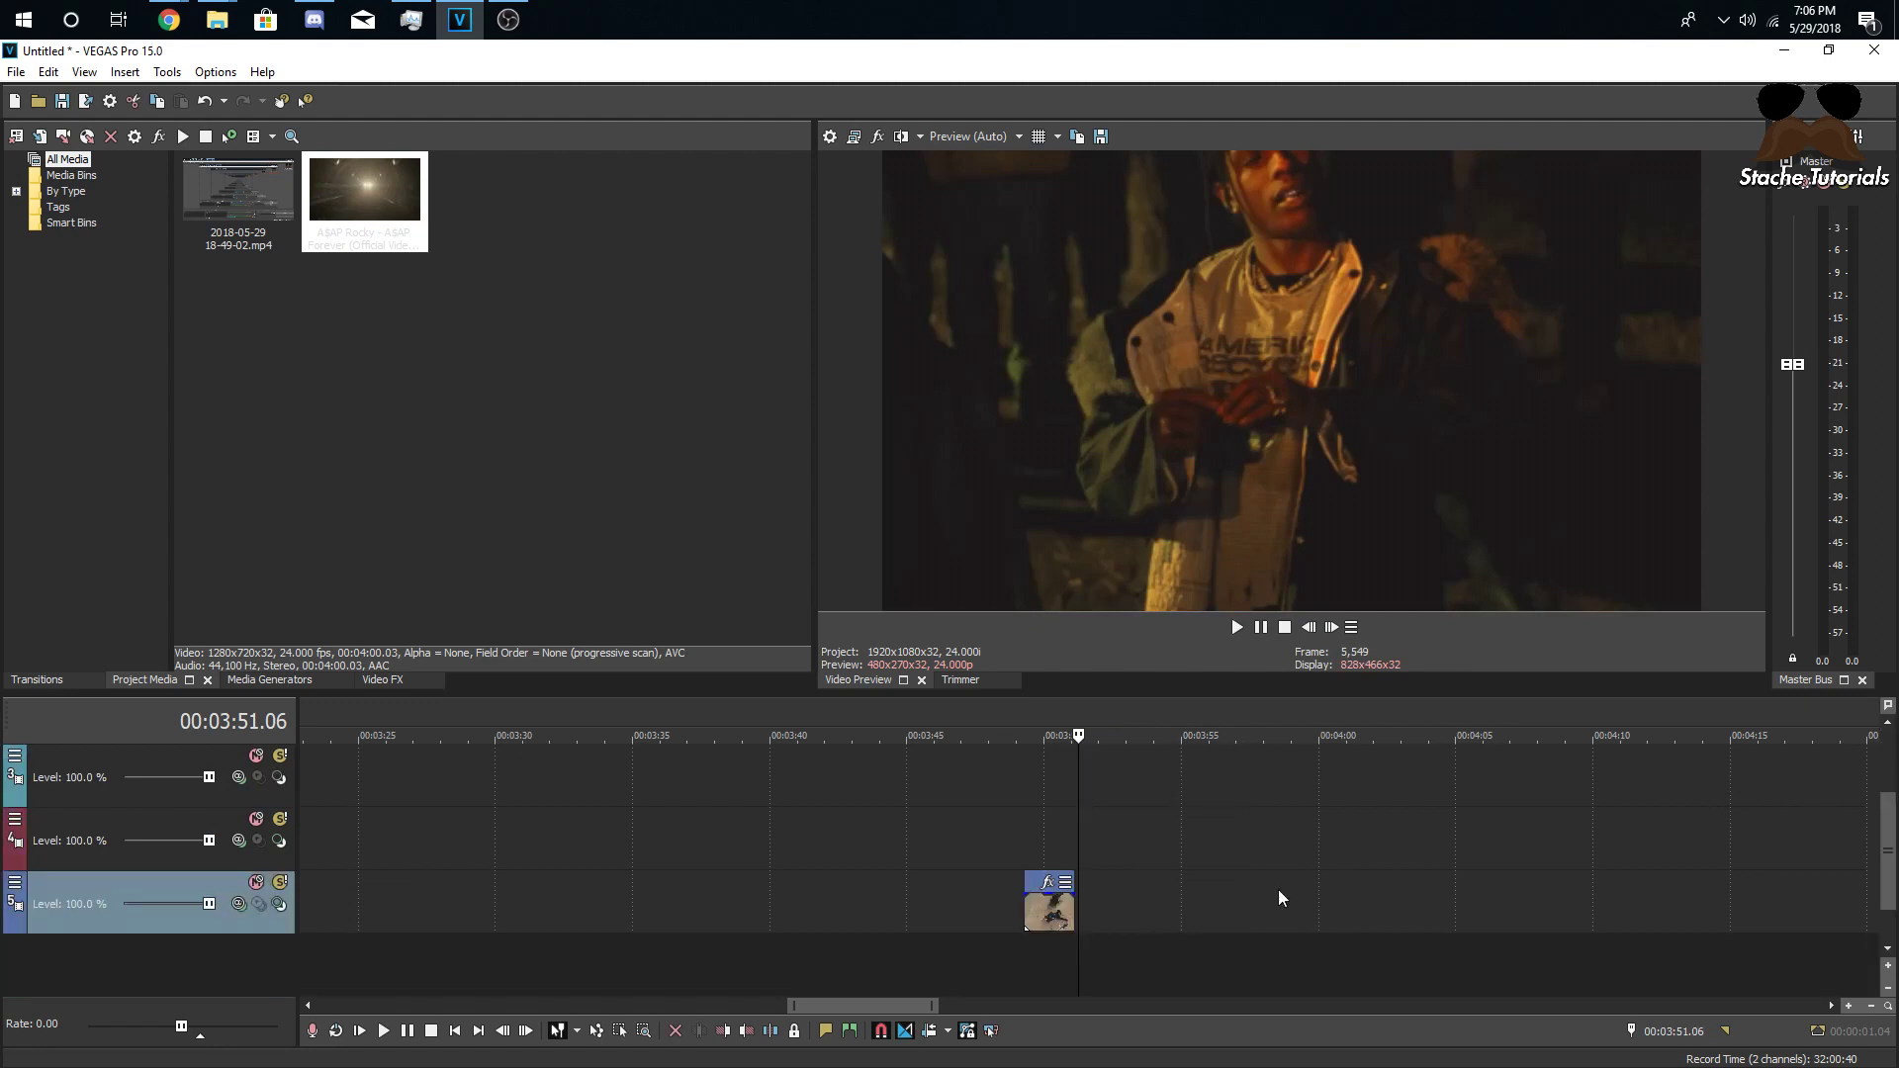
pyautogui.moveTo(1025, 910); pyautogui.dragTo(1070, 786)
# - Split the overhead street clip at 00:03:51.01 to separate its last frame
pyautogui.scroll(5, 1076, 833)
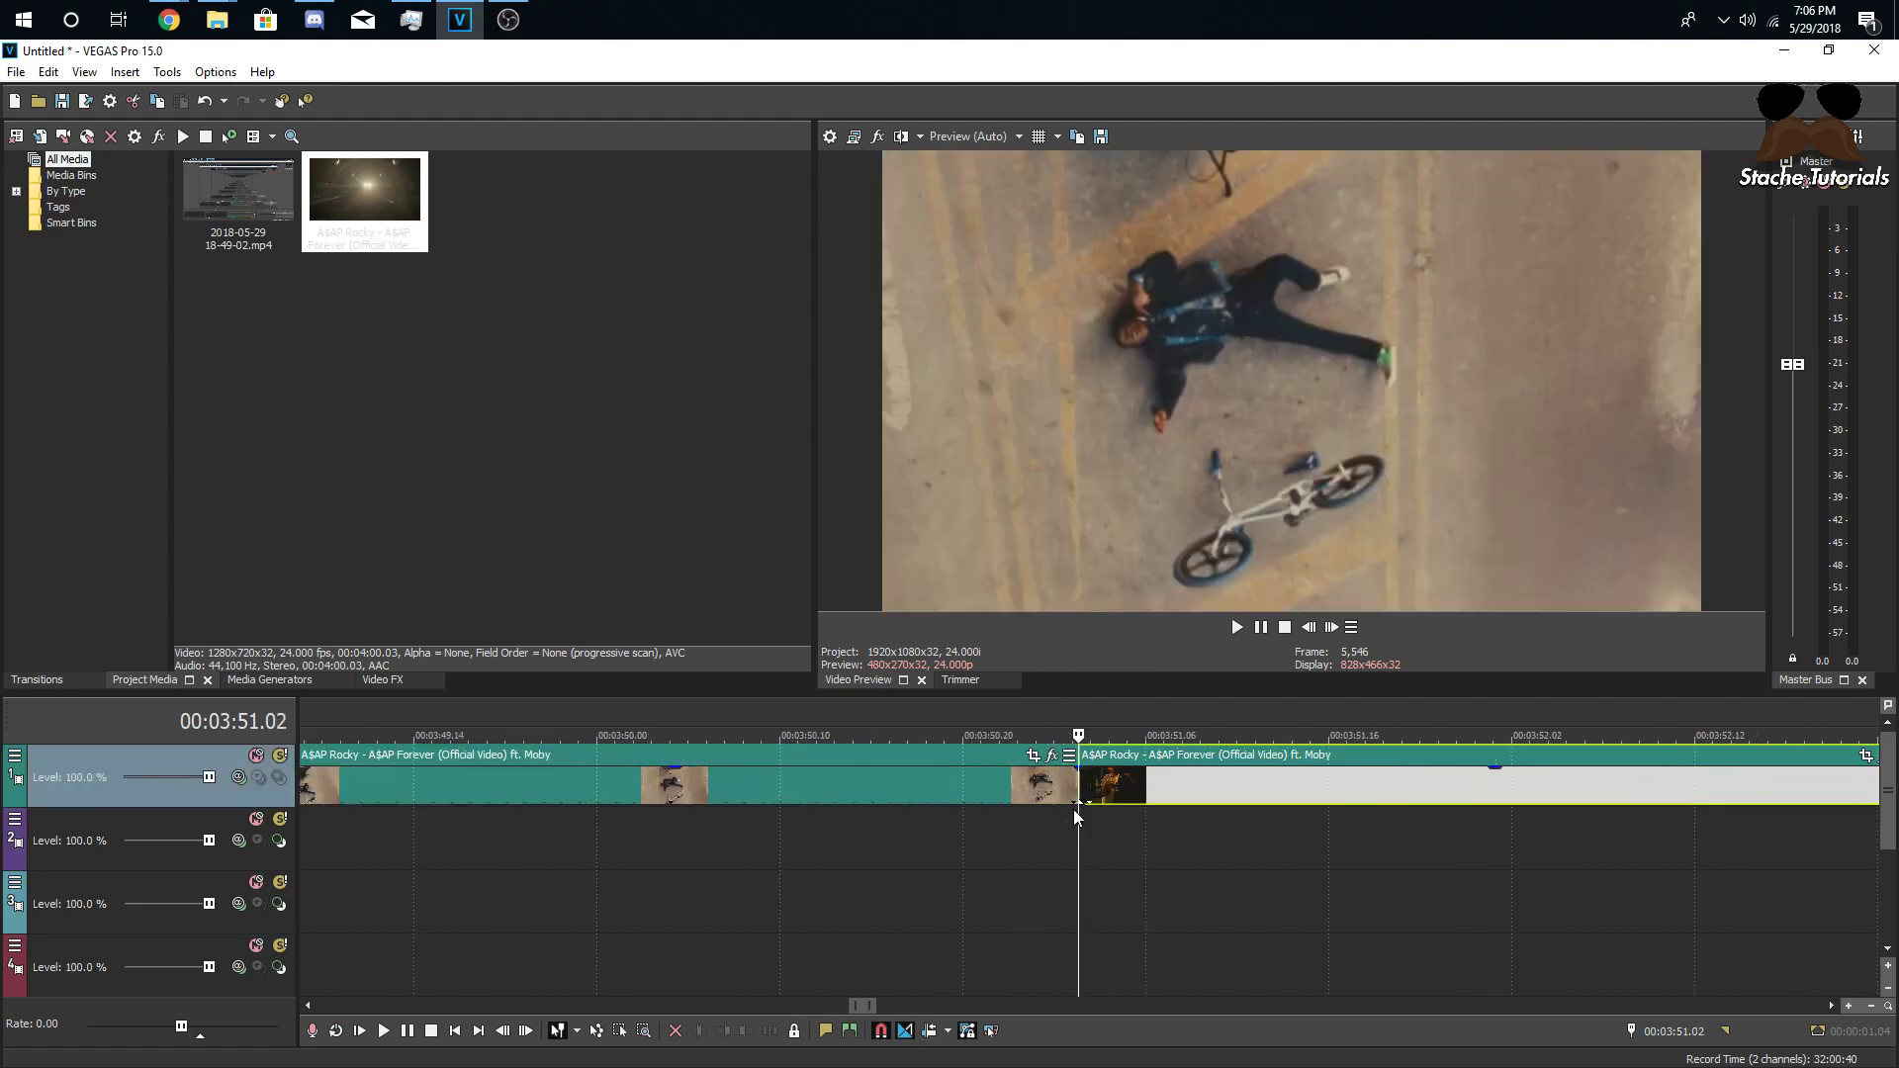
pyautogui.scroll(2, 1076, 791)
pyautogui.click(1017, 782)
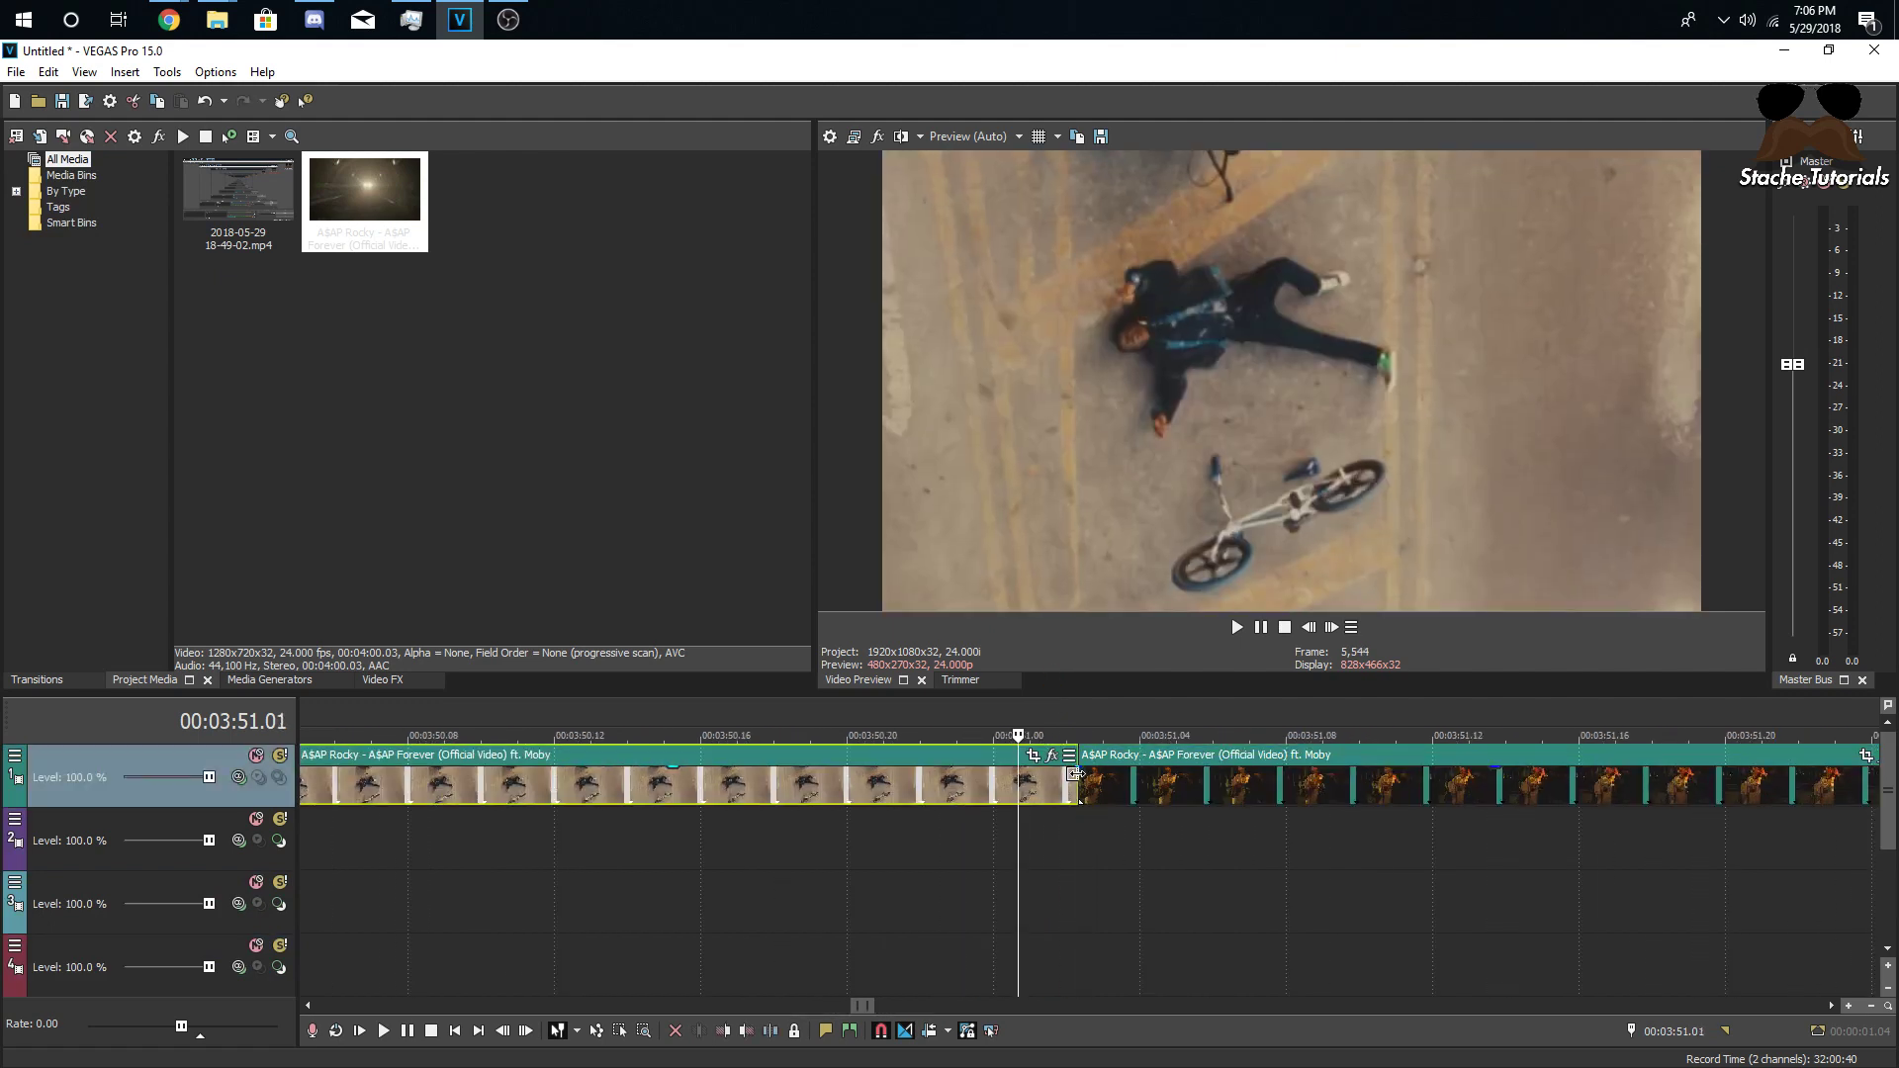
pyautogui.click(1076, 779)
pyautogui.click(1305, 627)
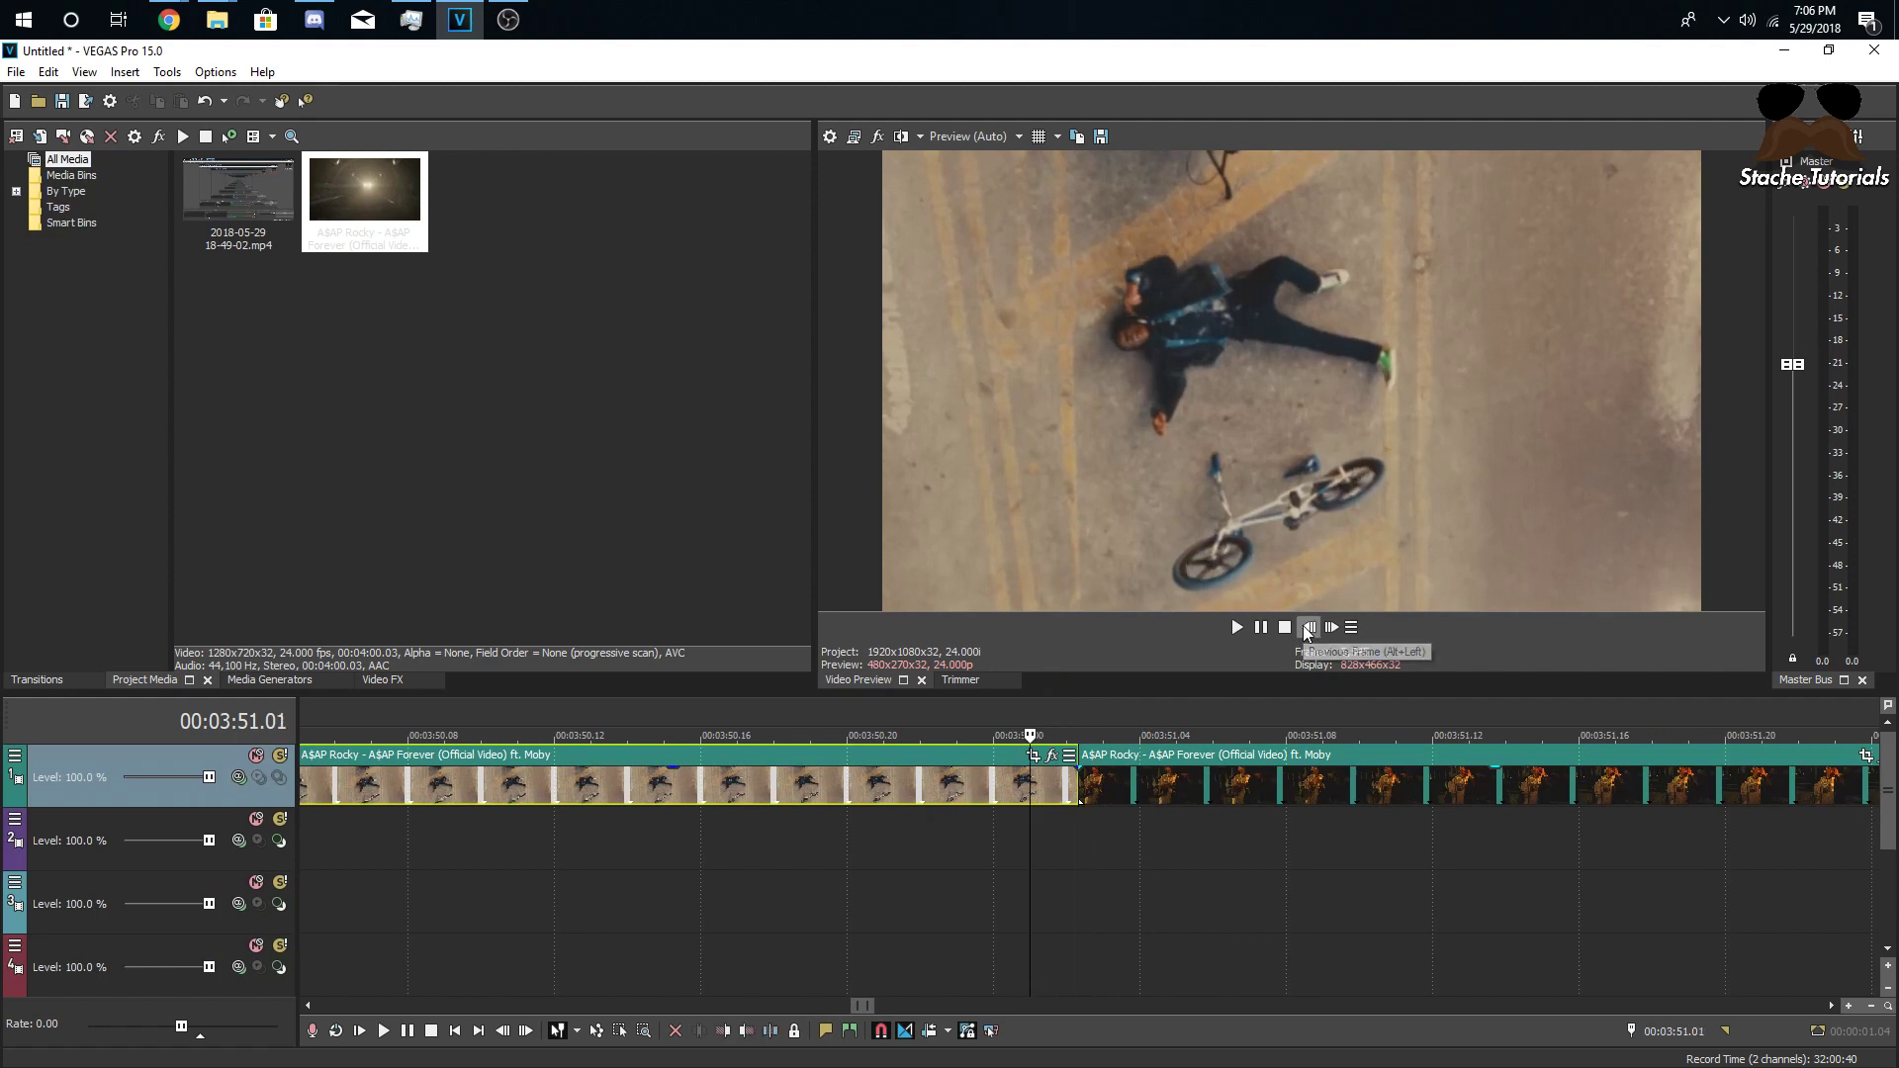
pyautogui.press('s')
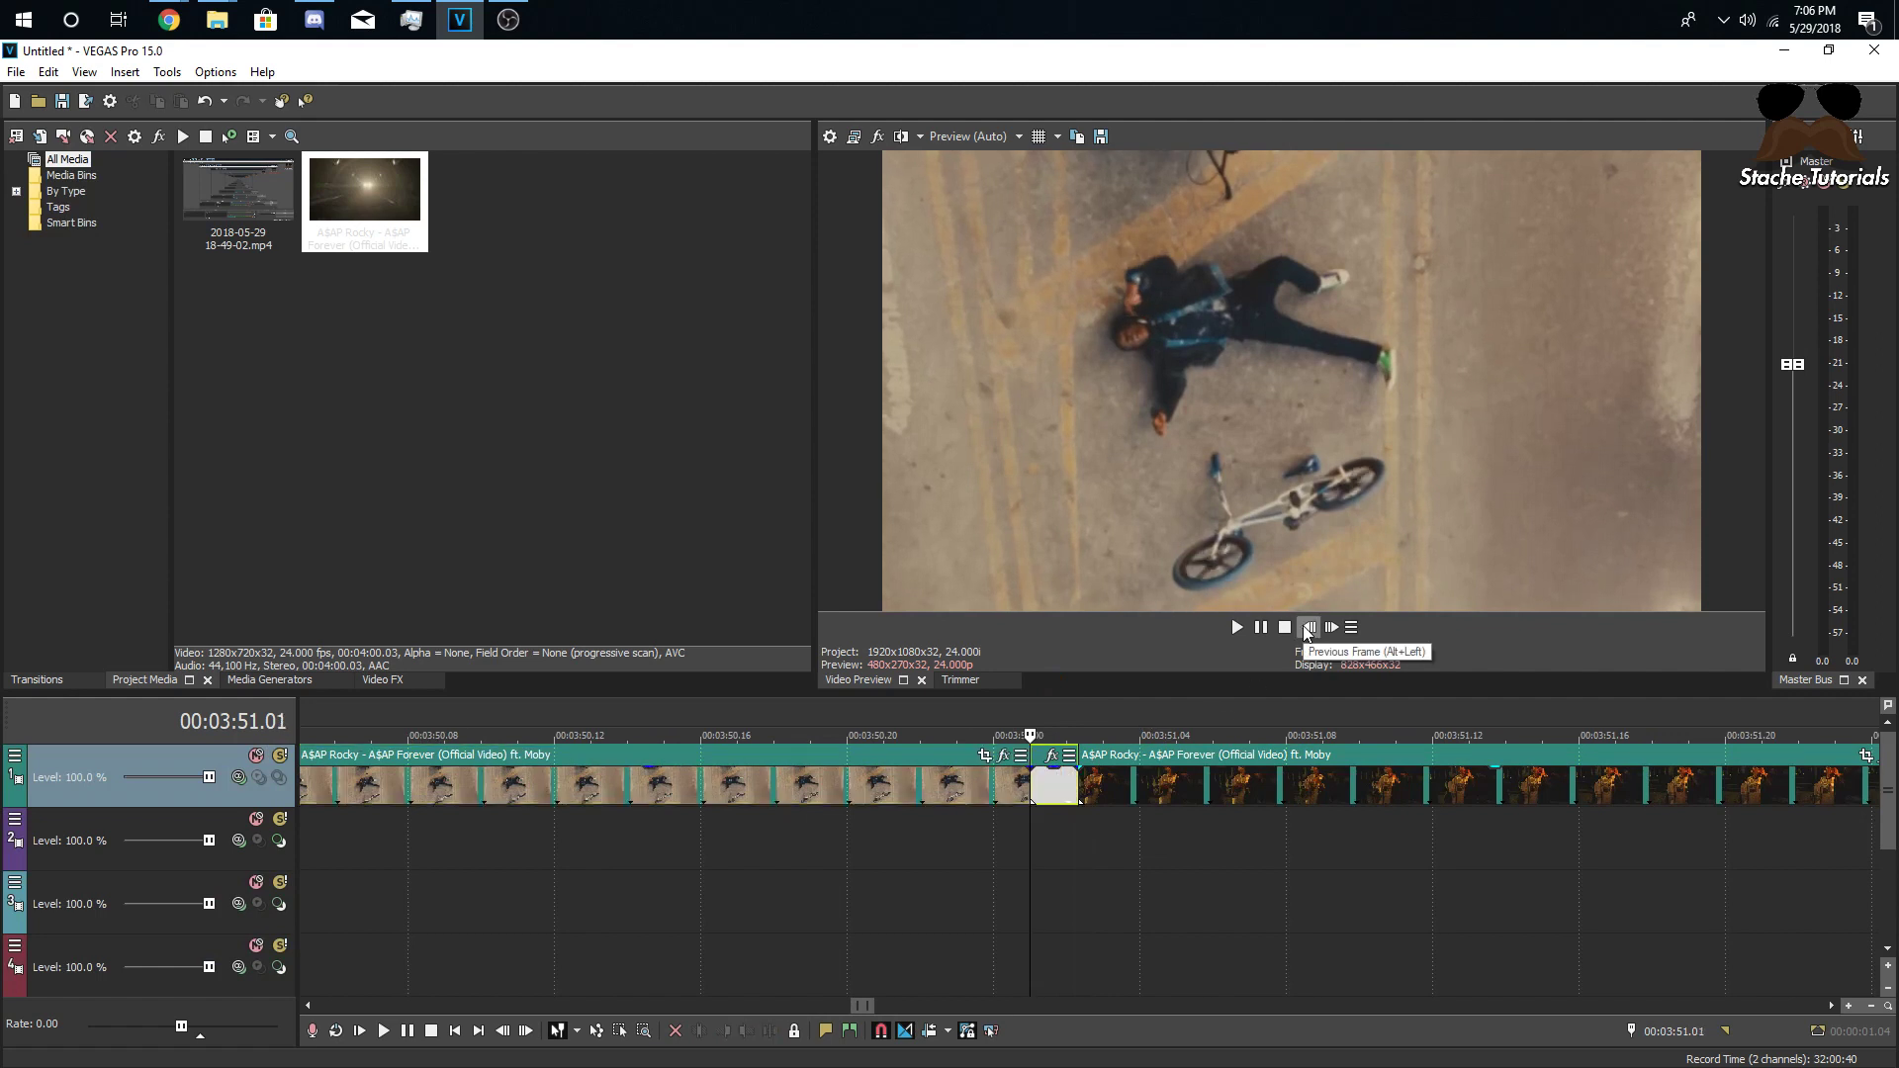
# - Create a subclip from the split-off last frame and place it on track 5 starting at 00:03:51.01
pyautogui.rightClick(1060, 783)
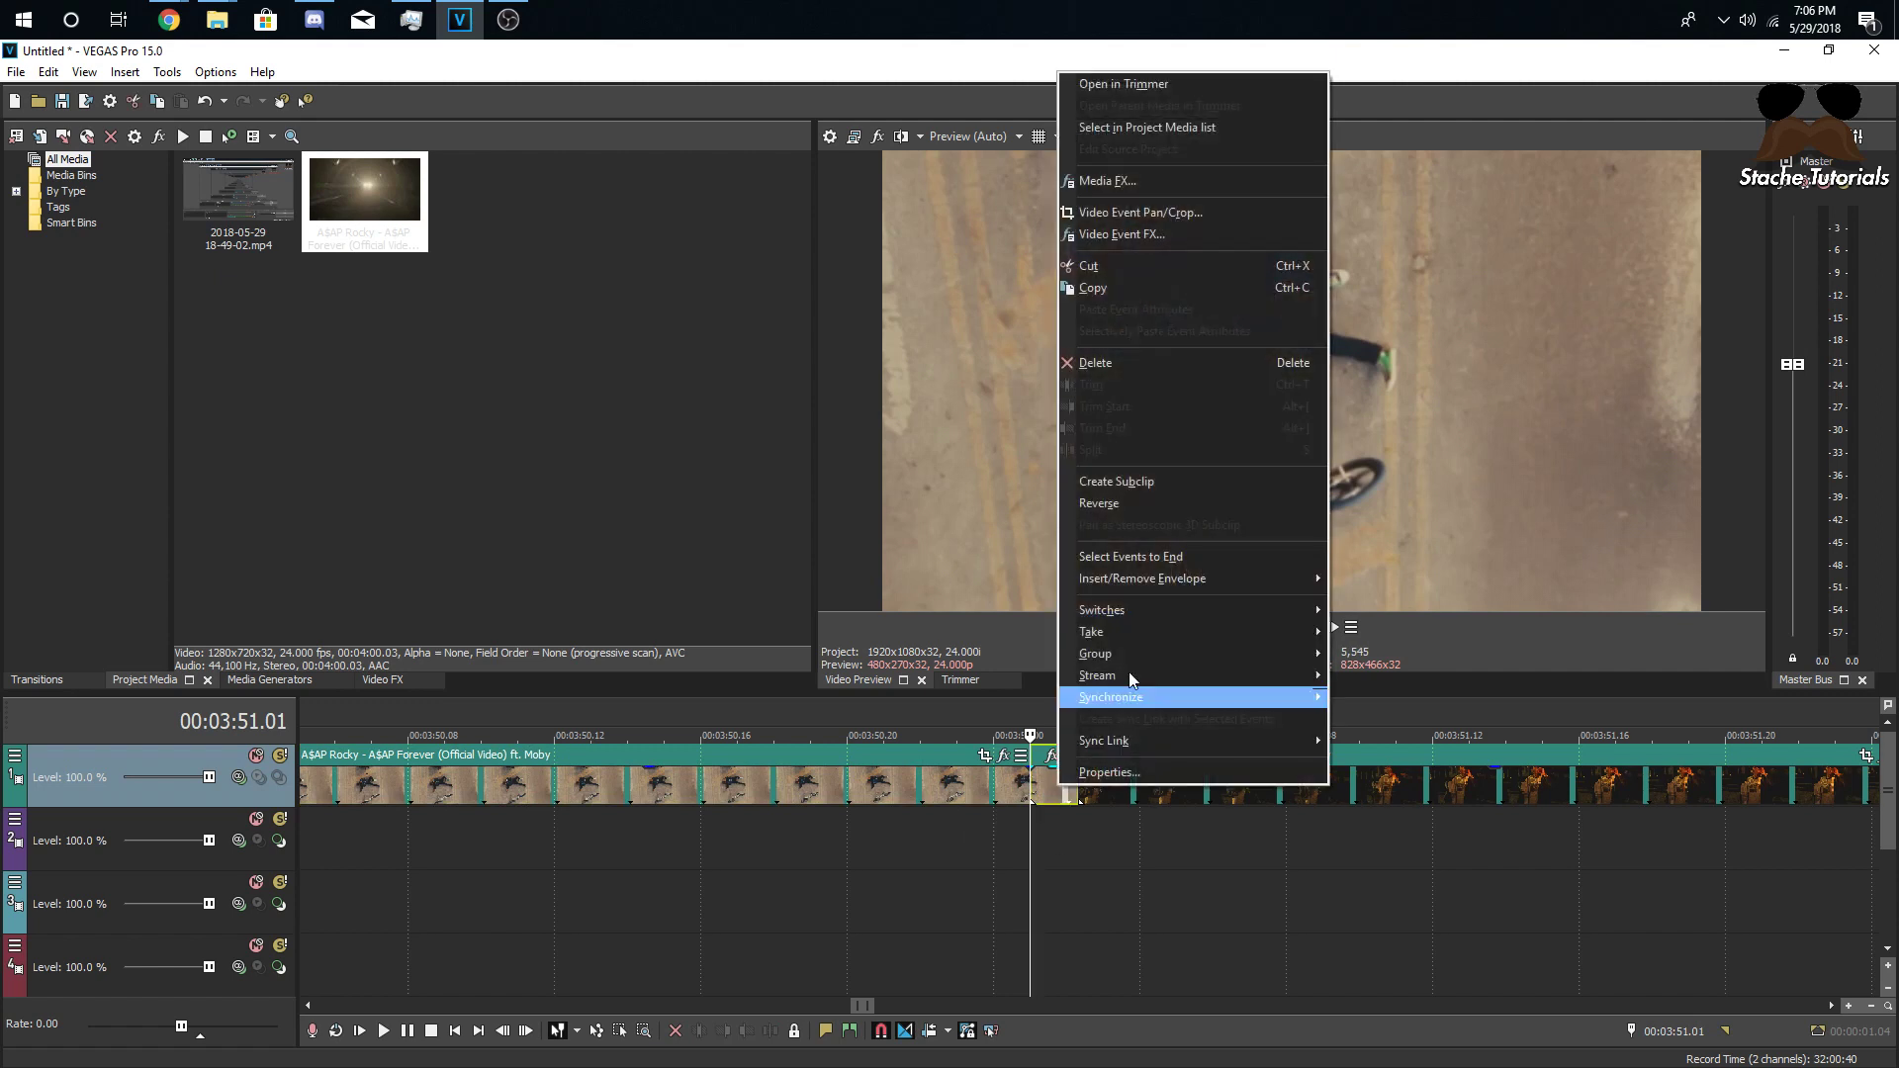
pyautogui.click(1159, 480)
pyautogui.moveTo(1056, 784); pyautogui.dragTo(1302, 842)
pyautogui.scroll(-2, 1111, 846)
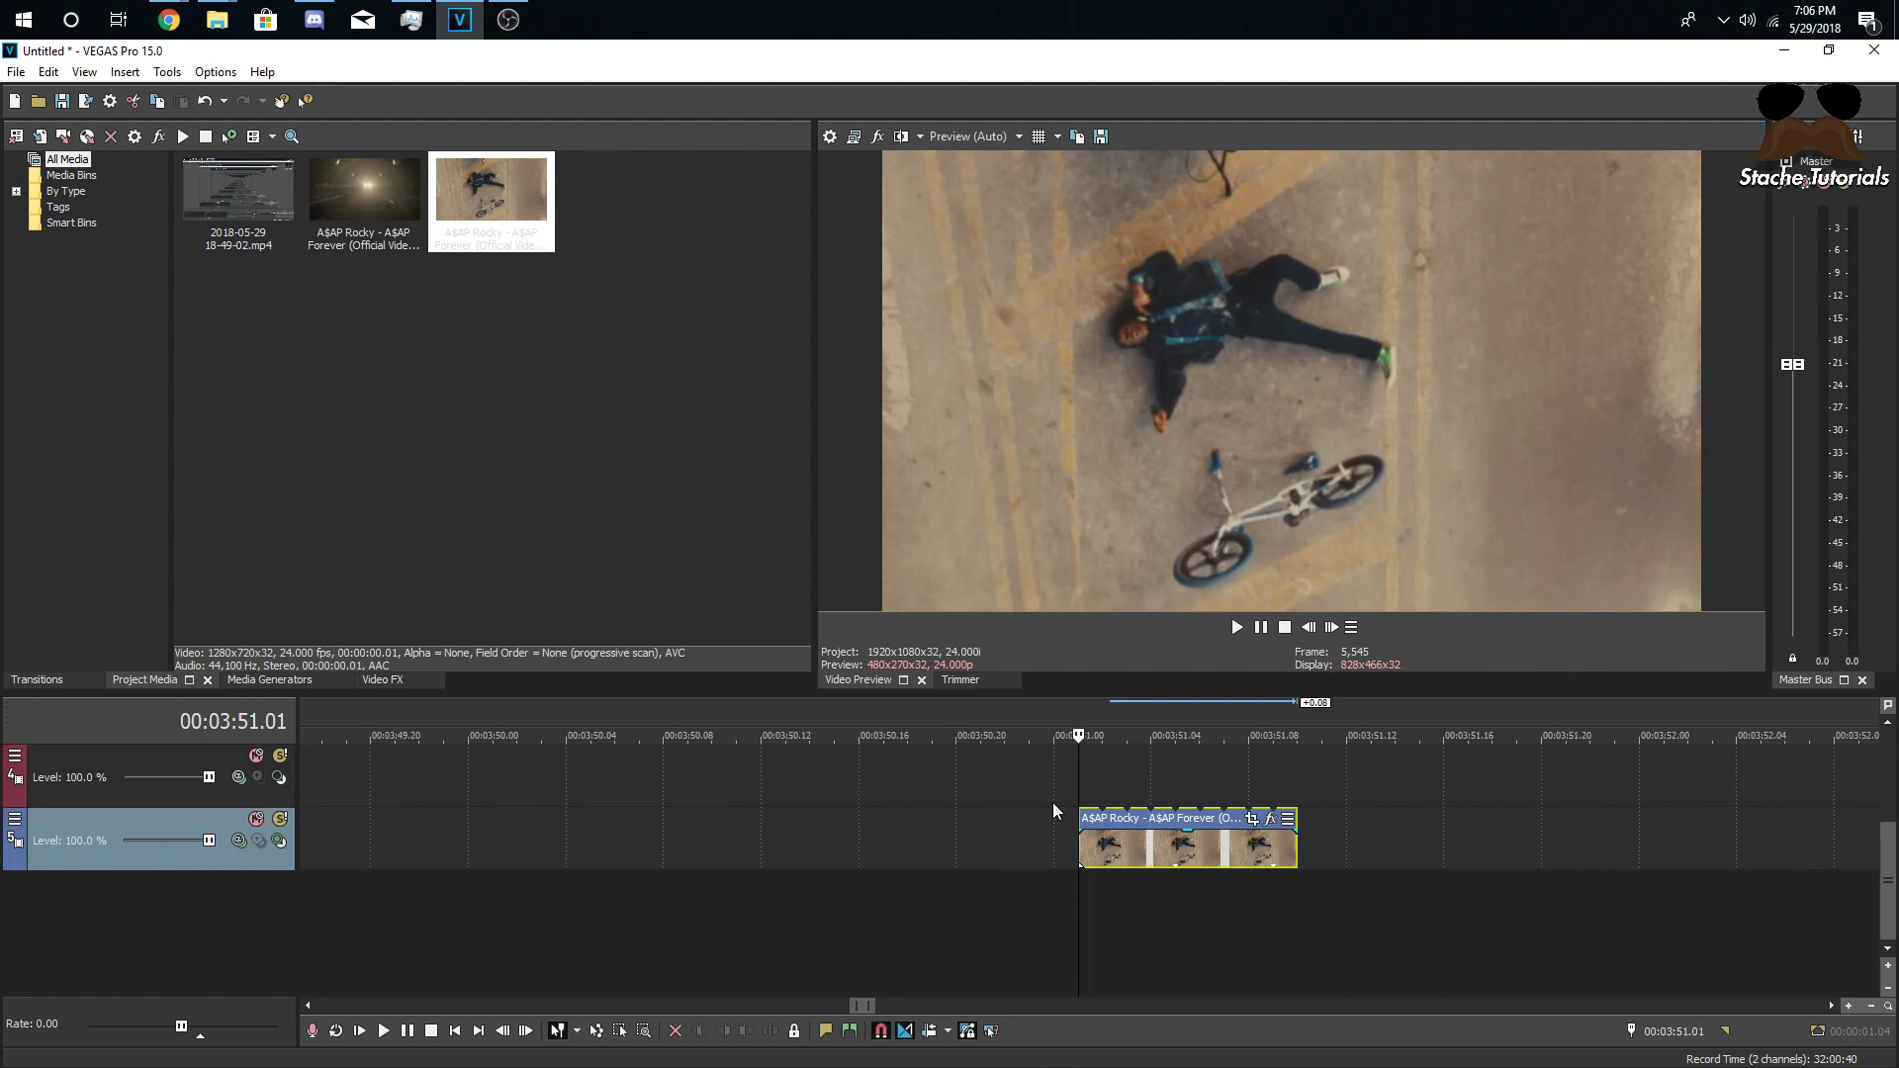
# - Extend the single-frame subclip on track 5 so it ends at 00:03:52.05, previewing the footage to judge the length
pyautogui.scroll(-3, 1070, 772)
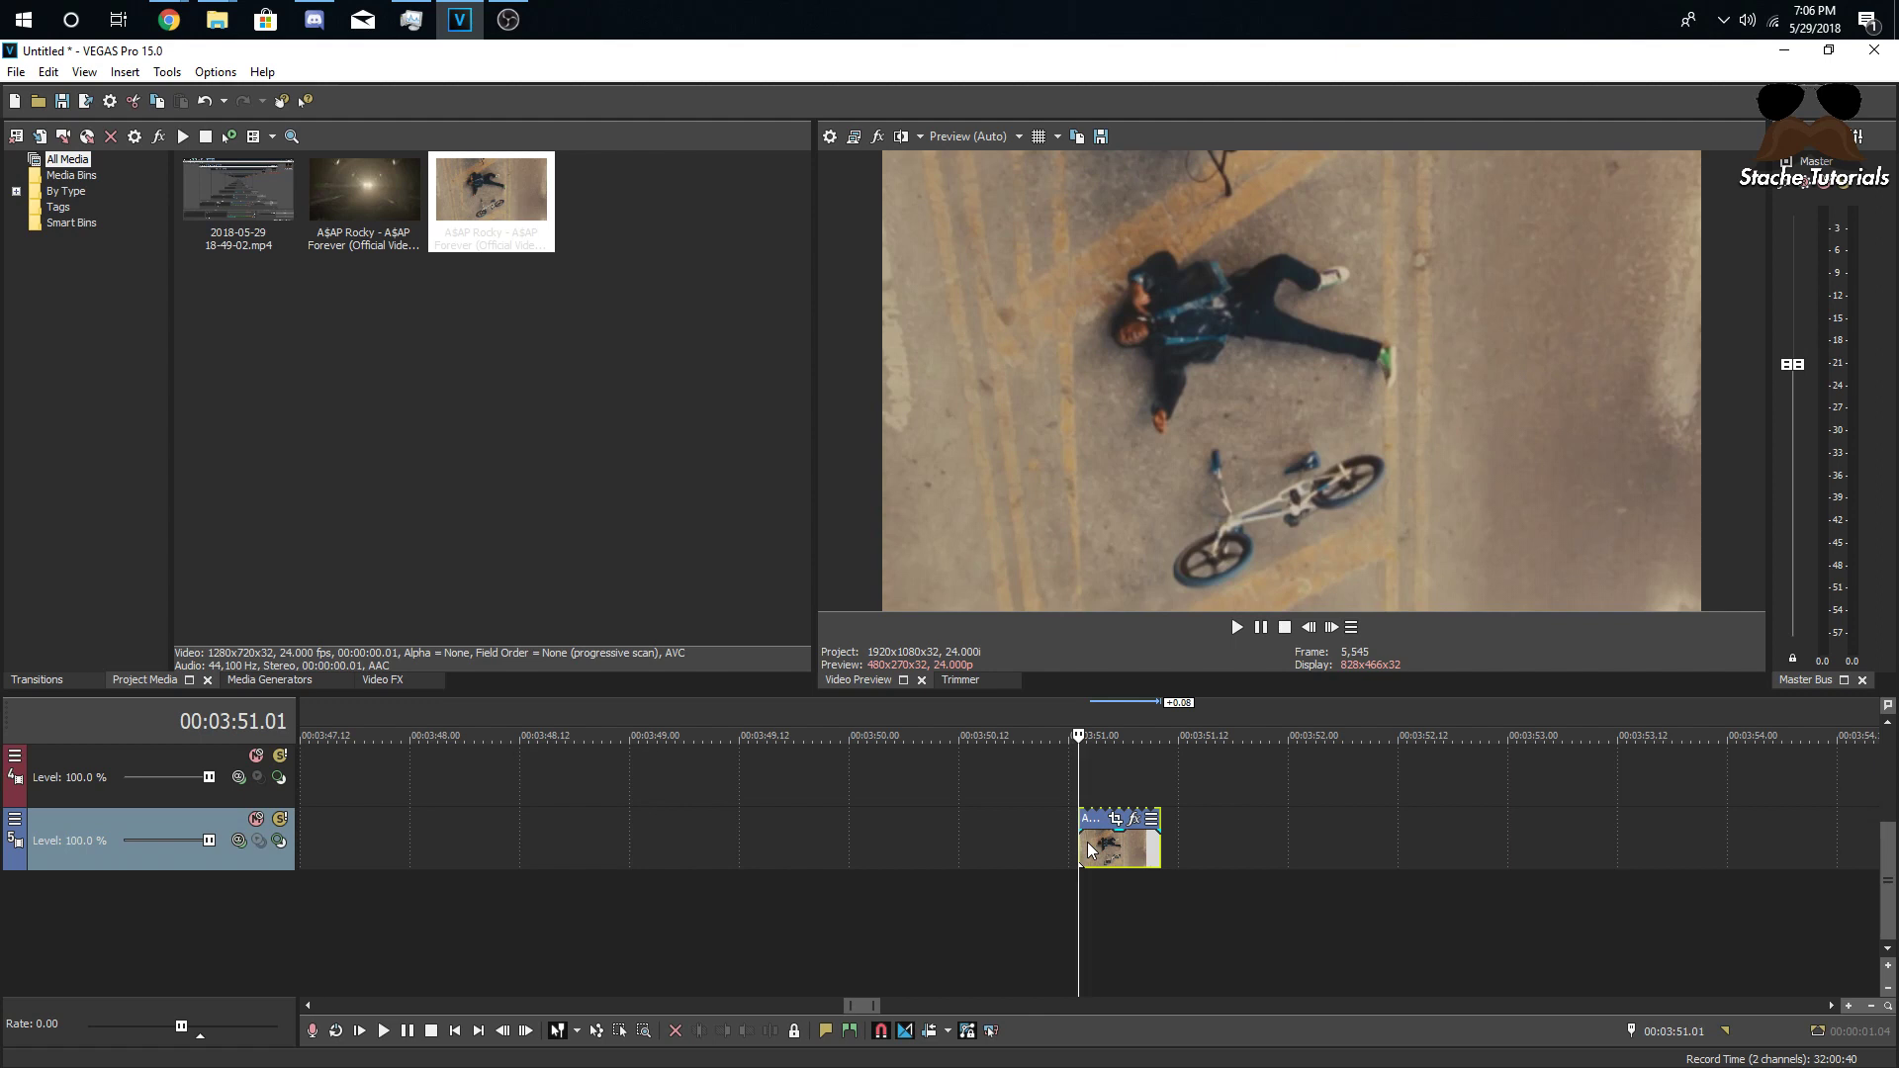
pyautogui.moveTo(1155, 841); pyautogui.dragTo(1137, 892)
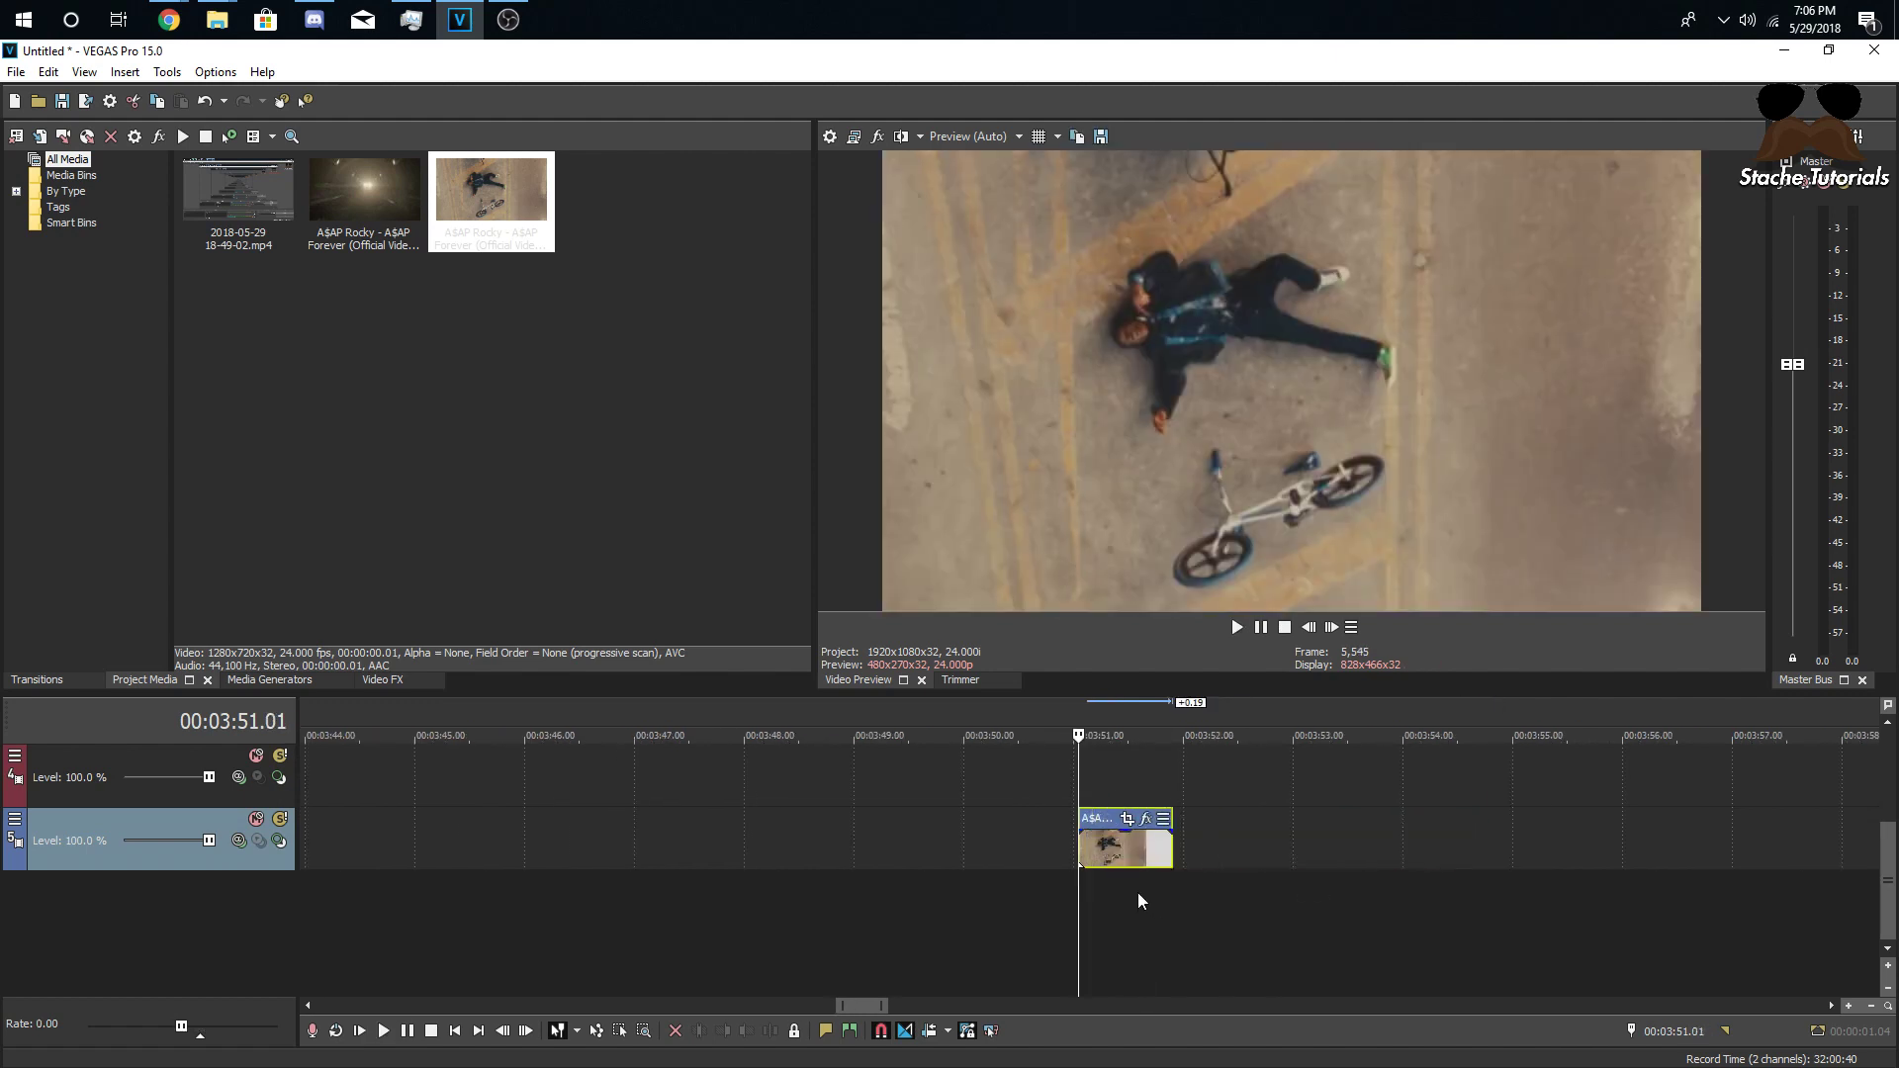
pyautogui.press('space')
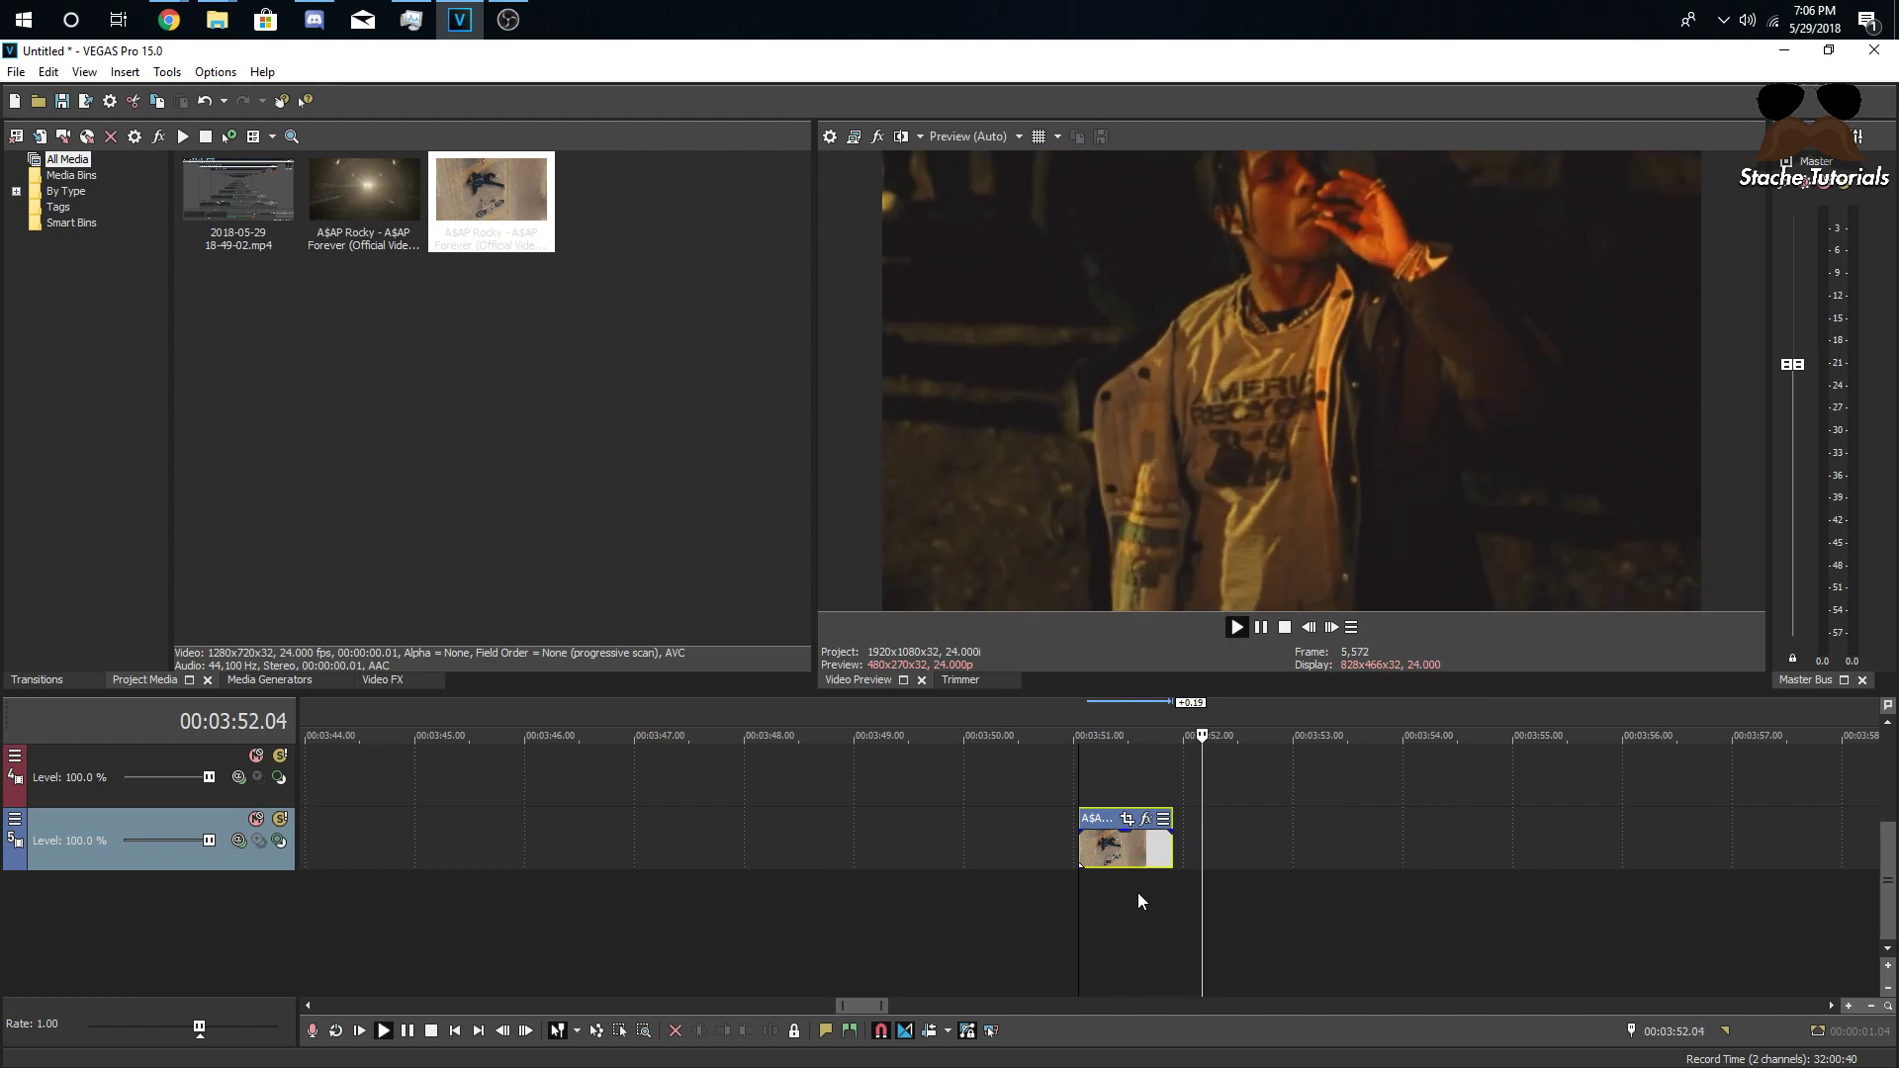
pyautogui.press('space')
pyautogui.moveTo(1173, 852); pyautogui.dragTo(1206, 854)
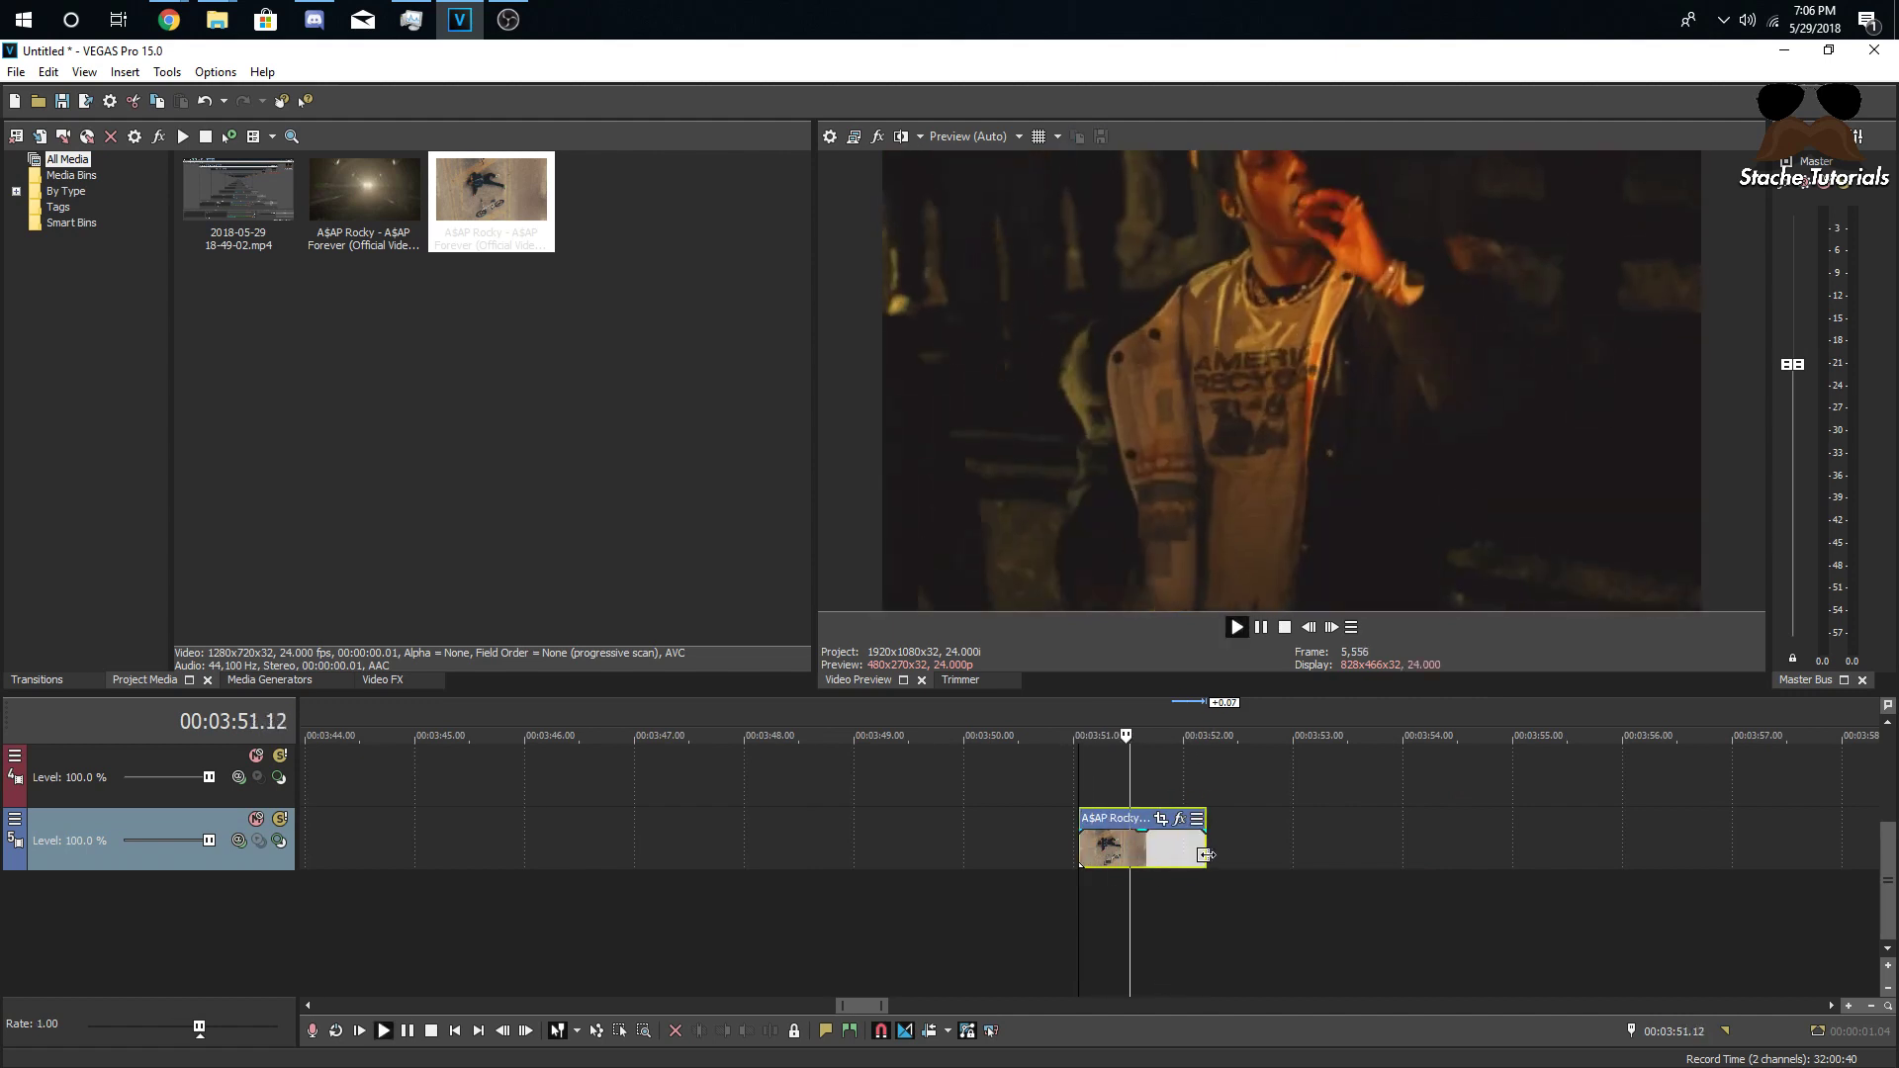
# - Add timeline markers at the start and end of the single-frame subclip, at 00:03:51.01 and 00:03:52.05
pyautogui.click(1082, 843)
pyautogui.doubleClick(1082, 843)
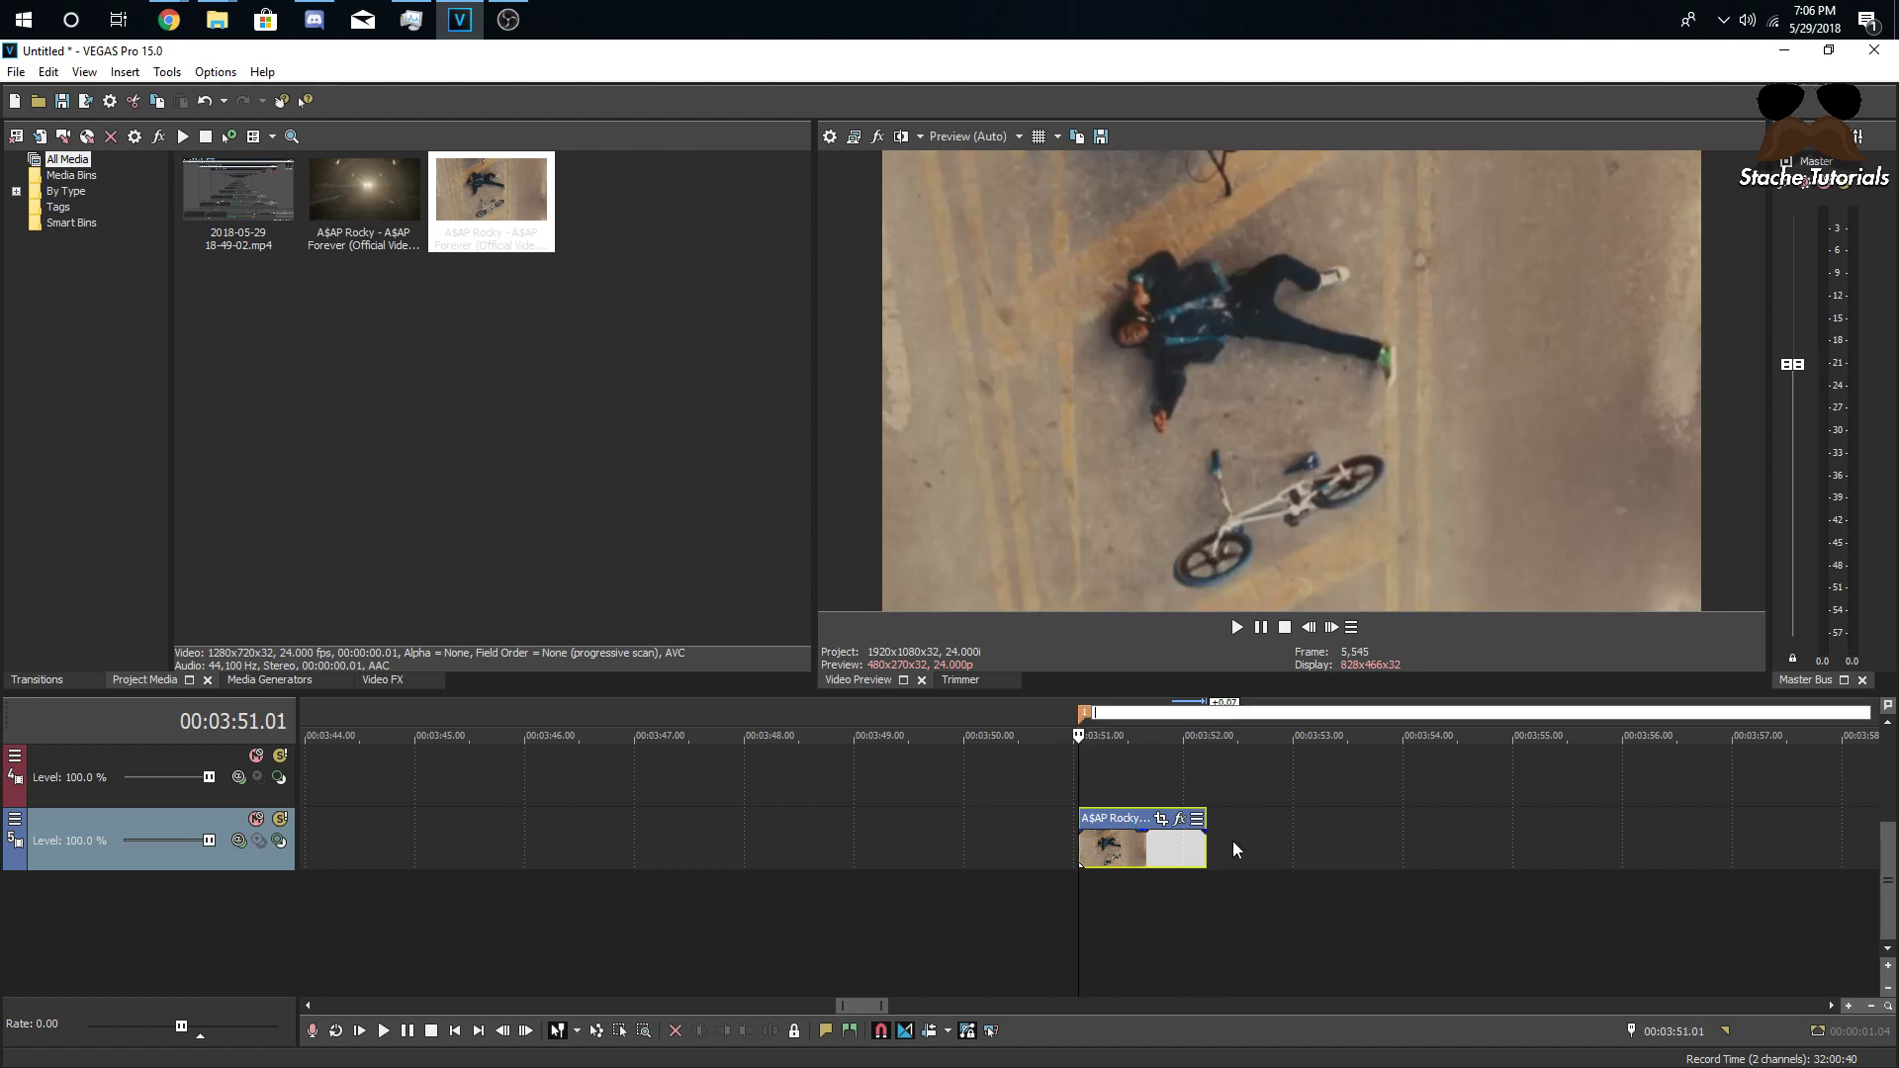
pyautogui.click(1206, 856)
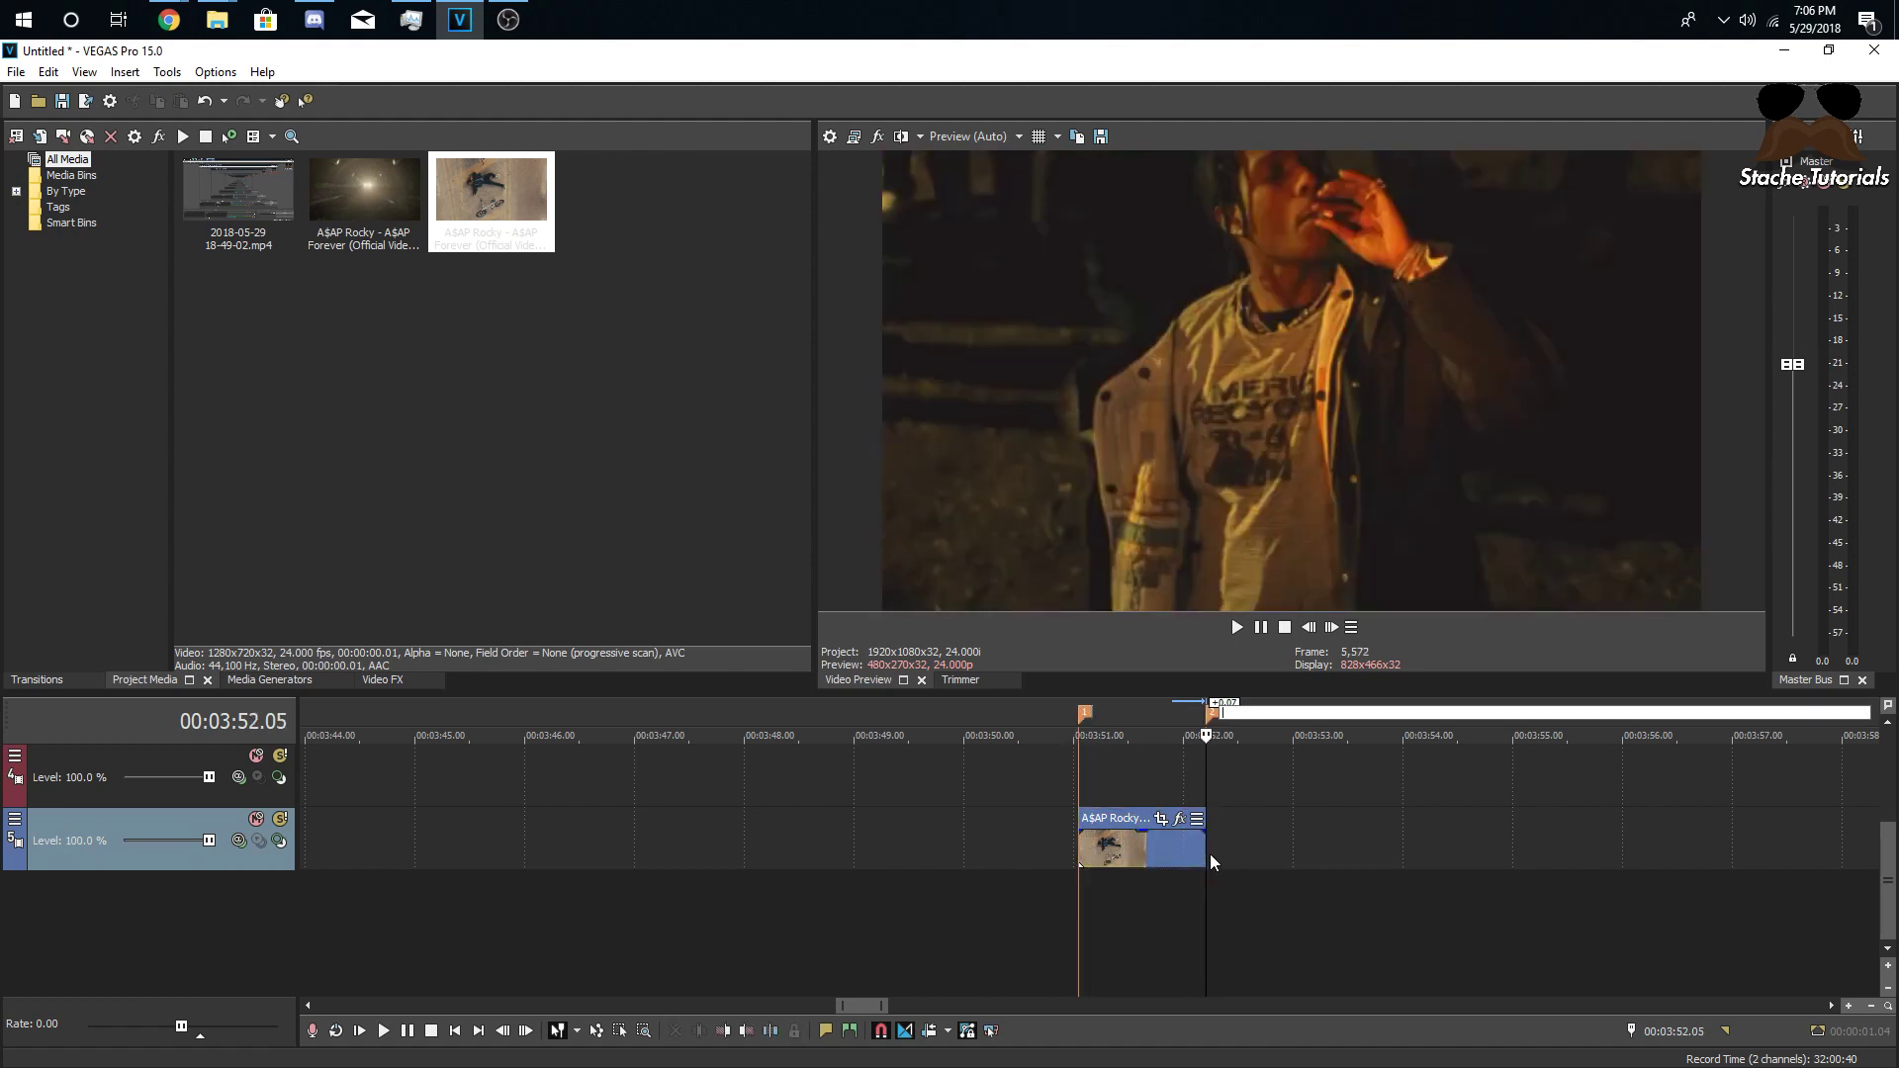
# - Copy the single-frame subclip from track 5 onto track 4, aligned between the two markers
pyautogui.click(1125, 853)
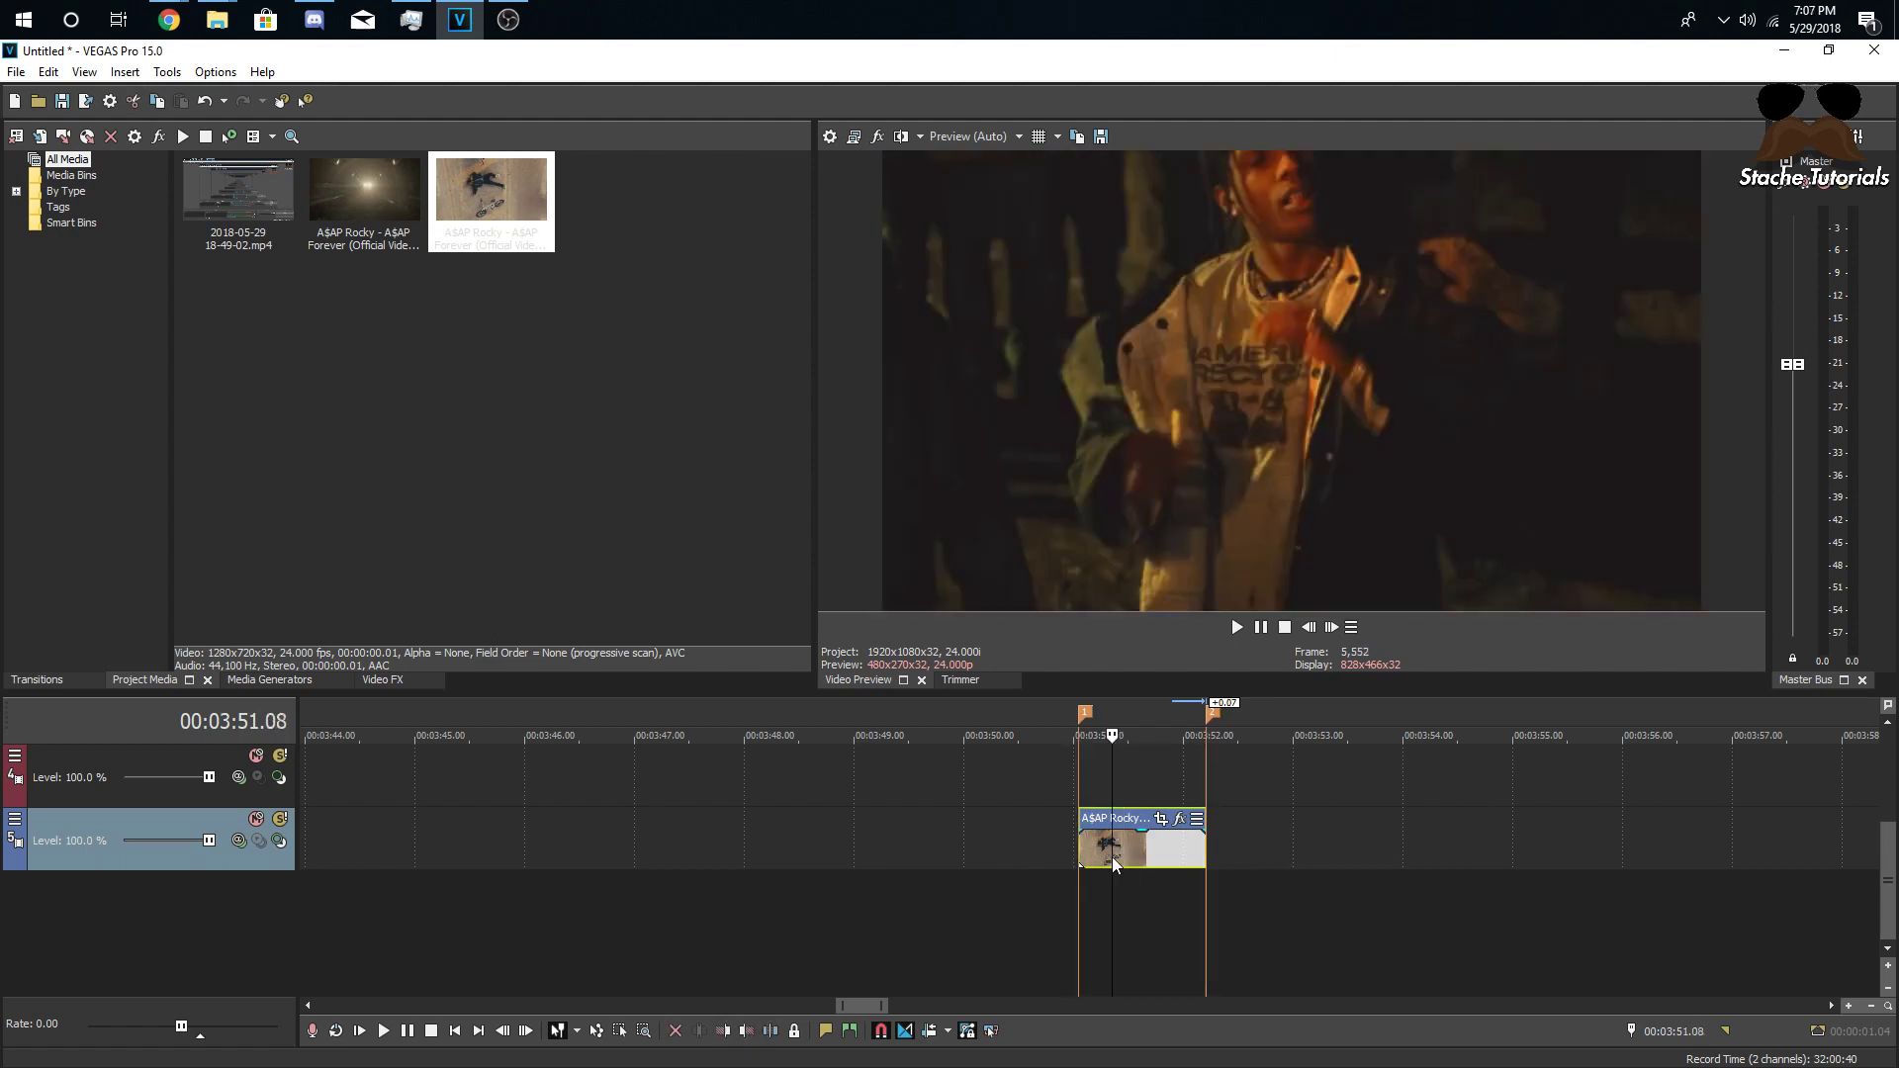
pyautogui.click(1112, 862)
pyautogui.moveTo(1152, 788); pyautogui.dragTo(1154, 787)
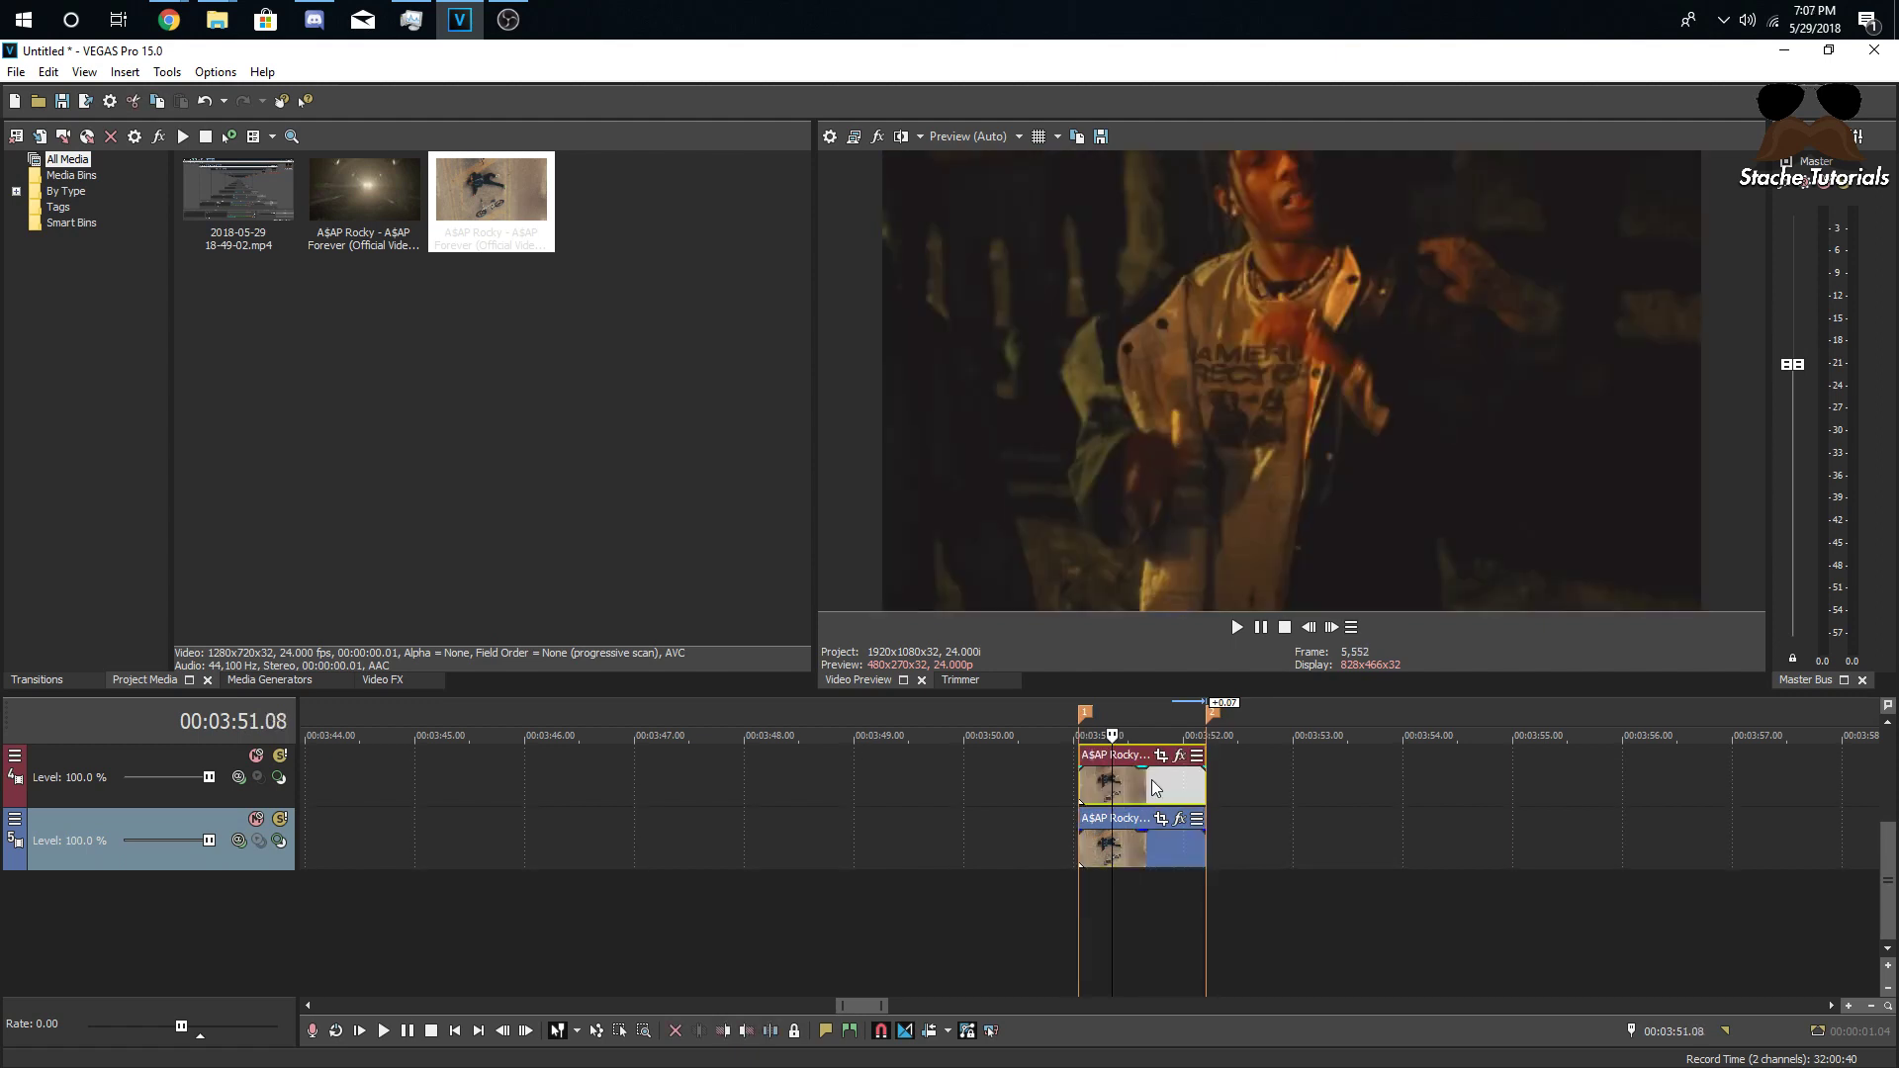
pyautogui.click(1153, 788)
# - Split the night clip on track 1 at 00:03:52.06 and shift its first section back to marker 1, closing the gap after it
pyautogui.scroll(2, 1889, 812)
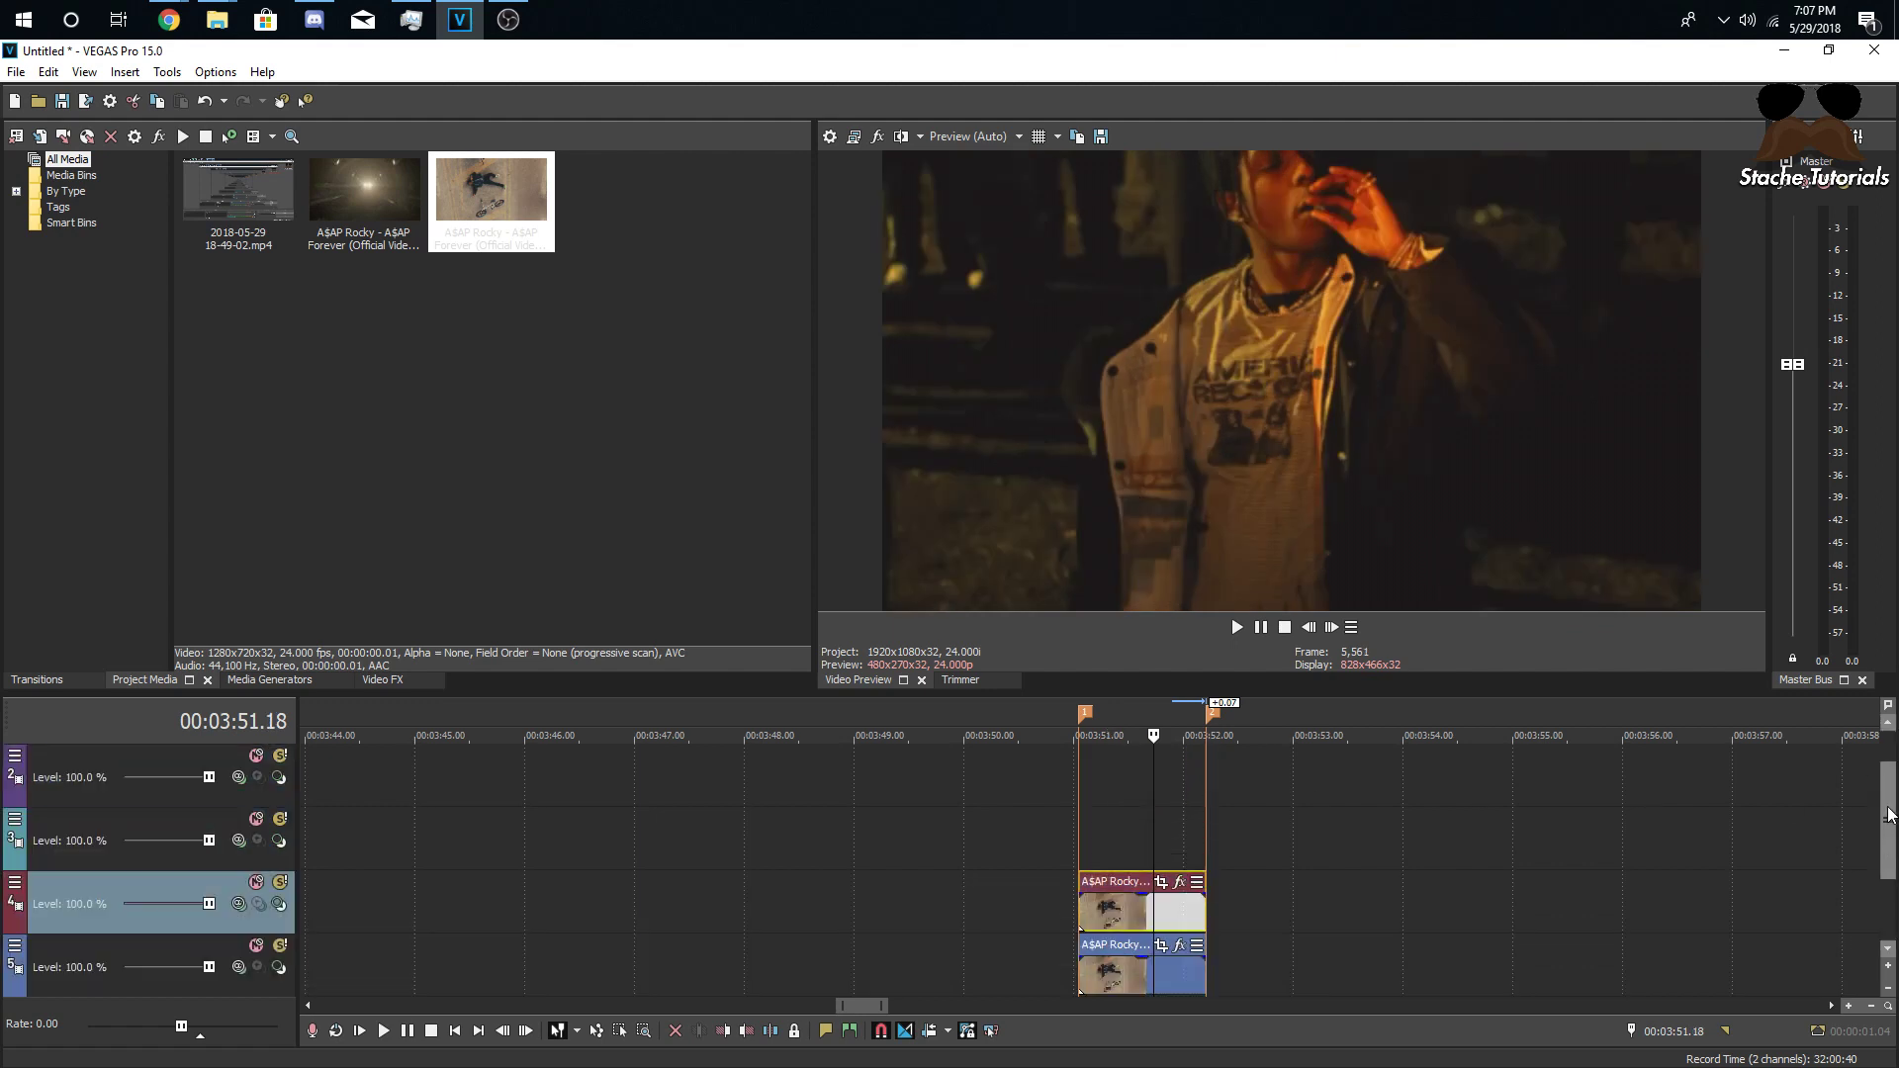
pyautogui.scroll(1, 1889, 813)
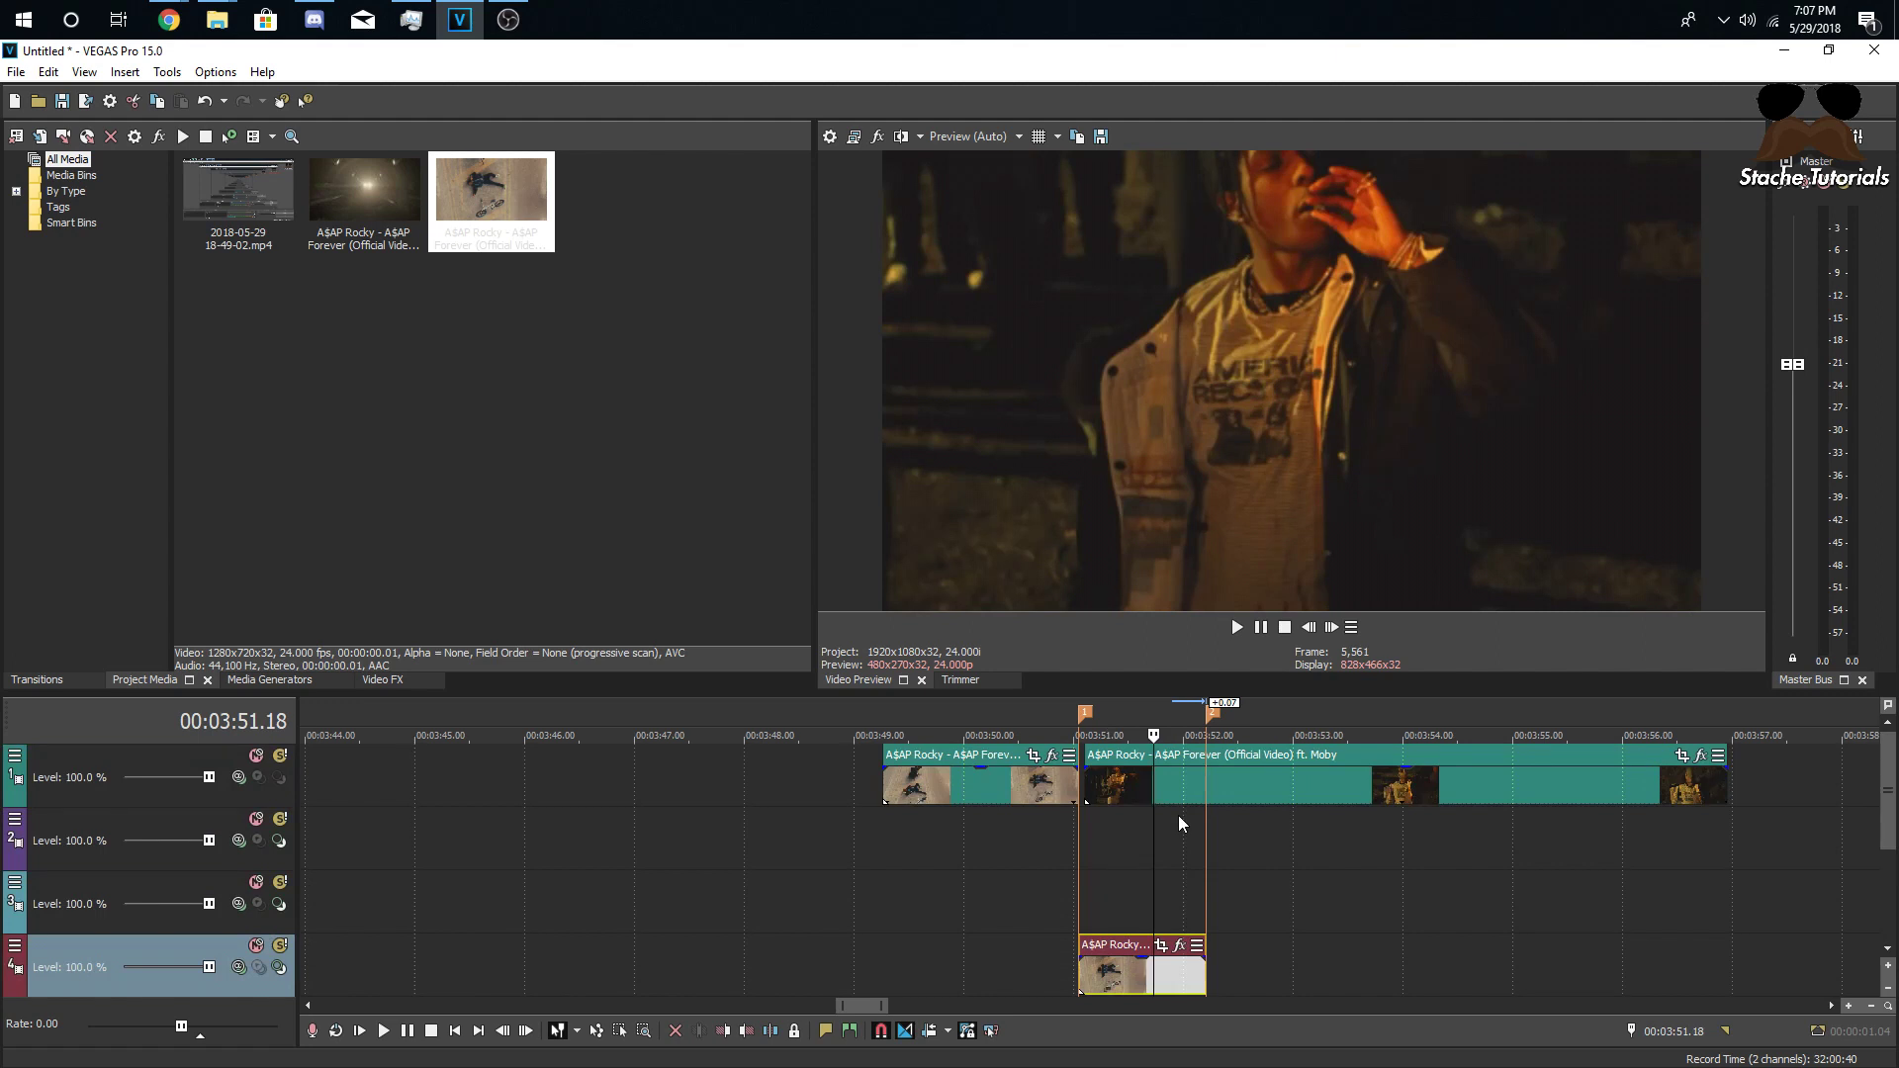
pyautogui.scroll(3, 1178, 815)
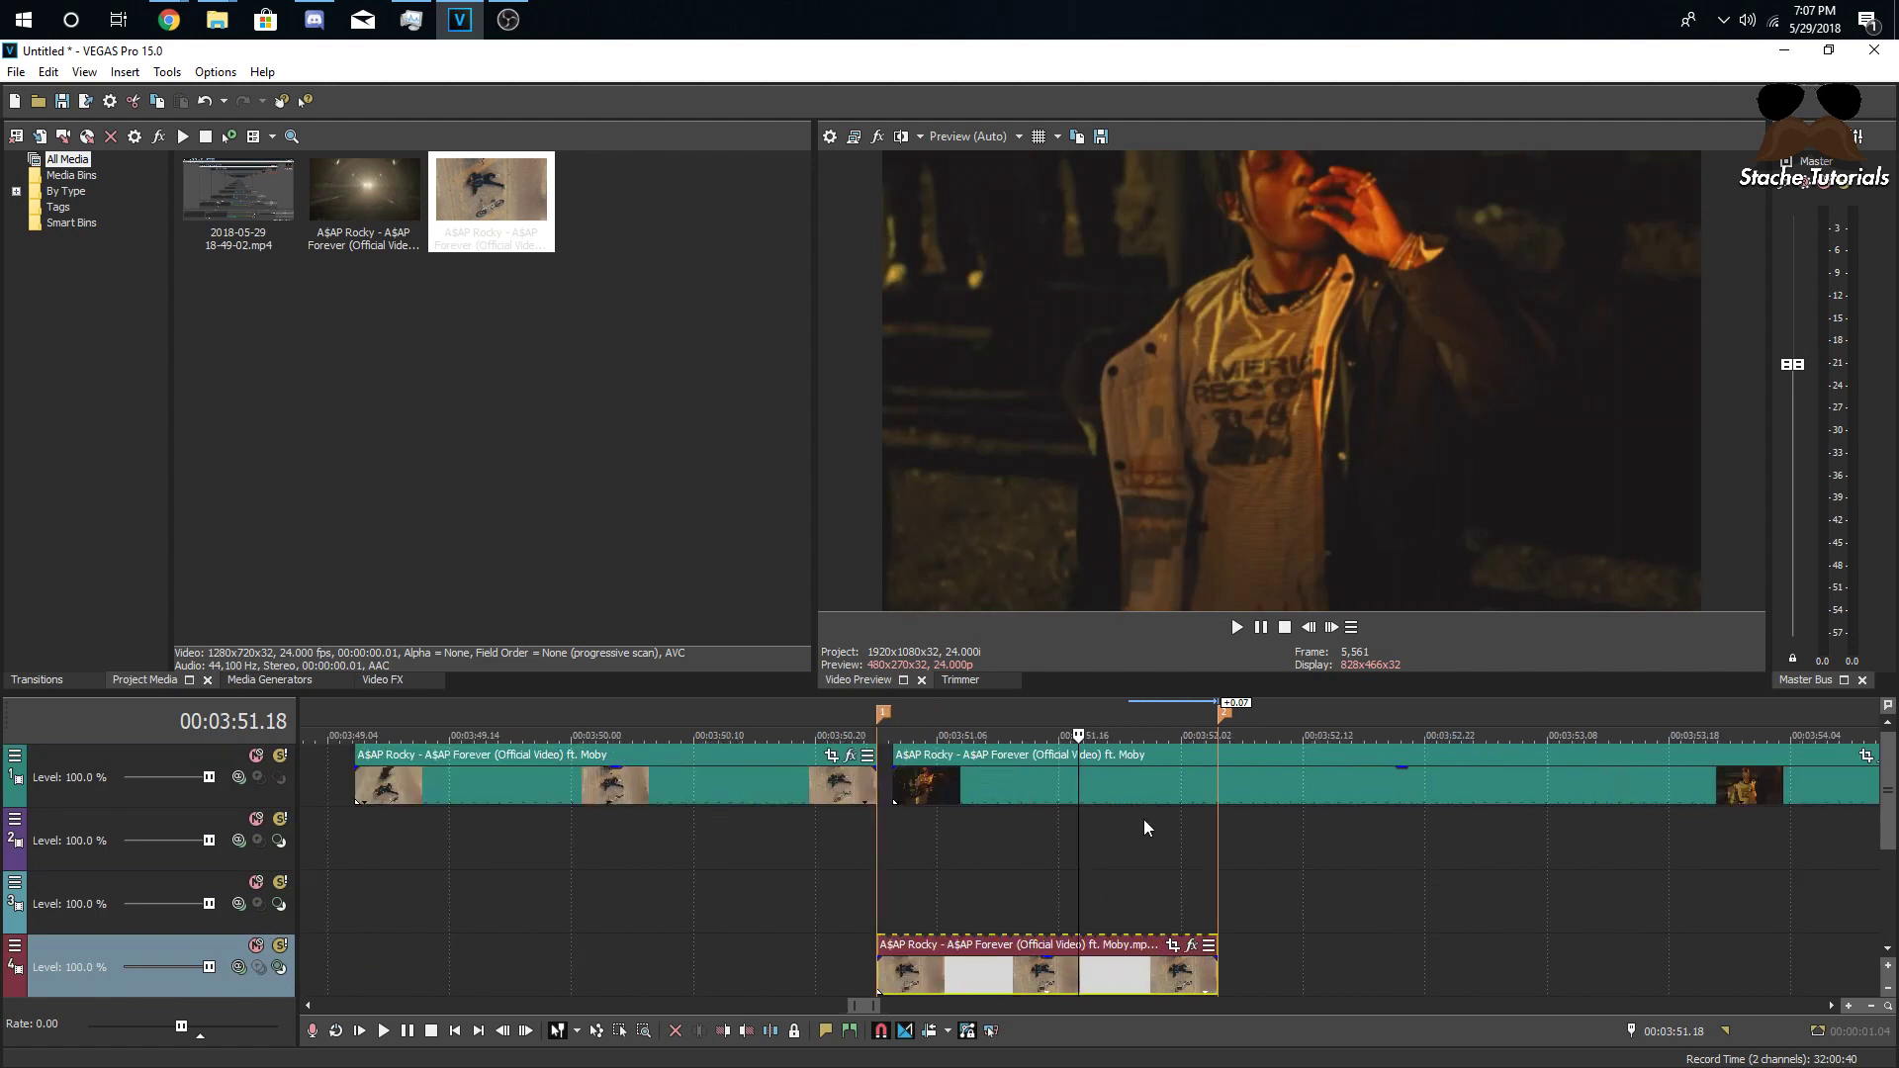
pyautogui.click(1226, 787)
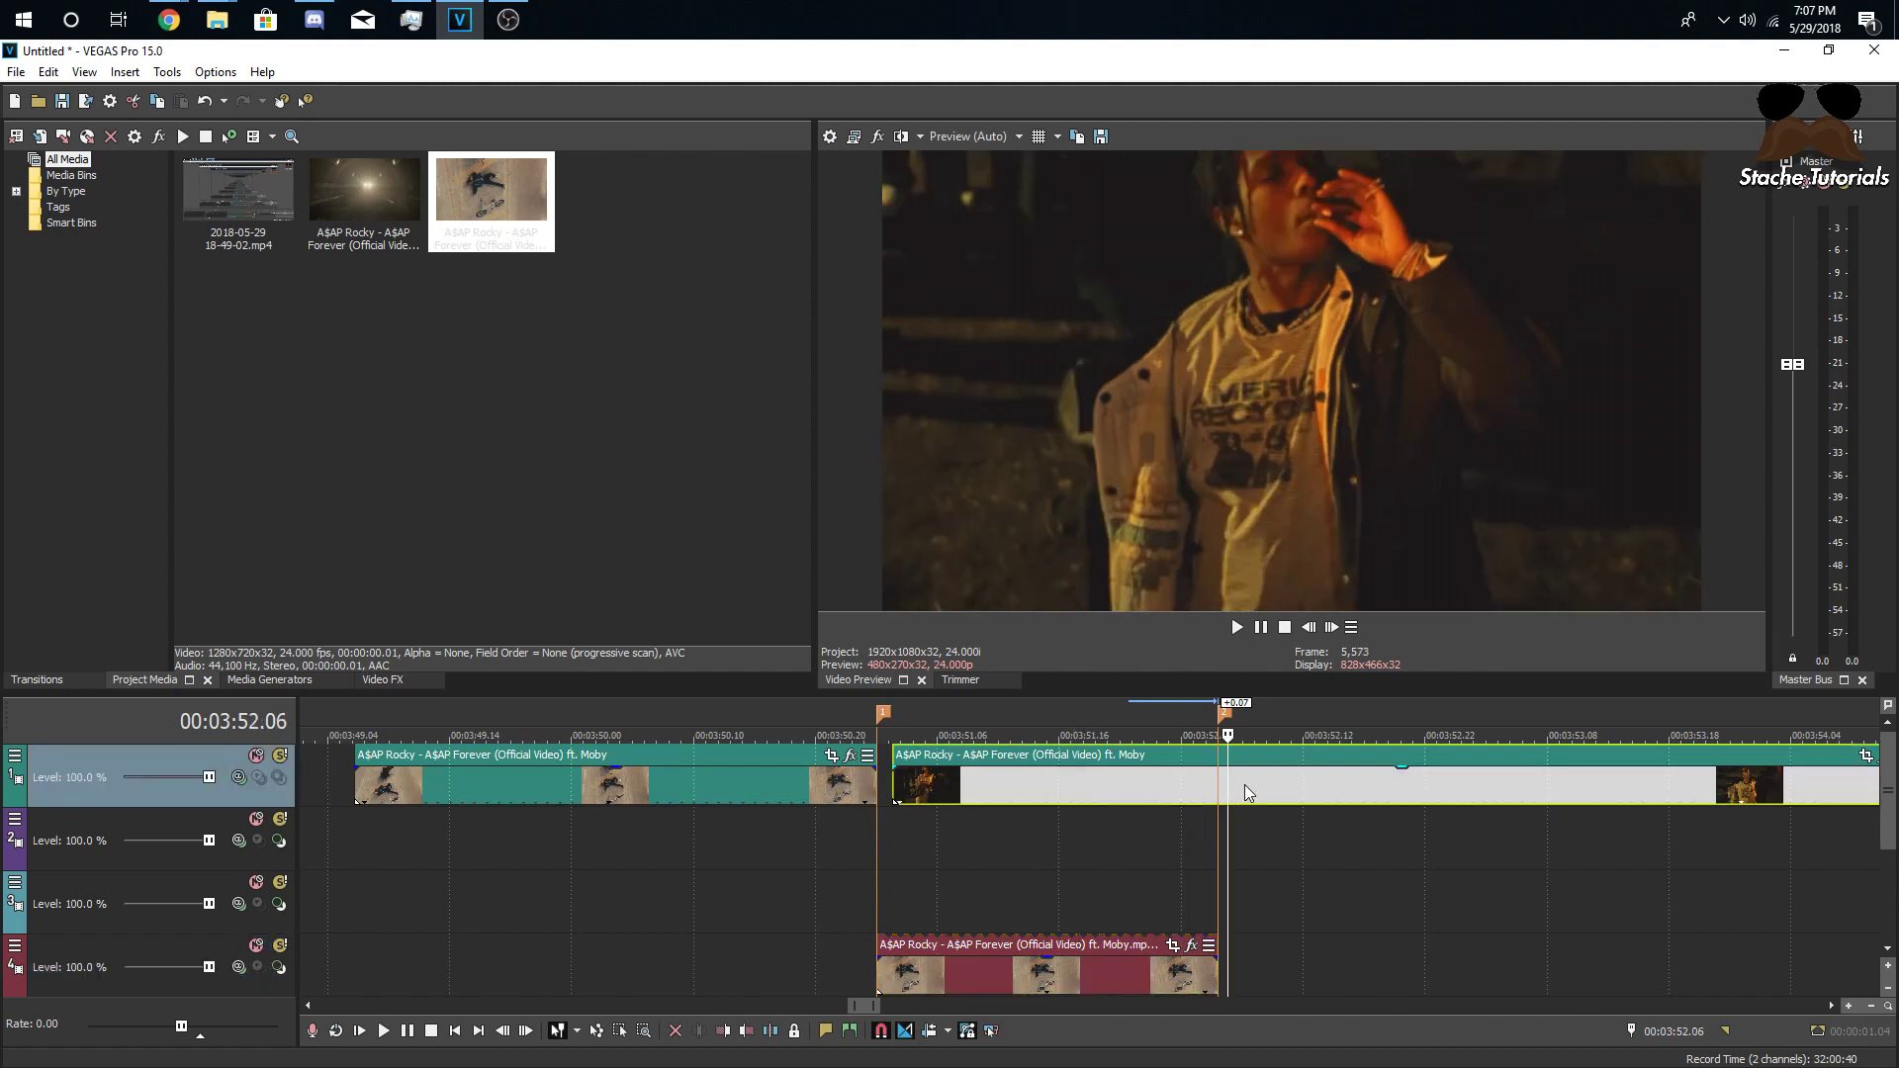
pyautogui.press('s')
pyautogui.moveTo(1177, 781)
pyautogui.mouseDown()
pyautogui.moveTo(1153, 781)
pyautogui.moveTo(1214, 788)
pyautogui.mouseUp()
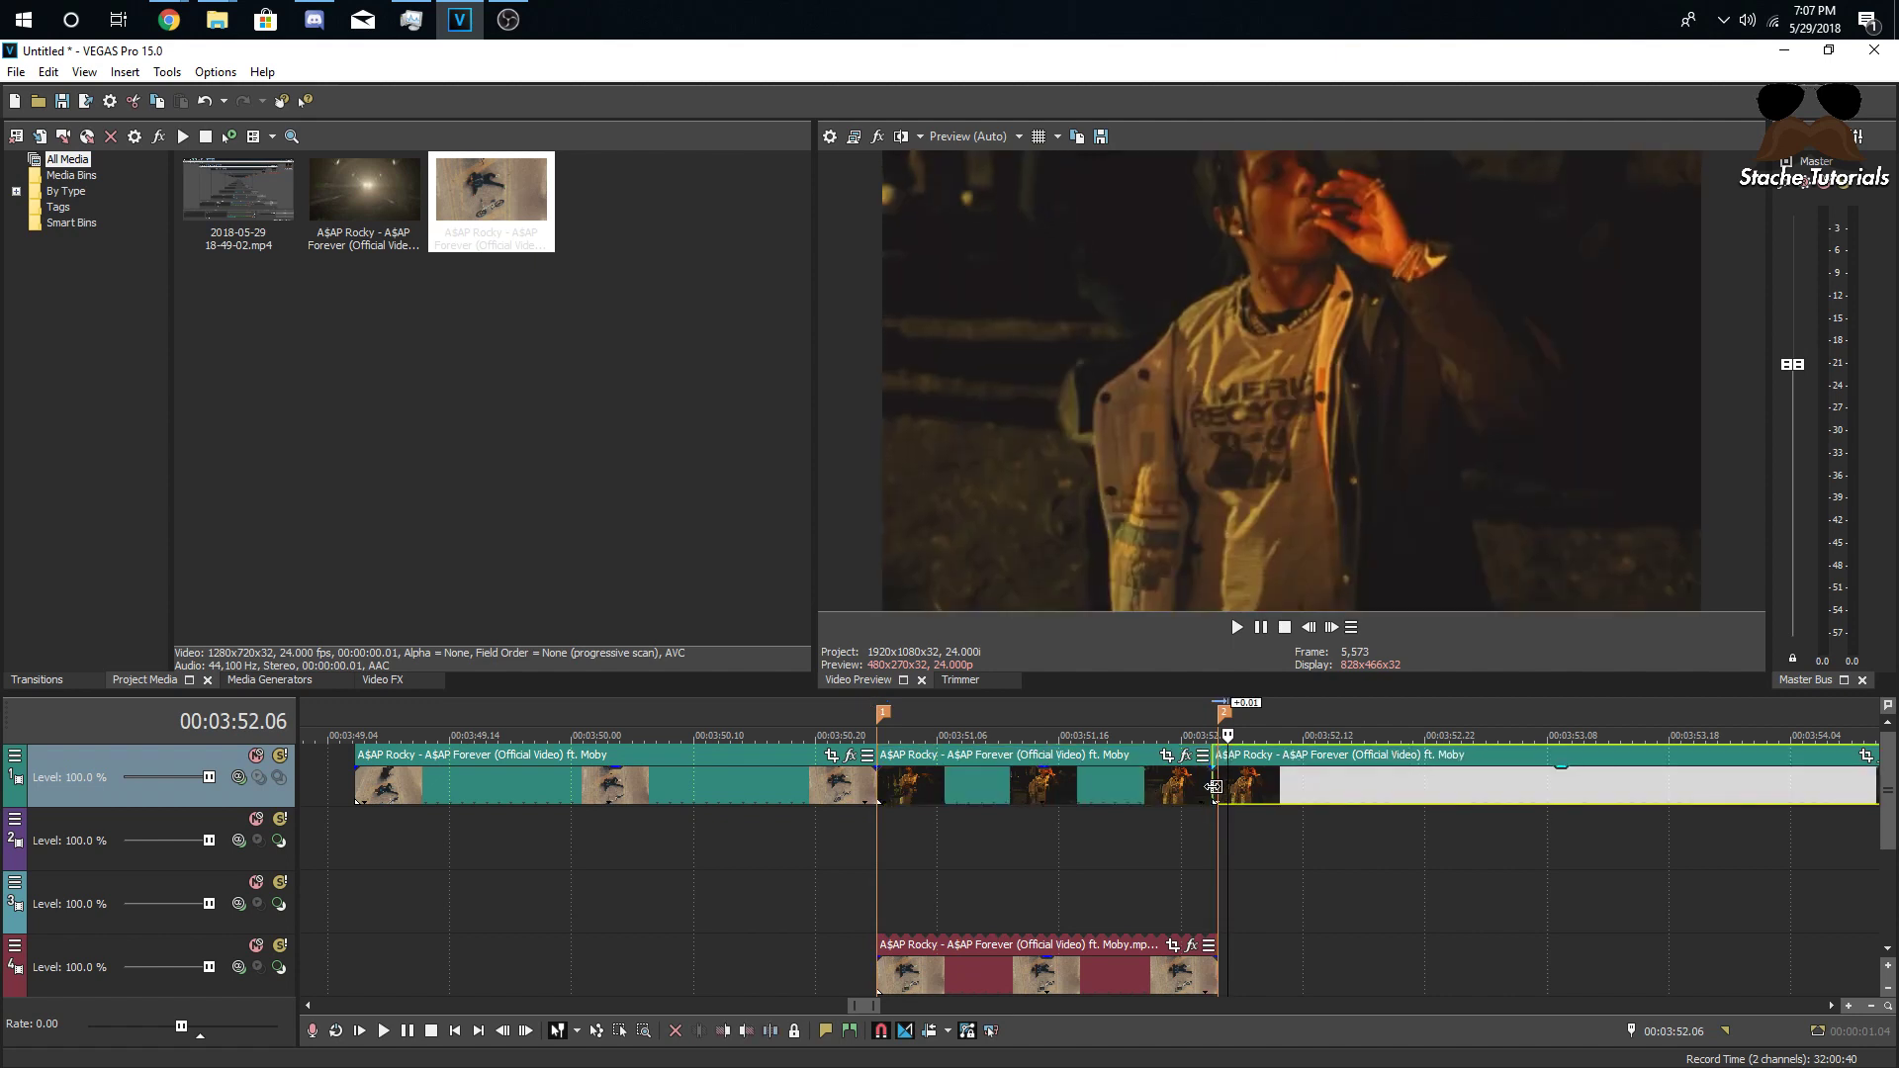
# - Align the edges of the two night clip sections with marker 2 at 00:03:52.05
pyautogui.click(1147, 794)
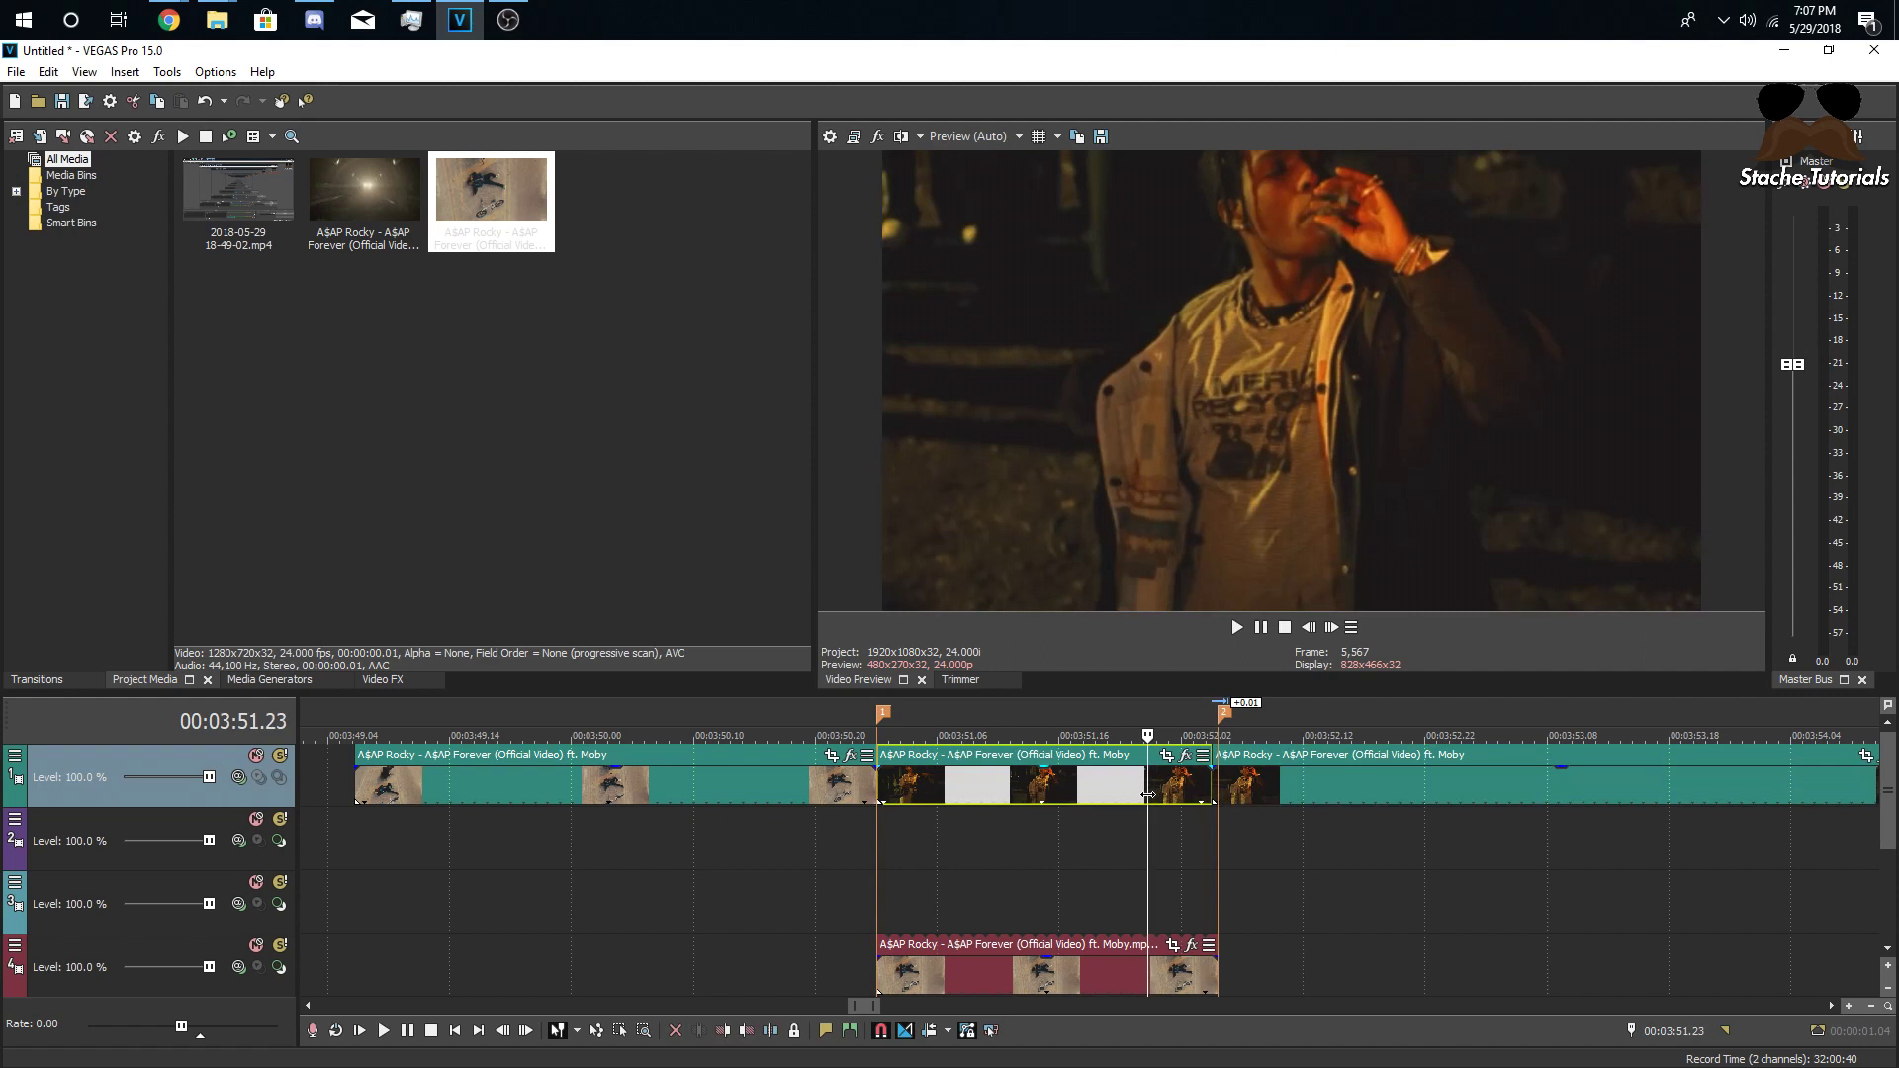
pyautogui.click(1214, 921)
pyautogui.scroll(3, 1199, 875)
pyautogui.click(1068, 786)
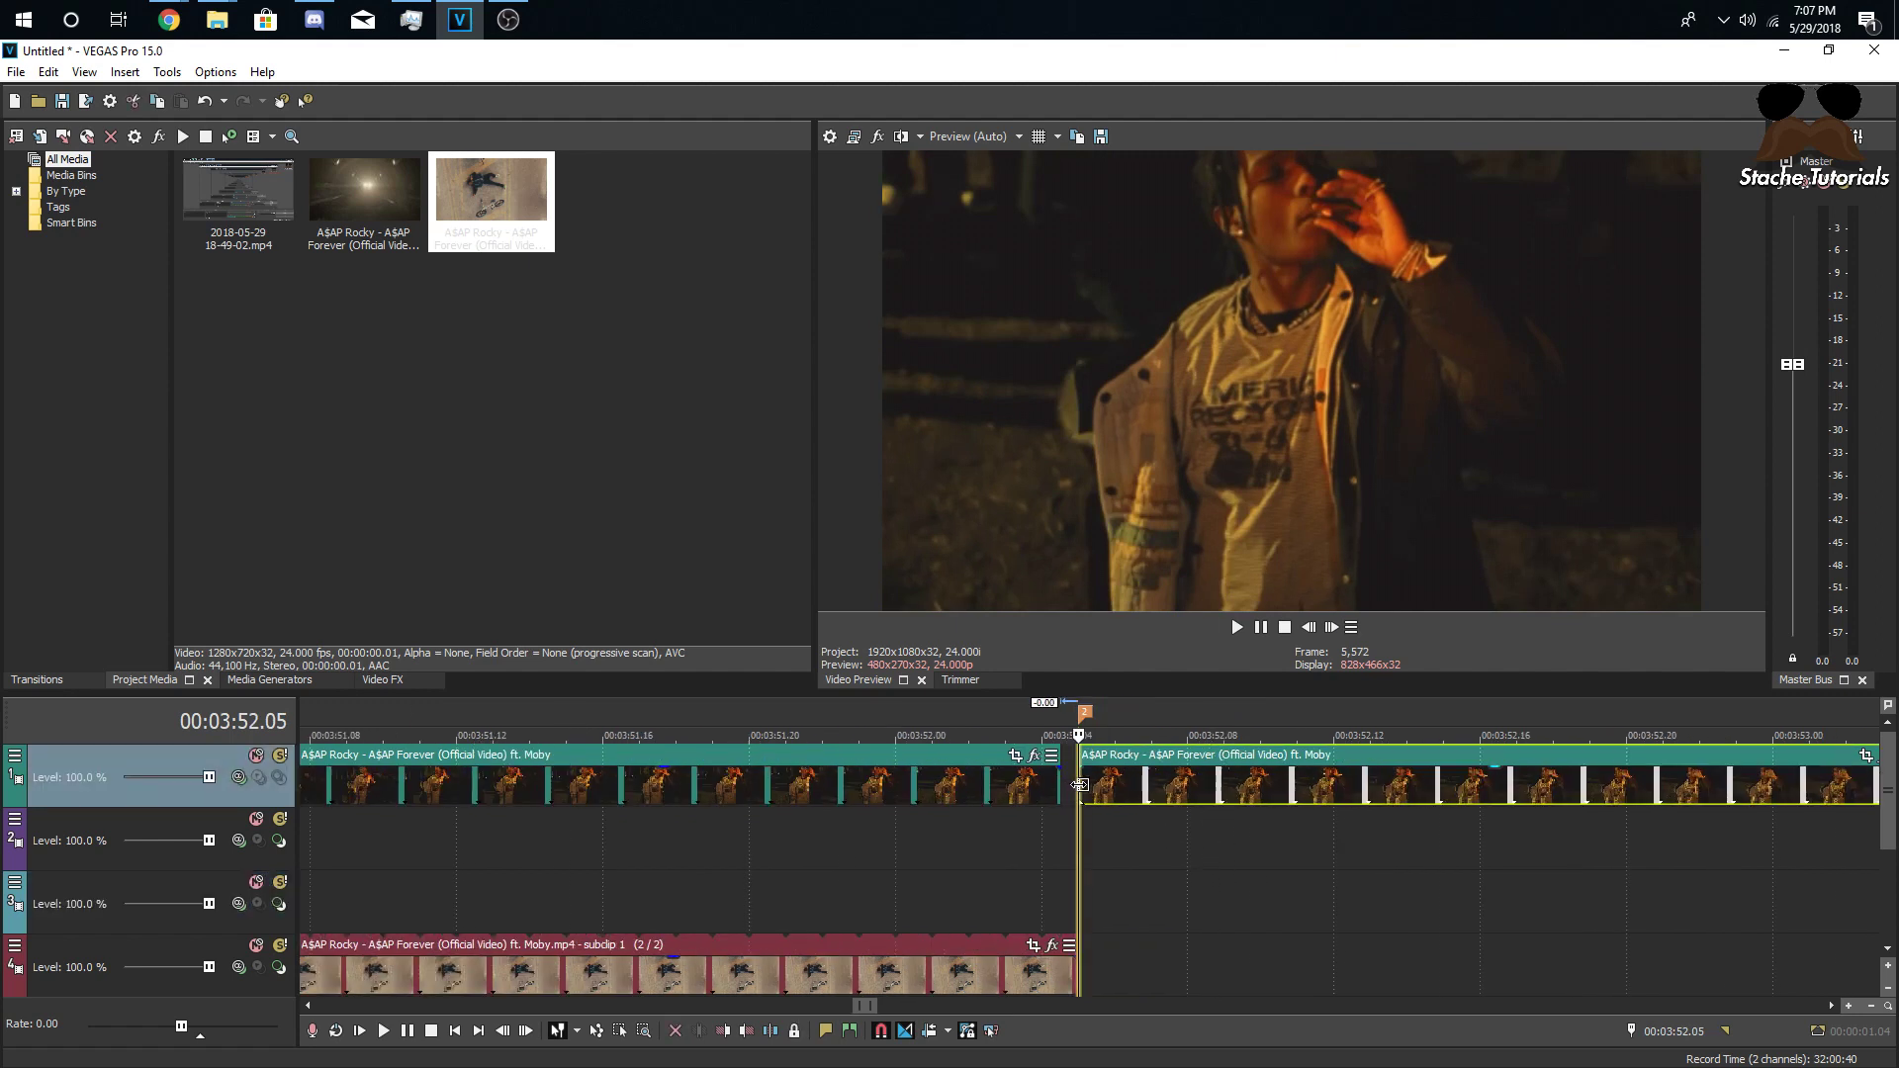
pyautogui.click(1050, 787)
# - Move the night clip section between the markers from track 1 down to track 3
pyautogui.scroll(-3, 989, 811)
pyautogui.moveTo(946, 797); pyautogui.dragTo(949, 896)
pyautogui.click(920, 900)
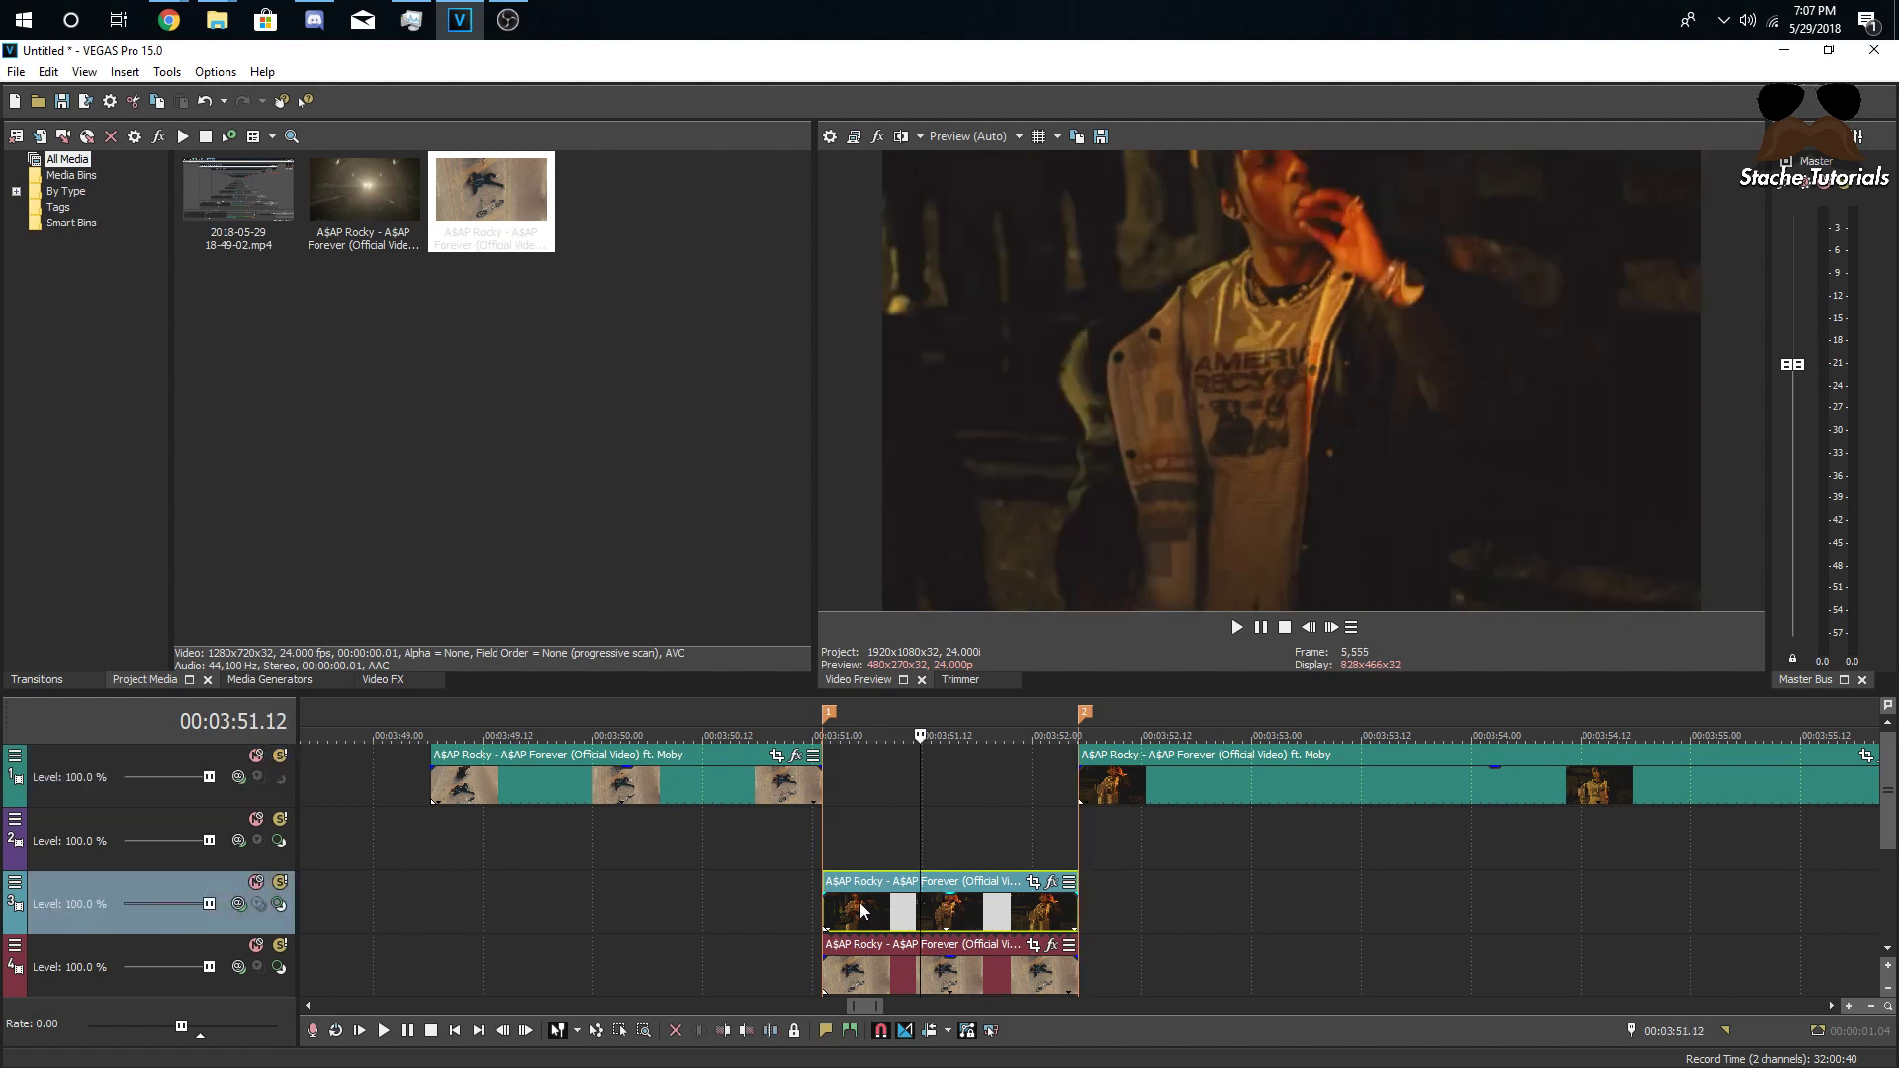
pyautogui.click(786, 831)
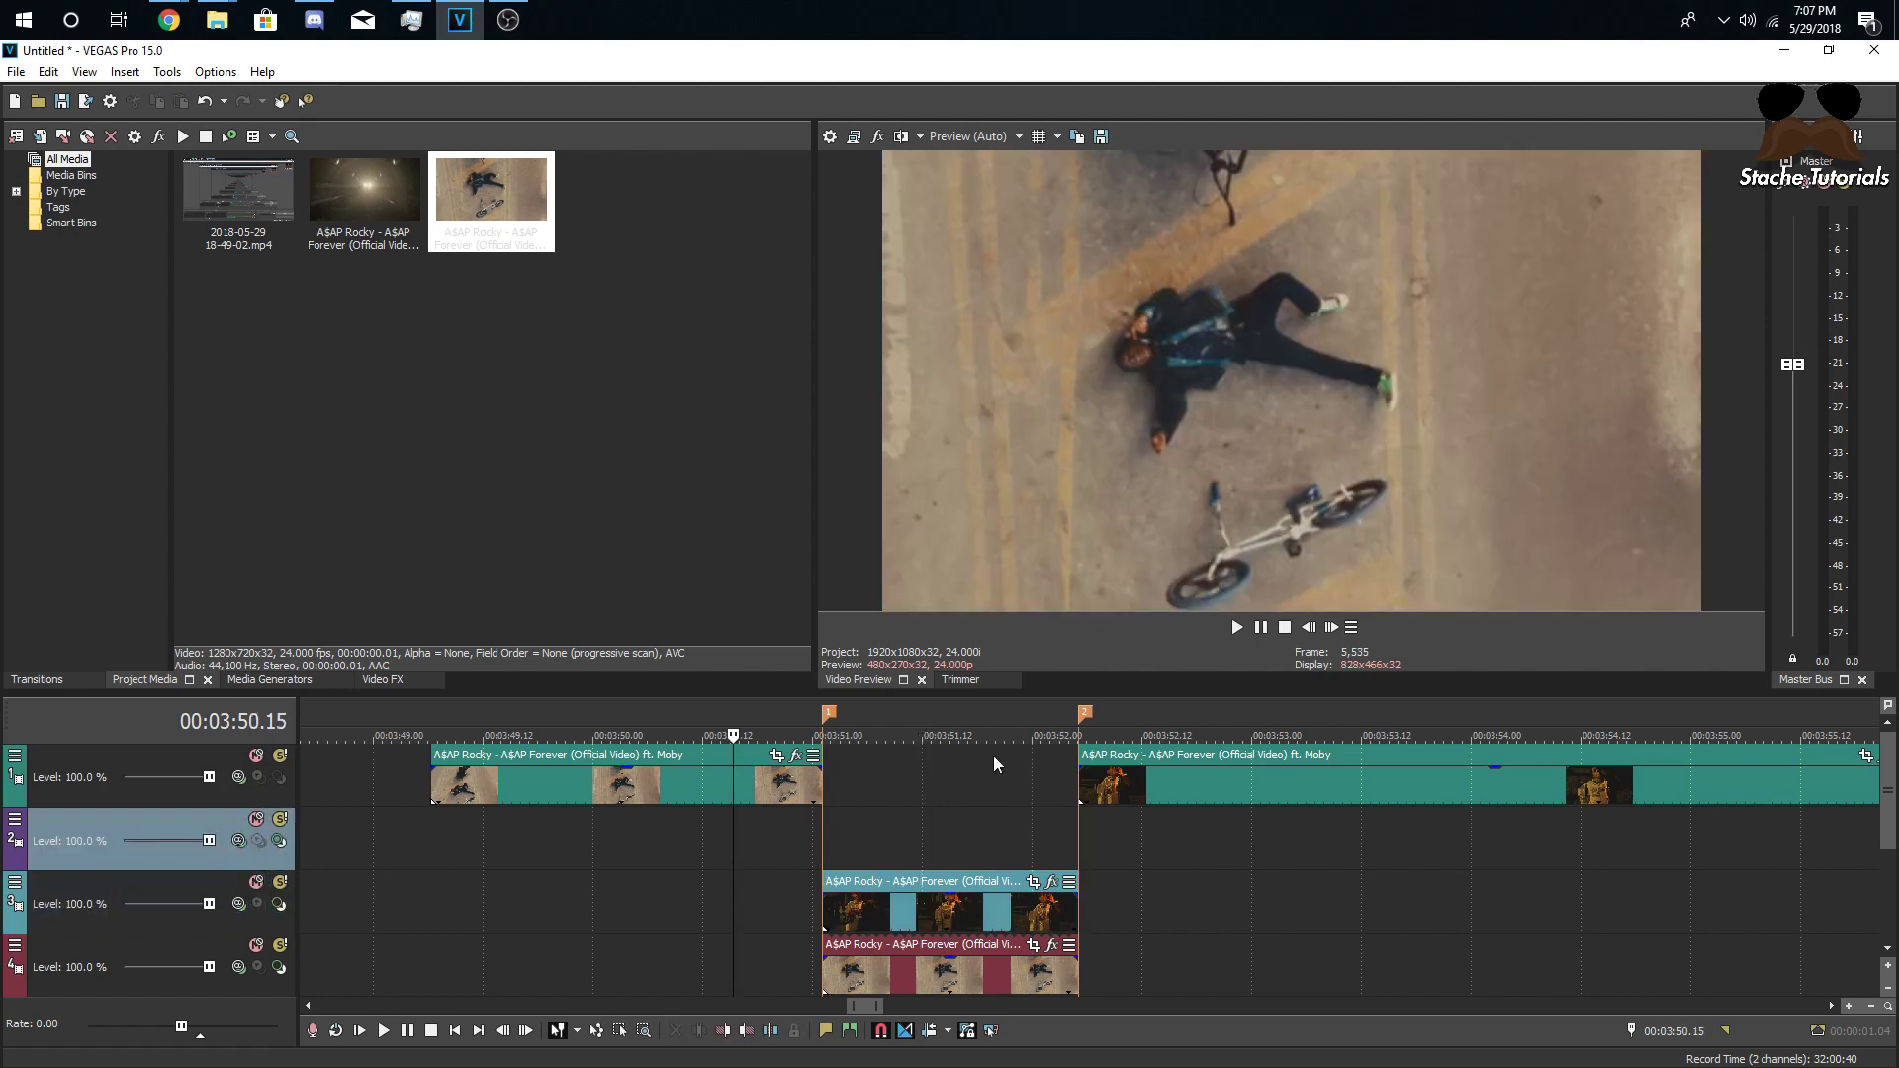
# - Examine the stacked section between marker 1 and marker 2 frame by frame to judge the night clip's motion
pyautogui.click(1331, 627)
pyautogui.click(1331, 627)
pyautogui.click(1331, 627)
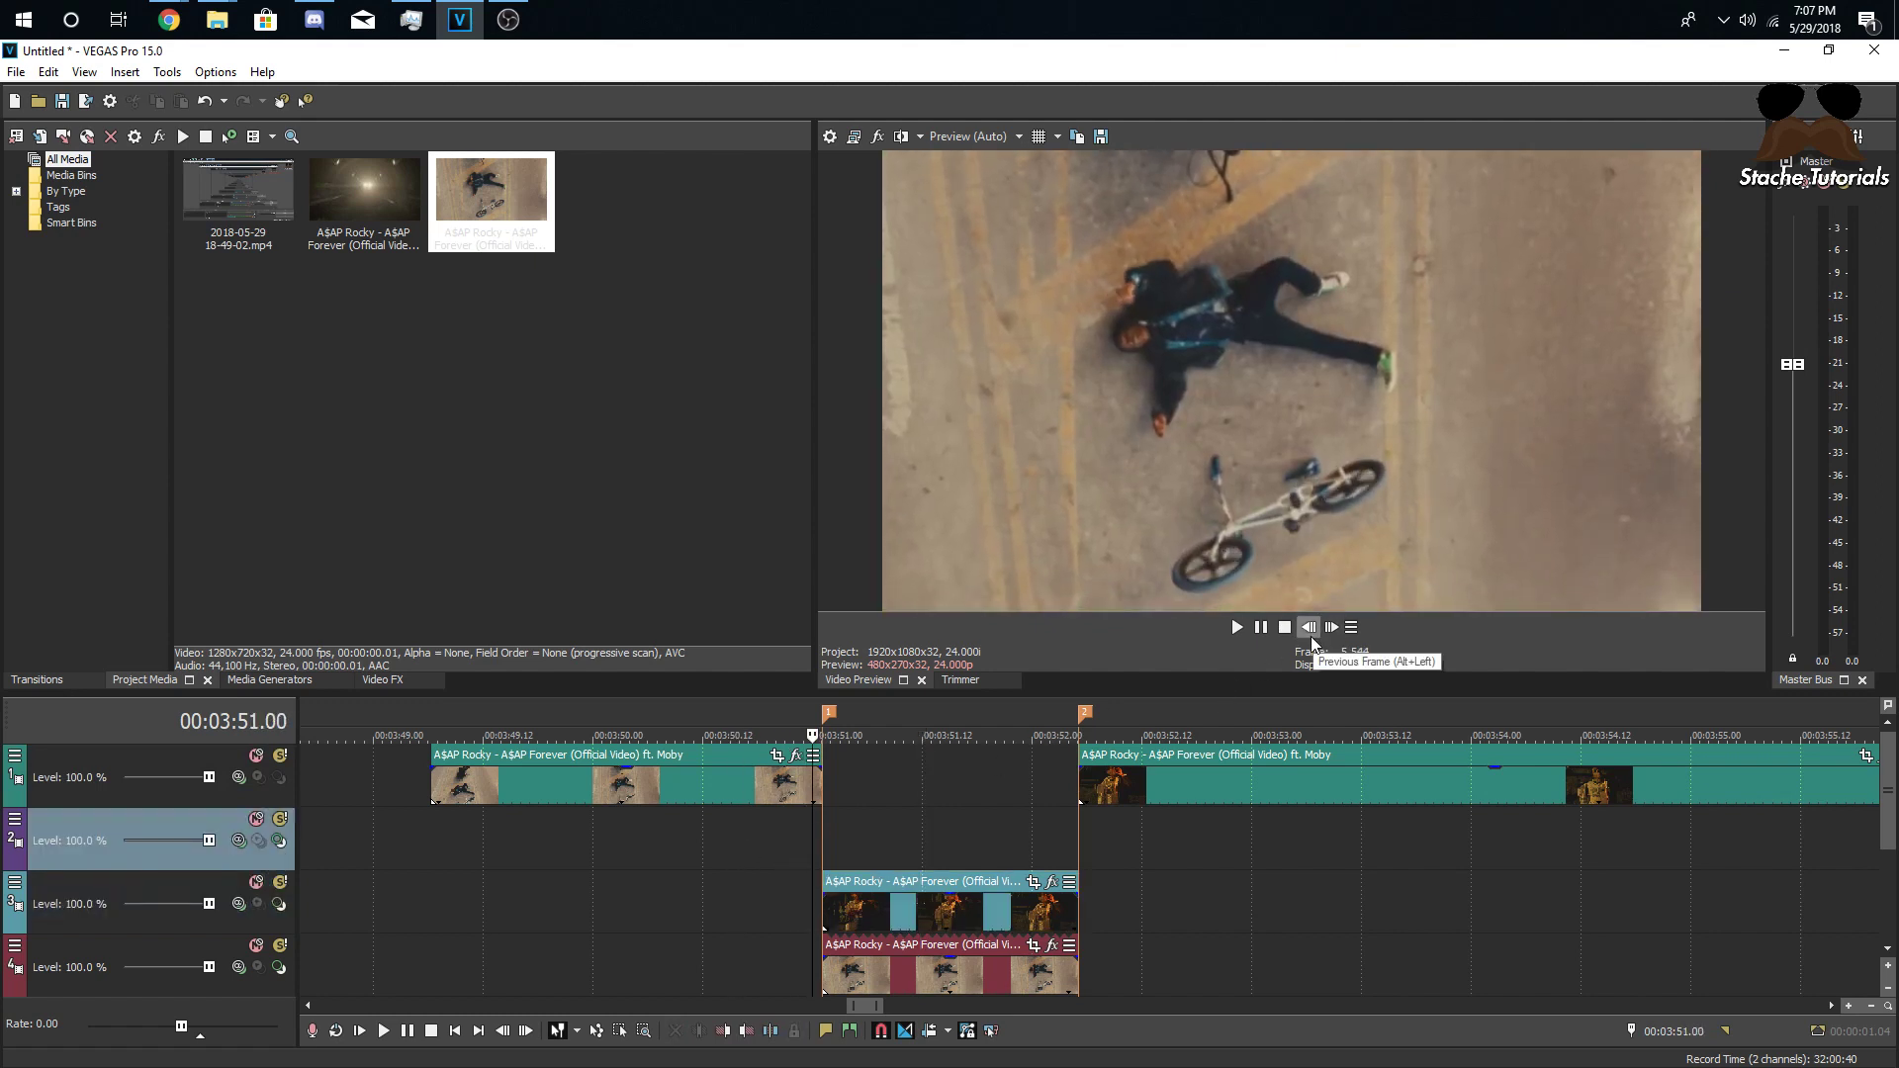
pyautogui.click(1331, 627)
pyautogui.click(1331, 627)
pyautogui.click(1331, 627)
pyautogui.click(1331, 627)
pyautogui.click(1331, 627)
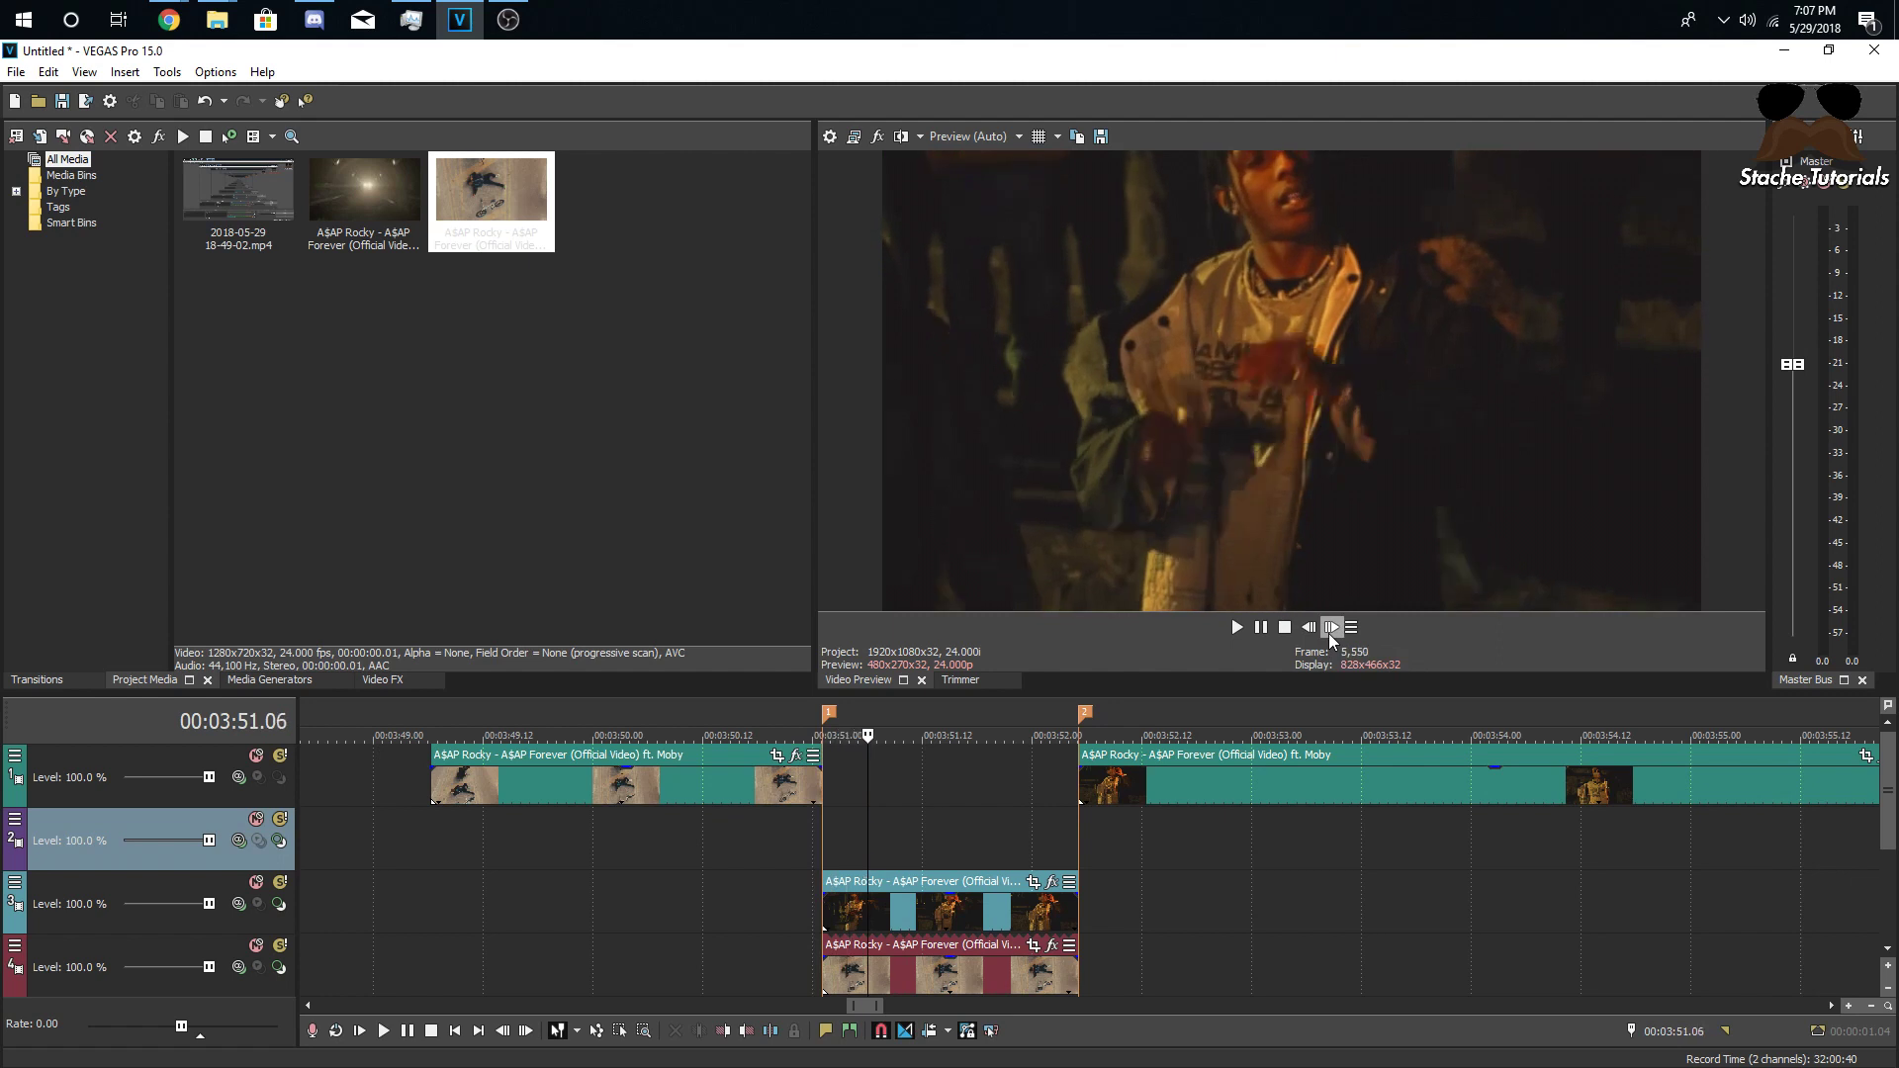
pyautogui.click(1331, 627)
pyautogui.click(1331, 627)
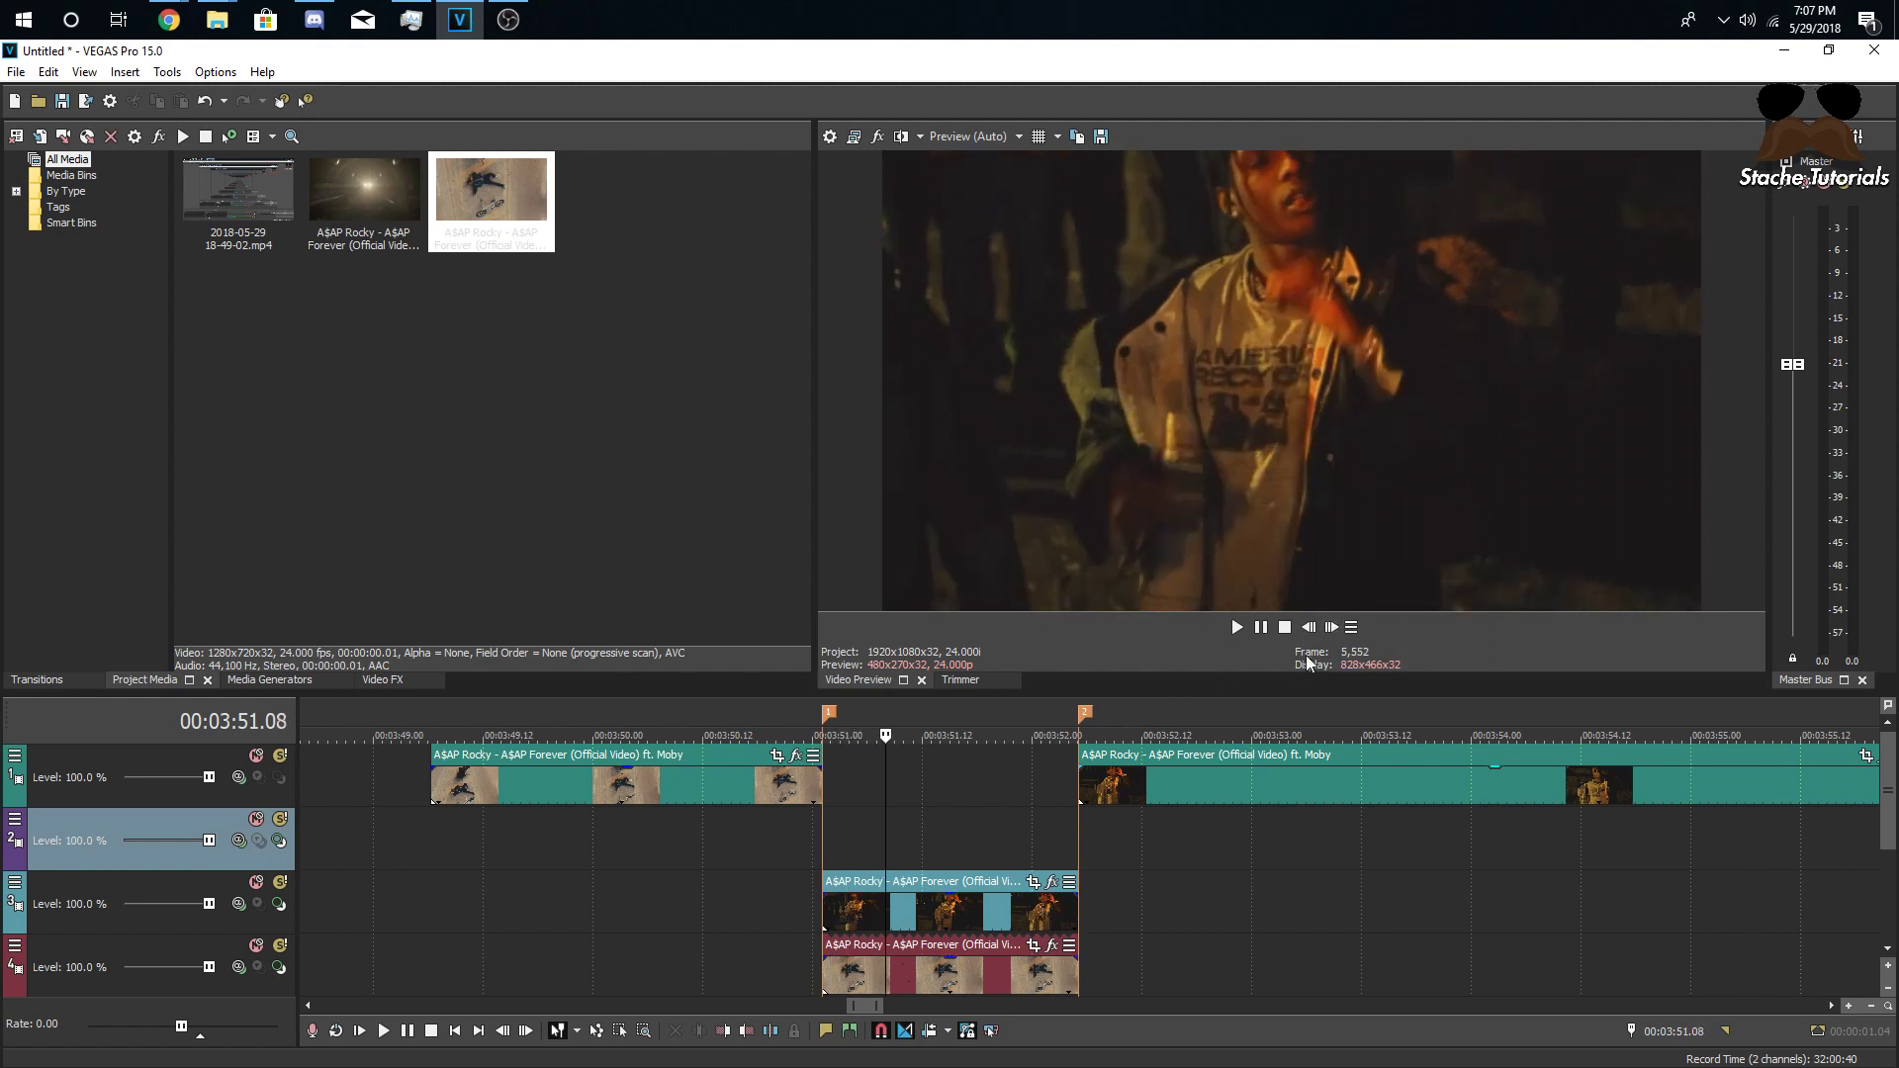
pyautogui.click(1331, 627)
pyautogui.click(1331, 627)
pyautogui.click(1331, 627)
pyautogui.click(1331, 627)
pyautogui.click(1331, 627)
pyautogui.click(1331, 627)
pyautogui.click(1331, 627)
pyautogui.click(1331, 627)
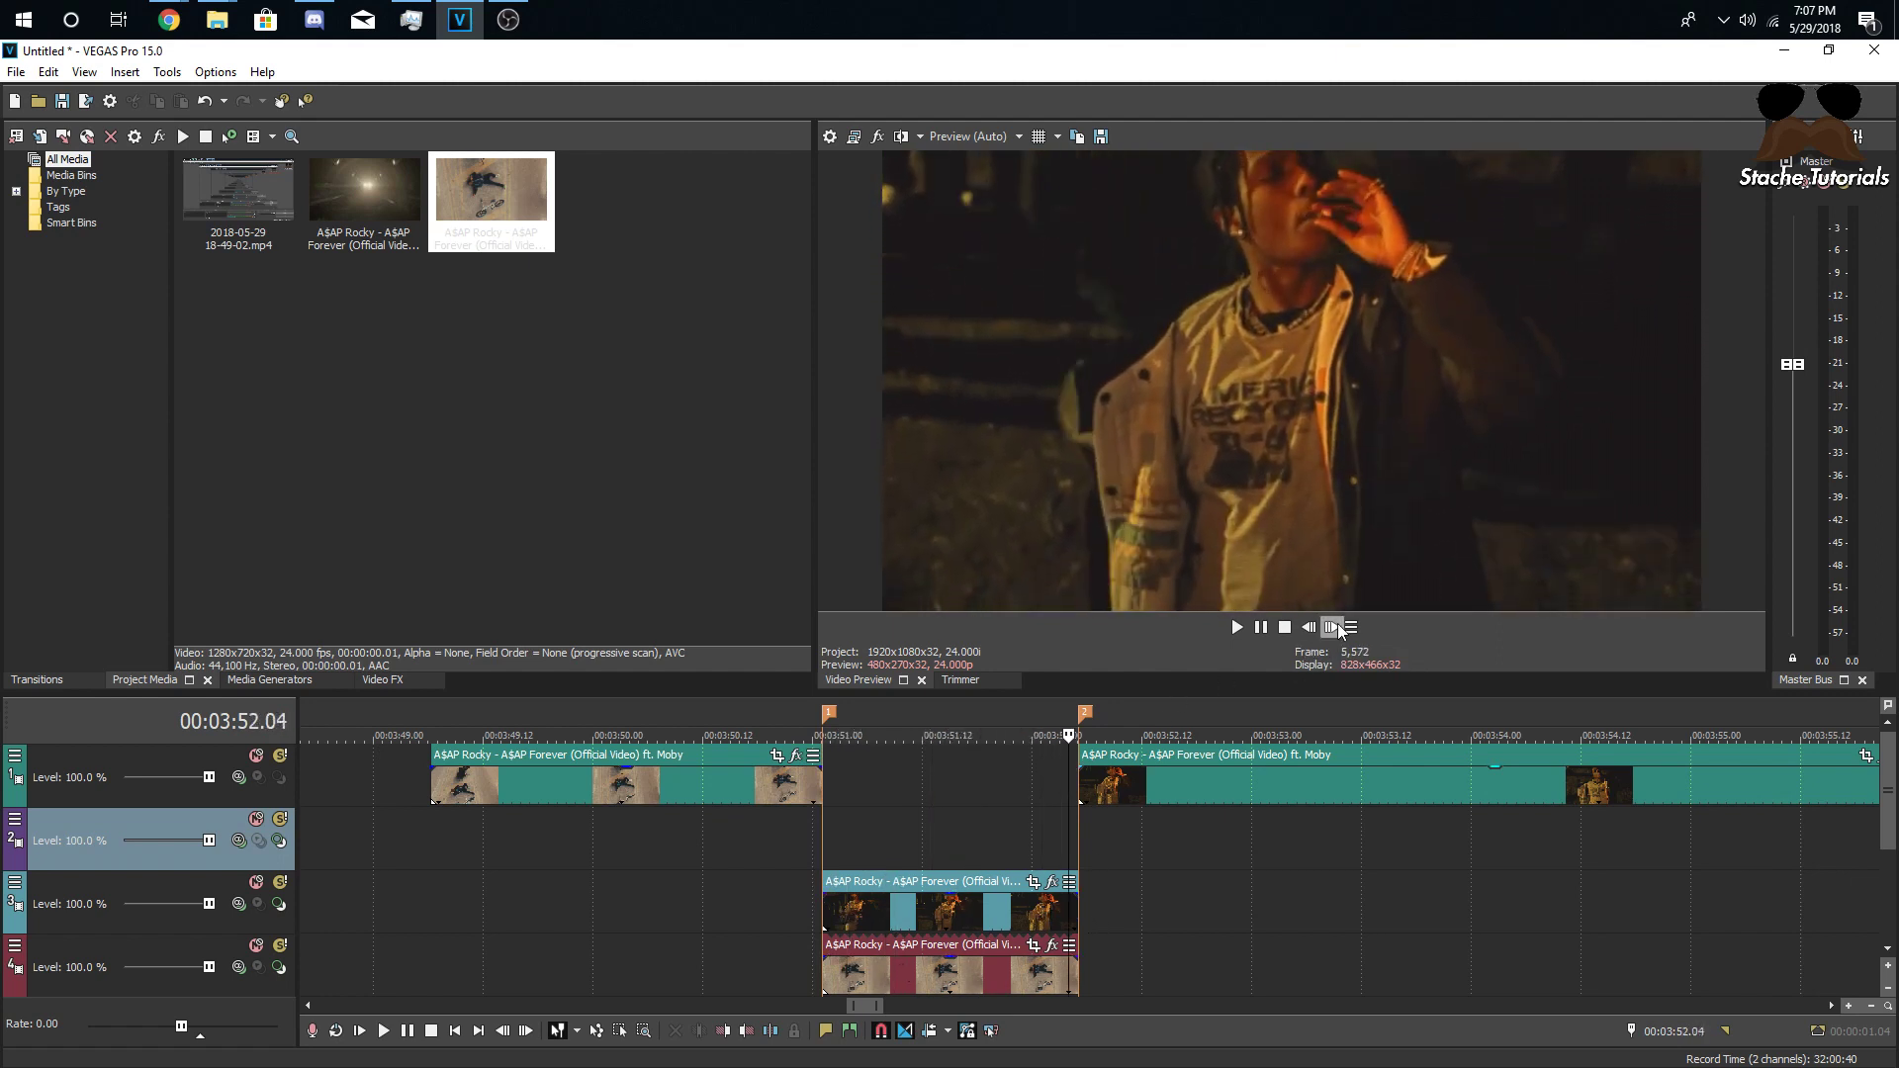
# - Duplicate the night clip section from track 3 onto track 2 and trim the copy's start to about 00:03:51.15
pyautogui.click(1005, 911)
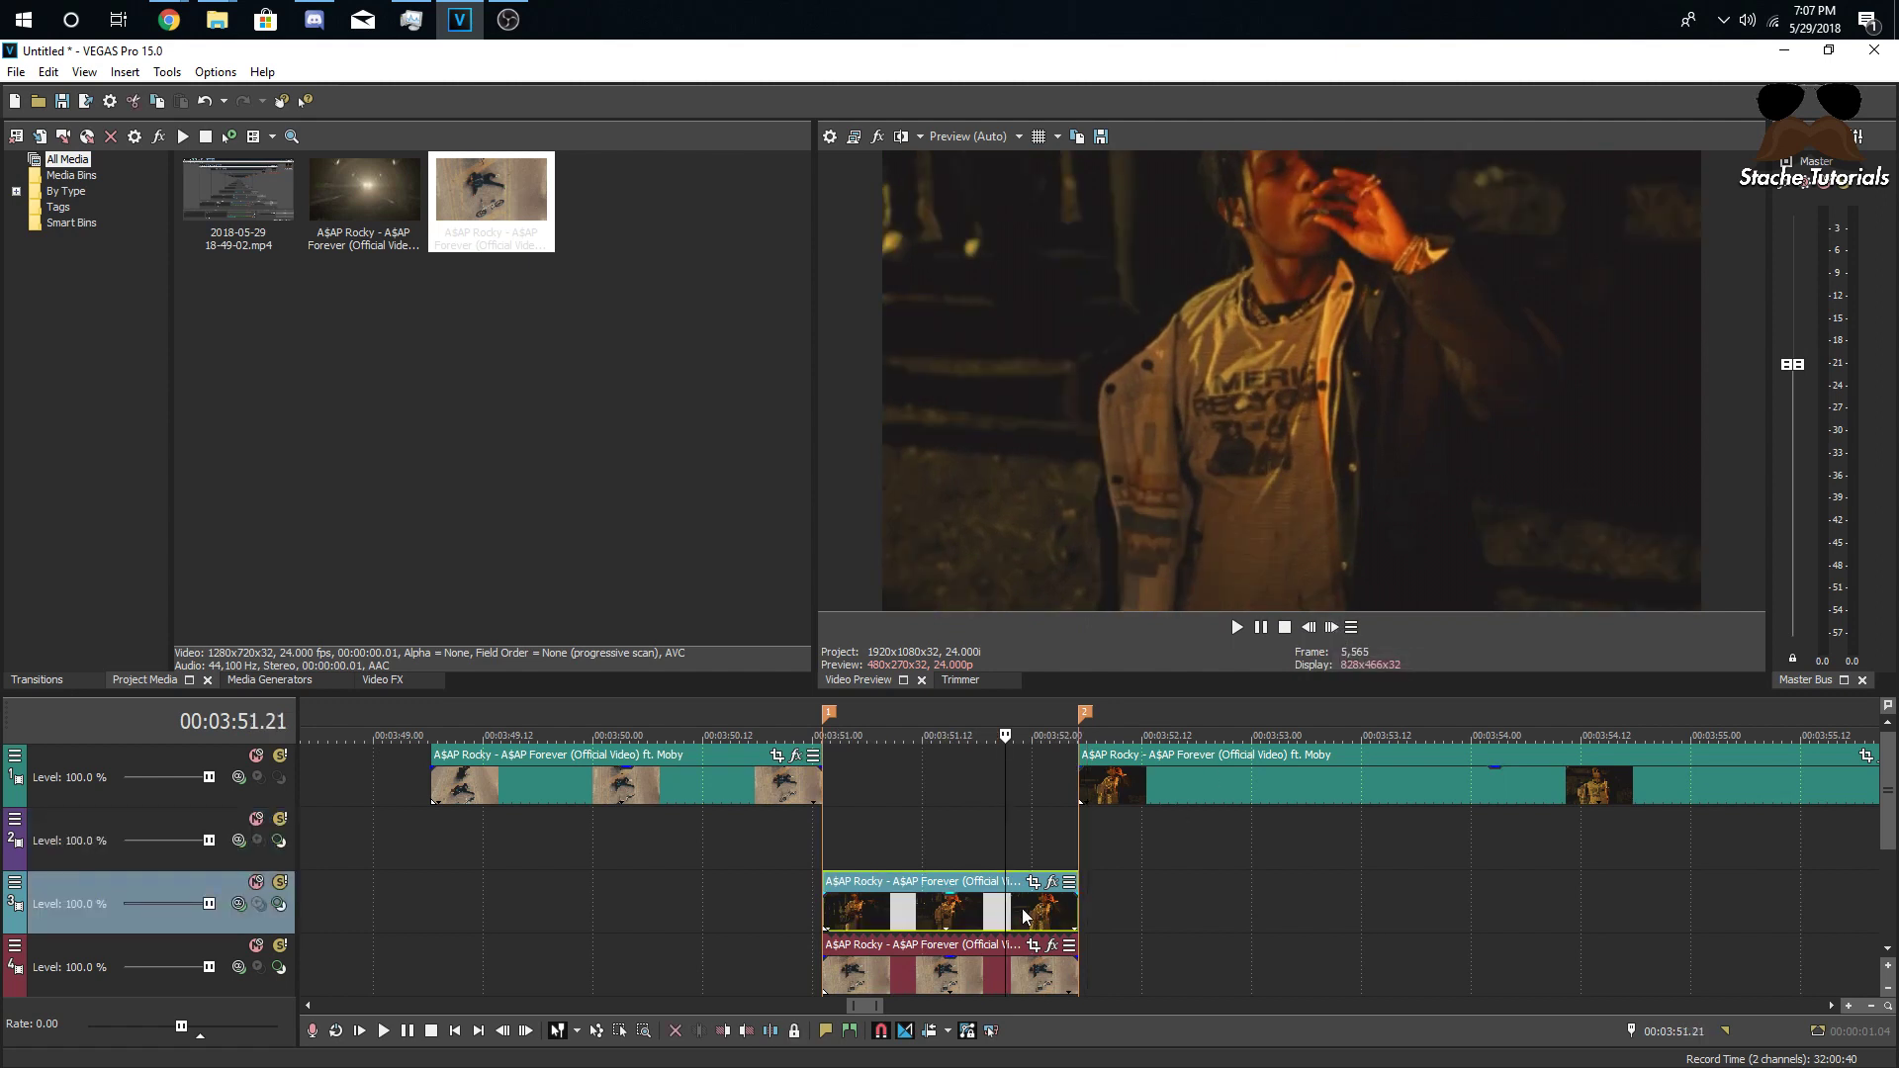
pyautogui.moveTo(1023, 916); pyautogui.dragTo(1018, 851)
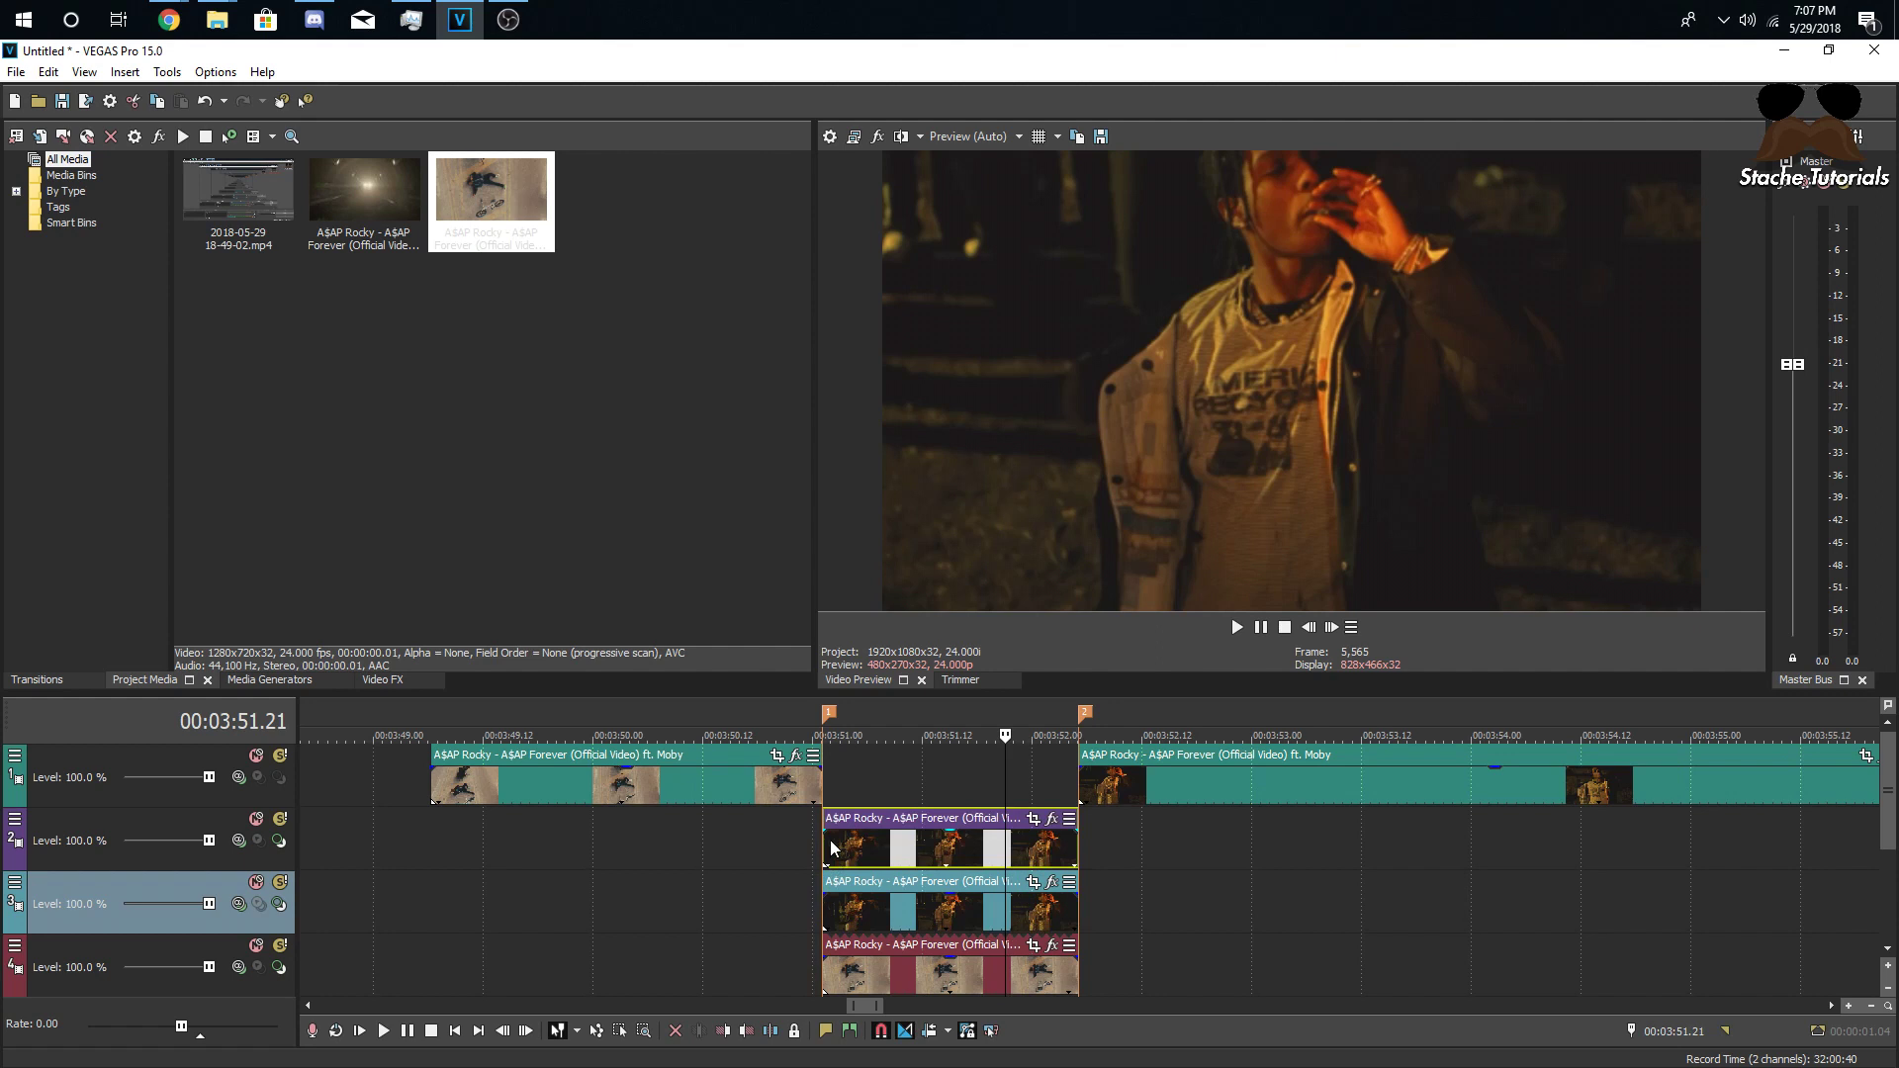
pyautogui.moveTo(824, 847); pyautogui.dragTo(1004, 829)
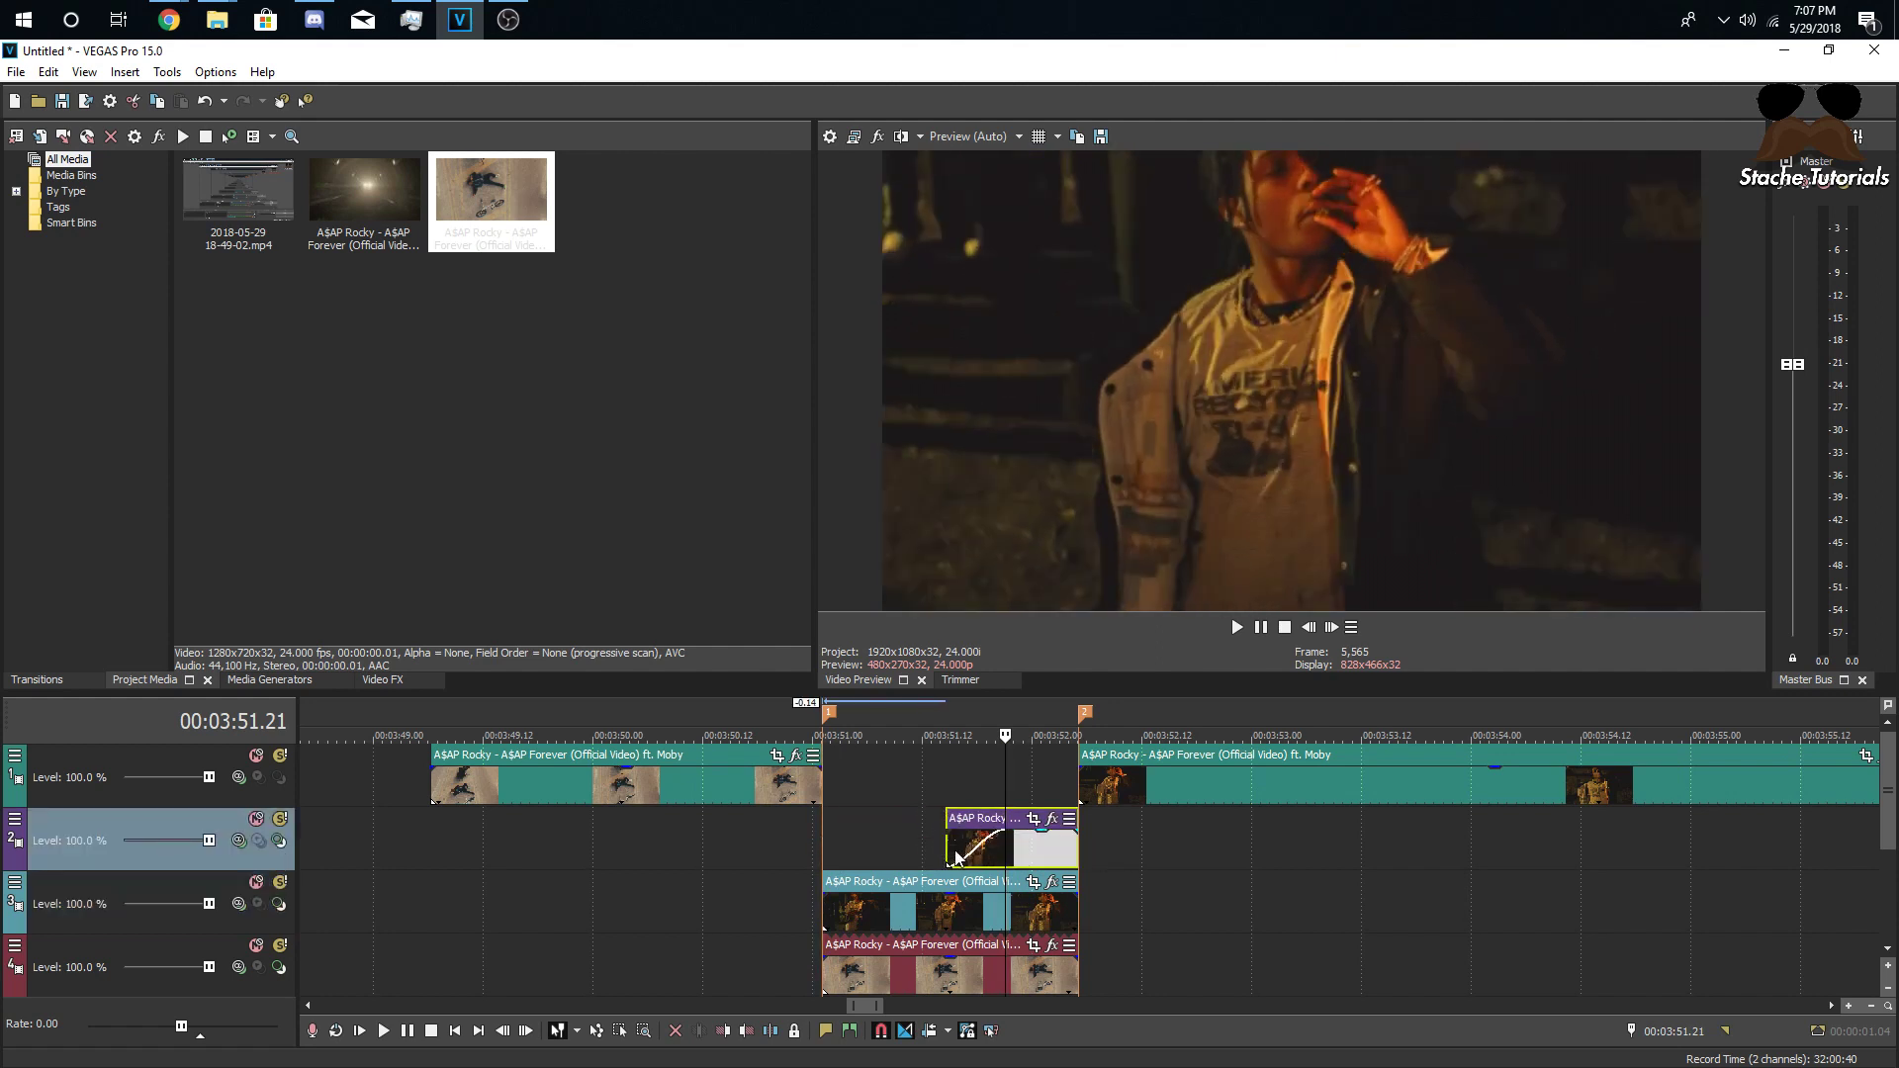
pyautogui.press('space')
pyautogui.click(920, 850)
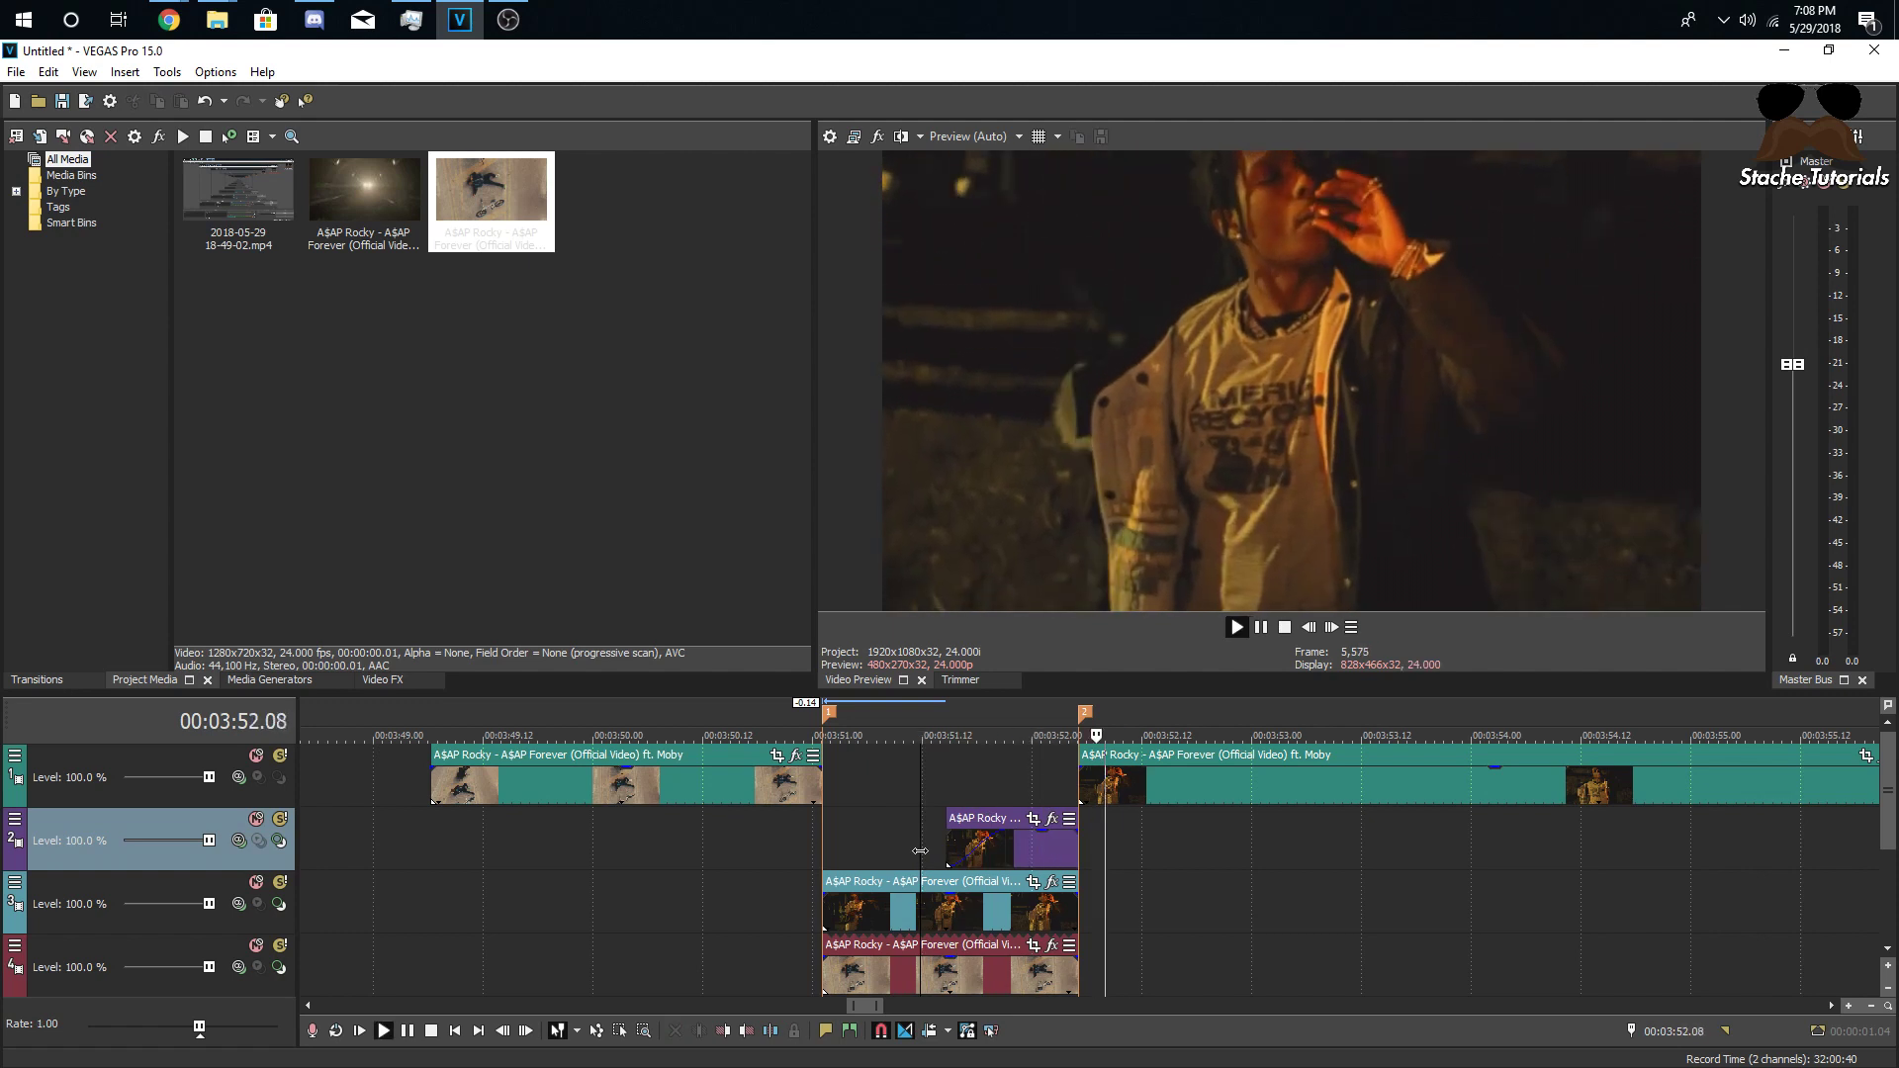
pyautogui.press('space')
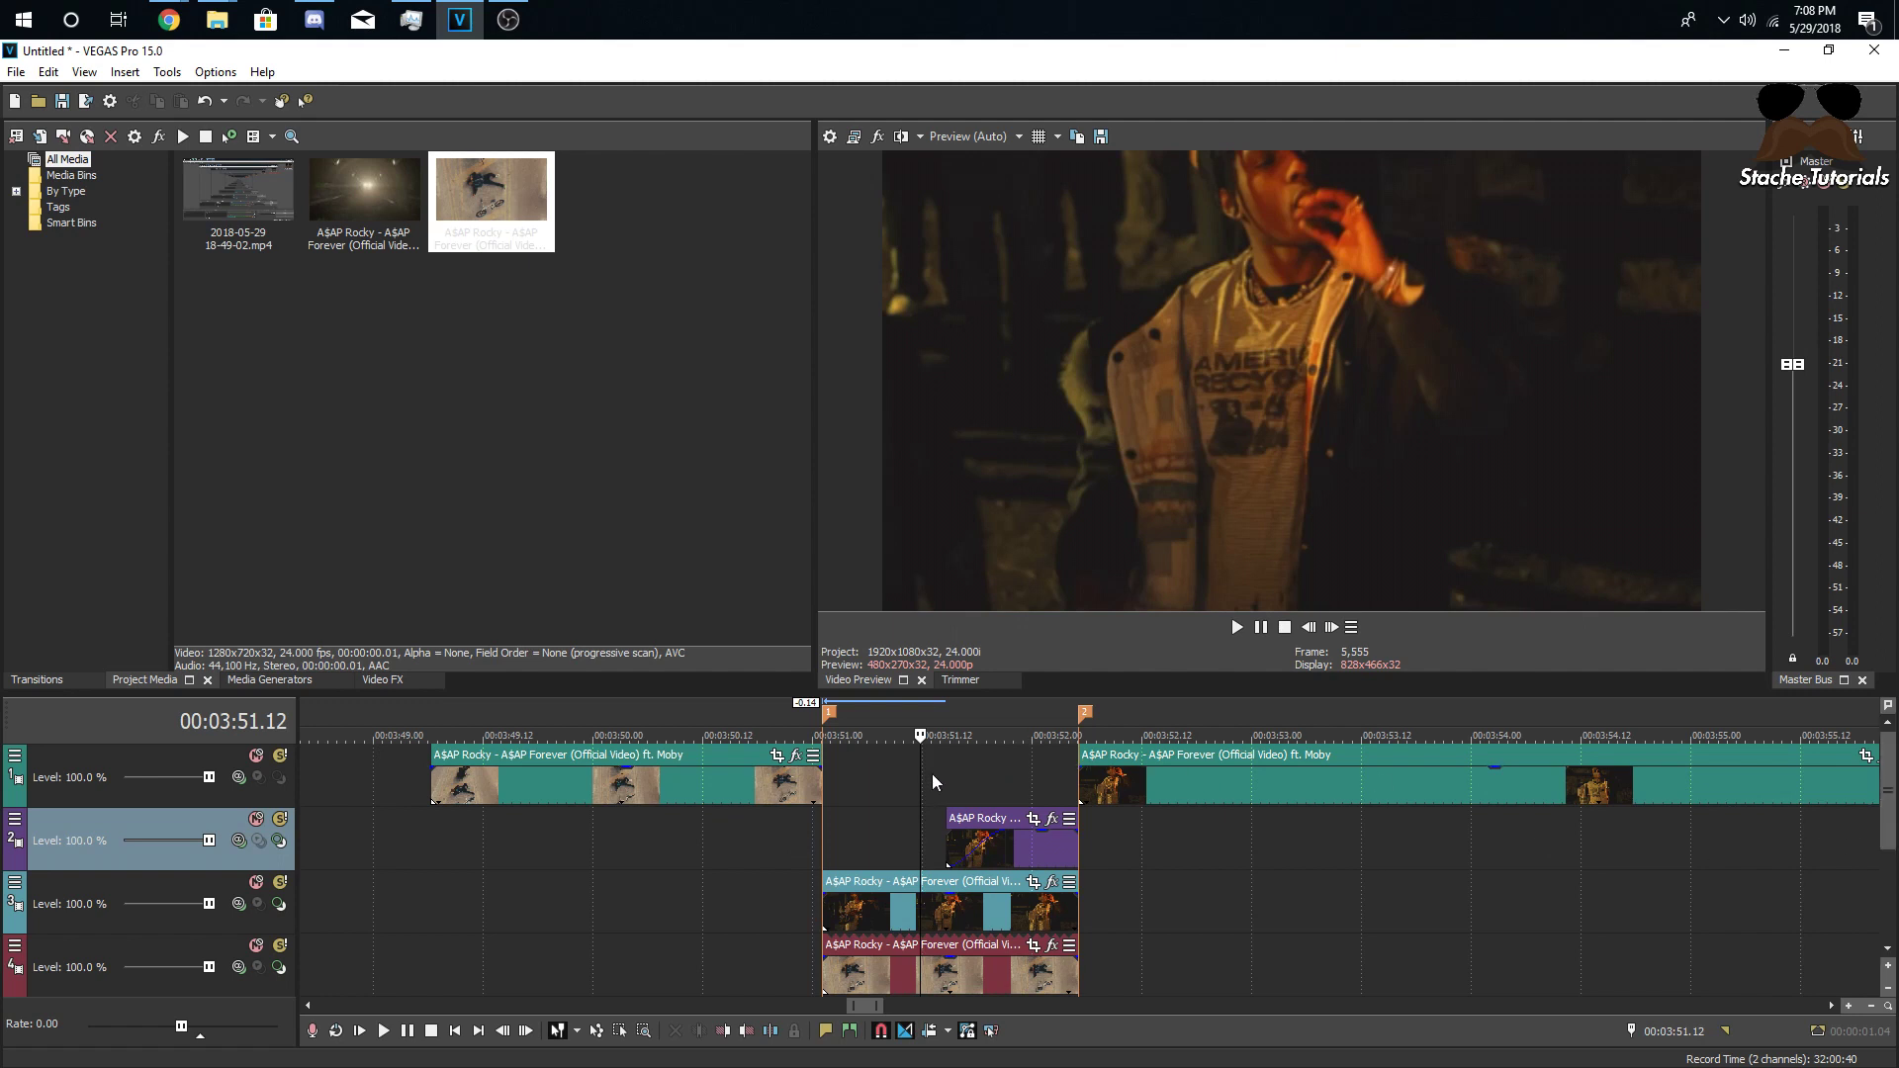
# - Insert a video track above track 1 and place a red Solid Color generator on it, starting at marker 1
pyautogui.click(895, 778)
pyautogui.rightClick(979, 779)
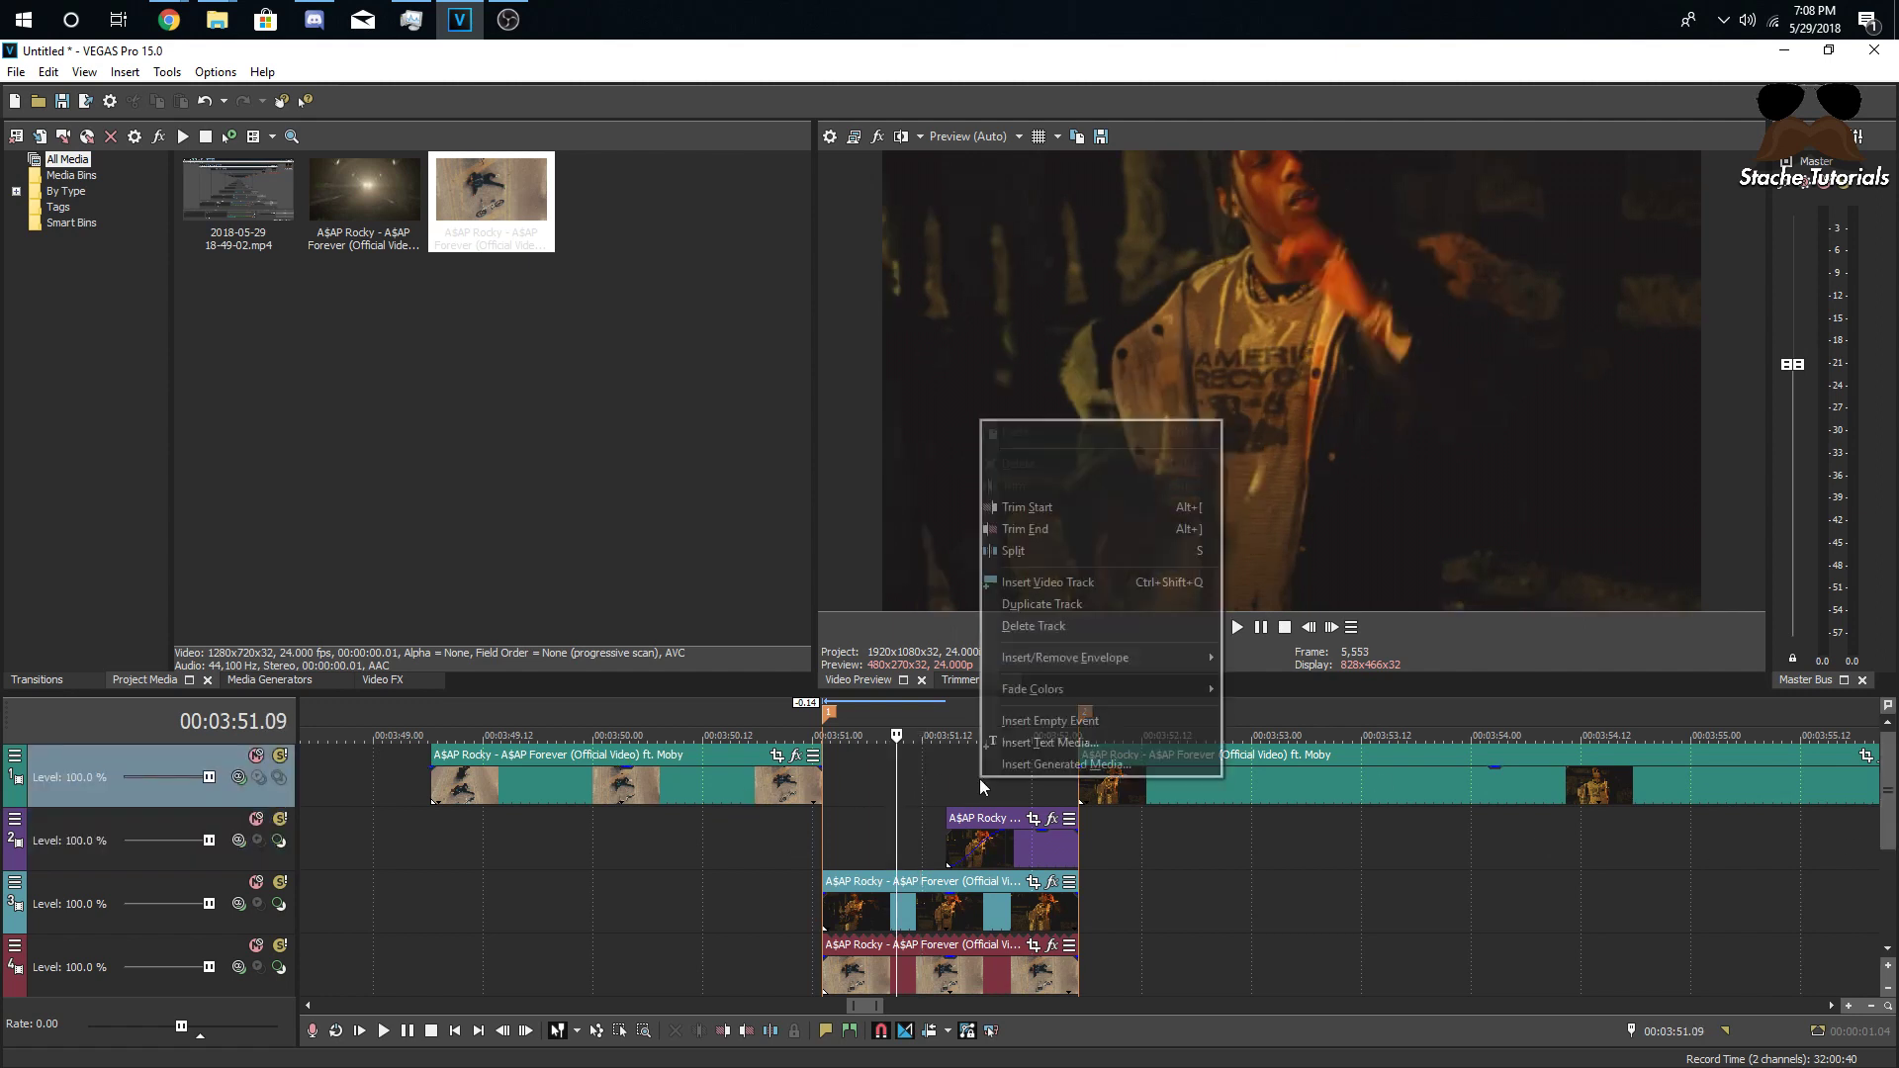
pyautogui.click(1029, 583)
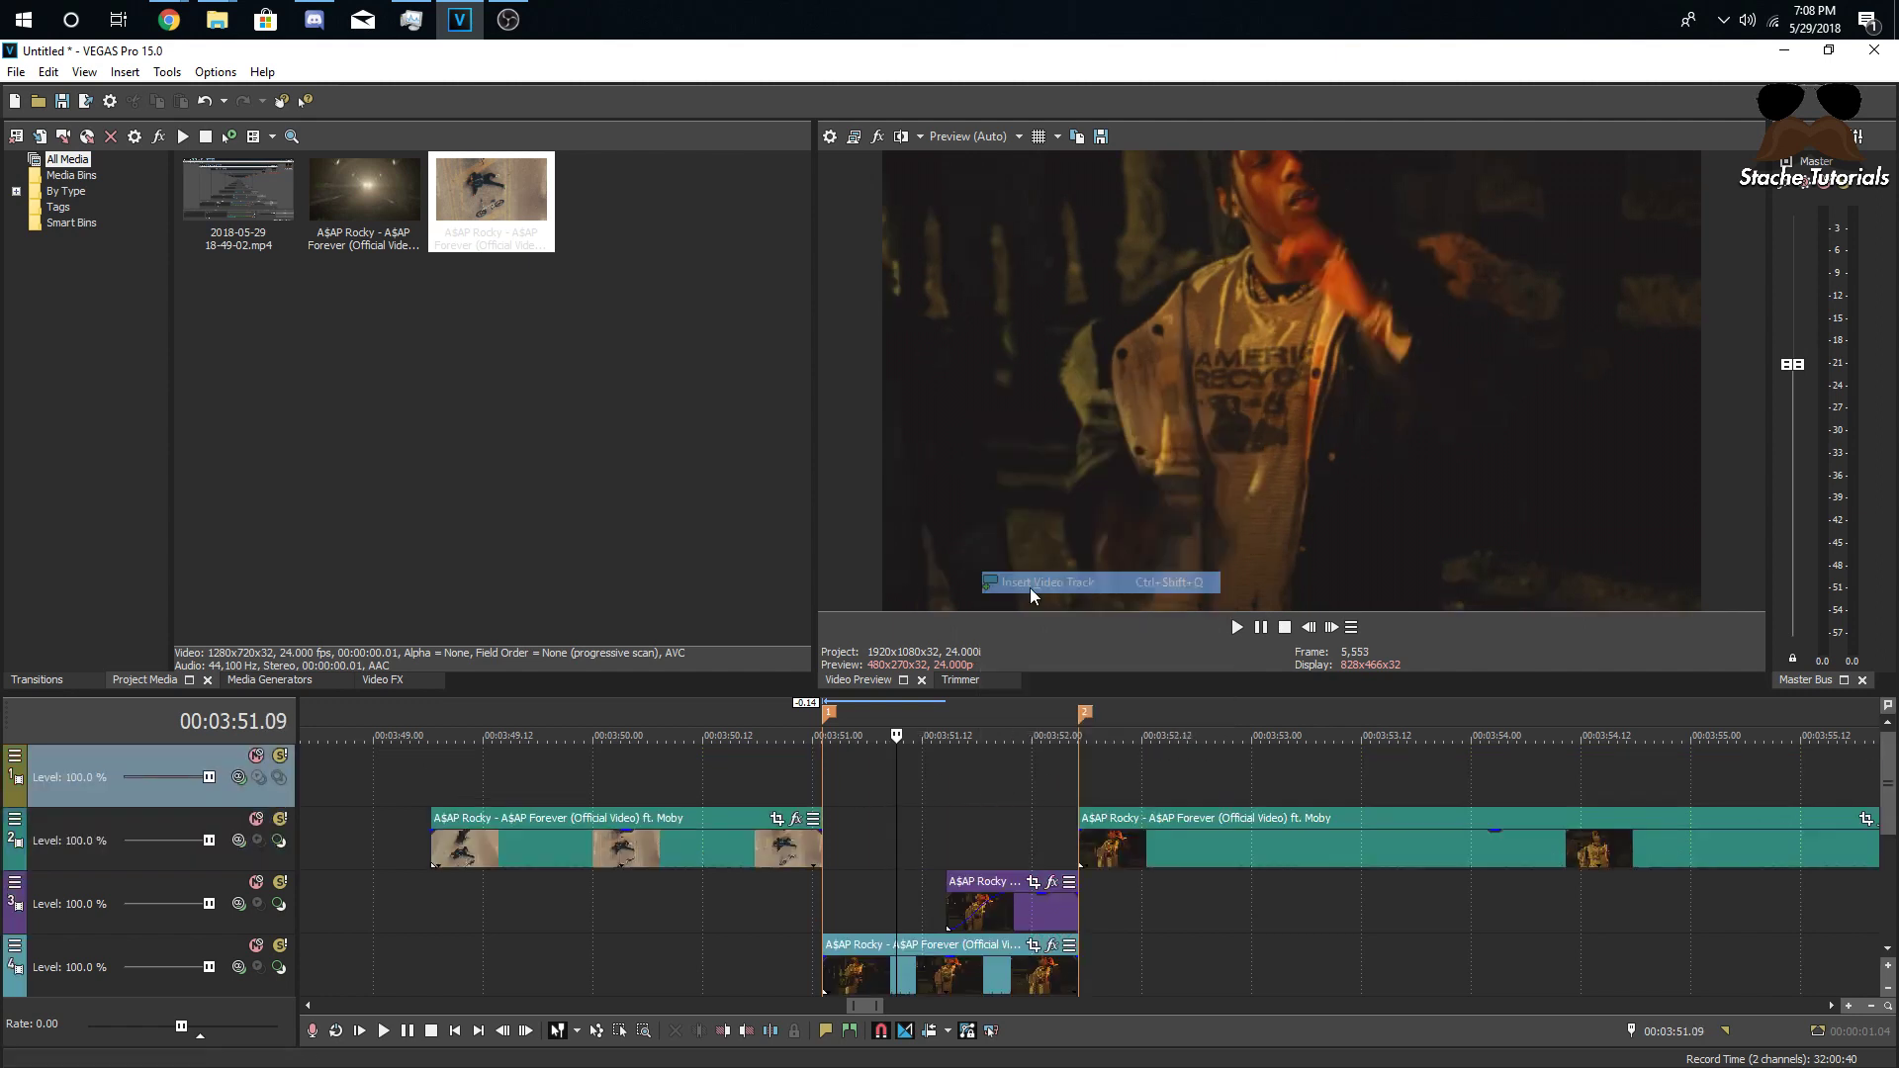
pyautogui.click(289, 678)
pyautogui.scroll(-2, 99, 573)
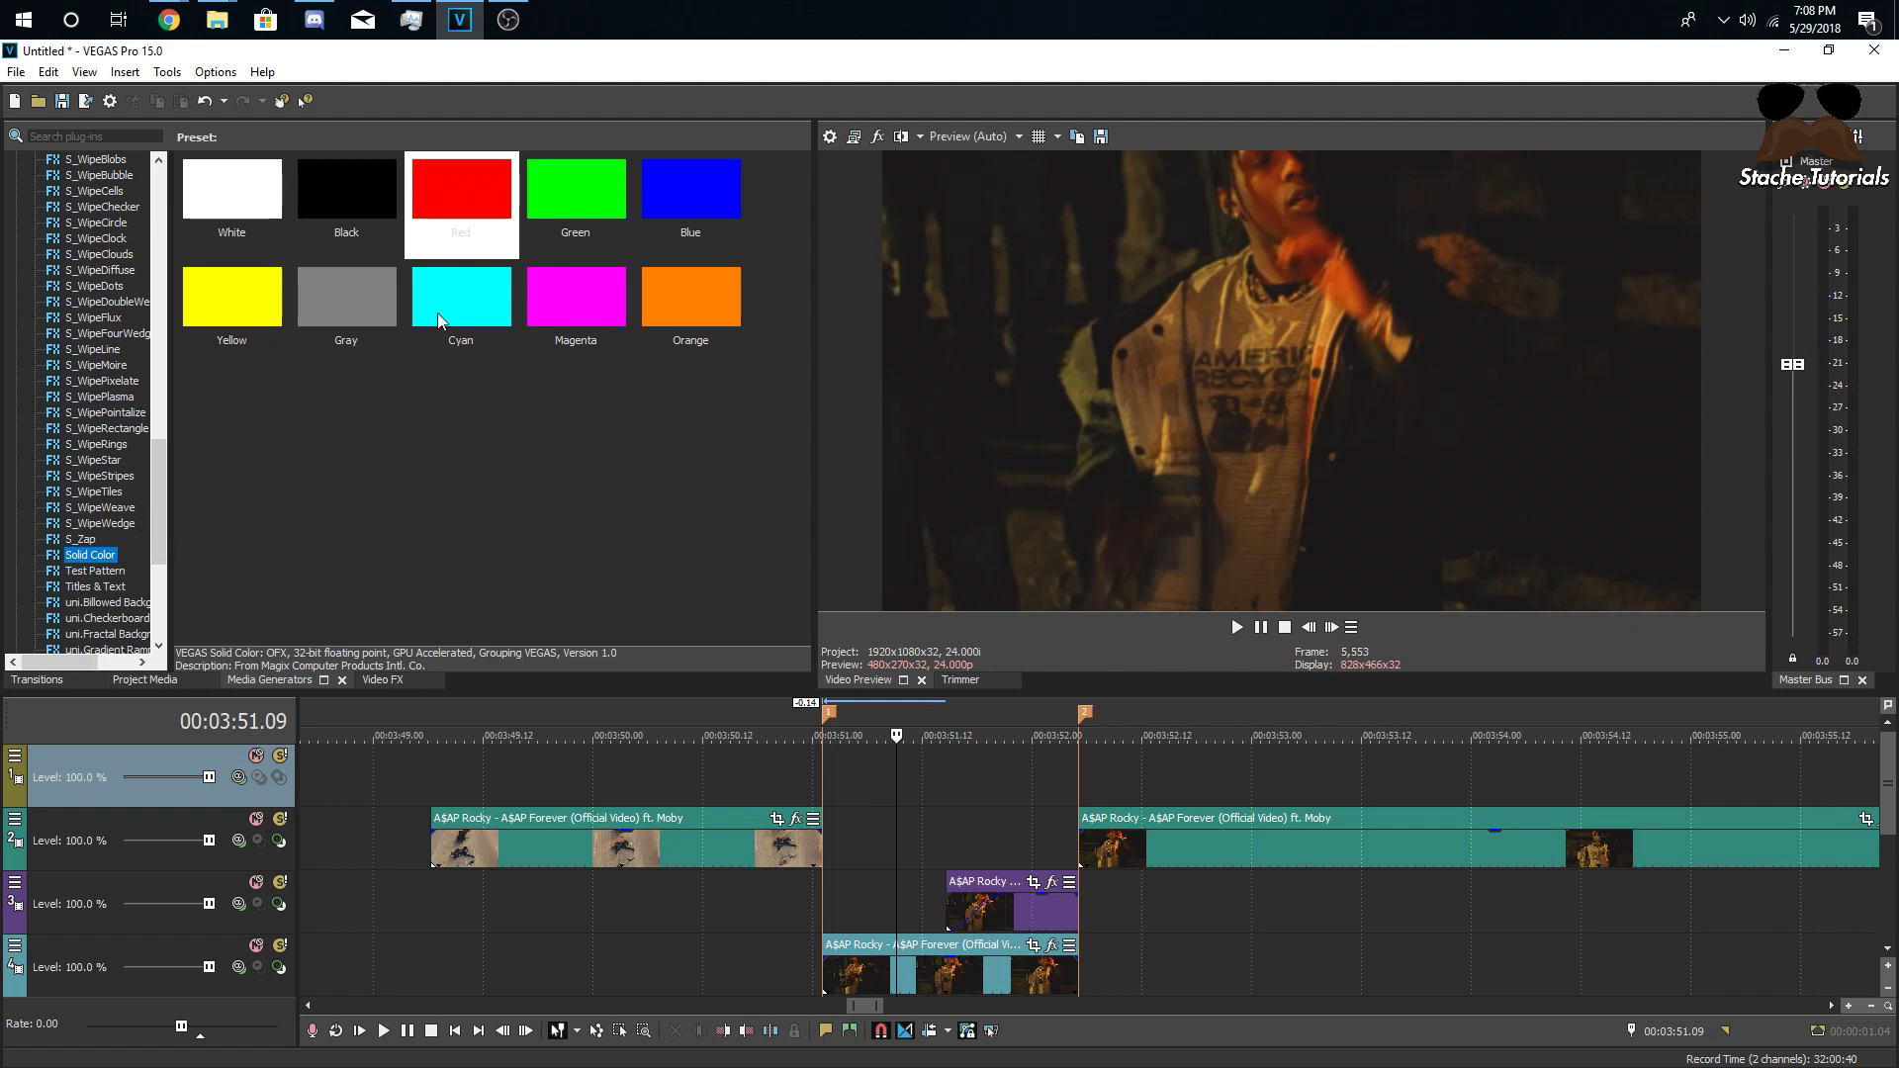
pyautogui.moveTo(437, 221); pyautogui.dragTo(833, 768)
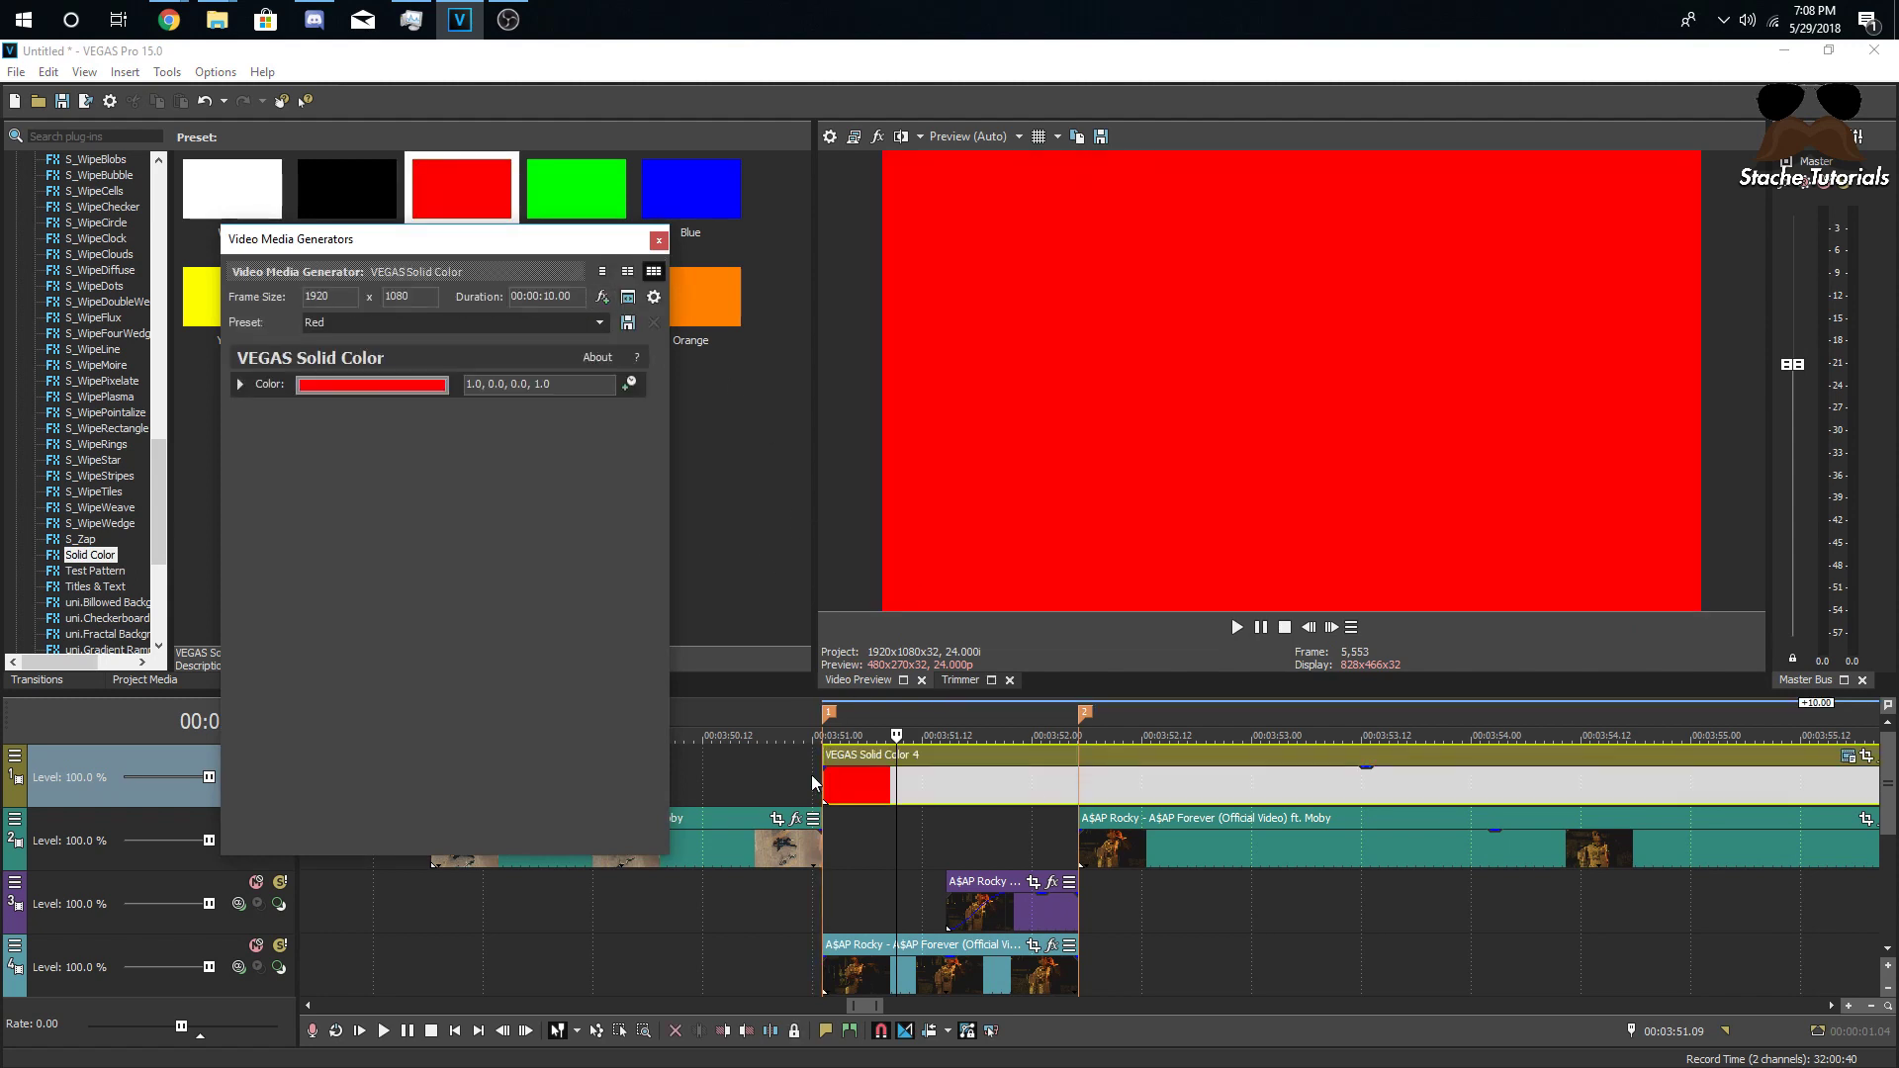
# - Split the red solid color event at marker 2 and delete the part after the marker
pyautogui.click(1078, 791)
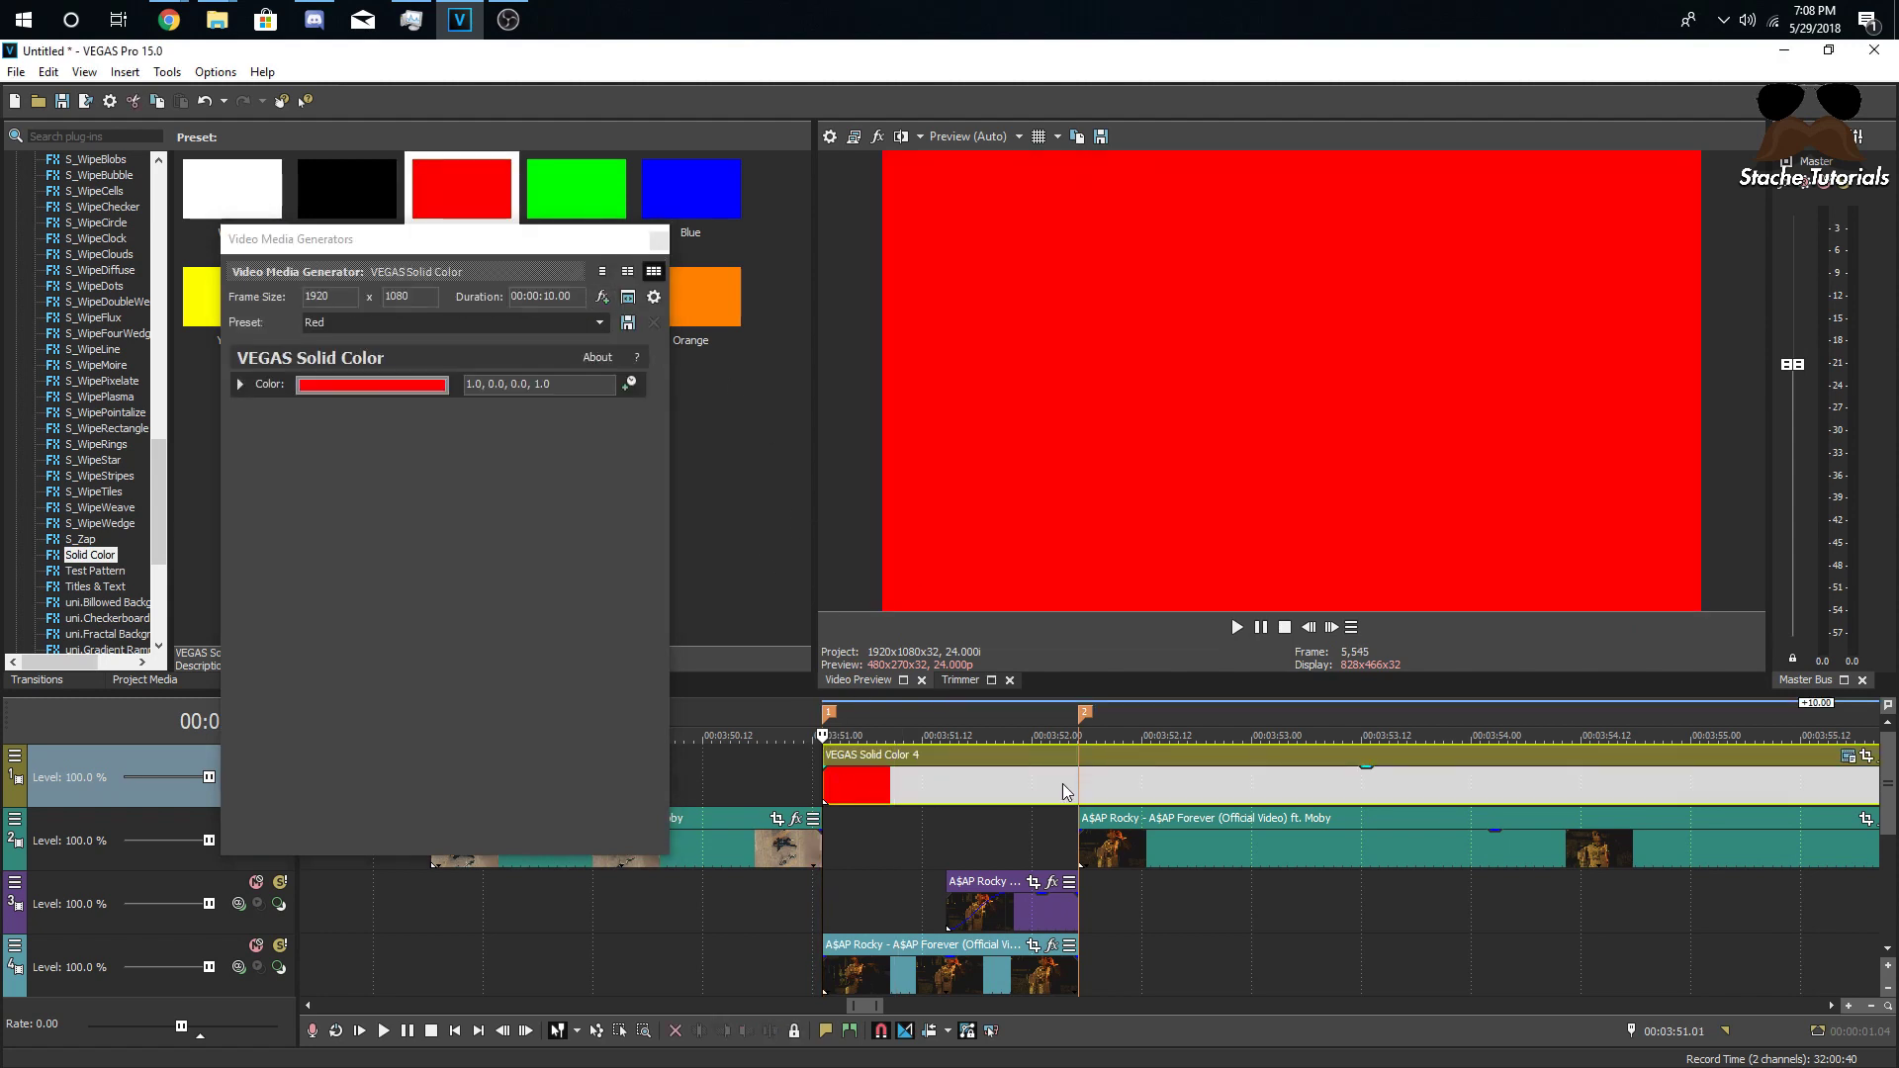
pyautogui.press('s')
pyautogui.rightClick(1147, 796)
pyautogui.click(1187, 413)
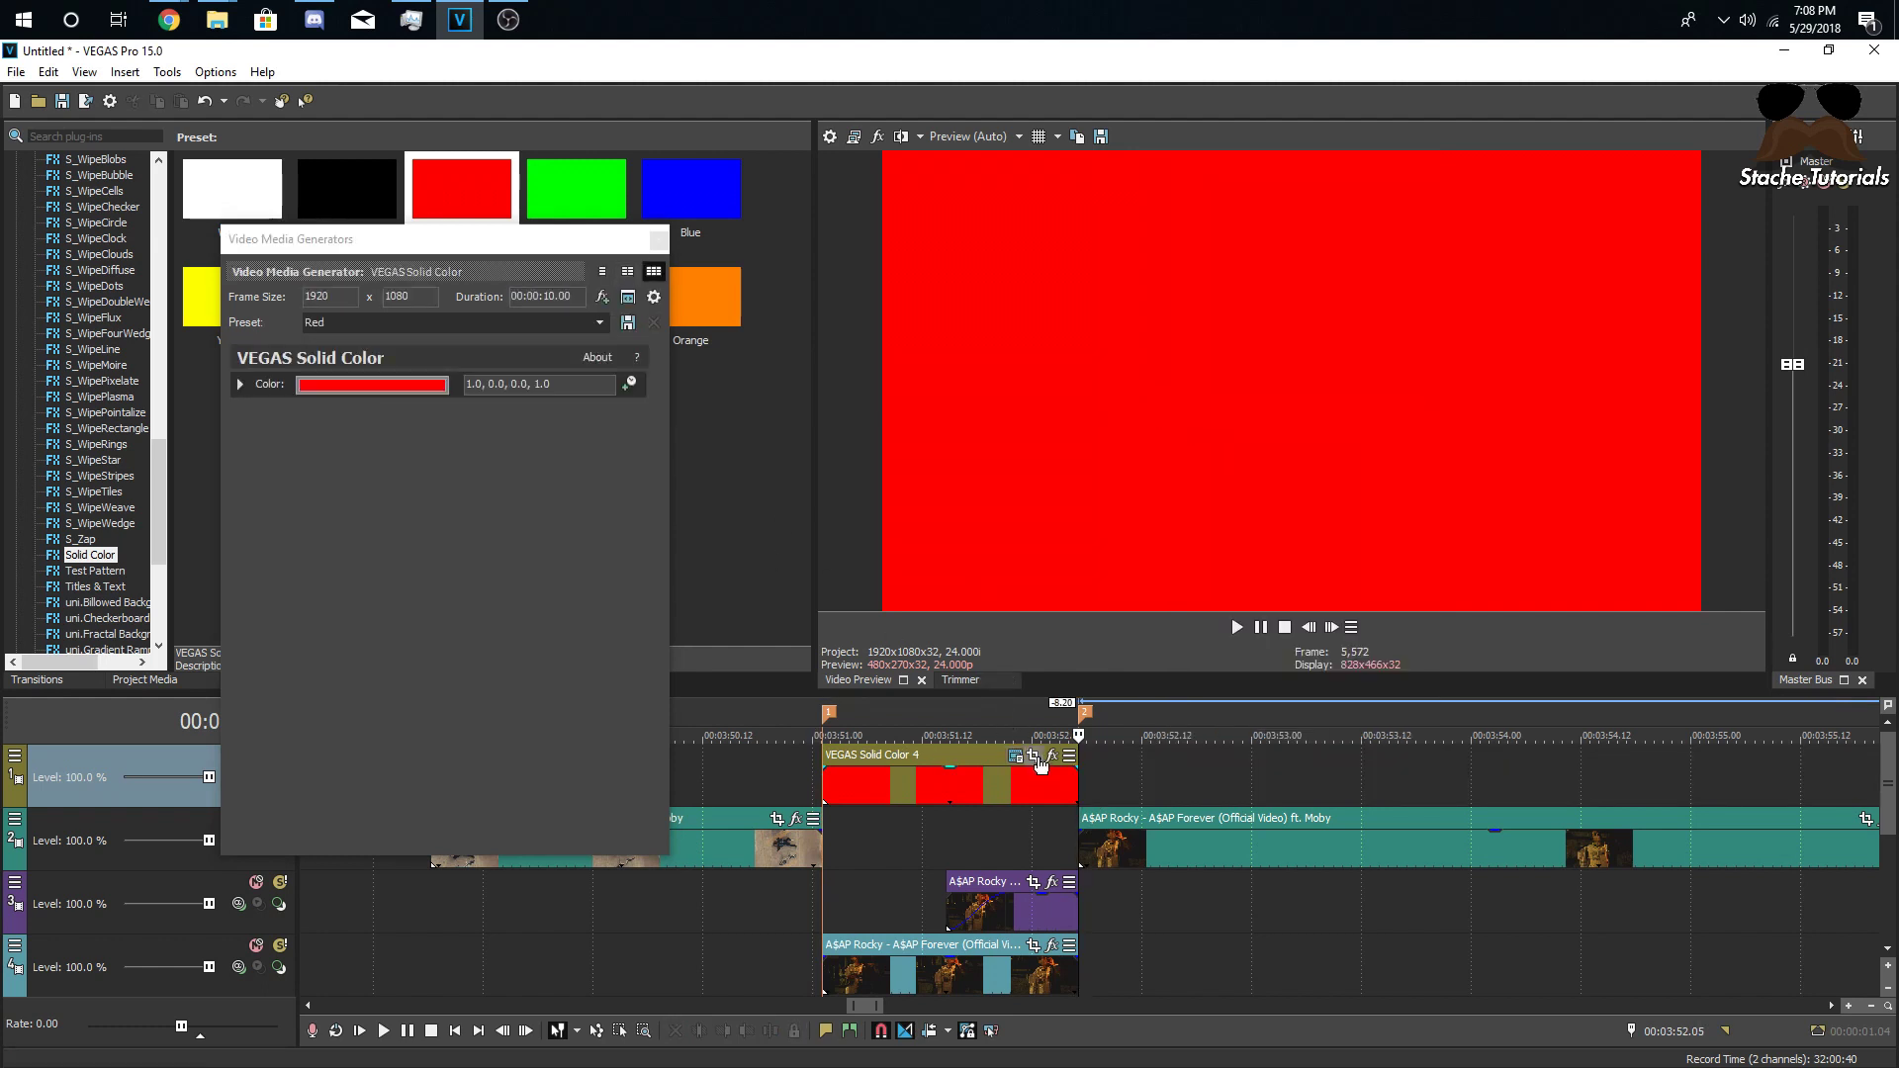
# - Enable the mask in the red event's Pan/Crop settings and draw a small oval mask at about X 296, Y 431
pyautogui.click(1035, 756)
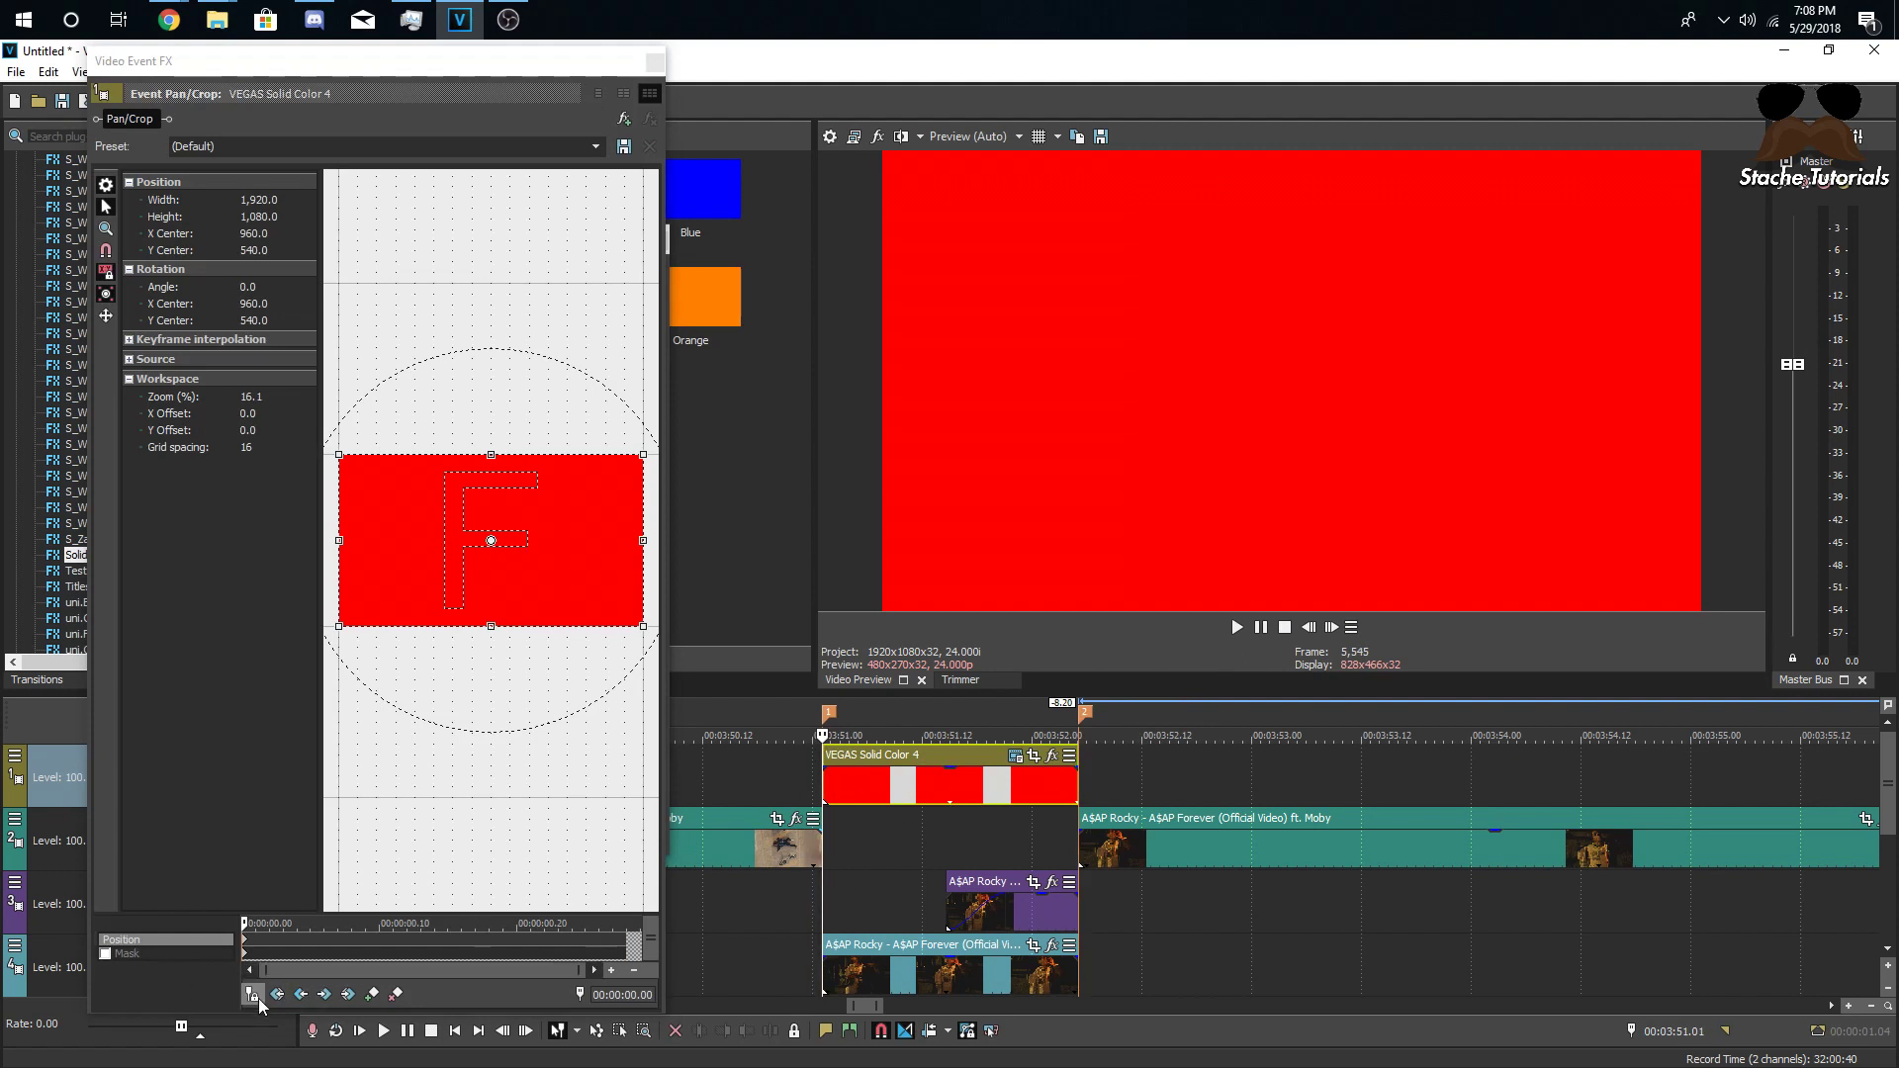
pyautogui.click(188, 953)
pyautogui.click(105, 953)
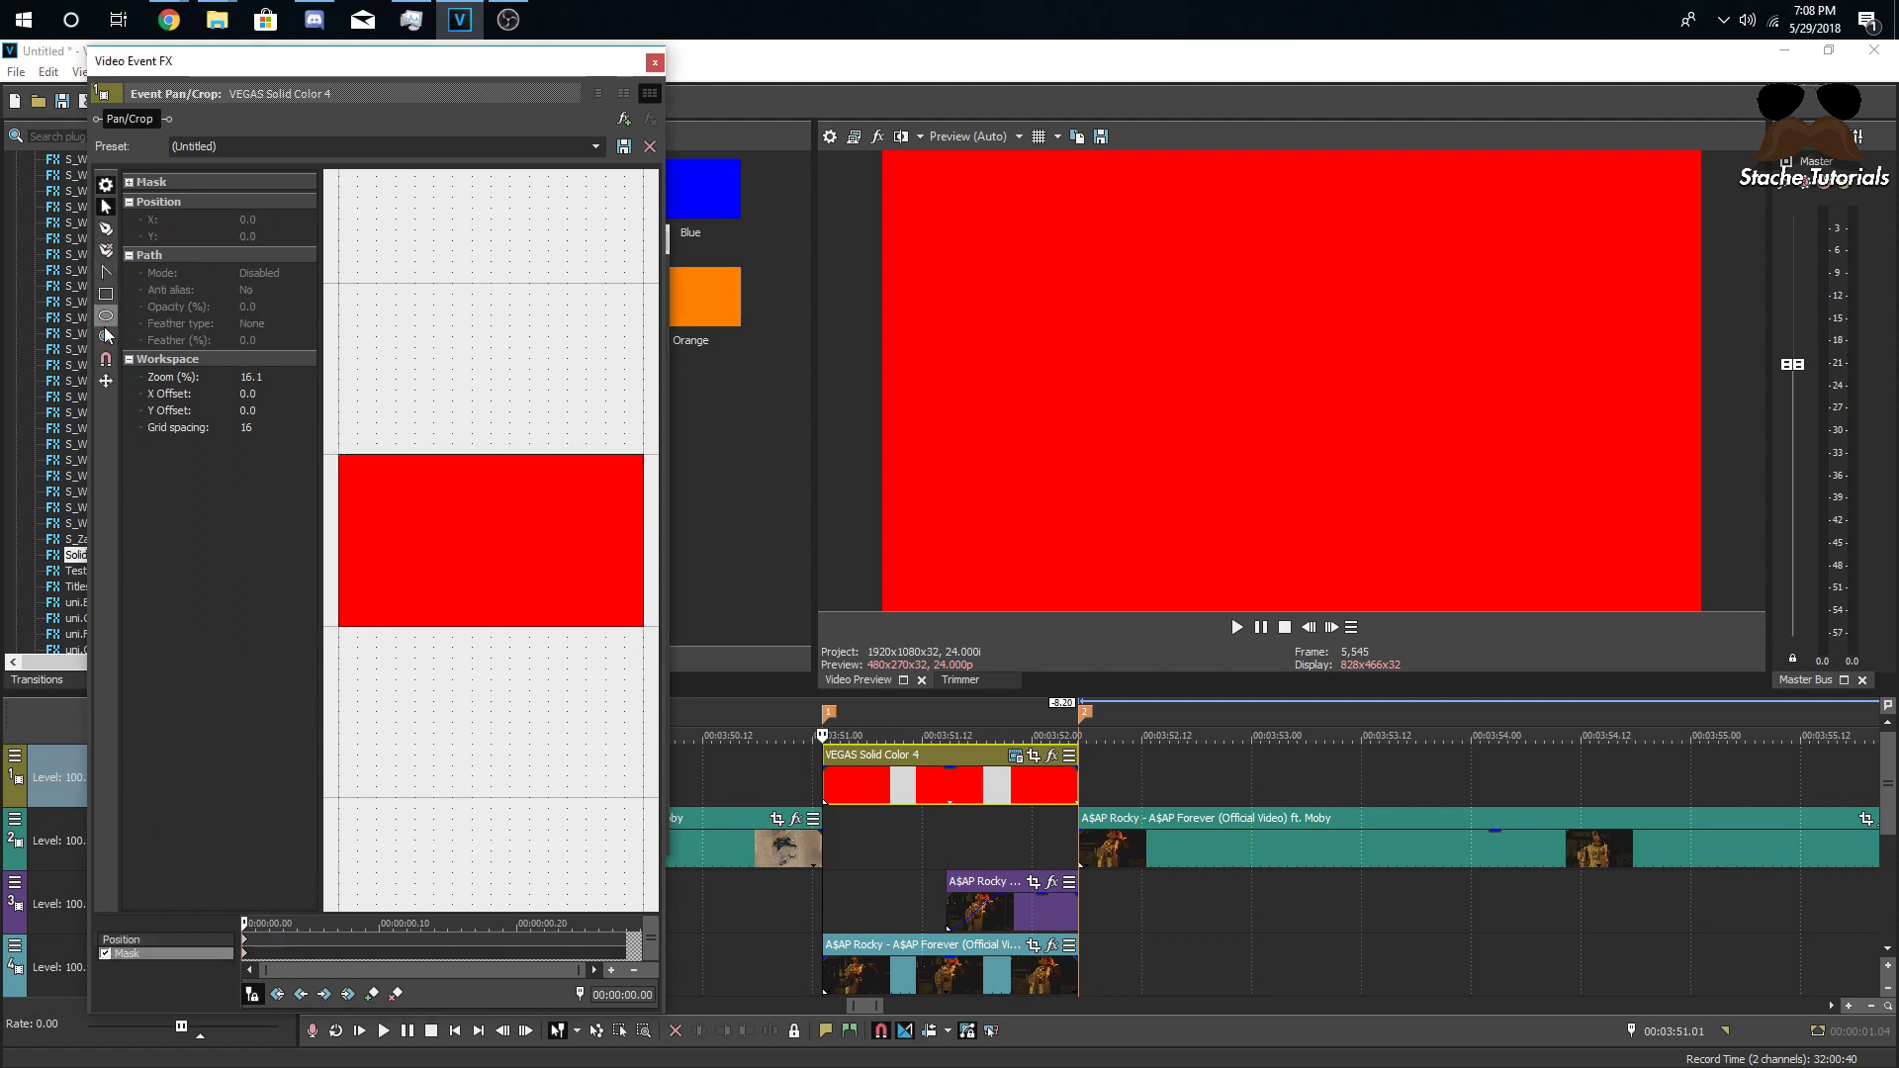
pyautogui.click(105, 317)
pyautogui.moveTo(379, 517); pyautogui.dragTo(390, 527)
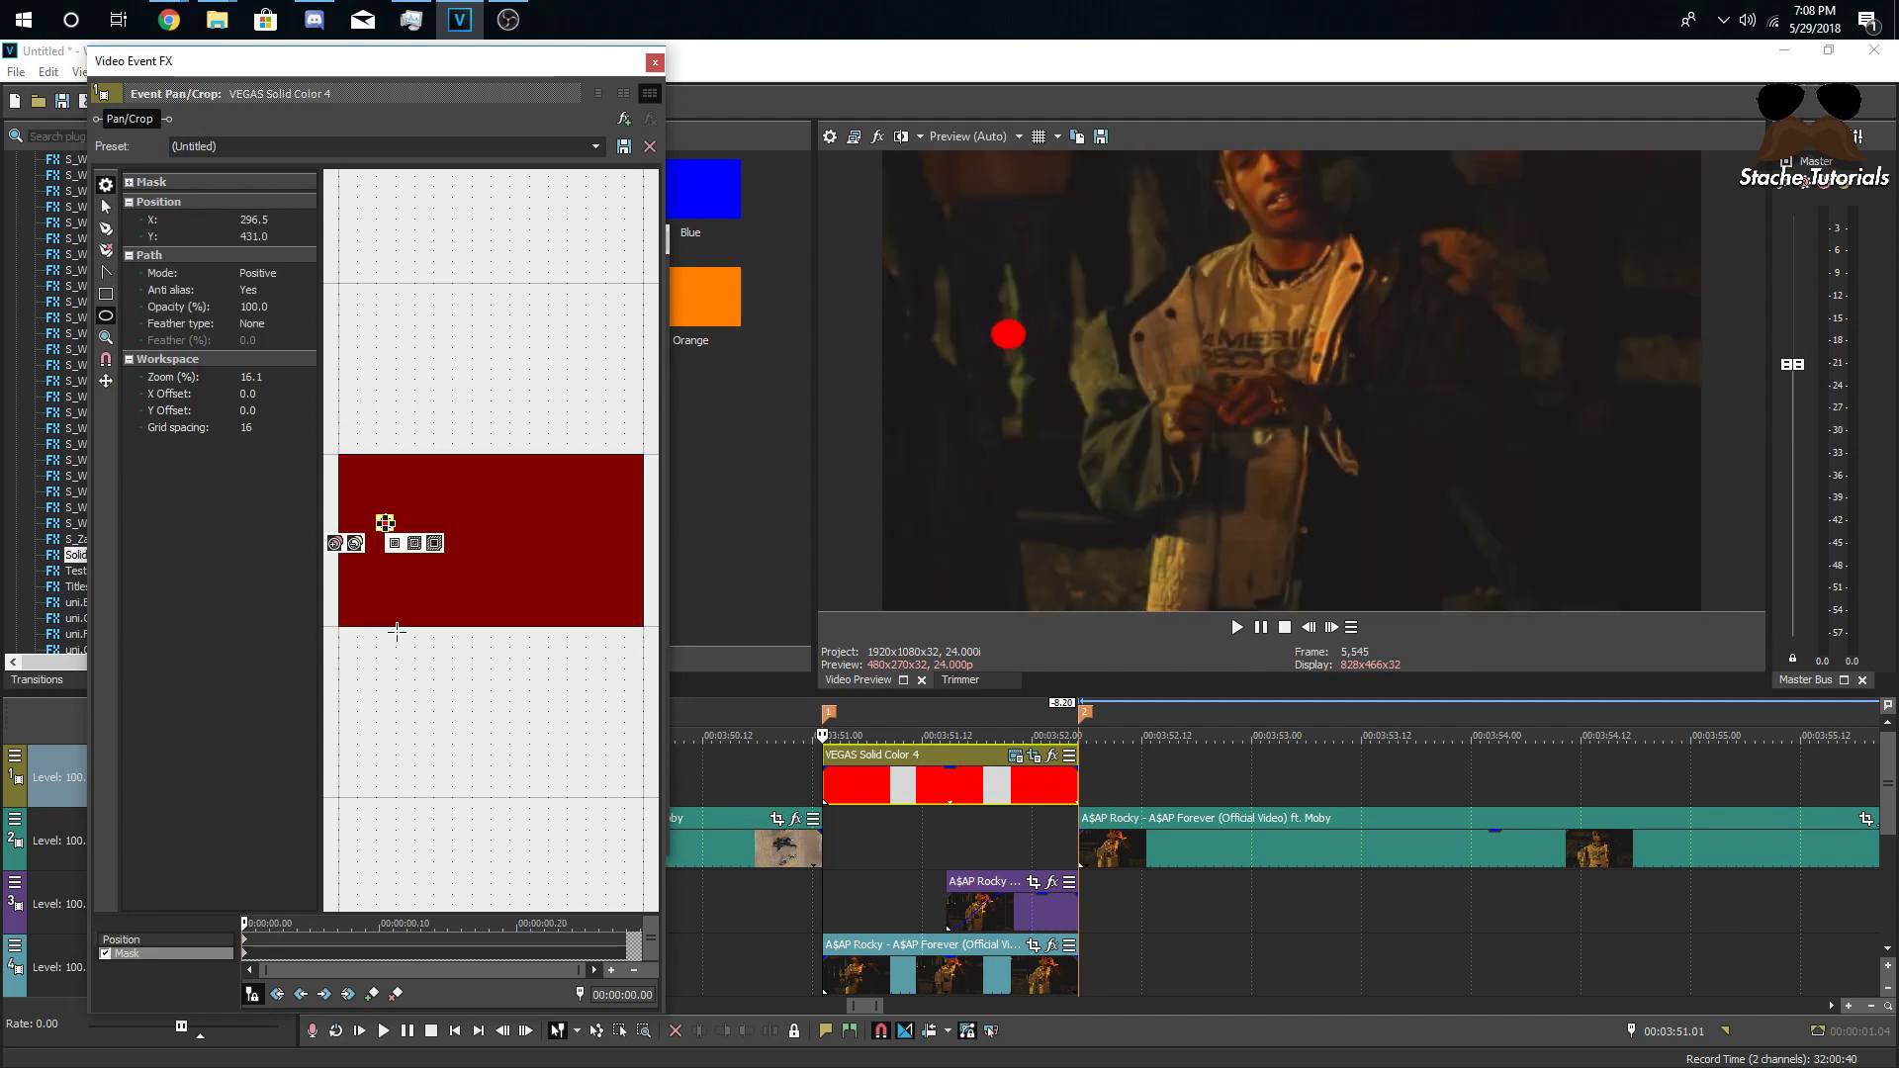
pyautogui.click(106, 206)
pyautogui.scroll(3, 450, 571)
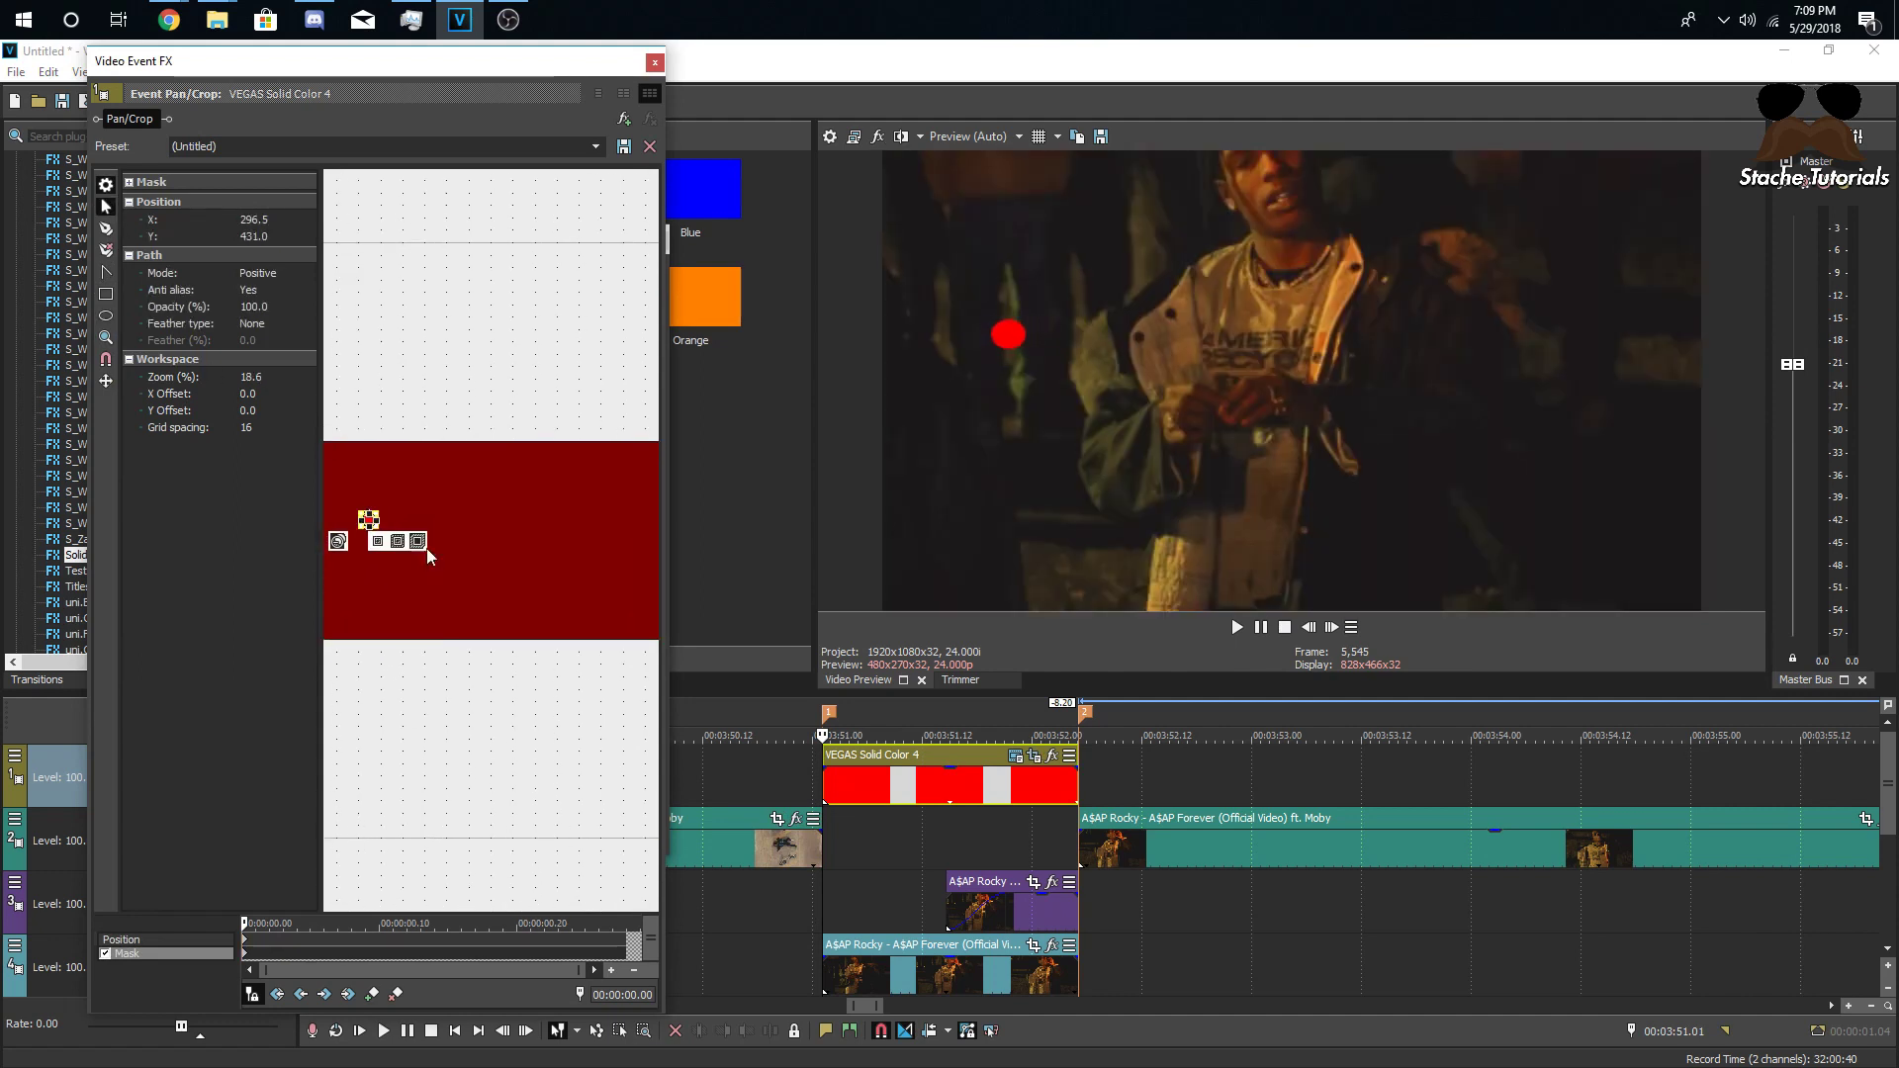
pyautogui.scroll(-2, 396, 539)
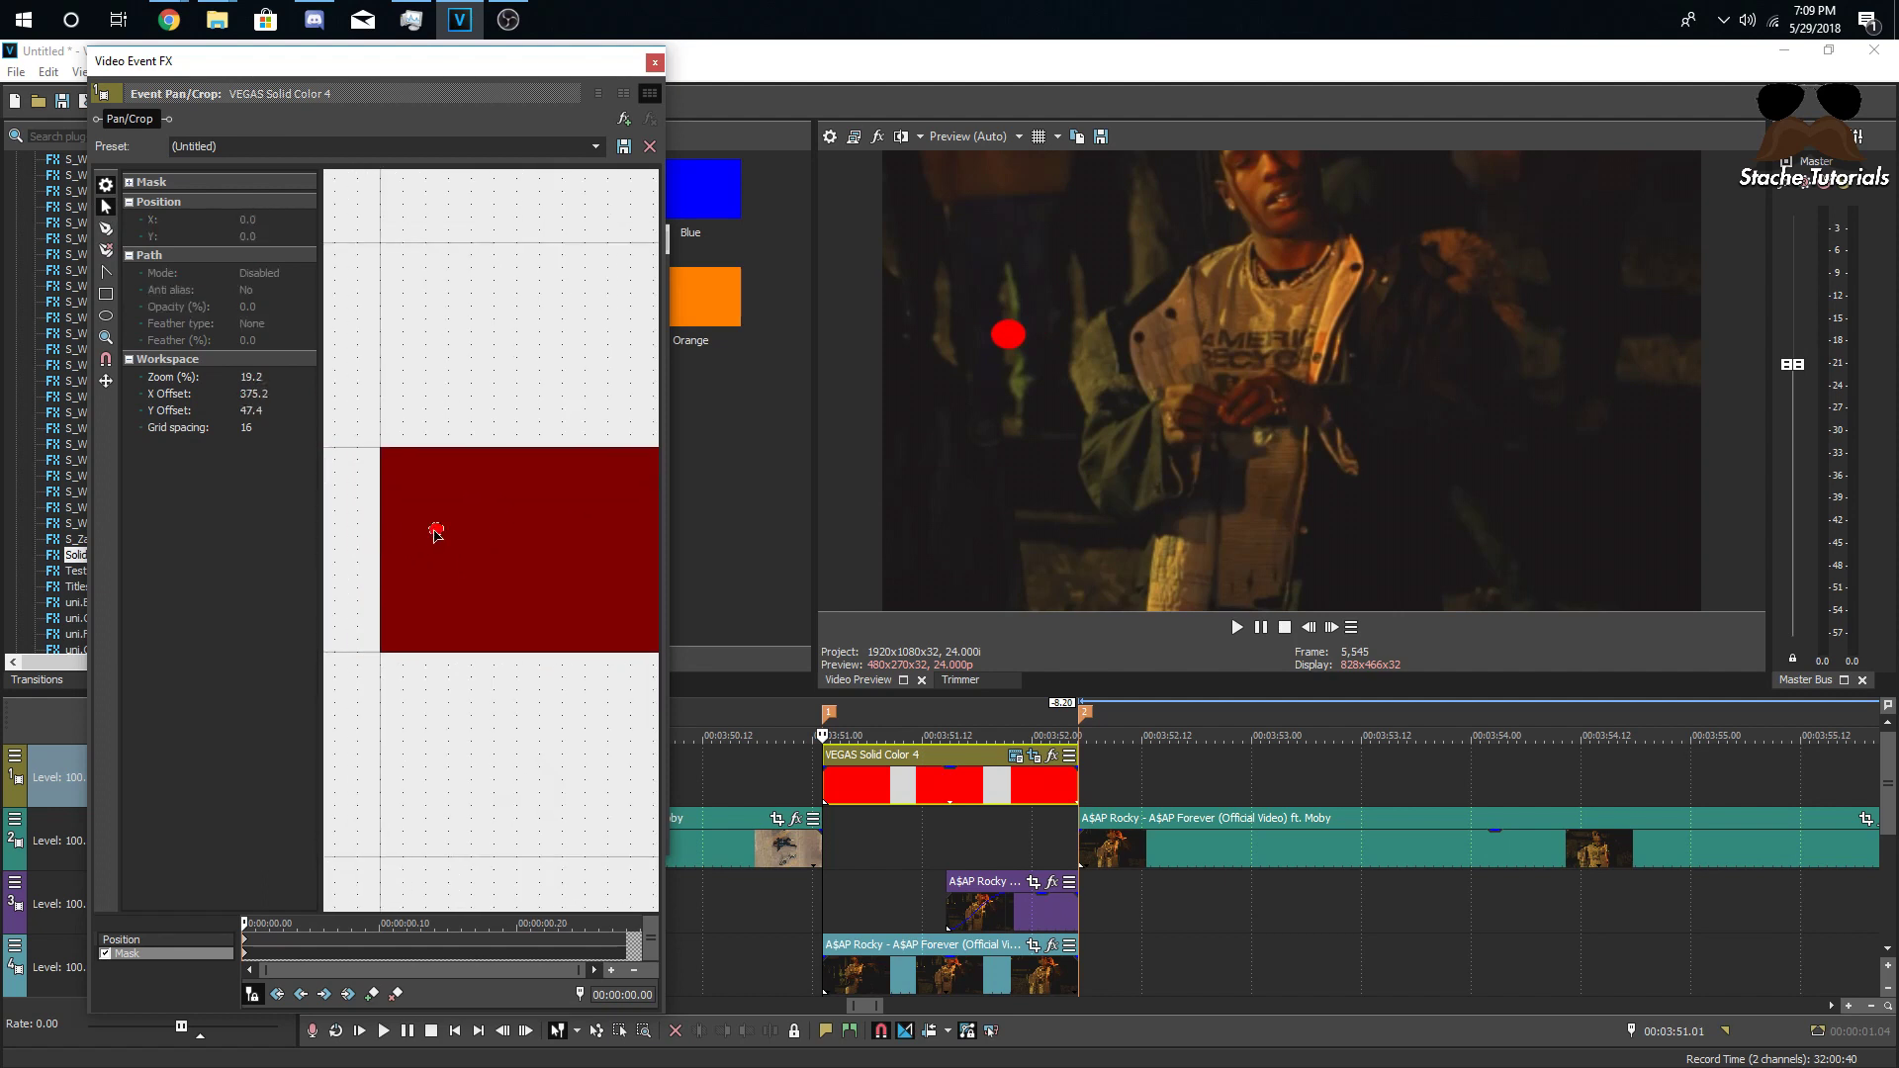
pyautogui.moveTo(440, 535); pyautogui.dragTo(485, 526)
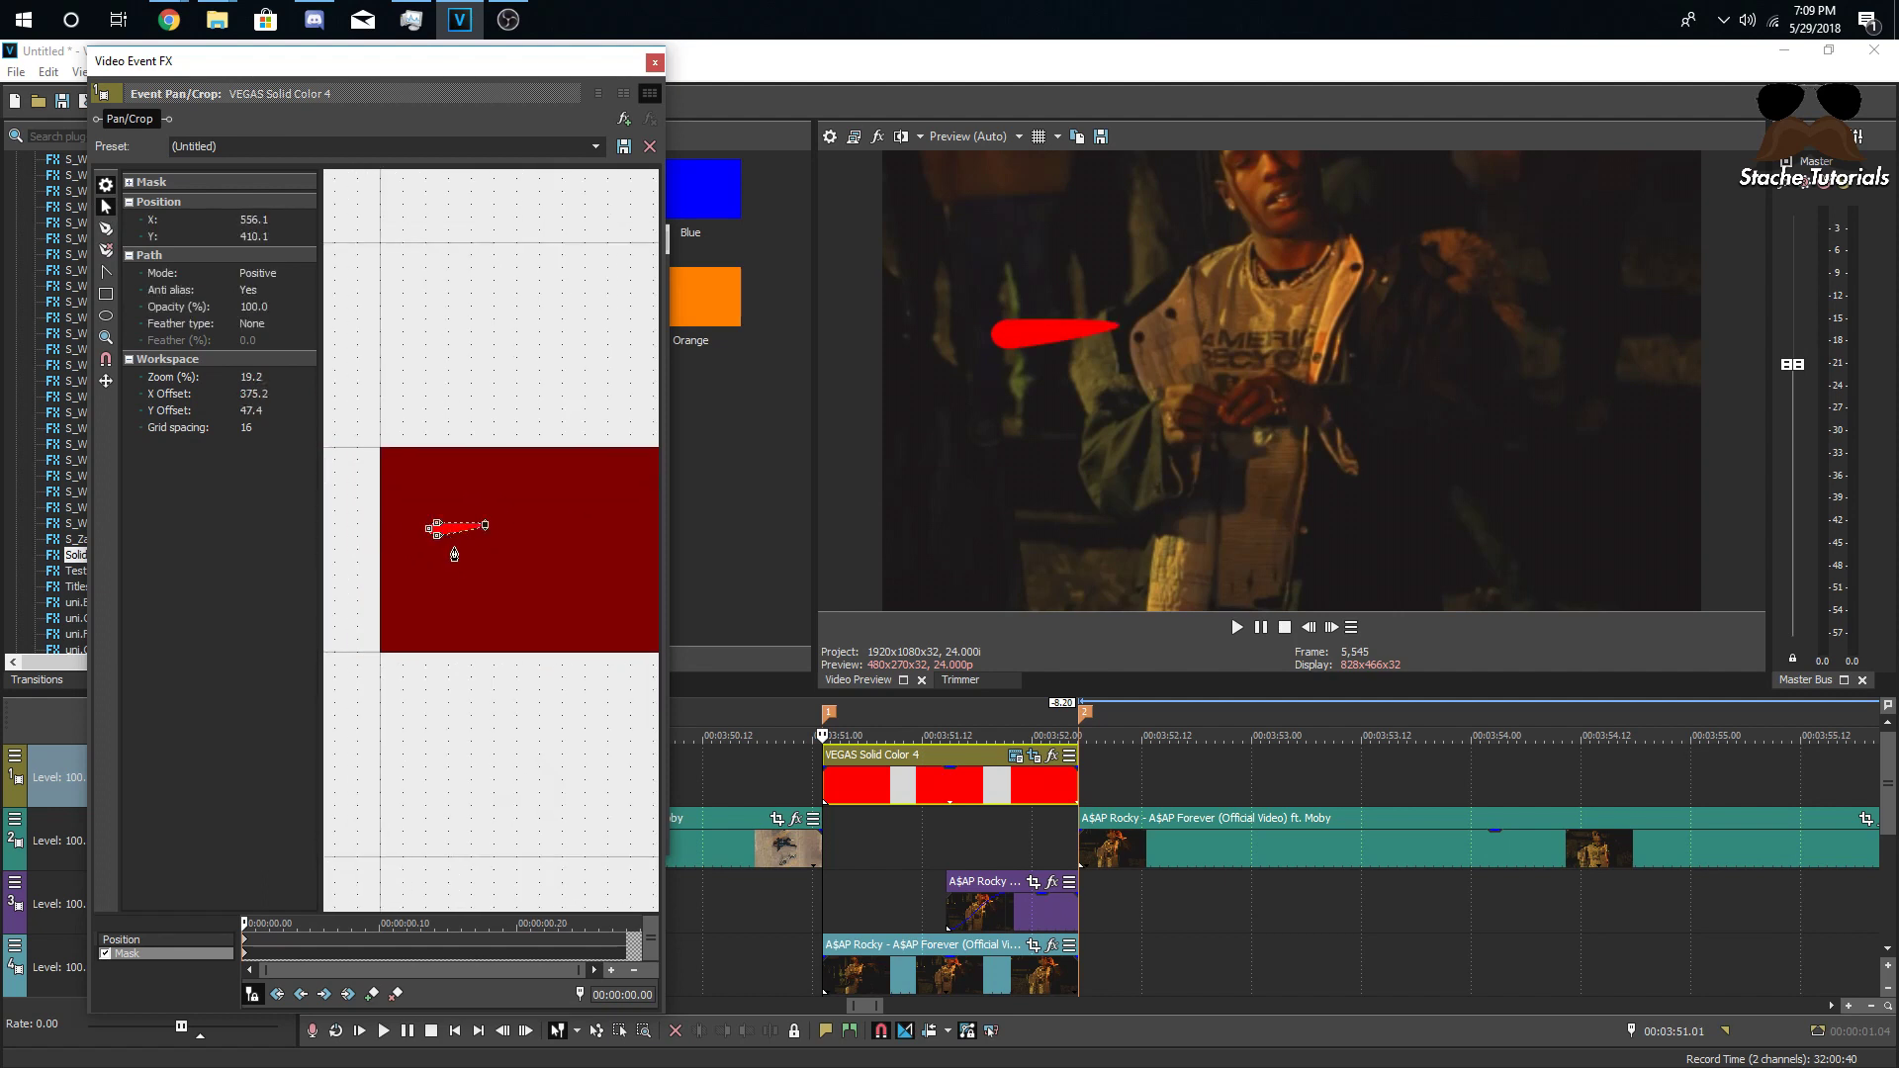
pyautogui.hotkey('ctrl', 'z')
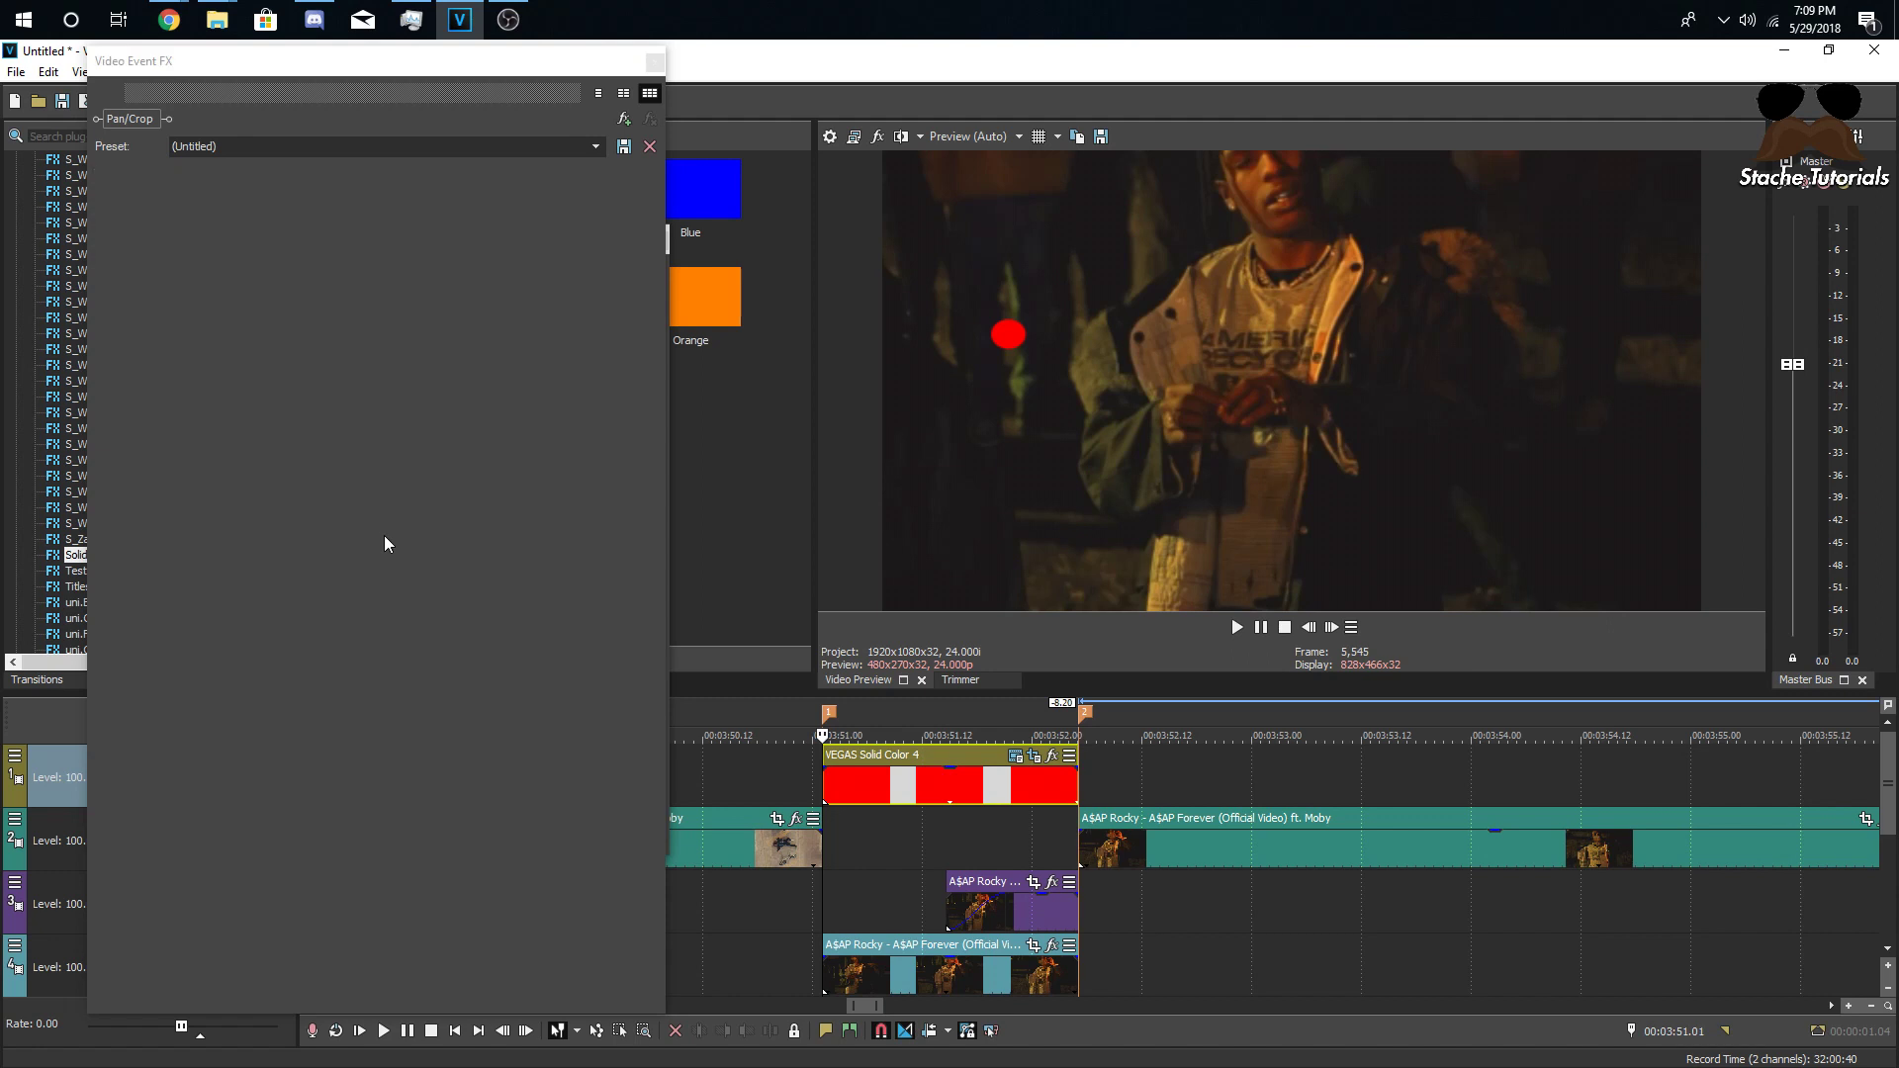
# - Select all of the oval mask's points and move the dot over the man's mouth, to about X 936, Y 129
pyautogui.rightClick(439, 542)
pyautogui.moveTo(544, 591)
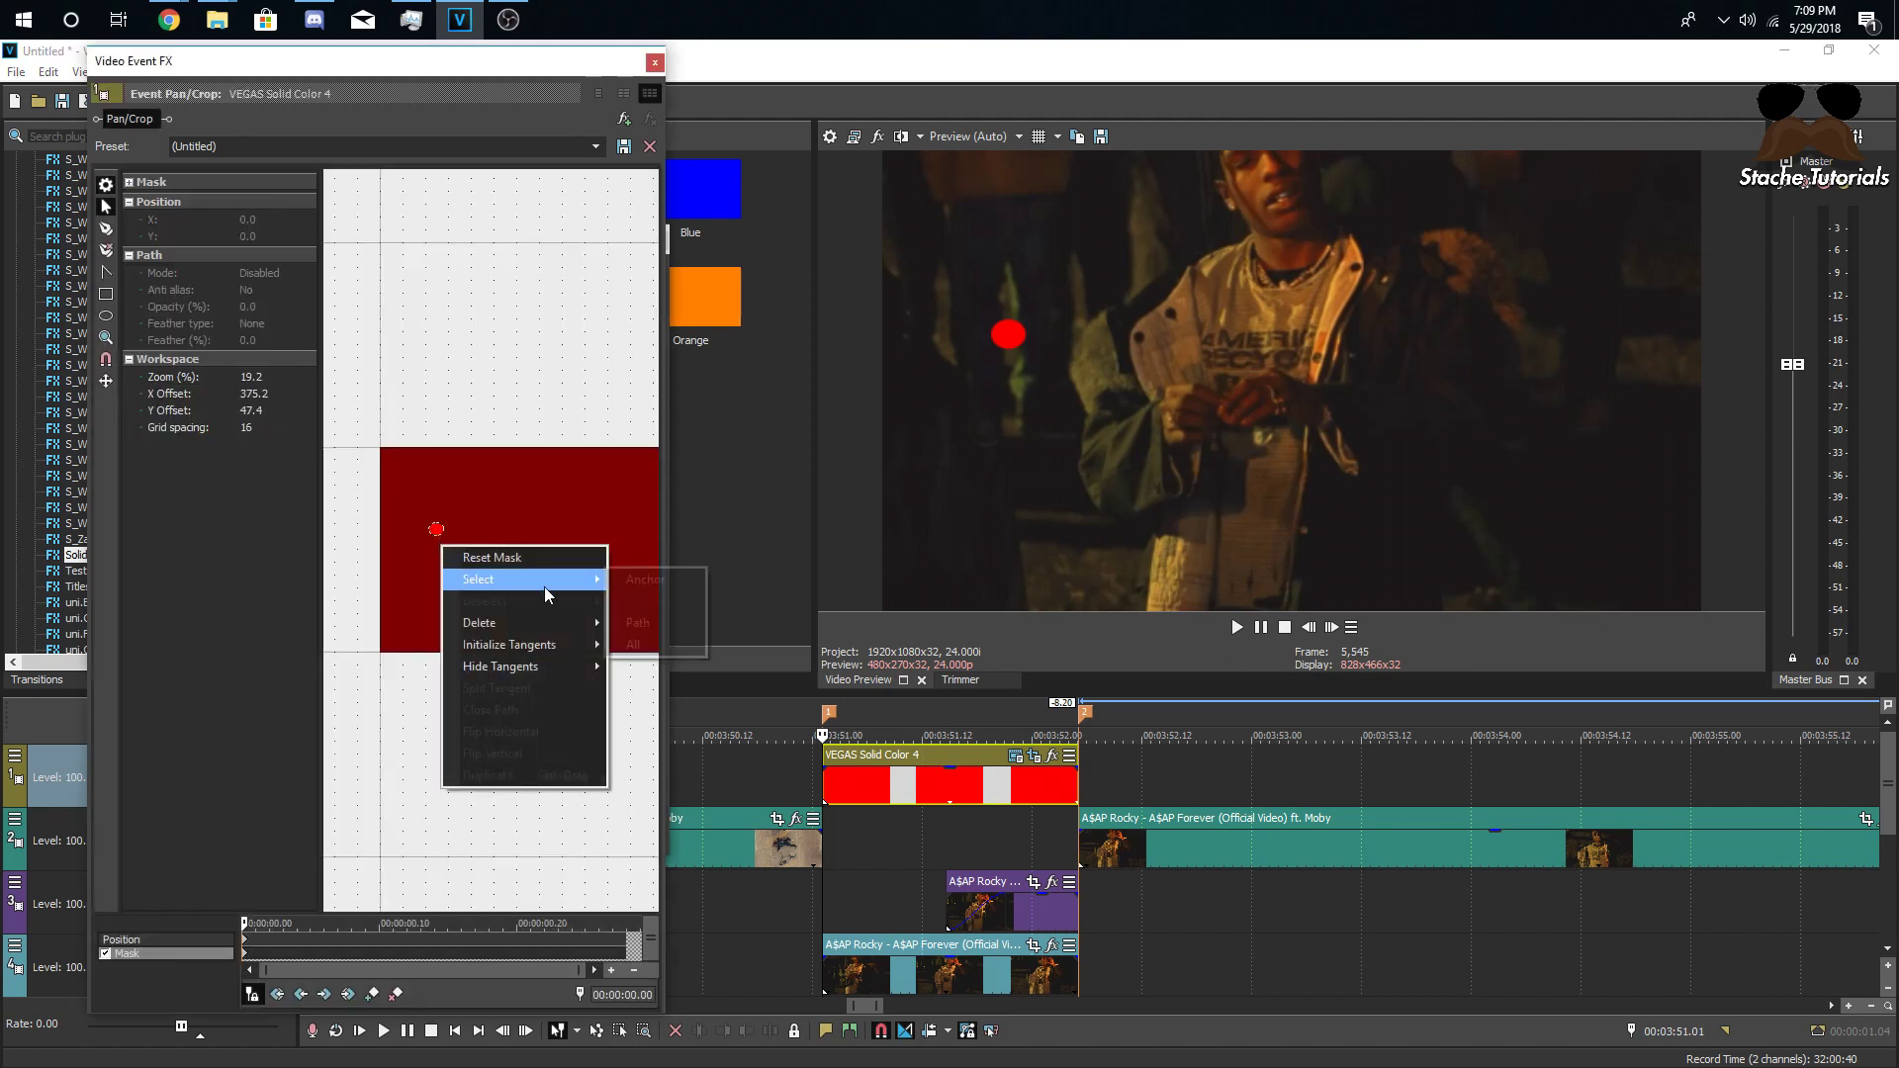
pyautogui.click(633, 643)
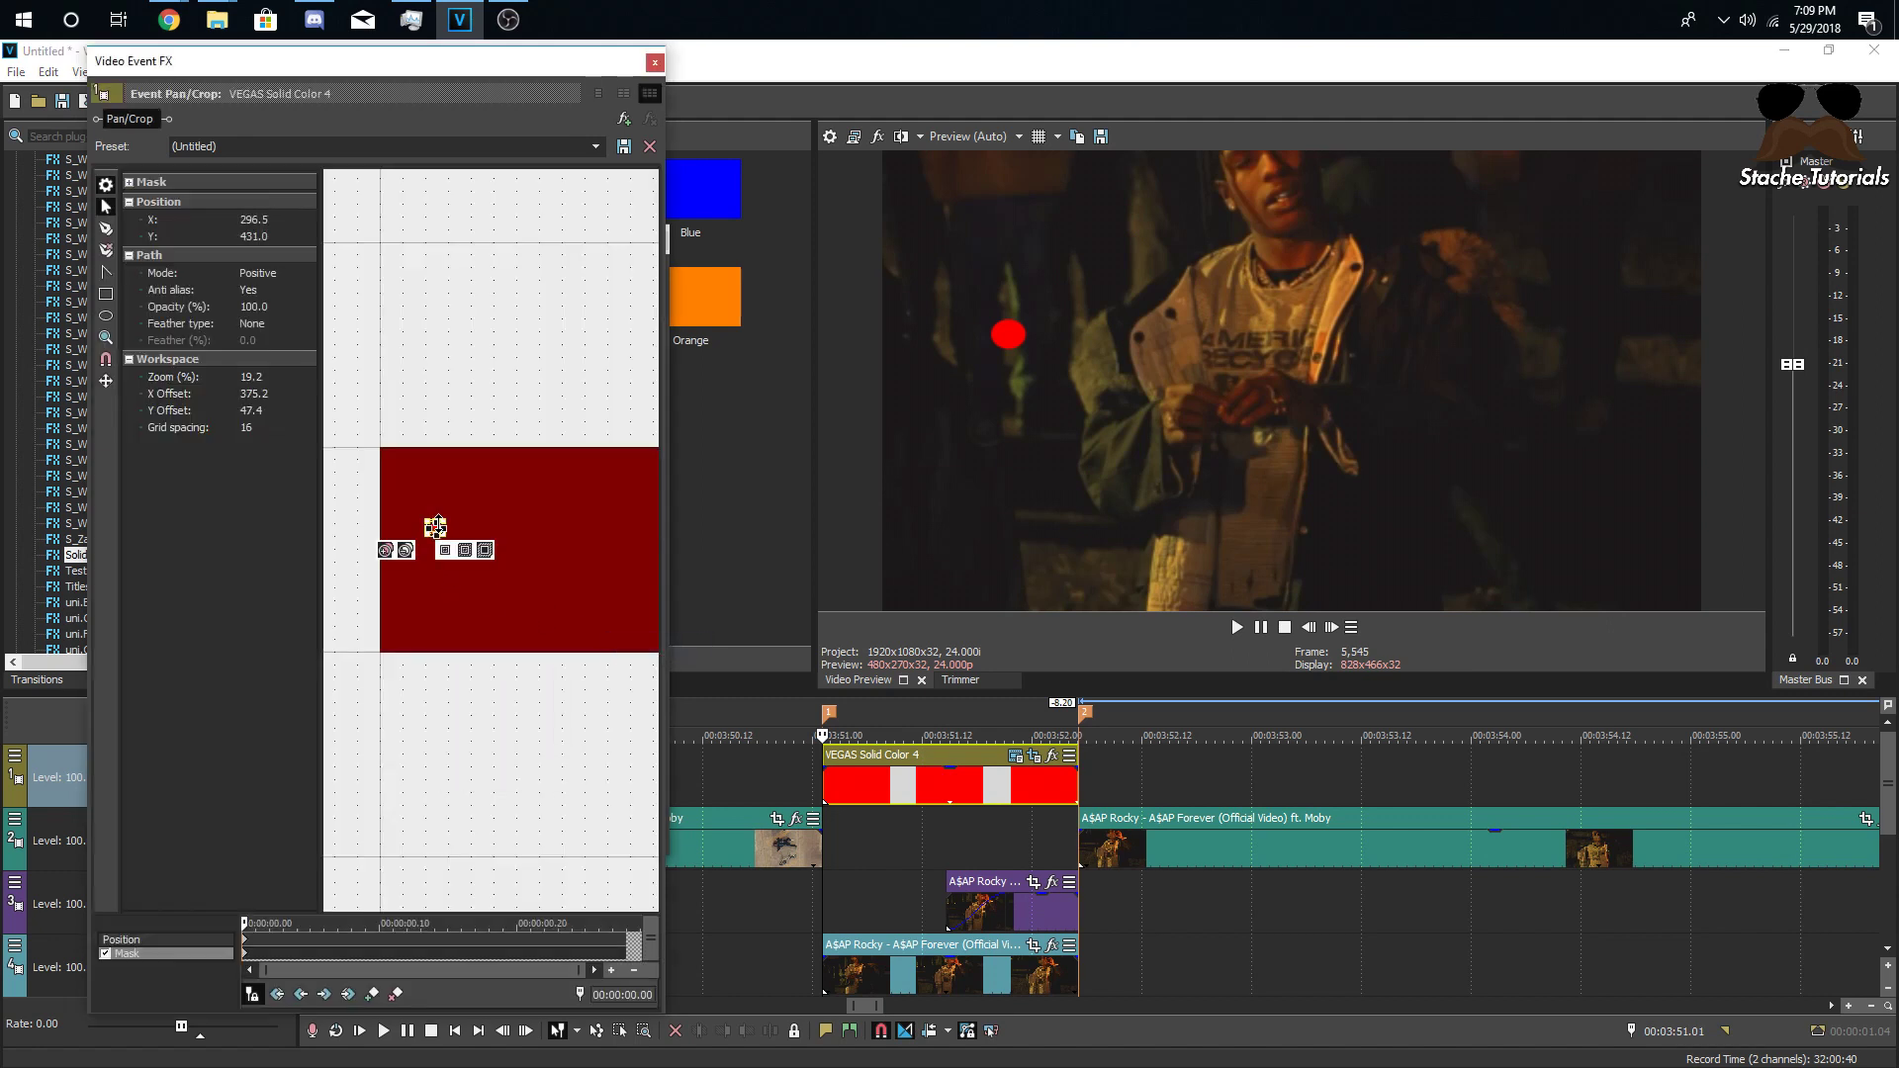
pyautogui.scroll(1, 431, 527)
pyautogui.moveTo(425, 524); pyautogui.dragTo(567, 461)
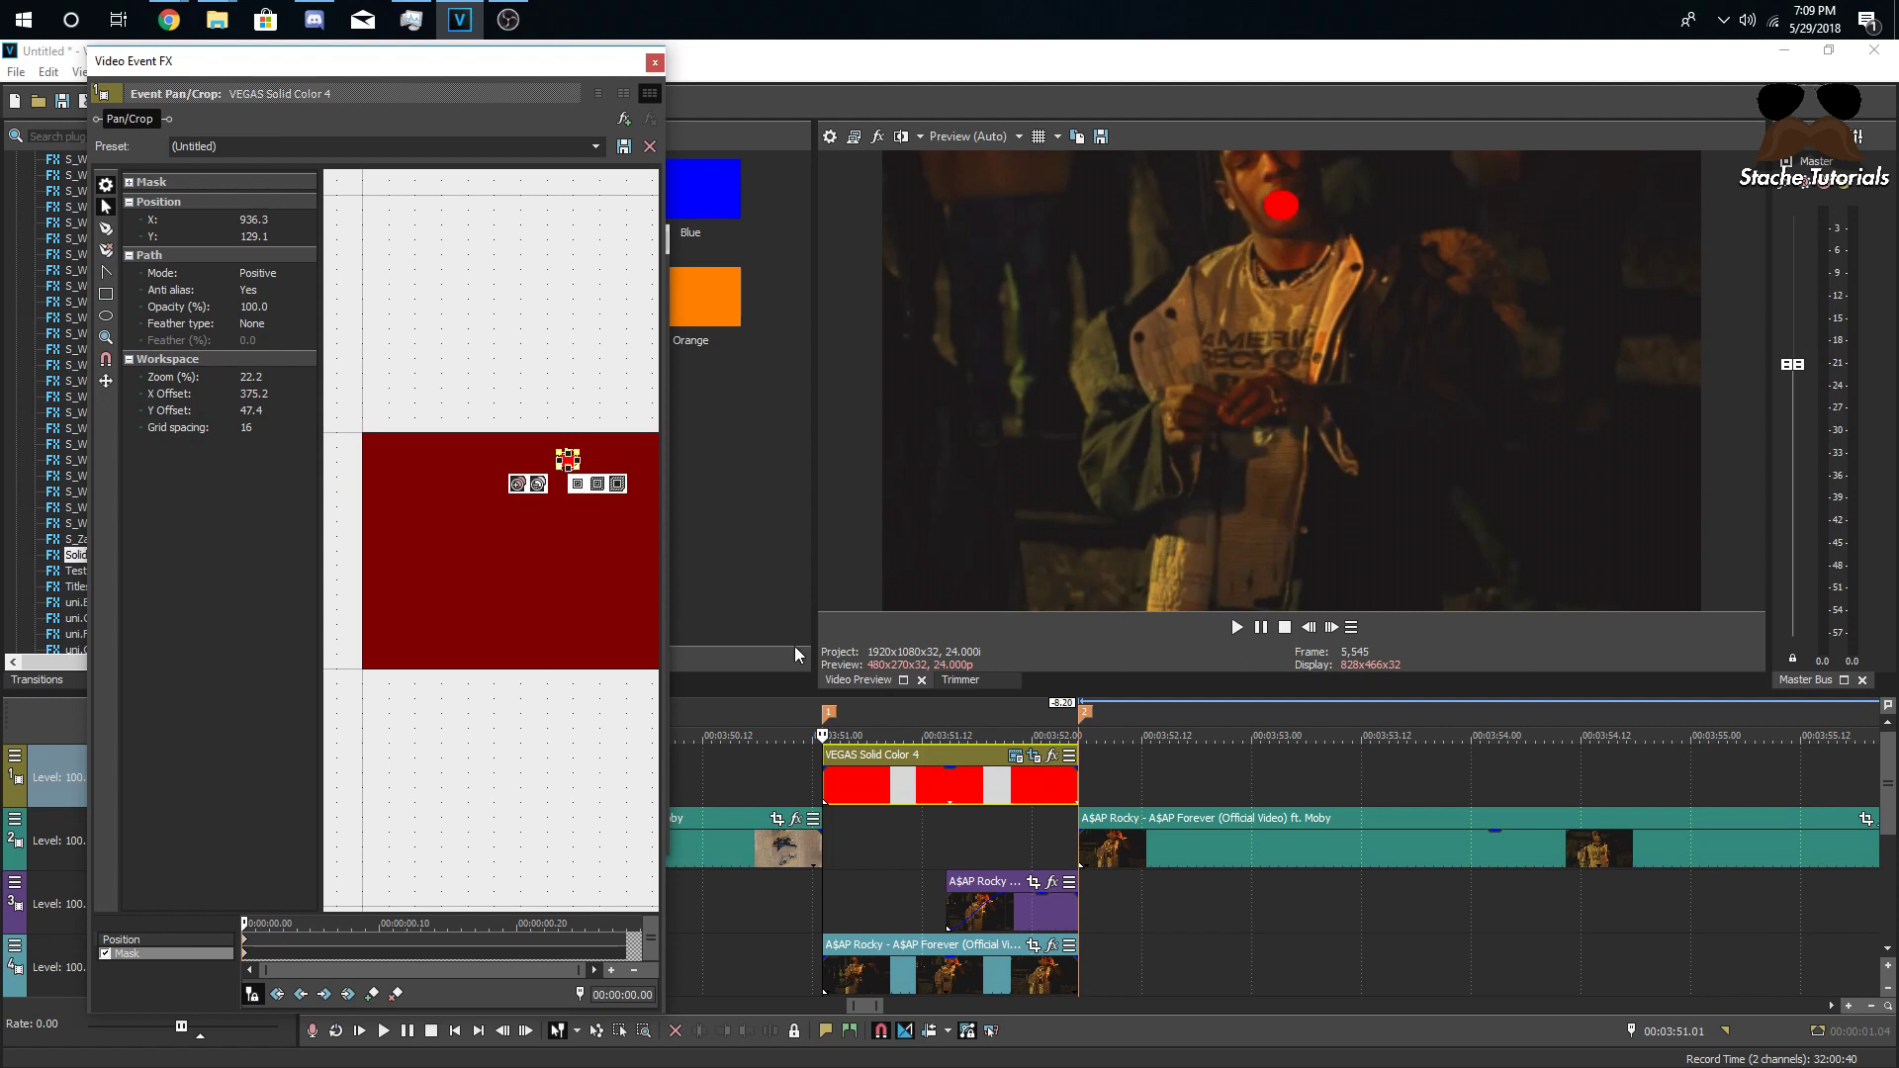
# - At marker 2, keyframe the red event's Position so the dot lines up with the man's mouth
pyautogui.click(1072, 783)
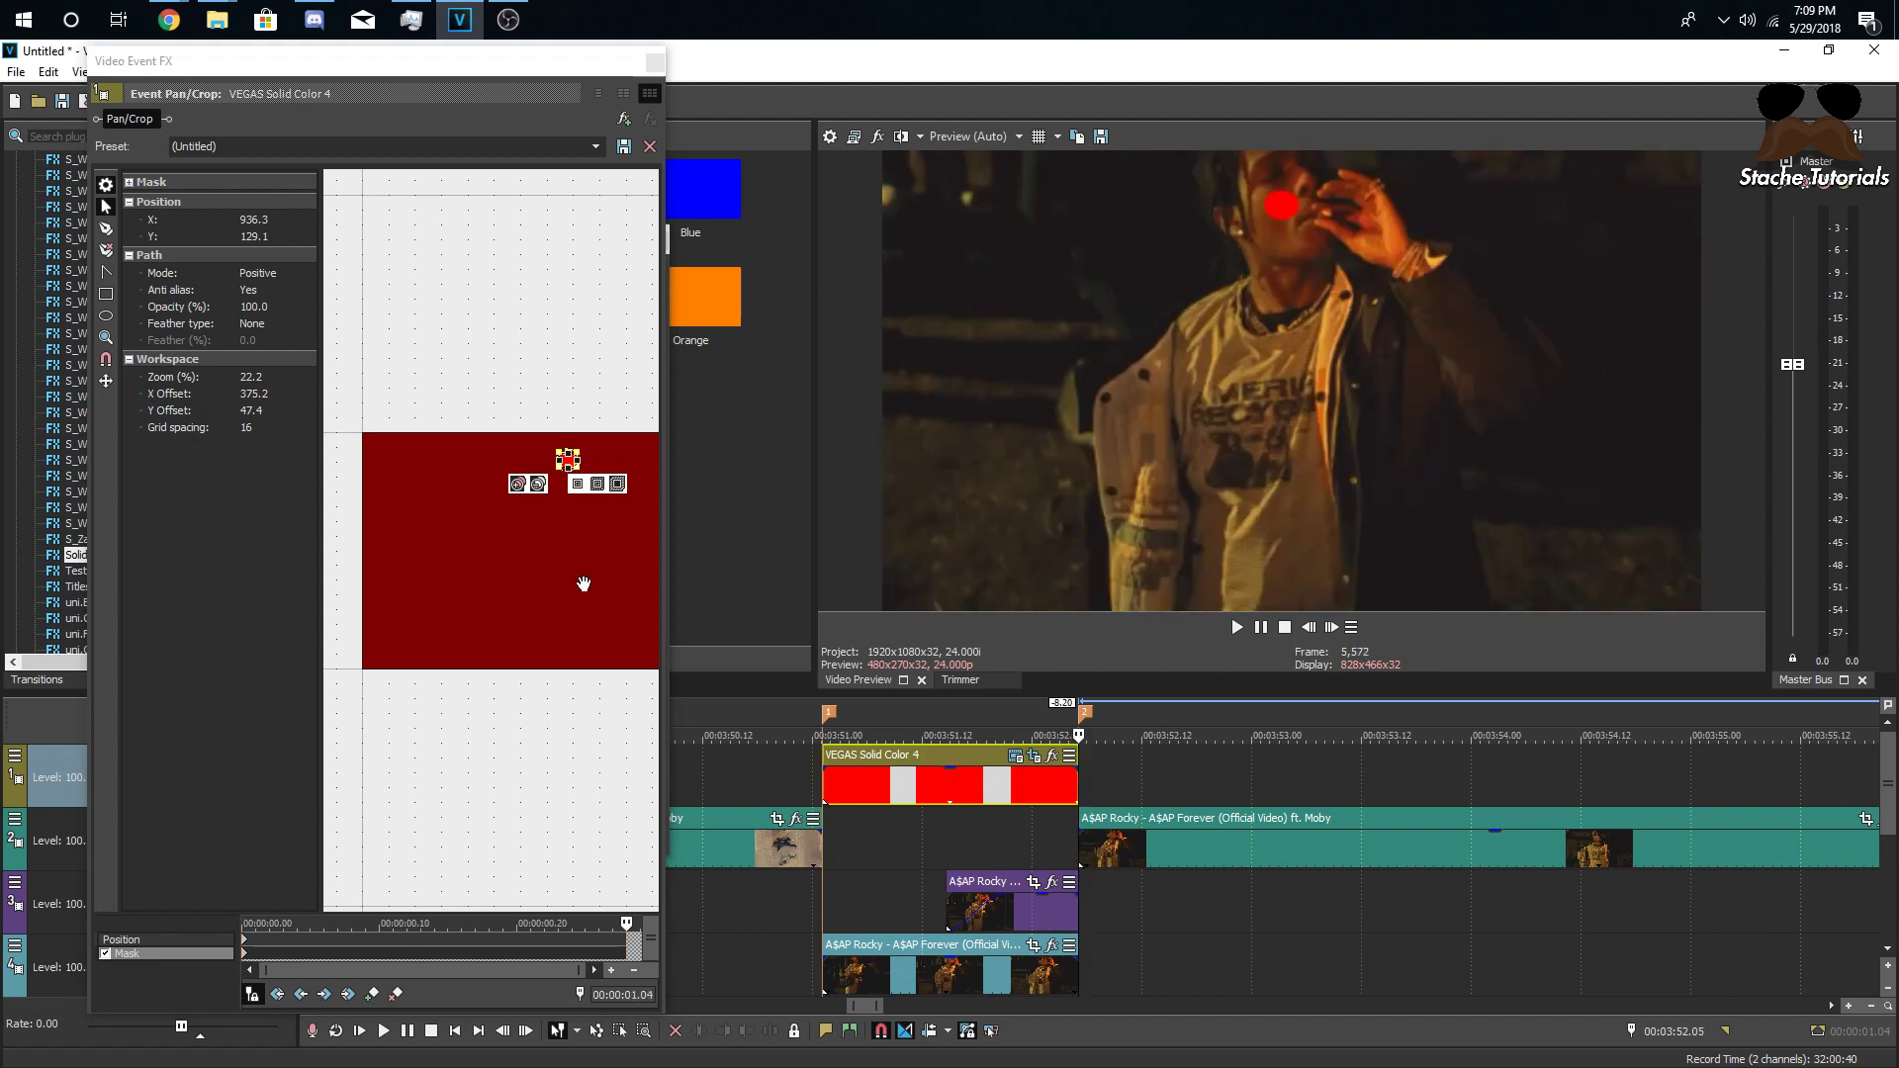
pyautogui.click(168, 936)
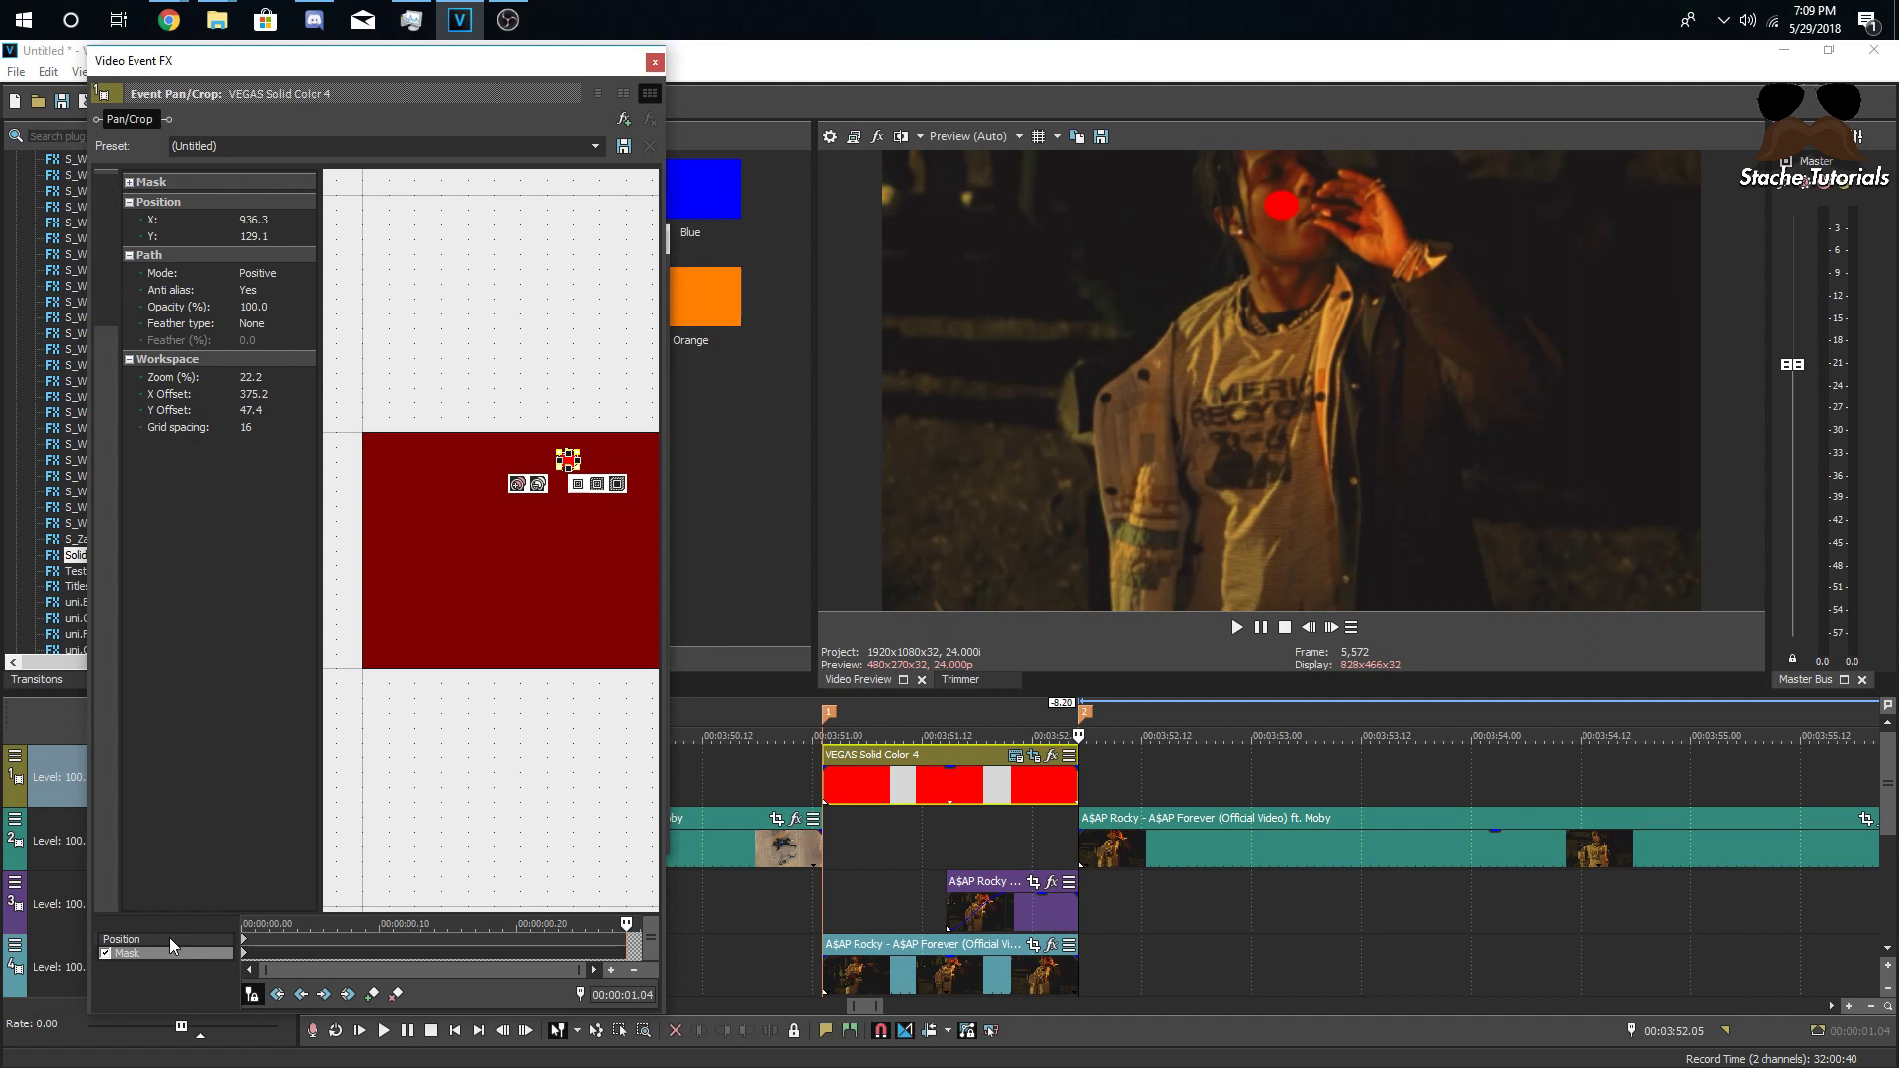
pyautogui.click(169, 938)
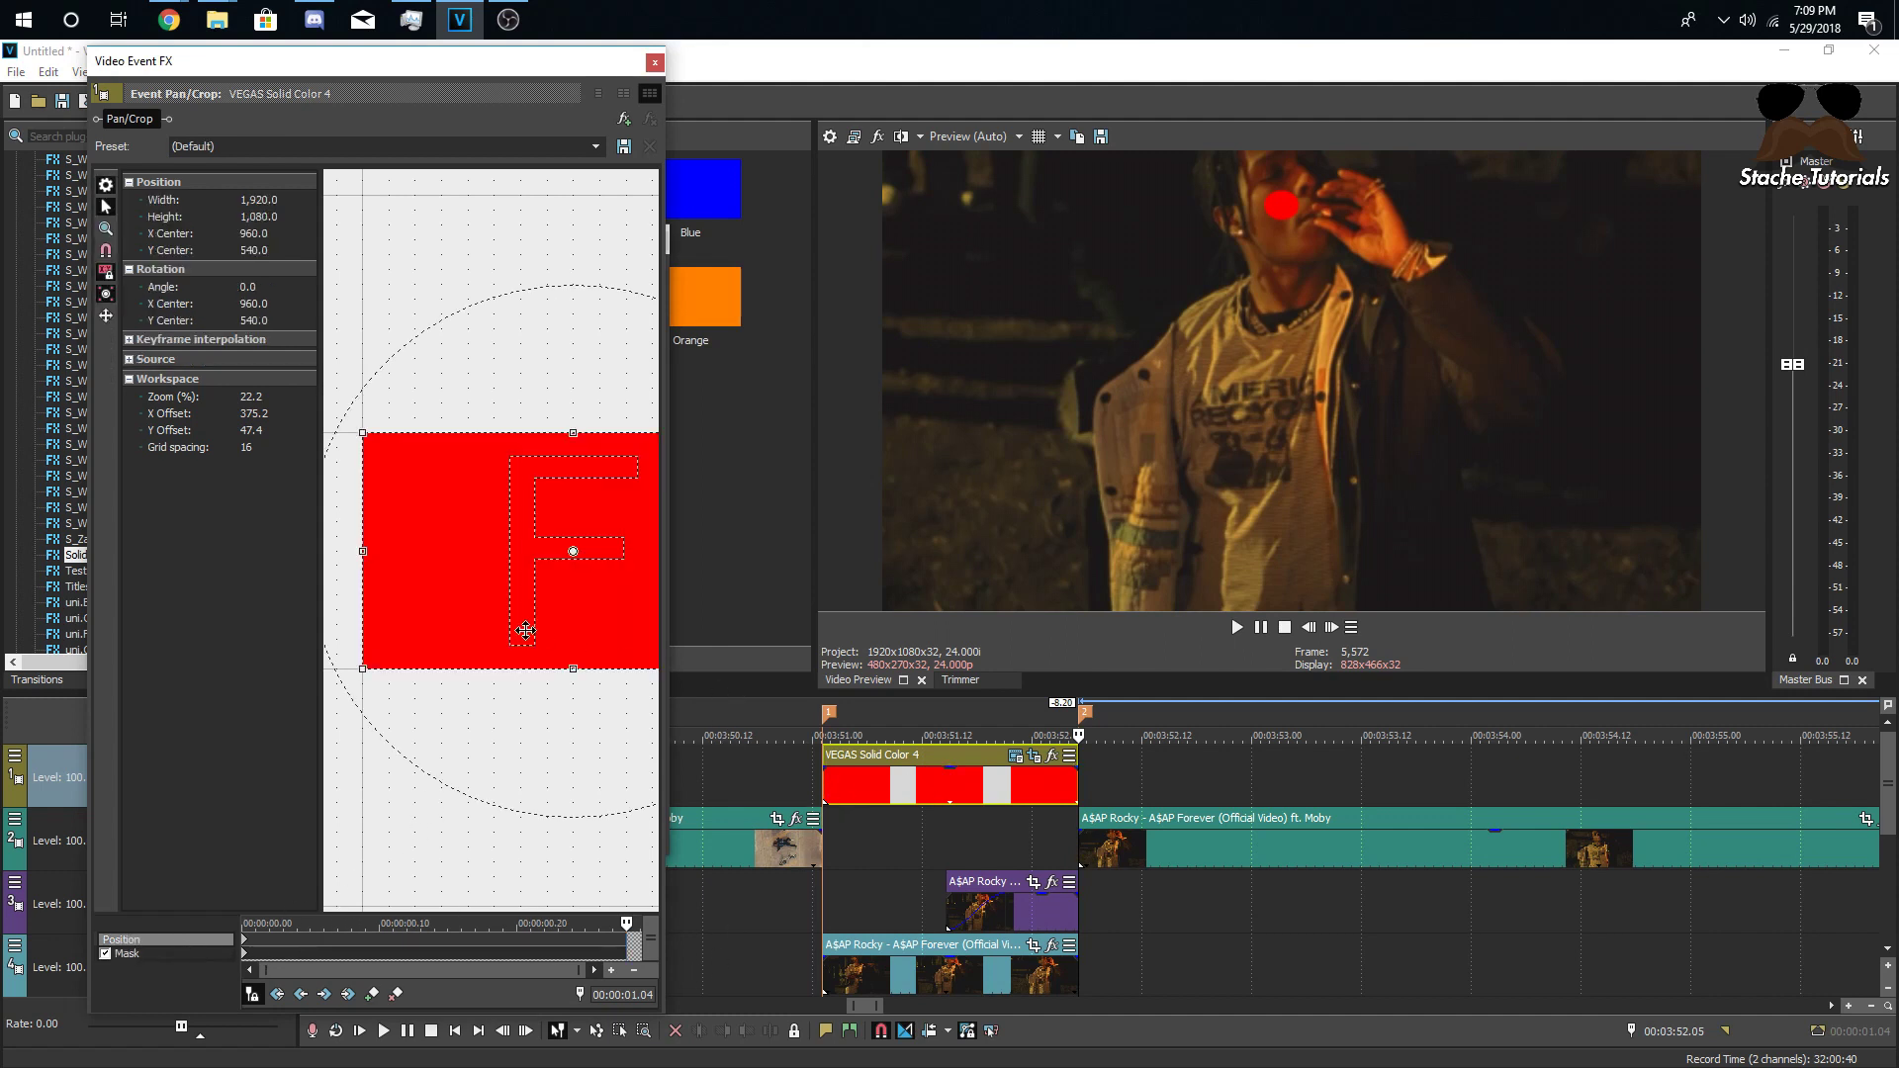
pyautogui.moveTo(535, 585); pyautogui.dragTo(519, 574)
# - Adjust the dot onto the mouth with a Position keyframe at 00:00:00.14 and play the tracking from the event's start
pyautogui.click(945, 781)
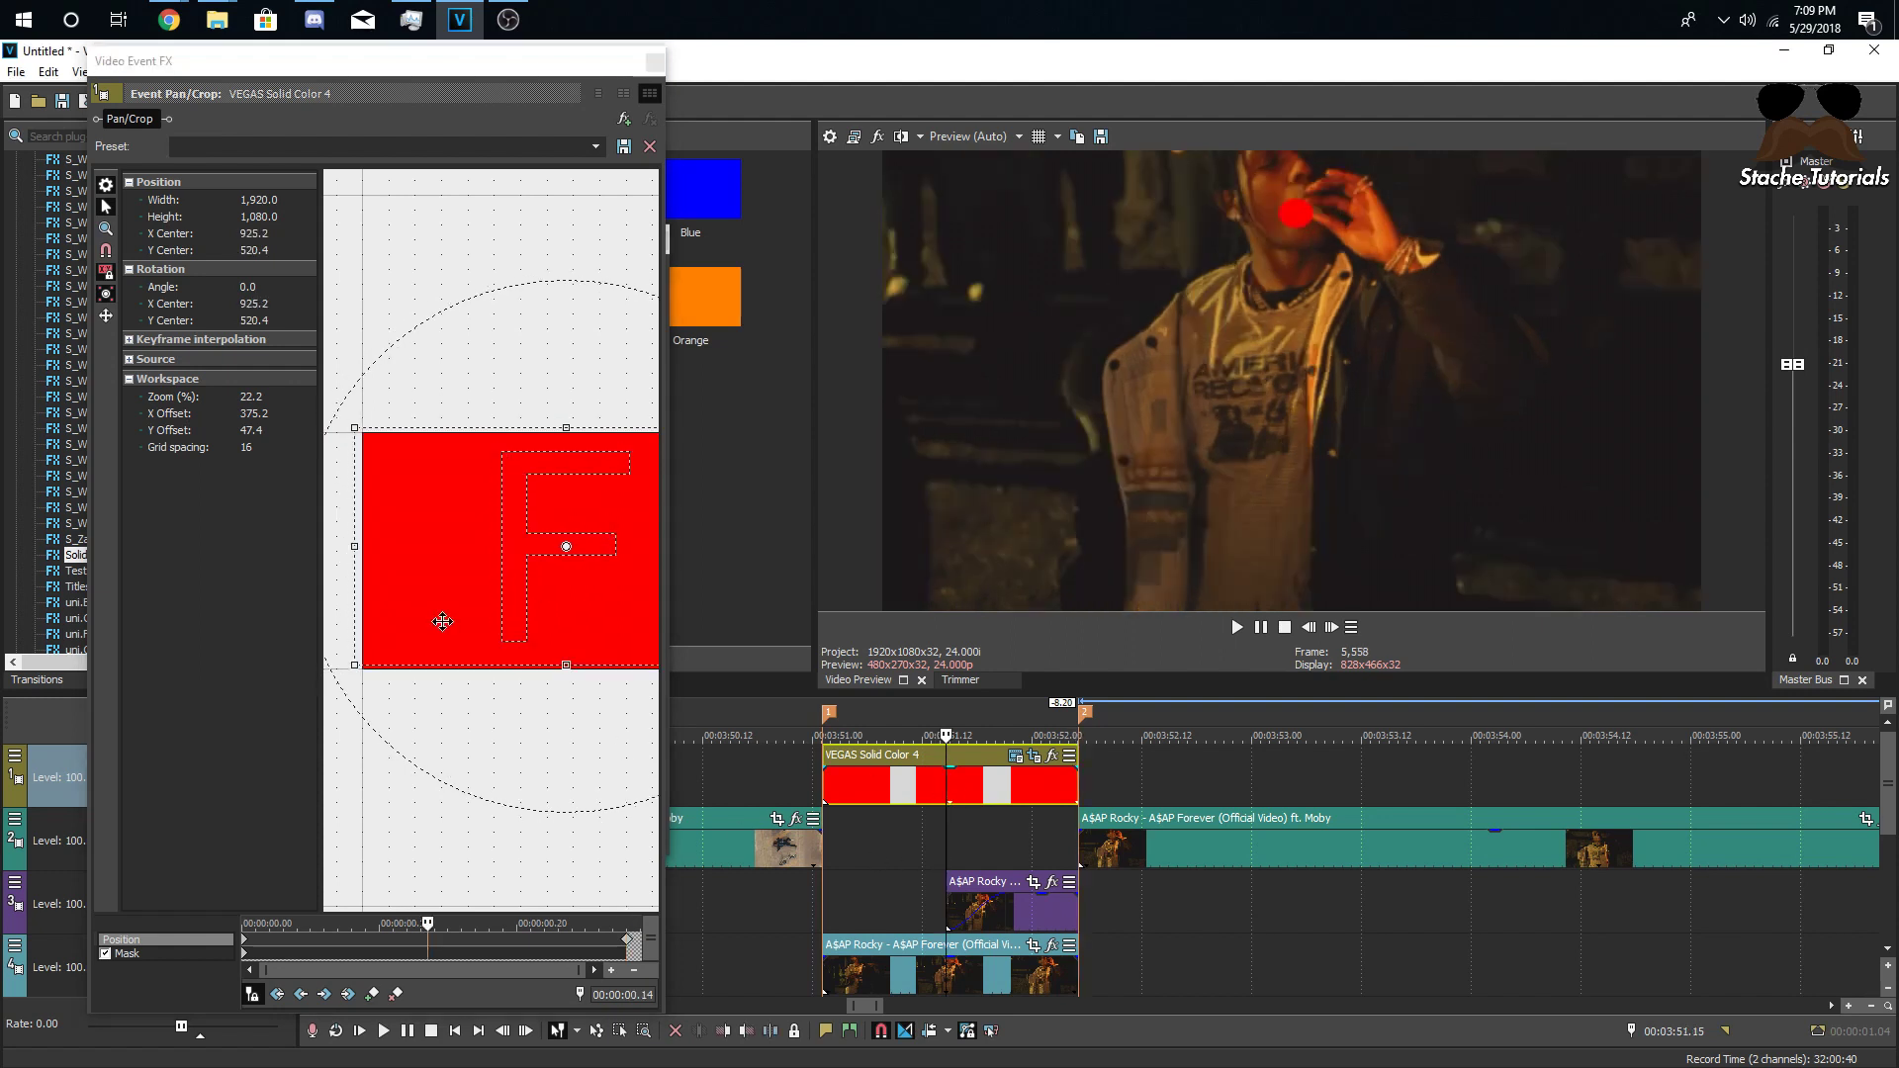
pyautogui.moveTo(537, 581)
pyautogui.mouseDown()
pyautogui.moveTo(508, 578)
pyautogui.moveTo(530, 585)
pyautogui.mouseUp()
pyautogui.click(822, 788)
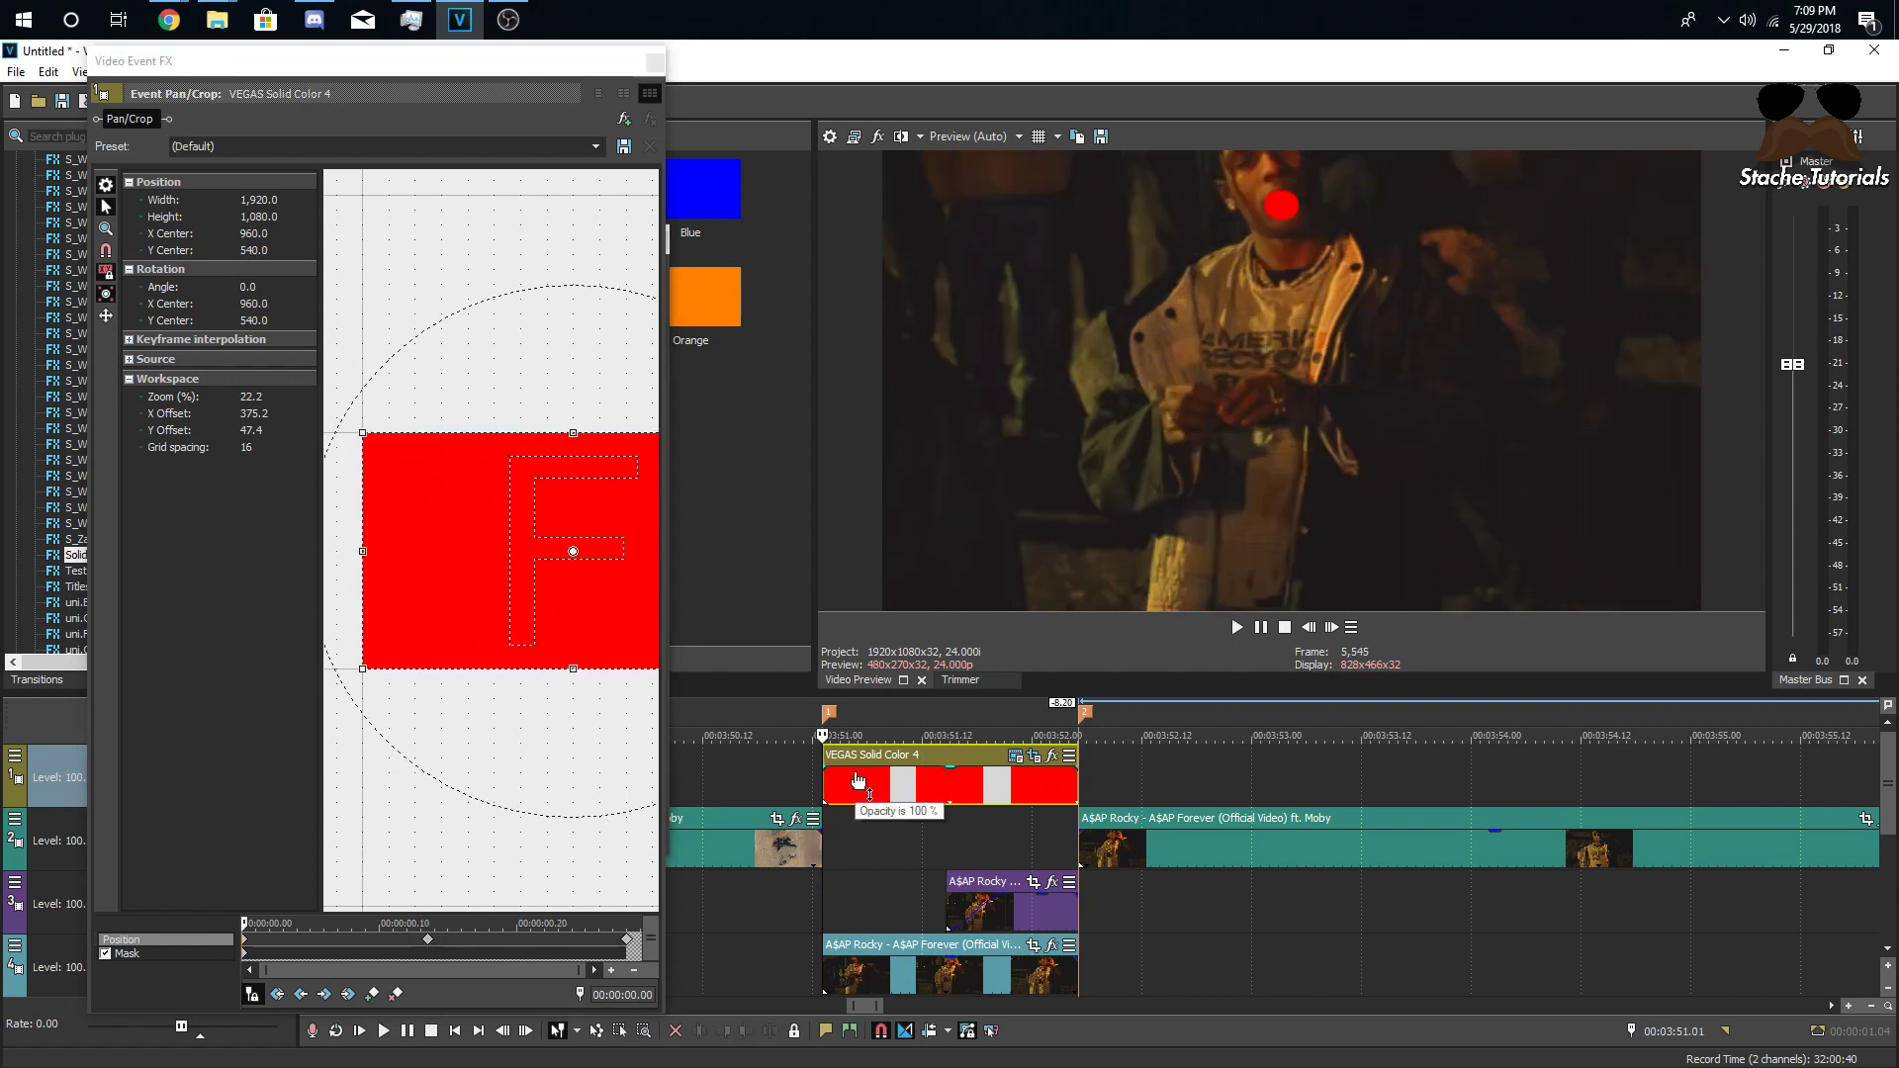
pyautogui.press('space')
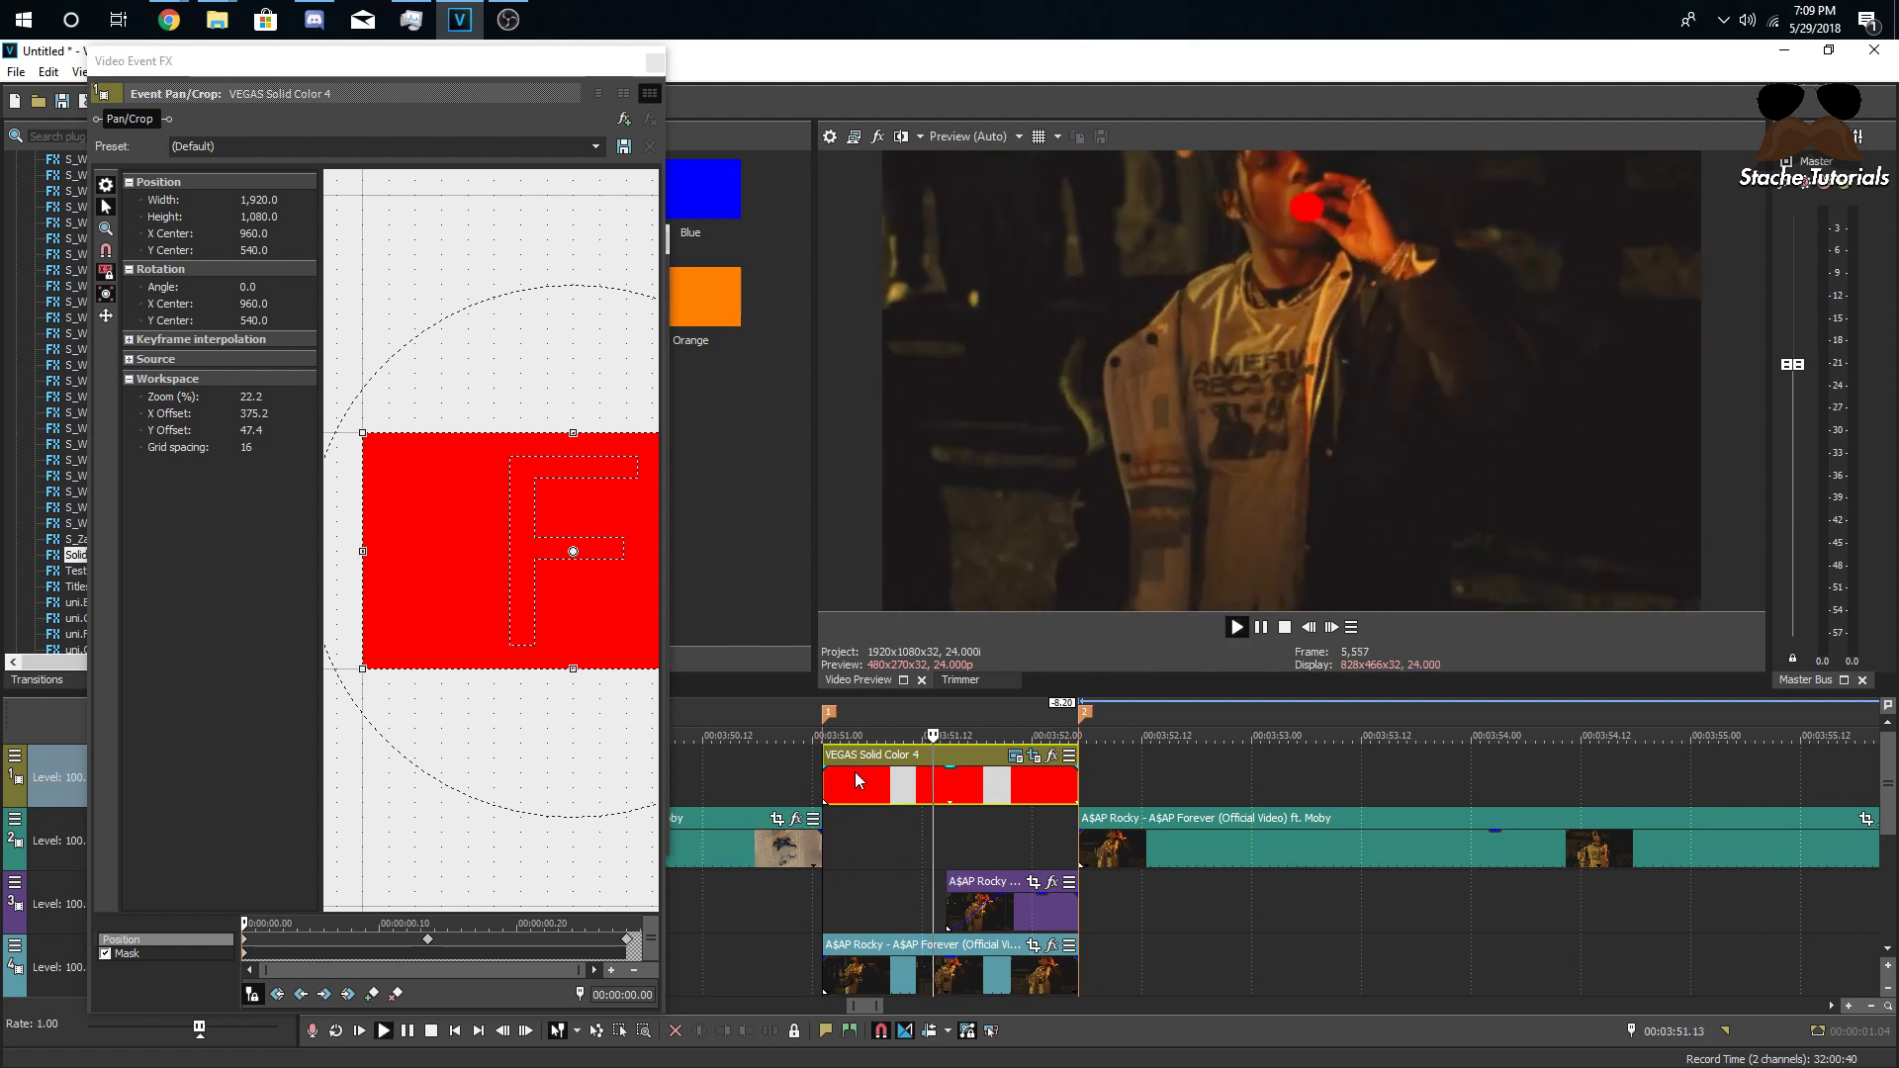
pyautogui.press('space')
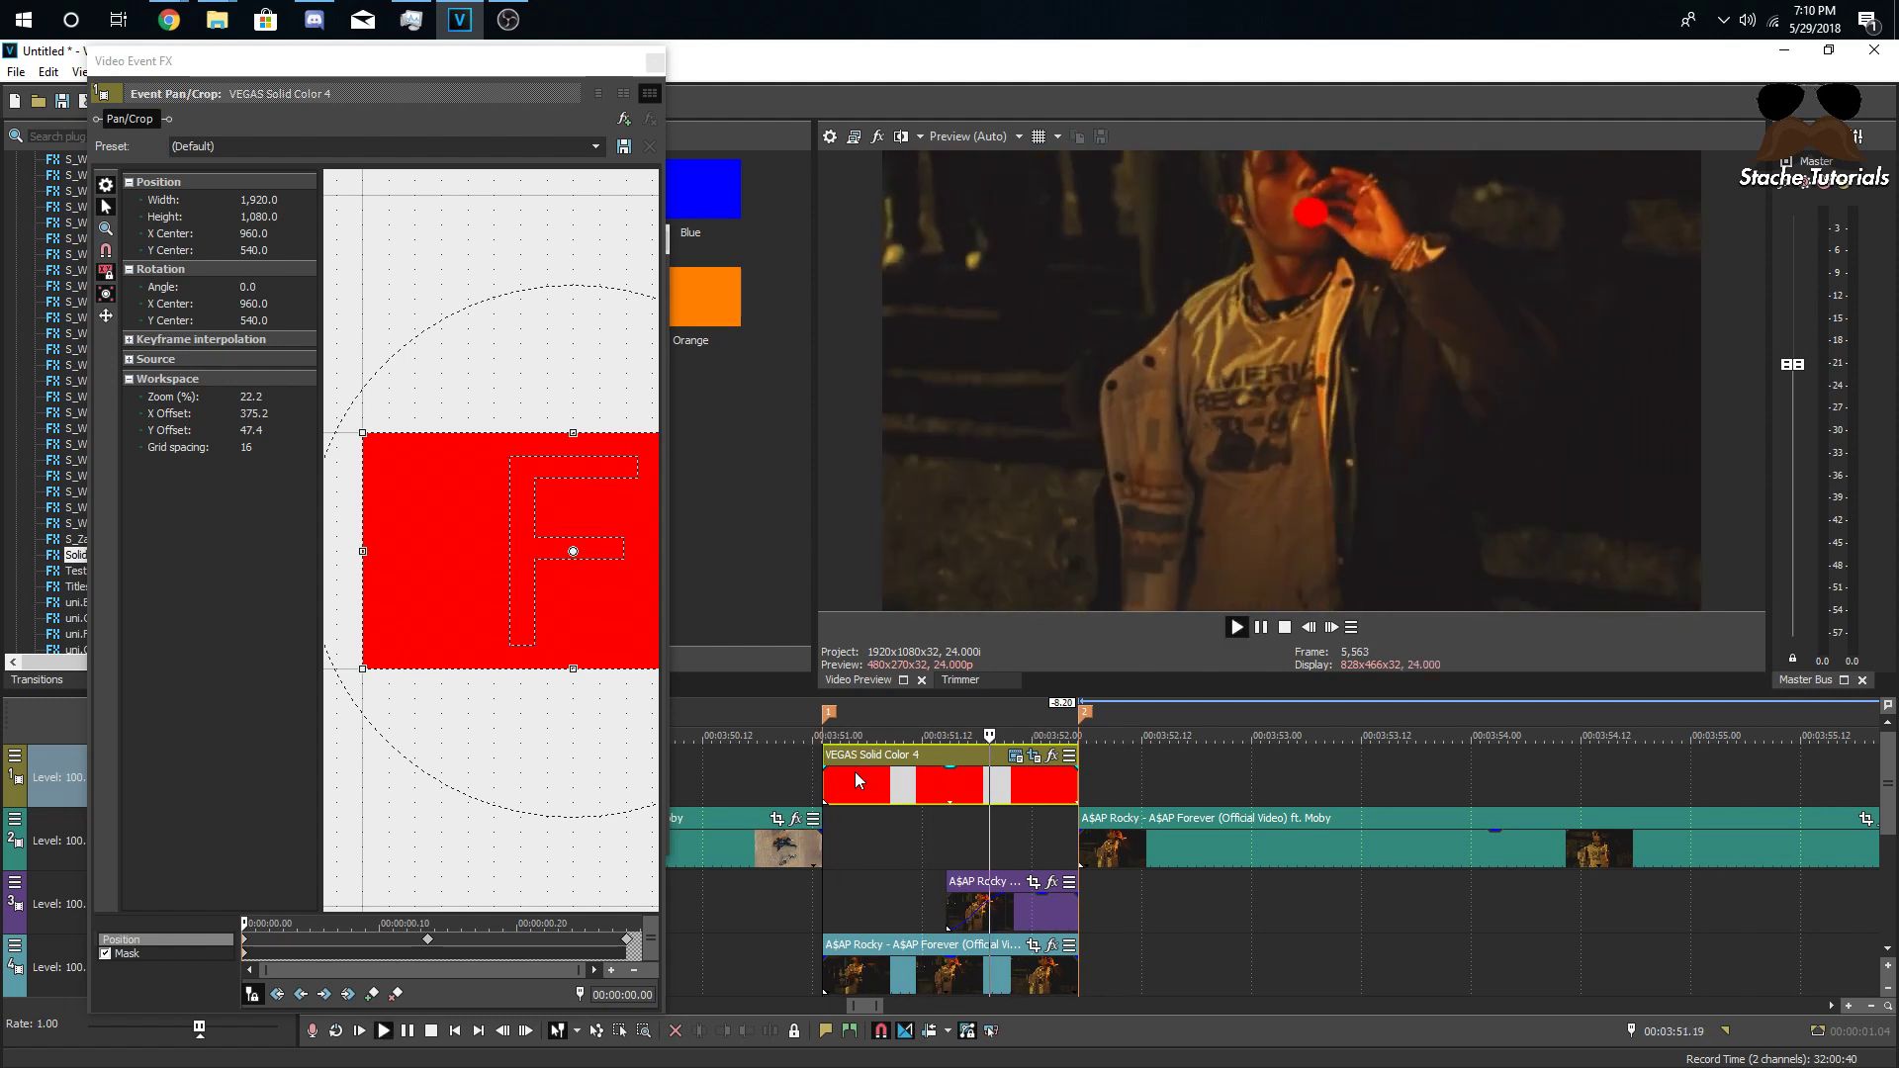
# - Copy the red event's Position keyframes and close its Pan/Crop settings
pyautogui.click(250, 940)
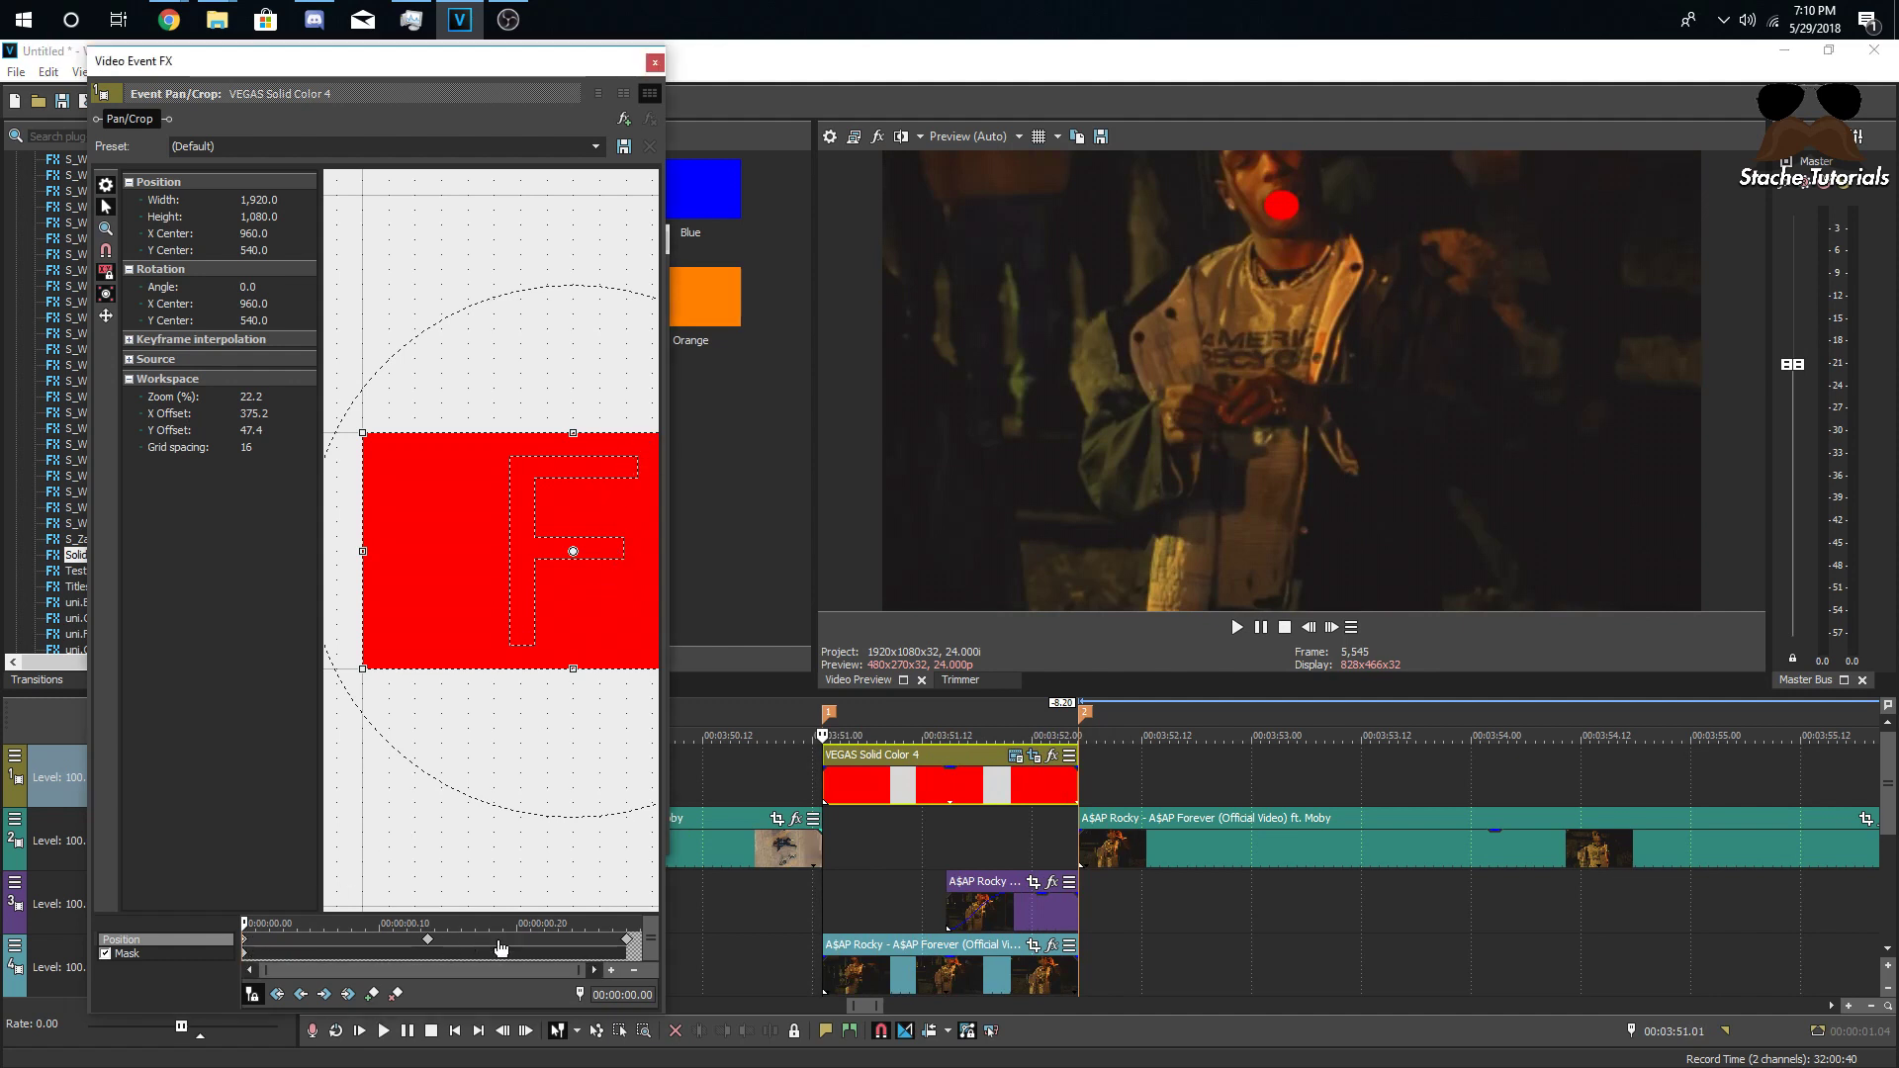
pyautogui.rightClick(629, 947)
pyautogui.click(707, 746)
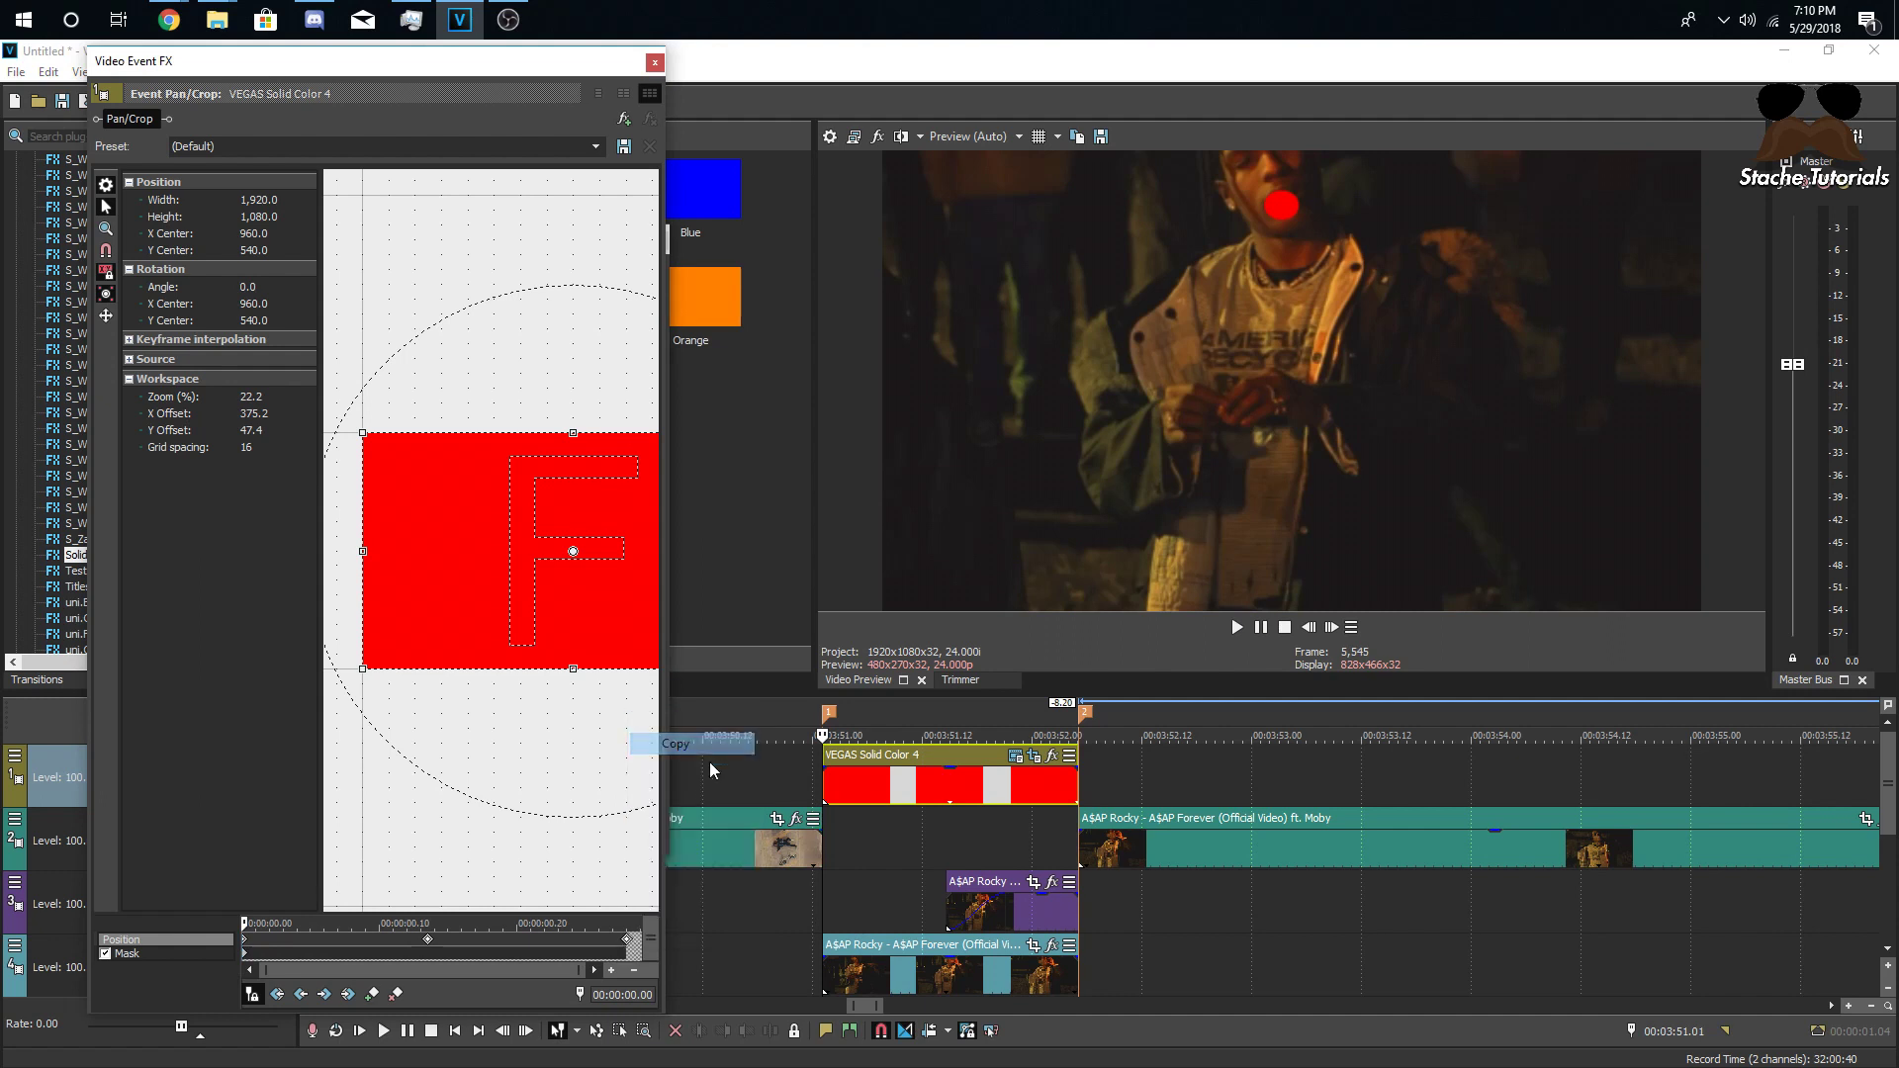
pyautogui.click(653, 61)
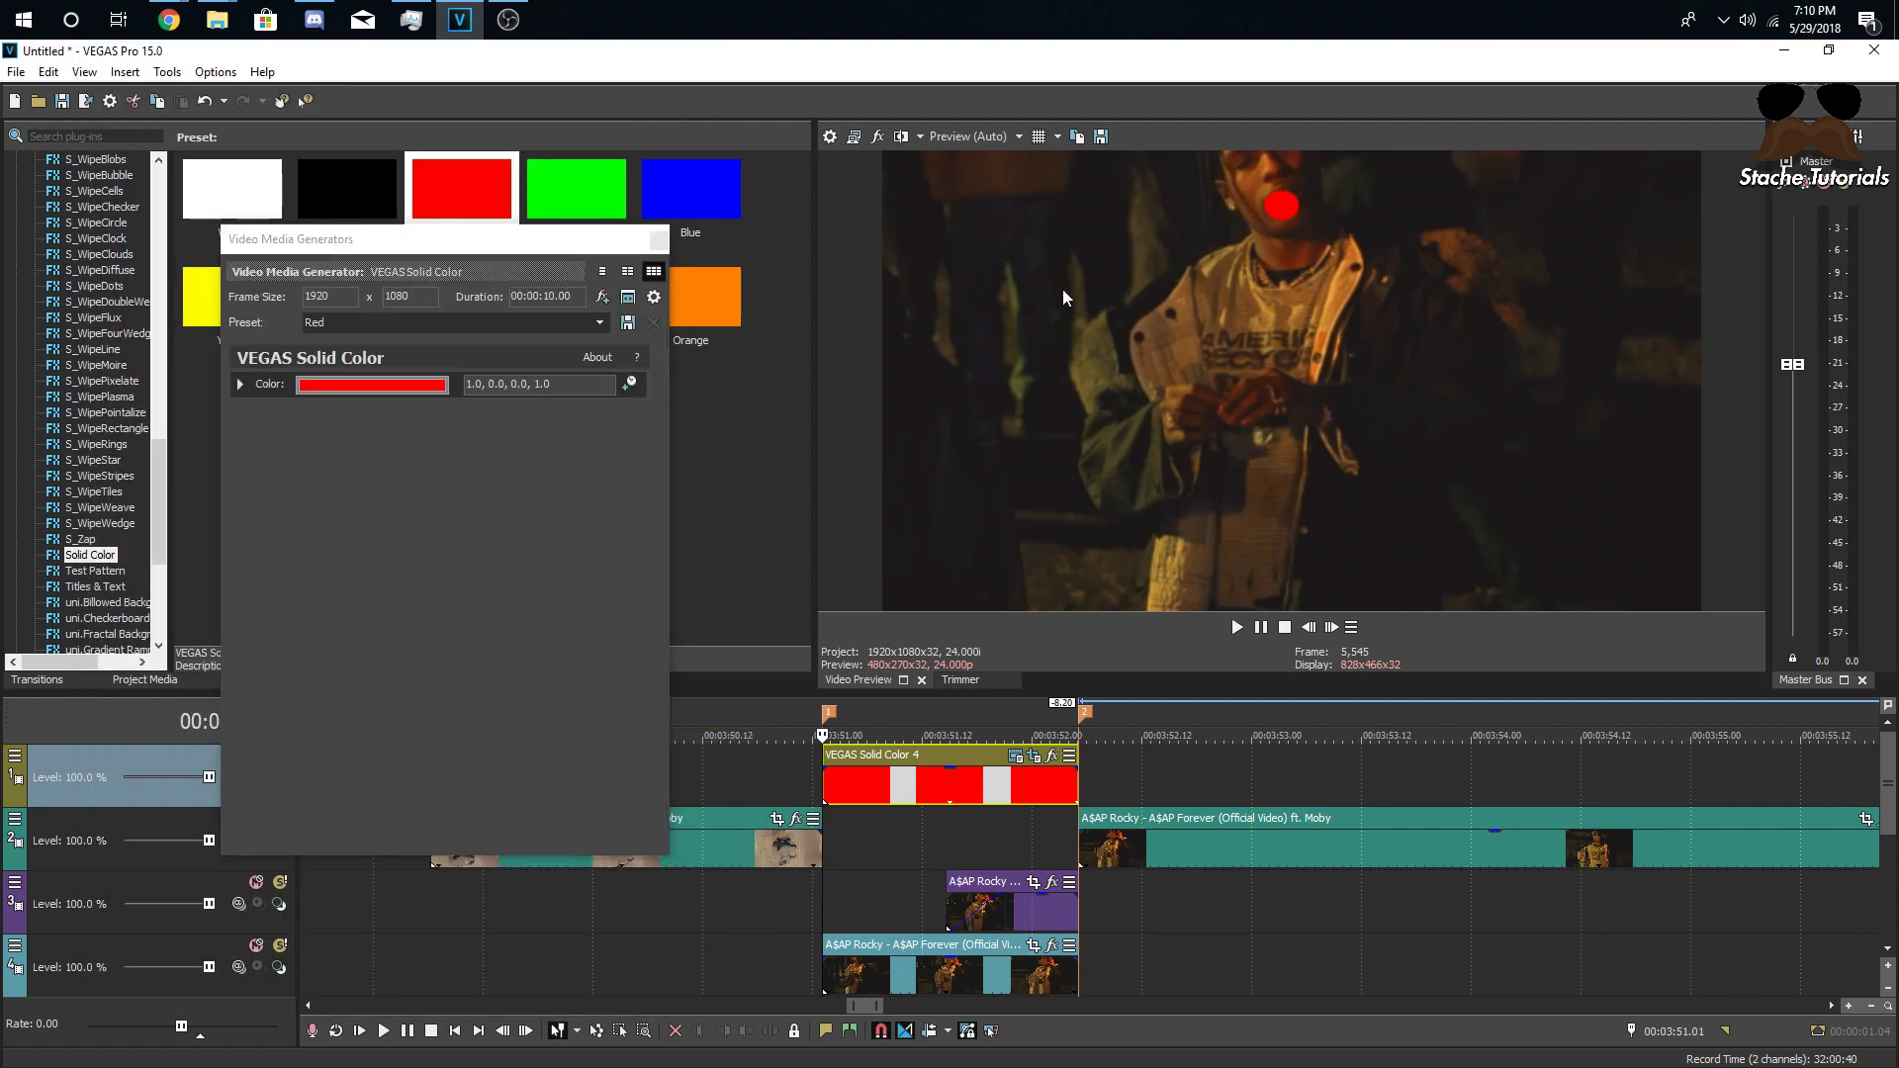
# - Paste the copied Position keyframes into the Pan/Crop settings of the upper freeze-frame event on track 5
pyautogui.click(658, 239)
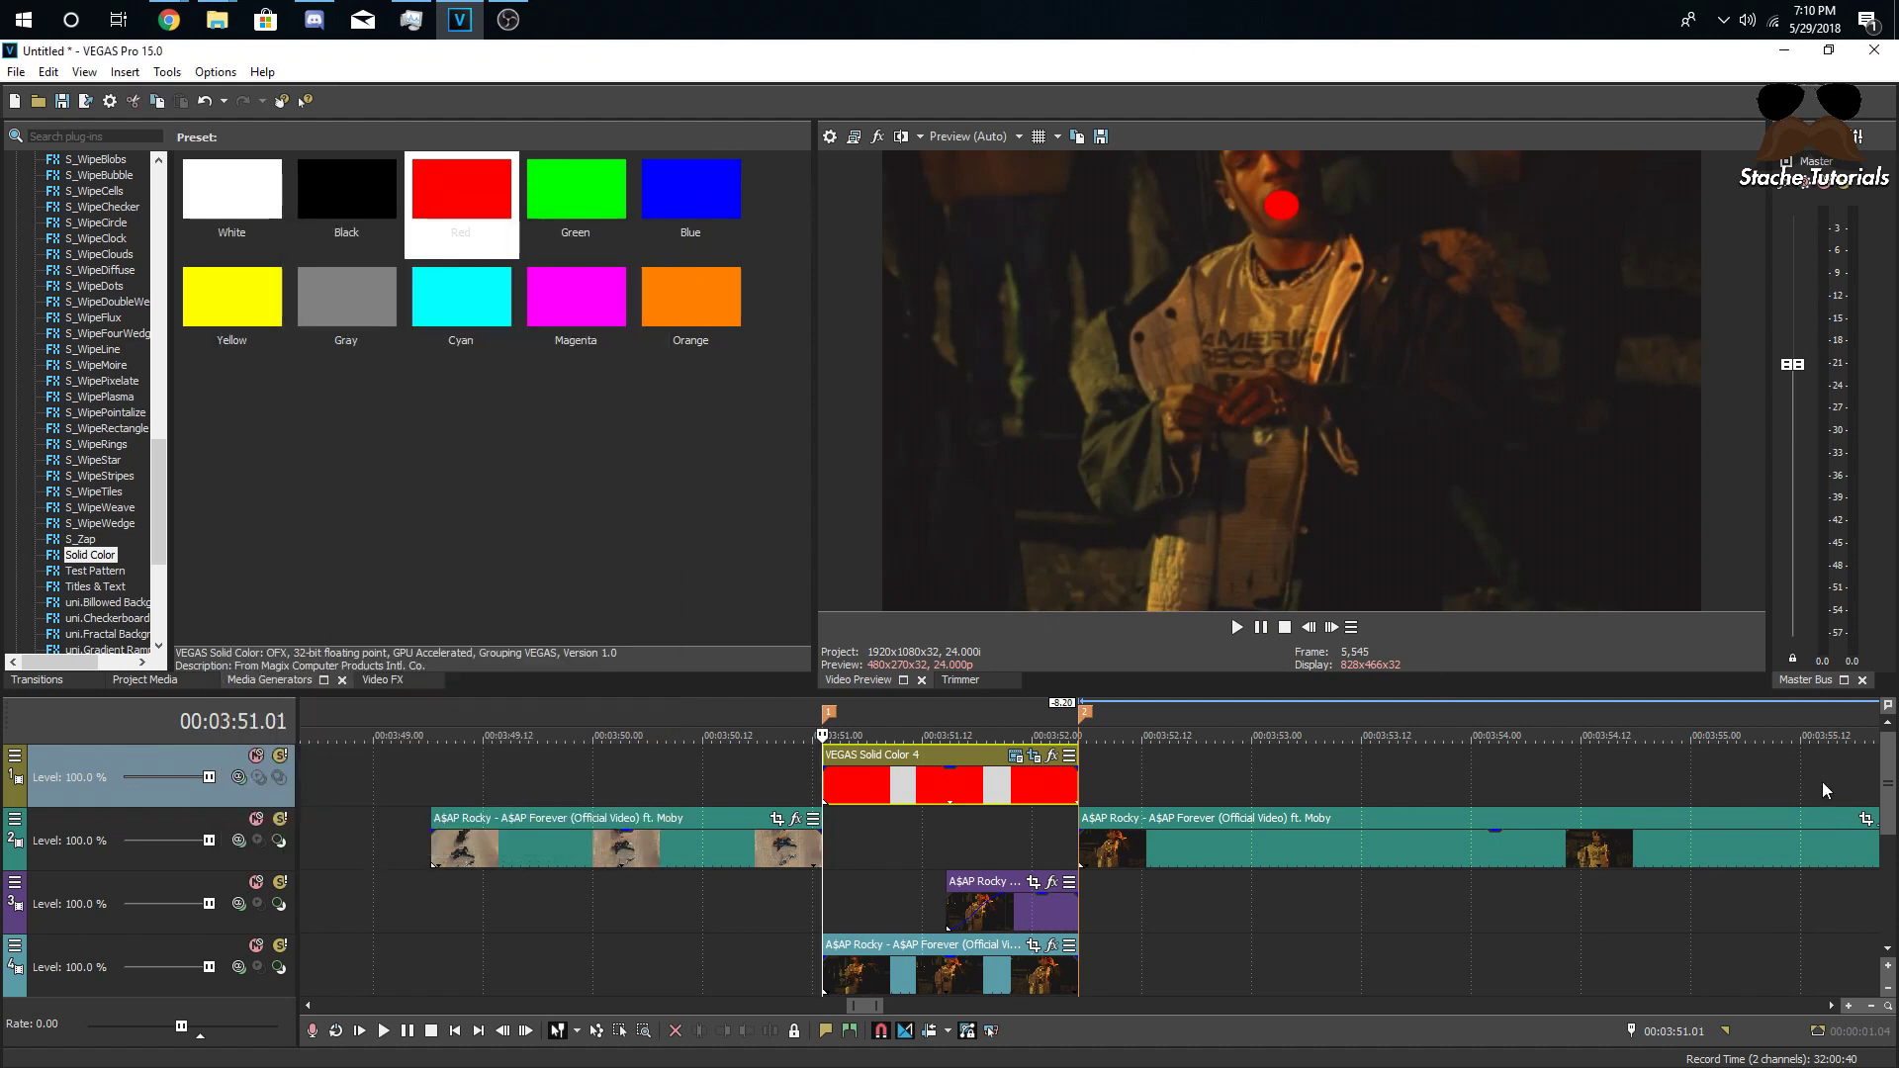
pyautogui.scroll(-4, 1885, 823)
pyautogui.click(838, 792)
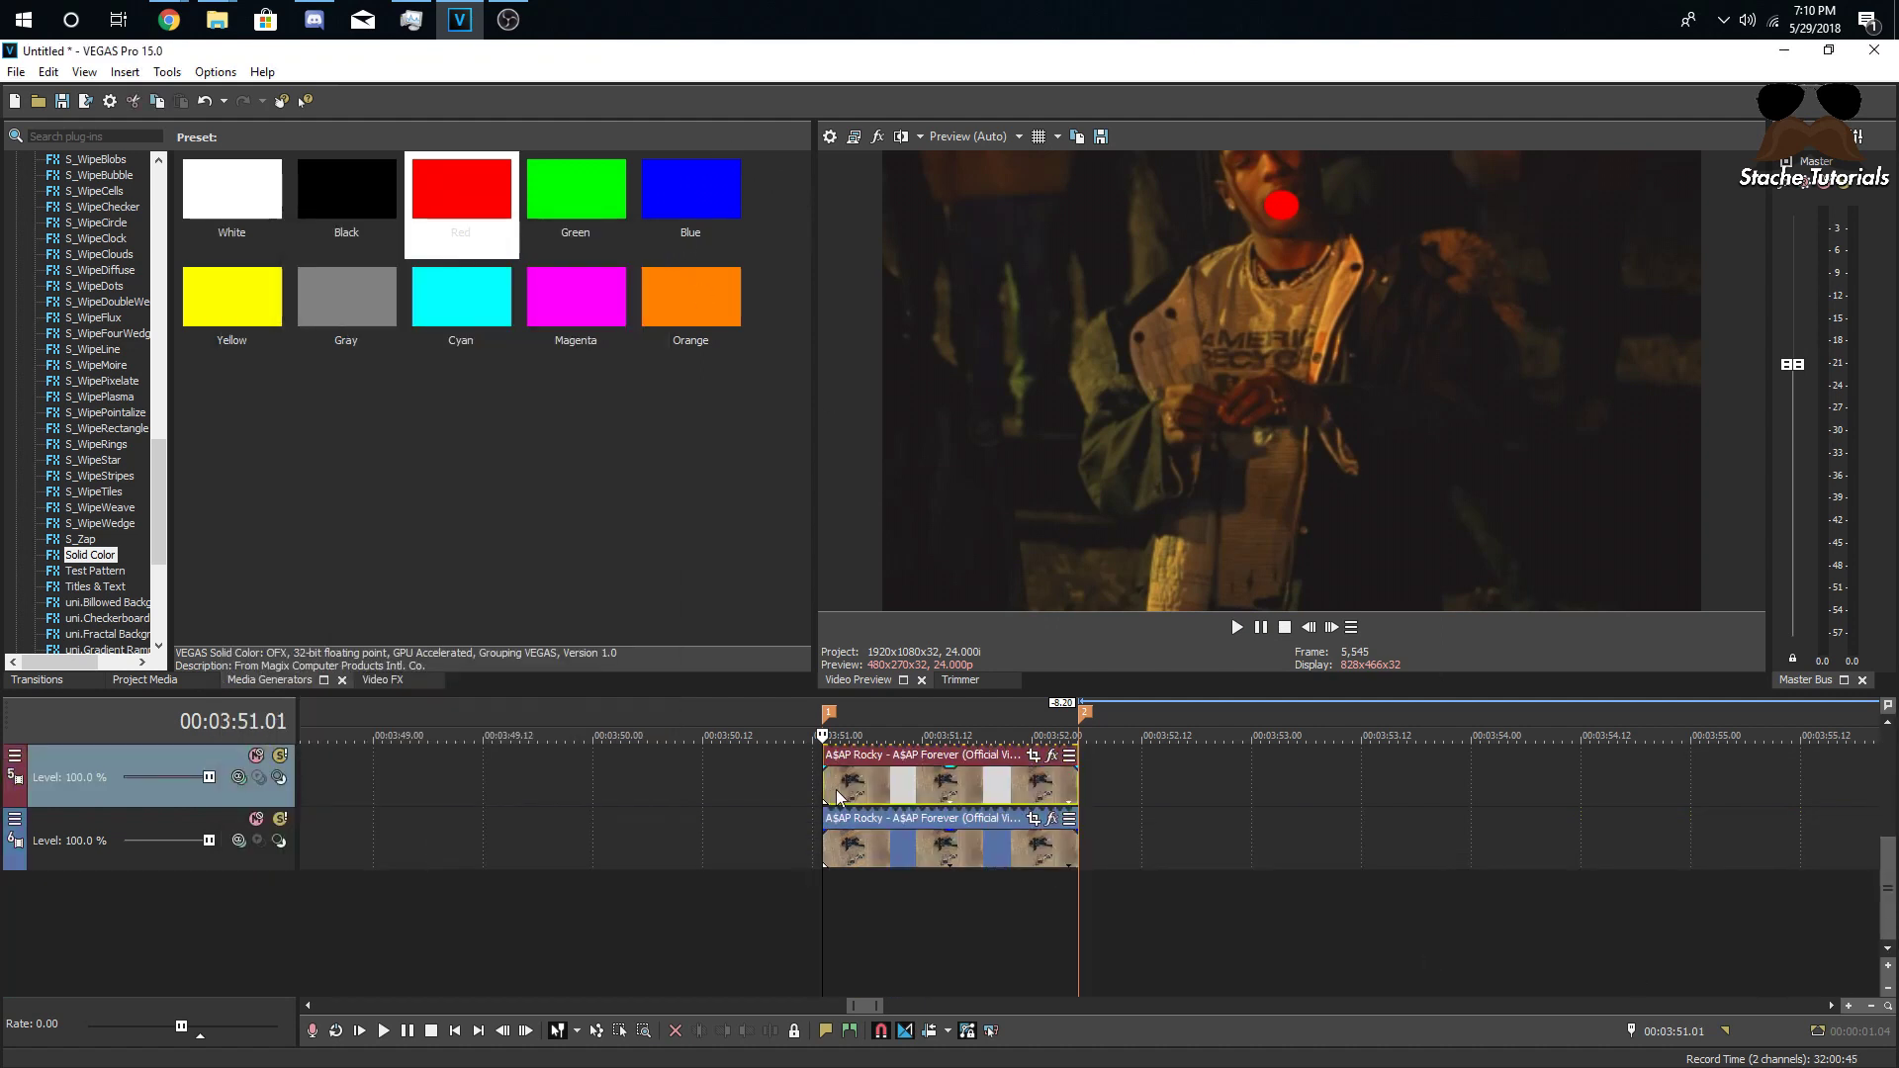
pyautogui.click(1051, 754)
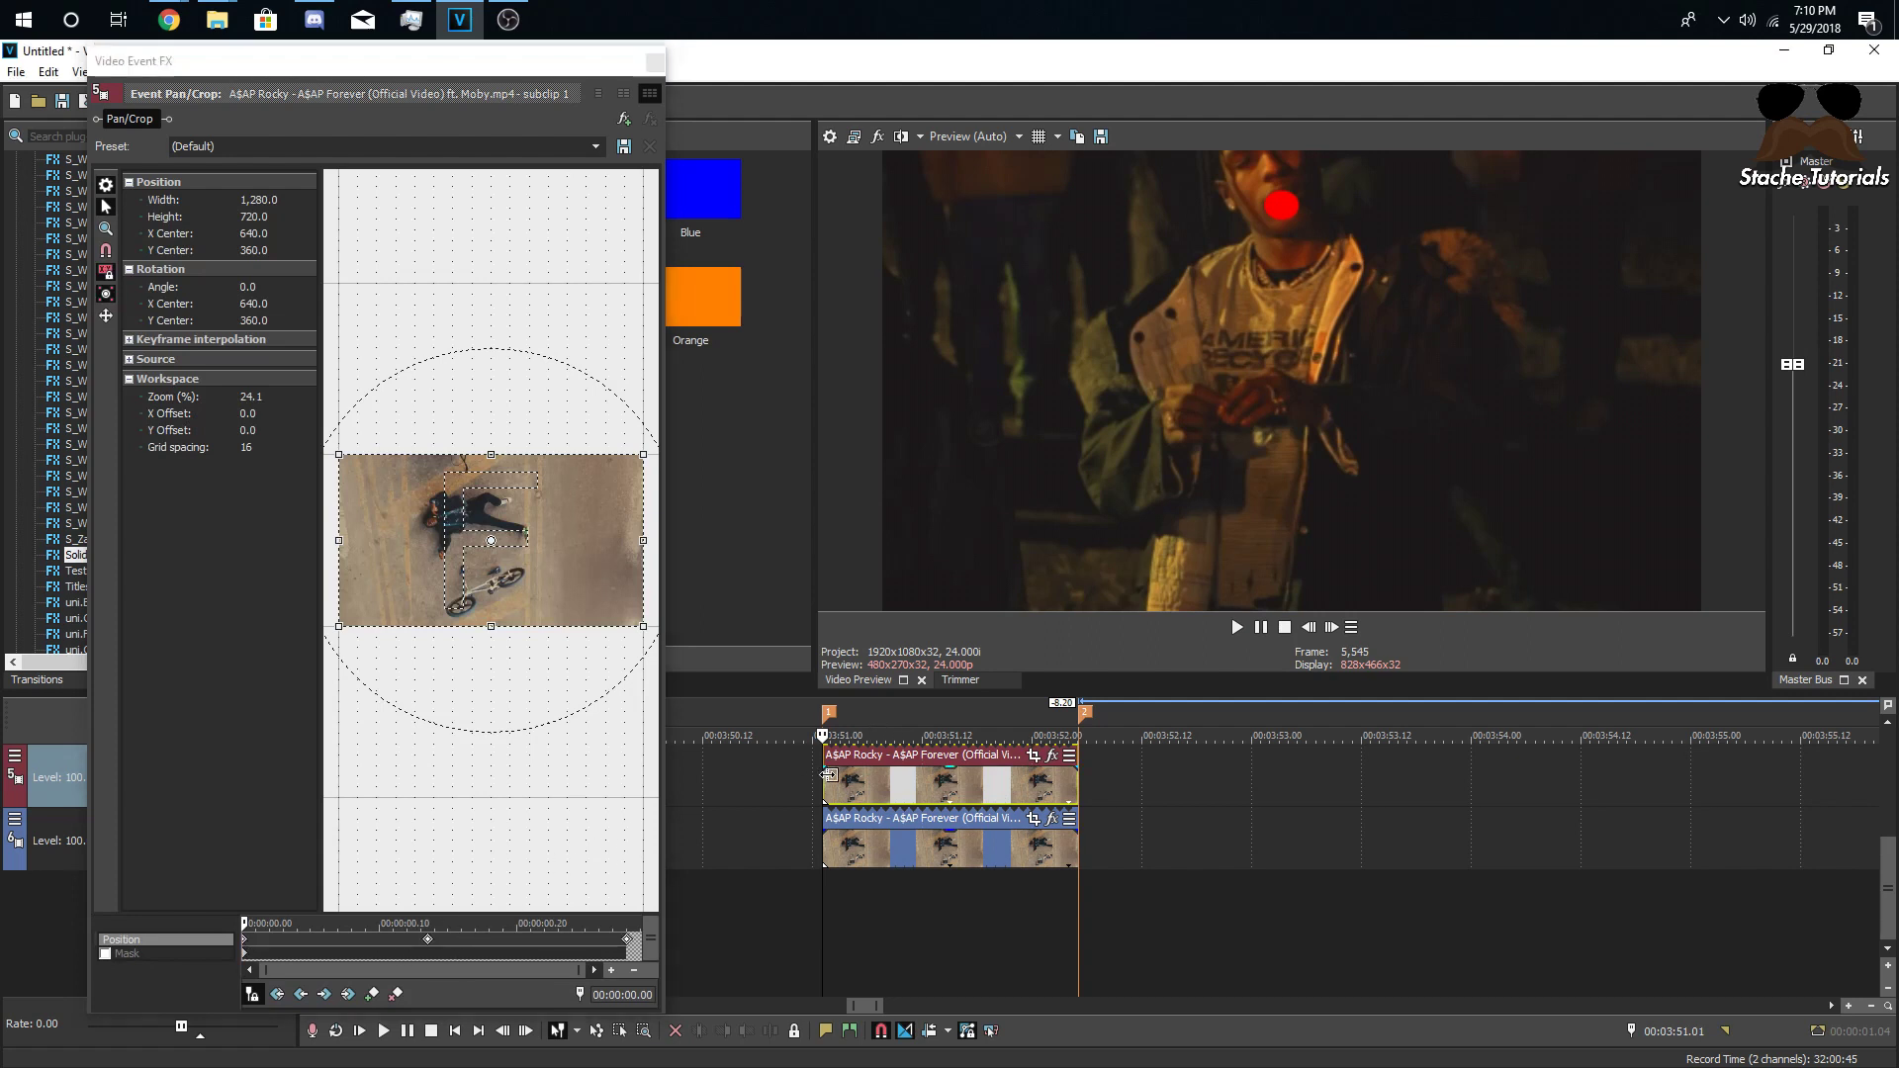
pyautogui.click(654, 62)
# - Play the transition from marker 1 to check the freeze frame's tracked motion
pyautogui.scroll(3, 793, 879)
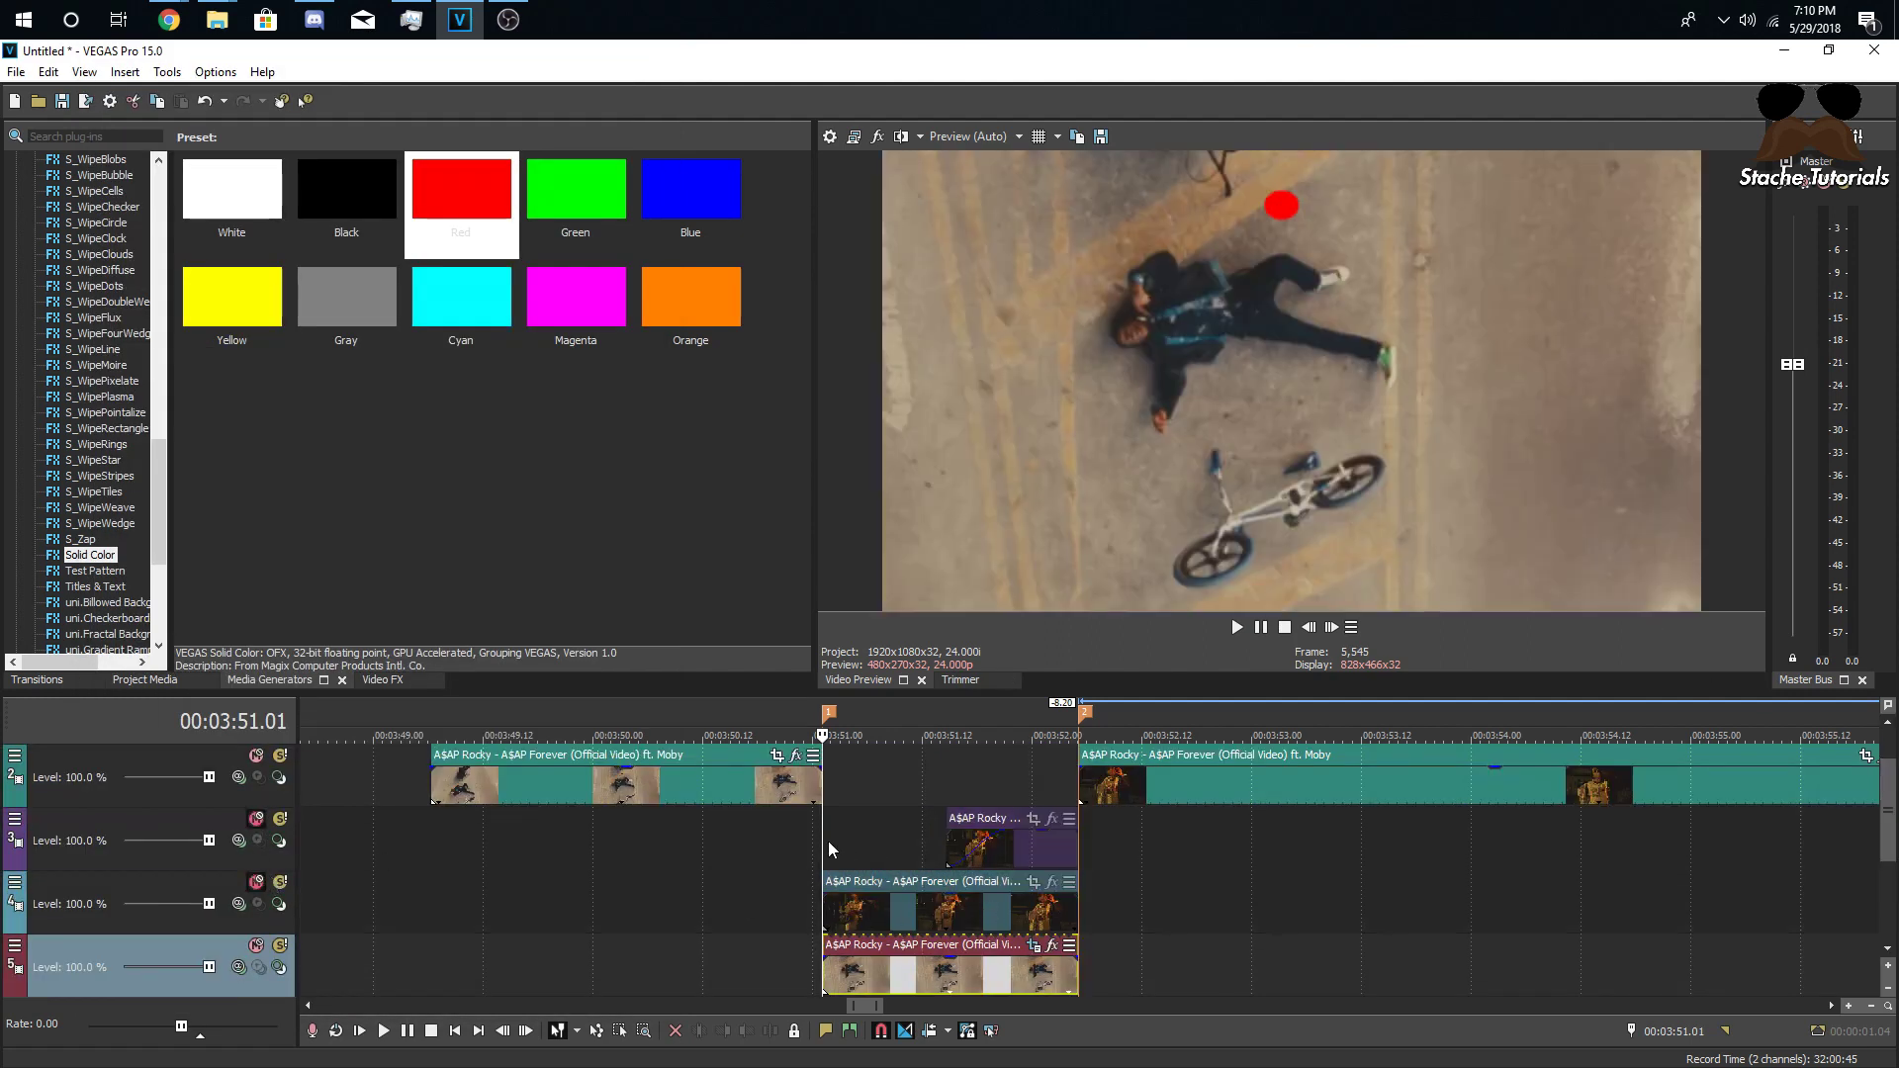
pyautogui.click(827, 841)
pyautogui.press('space')
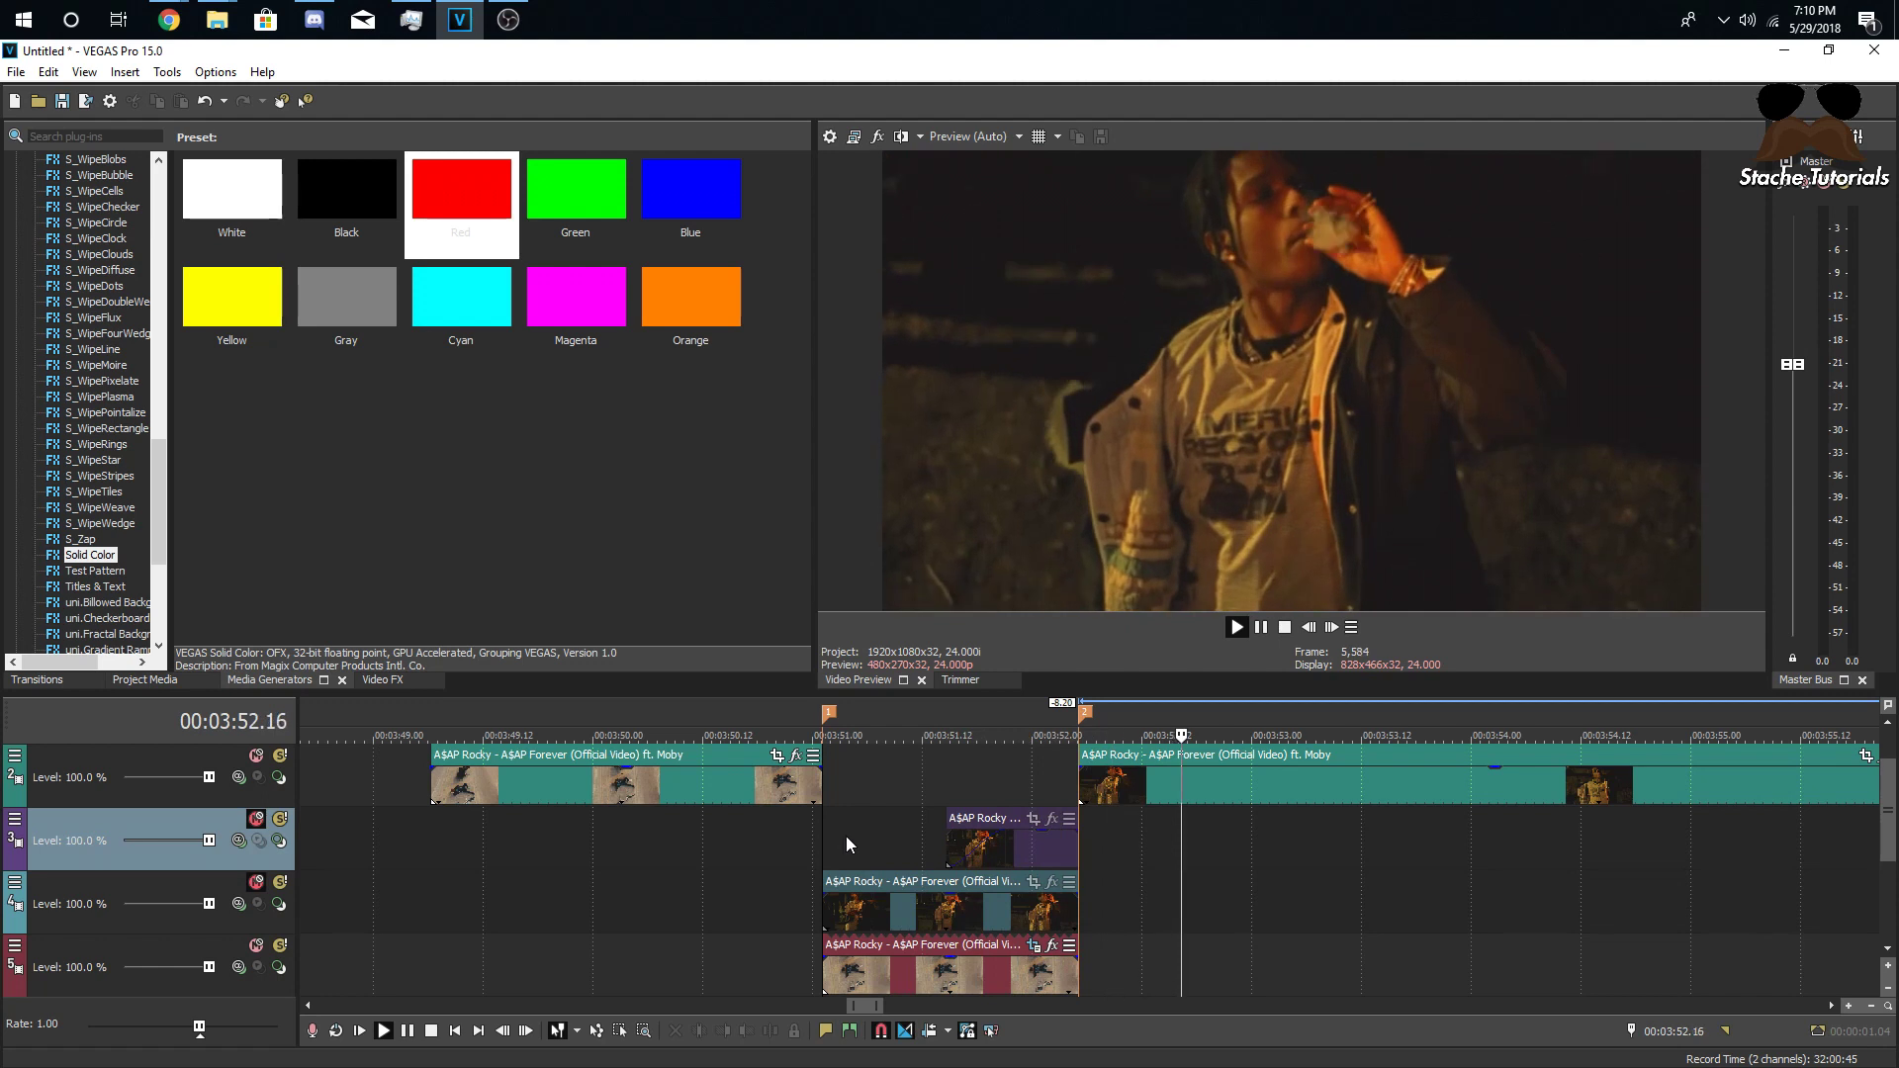
pyautogui.press('space')
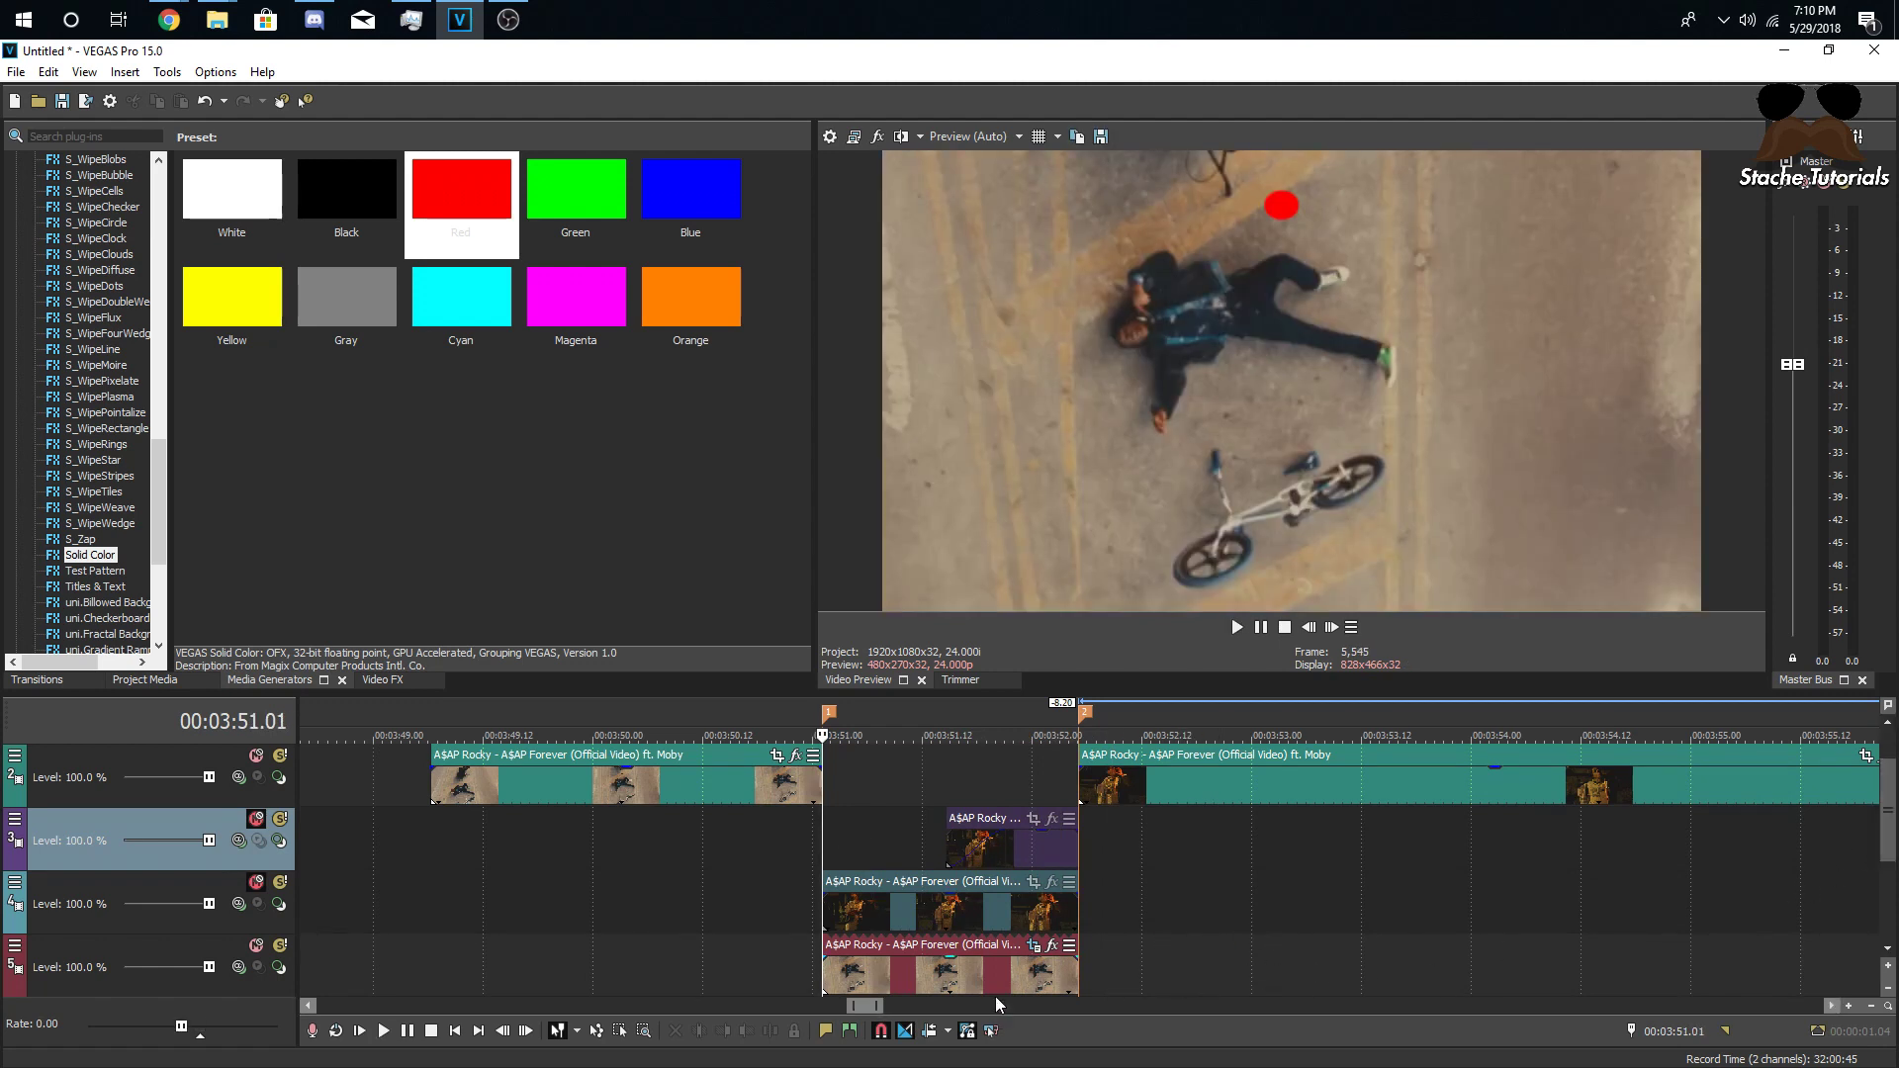
# - Delete the top track containing the red solid color event
pyautogui.moveTo(1888, 846); pyautogui.dragTo(1888, 818)
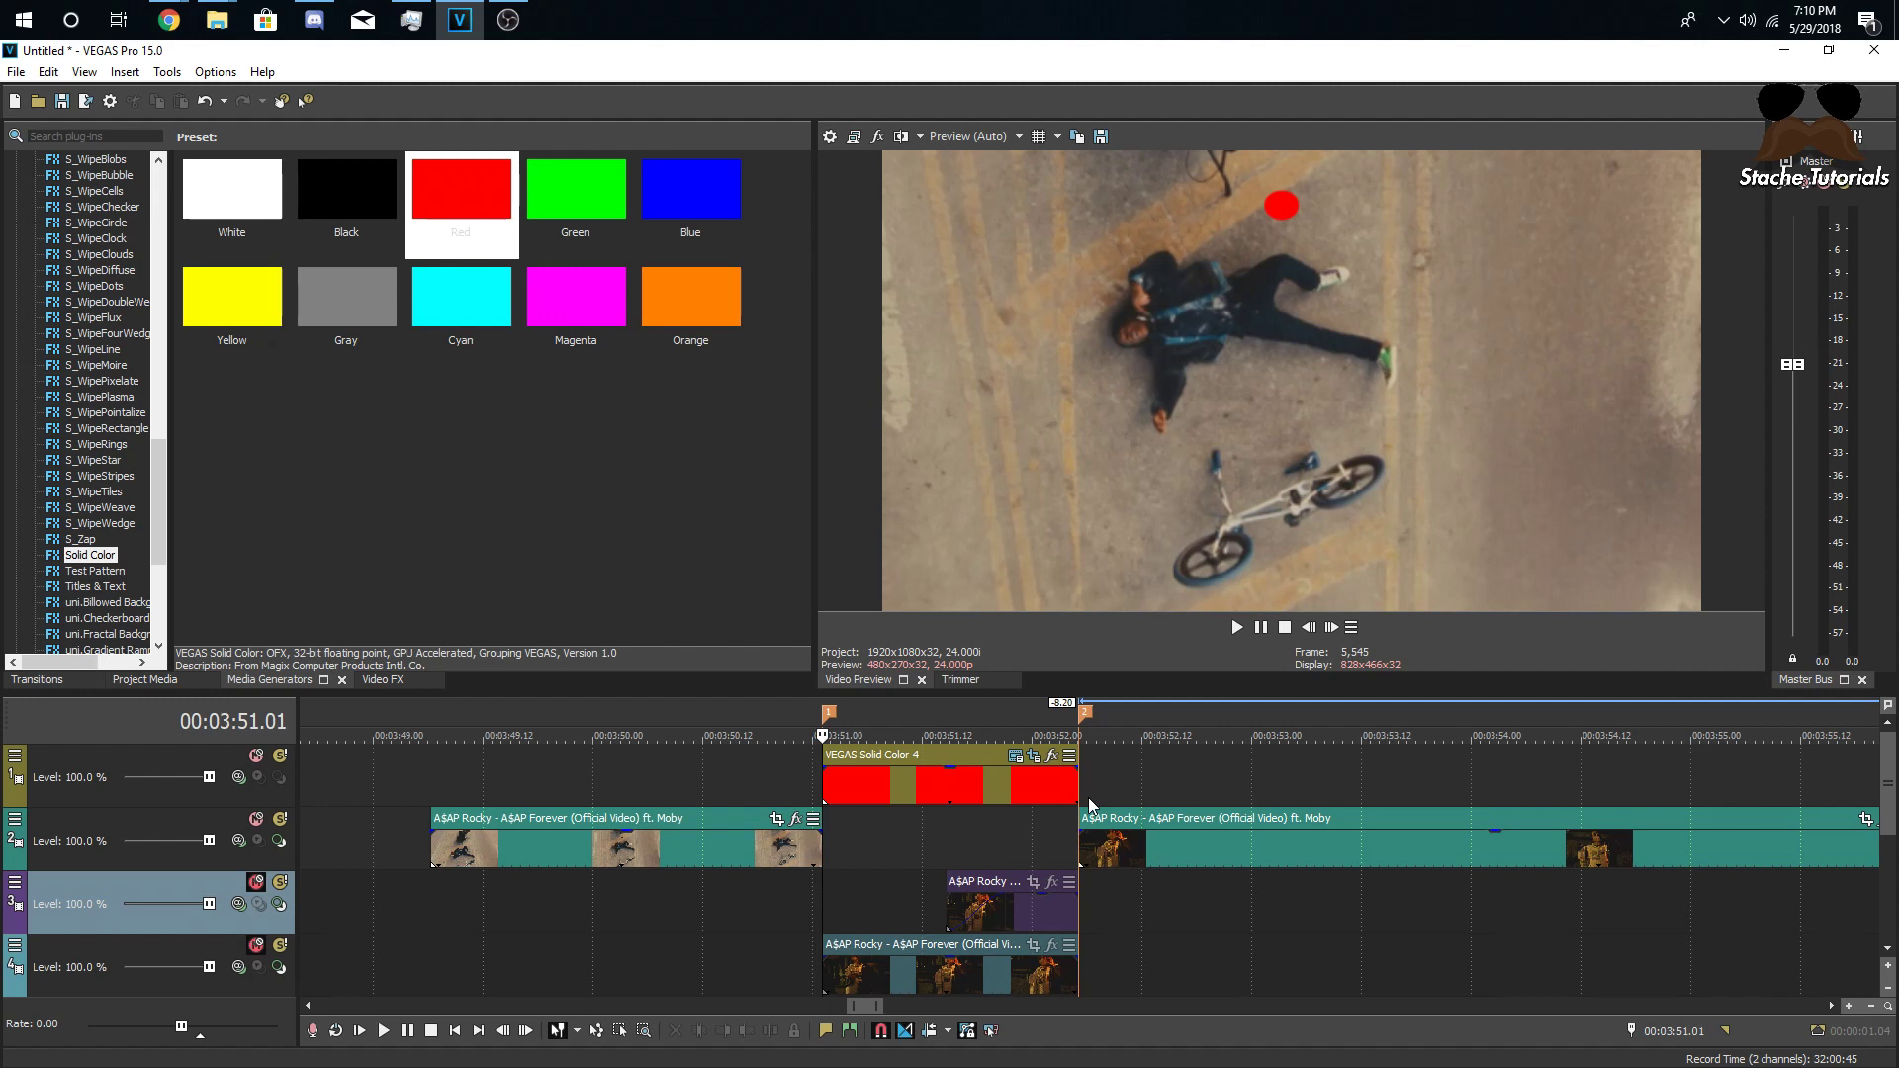
pyautogui.scroll(-2, 649, 763)
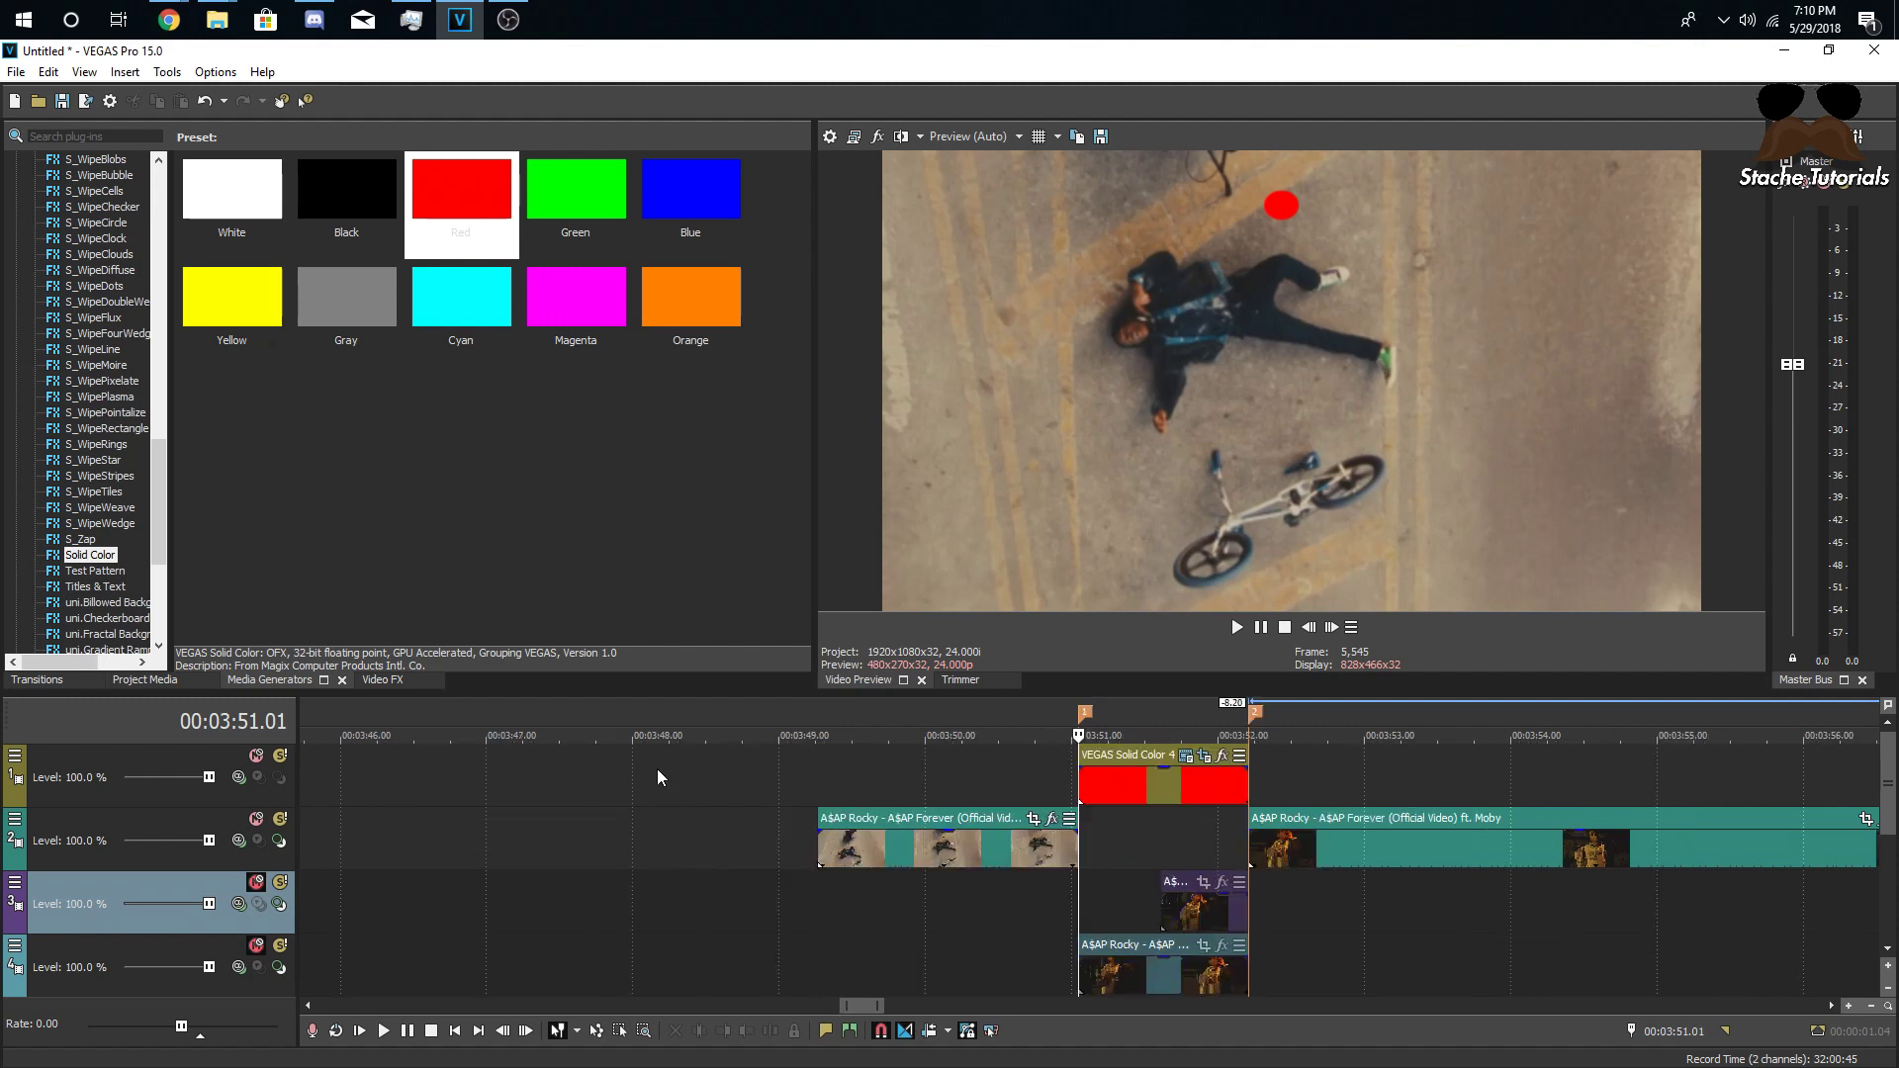
pyautogui.rightClick(774, 779)
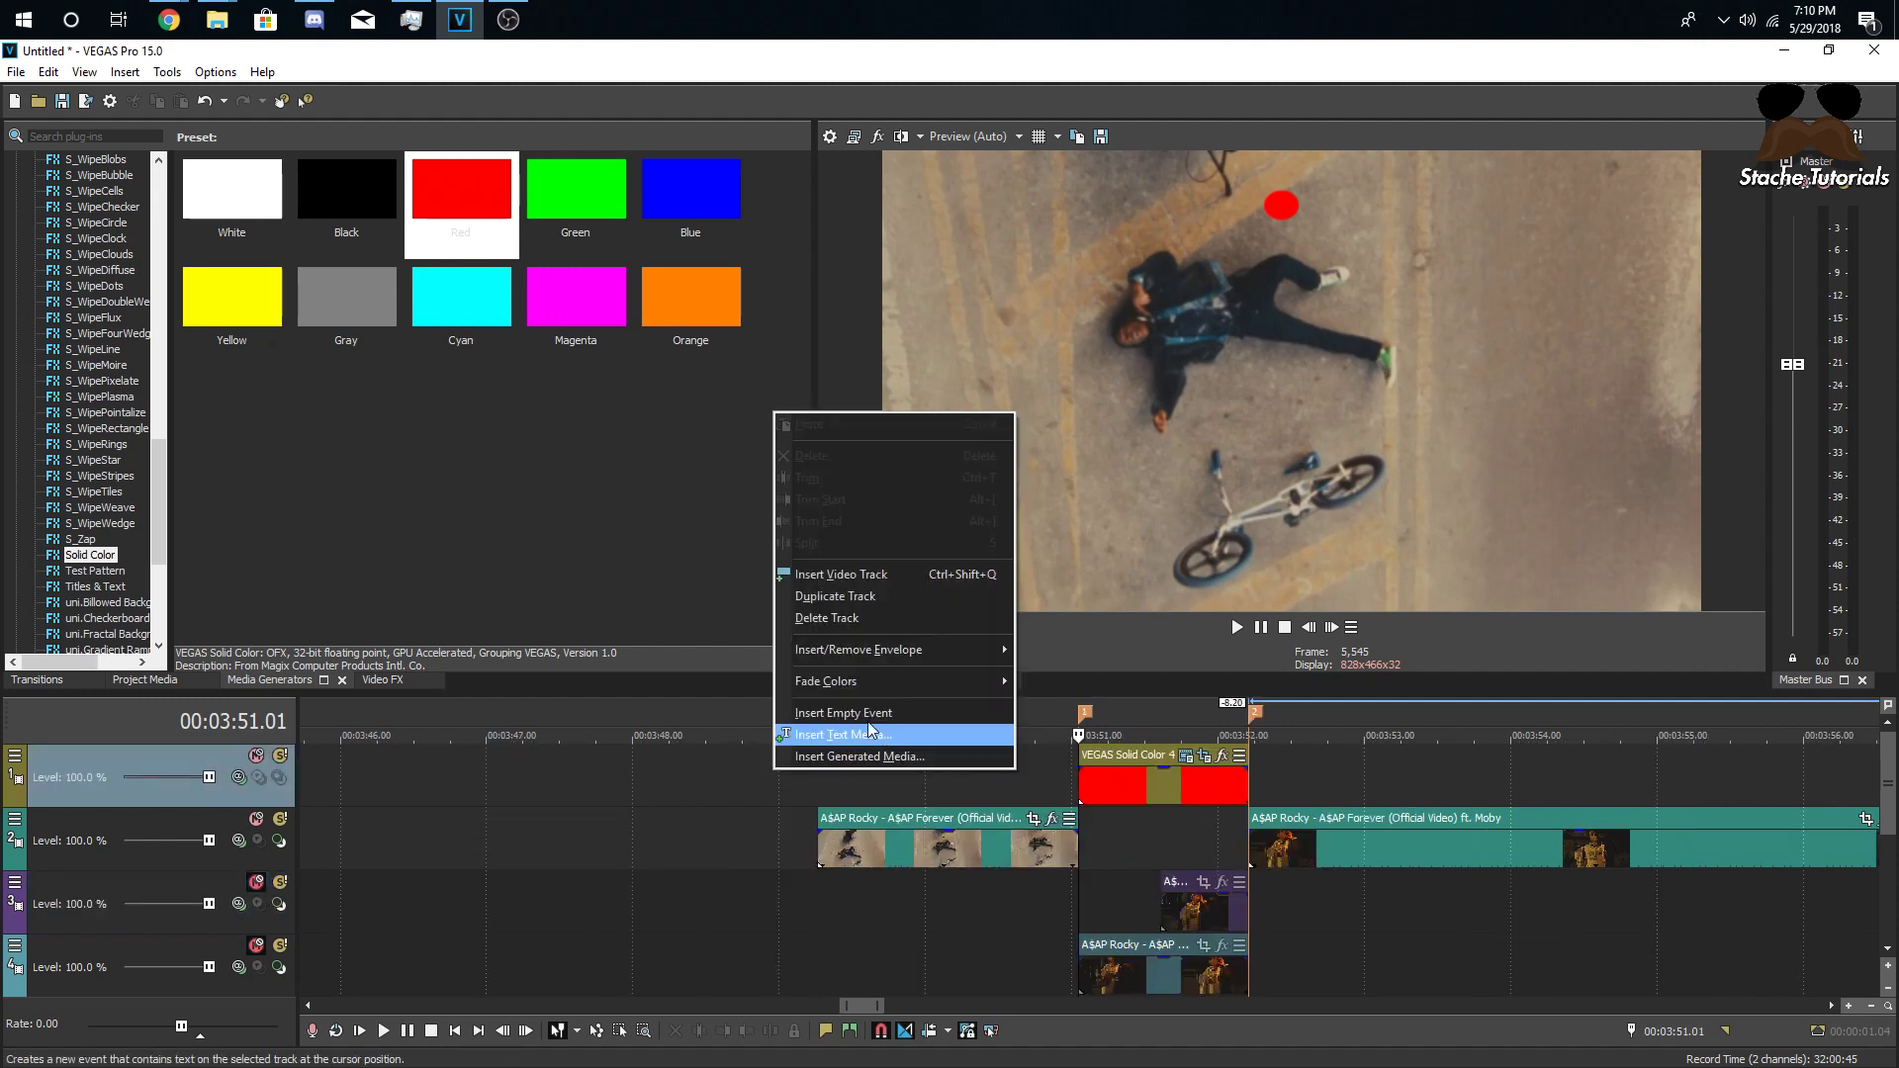
pyautogui.click(858, 619)
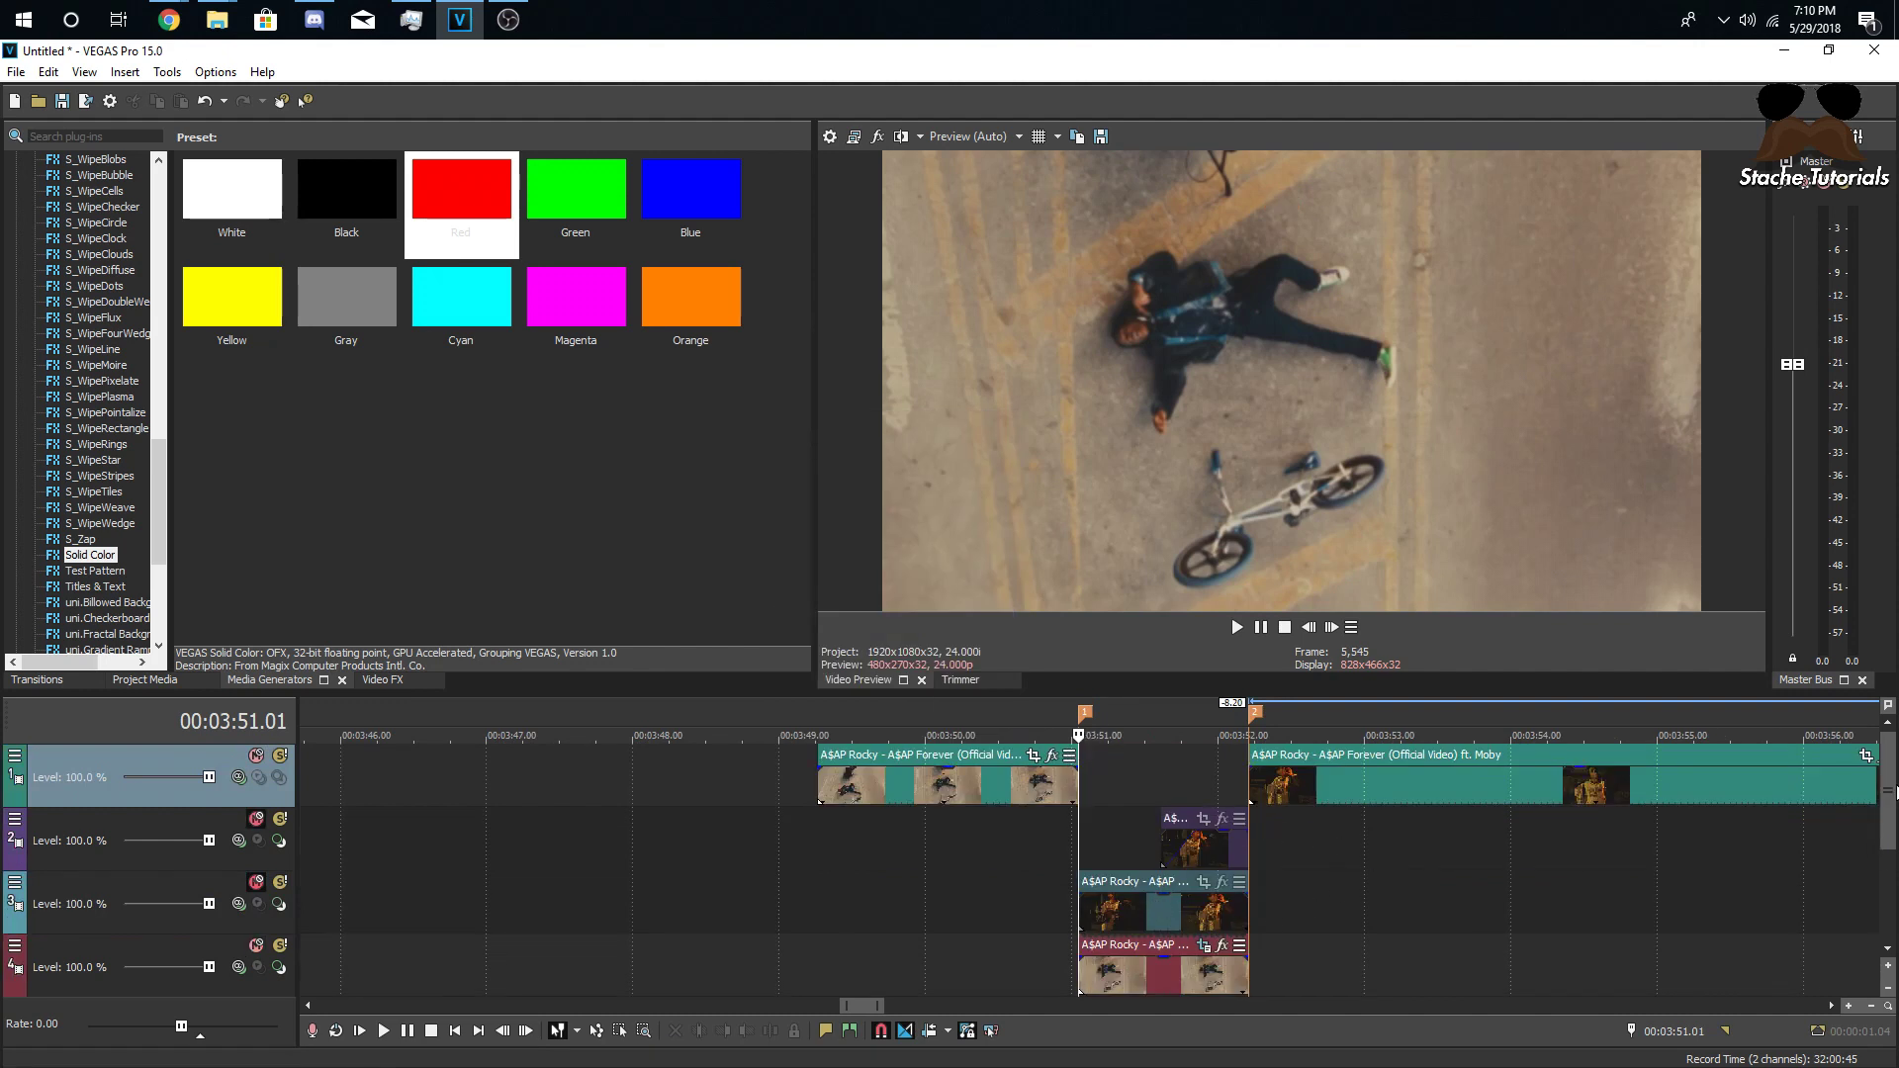
# - Set the composite mode of track 4, the upper freeze-frame track, to a custom VEGAS Displacement Map
pyautogui.click(1885, 871)
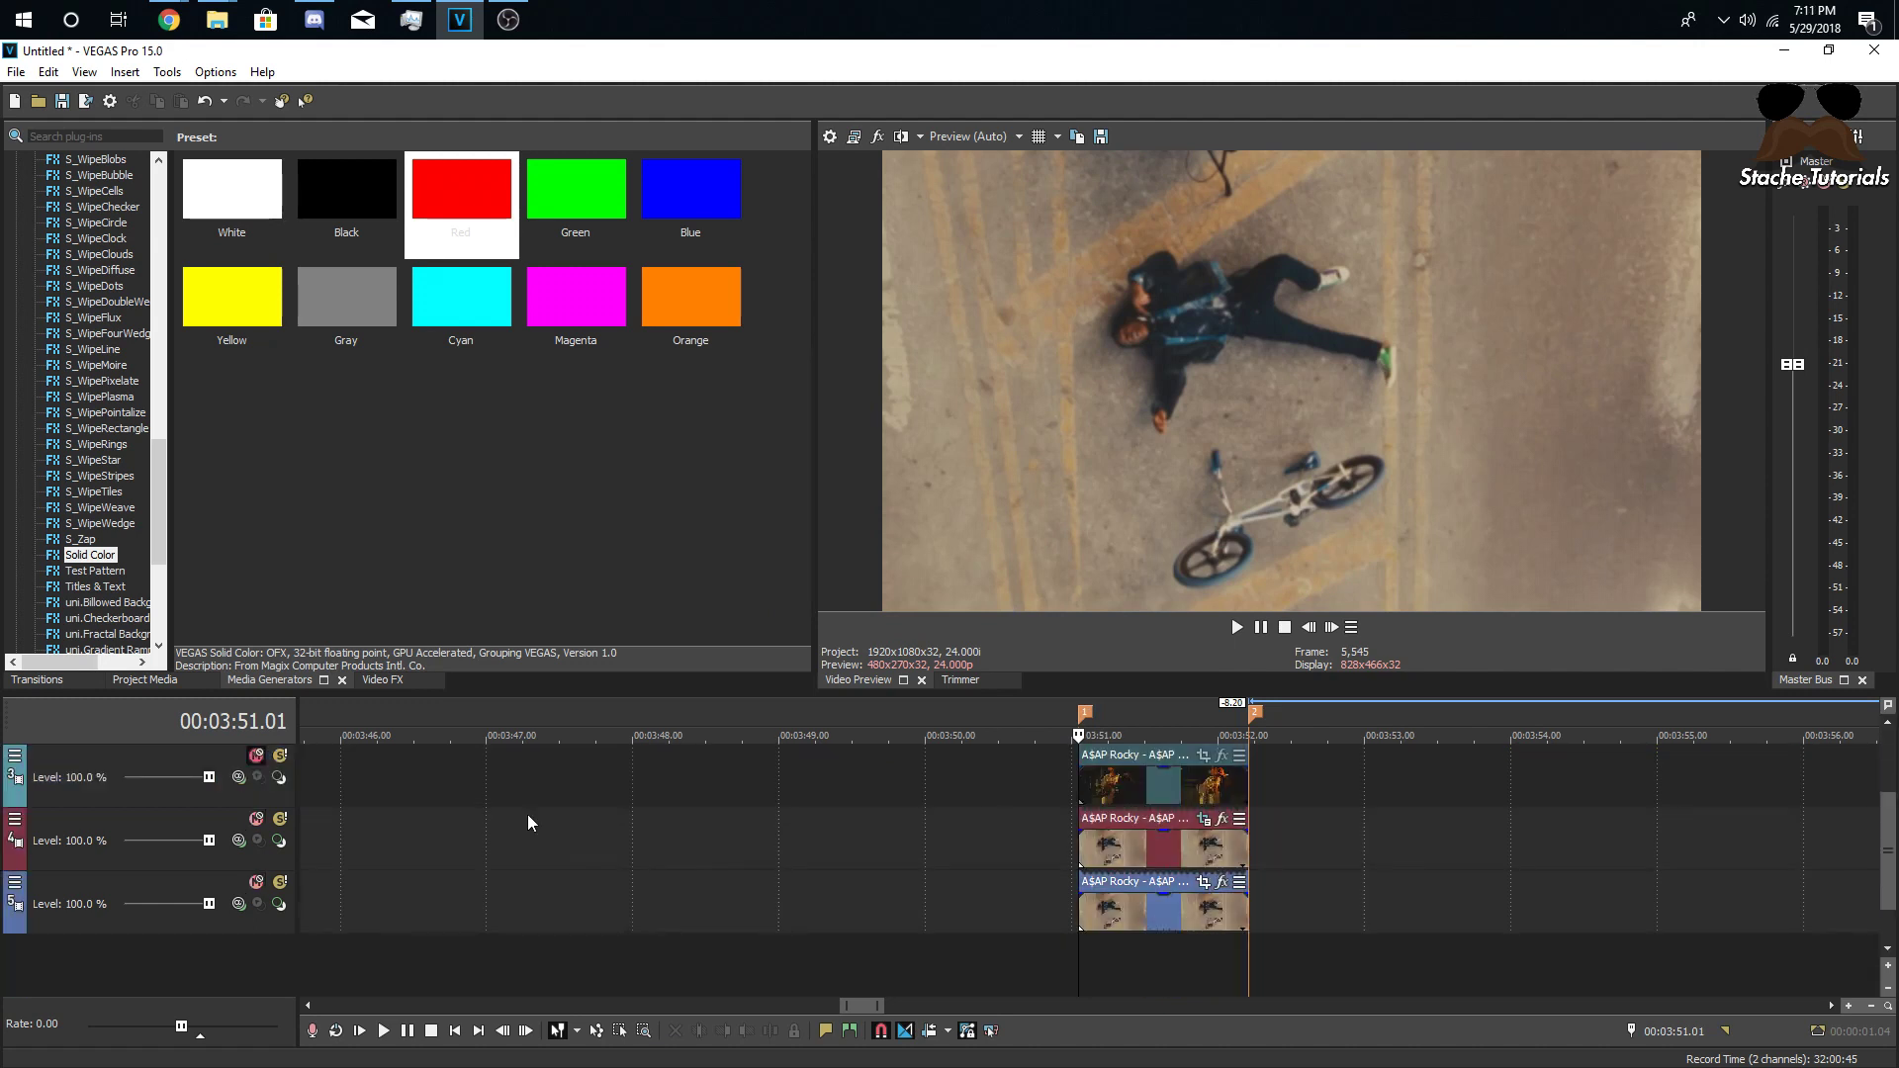
pyautogui.click(1097, 866)
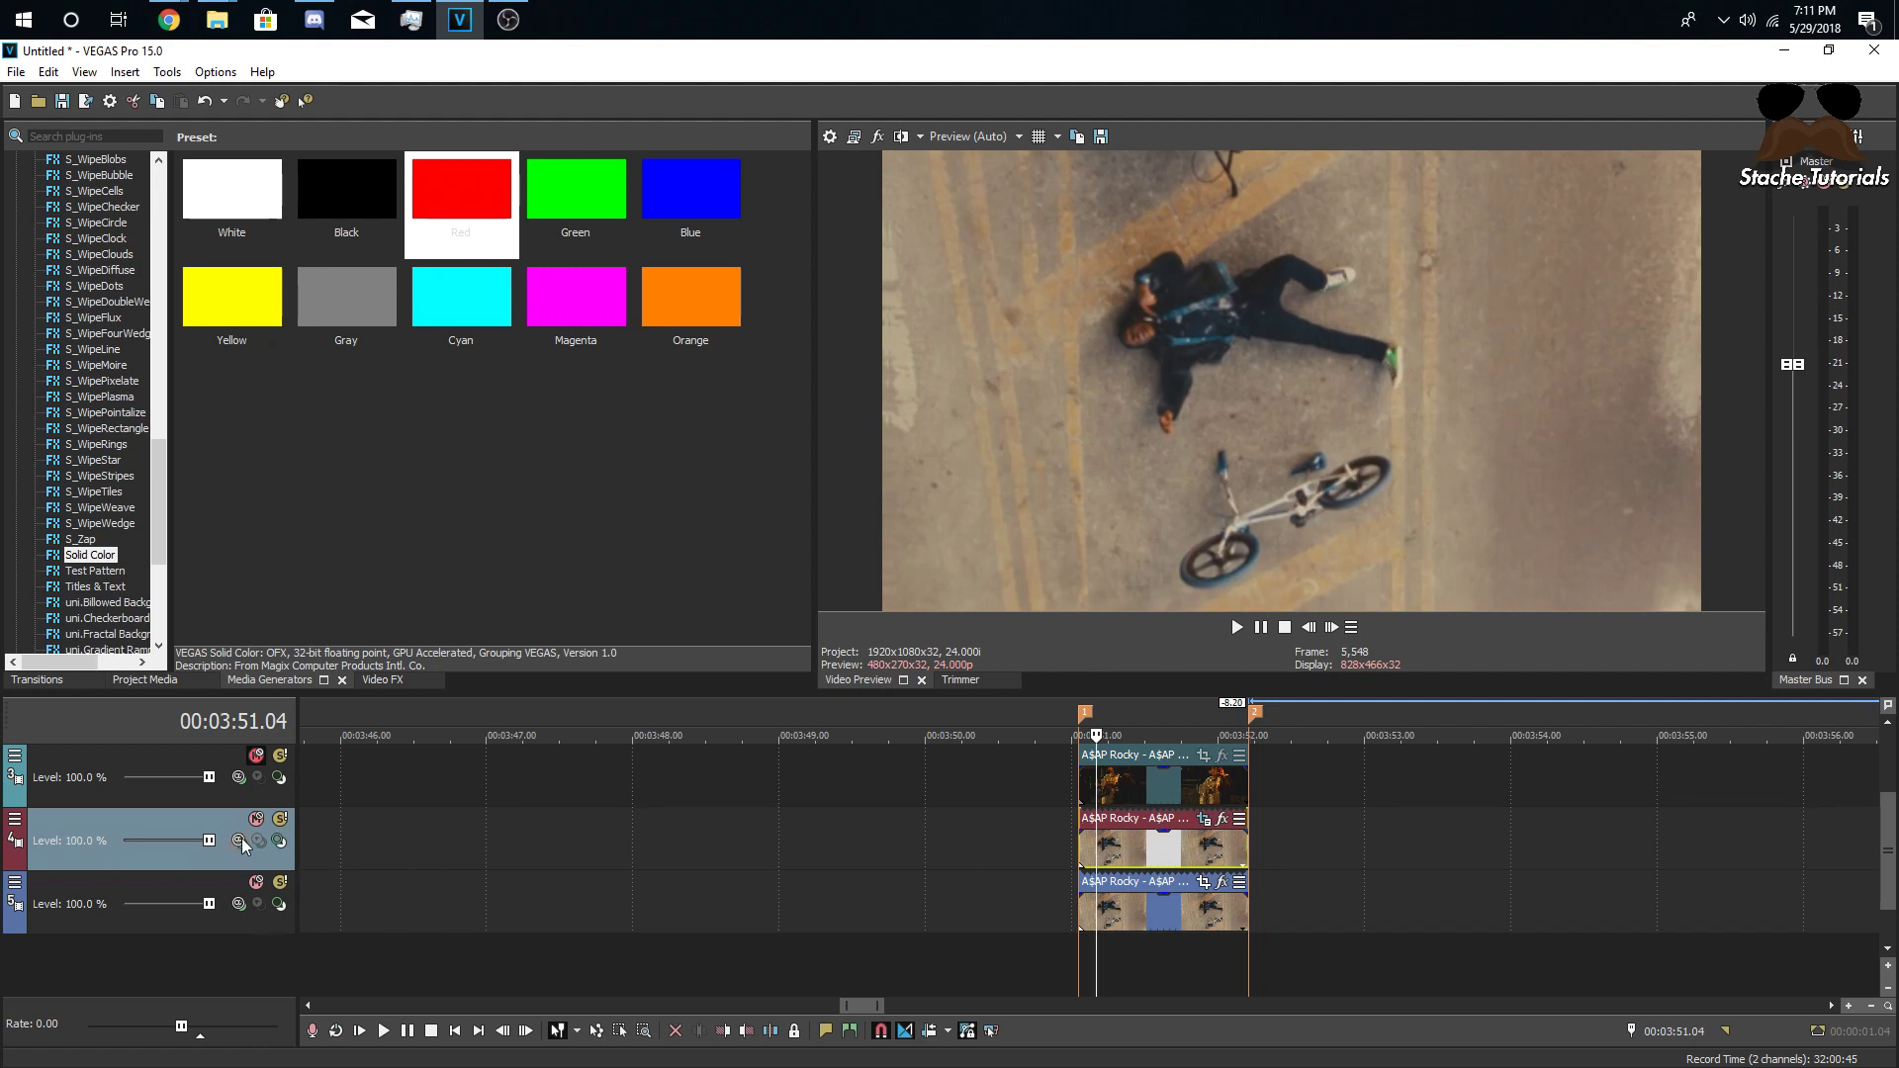
pyautogui.click(239, 840)
pyautogui.click(292, 535)
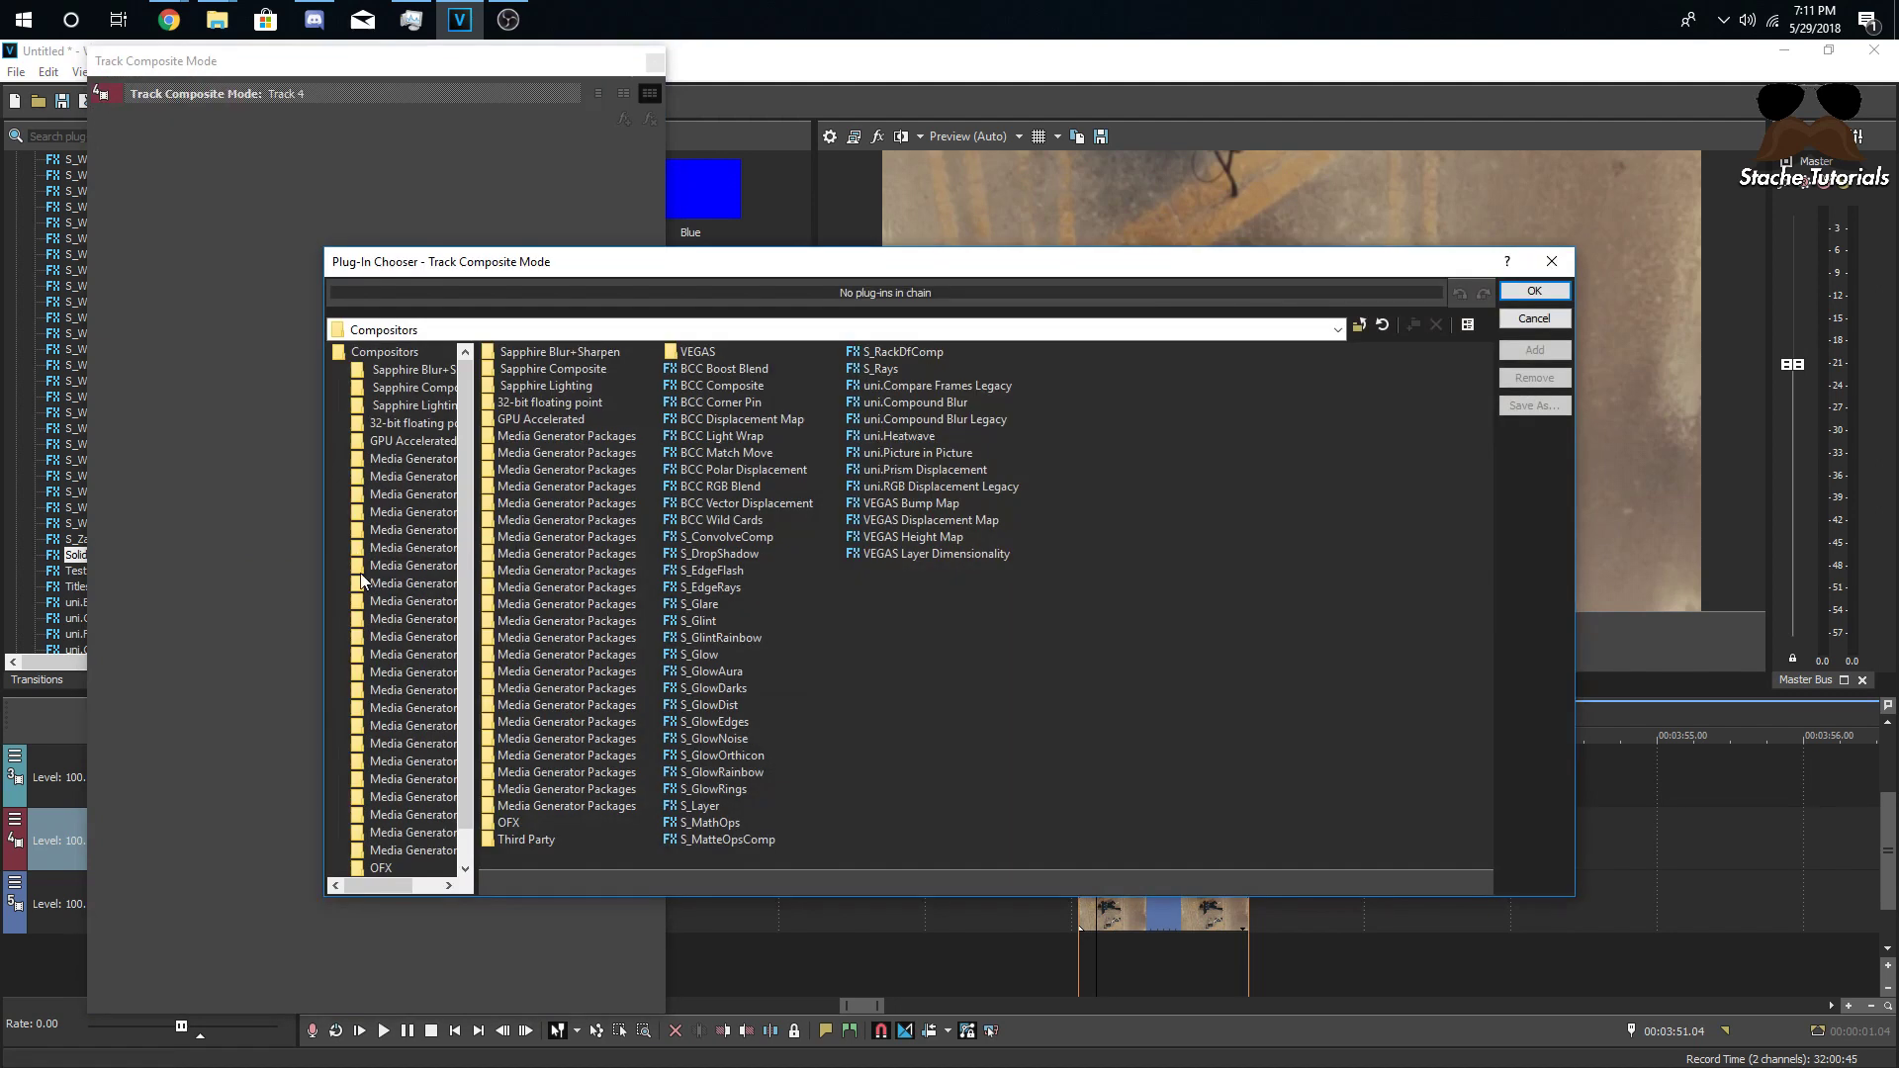
pyautogui.click(930, 520)
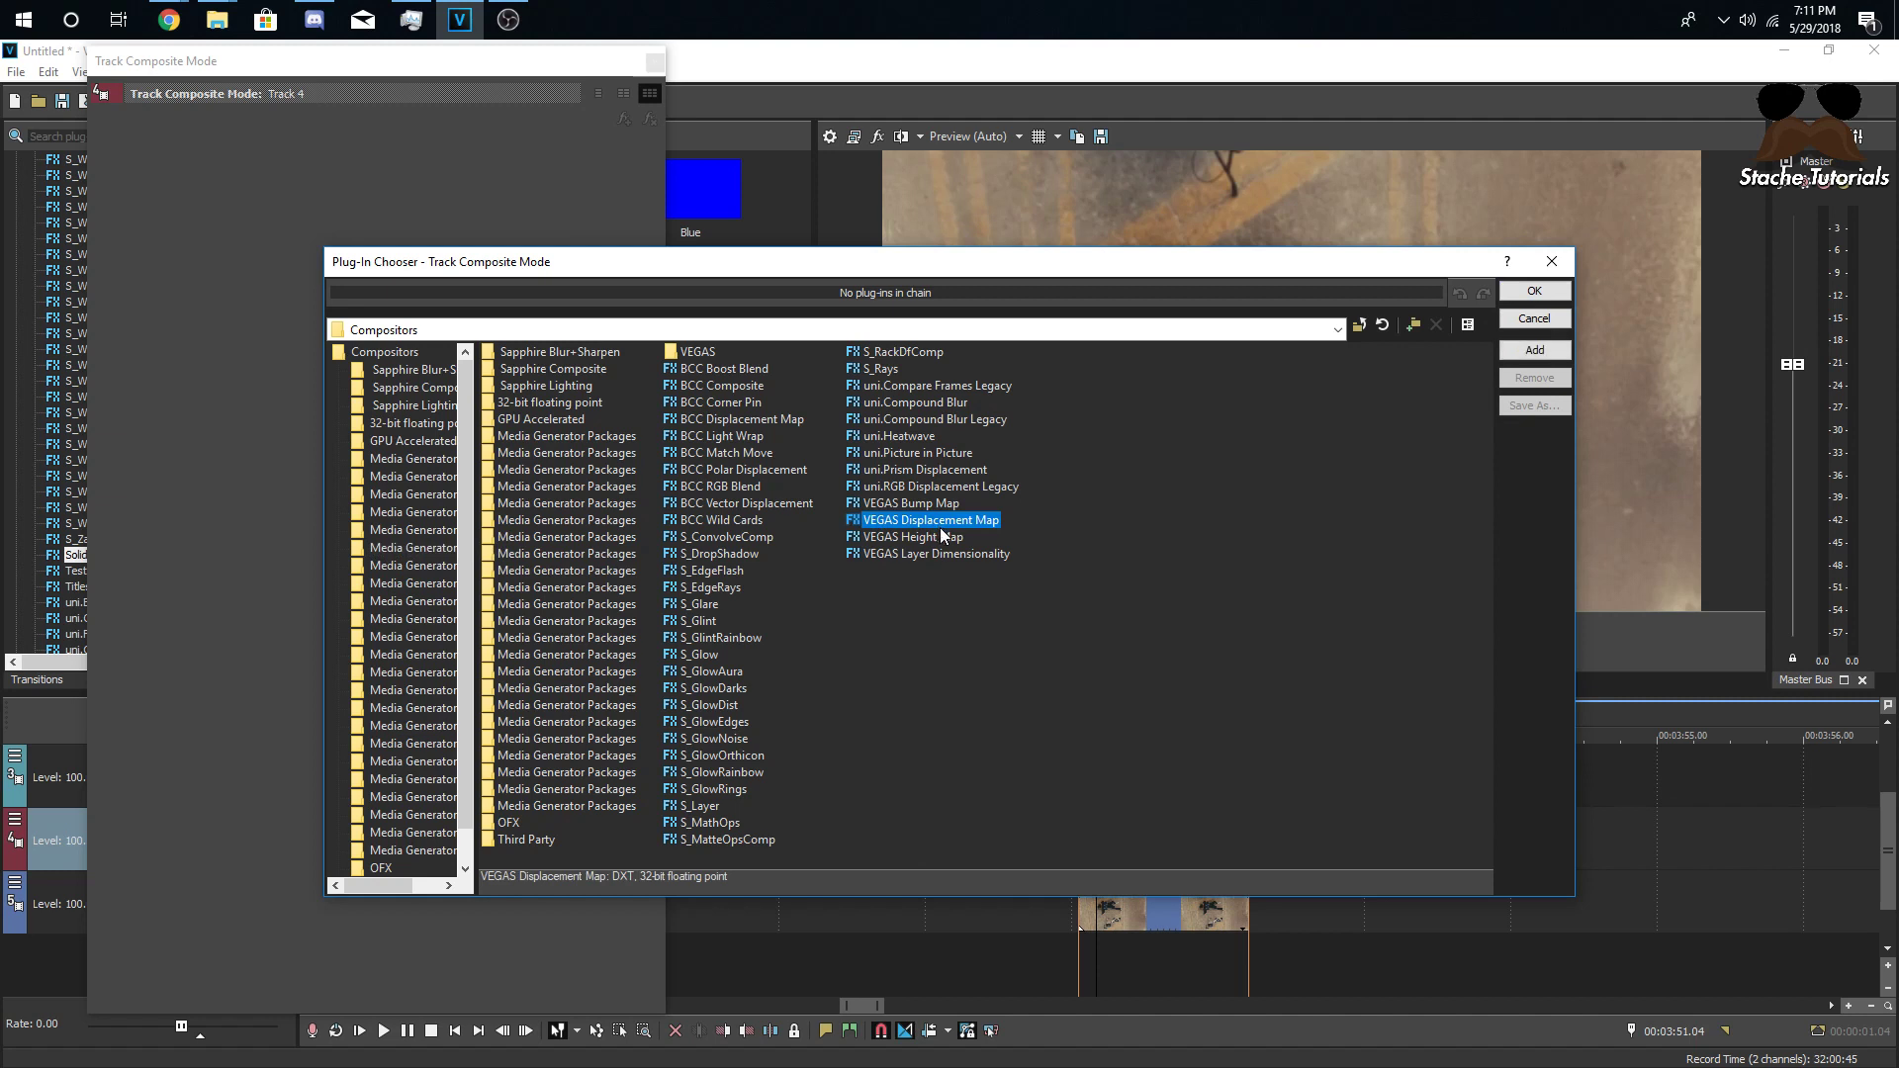
pyautogui.click(1547, 356)
pyautogui.click(1533, 291)
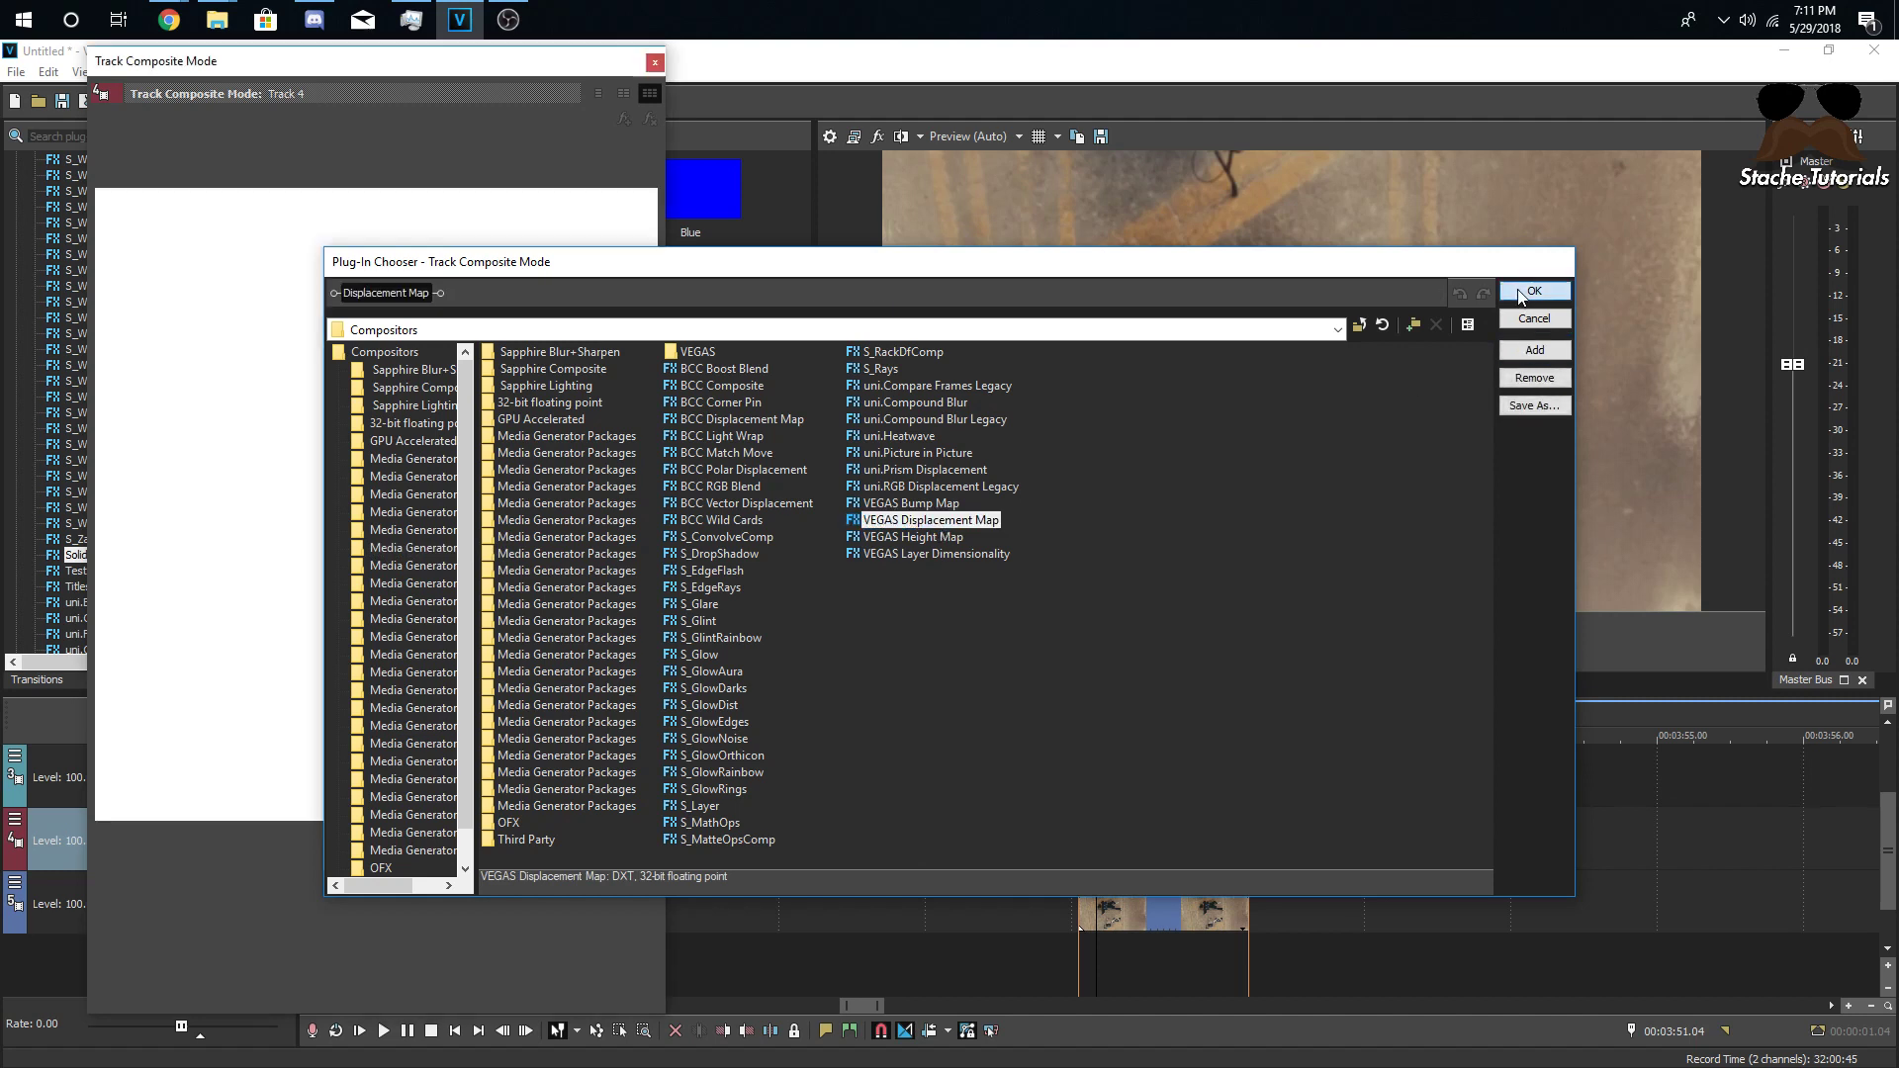
# - At marker 1, keyframe track 4's Displacement Map with horizontal and vertical scale at 0.000
pyautogui.click(1083, 851)
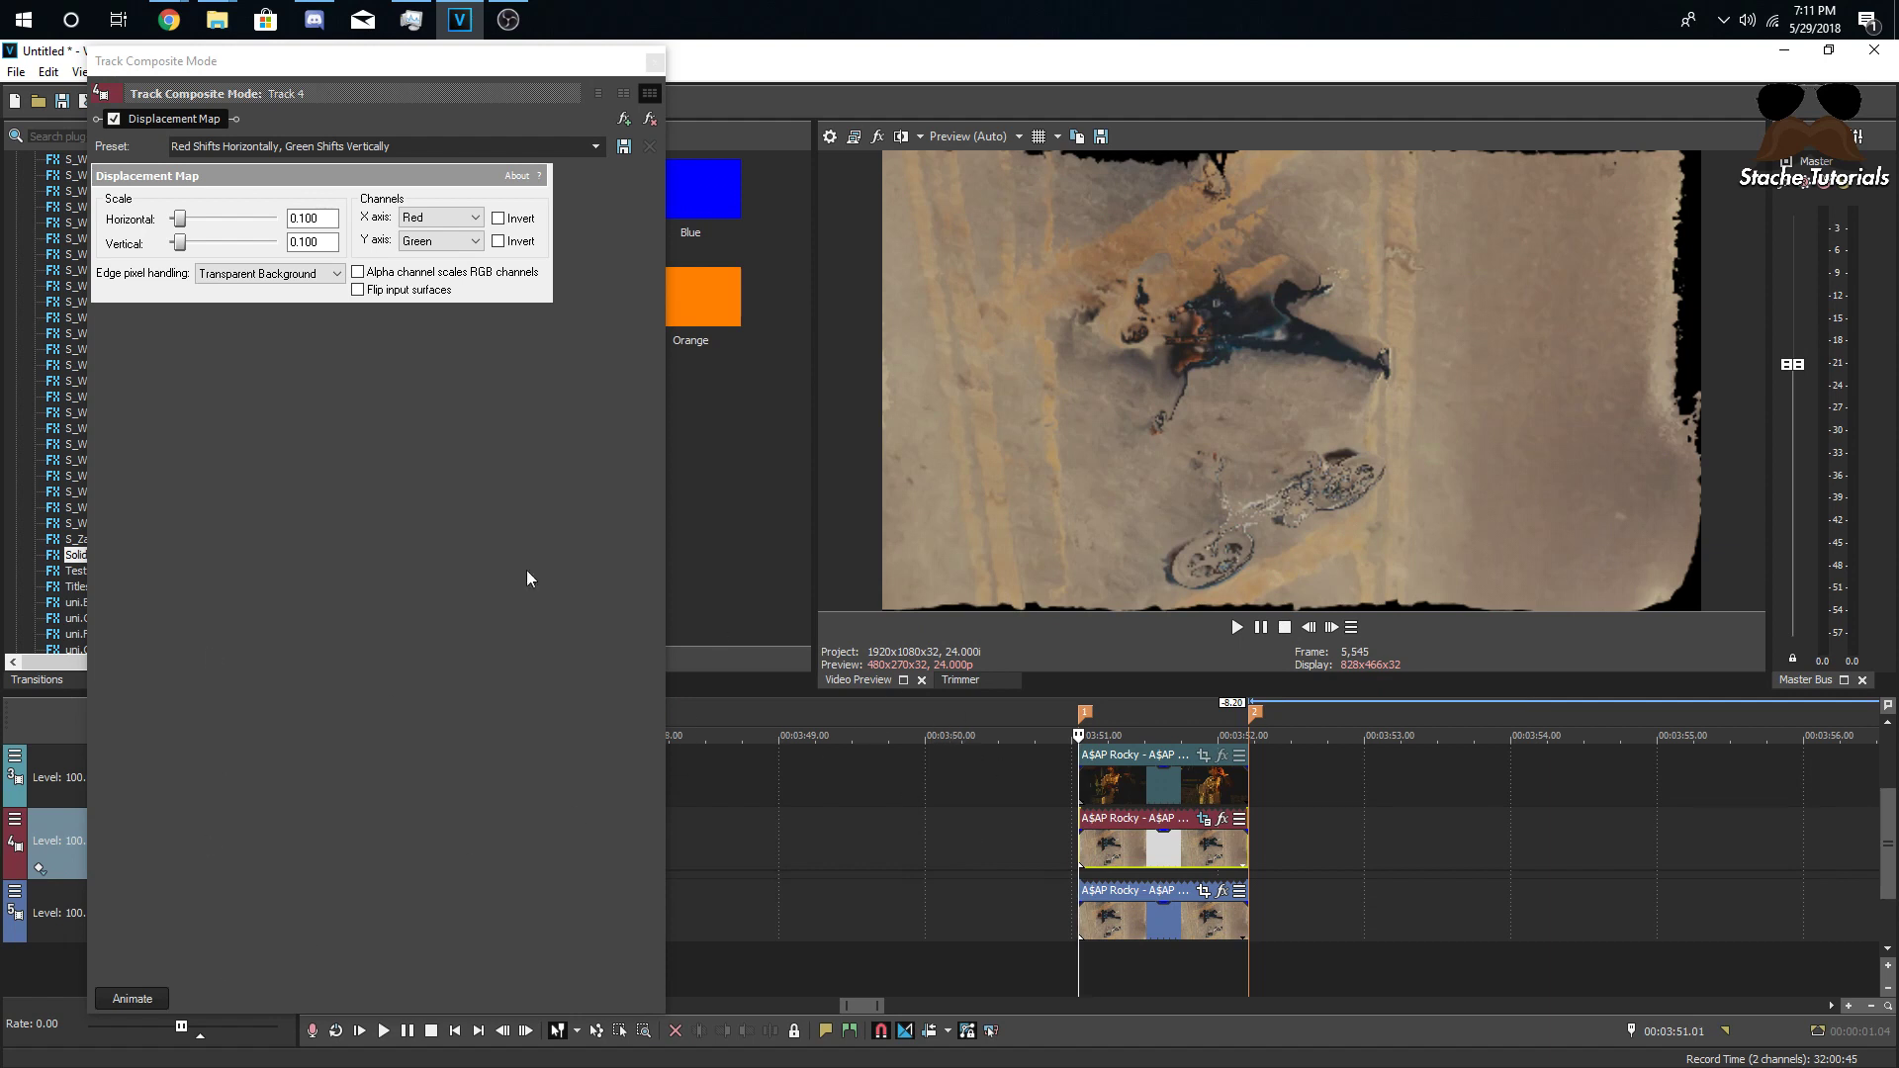
pyautogui.click(134, 993)
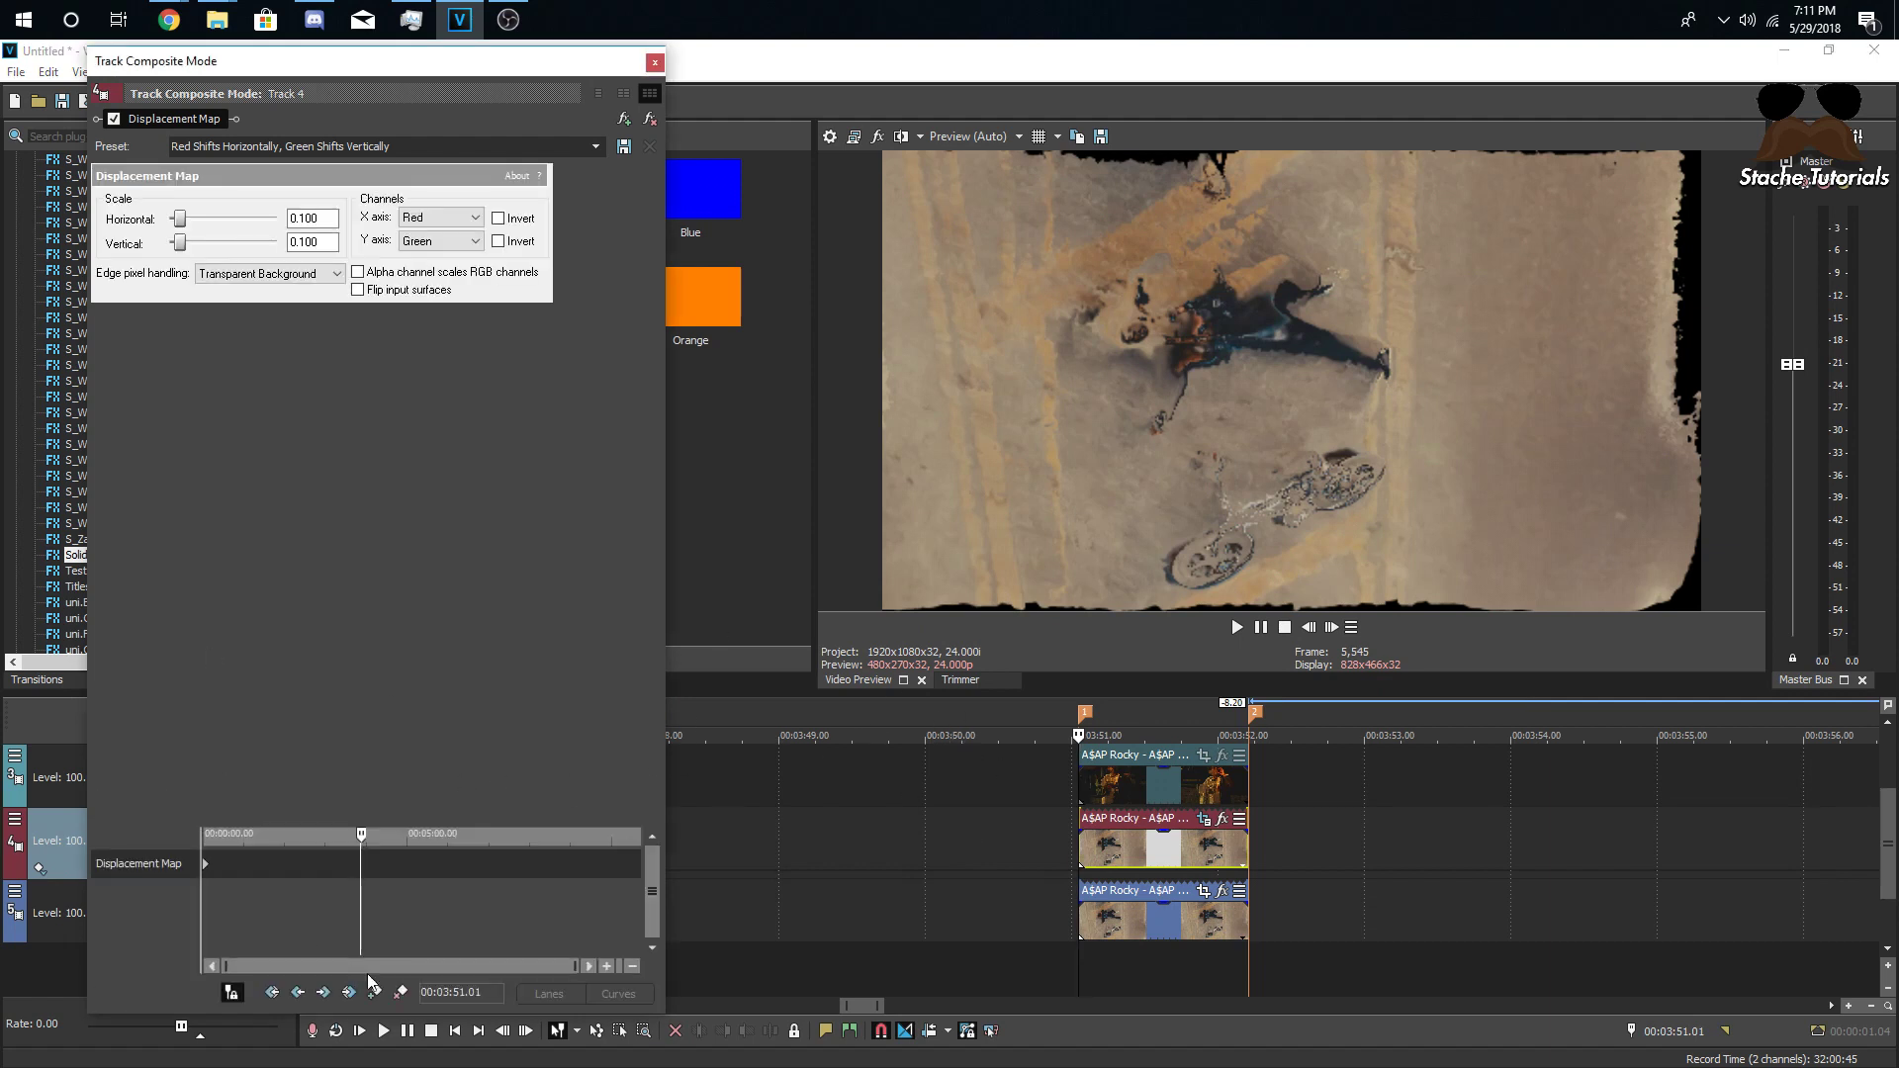
pyautogui.moveTo(181, 225); pyautogui.dragTo(168, 242)
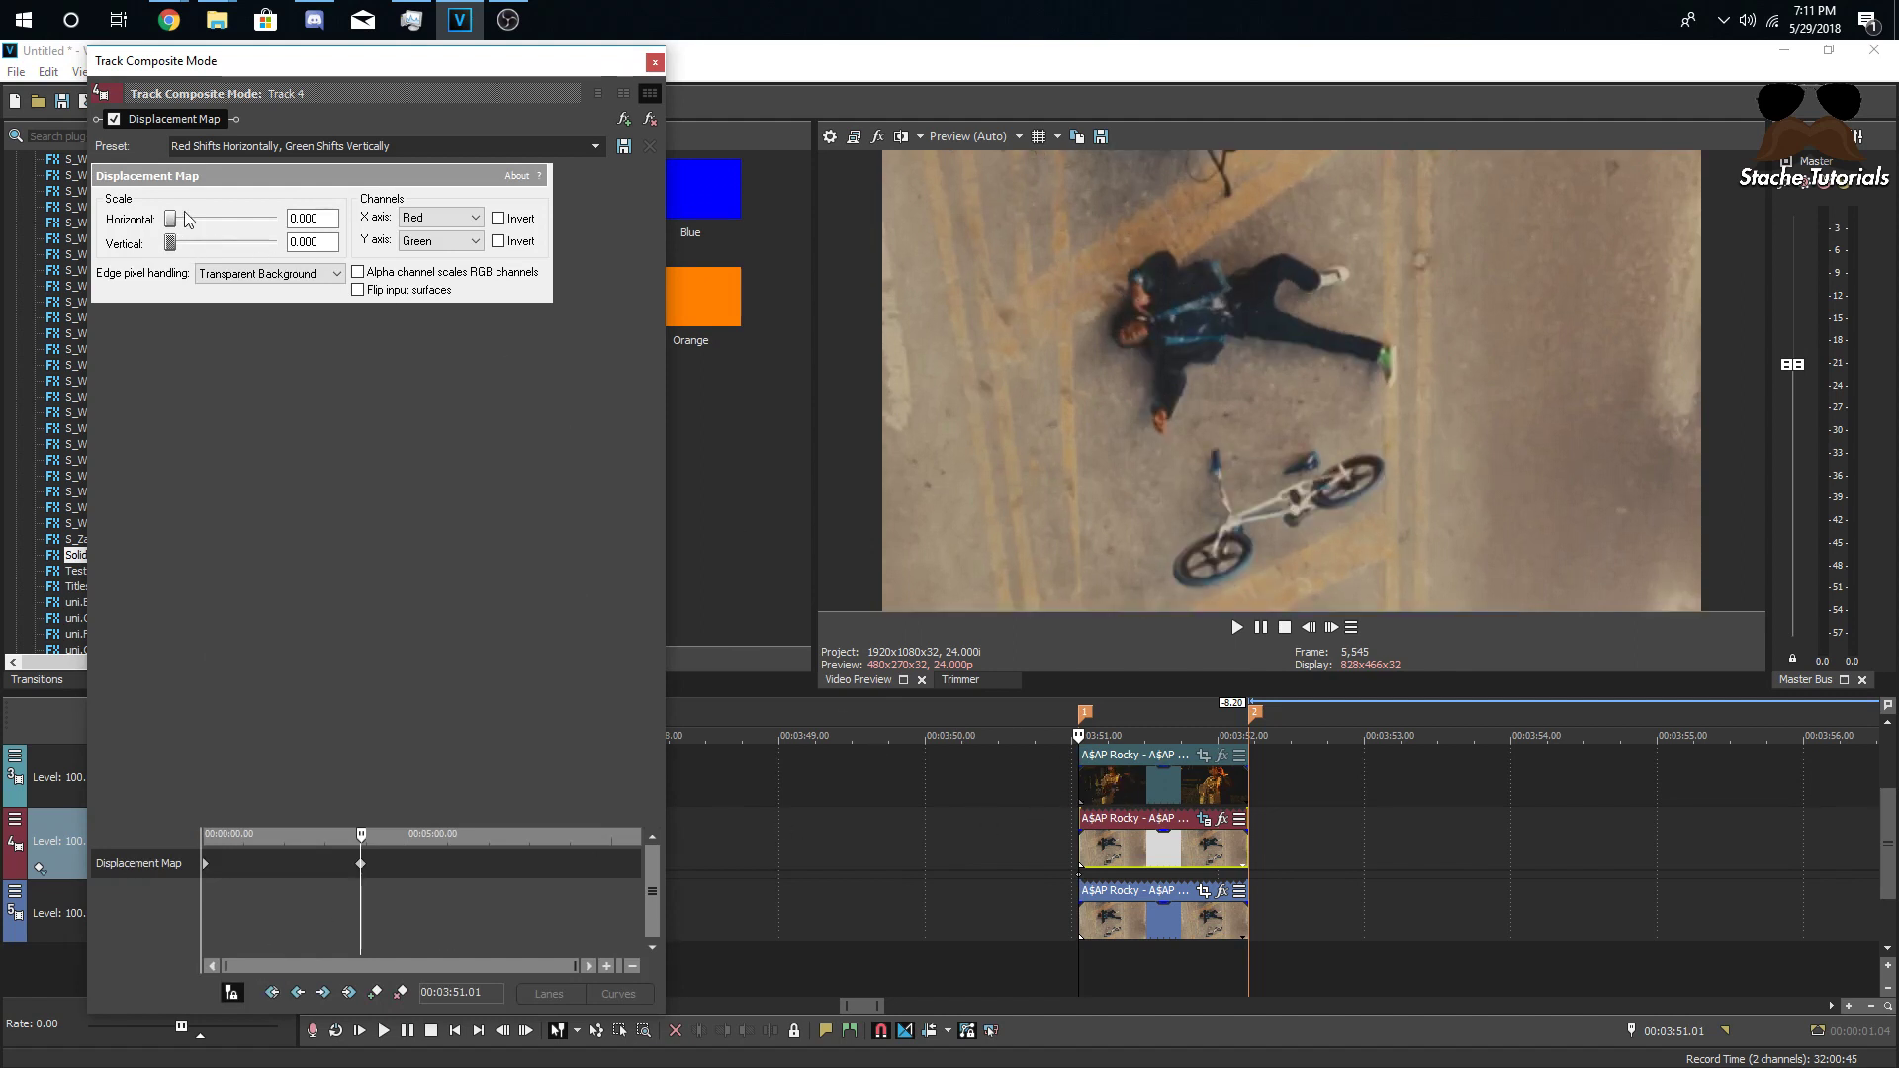
# - At marker 2, set track 4's Displacement Map scale to 0.028 horizontal and 0.037 vertical
pyautogui.click(1246, 853)
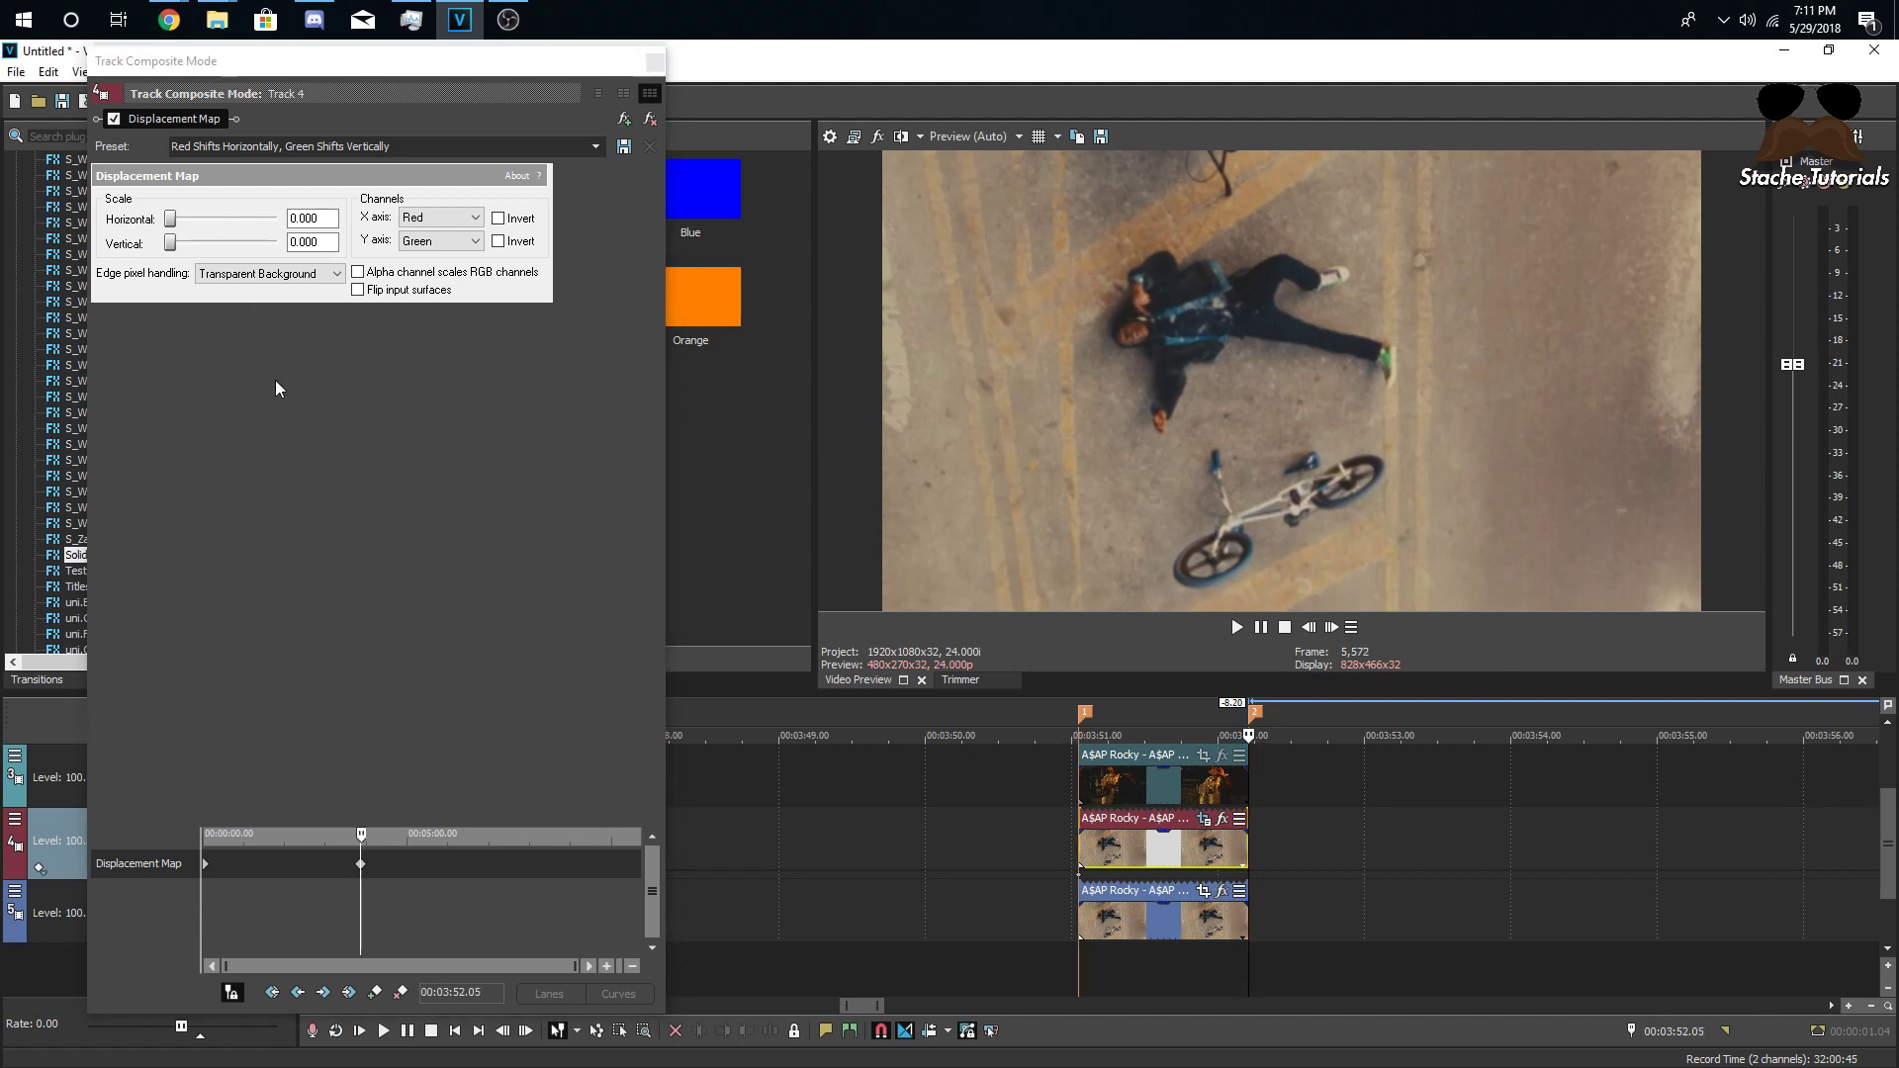
pyautogui.moveTo(170, 222); pyautogui.dragTo(176, 244)
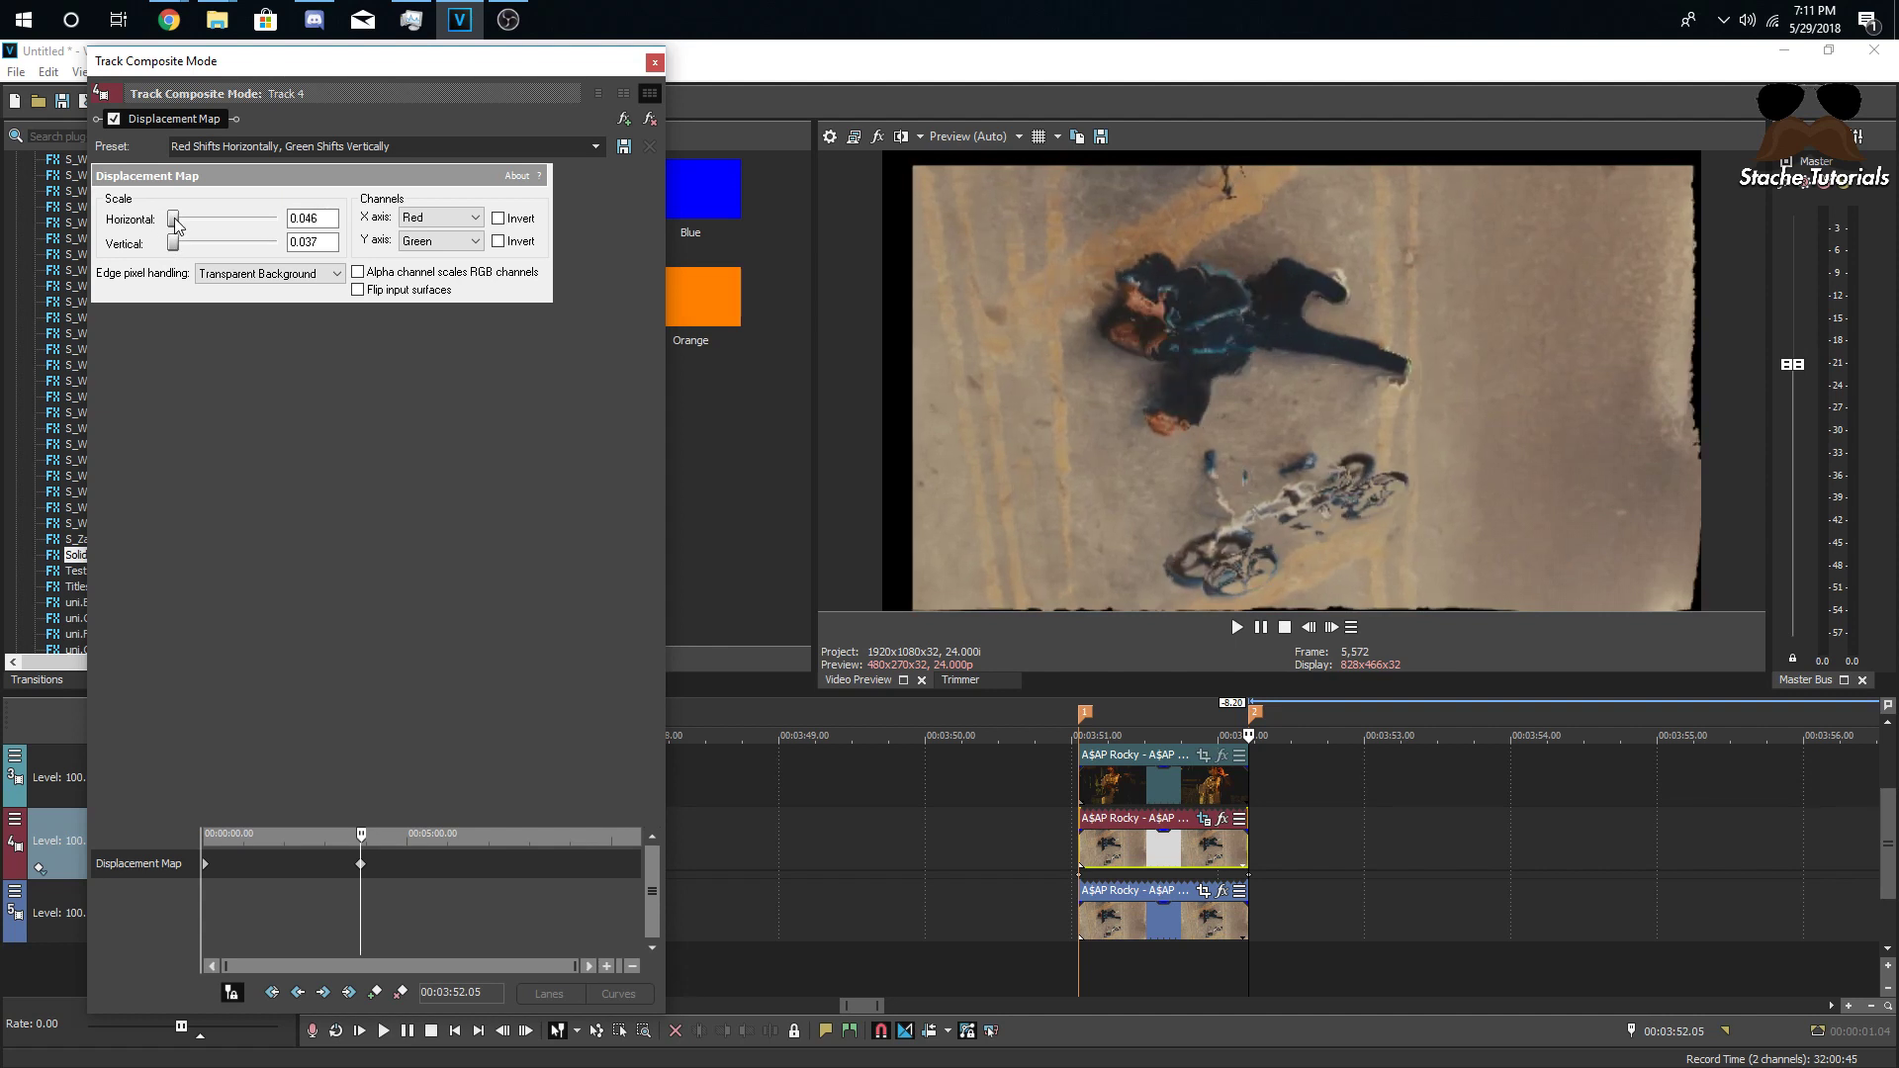
pyautogui.moveTo(172, 229)
pyautogui.mouseDown()
pyautogui.moveTo(178, 247)
pyautogui.moveTo(179, 228)
pyautogui.mouseUp()
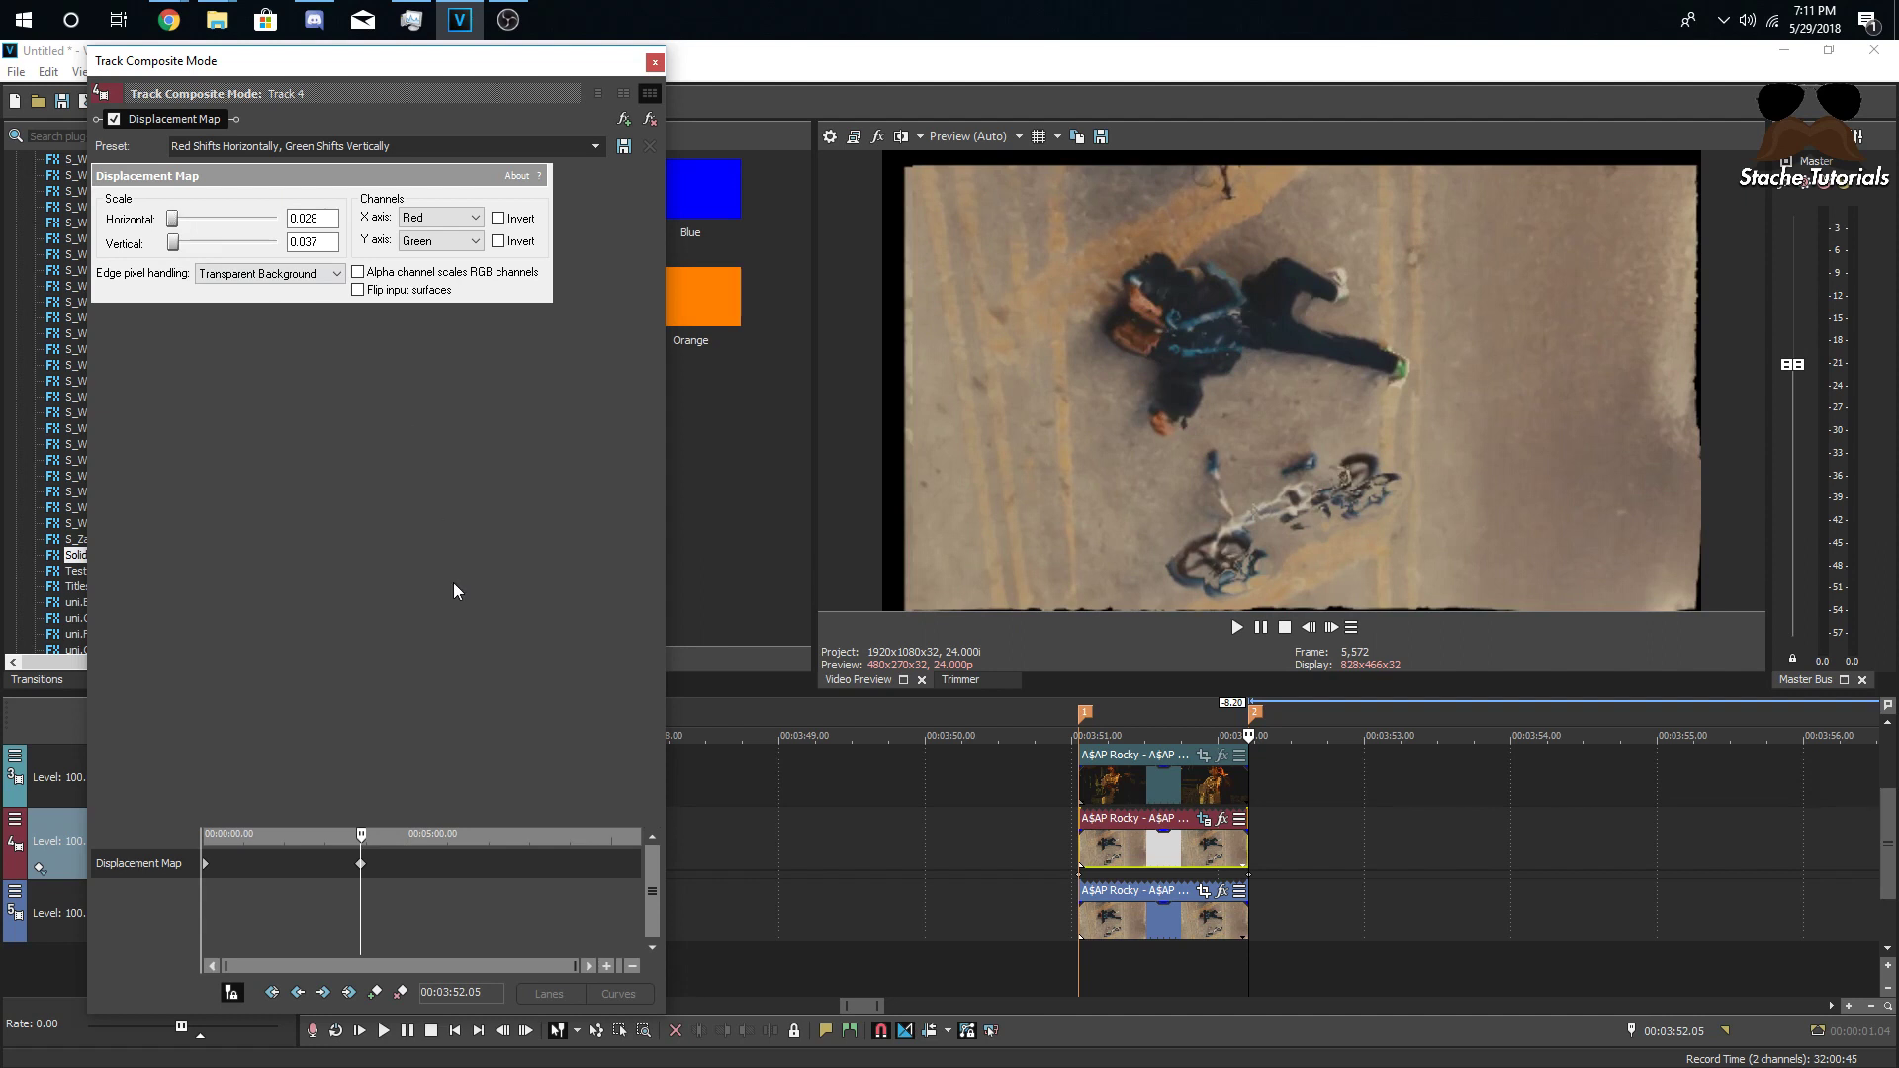
# - Play the displacement effect from just before marker 1 and close the track composite settings
pyautogui.scroll(2, 969, 862)
pyautogui.click(830, 861)
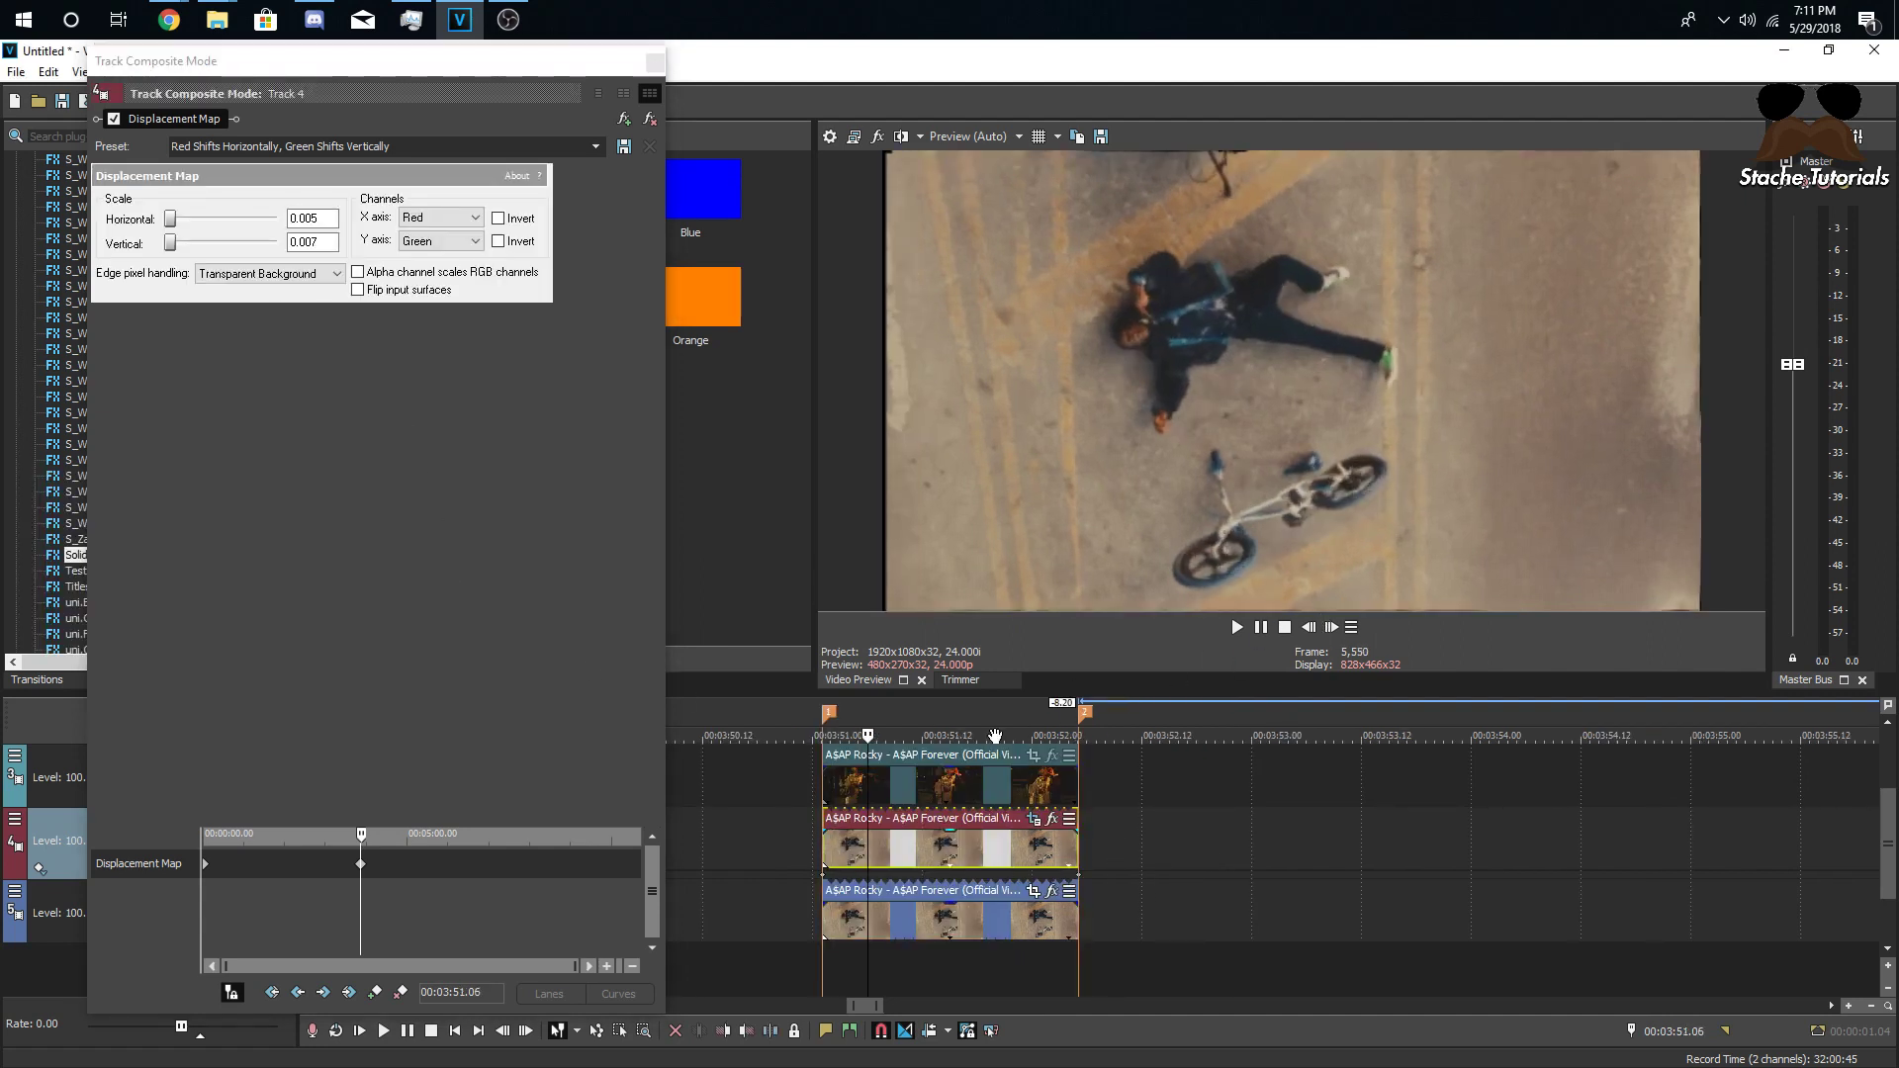
pyautogui.click(804, 847)
pyautogui.press('space')
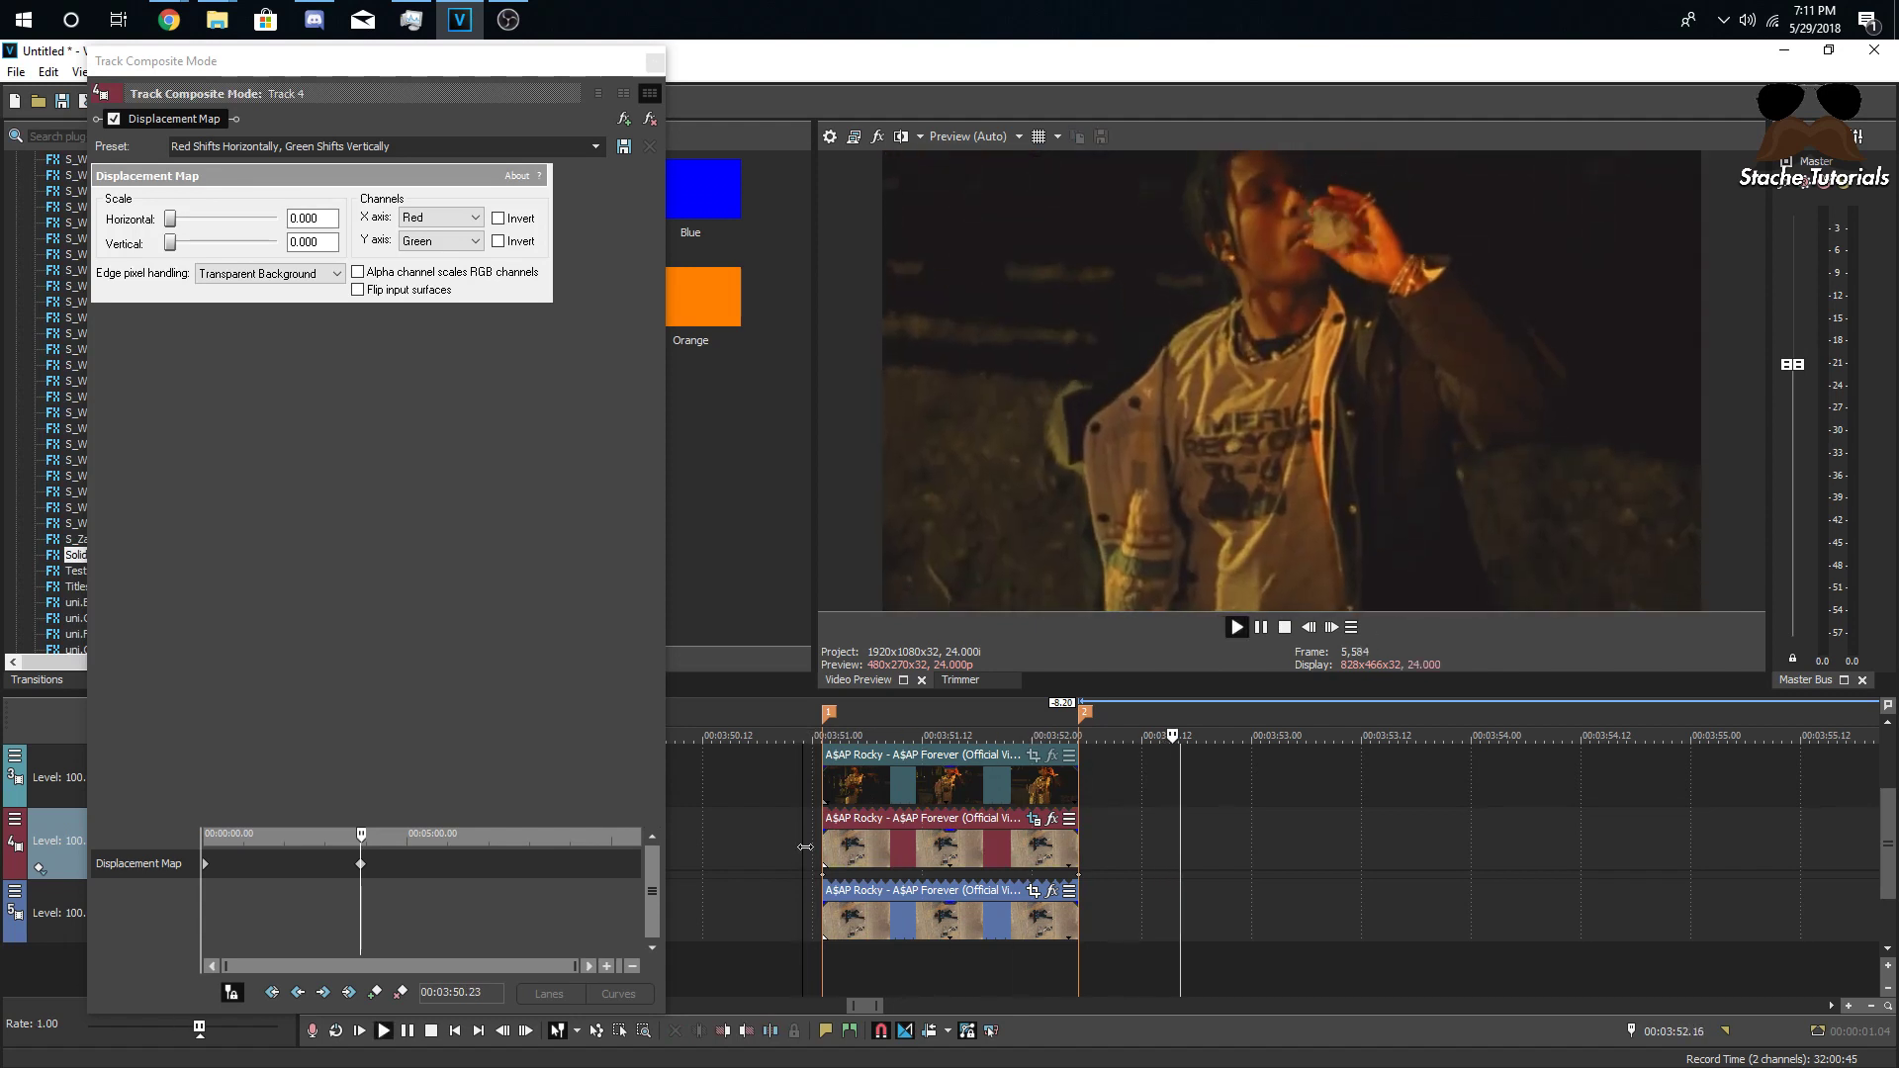
pyautogui.press('space')
pyautogui.click(654, 62)
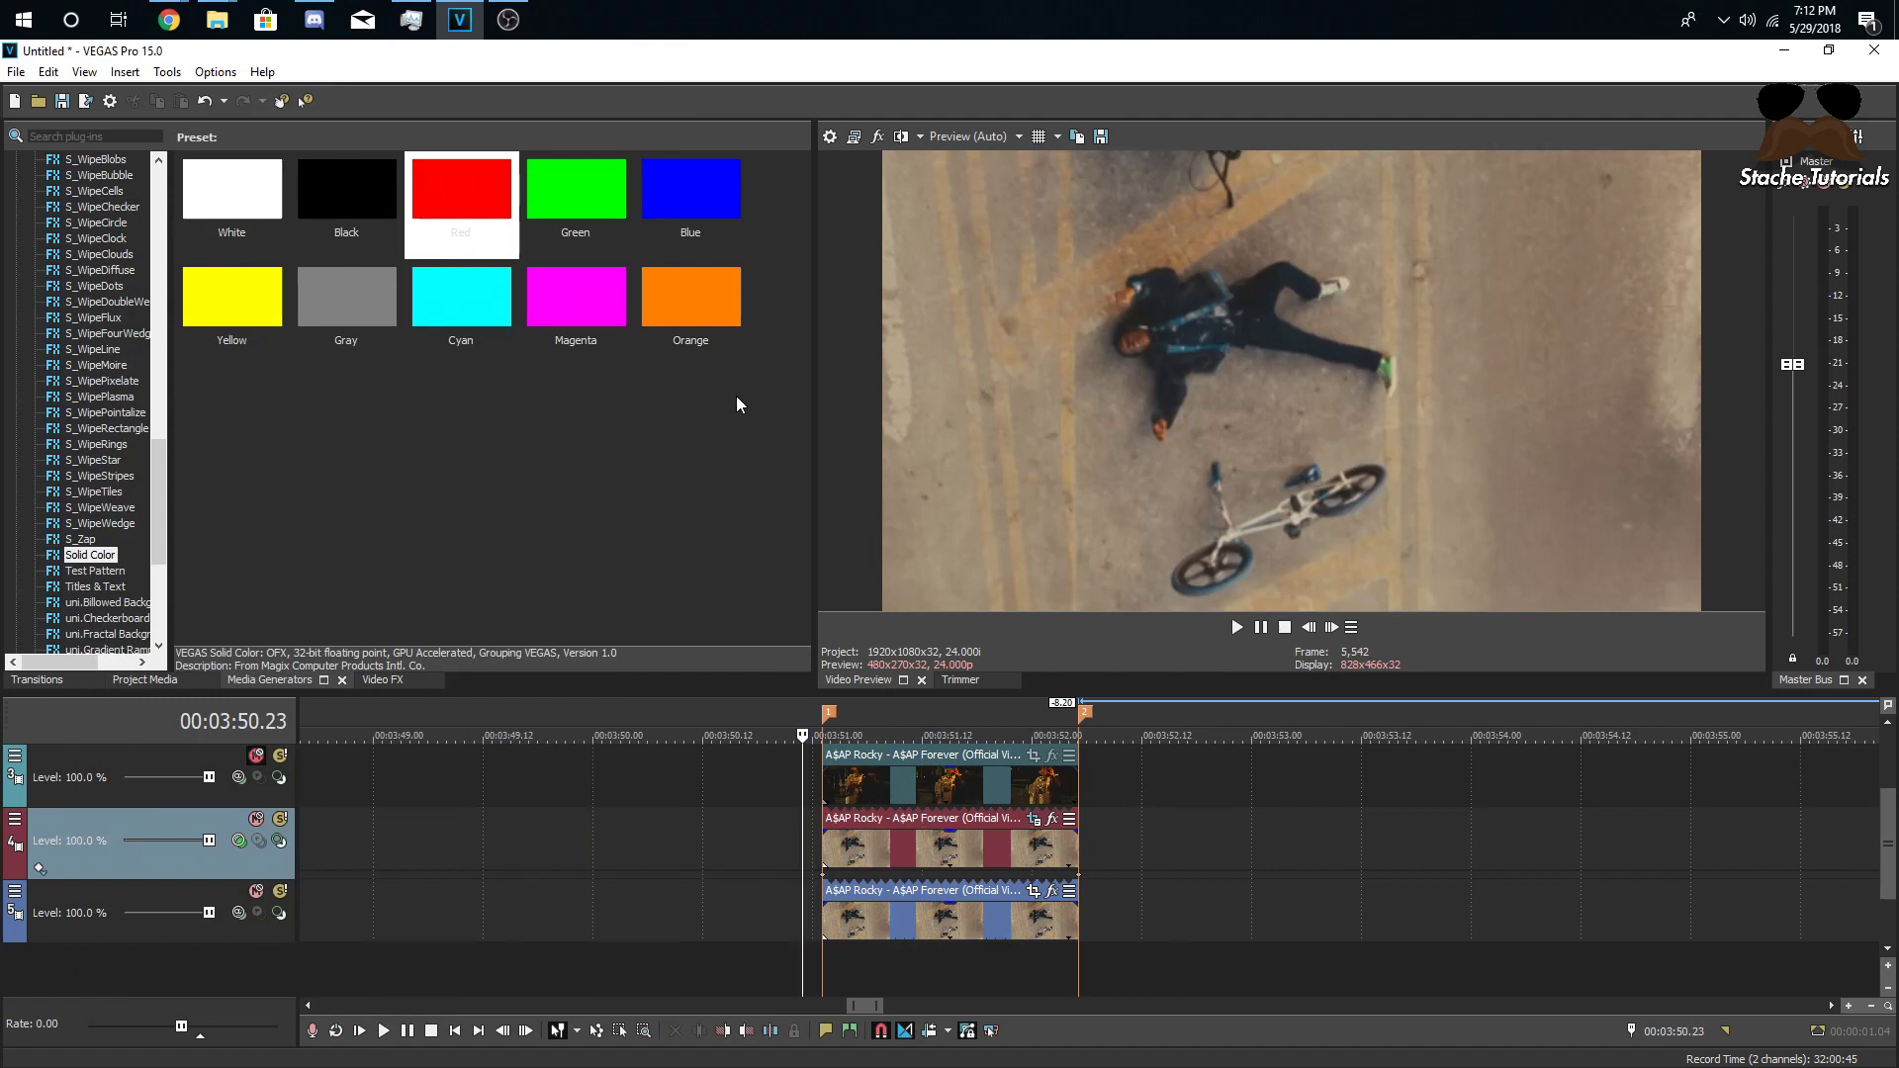
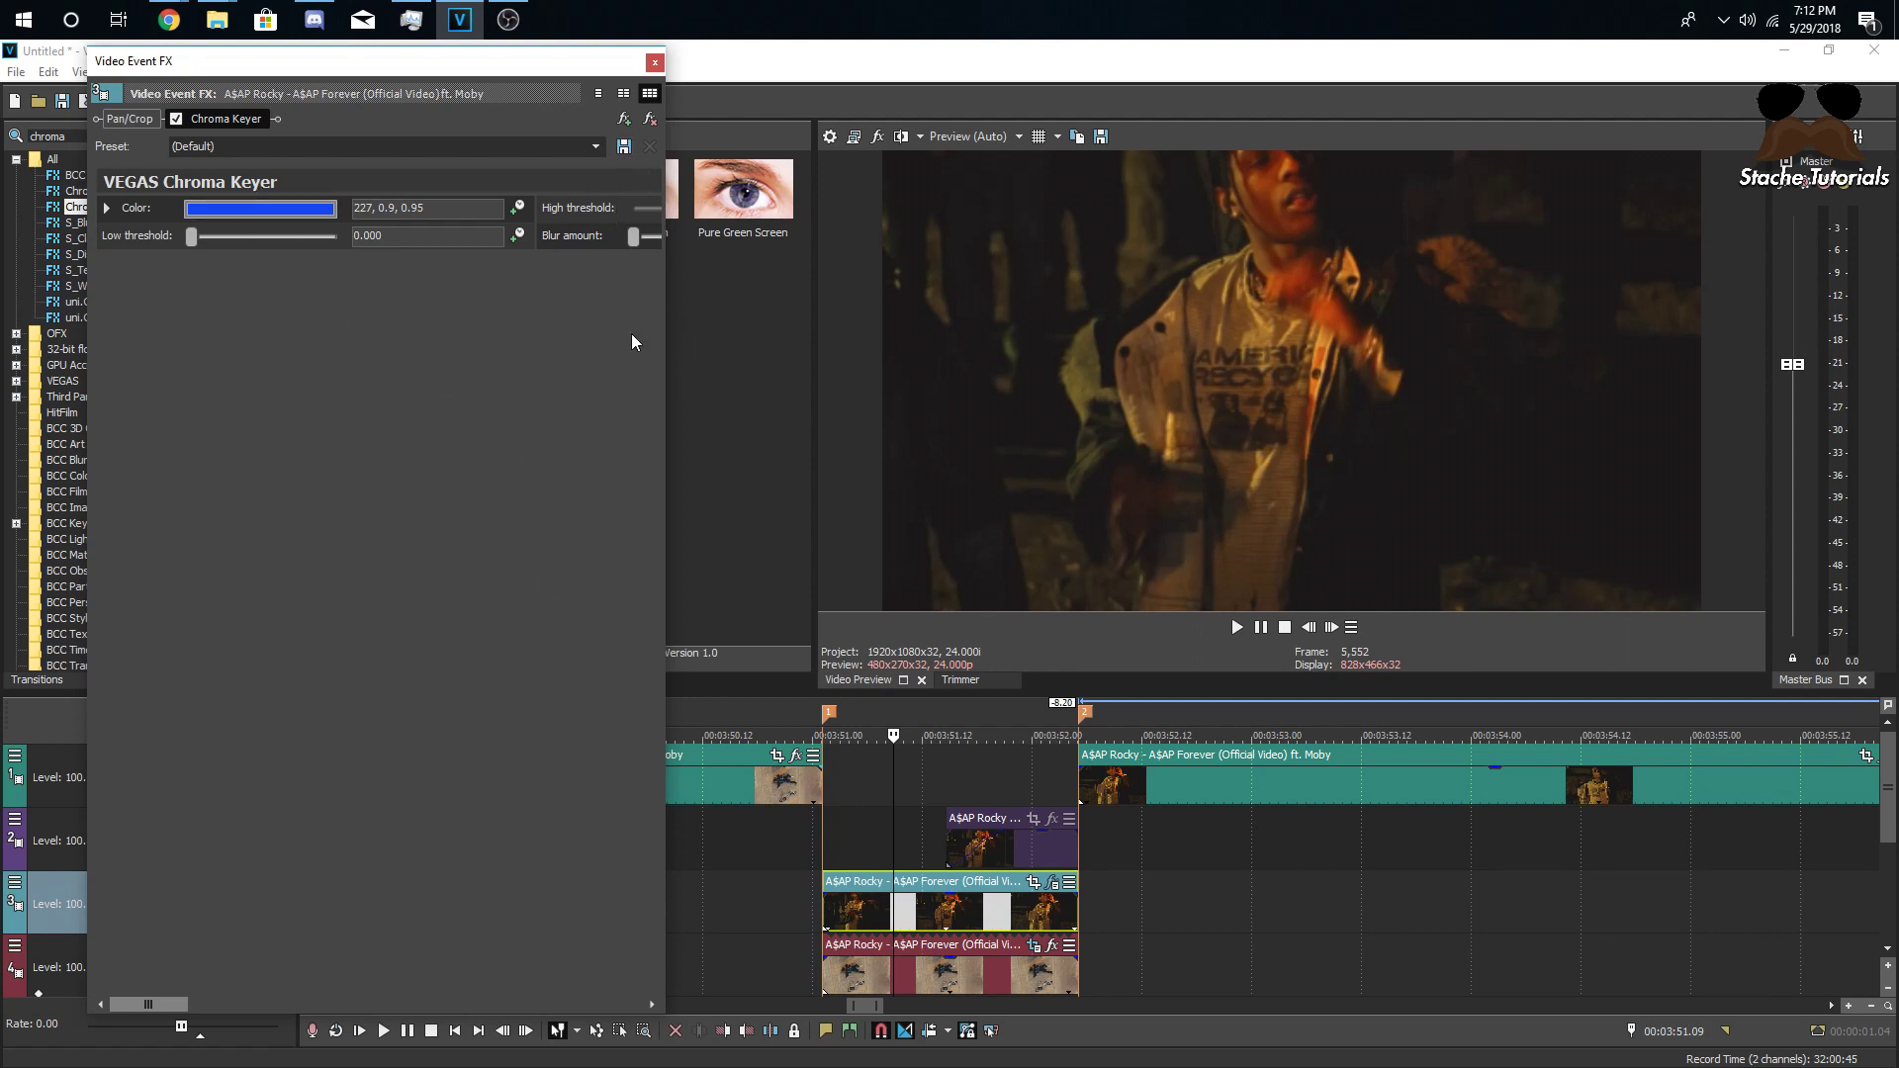
# - Sample an orange tone from the man's clip as the Chroma Keyer color, 27, 0.86, 0.75, on the track 3 event
pyautogui.moveTo(668, 344); pyautogui.dragTo(412, 293)
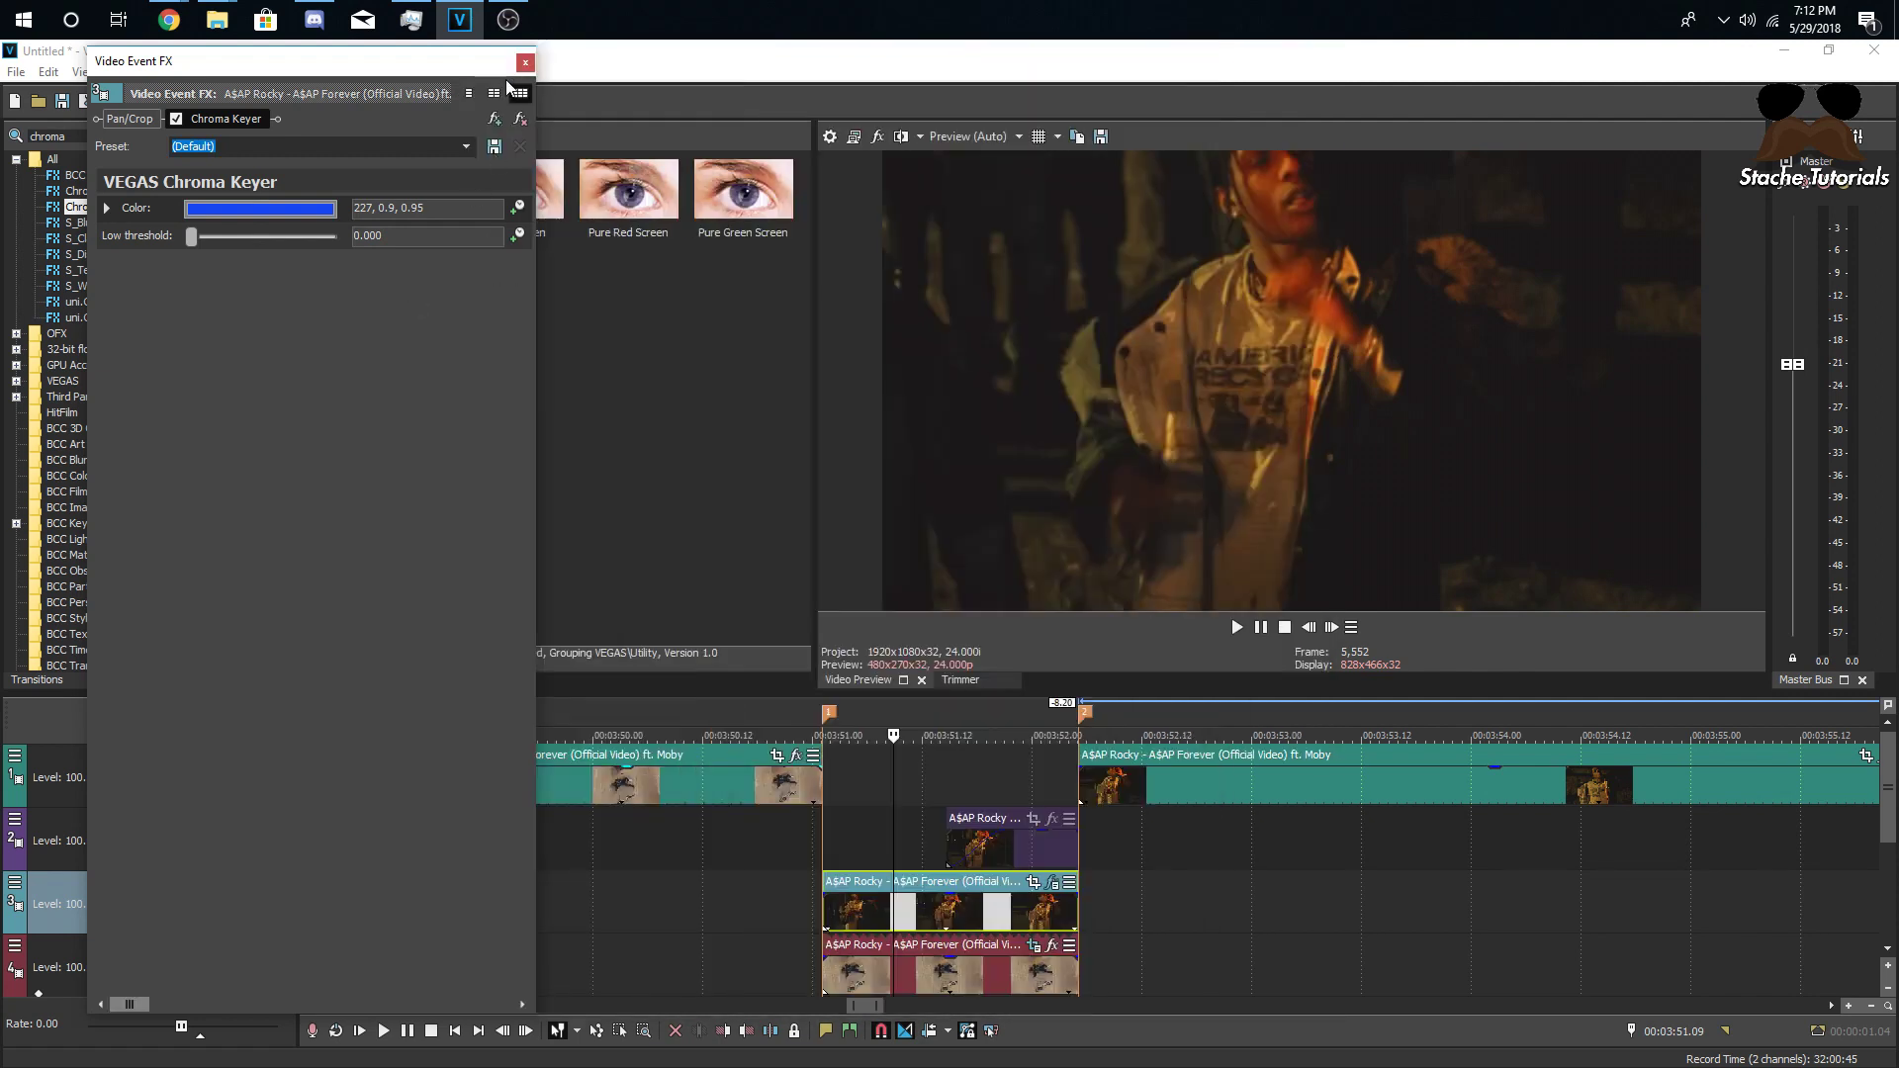
pyautogui.click(469, 93)
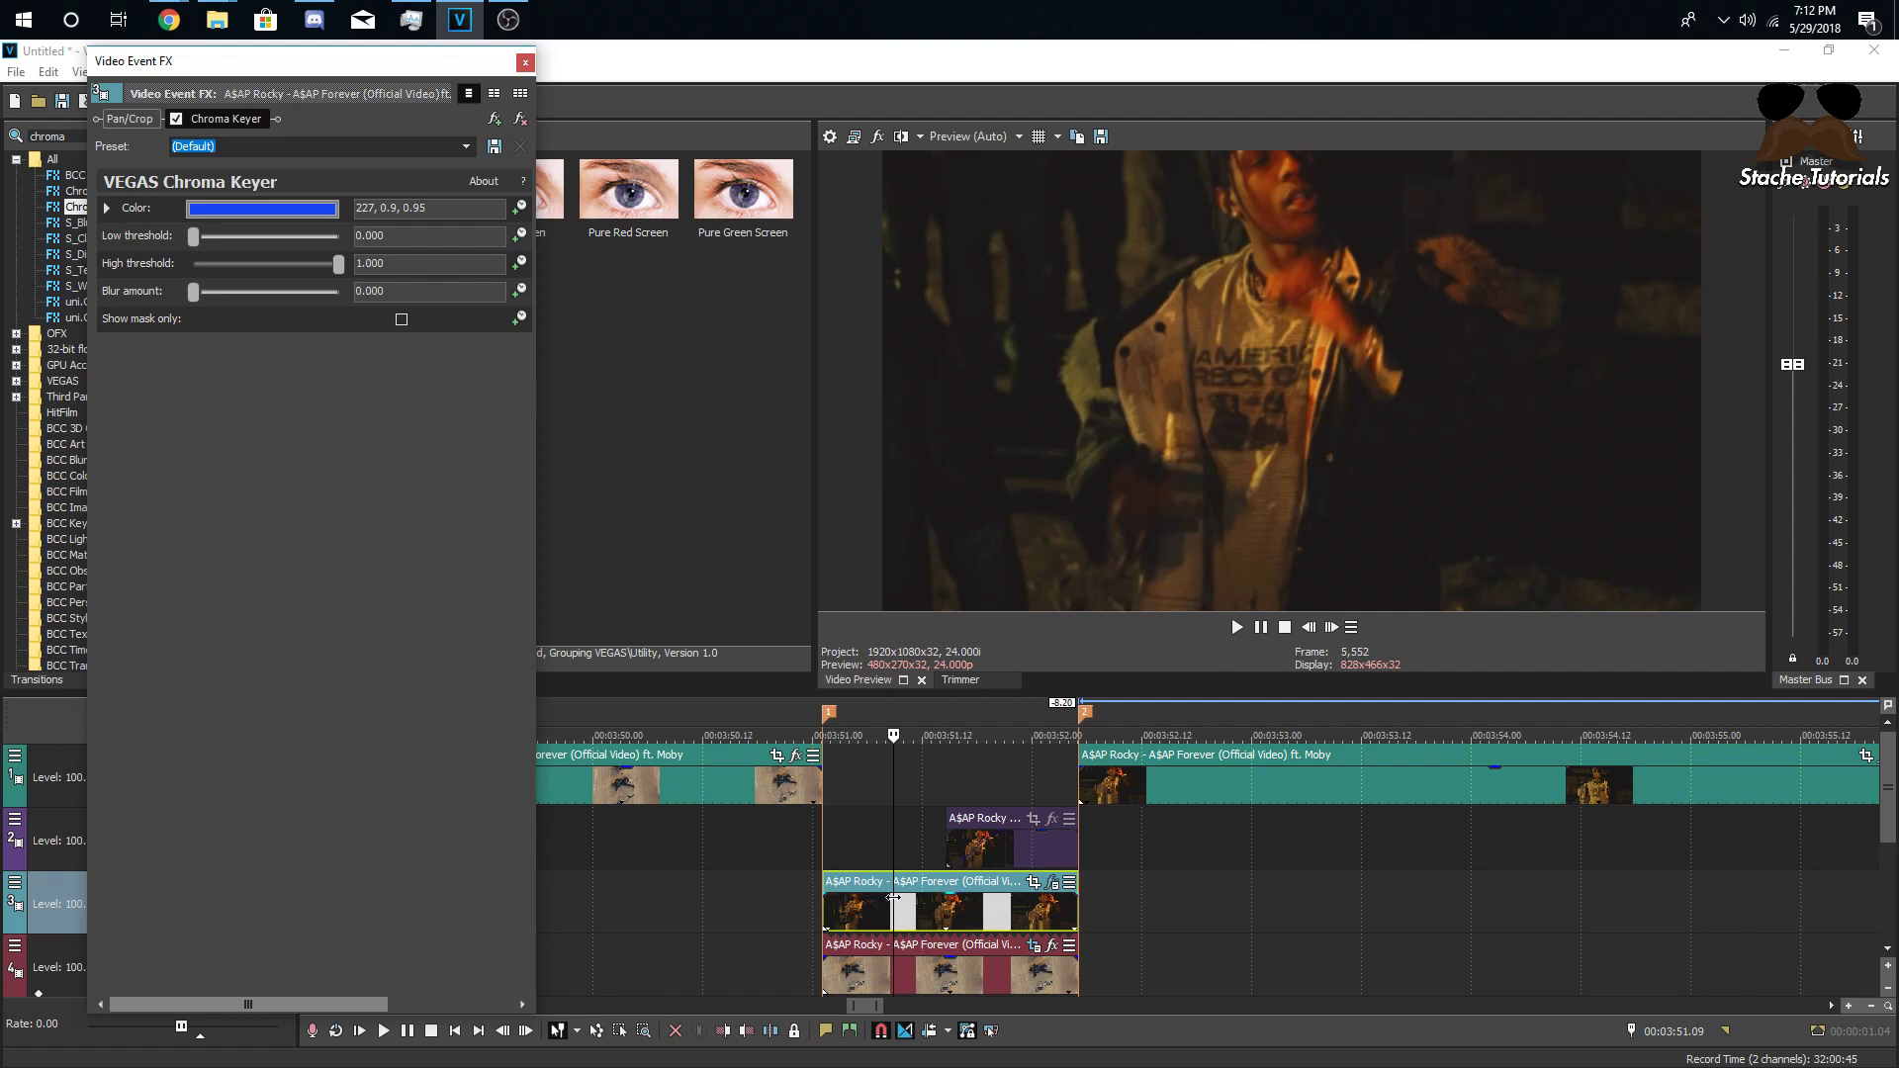
pyautogui.click(277, 209)
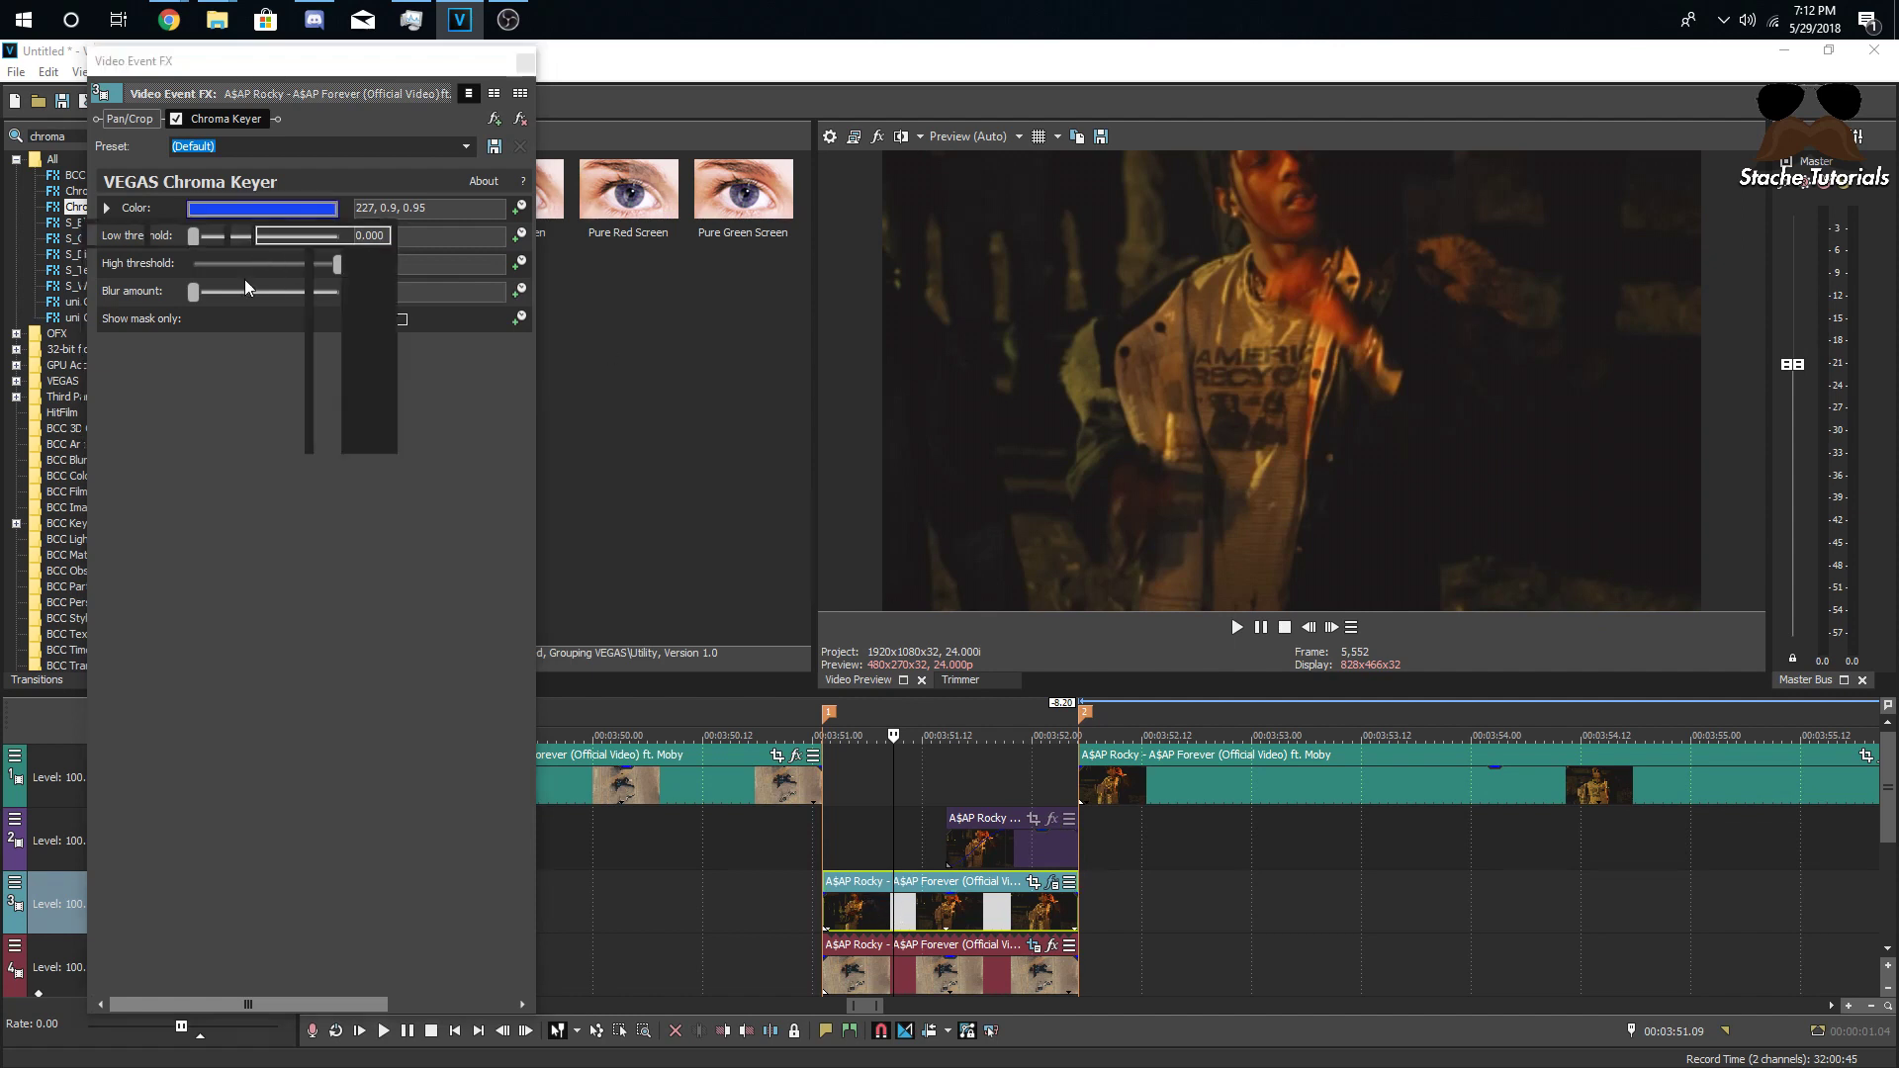
pyautogui.click(240, 235)
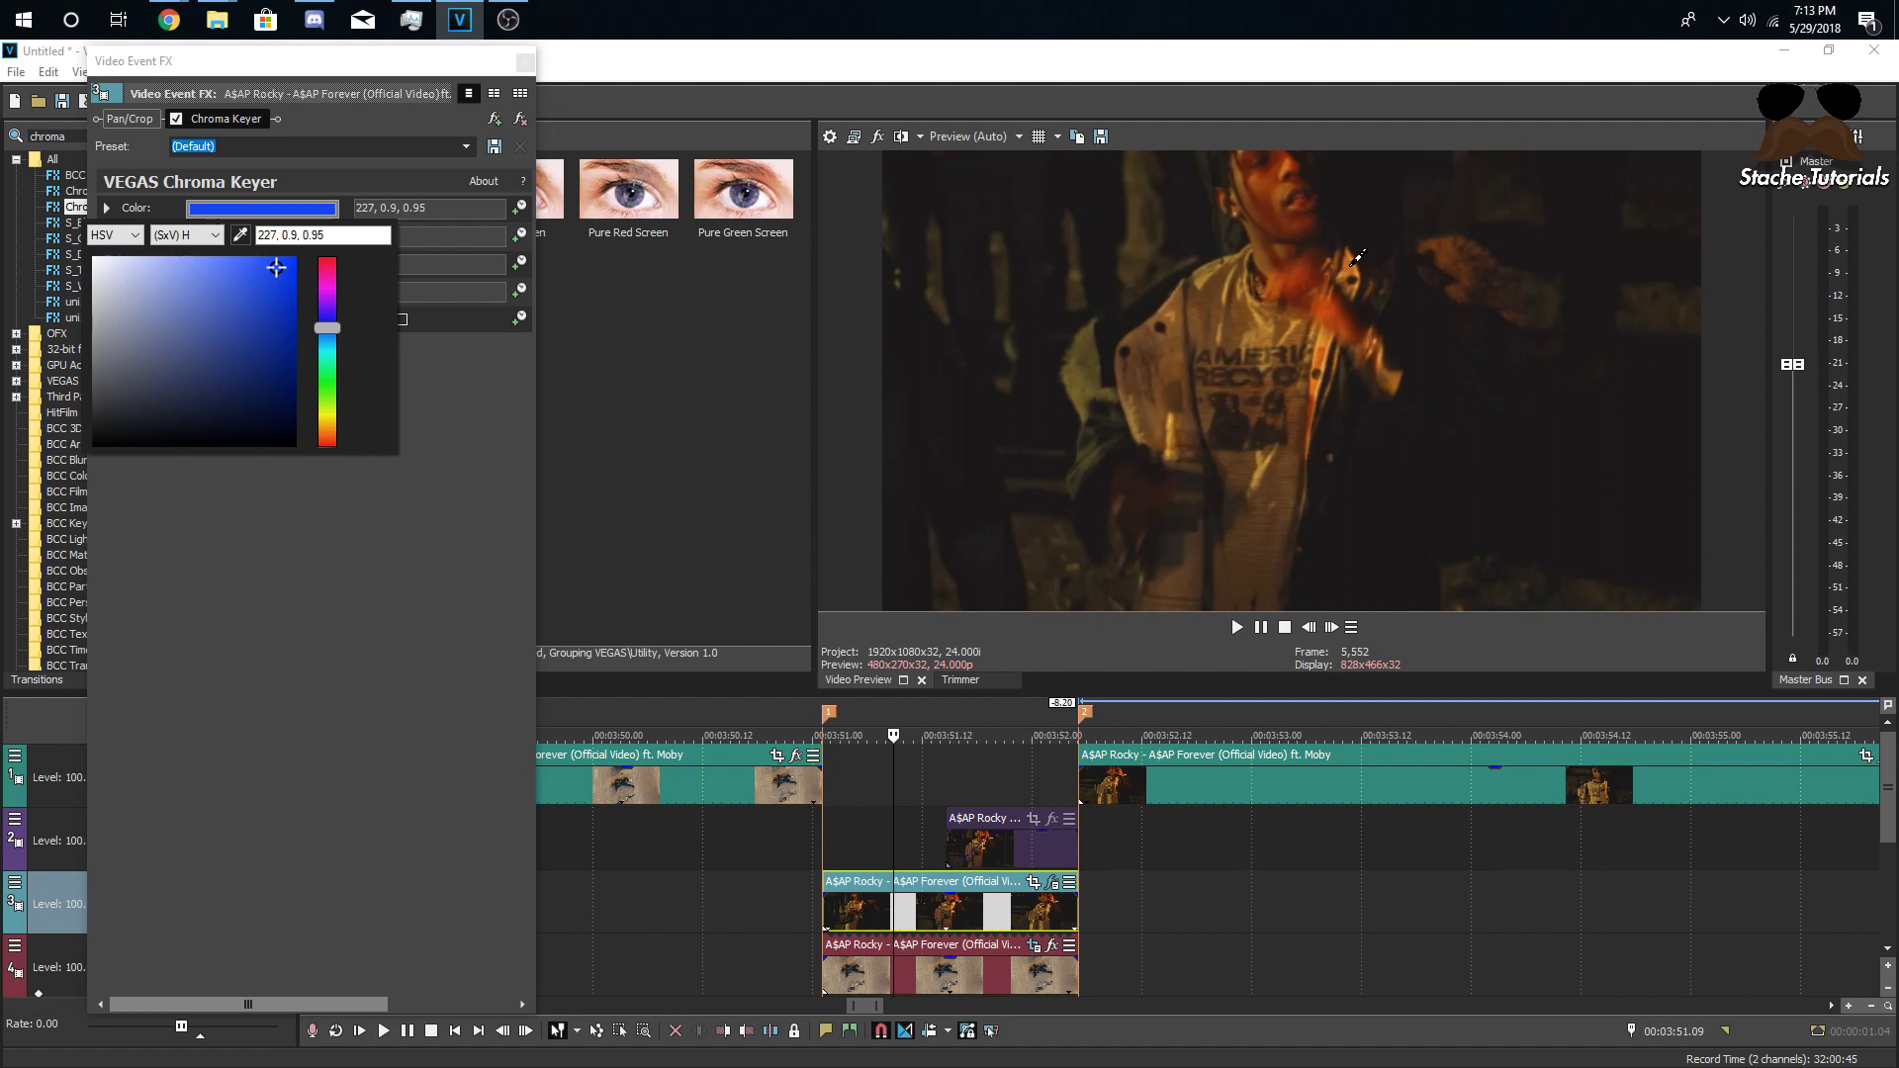
pyautogui.click(1356, 258)
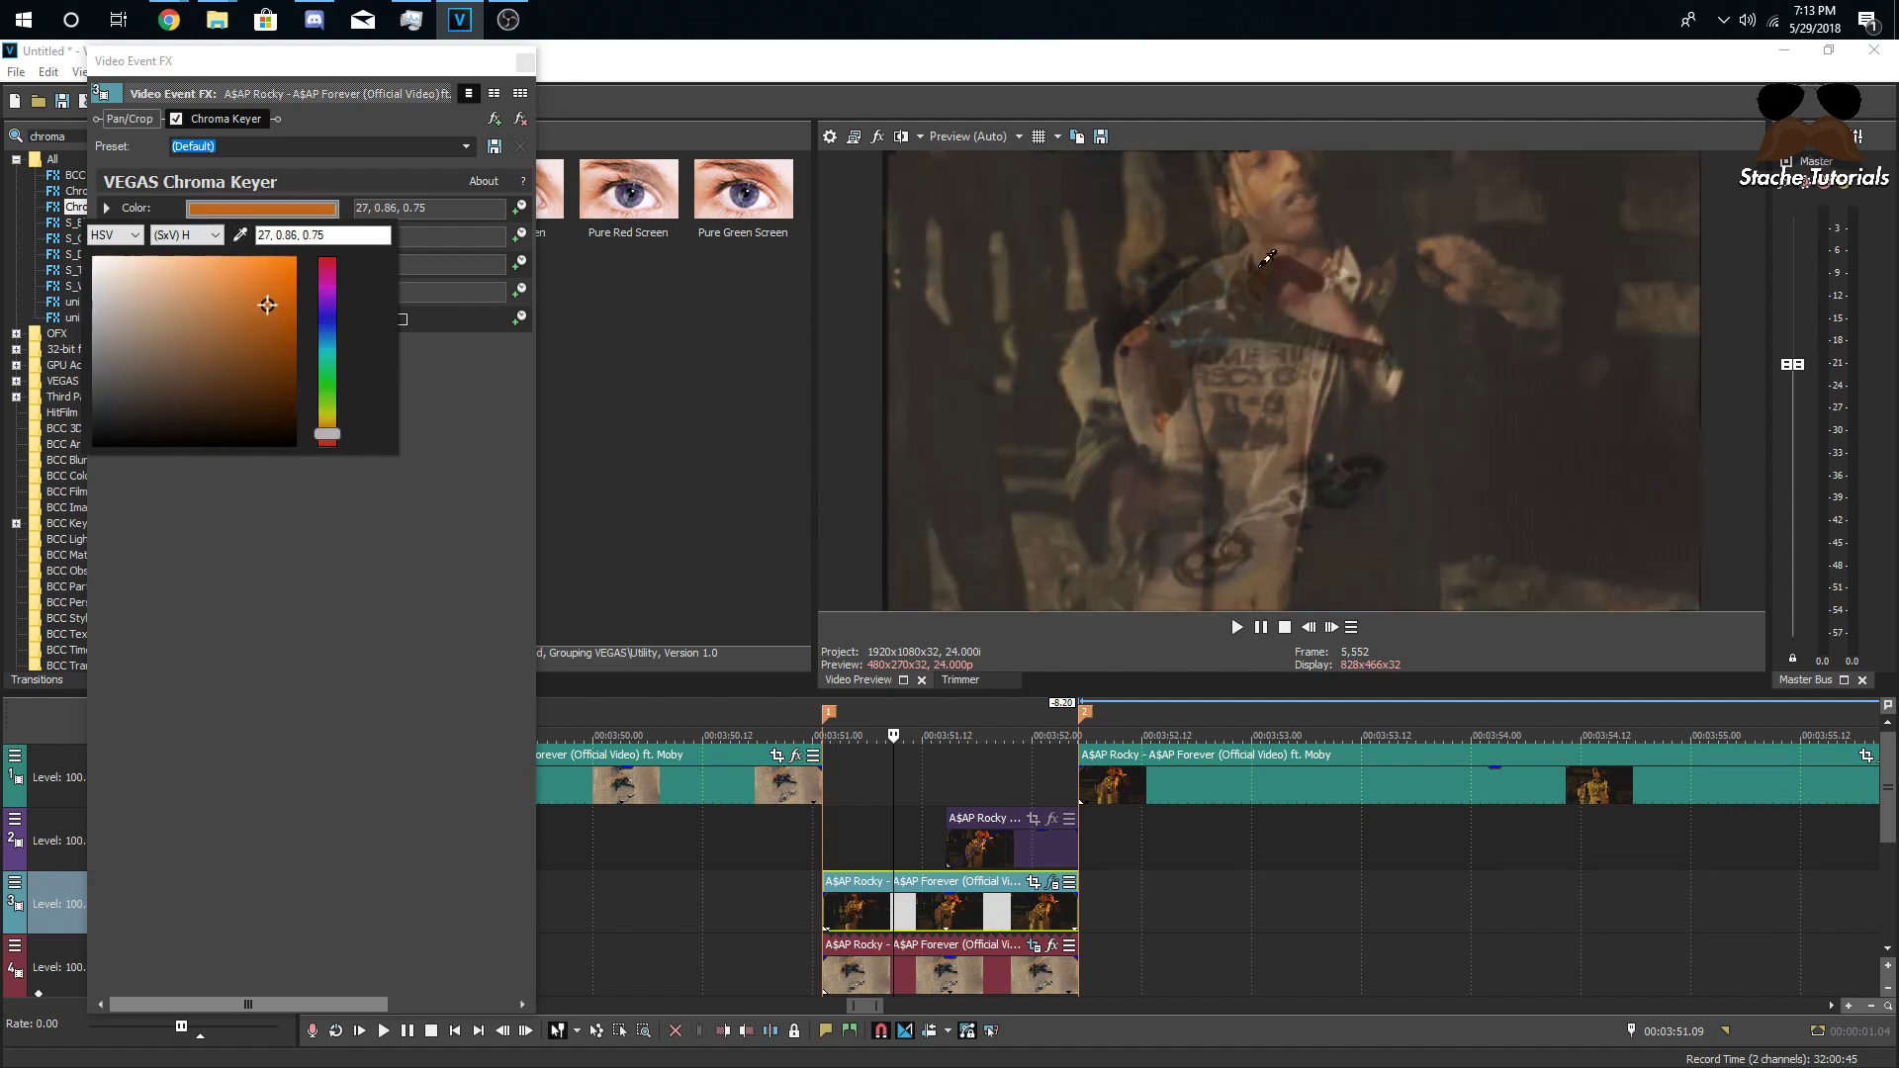
pyautogui.hotkey('alt', 'Tab')
pyautogui.click(809, 191)
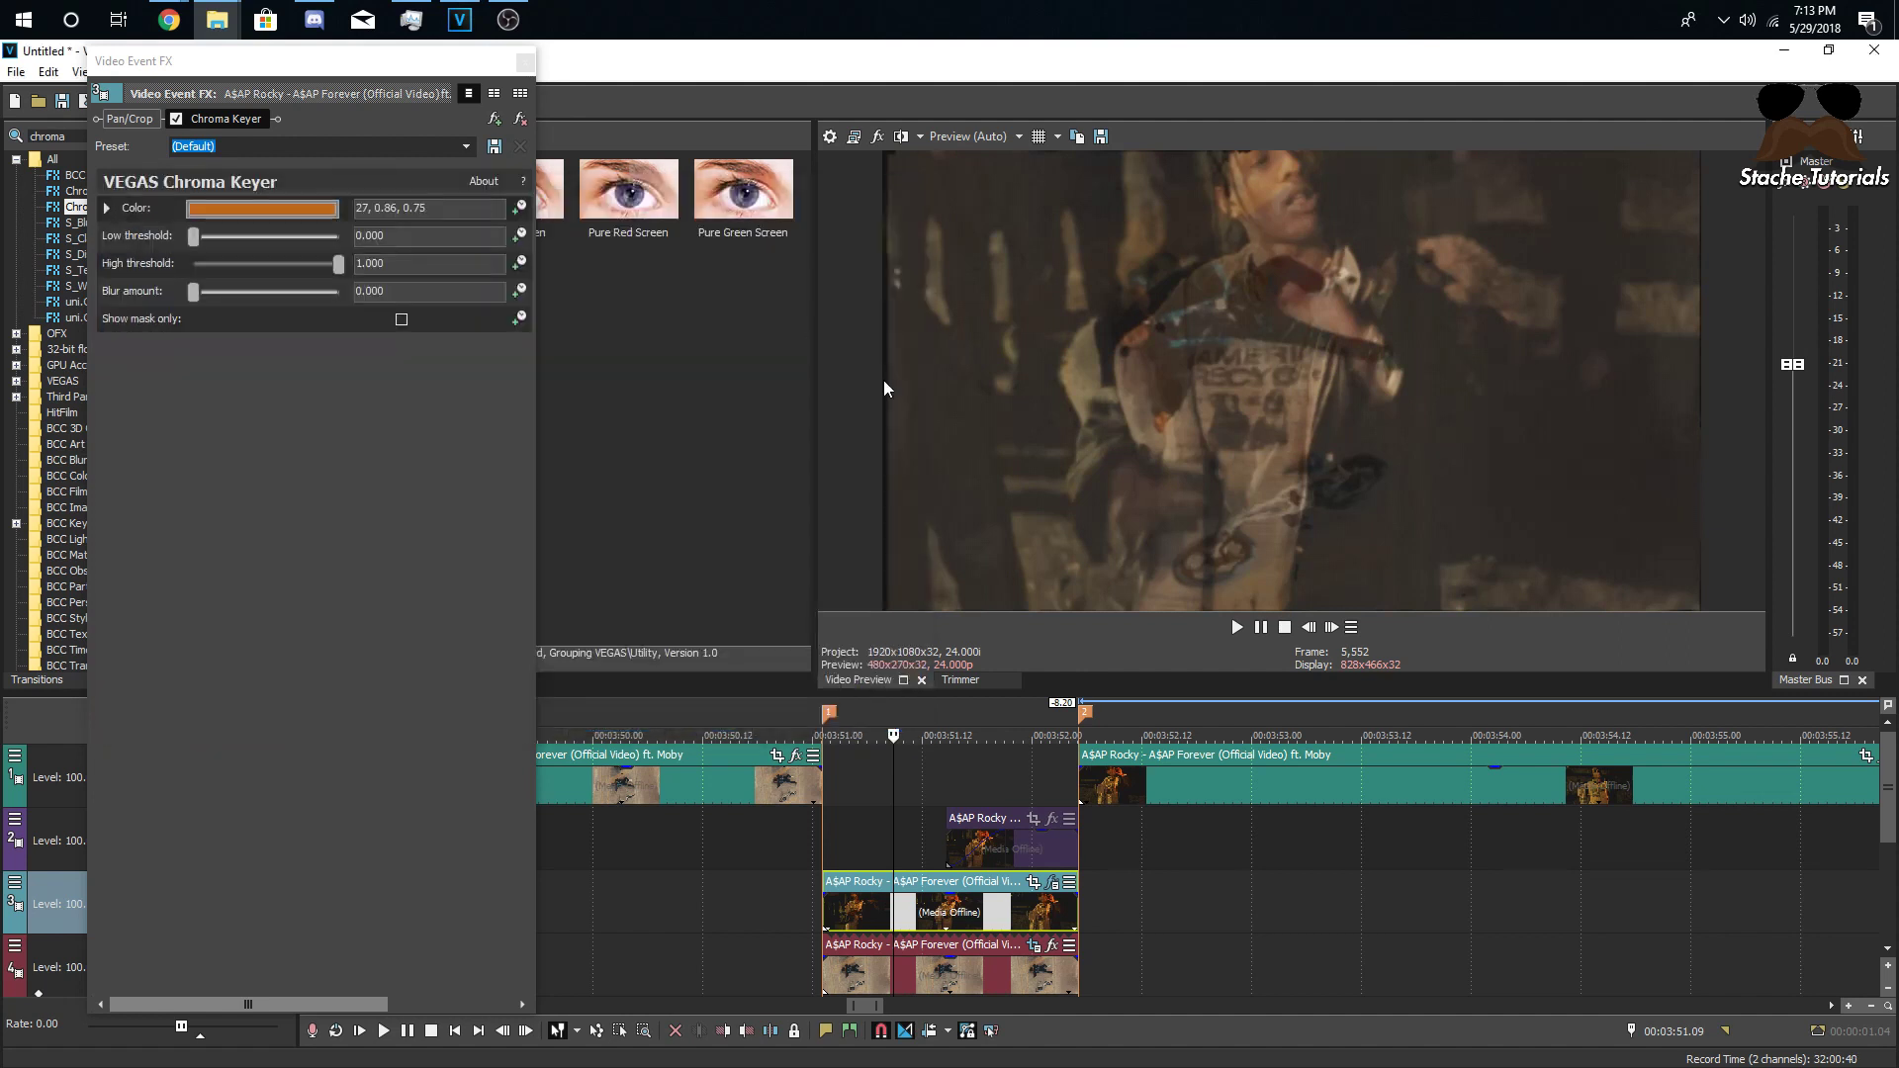
# - At marker 1, enable animation for track 3's Chroma Keyer low threshold and set it to 1.000
pyautogui.moveTo(326, 47); pyautogui.dragTo(437, 86)
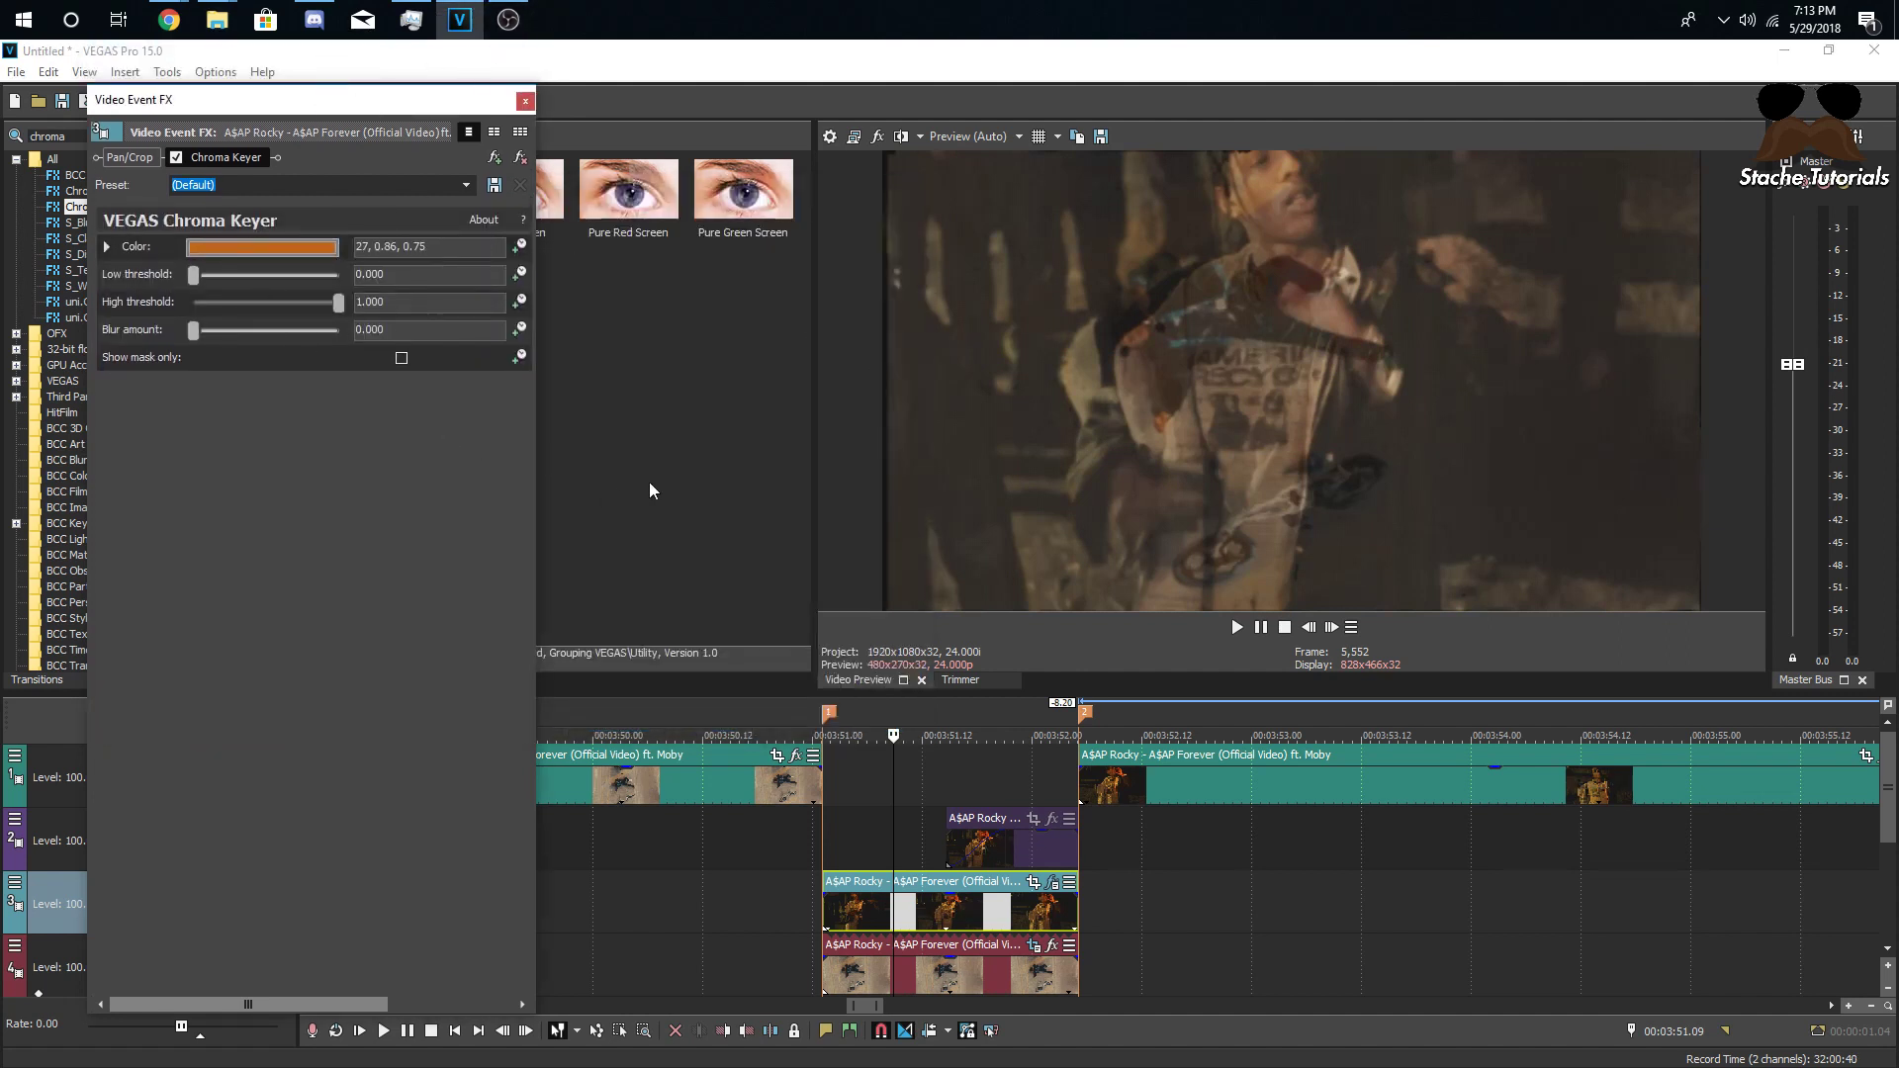
pyautogui.moveTo(537, 516); pyautogui.dragTo(630, 524)
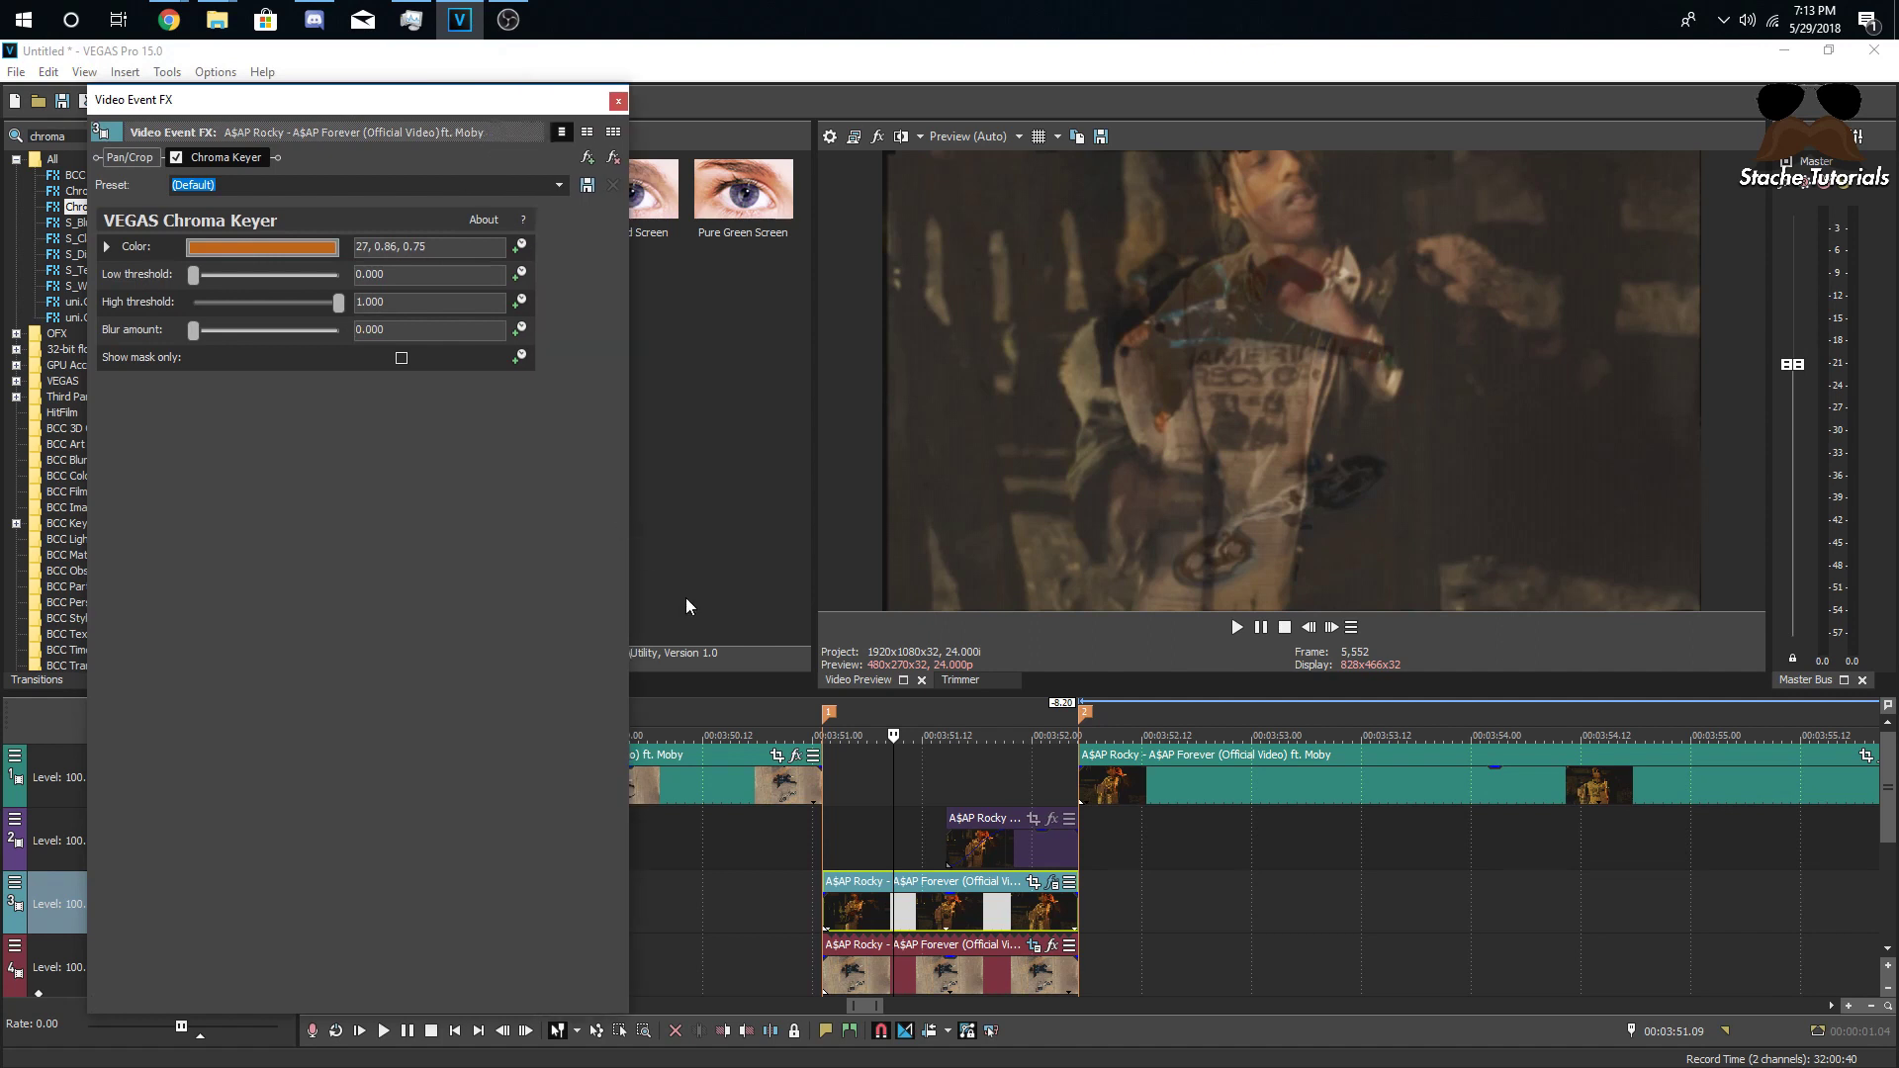
pyautogui.click(826, 917)
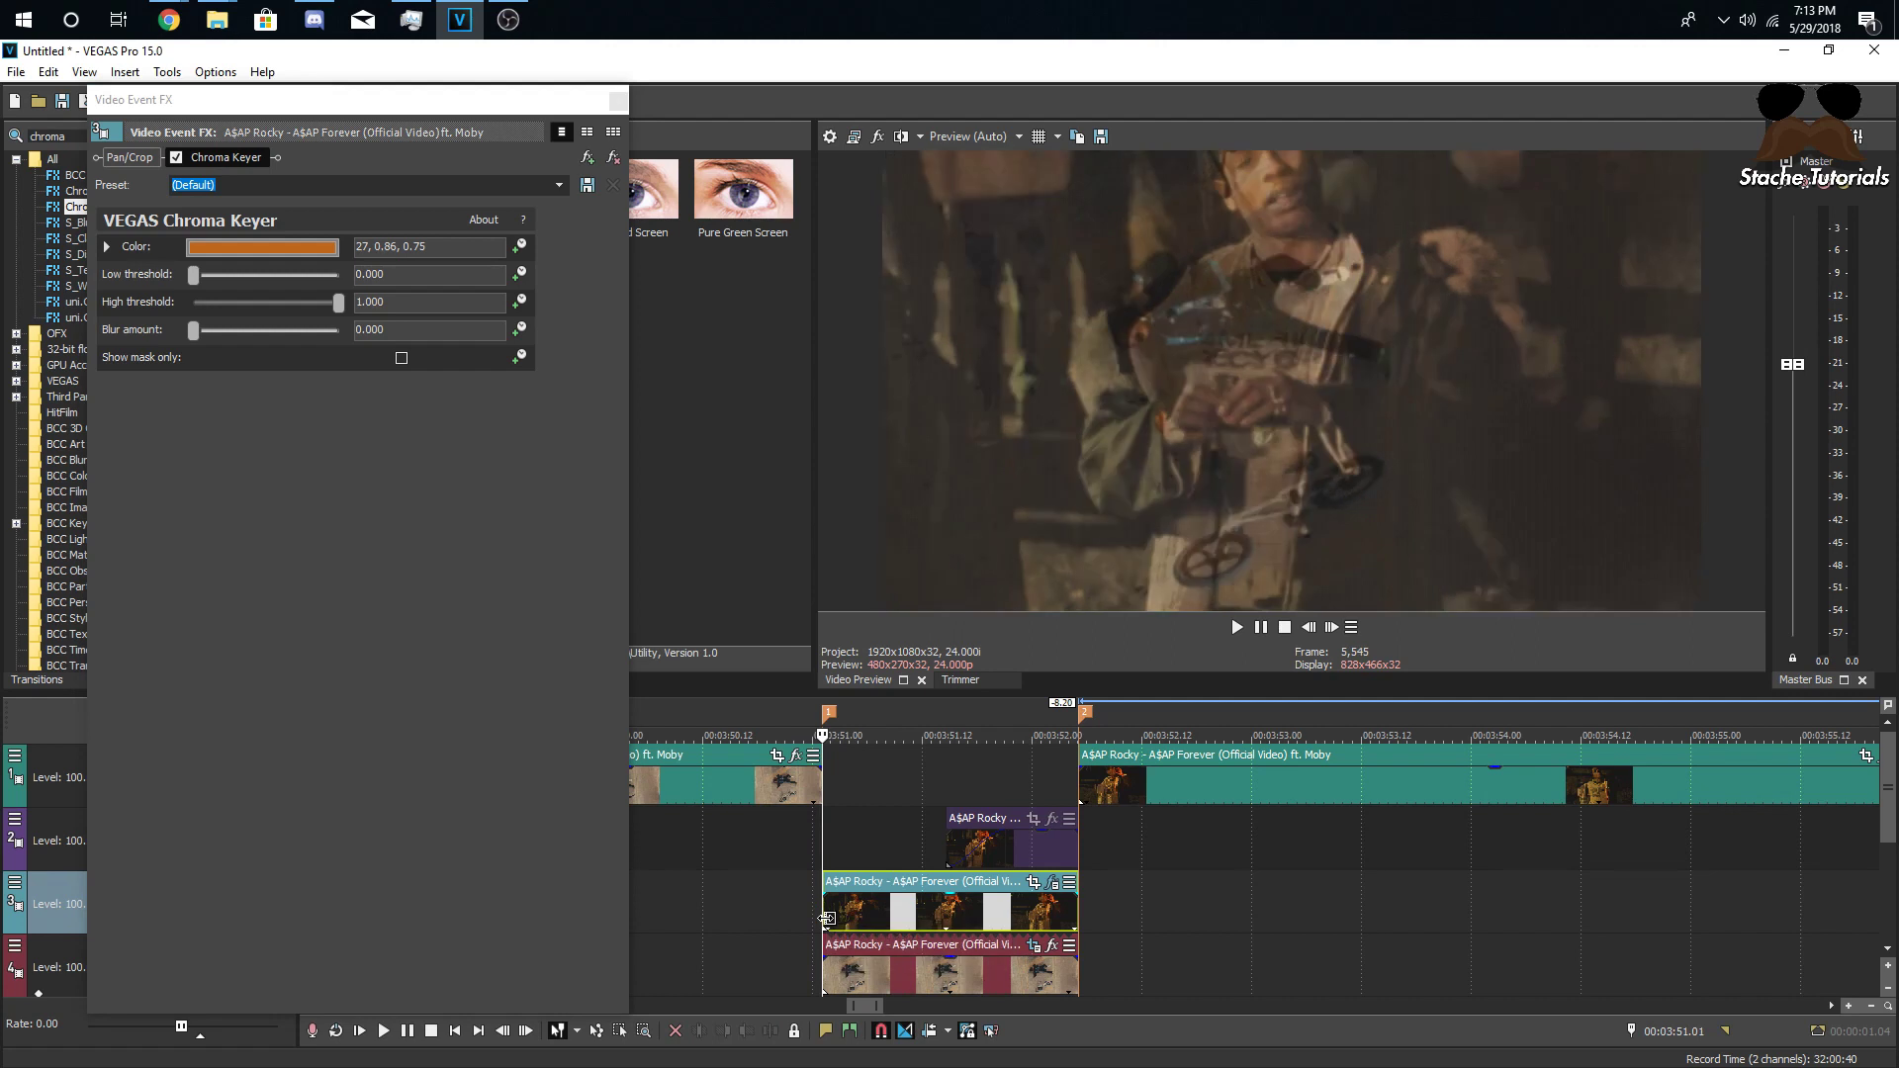
pyautogui.click(525, 269)
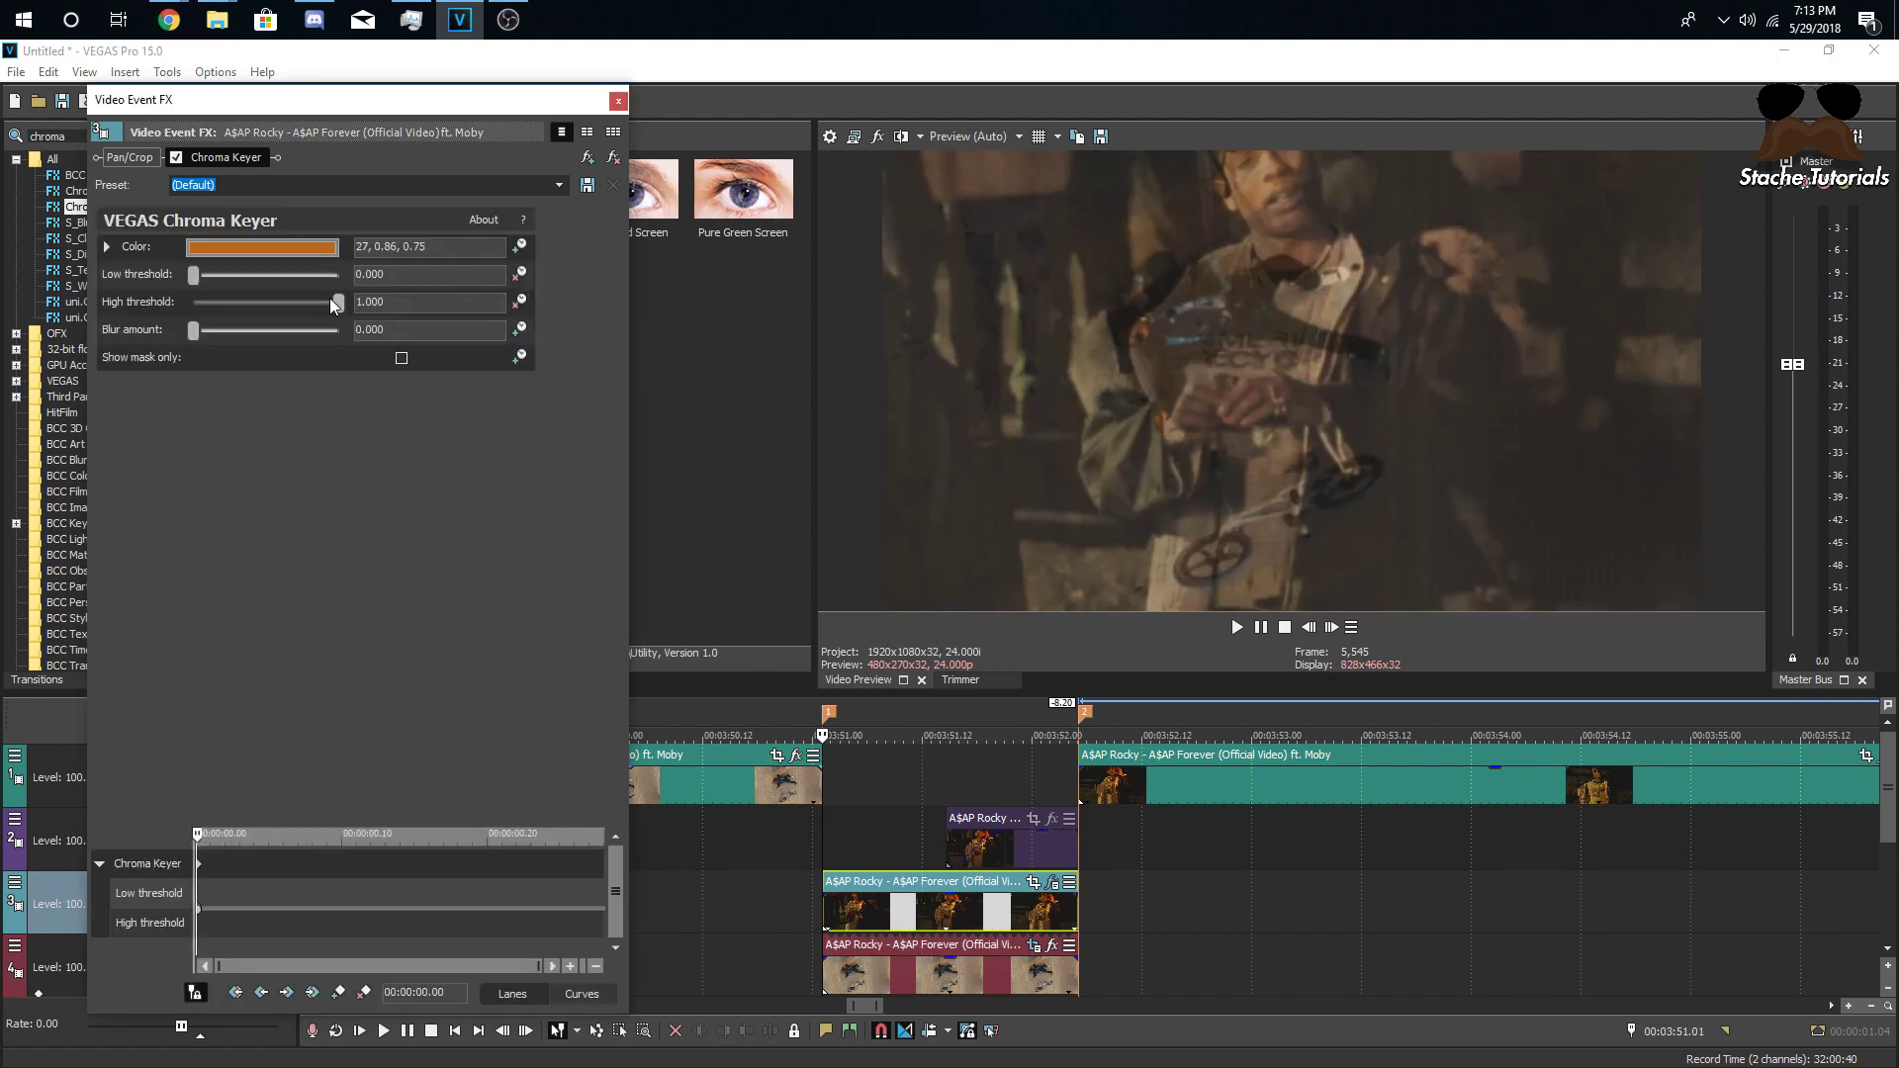
pyautogui.moveTo(198, 275); pyautogui.dragTo(566, 282)
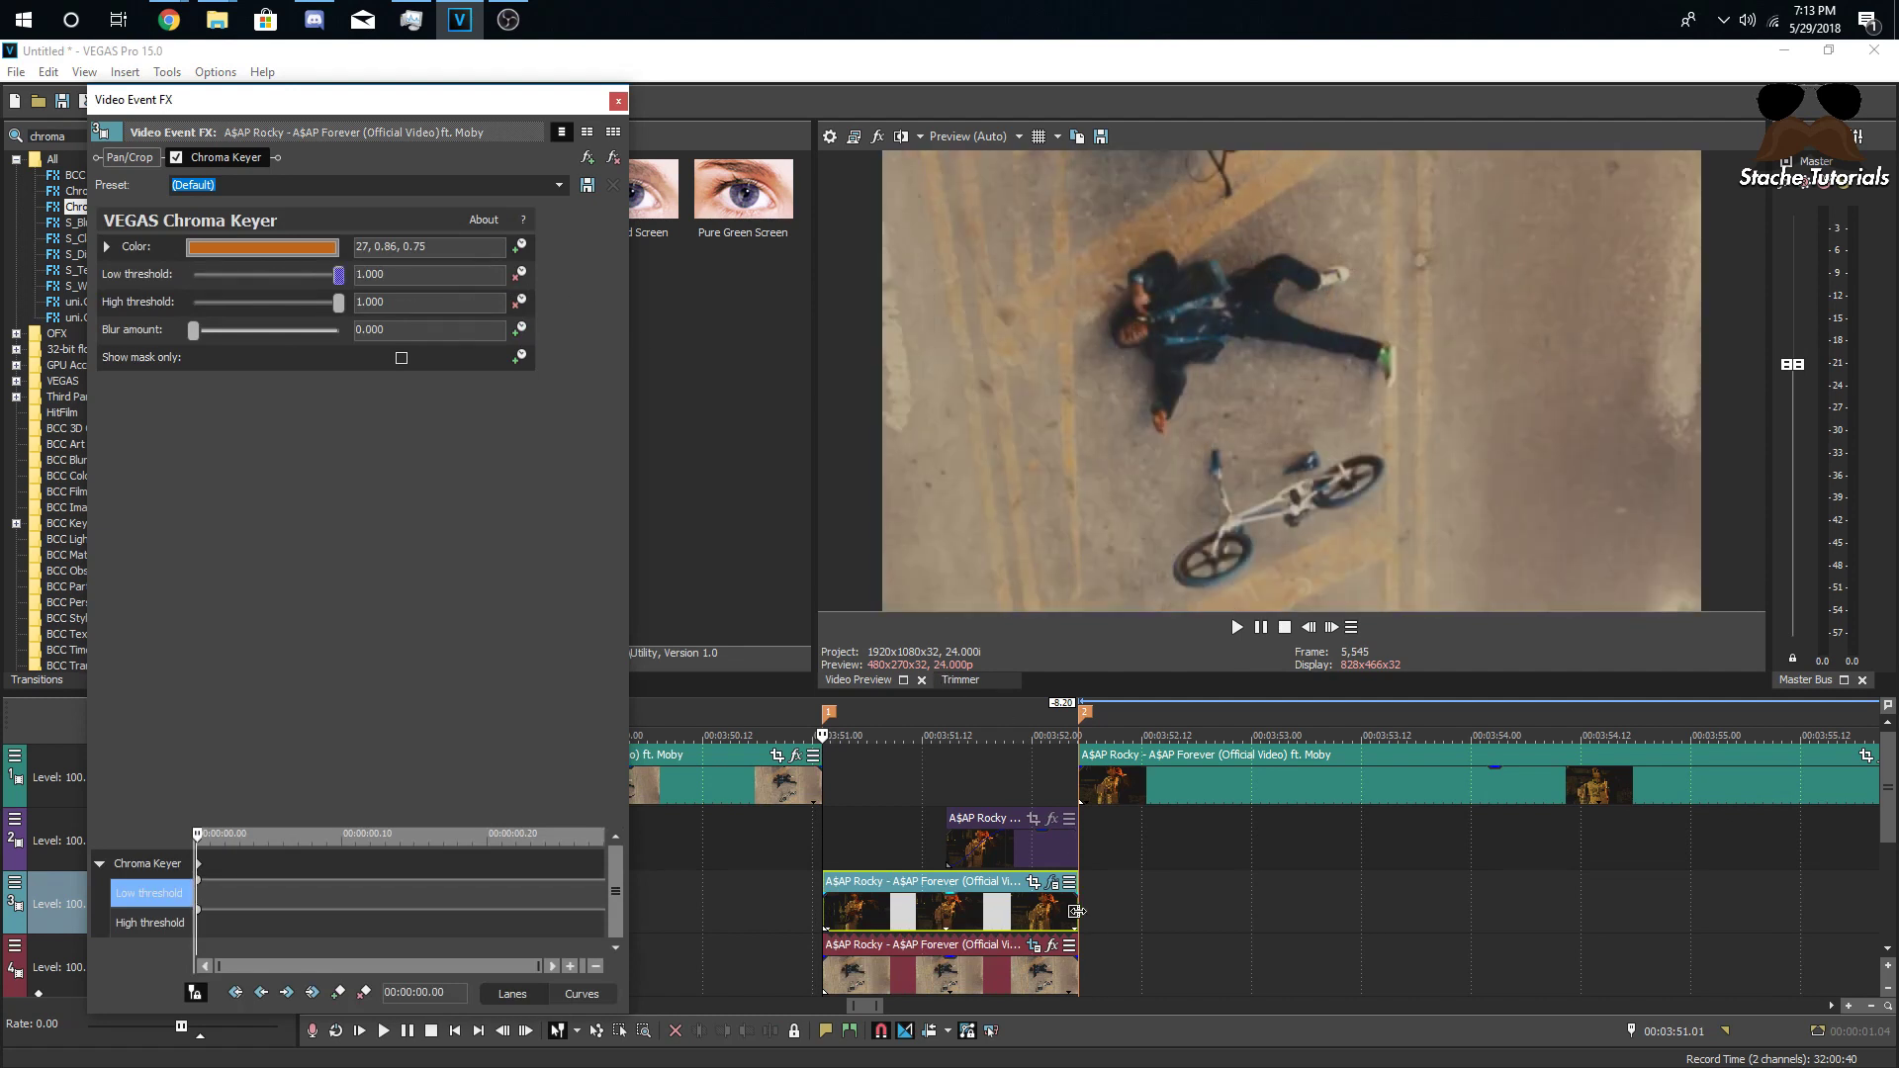
# - At marker 2, set track 3's Chroma Keyer low threshold to 0.000 and check the blend between the markers
pyautogui.click(1080, 949)
pyautogui.moveTo(336, 273); pyautogui.dragTo(193, 276)
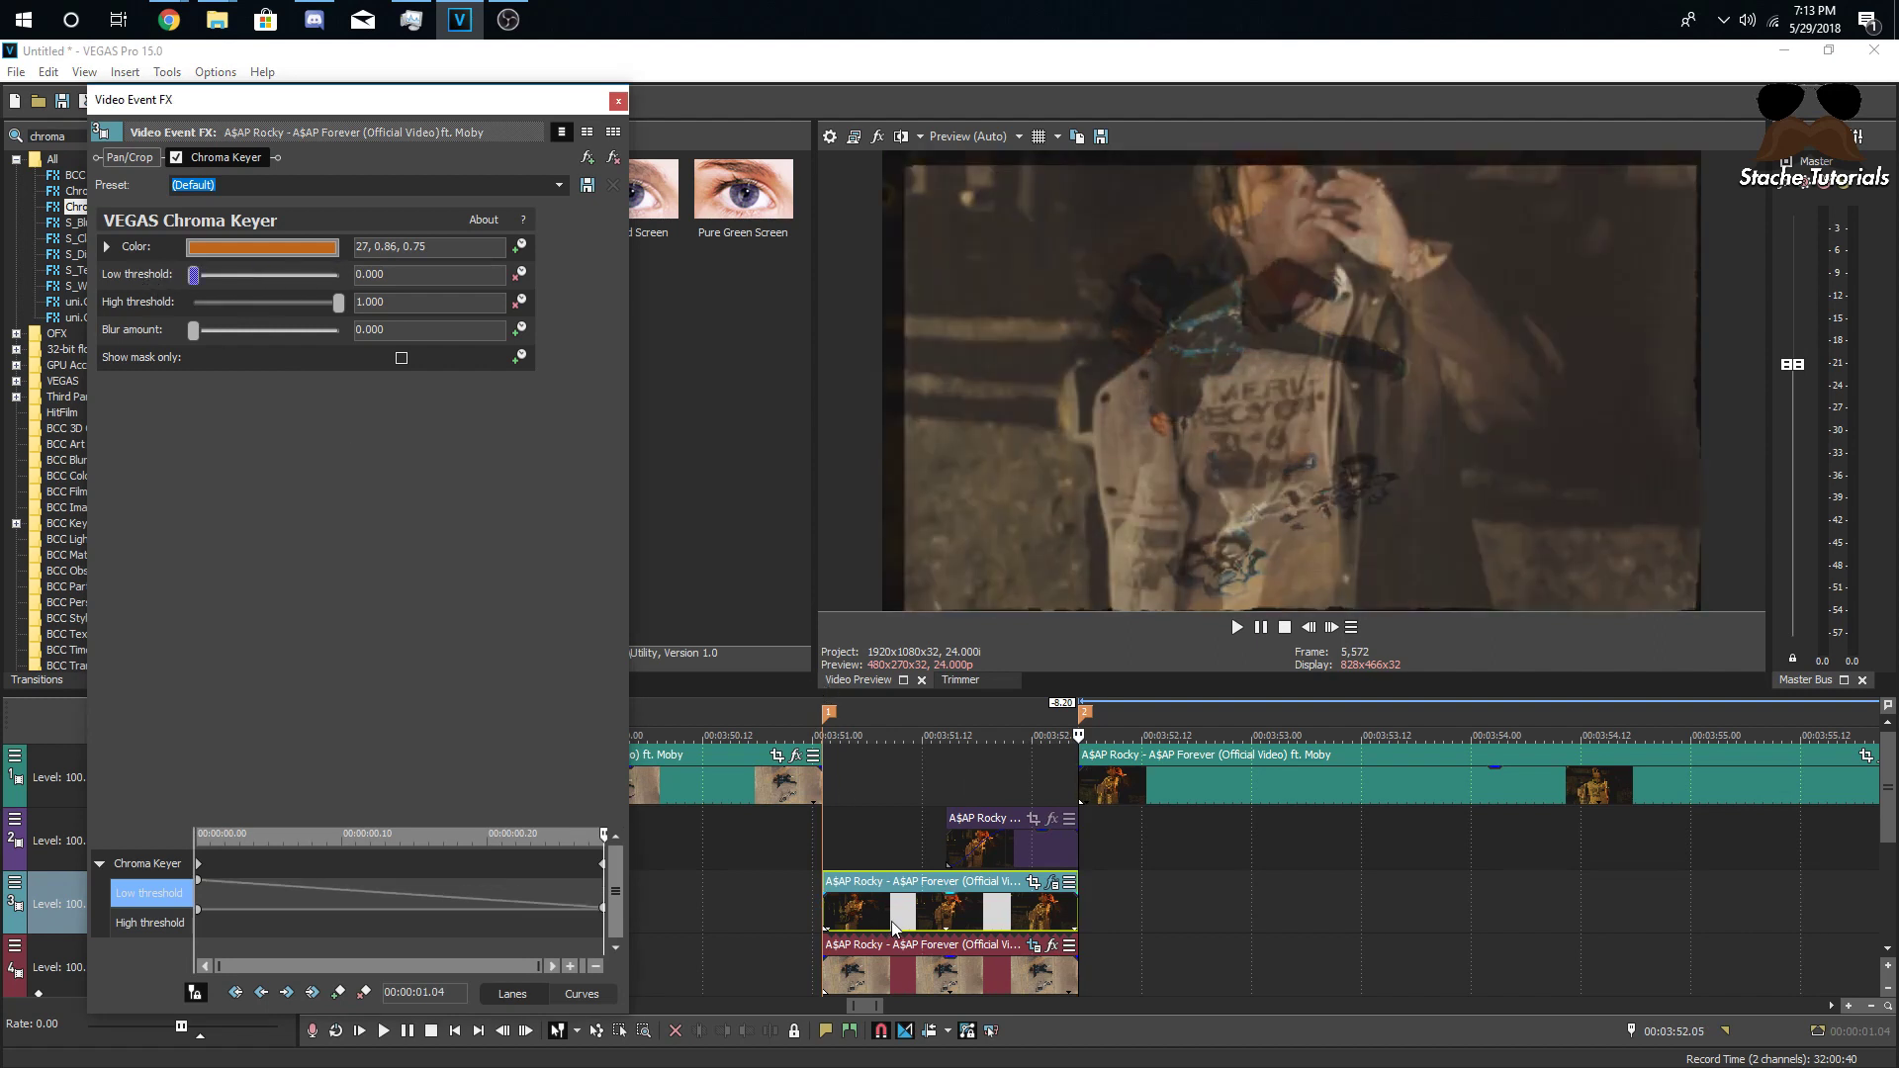
pyautogui.click(976, 845)
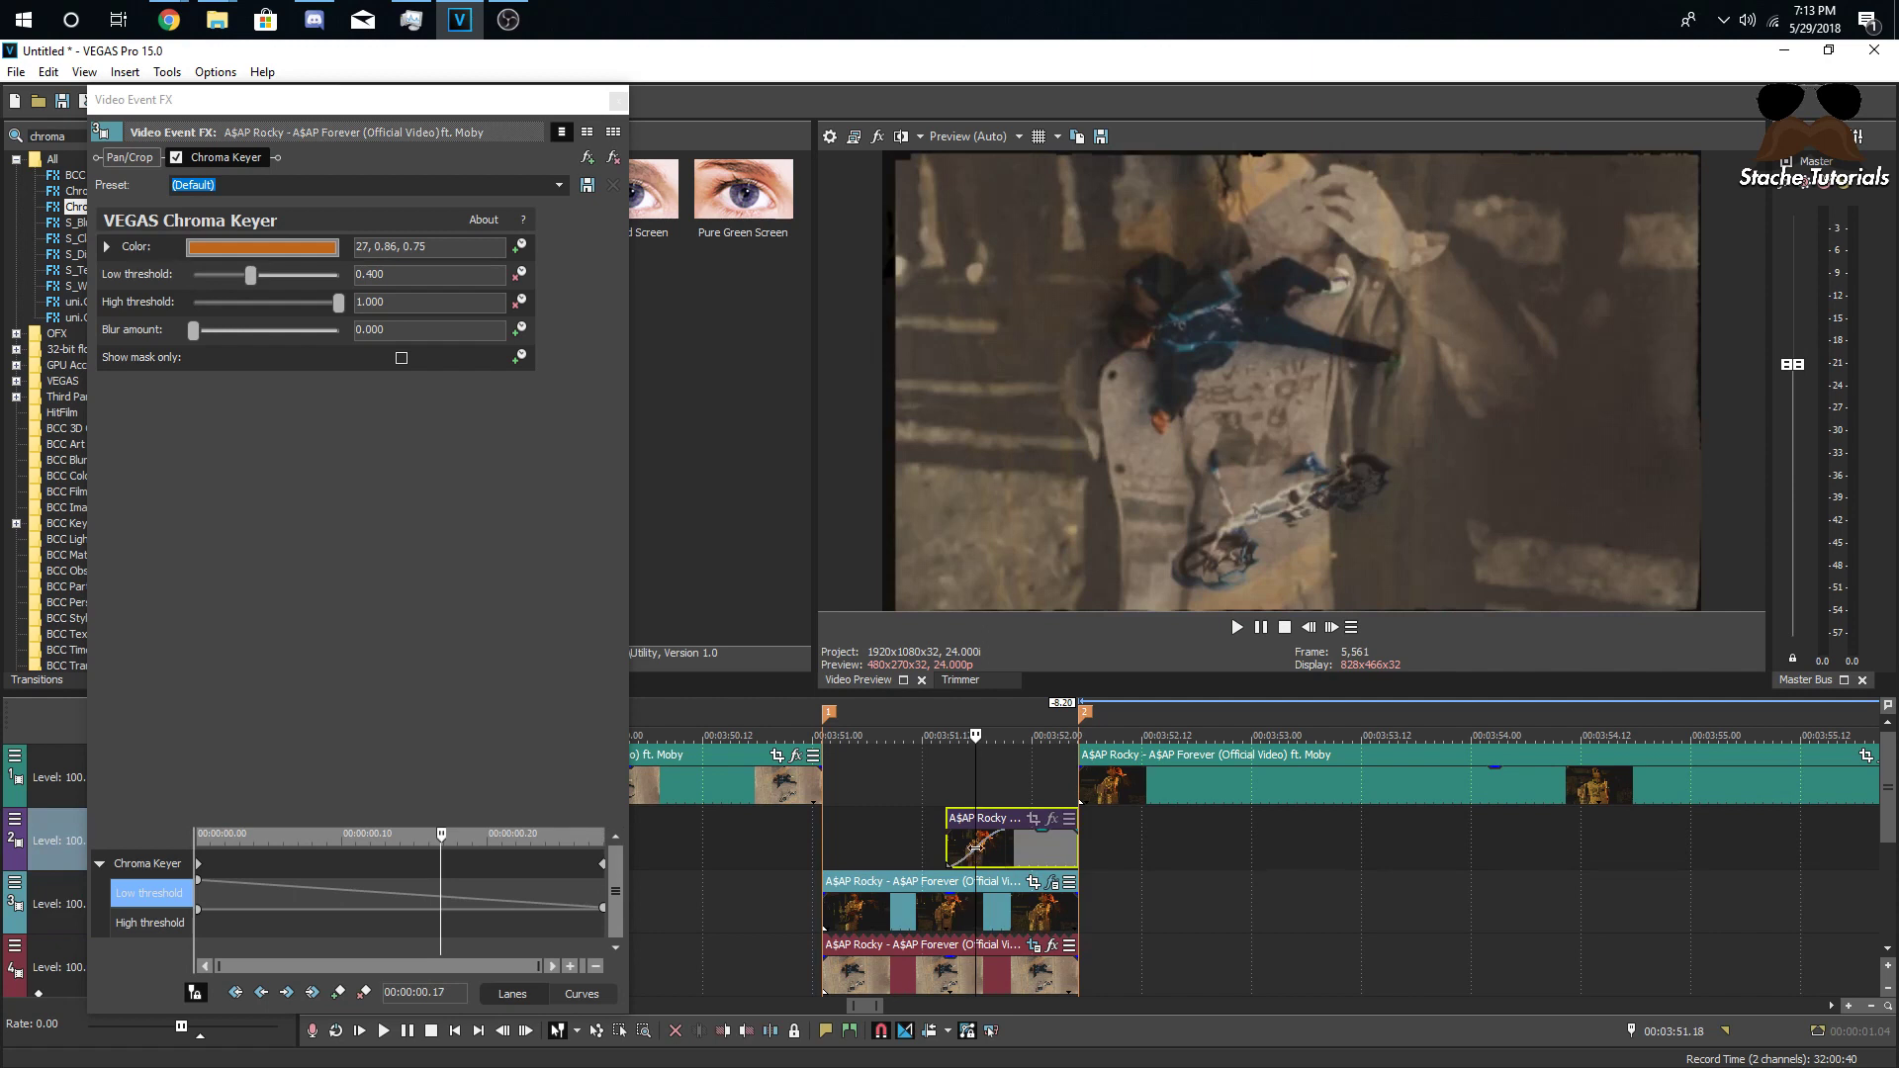
pyautogui.click(835, 862)
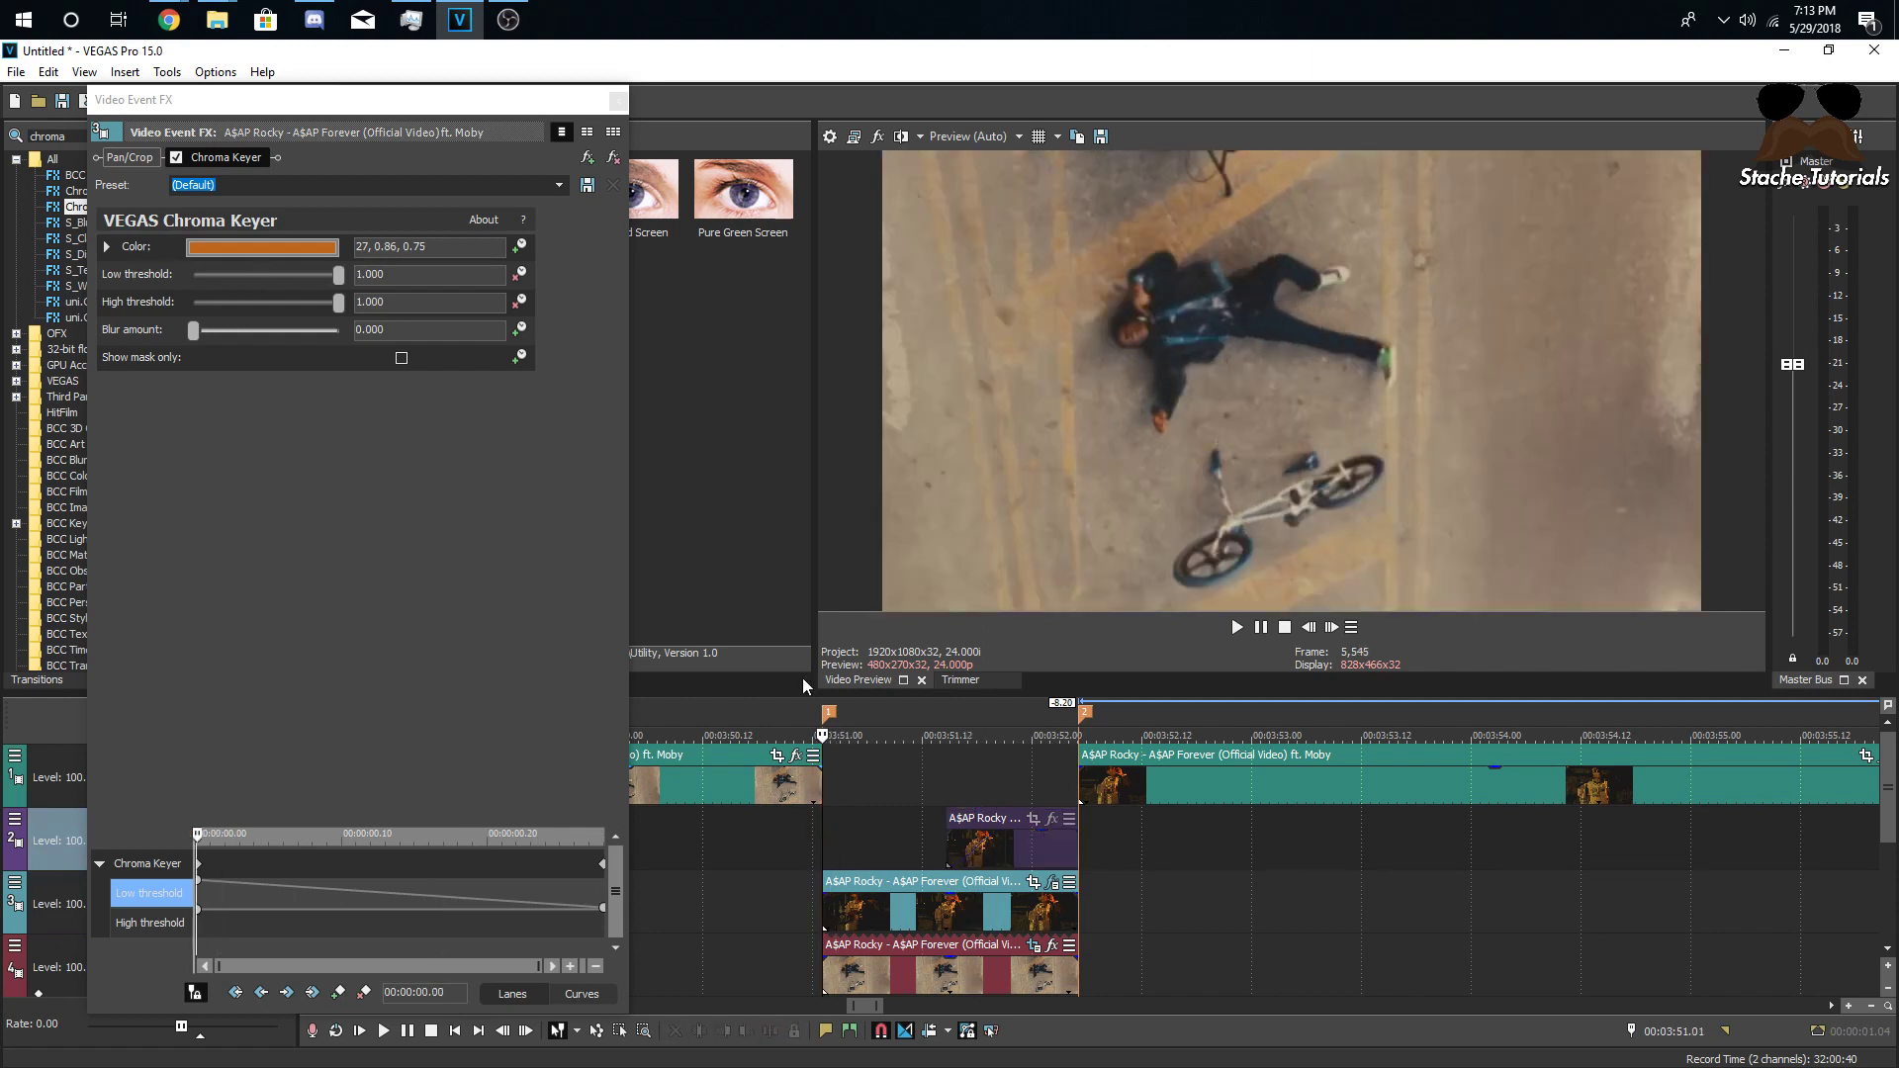
# - Close the event effects and play the transition from just before marker 1 to just after marker 2
pyautogui.click(614, 99)
pyautogui.moveTo(762, 892); pyautogui.dragTo(1112, 892)
pyautogui.press('space')
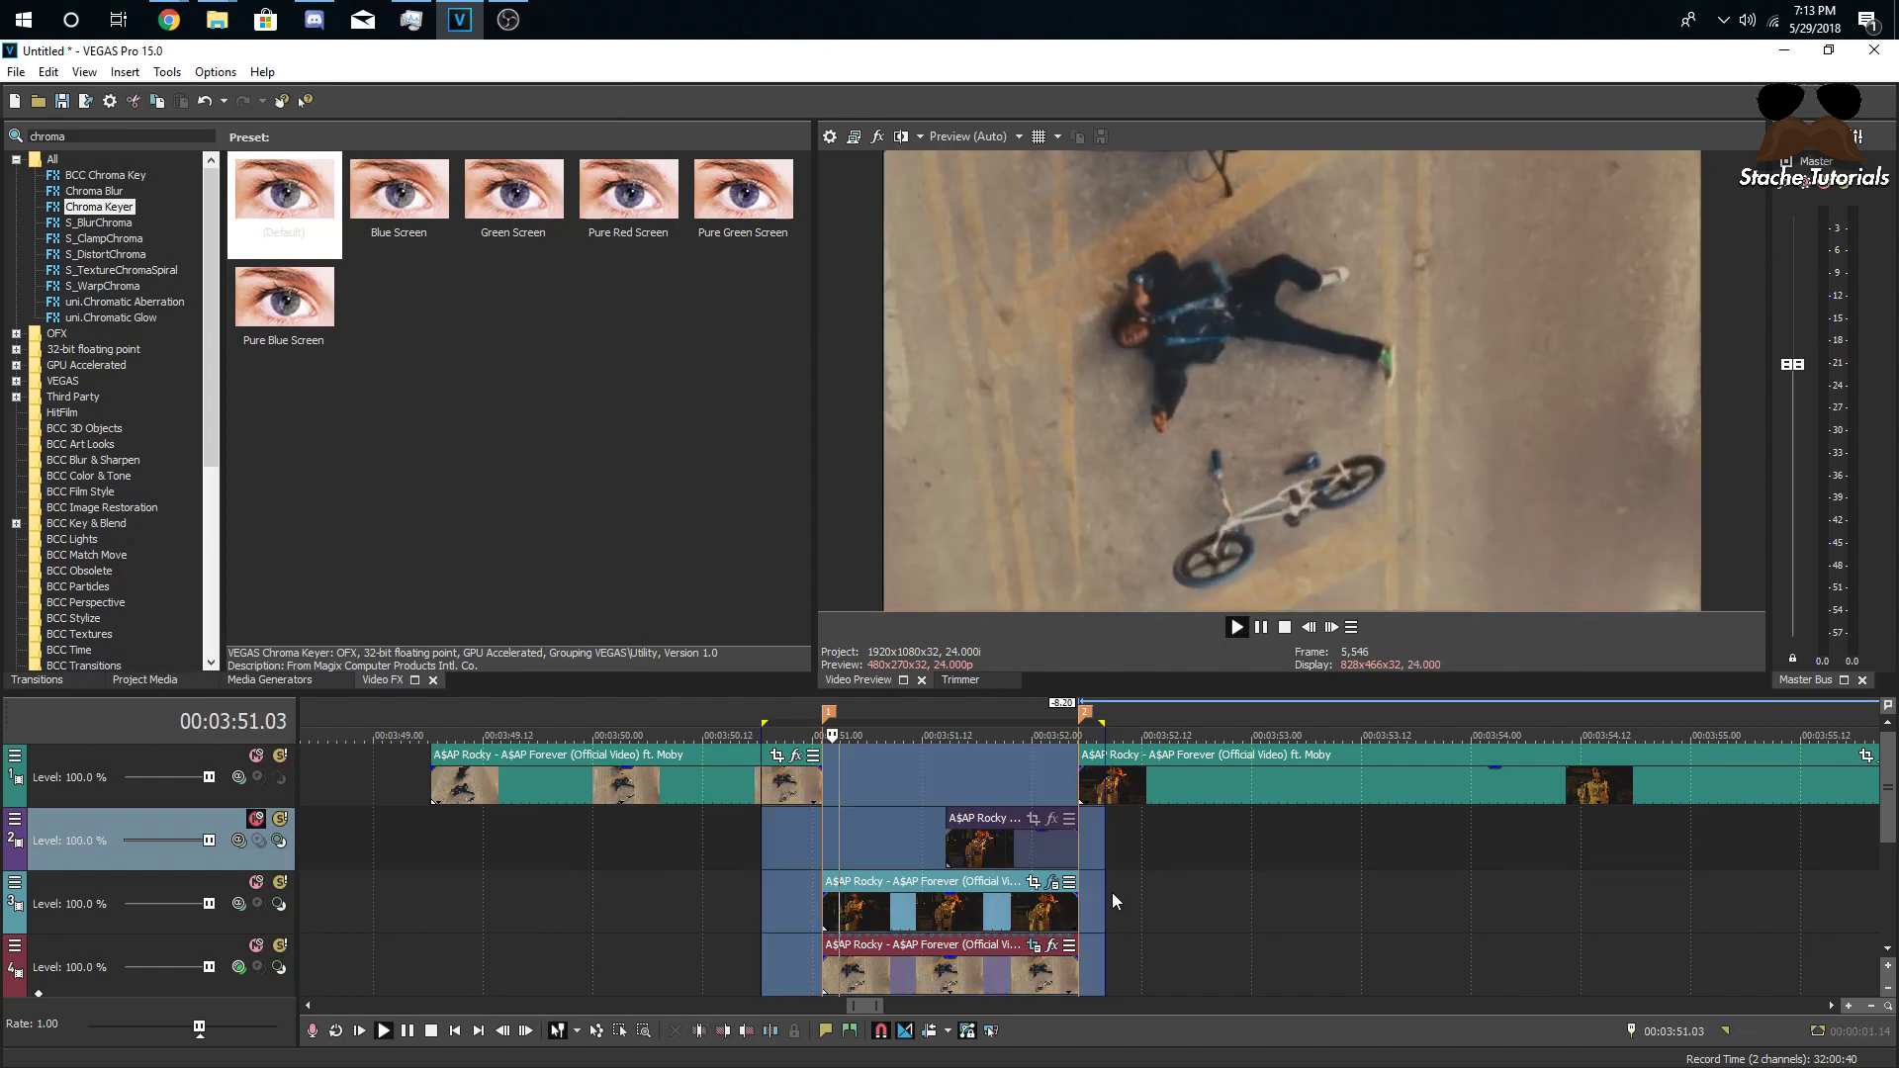
pyautogui.press('space')
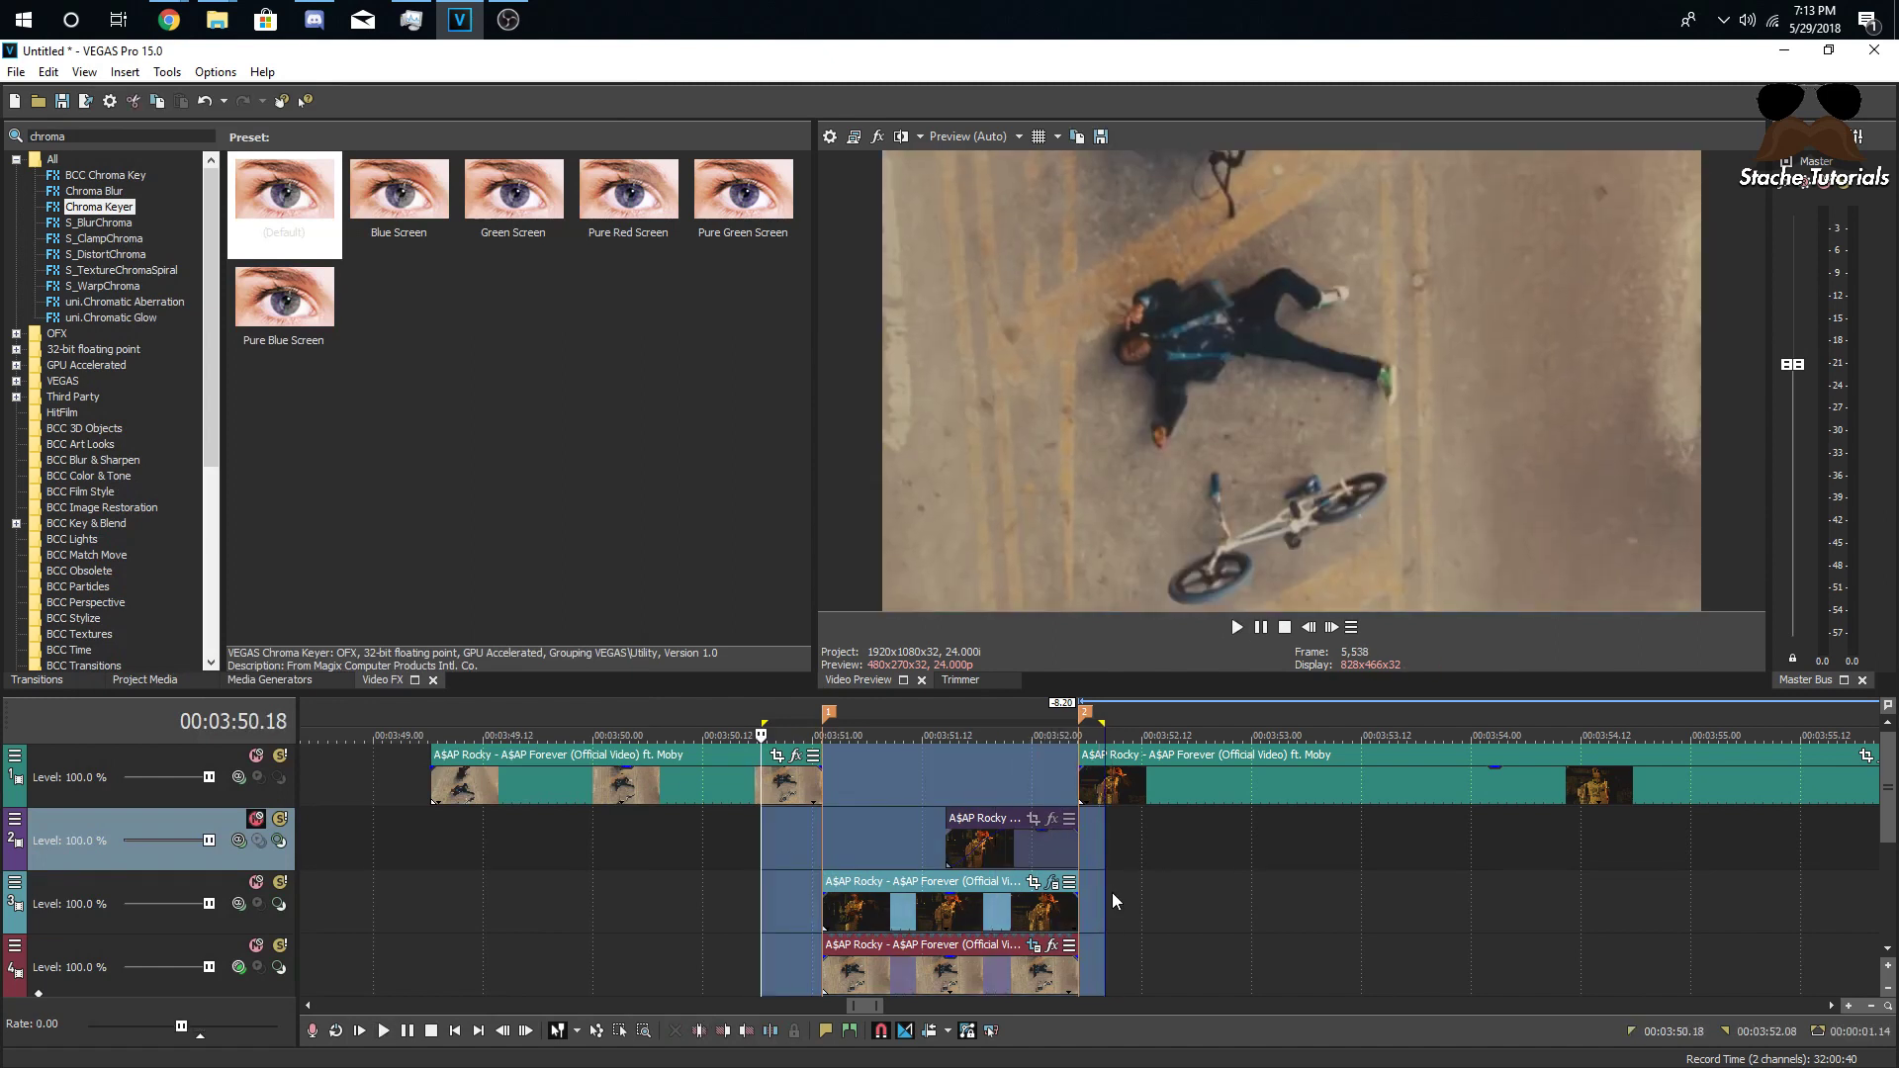
pyautogui.press('space')
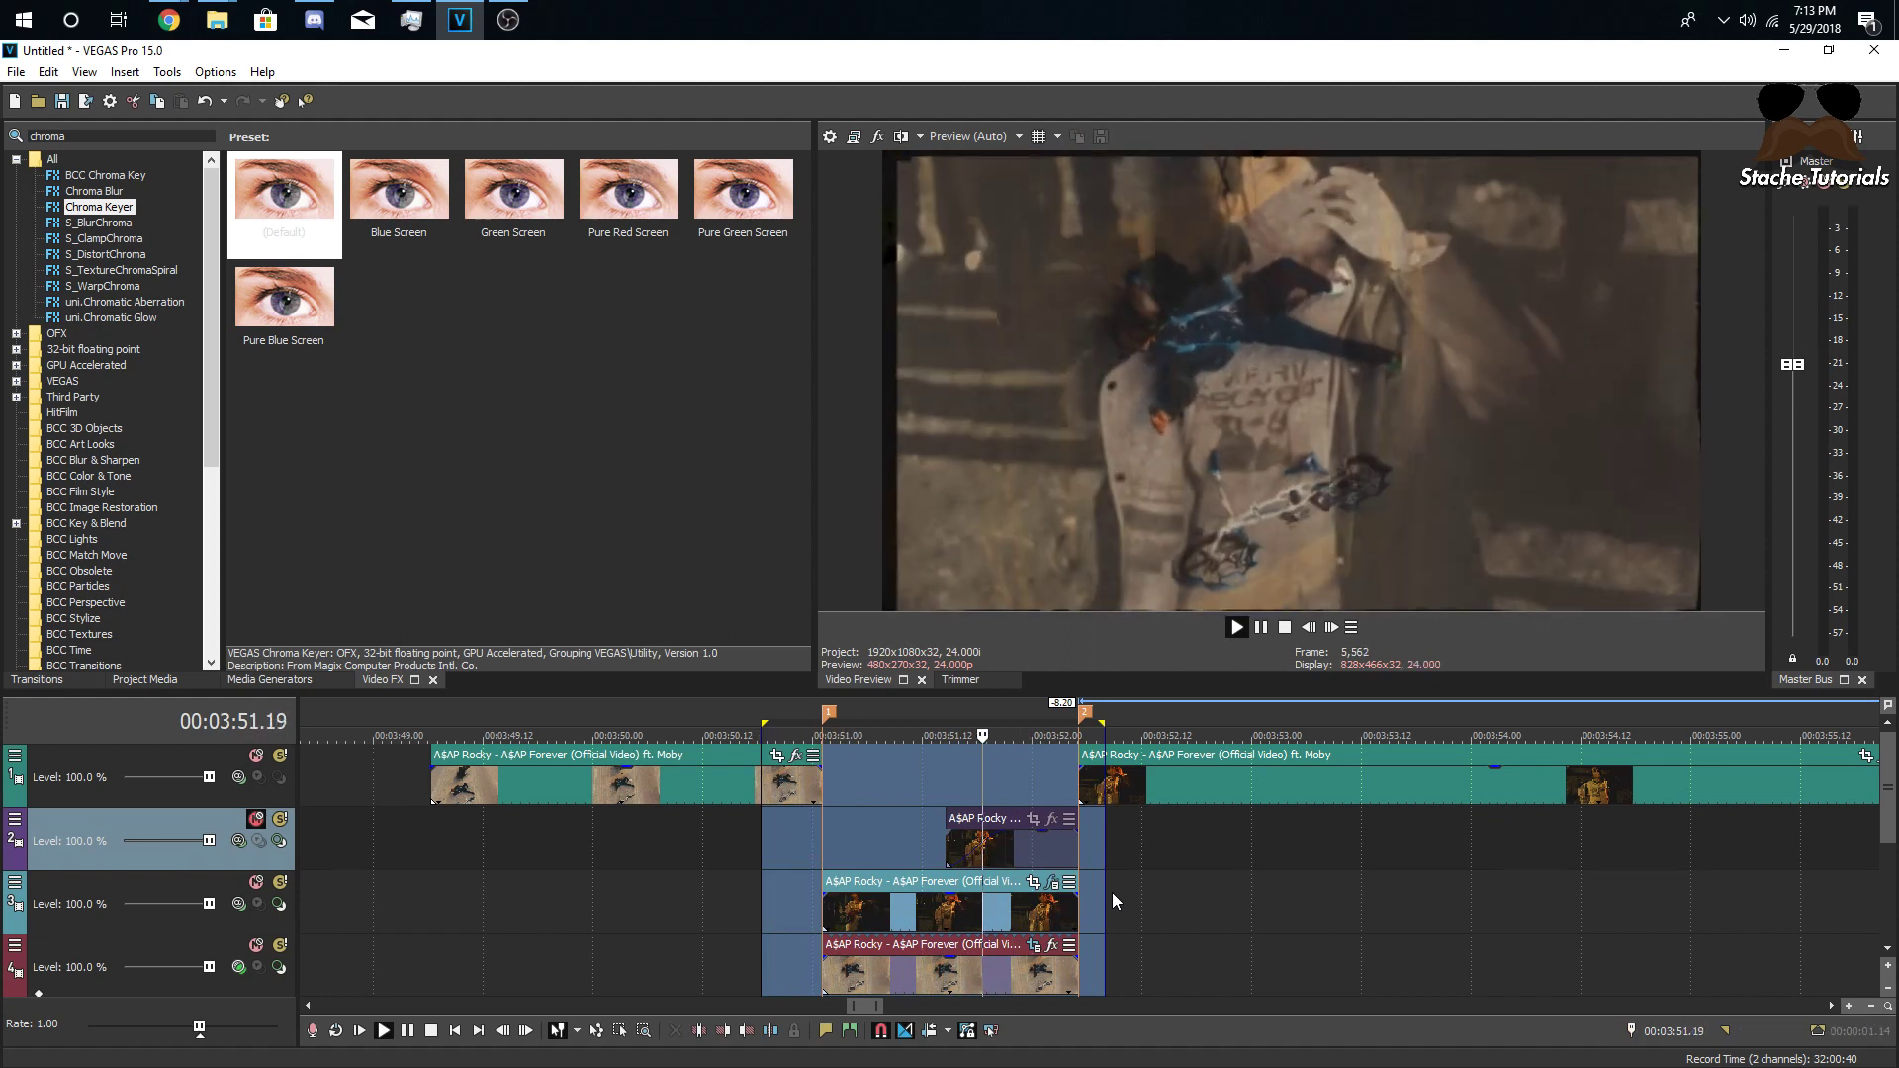
pyautogui.press('space')
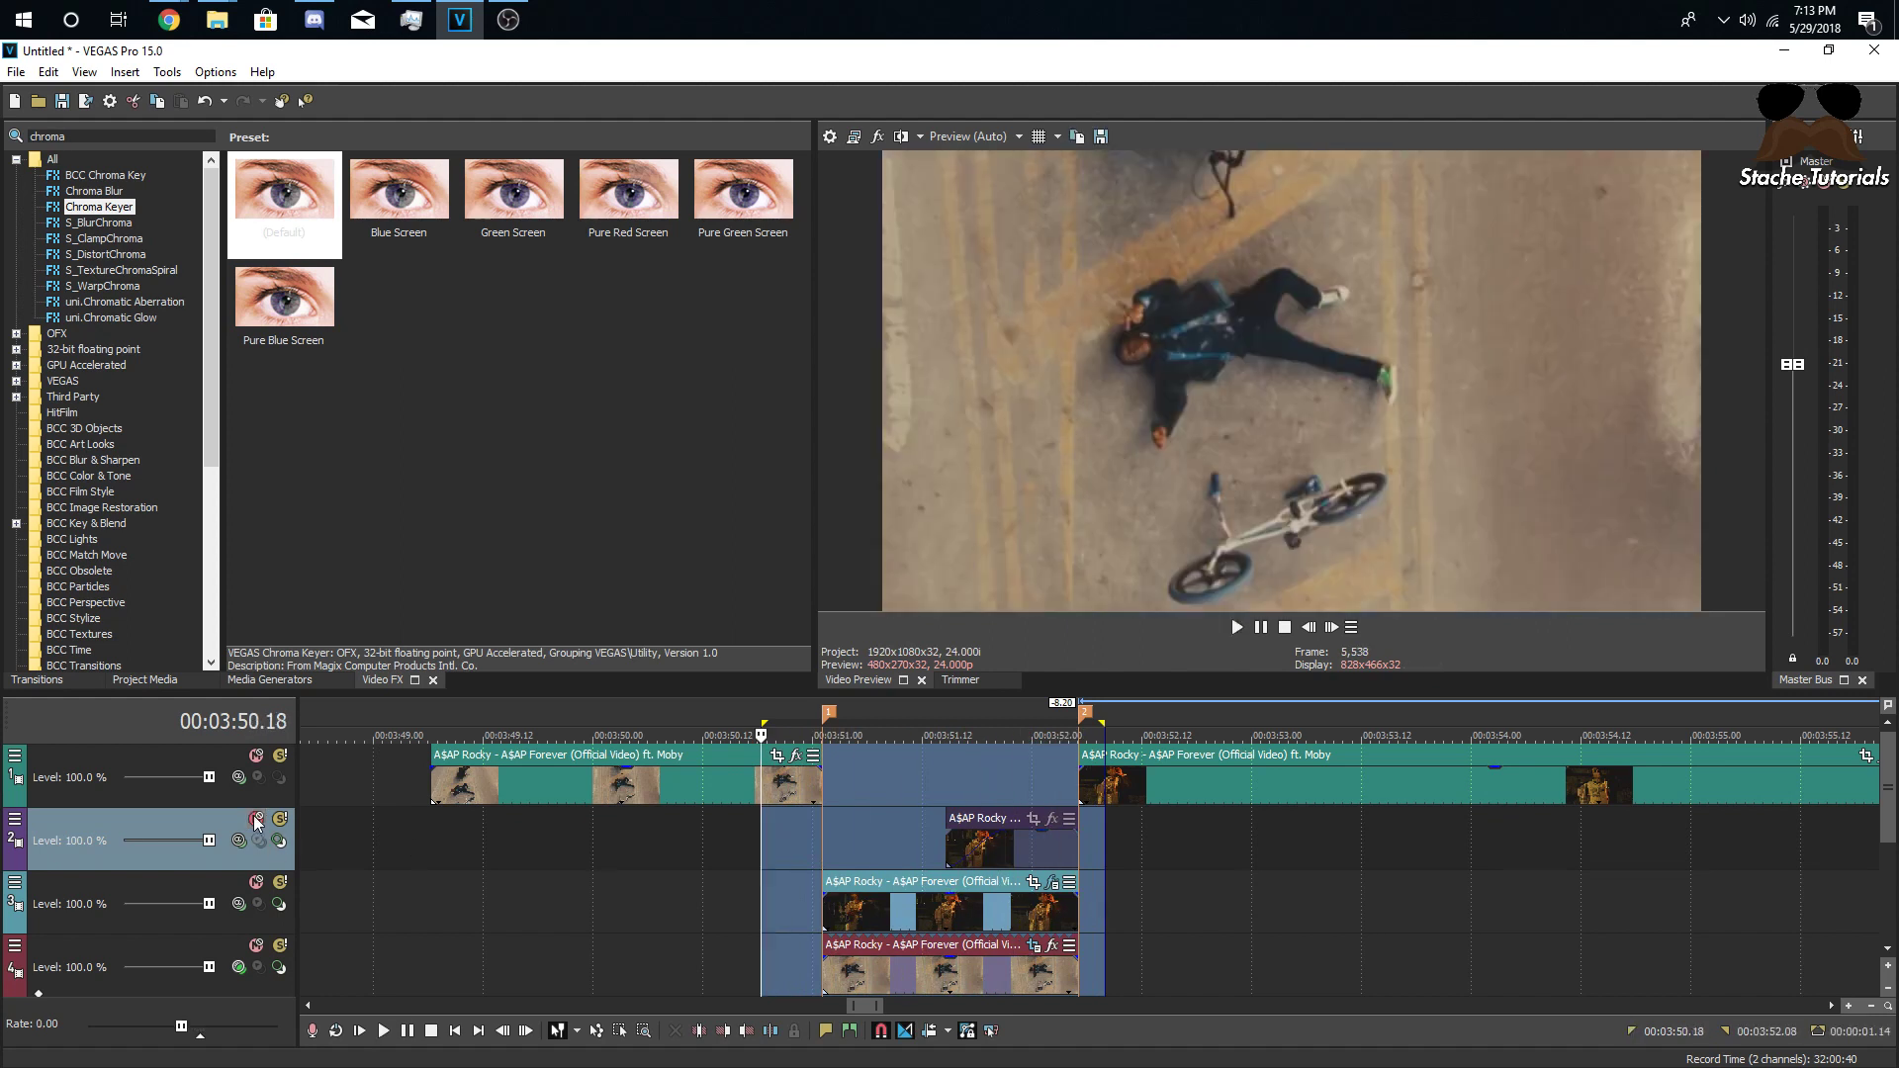
# - Extend the start of track 2's event about three frames earlier and apply the default Chroma Keyer to it
pyautogui.moveTo(947, 852); pyautogui.dragTo(917, 853)
pyautogui.click(976, 851)
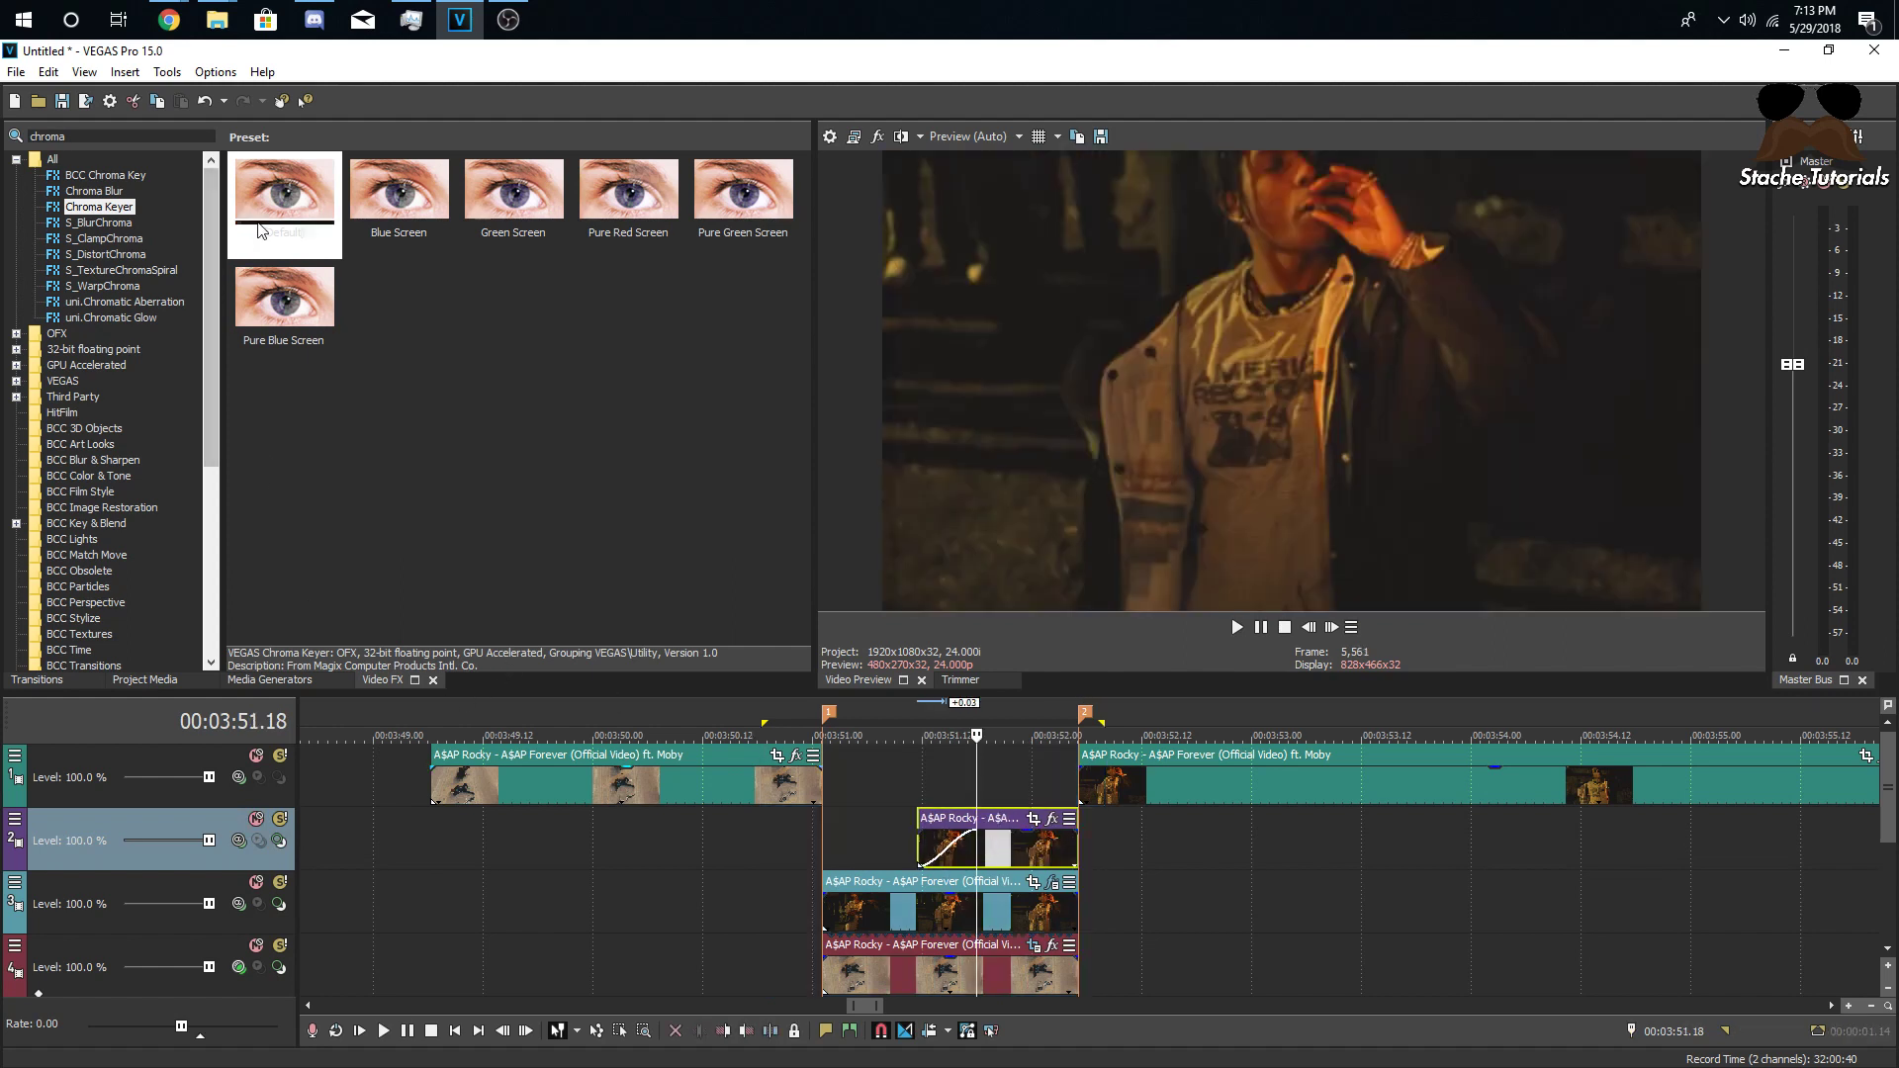
pyautogui.moveTo(257, 219); pyautogui.dragTo(969, 821)
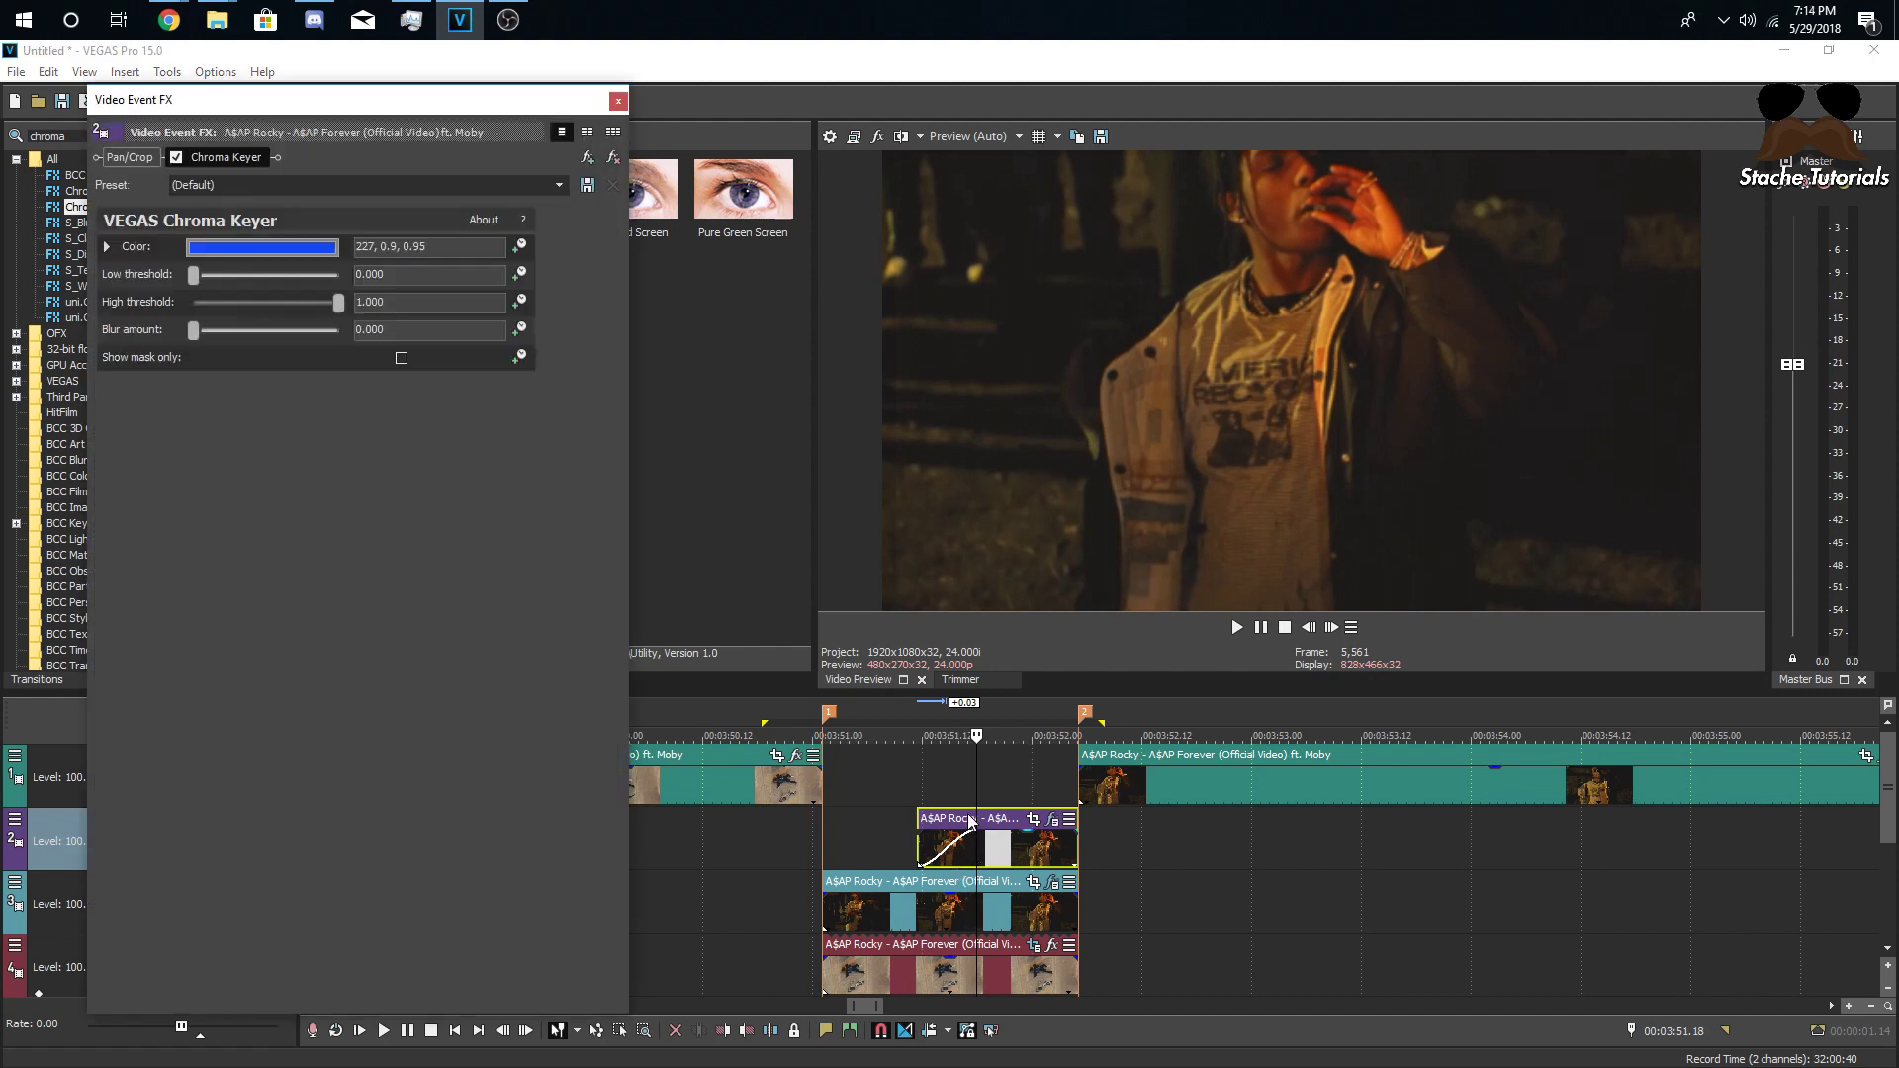
# - Set the Chroma Keyer color on track 2's event to black, 0, 0.0, 0.0
pyautogui.click(281, 247)
pyautogui.moveTo(276, 307); pyautogui.dragTo(271, 495)
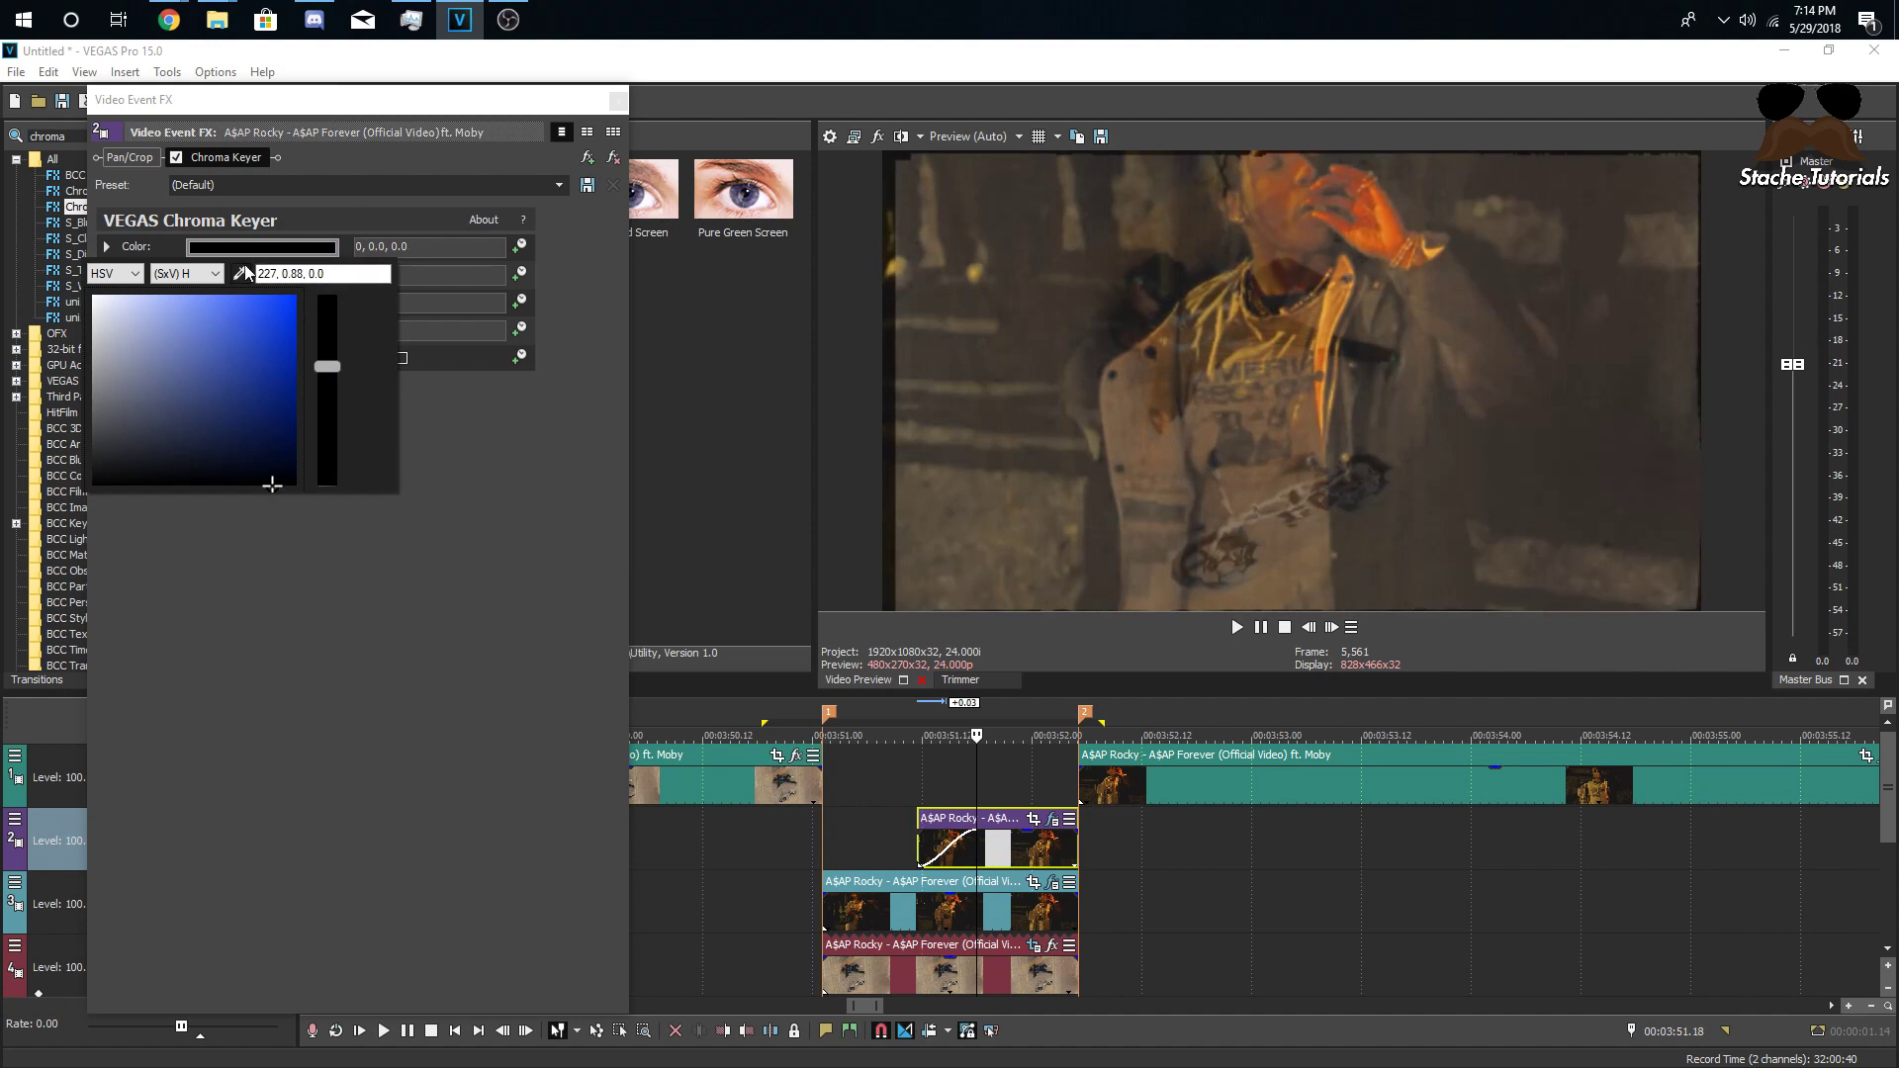
pyautogui.click(206, 252)
pyautogui.hotkey('alt', 'Tab')
pyautogui.click(1484, 181)
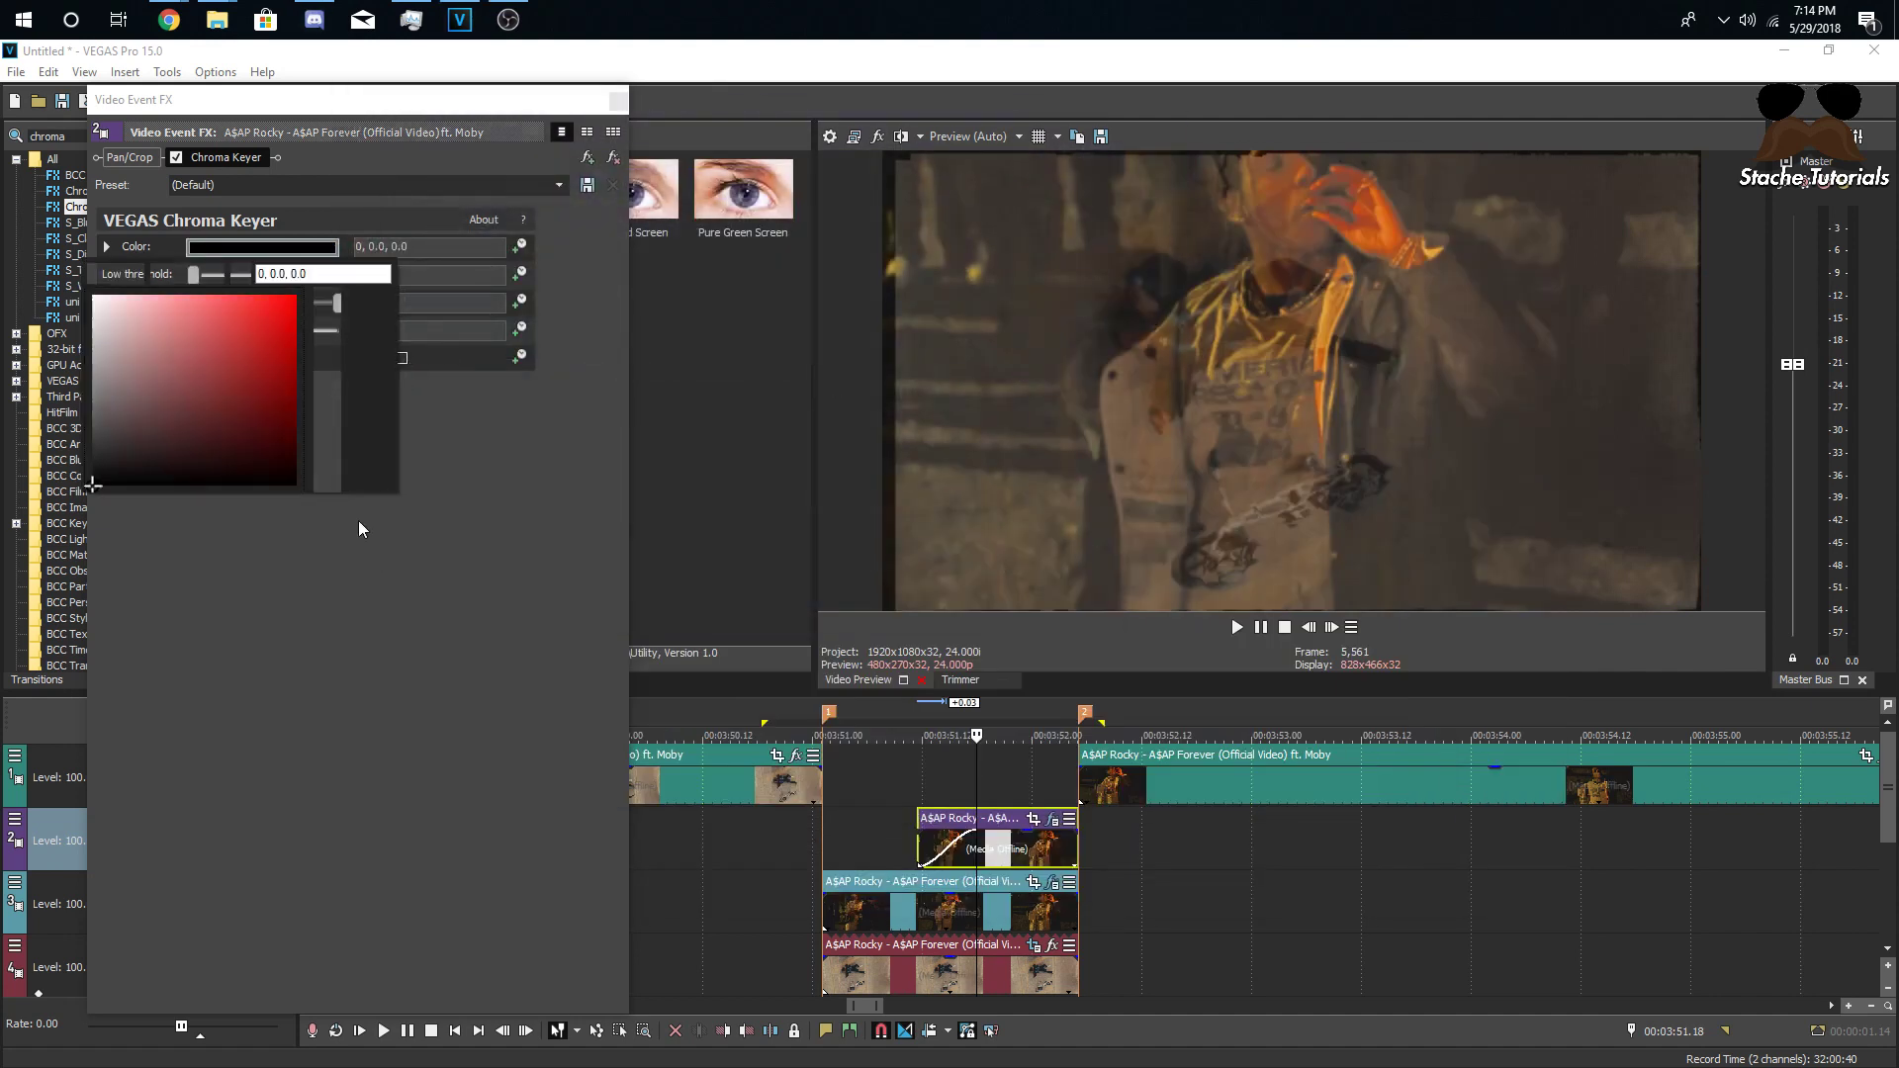
pyautogui.click(313, 111)
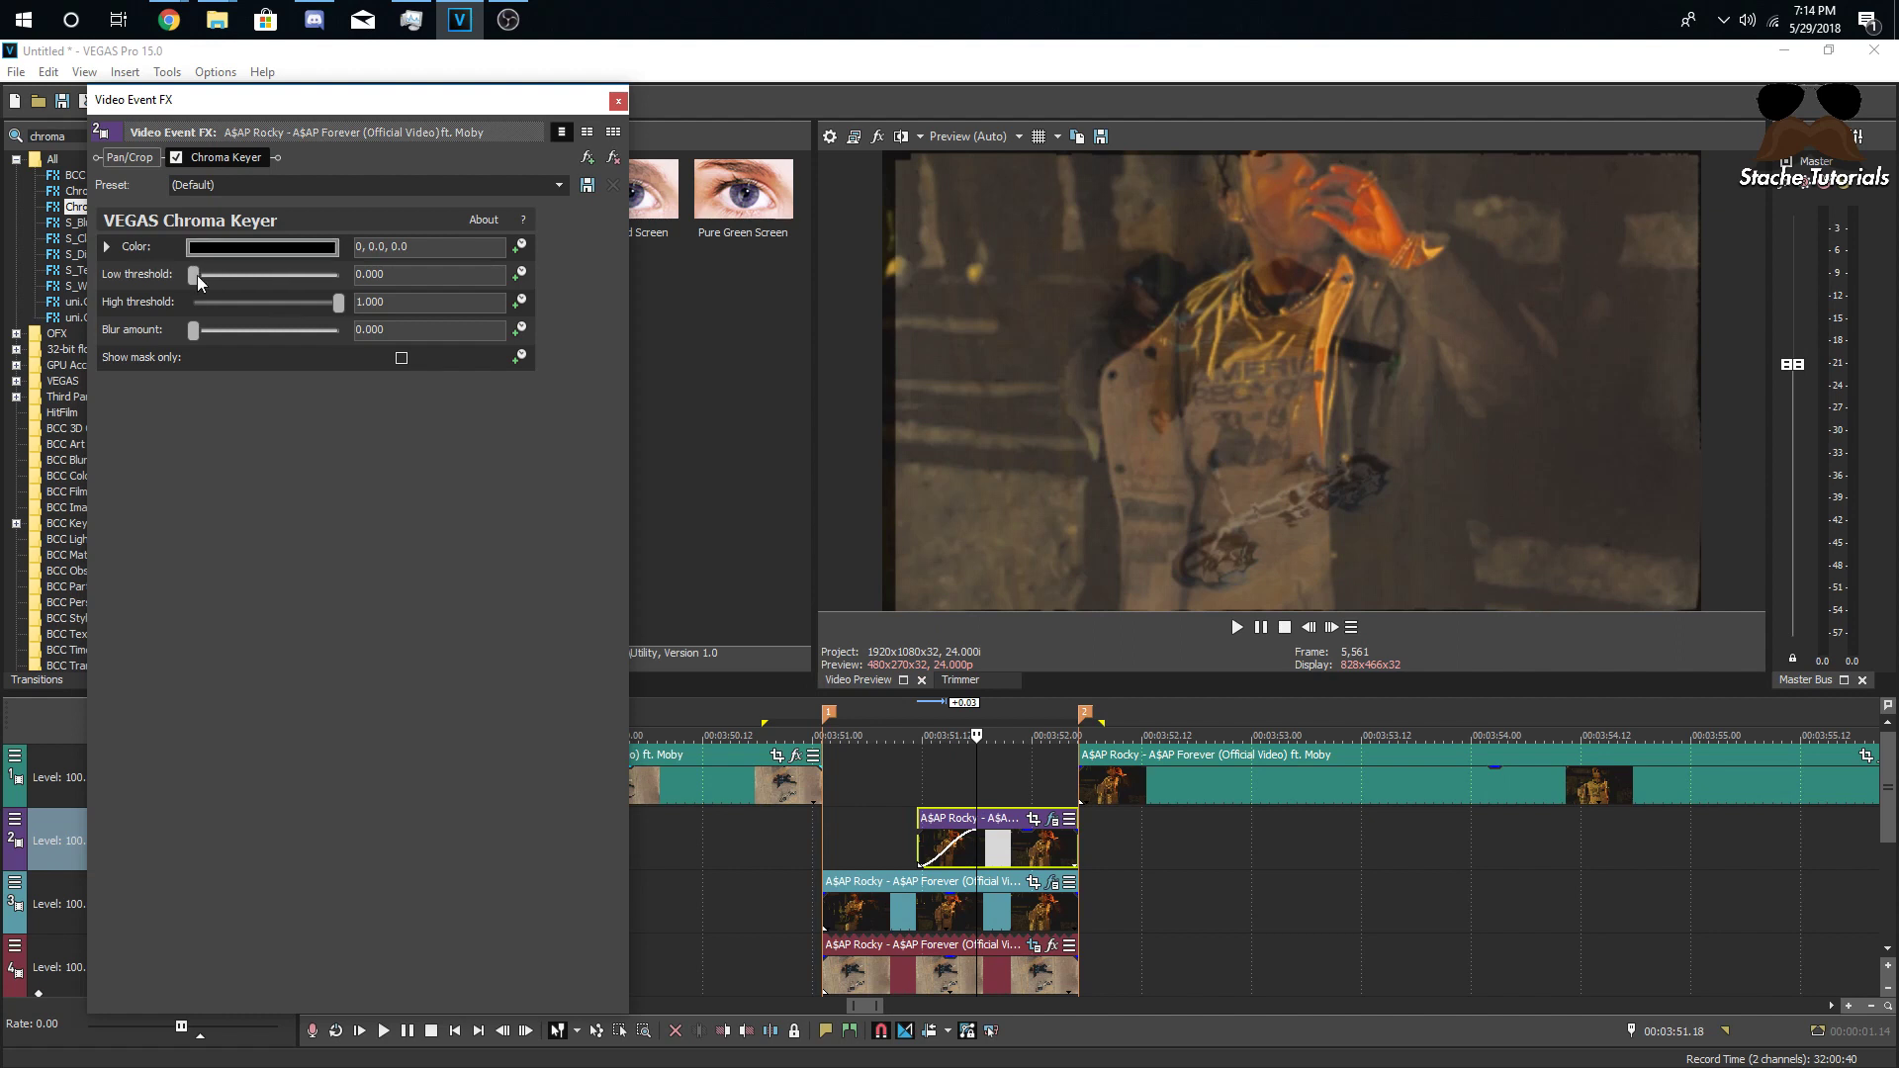
# - At the start of track 2's event, enable Chroma Keyer threshold animation and set the low threshold to 1.000
pyautogui.click(518, 300)
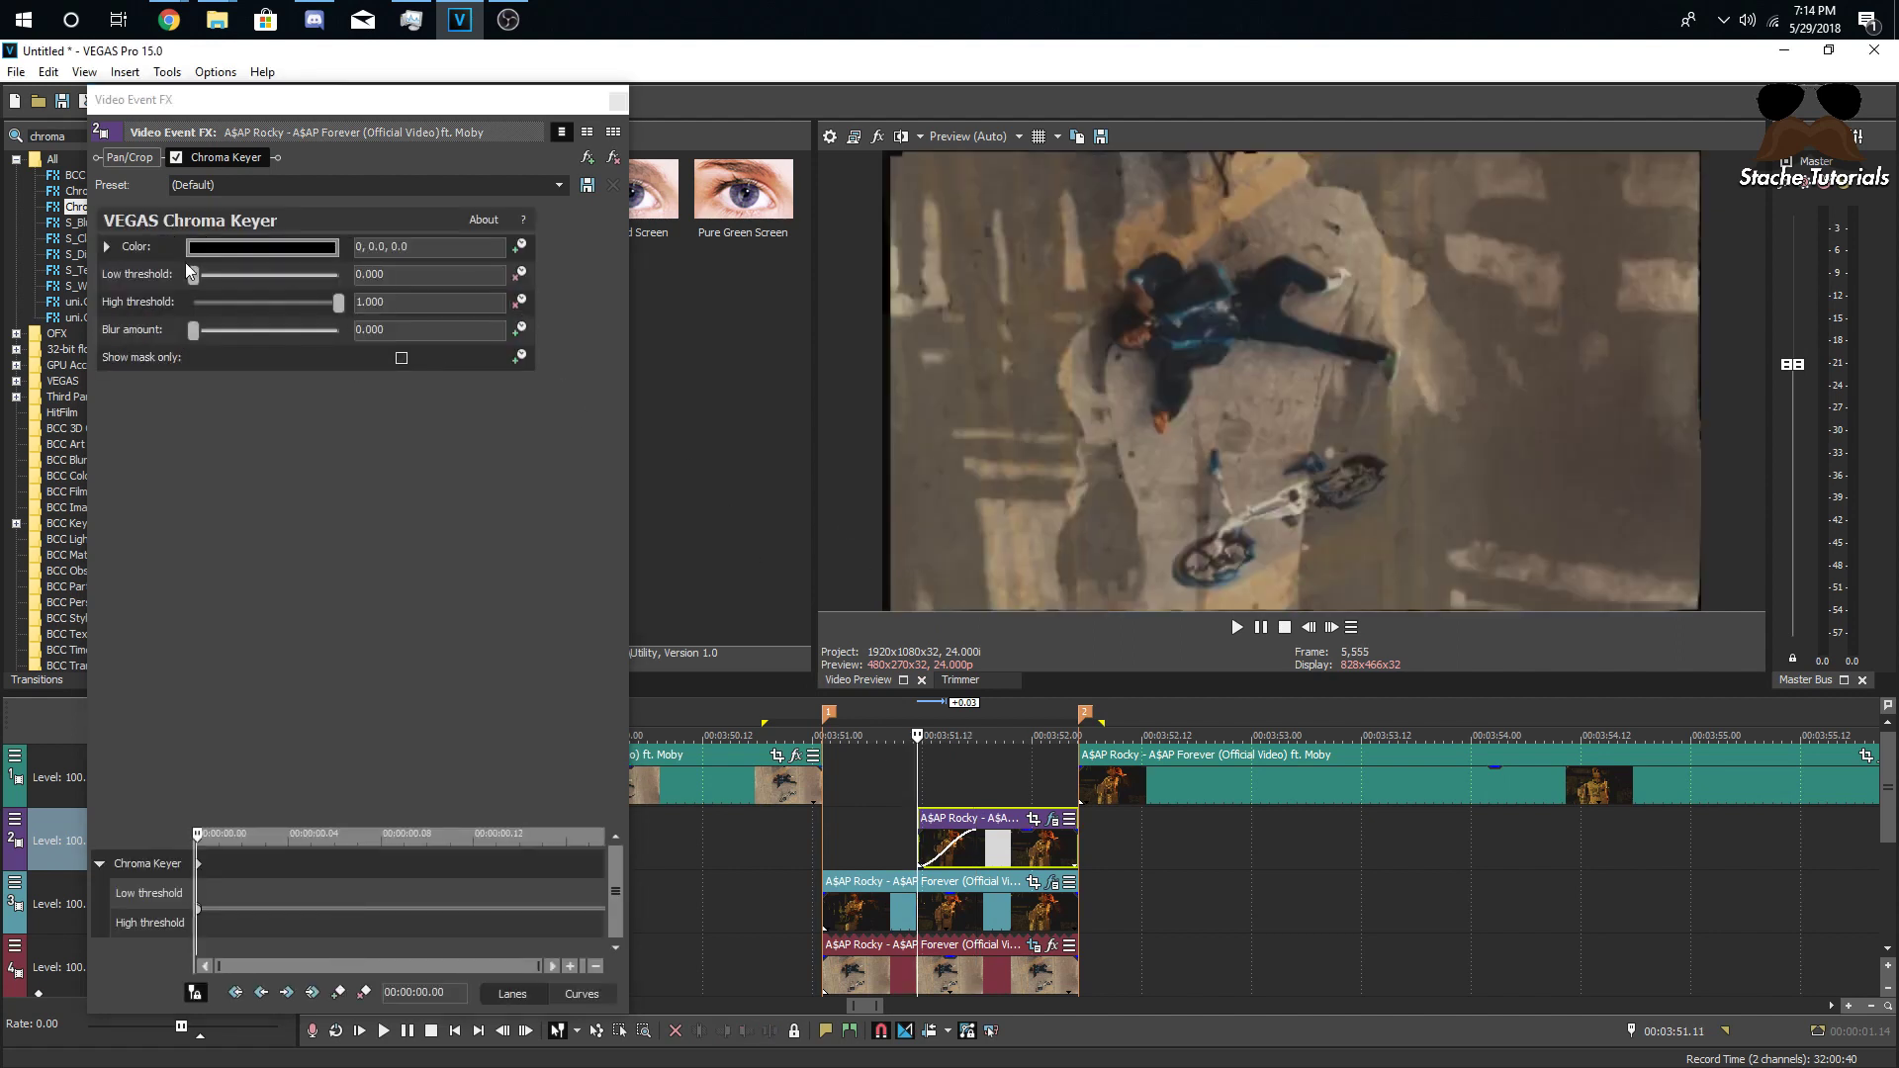
pyautogui.moveTo(193, 274); pyautogui.dragTo(335, 275)
pyautogui.moveTo(478, 291); pyautogui.dragTo(454, 290)
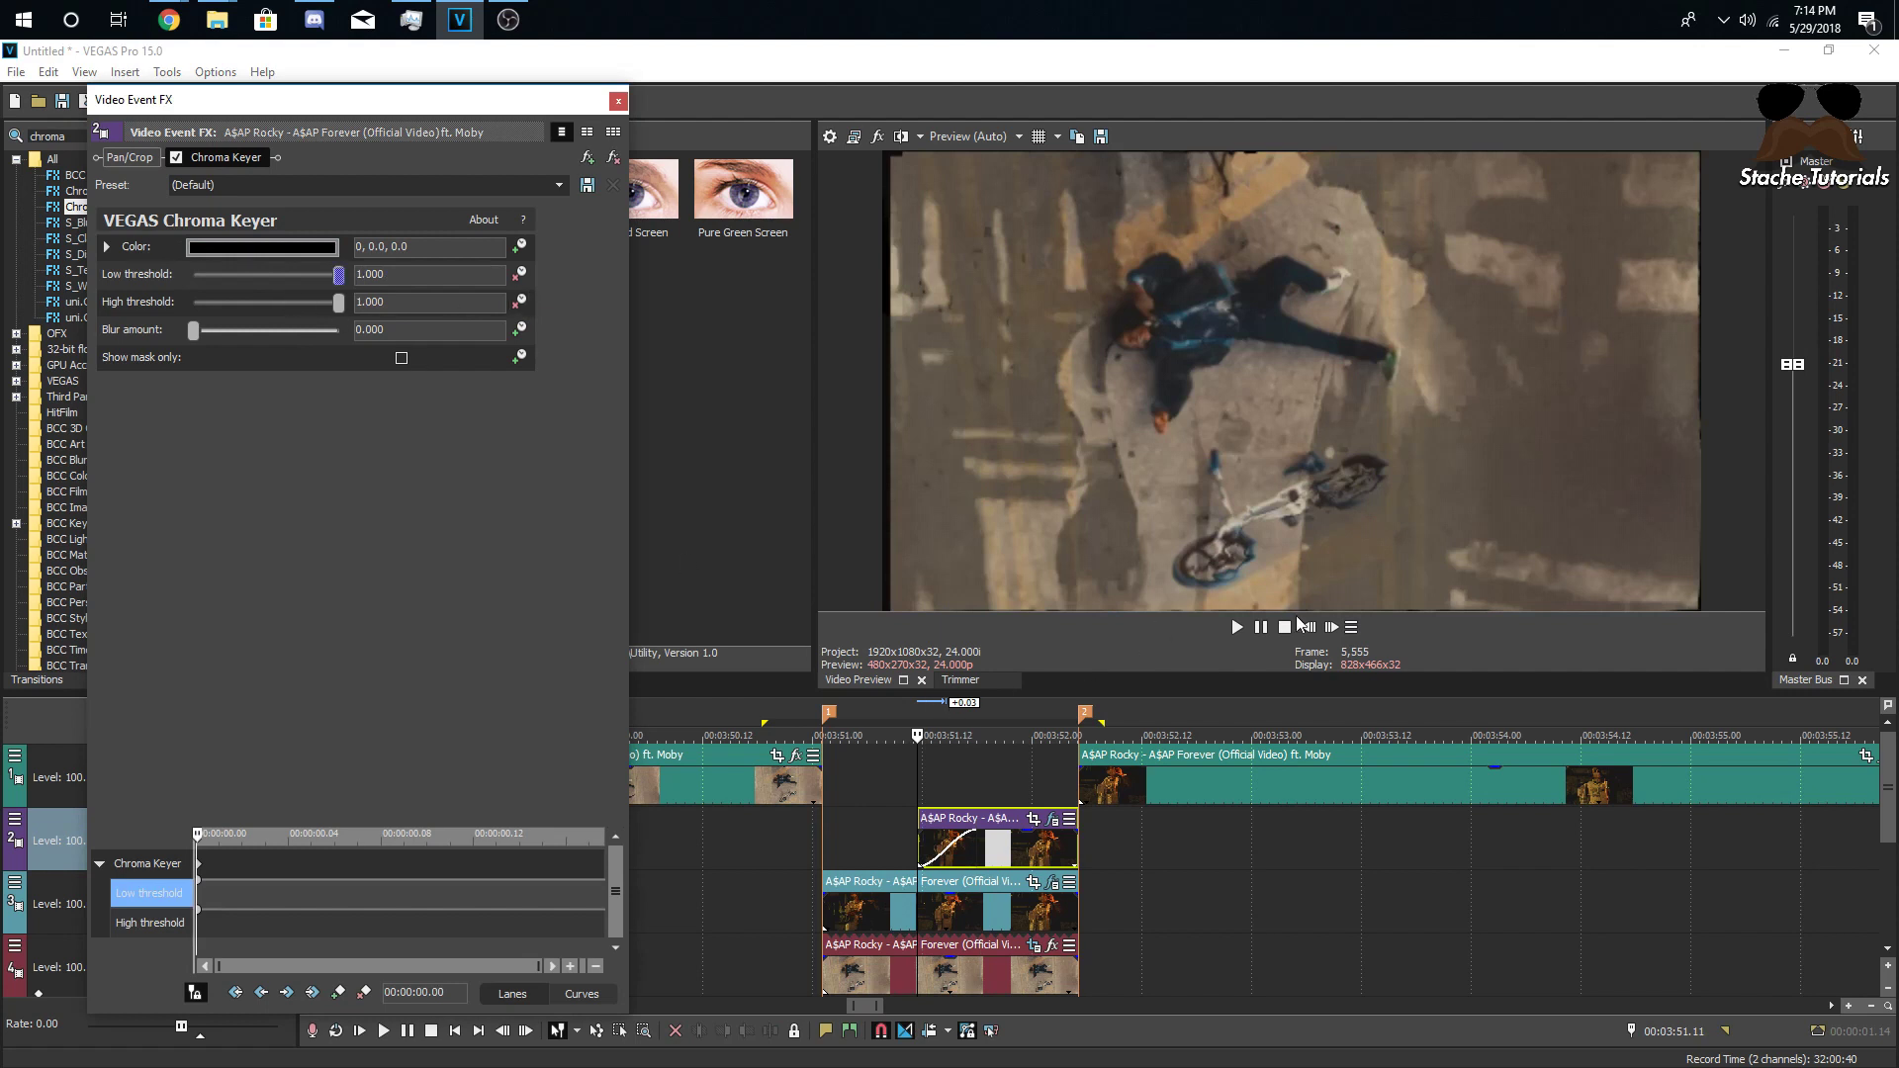
# - At marker 2, set the low threshold of track 2's Chroma Keyer to 0.000 and close the event effects
pyautogui.click(1332, 627)
pyautogui.click(1332, 627)
pyautogui.click(1332, 627)
pyautogui.click(1332, 627)
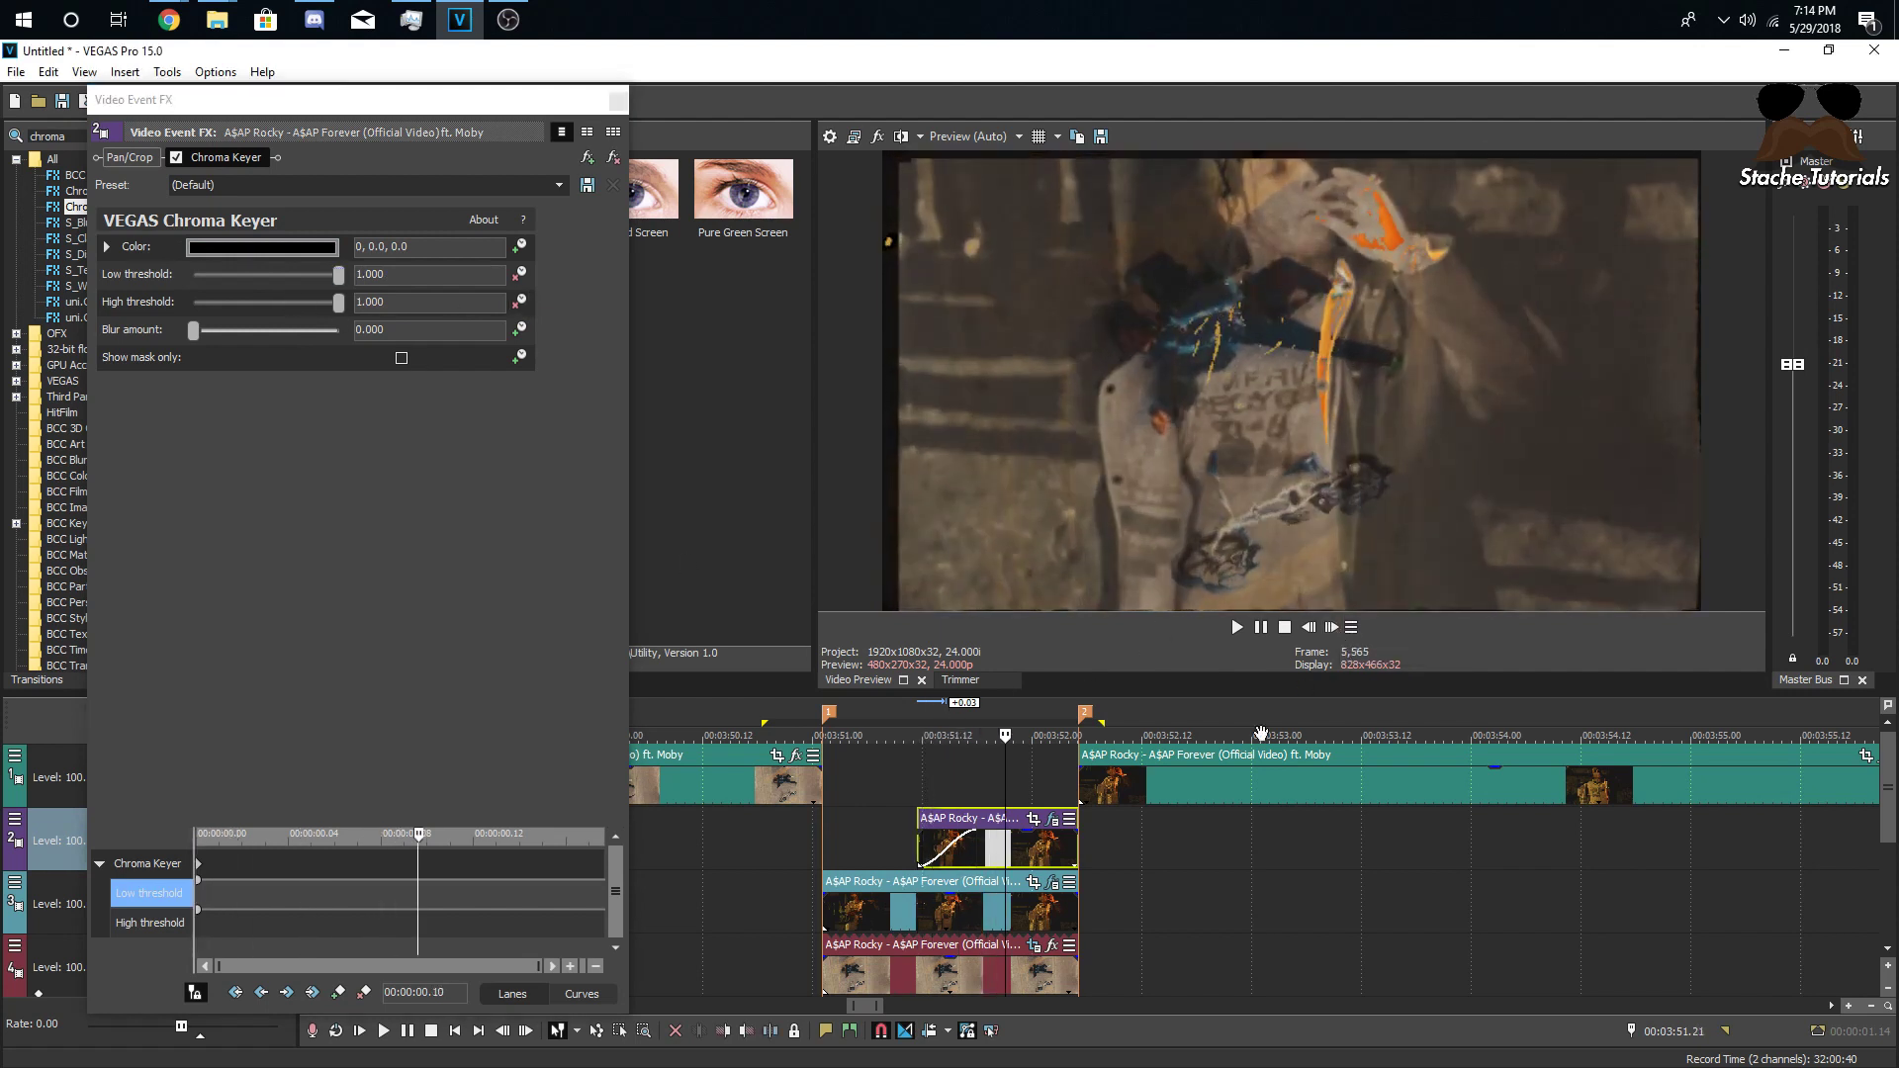
pyautogui.click(1090, 858)
pyautogui.moveTo(337, 276); pyautogui.dragTo(132, 277)
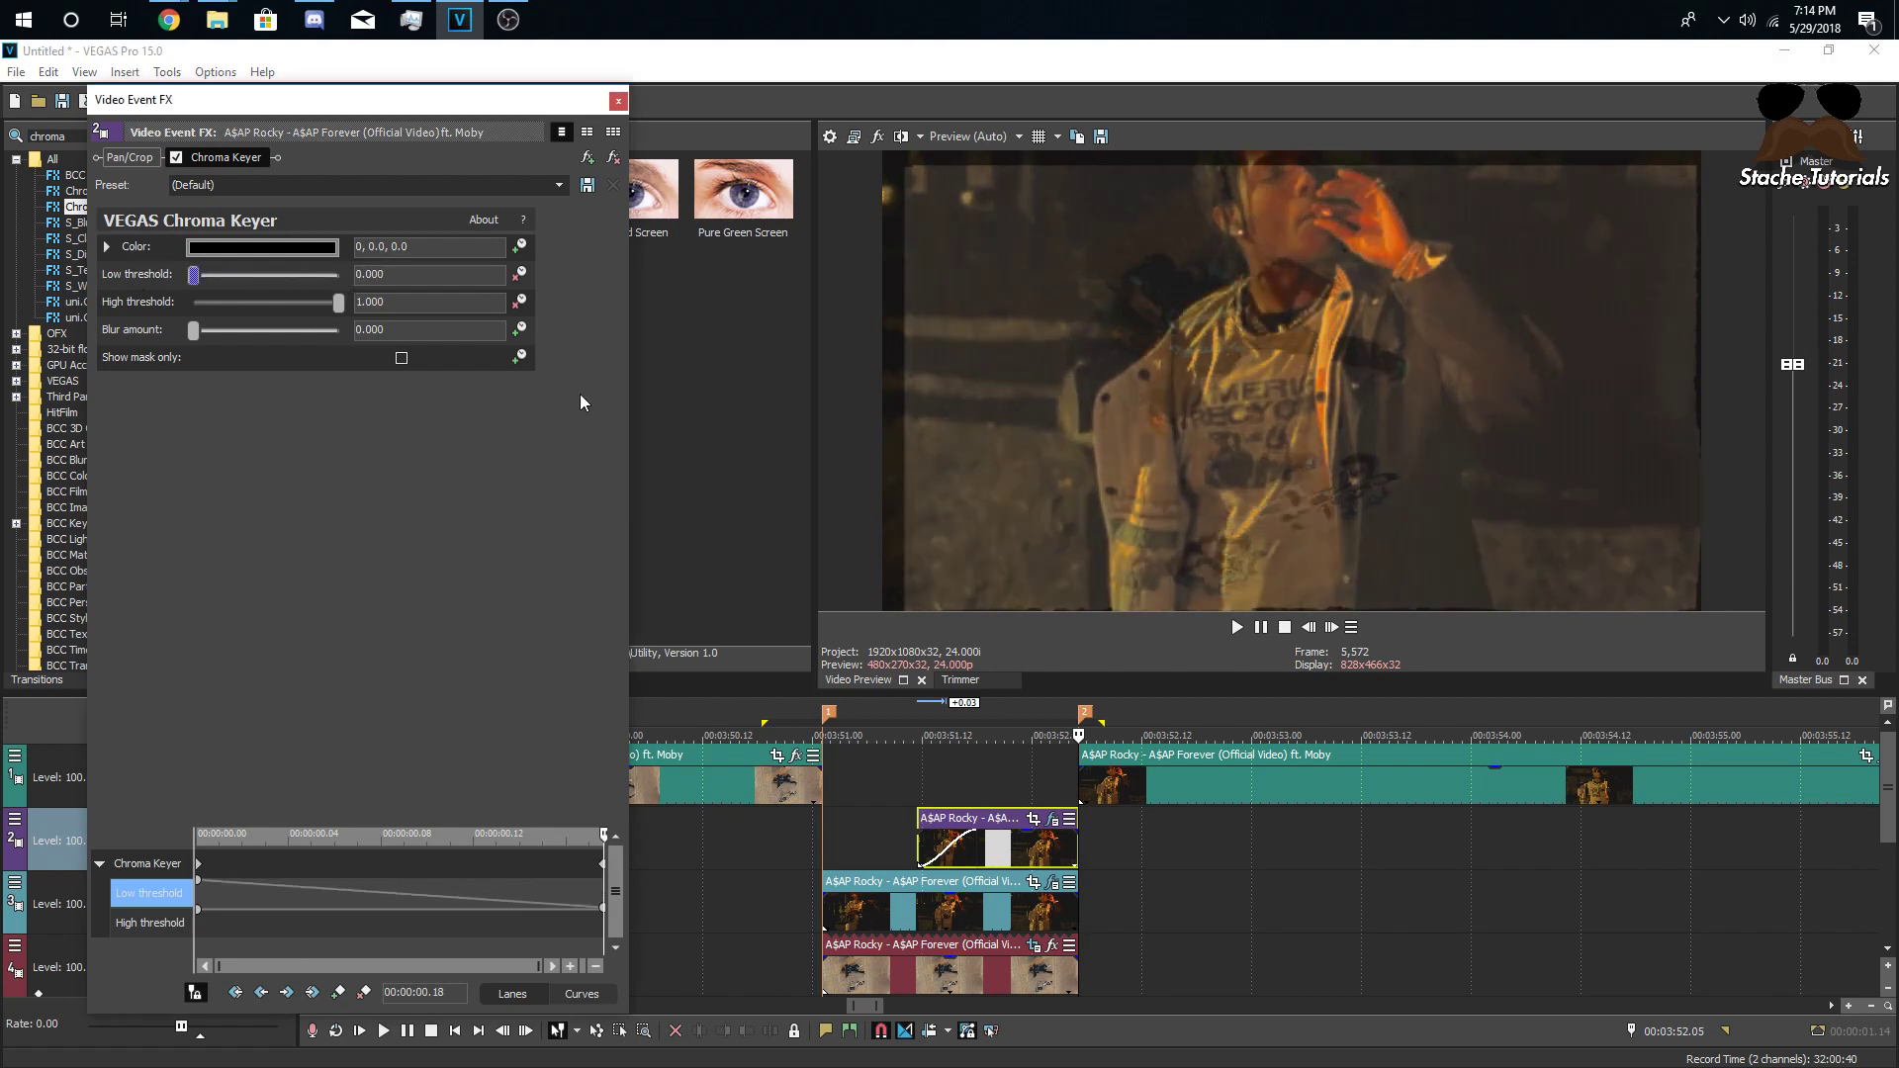
pyautogui.click(617, 100)
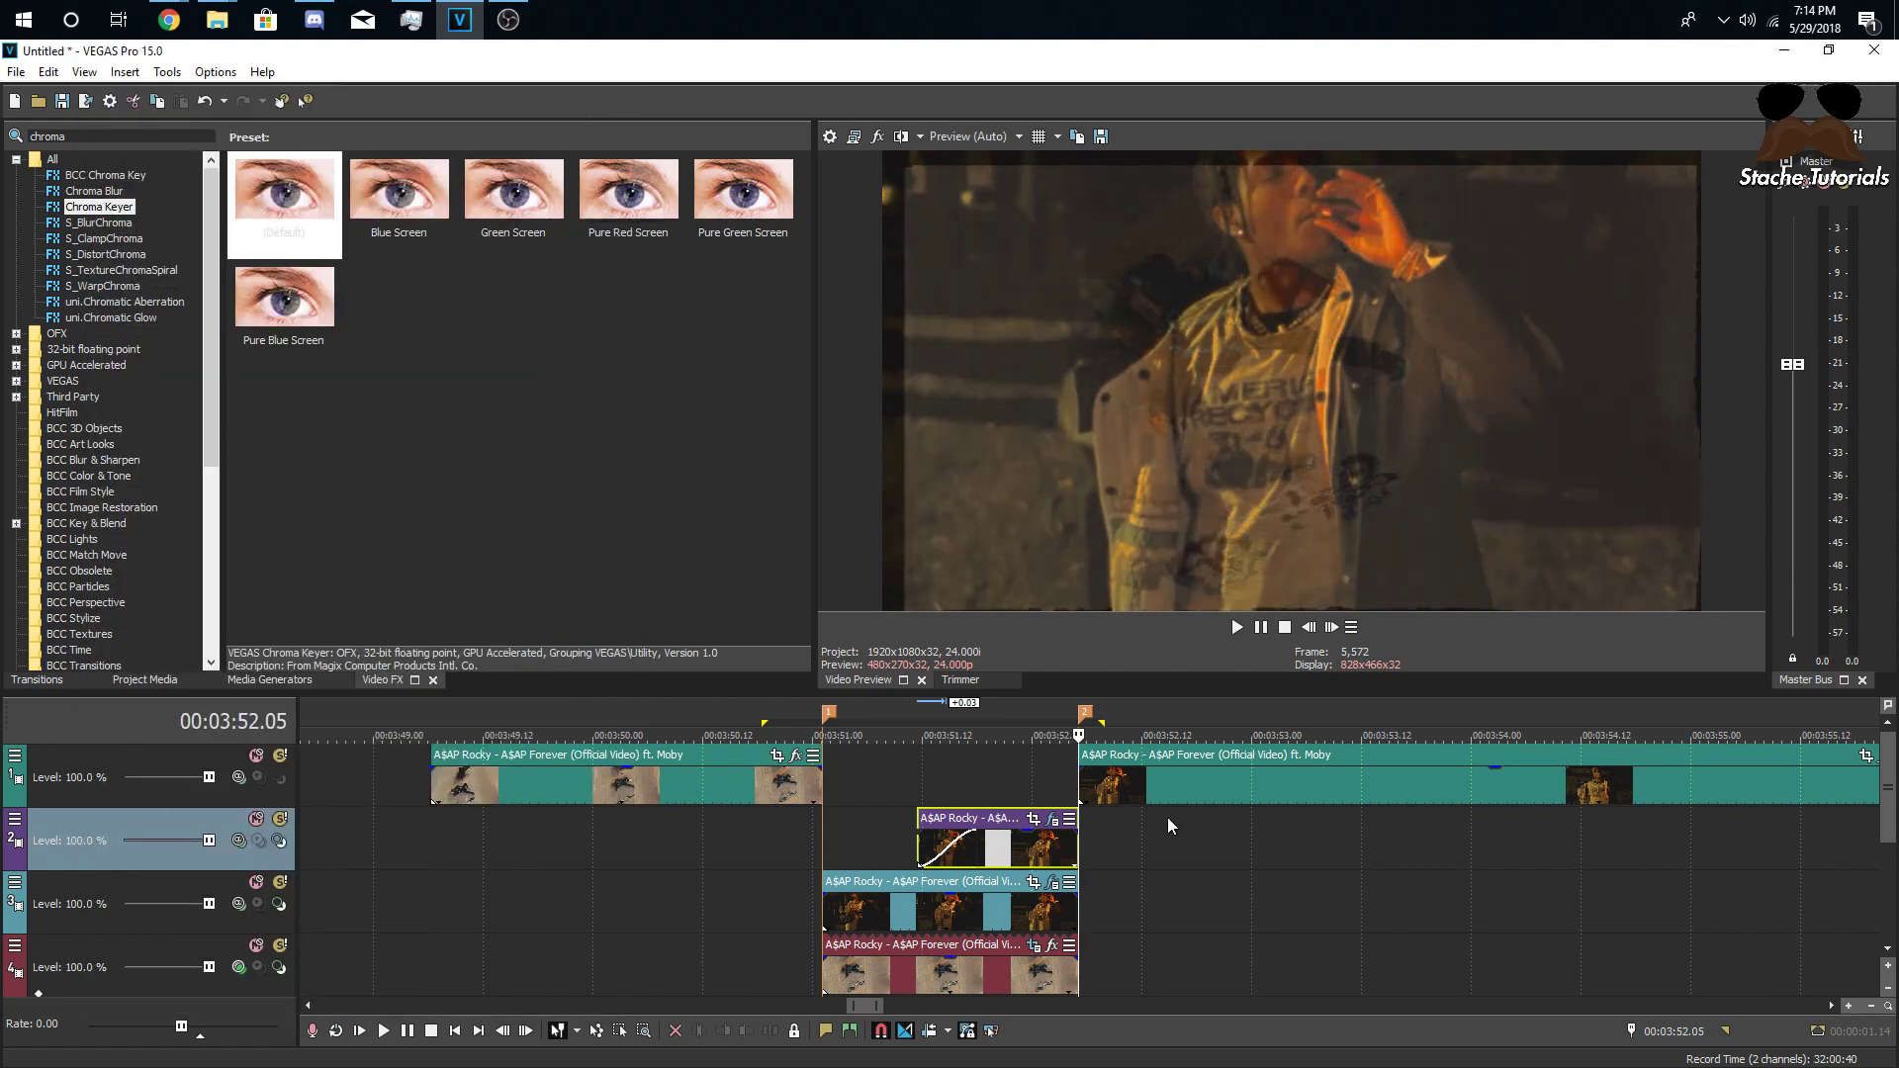
# - At marker 2, set the high threshold of track 2's Chroma Keyer to 0.599 and close the event effects
pyautogui.click(1051, 819)
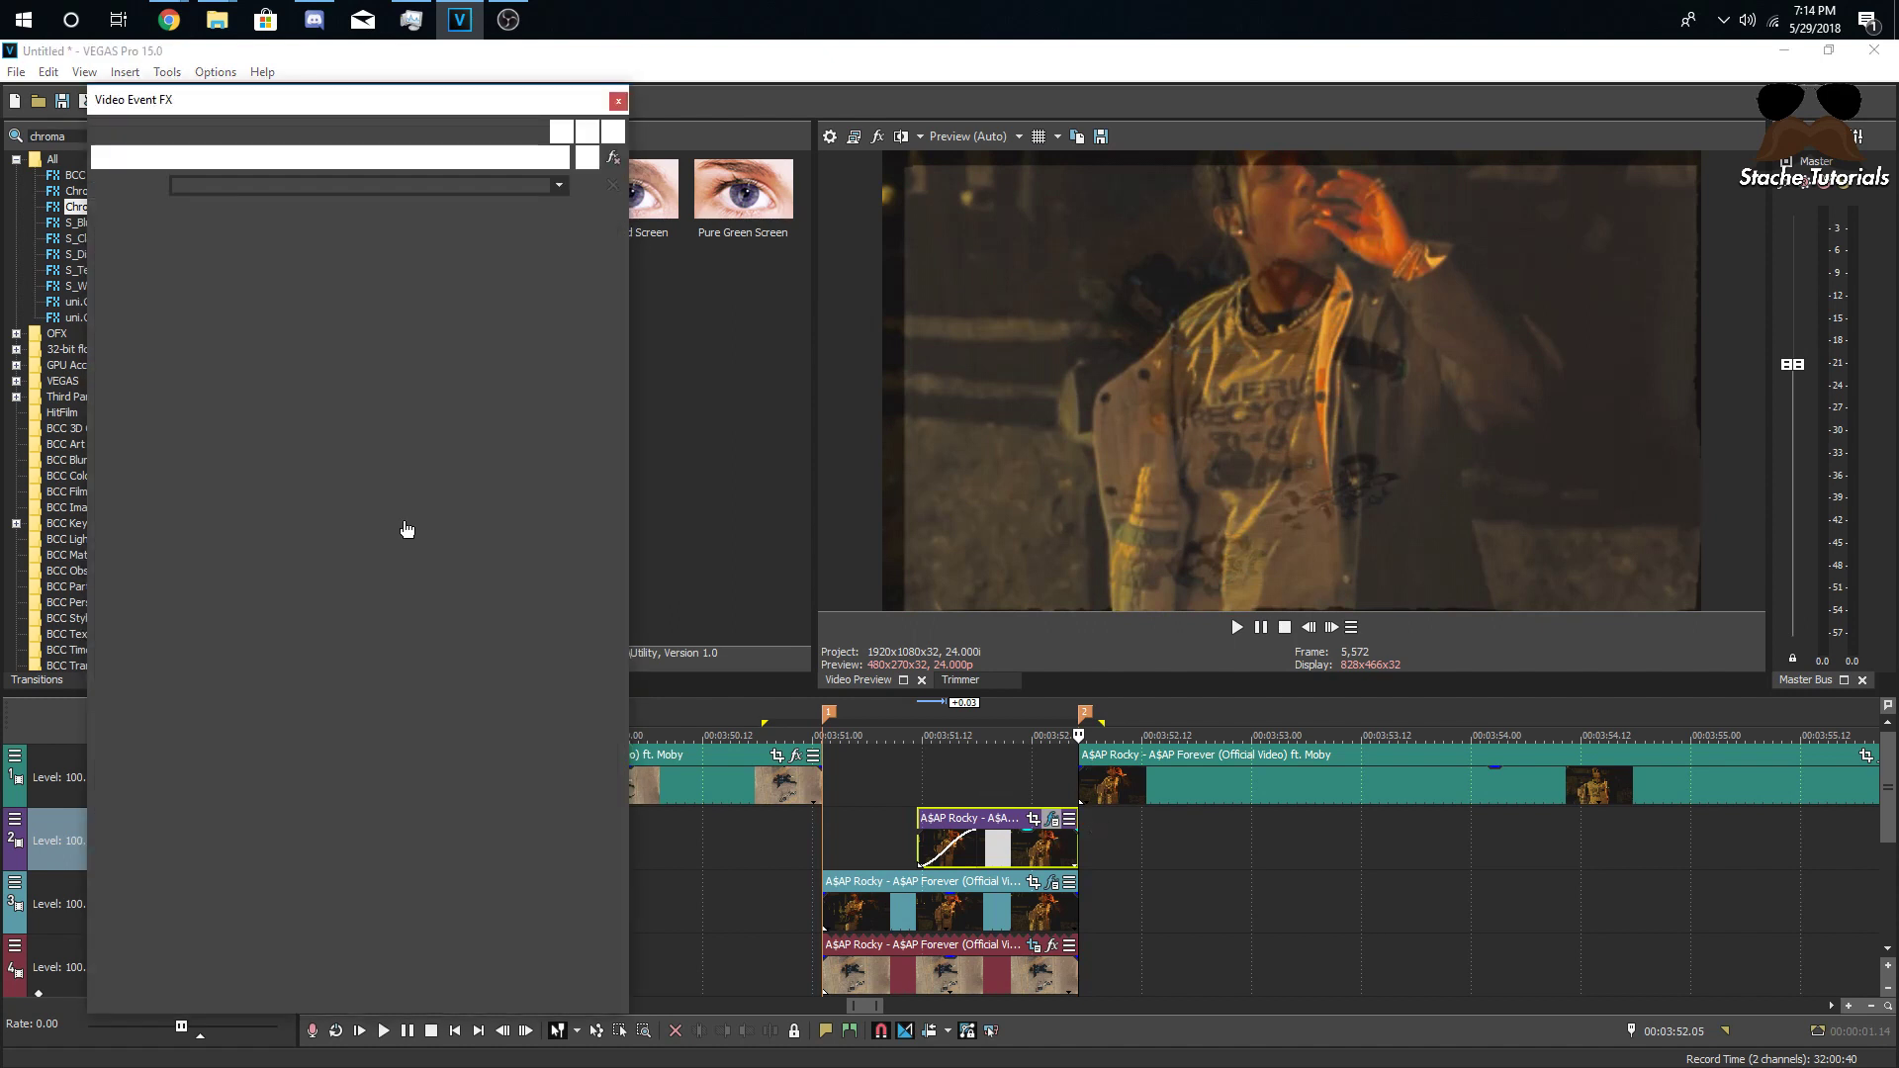
pyautogui.moveTo(336, 305); pyautogui.dragTo(279, 305)
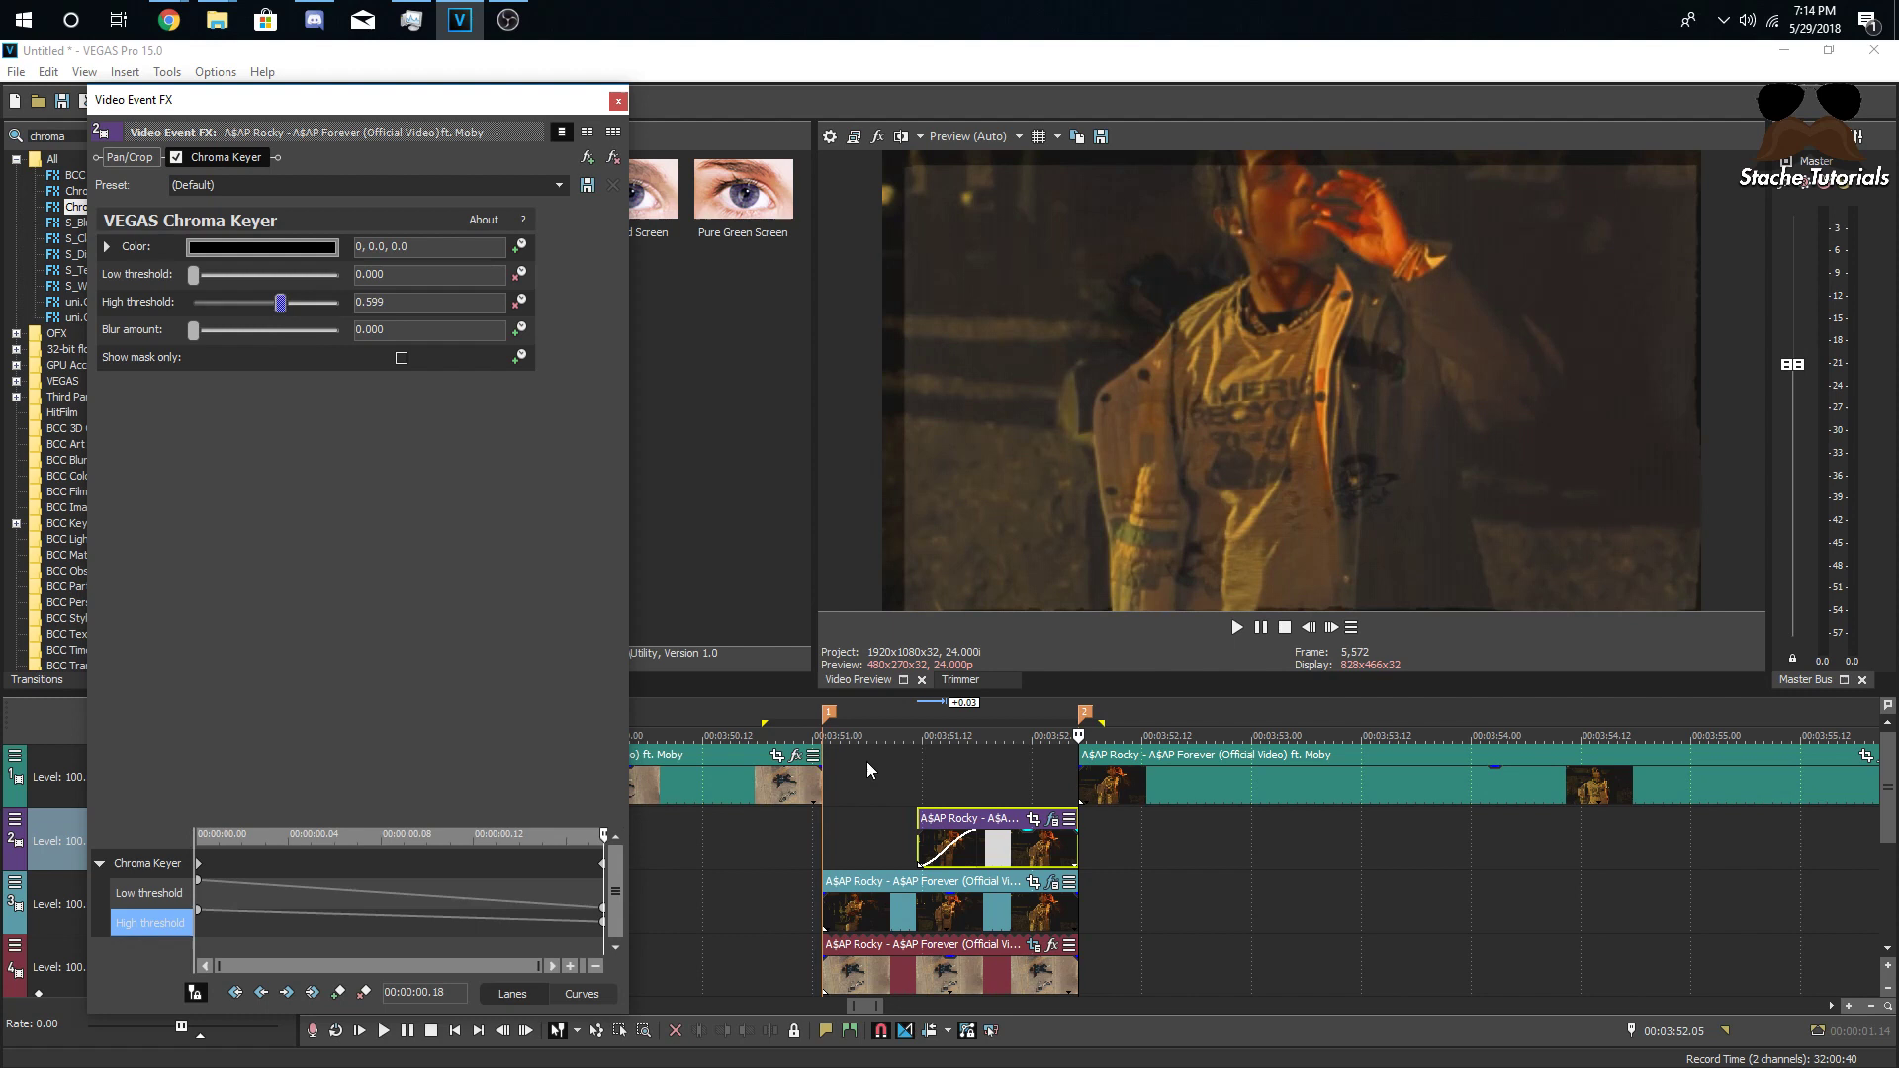
pyautogui.click(906, 774)
pyautogui.click(827, 838)
pyautogui.click(618, 100)
# - Play the transition over the range from 00:03:50.13 to 00:03:52.15
pyautogui.moveTo(709, 895); pyautogui.dragTo(1167, 892)
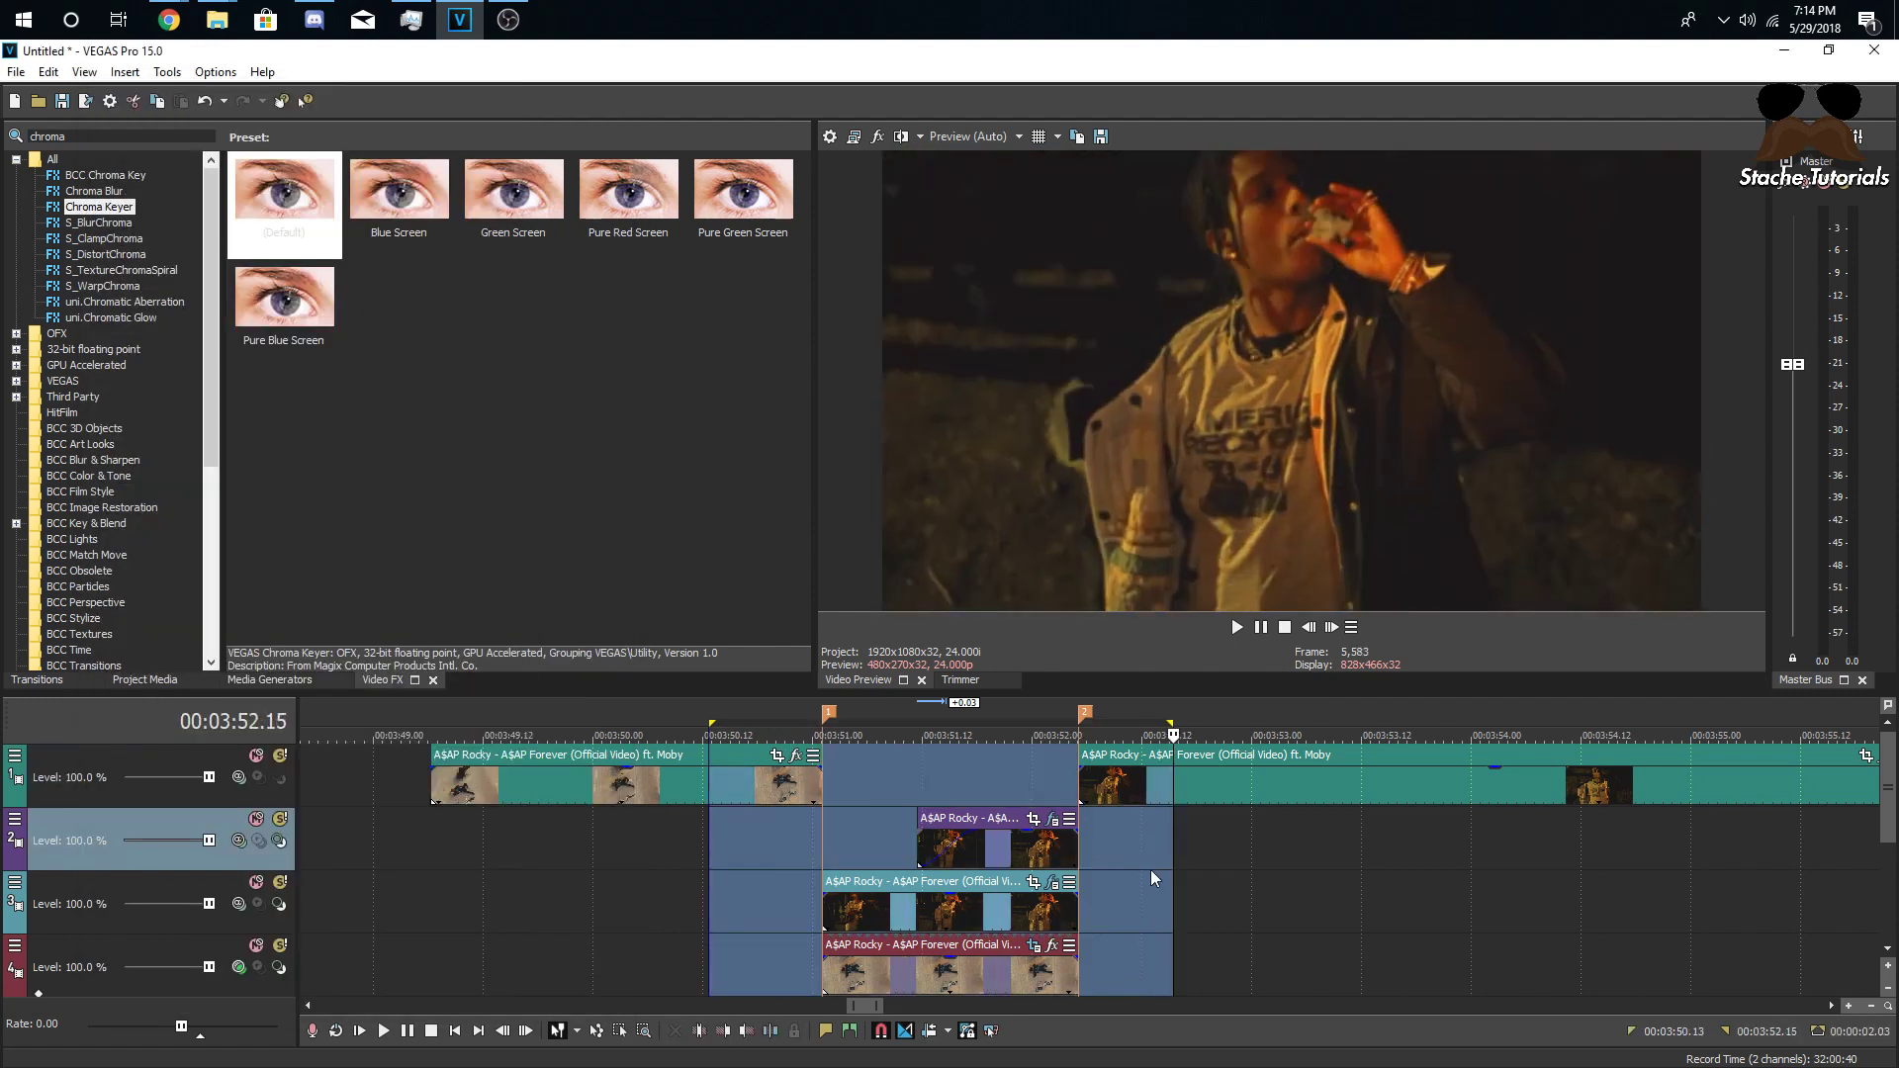
pyautogui.press('Home')
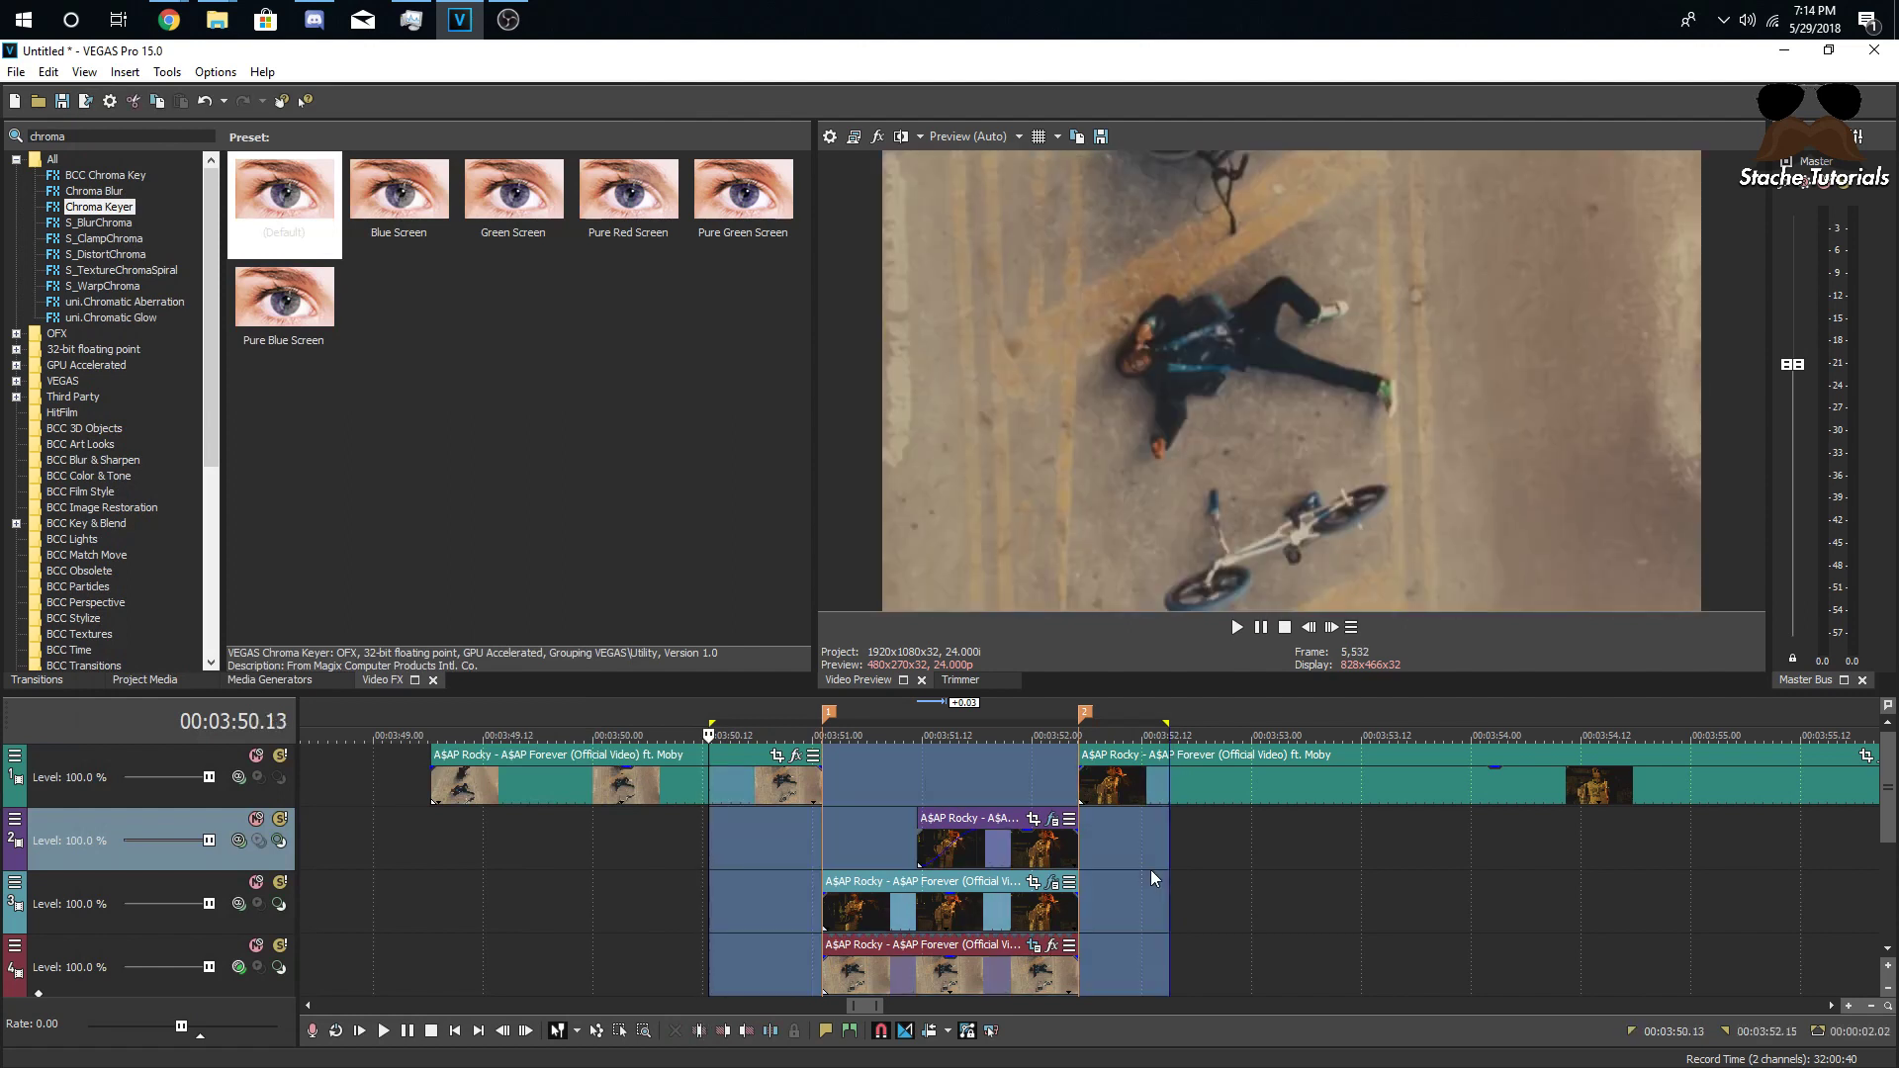
pyautogui.press('space')
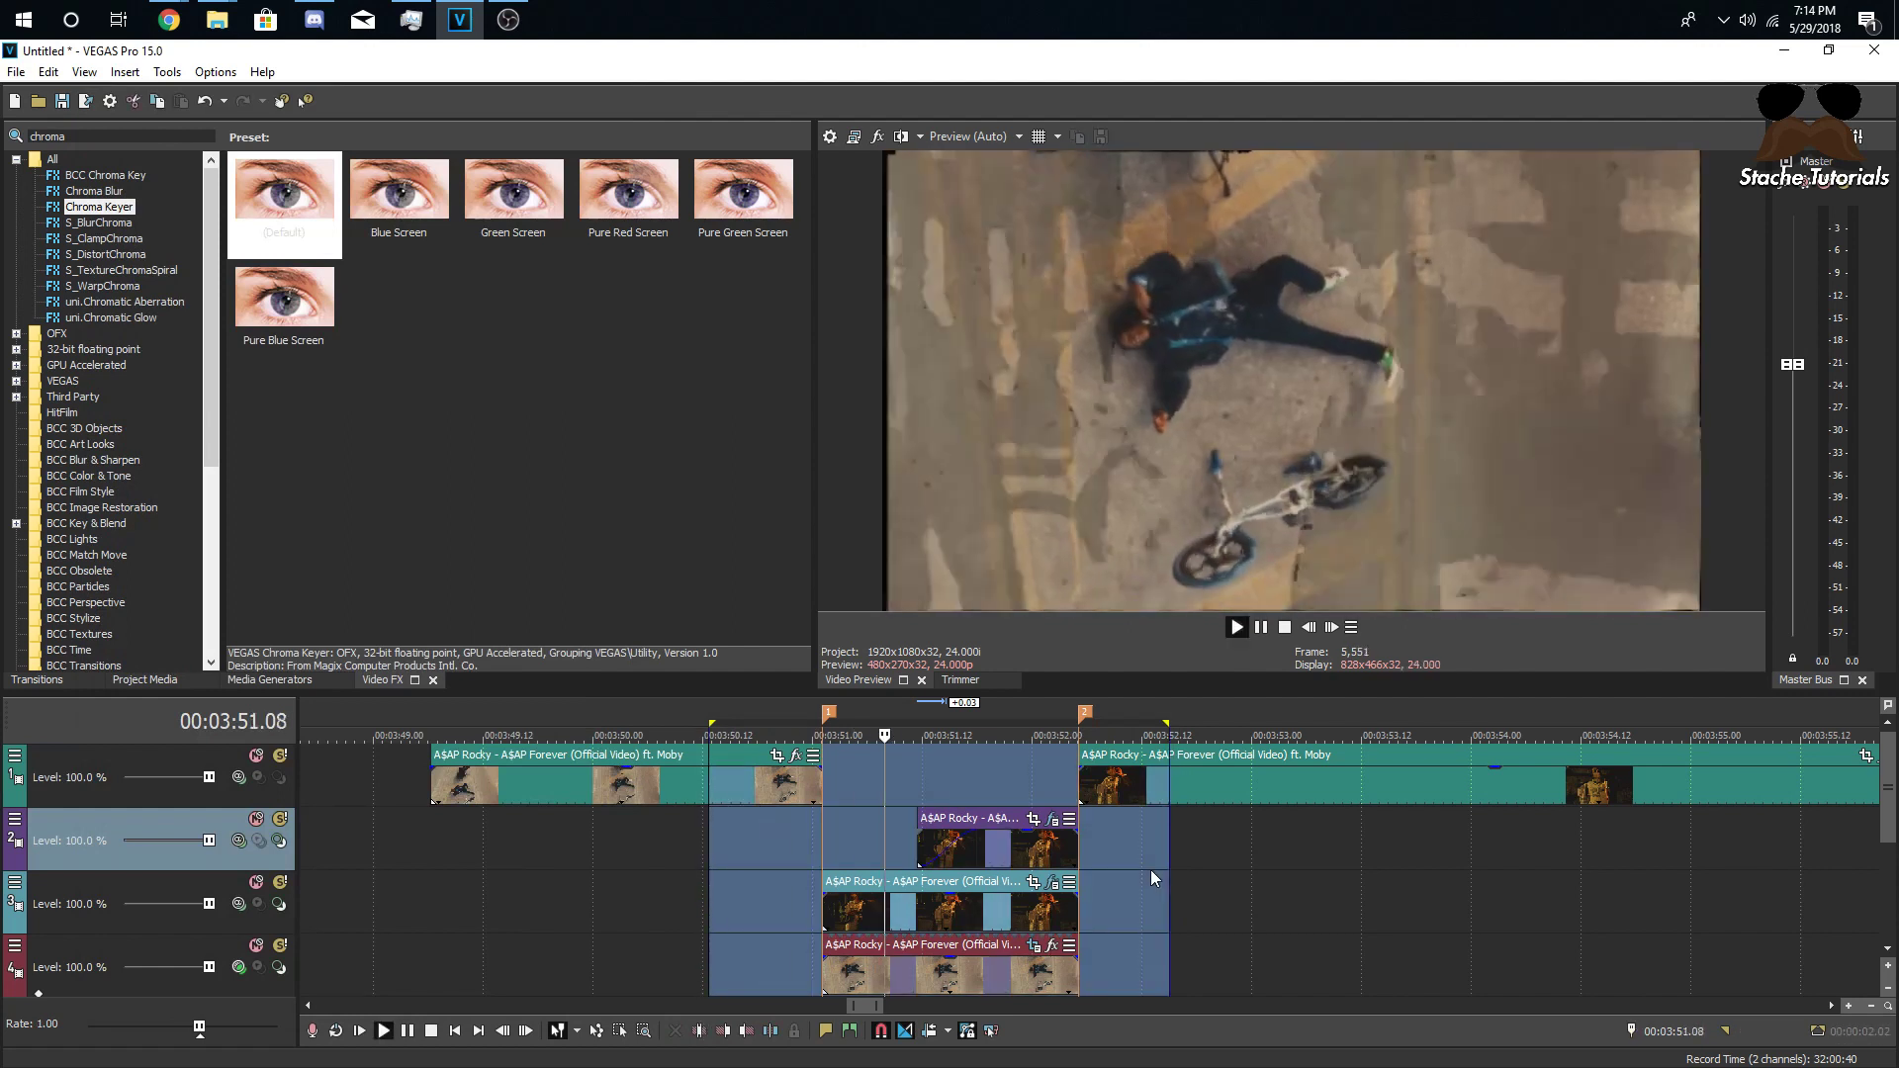
# - Review the transition frame by frame from before marker 1, and extend the start of track 2's event to about 00:03:51.07
pyautogui.click(786, 896)
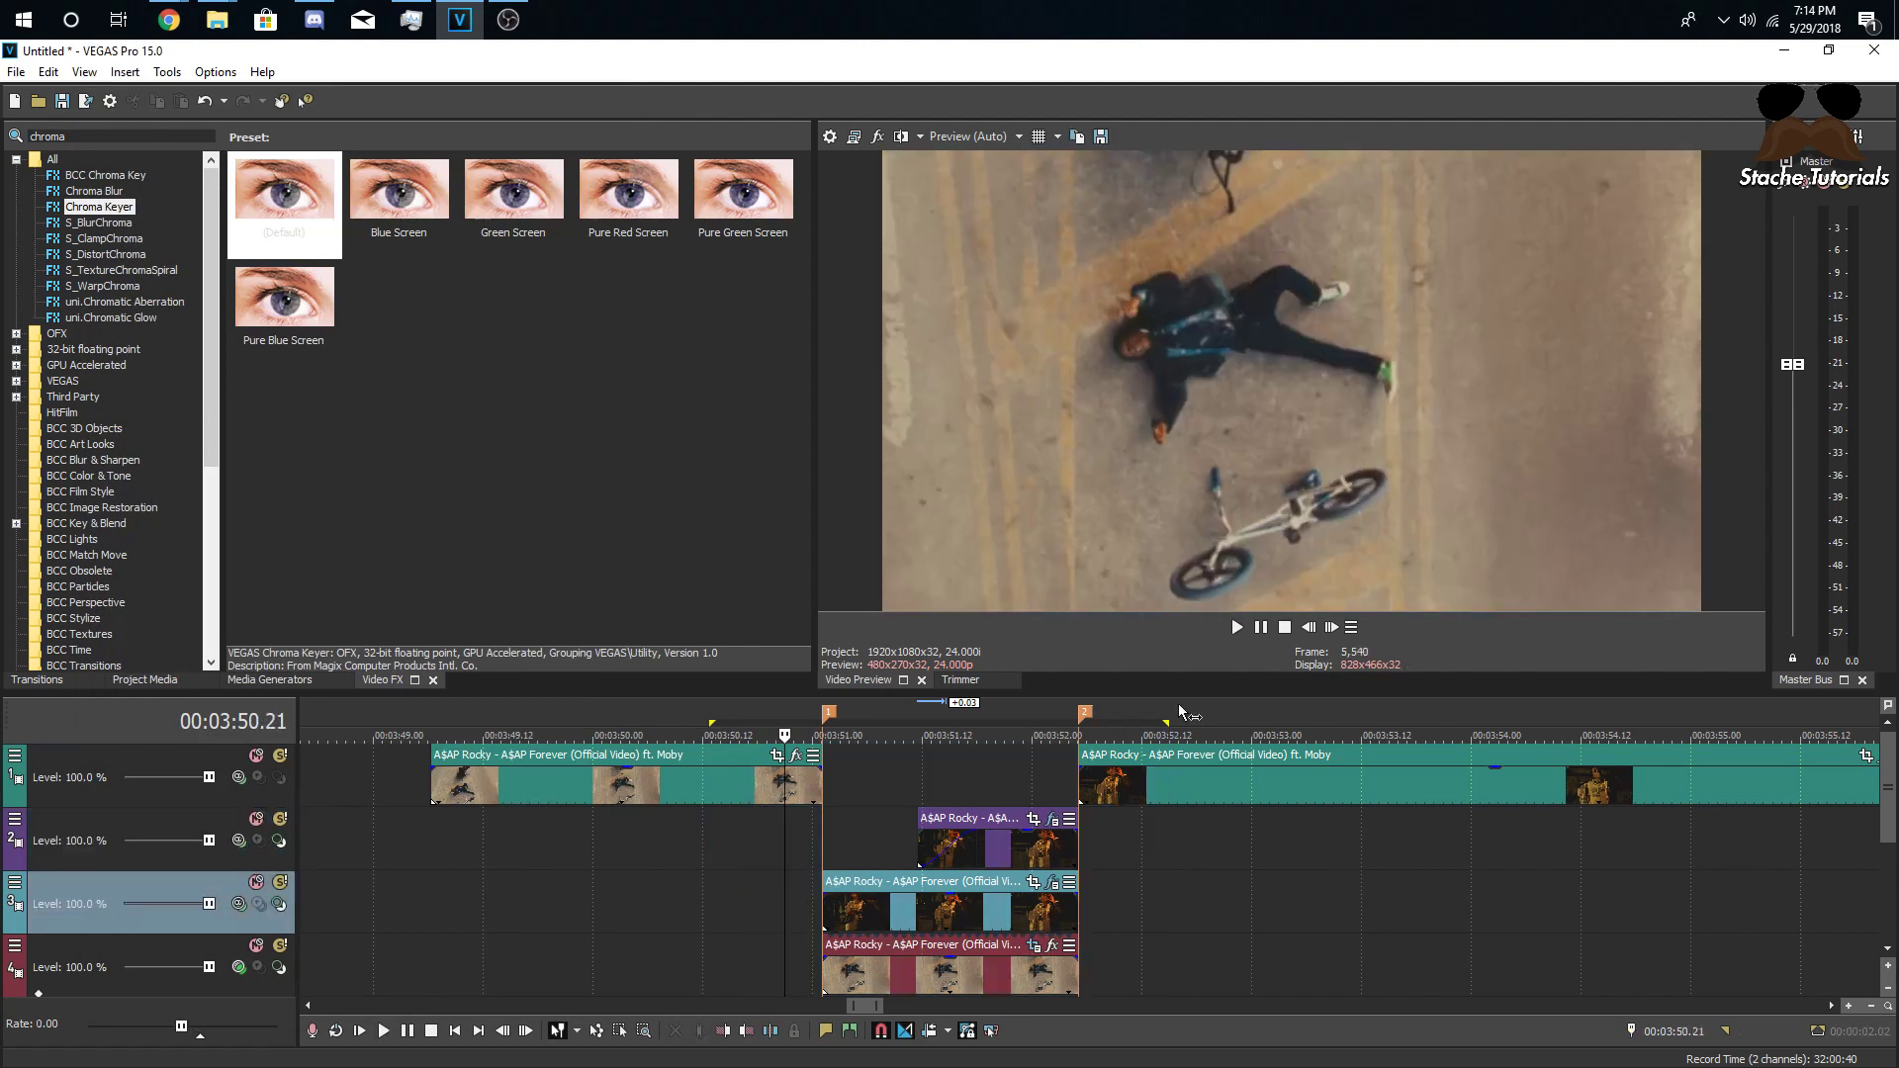
pyautogui.click(1332, 625)
pyautogui.click(1332, 625)
pyautogui.click(1332, 625)
pyautogui.click(1332, 625)
pyautogui.click(1332, 625)
pyautogui.click(1332, 625)
pyautogui.click(1333, 625)
pyautogui.click(1332, 625)
pyautogui.click(1332, 625)
pyautogui.click(1332, 625)
pyautogui.click(1332, 625)
pyautogui.click(1332, 625)
pyautogui.click(1332, 625)
pyautogui.click(1332, 625)
pyautogui.click(1332, 625)
pyautogui.click(1332, 625)
pyautogui.click(1332, 625)
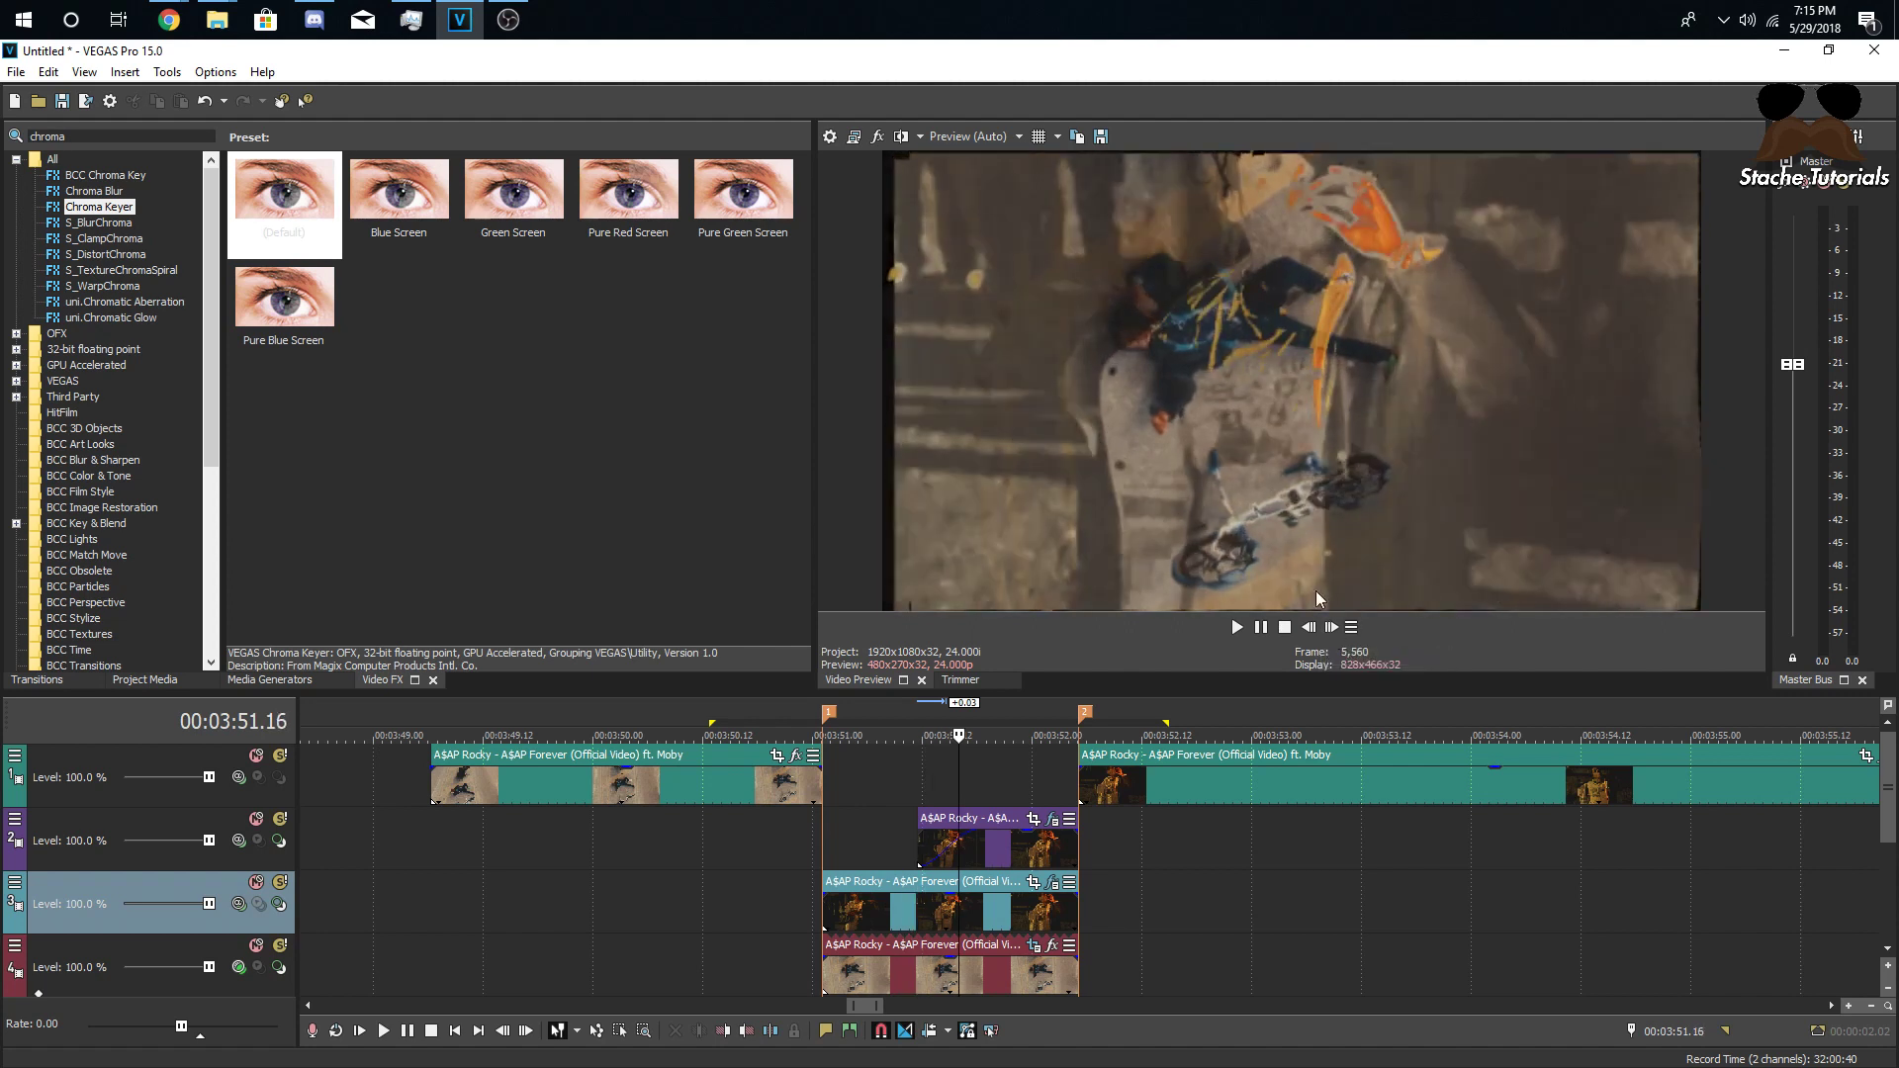
pyautogui.moveTo(920, 850); pyautogui.dragTo(868, 852)
# - Step through the transition past marker 2 and examine how the keyed clips on tracks 2 and 3 blend in
pyautogui.click(1332, 627)
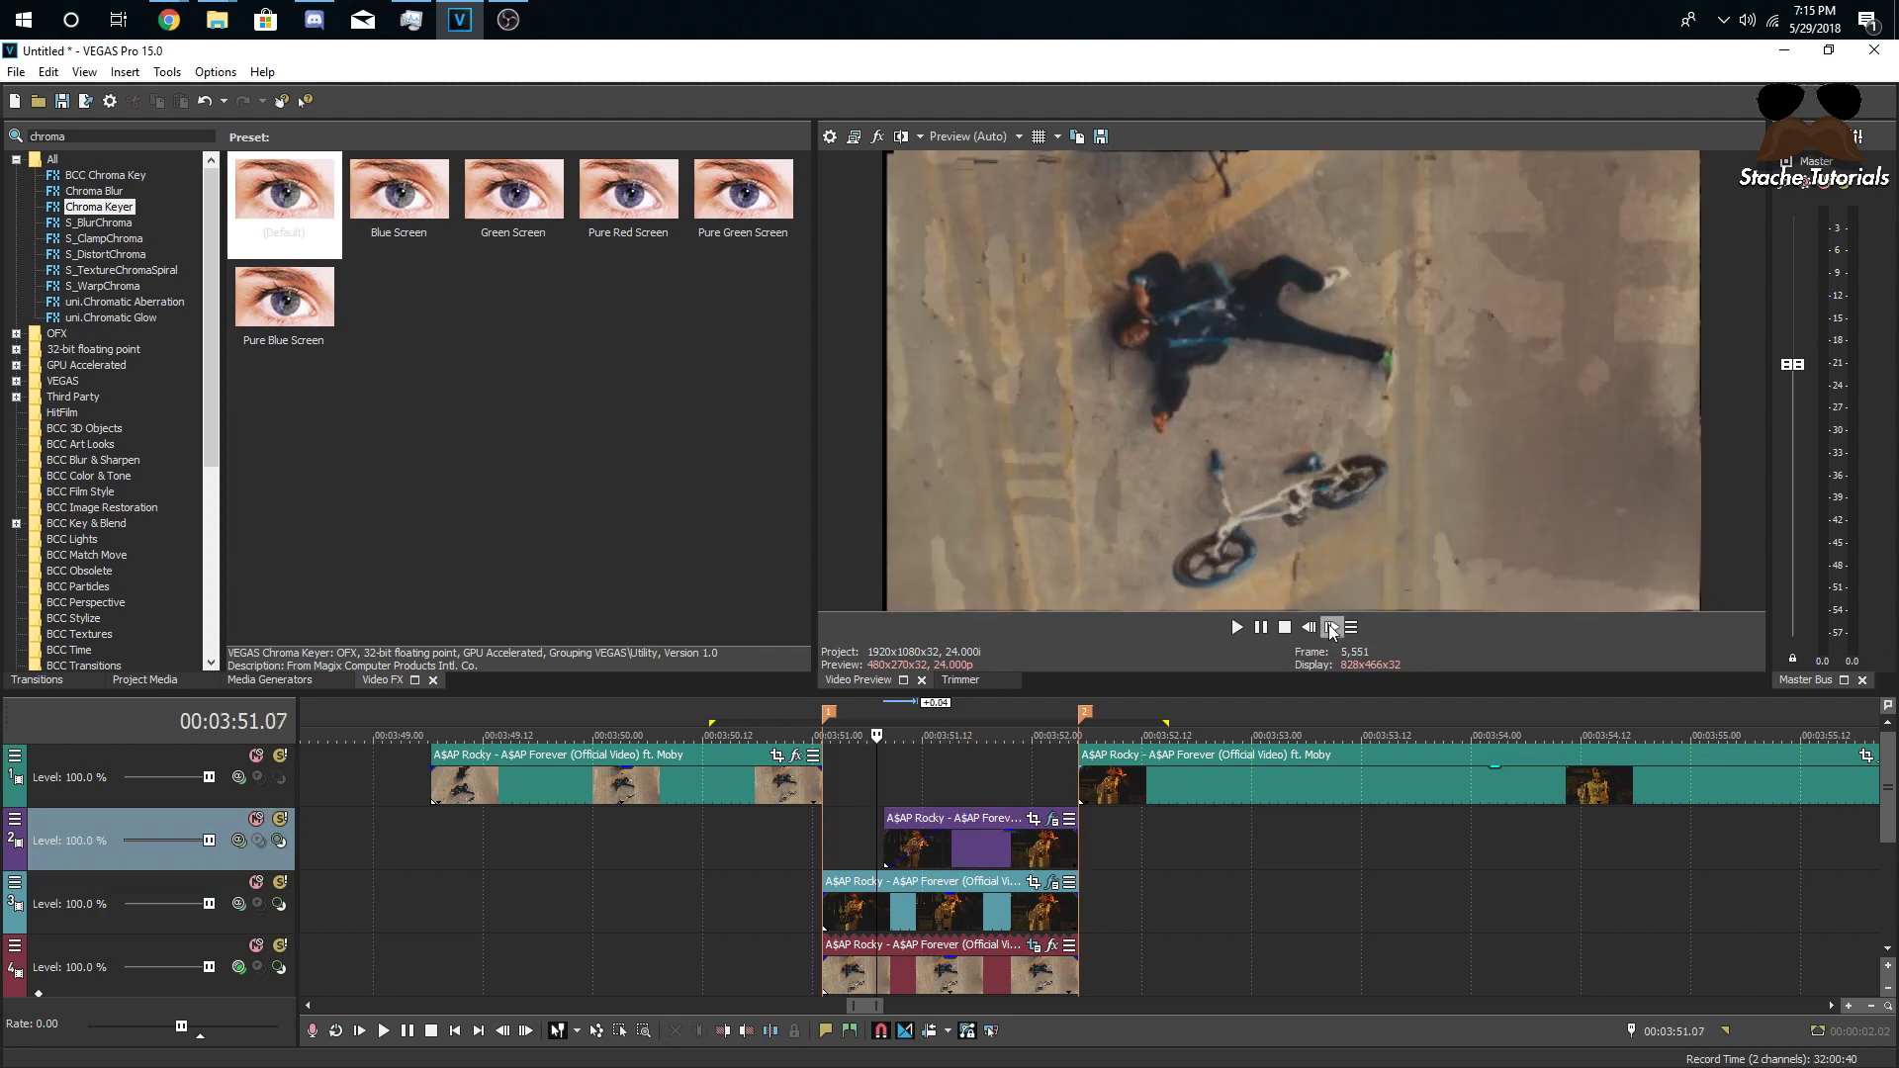
pyautogui.press('Right')
pyautogui.press('Right')
pyautogui.press('Right')
pyautogui.press('Right')
pyautogui.press('Right')
pyautogui.press('Right')
pyautogui.press('Right')
pyautogui.press('Right')
pyautogui.press('Right')
pyautogui.press('Right')
pyautogui.press('Right')
pyautogui.press('Right')
pyautogui.press('Right')
pyautogui.press('Right')
pyautogui.press('Right')
pyautogui.press('Right')
pyautogui.press('Right')
pyautogui.press('Right')
pyautogui.press('Right')
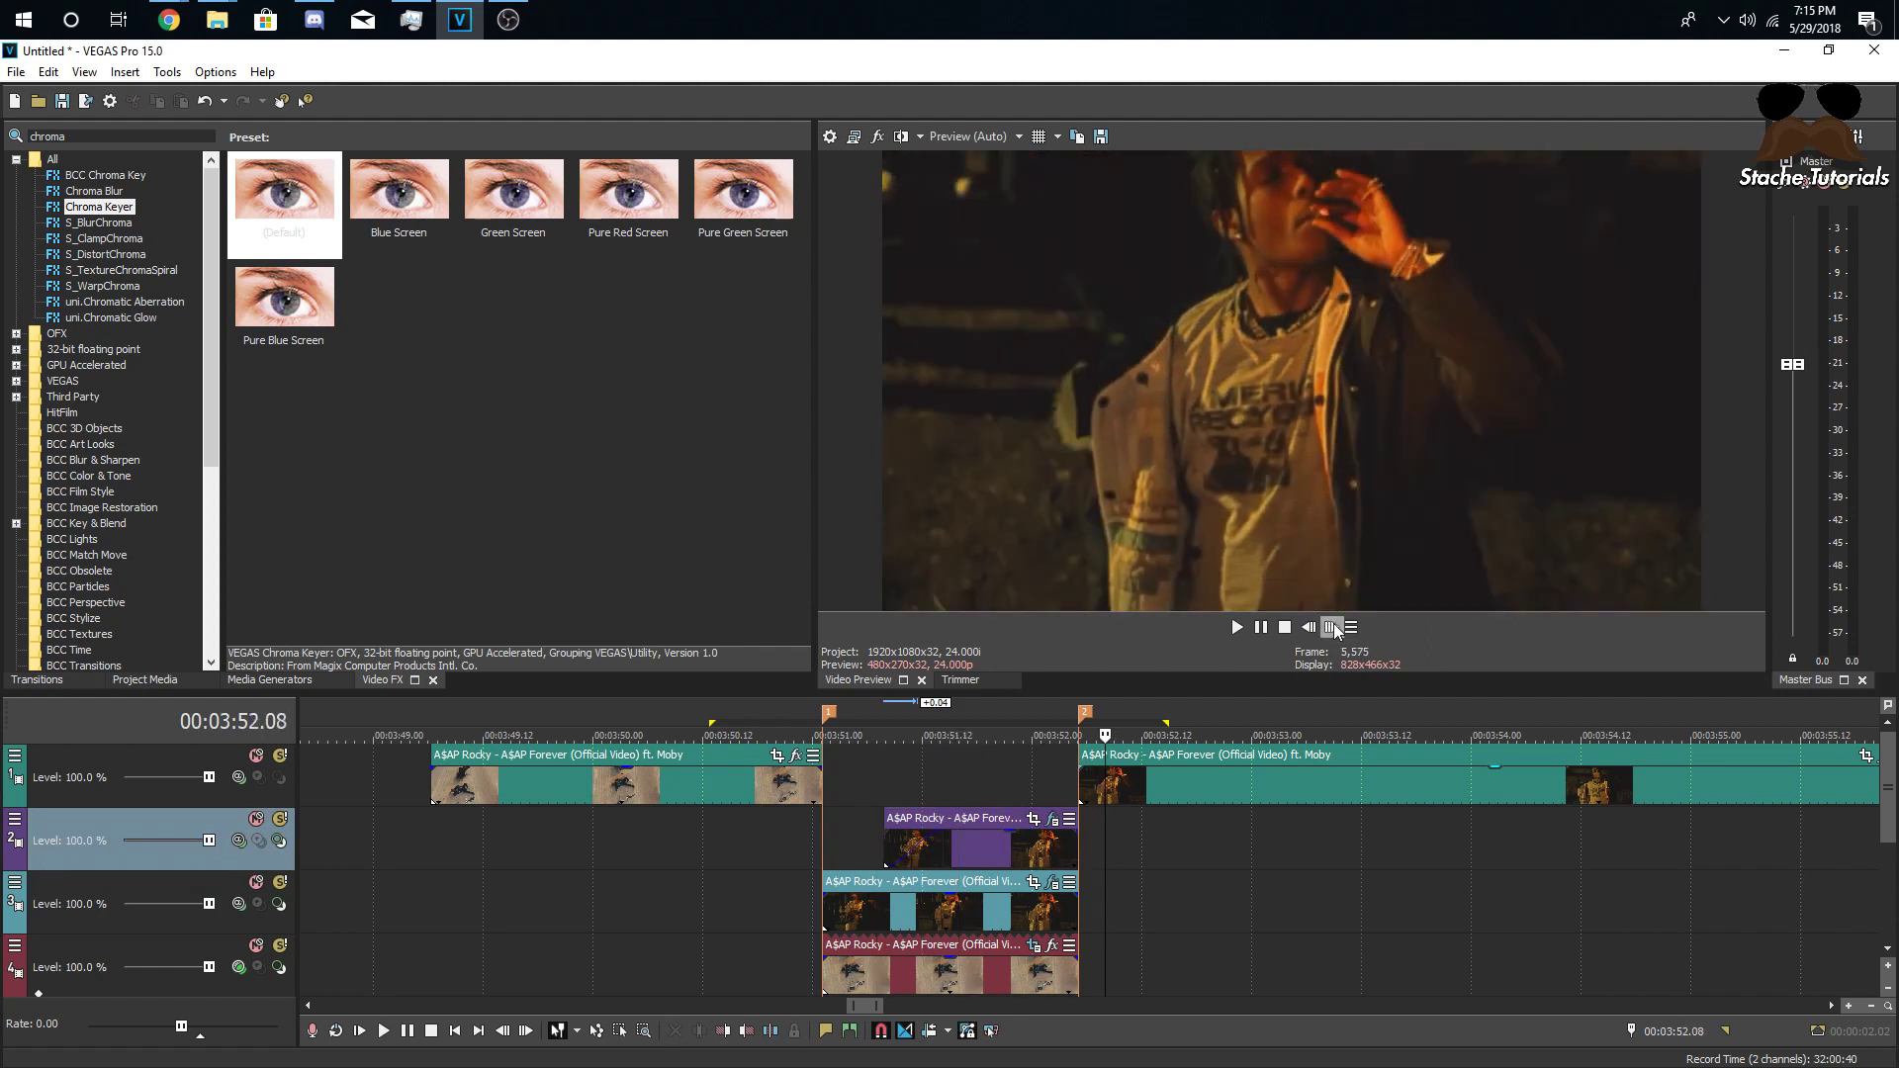
pyautogui.click(982, 791)
pyautogui.click(1059, 781)
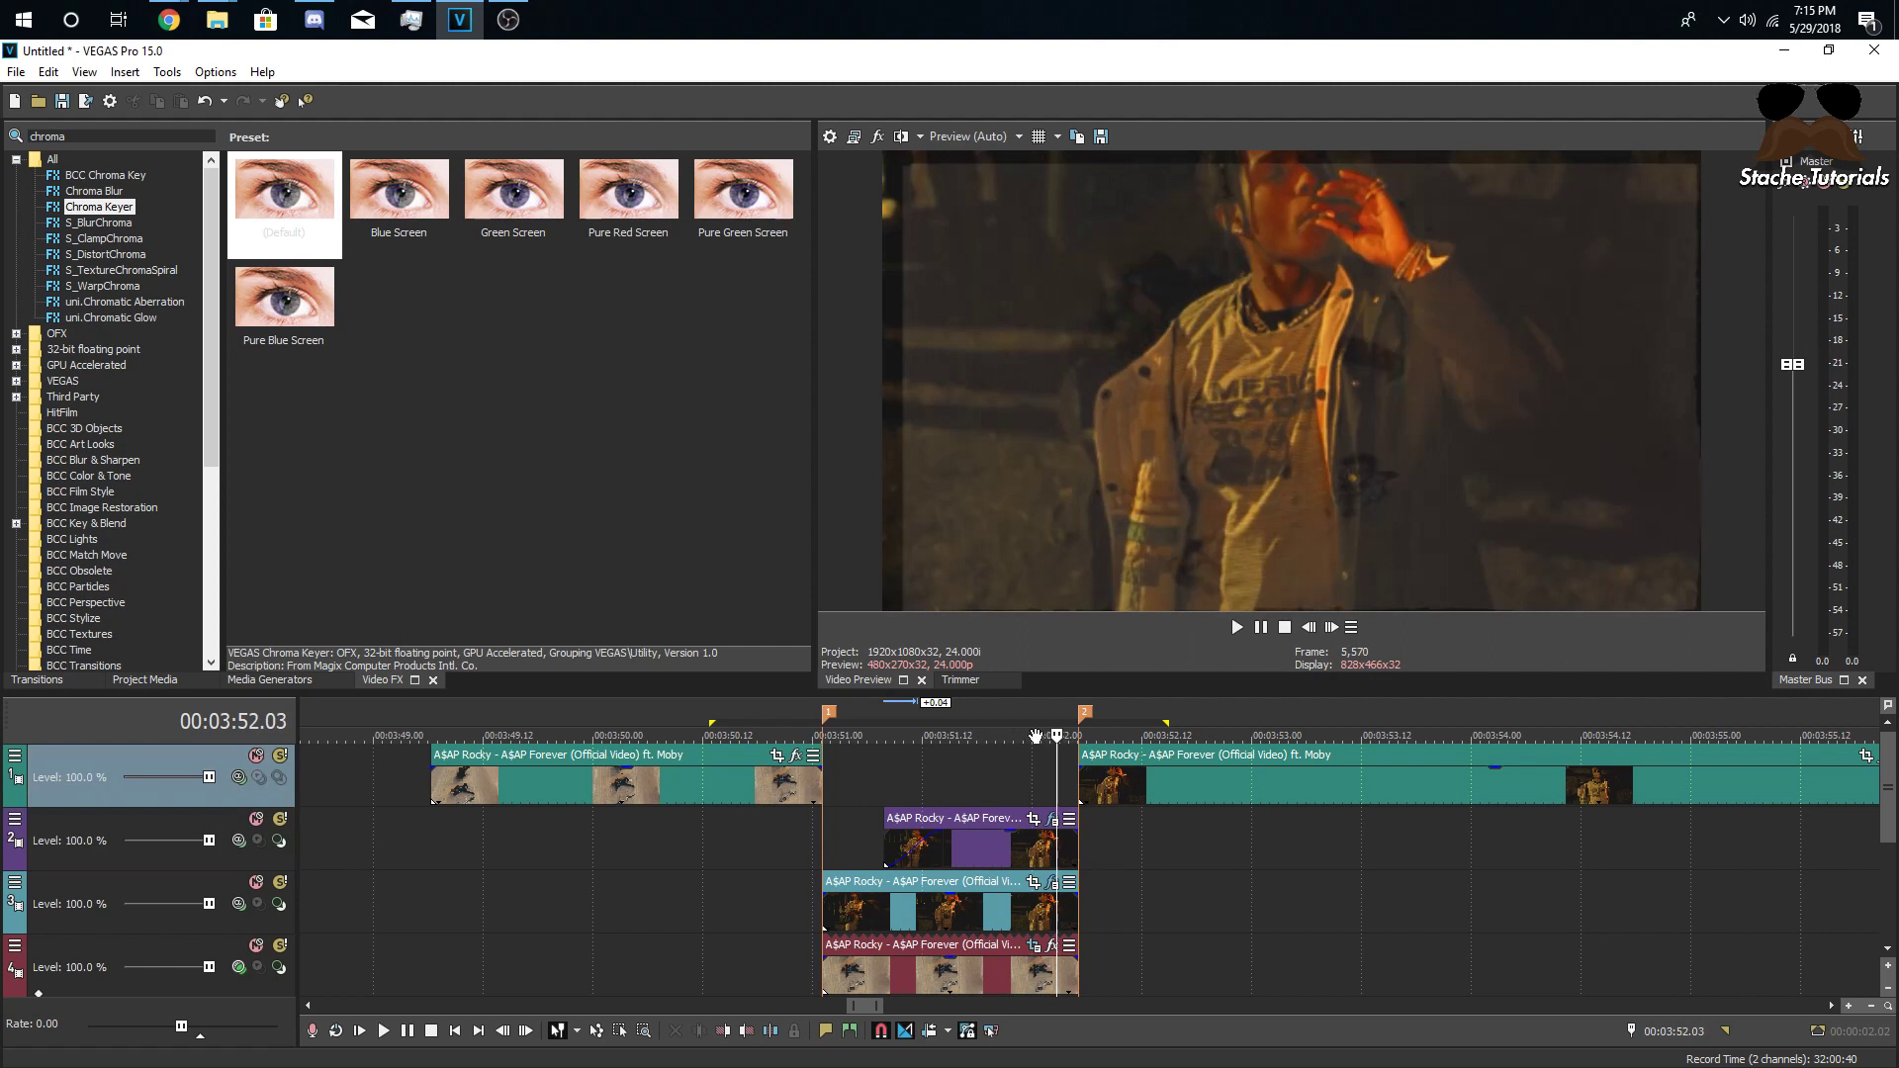
pyautogui.click(970, 782)
pyautogui.click(977, 844)
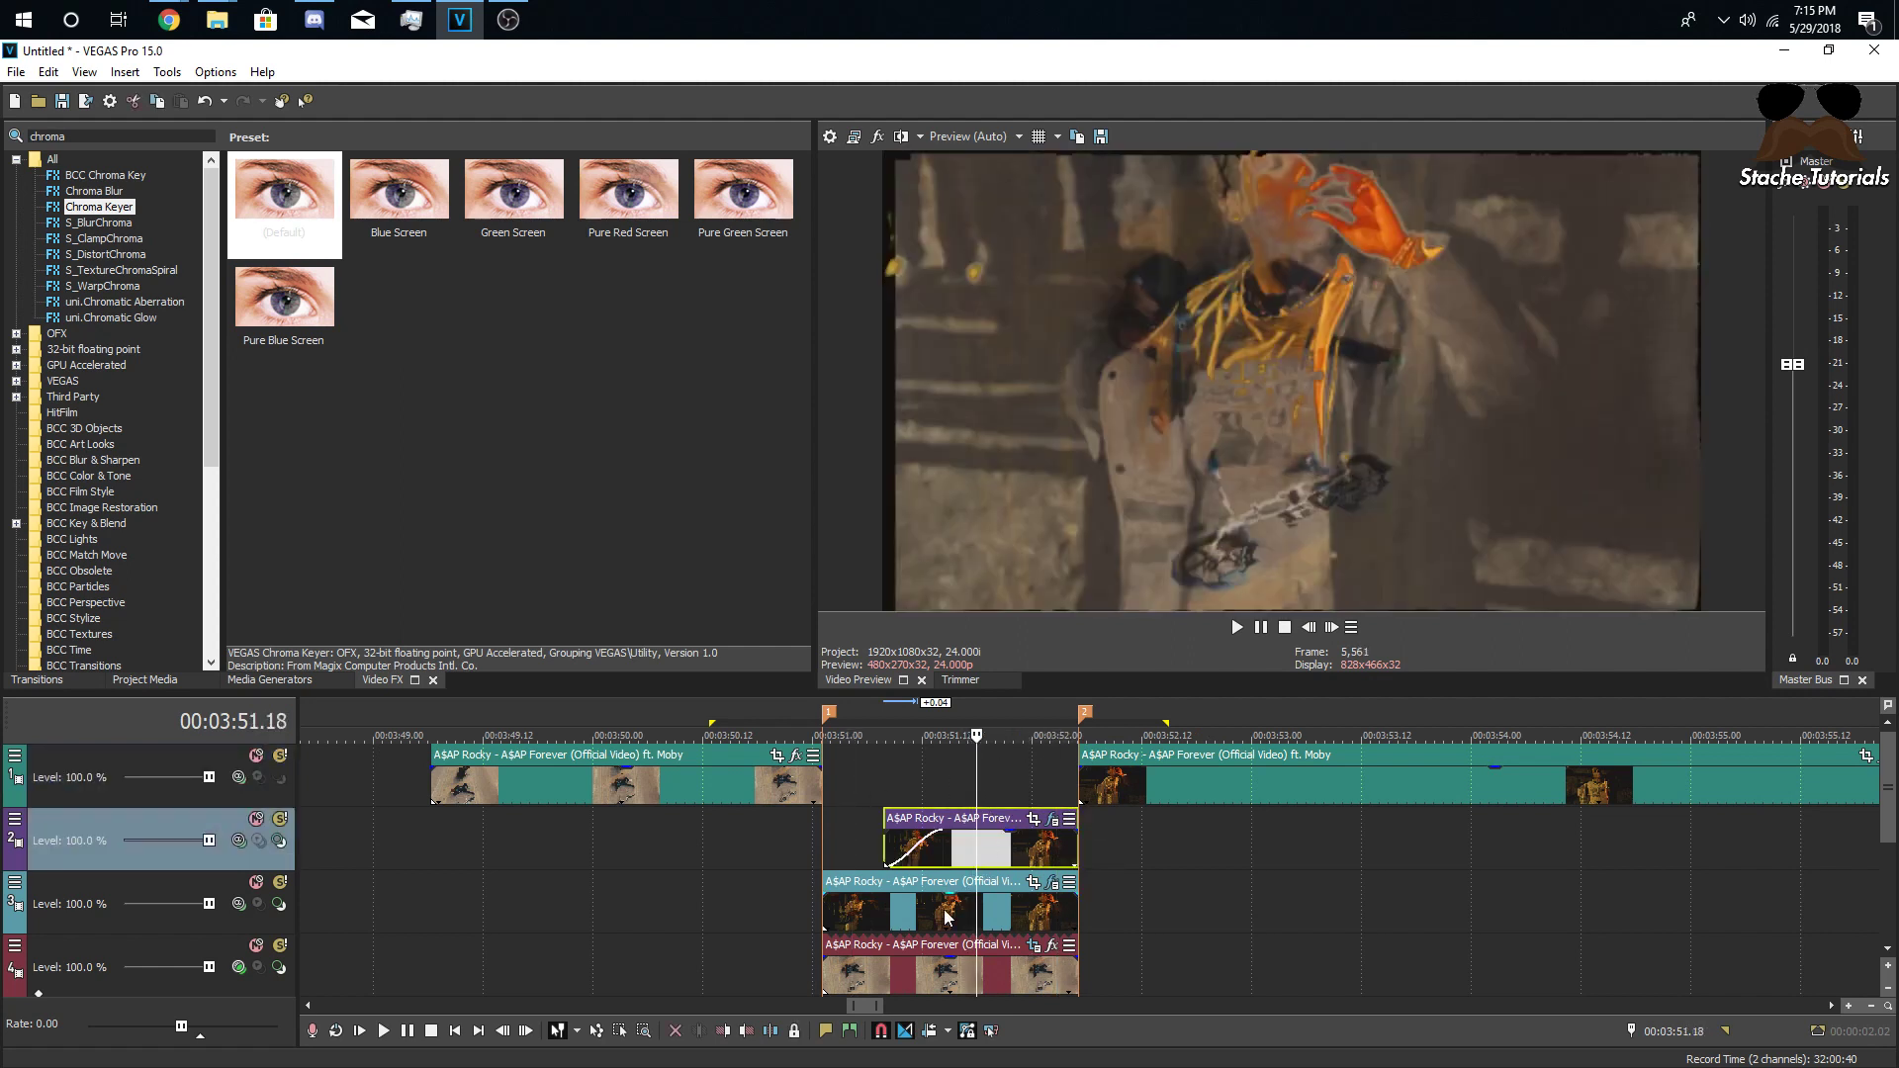
# - Search the video effects for "pixel" and apply the Large Pixelate preset to track 3's event
pyautogui.click(903, 906)
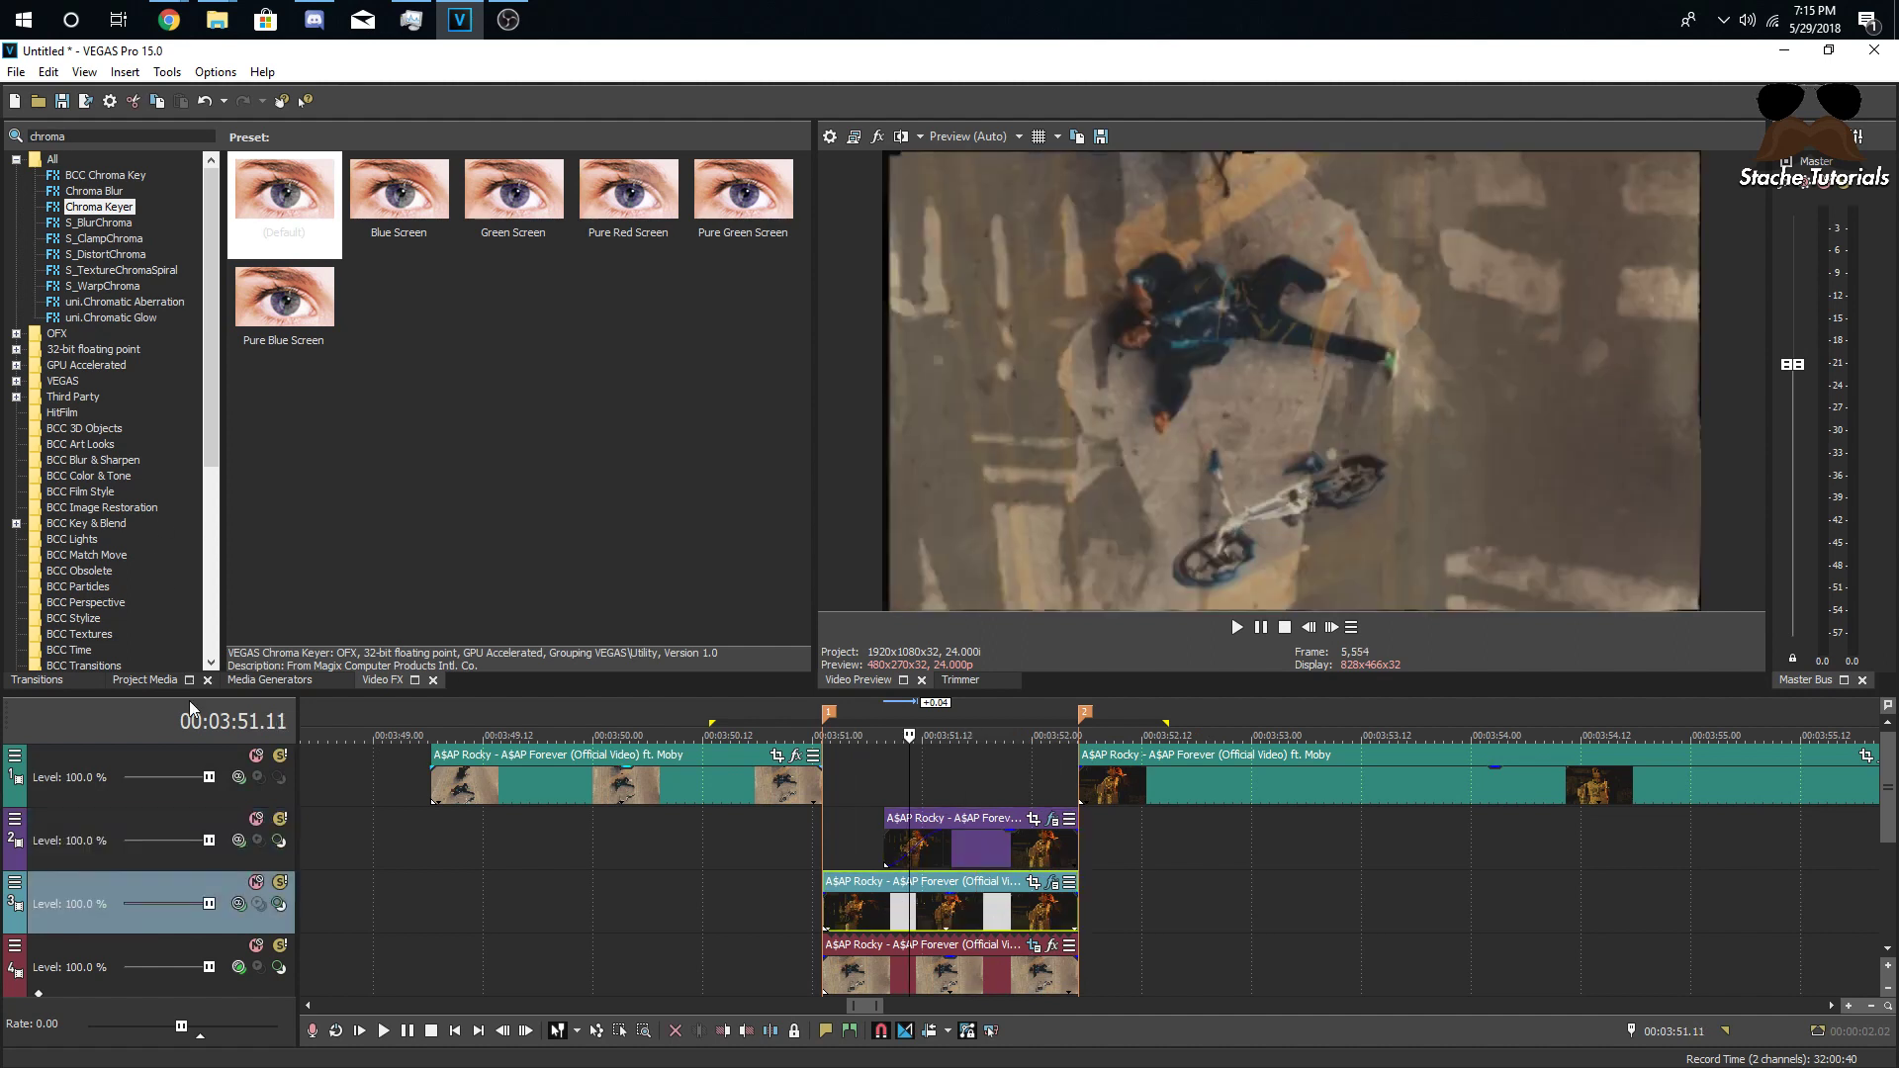
pyautogui.doubleClick(83, 137)
pyautogui.press('BackSpace')
pyautogui.write('pixel')
pyautogui.click(84, 238)
pyautogui.moveTo(627, 193); pyautogui.dragTo(930, 914)
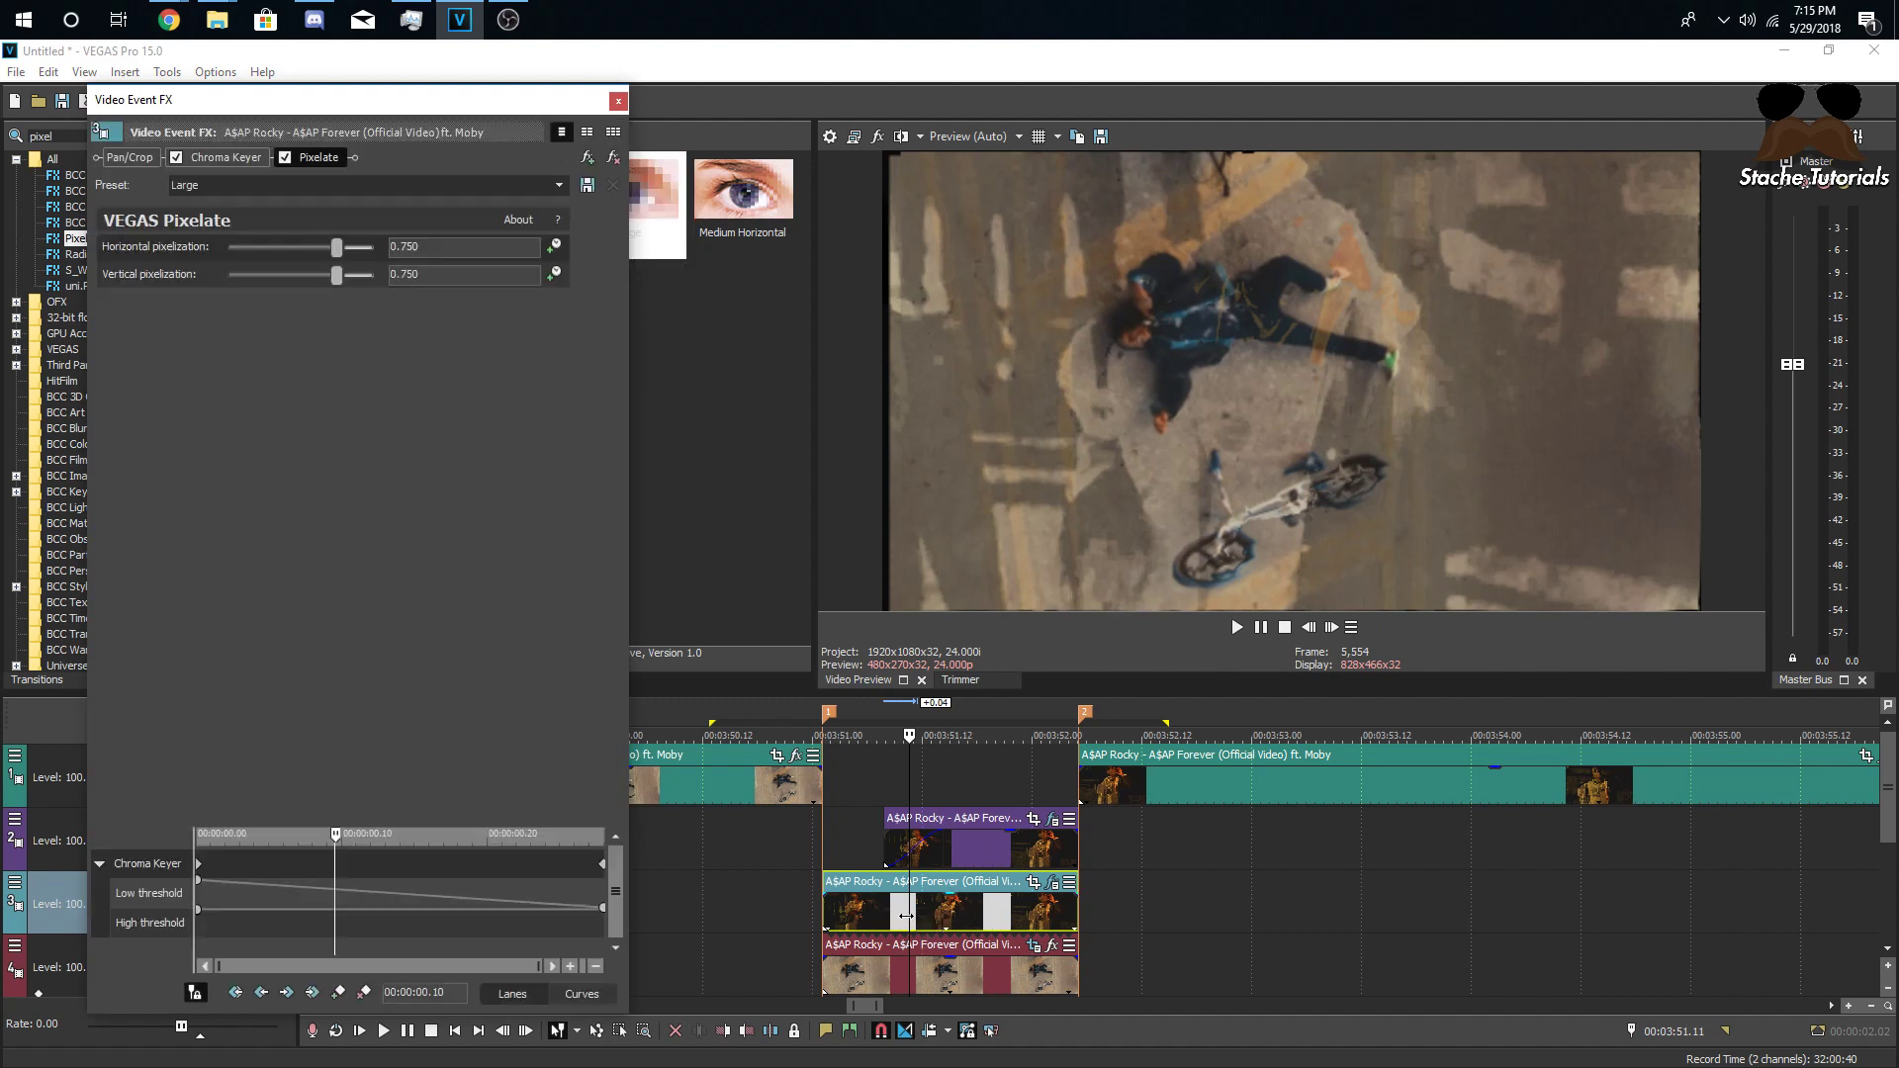
# - Step frame by frame through the pixelated transition from 00:03:51.03 to 00:03:52.01 and examine the blocks
pyautogui.click(834, 911)
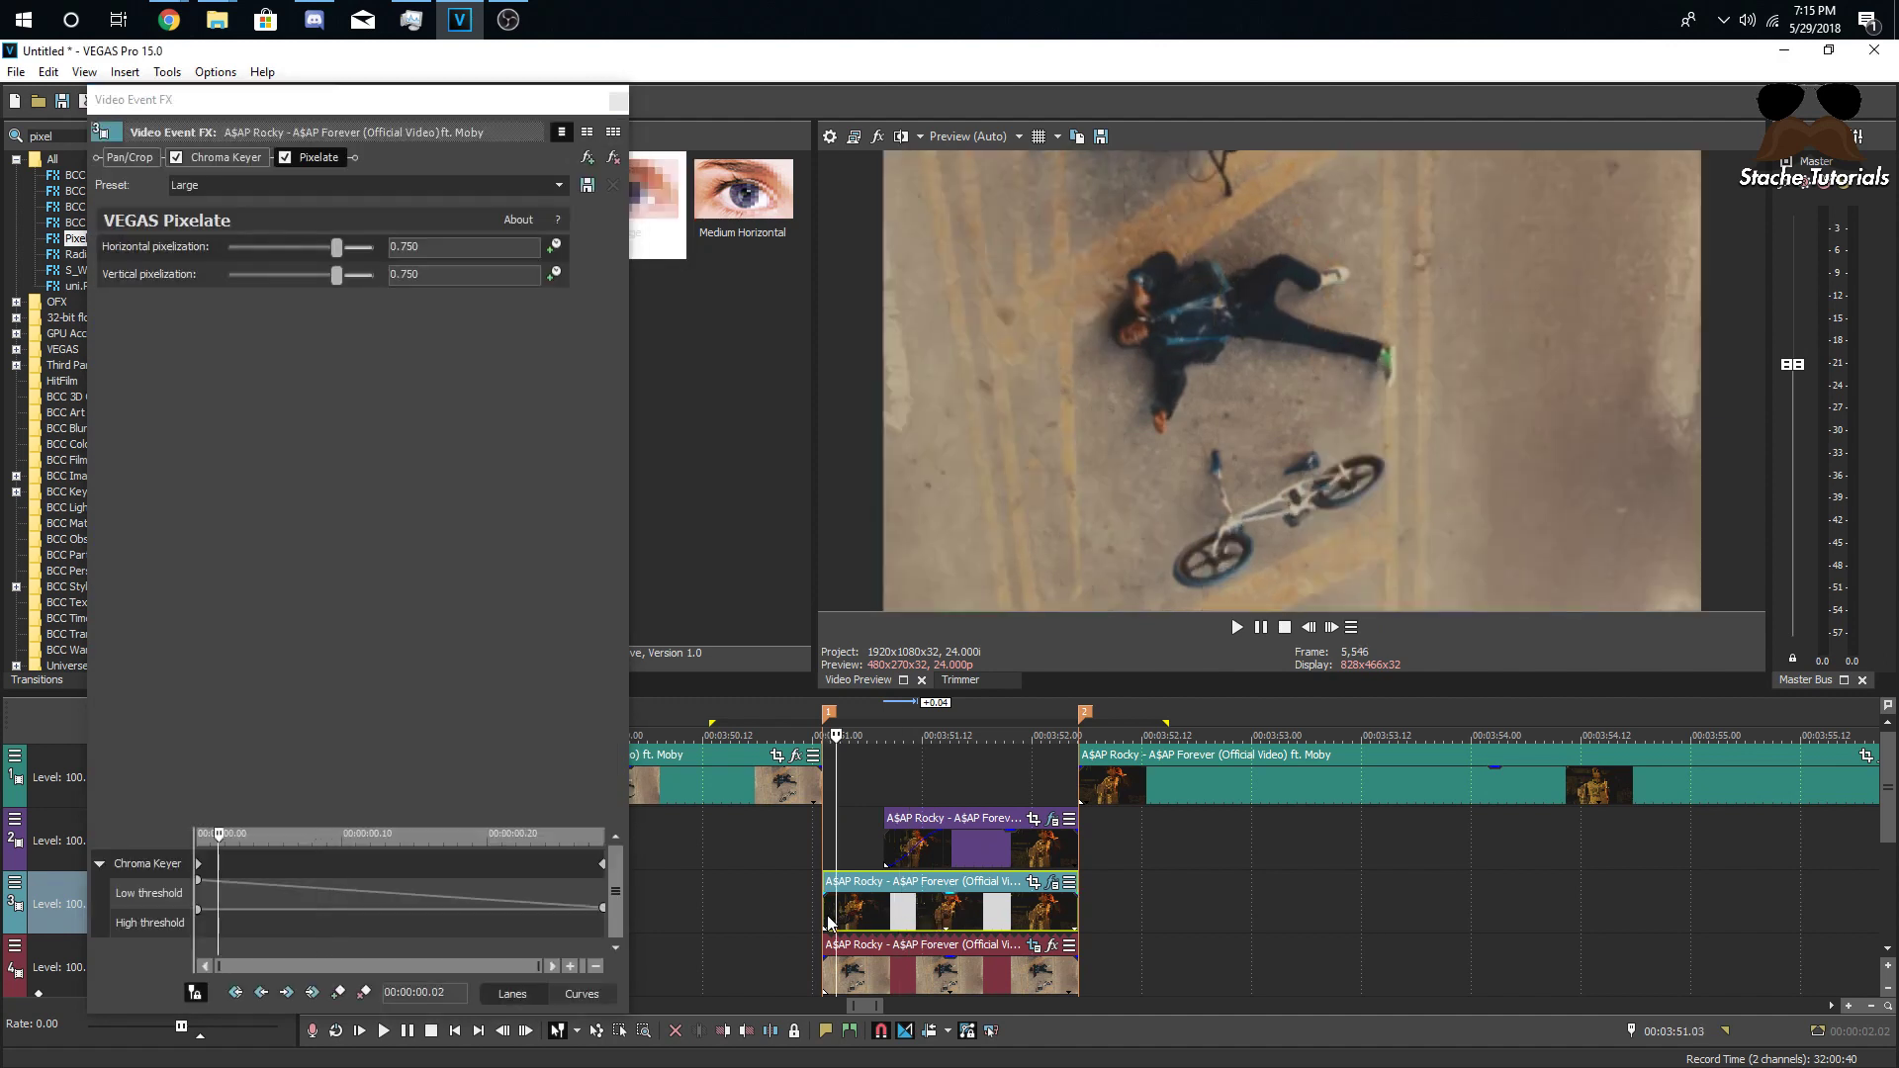
pyautogui.click(1335, 629)
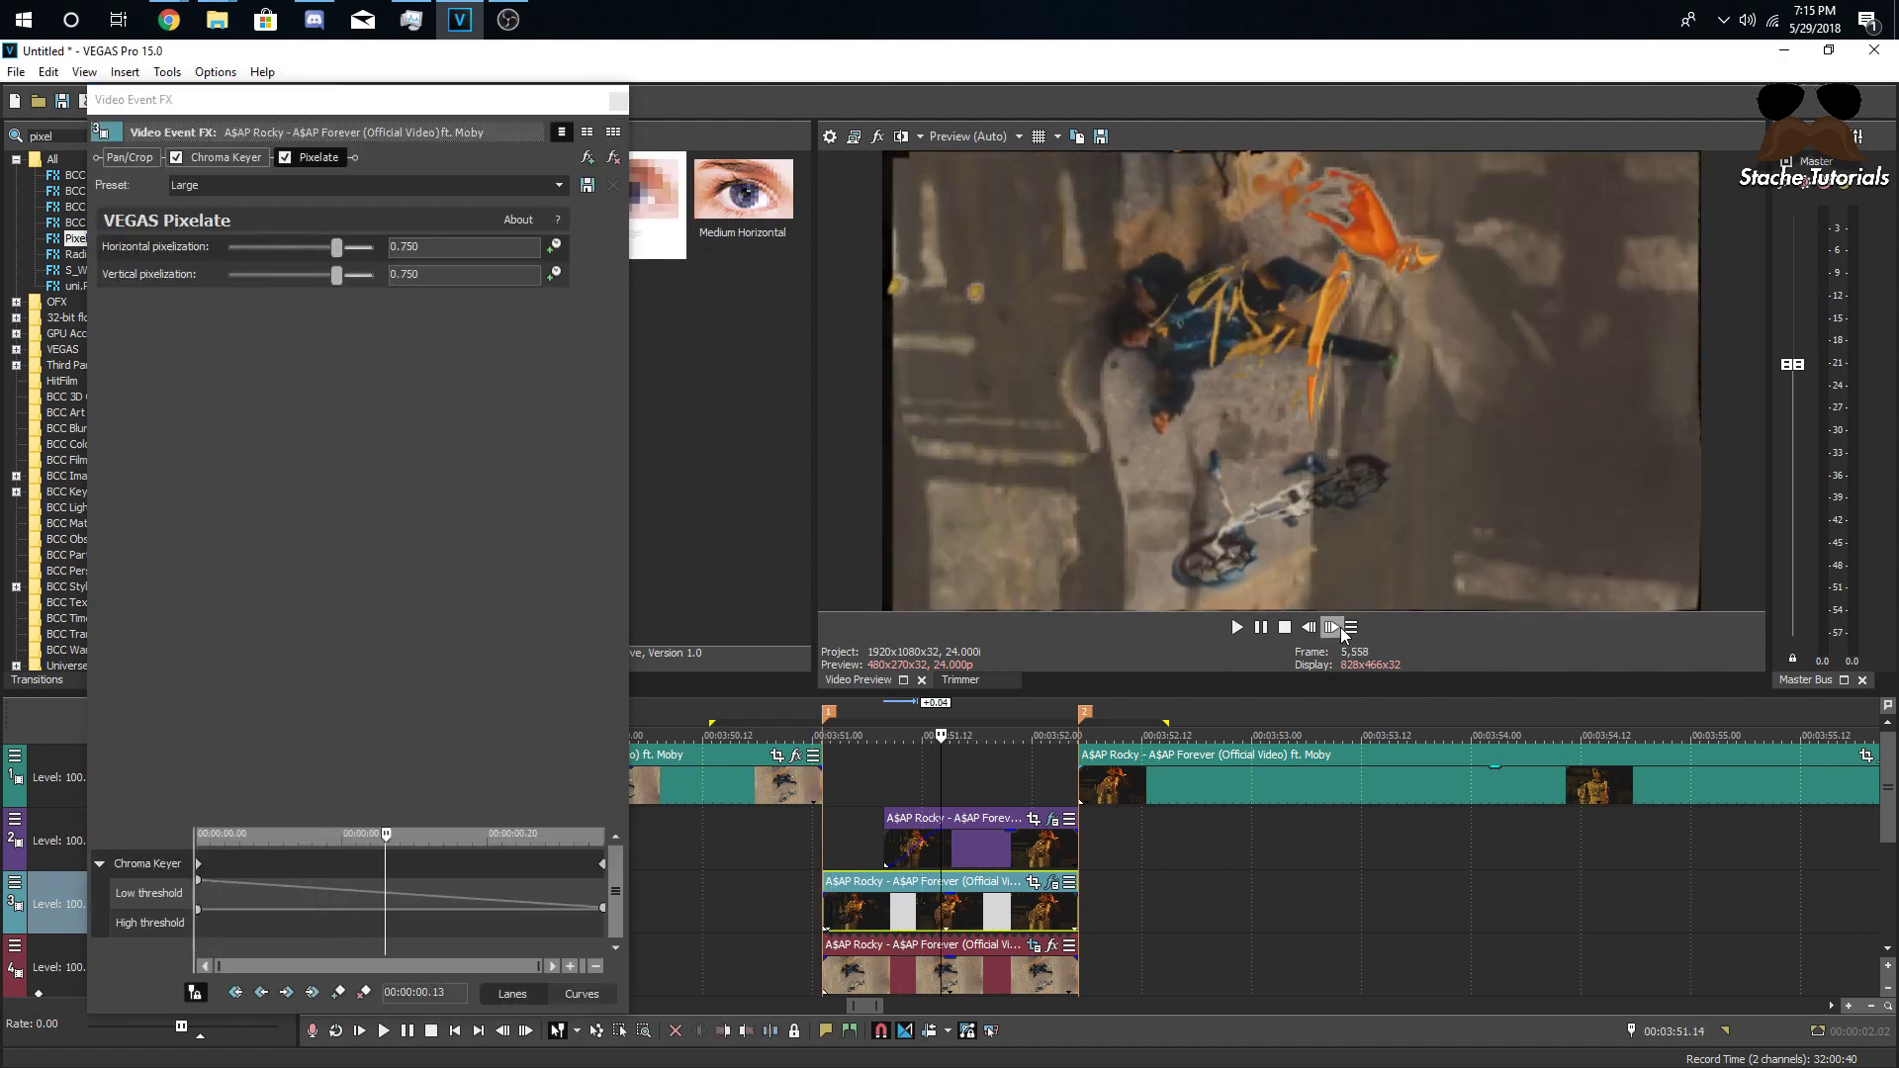
pyautogui.click(1341, 631)
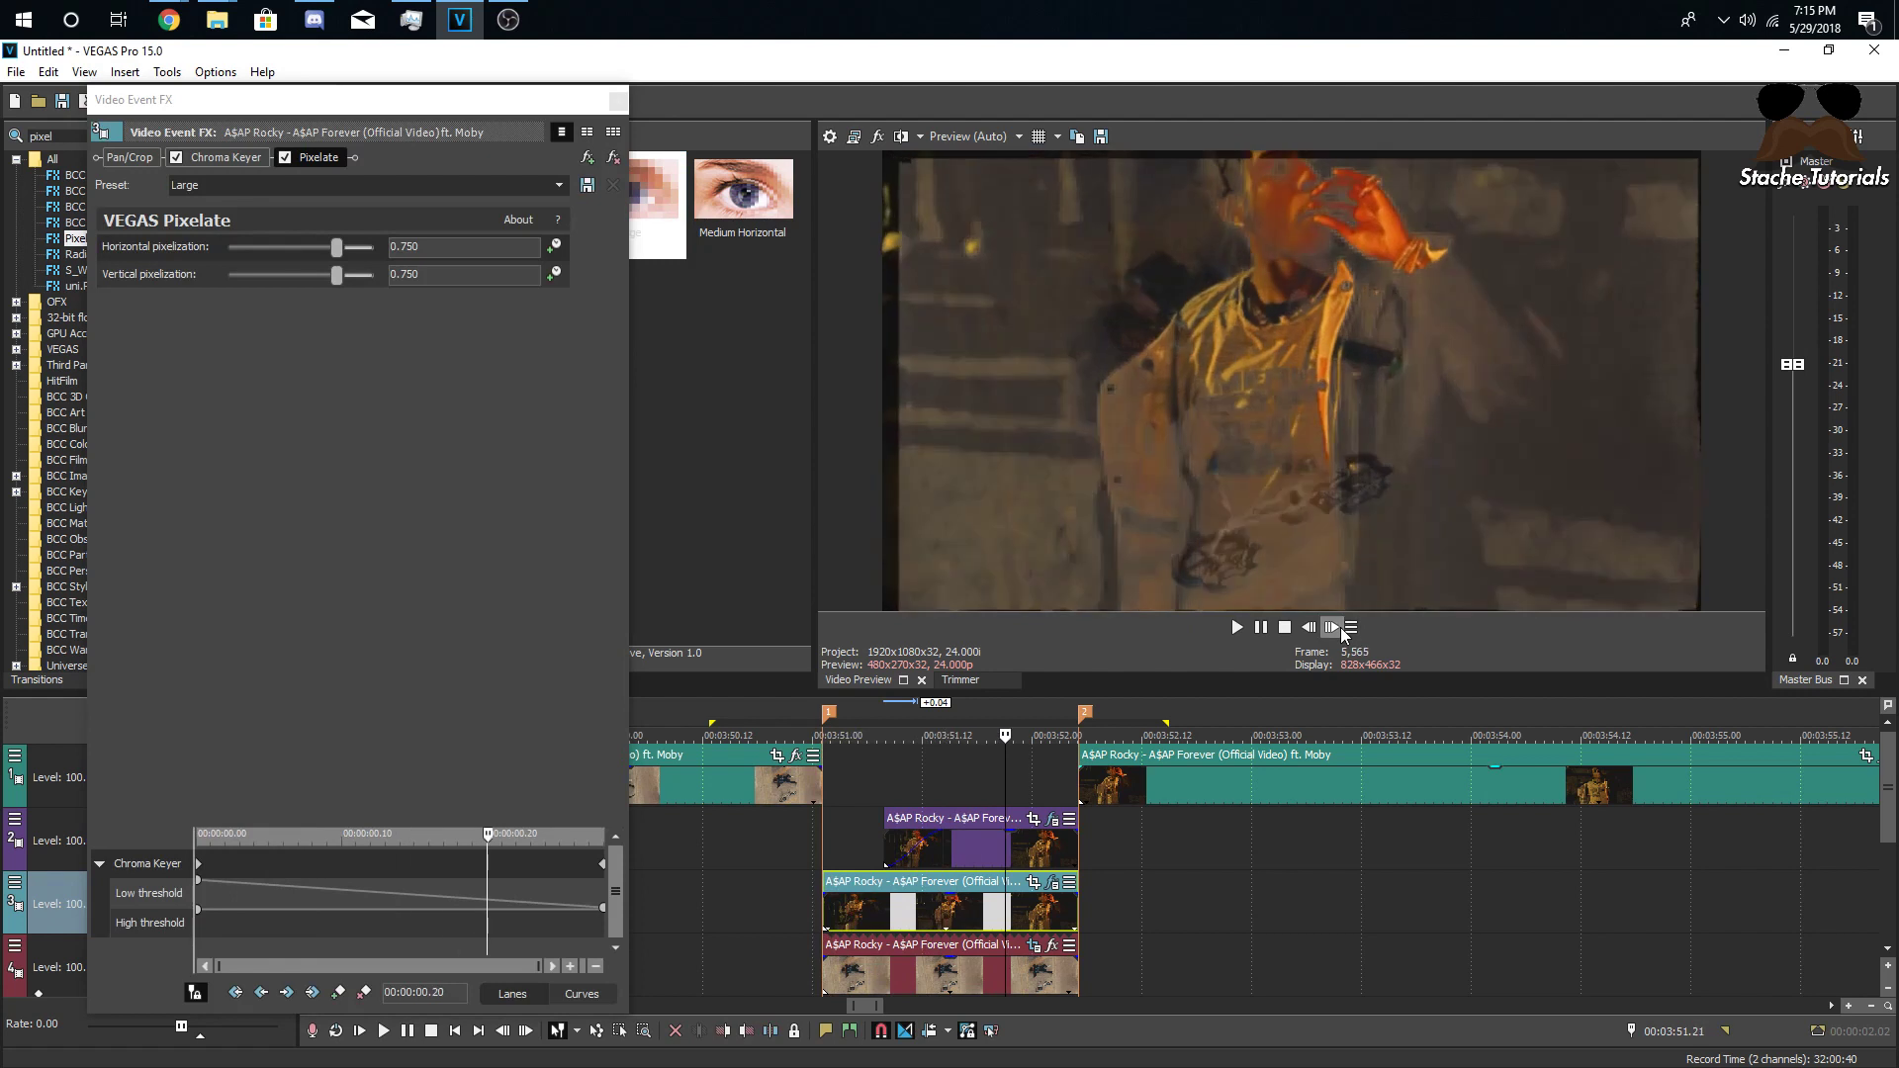
# - Set the Pixelate effect's horizontal pixelization to 0.939 on track 3's event and turn on animation for its parameters
pyautogui.click(340, 249)
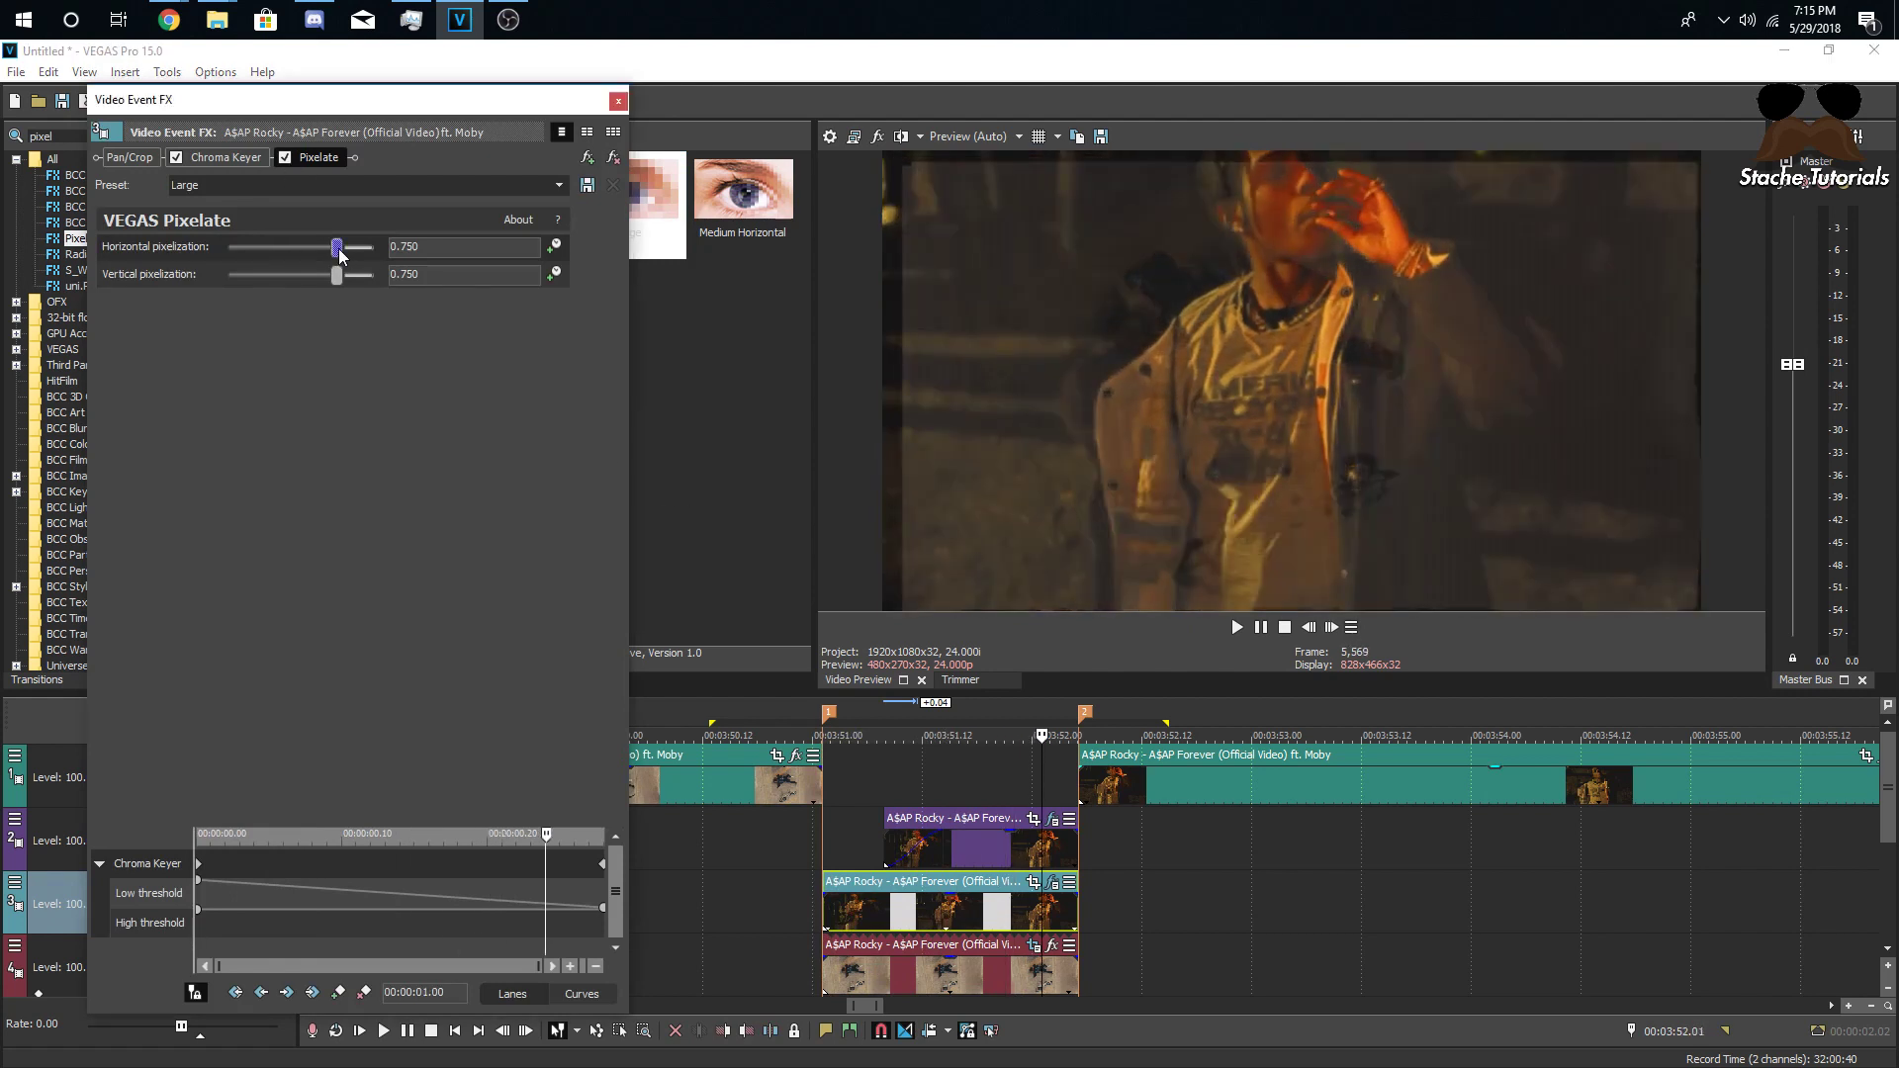
pyautogui.moveTo(350, 255); pyautogui.dragTo(386, 255)
pyautogui.moveTo(368, 246); pyautogui.dragTo(365, 245)
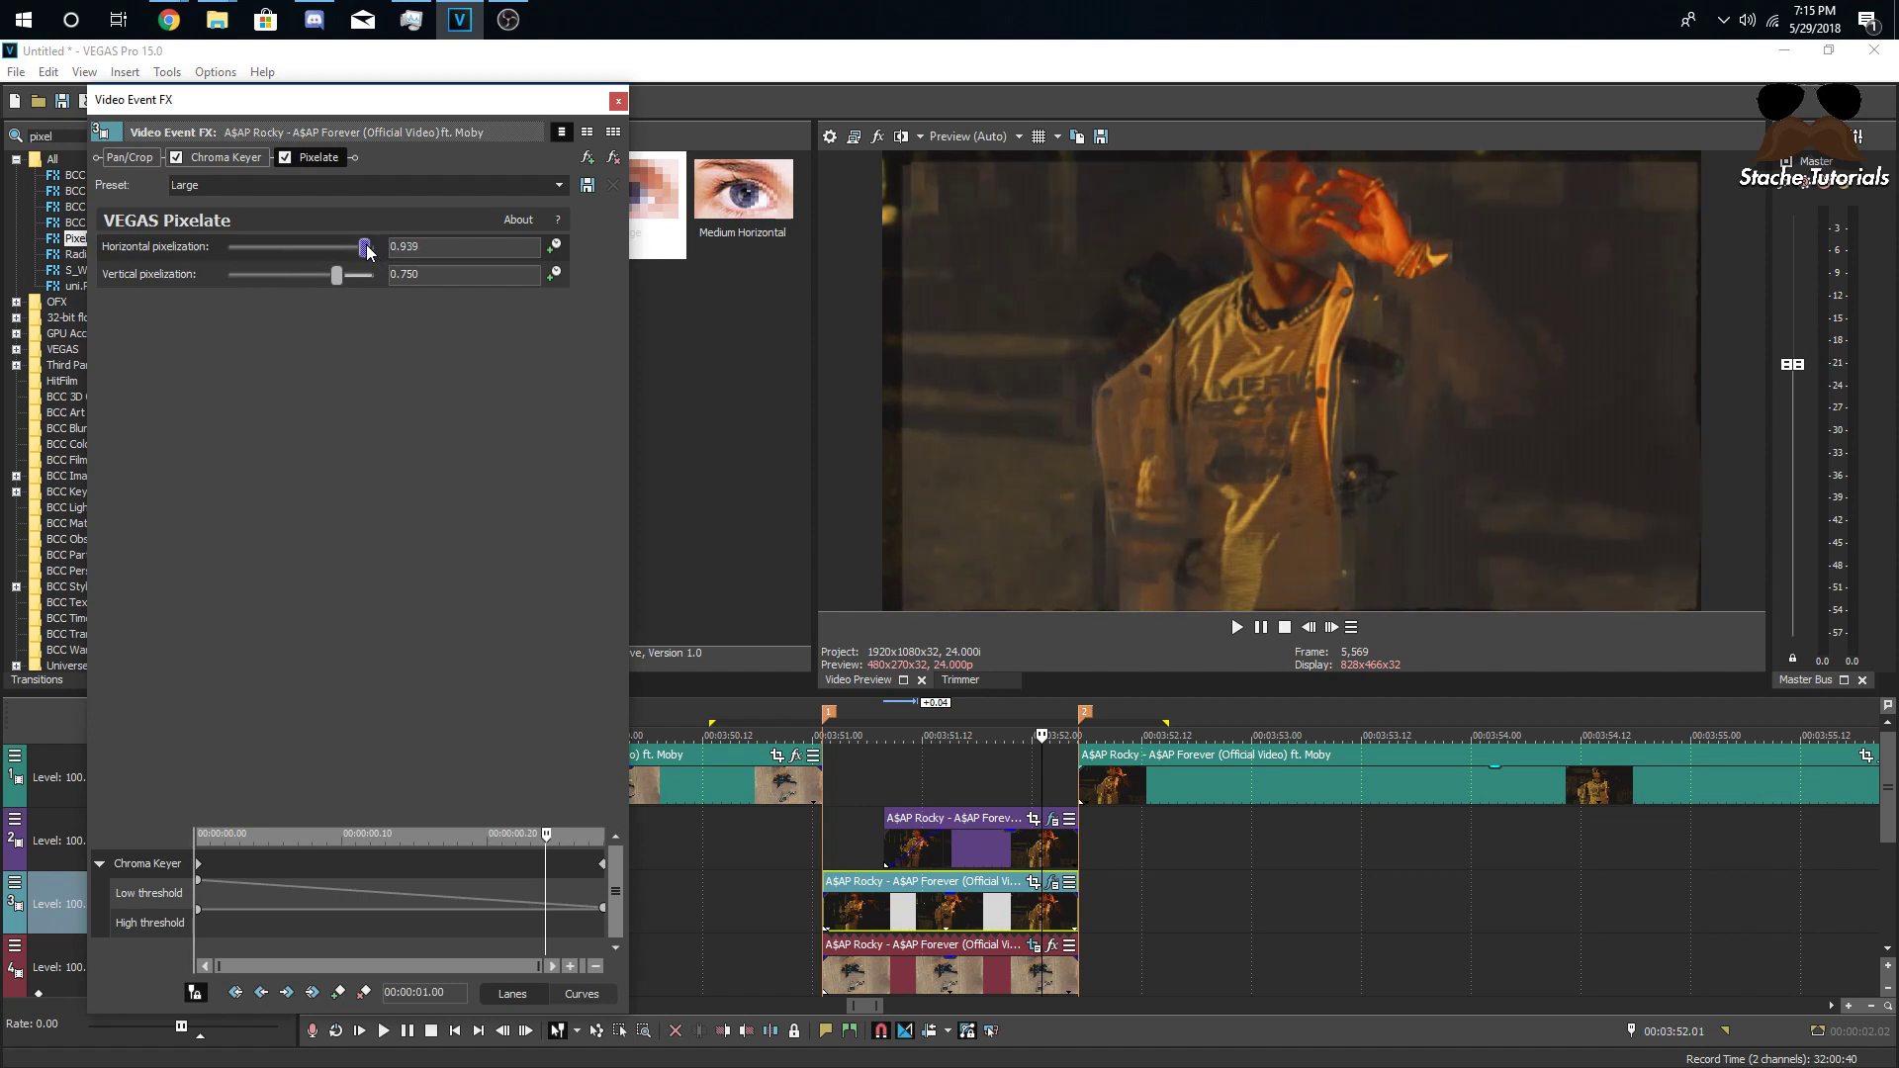
pyautogui.moveTo(309, 99); pyautogui.dragTo(312, 163)
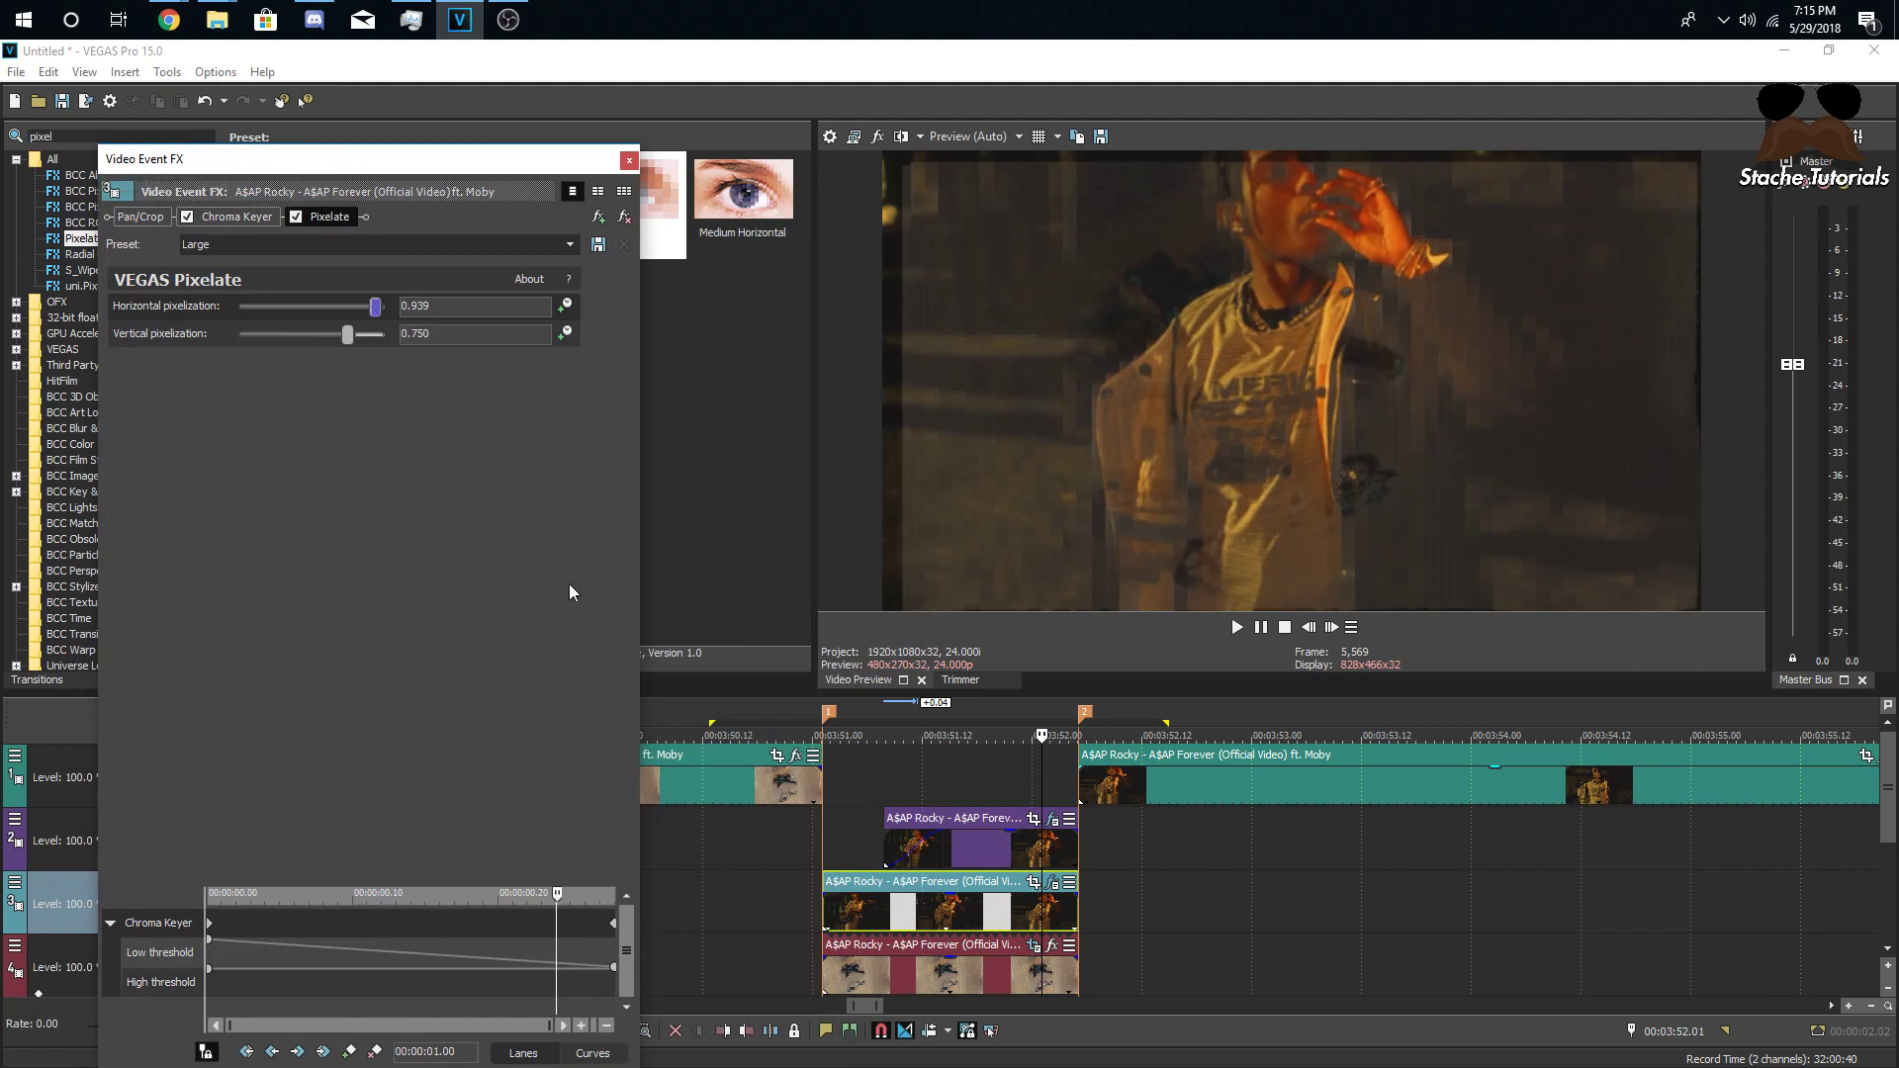
pyautogui.click(566, 306)
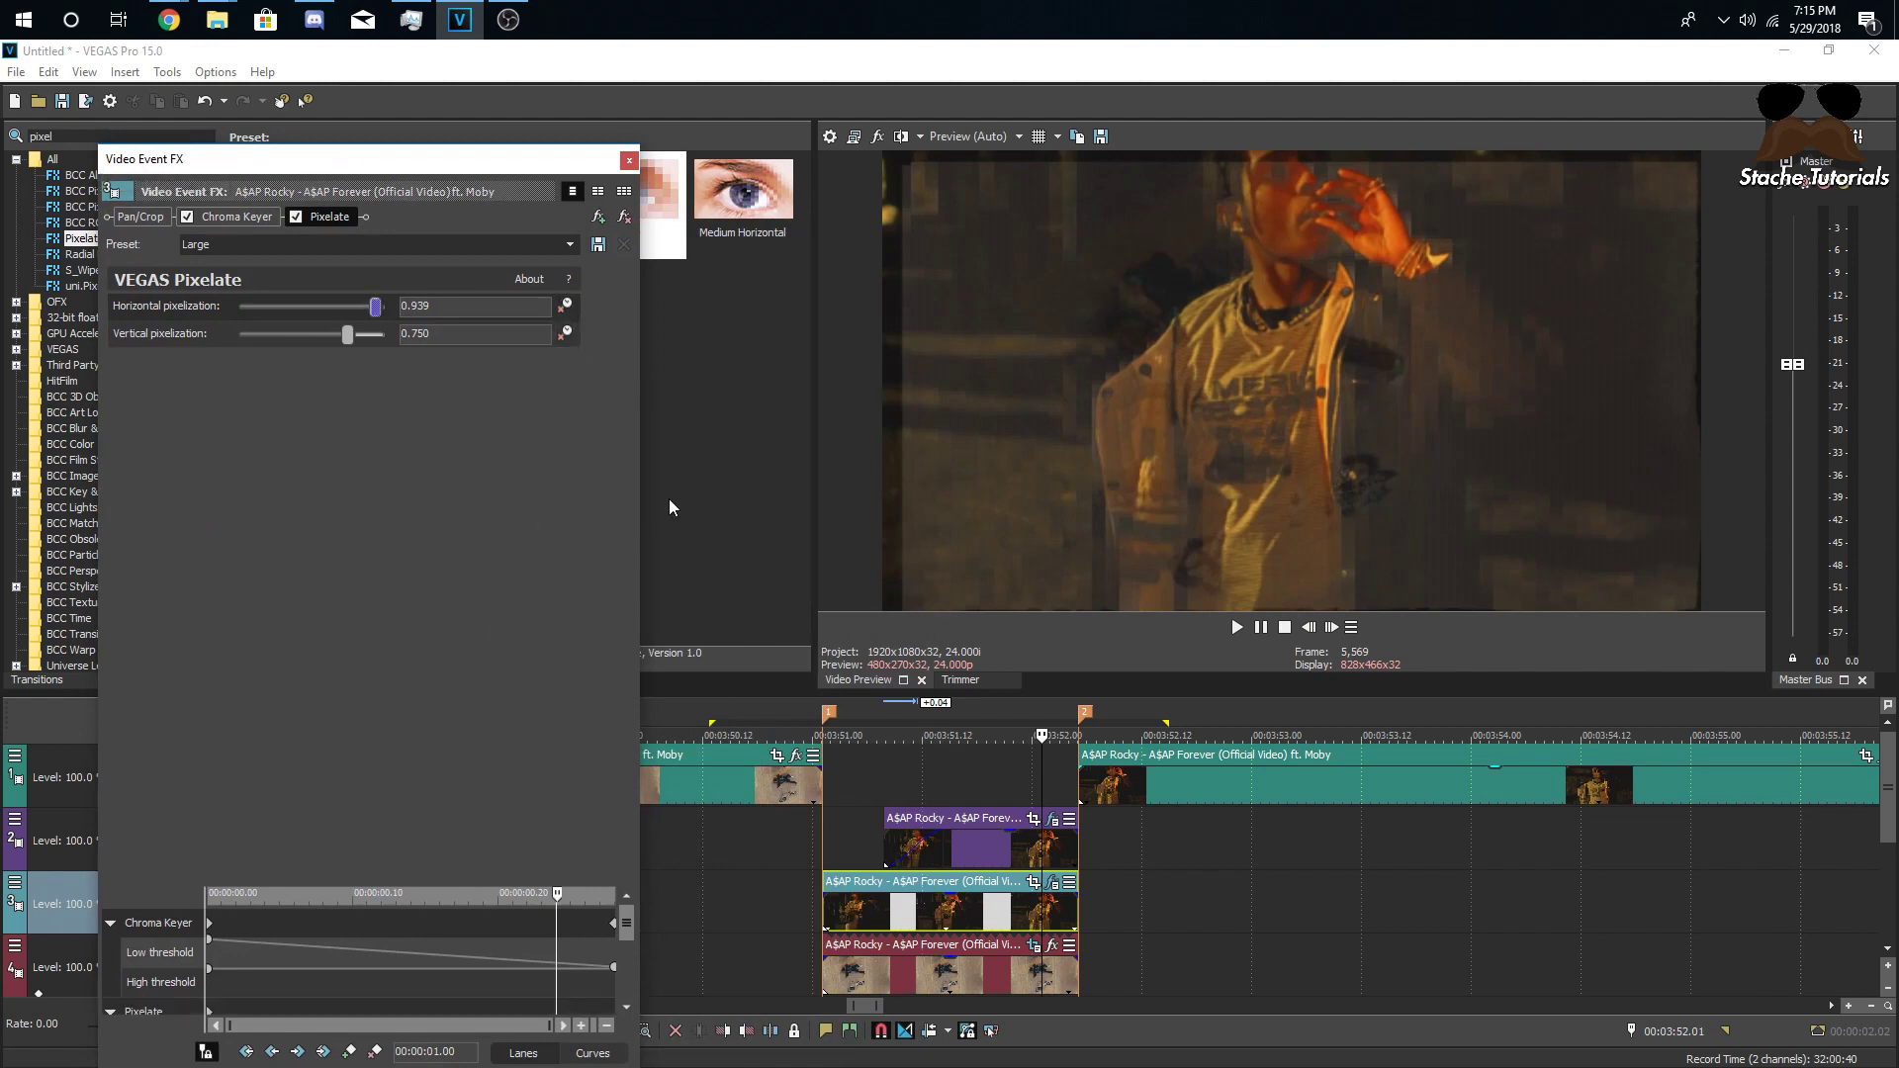
# - Add a Pixelate keyframe at 00:00:00.15 in track 3's event and lower the horizontal pixelization to its minimum near the event's end
pyautogui.click(856, 918)
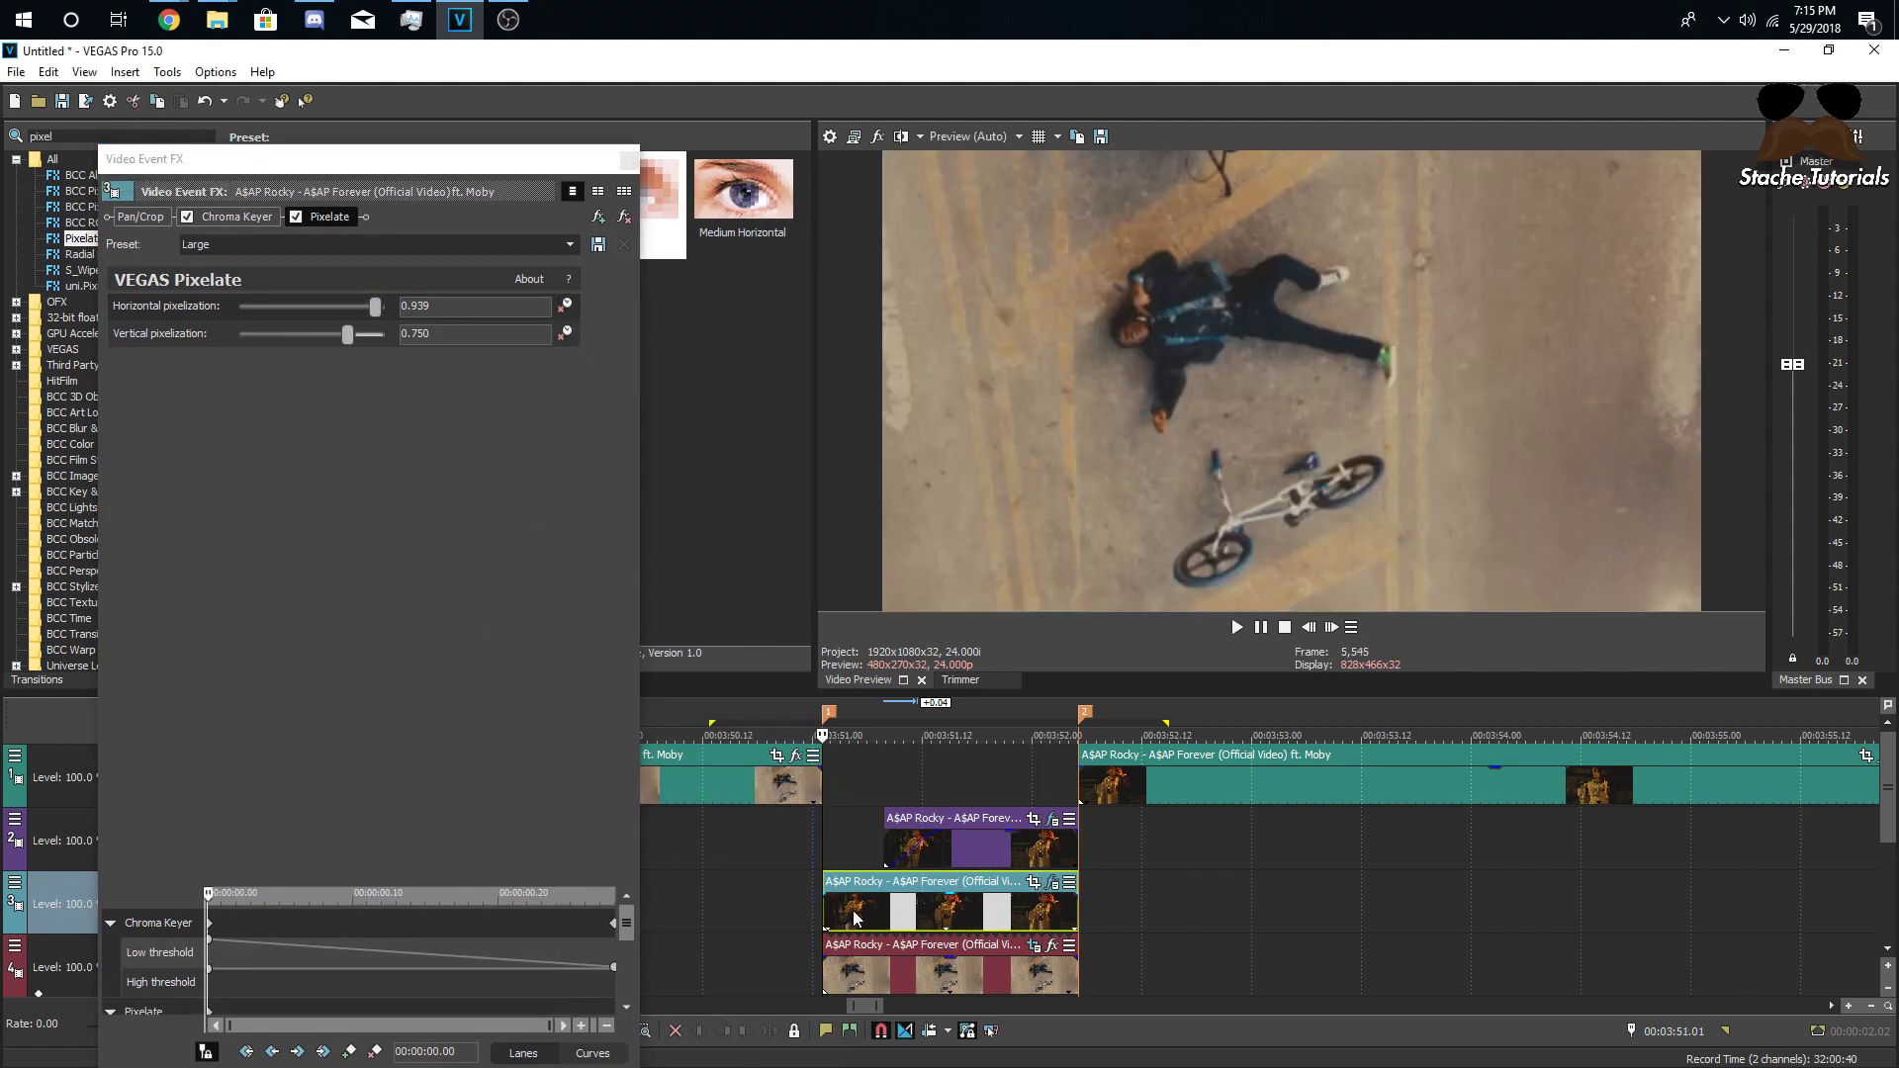
pyautogui.moveTo(416, 893); pyautogui.dragTo(432, 893)
pyautogui.click(352, 1052)
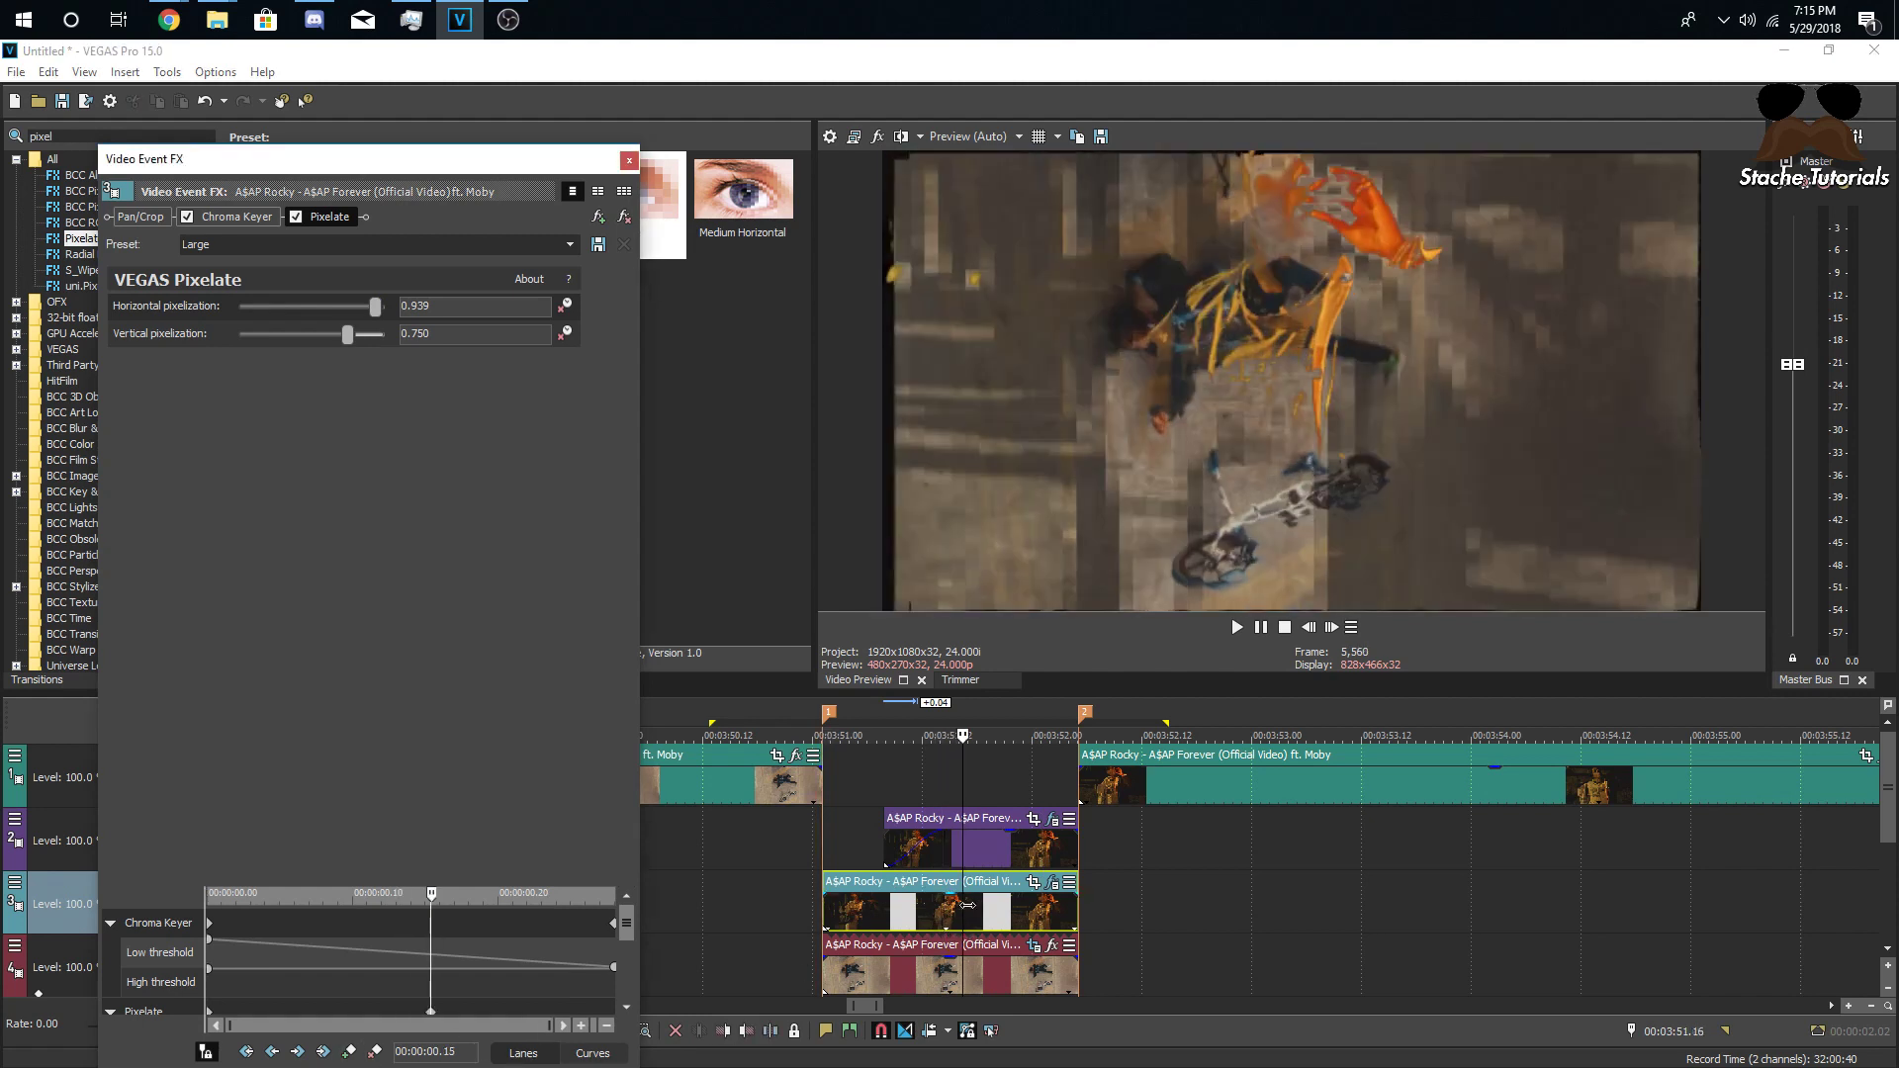
pyautogui.click(1070, 917)
pyautogui.click(375, 309)
pyautogui.moveTo(375, 308); pyautogui.dragTo(239, 308)
# - Play the transition over the range from 00:03:50.19 to 00:03:52.12, closing the event effect settings between playbacks
pyautogui.moveTo(769, 838); pyautogui.dragTo(1145, 837)
pyautogui.hotkey('ctrl', 'z')
pyautogui.press('space')
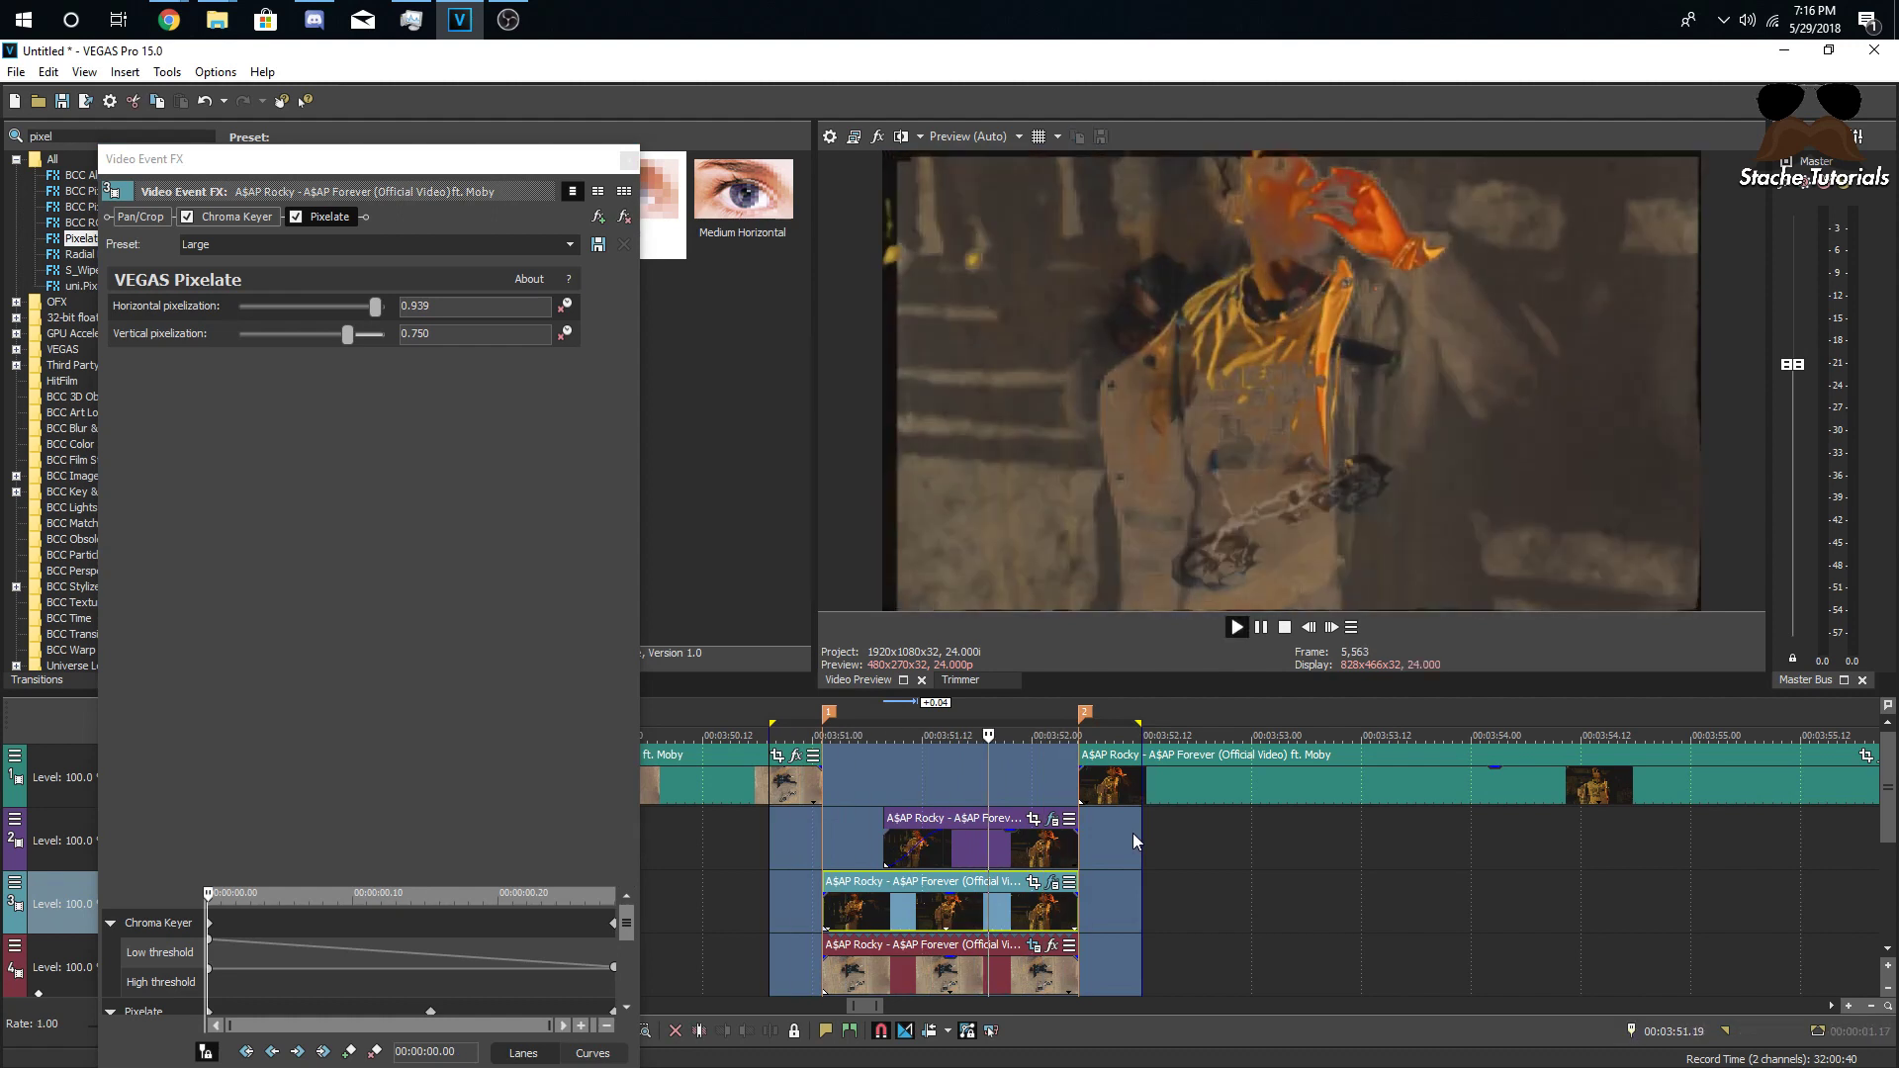
pyautogui.press('space')
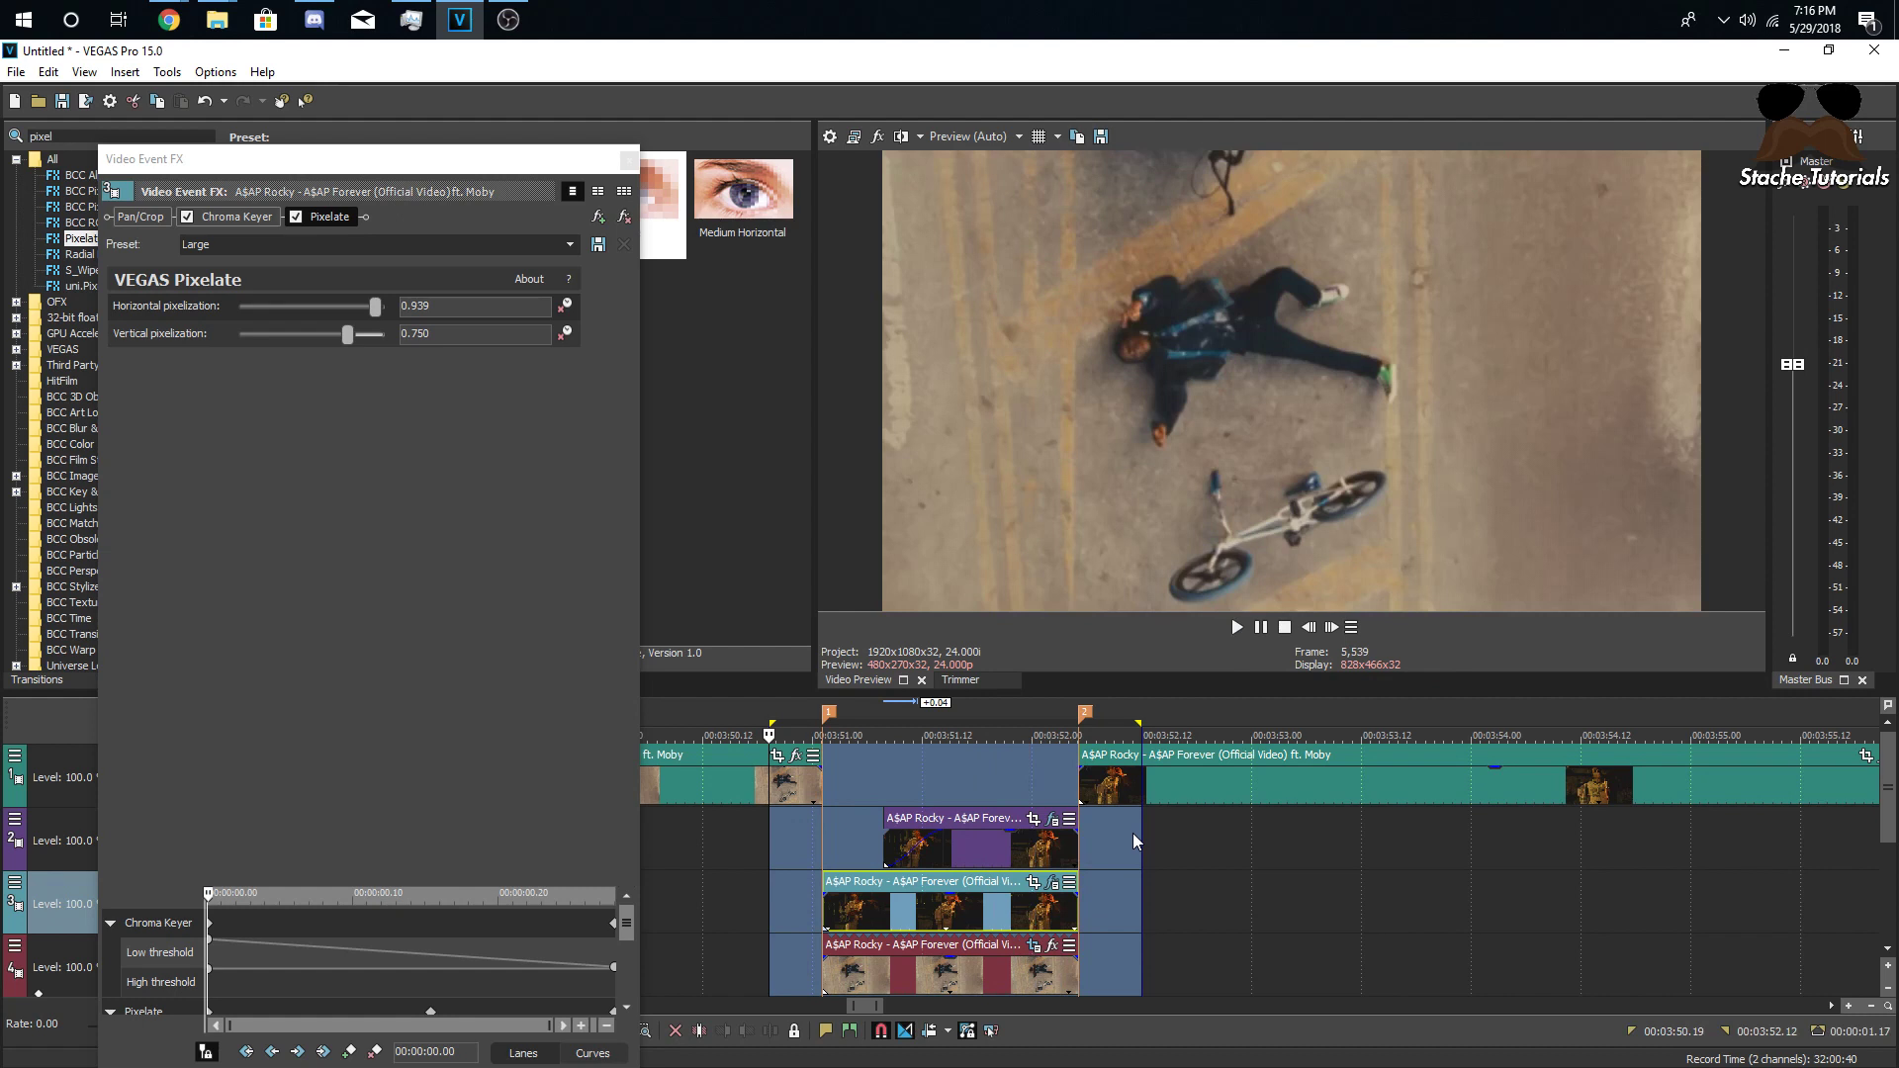
pyautogui.click(628, 160)
pyautogui.press('space')
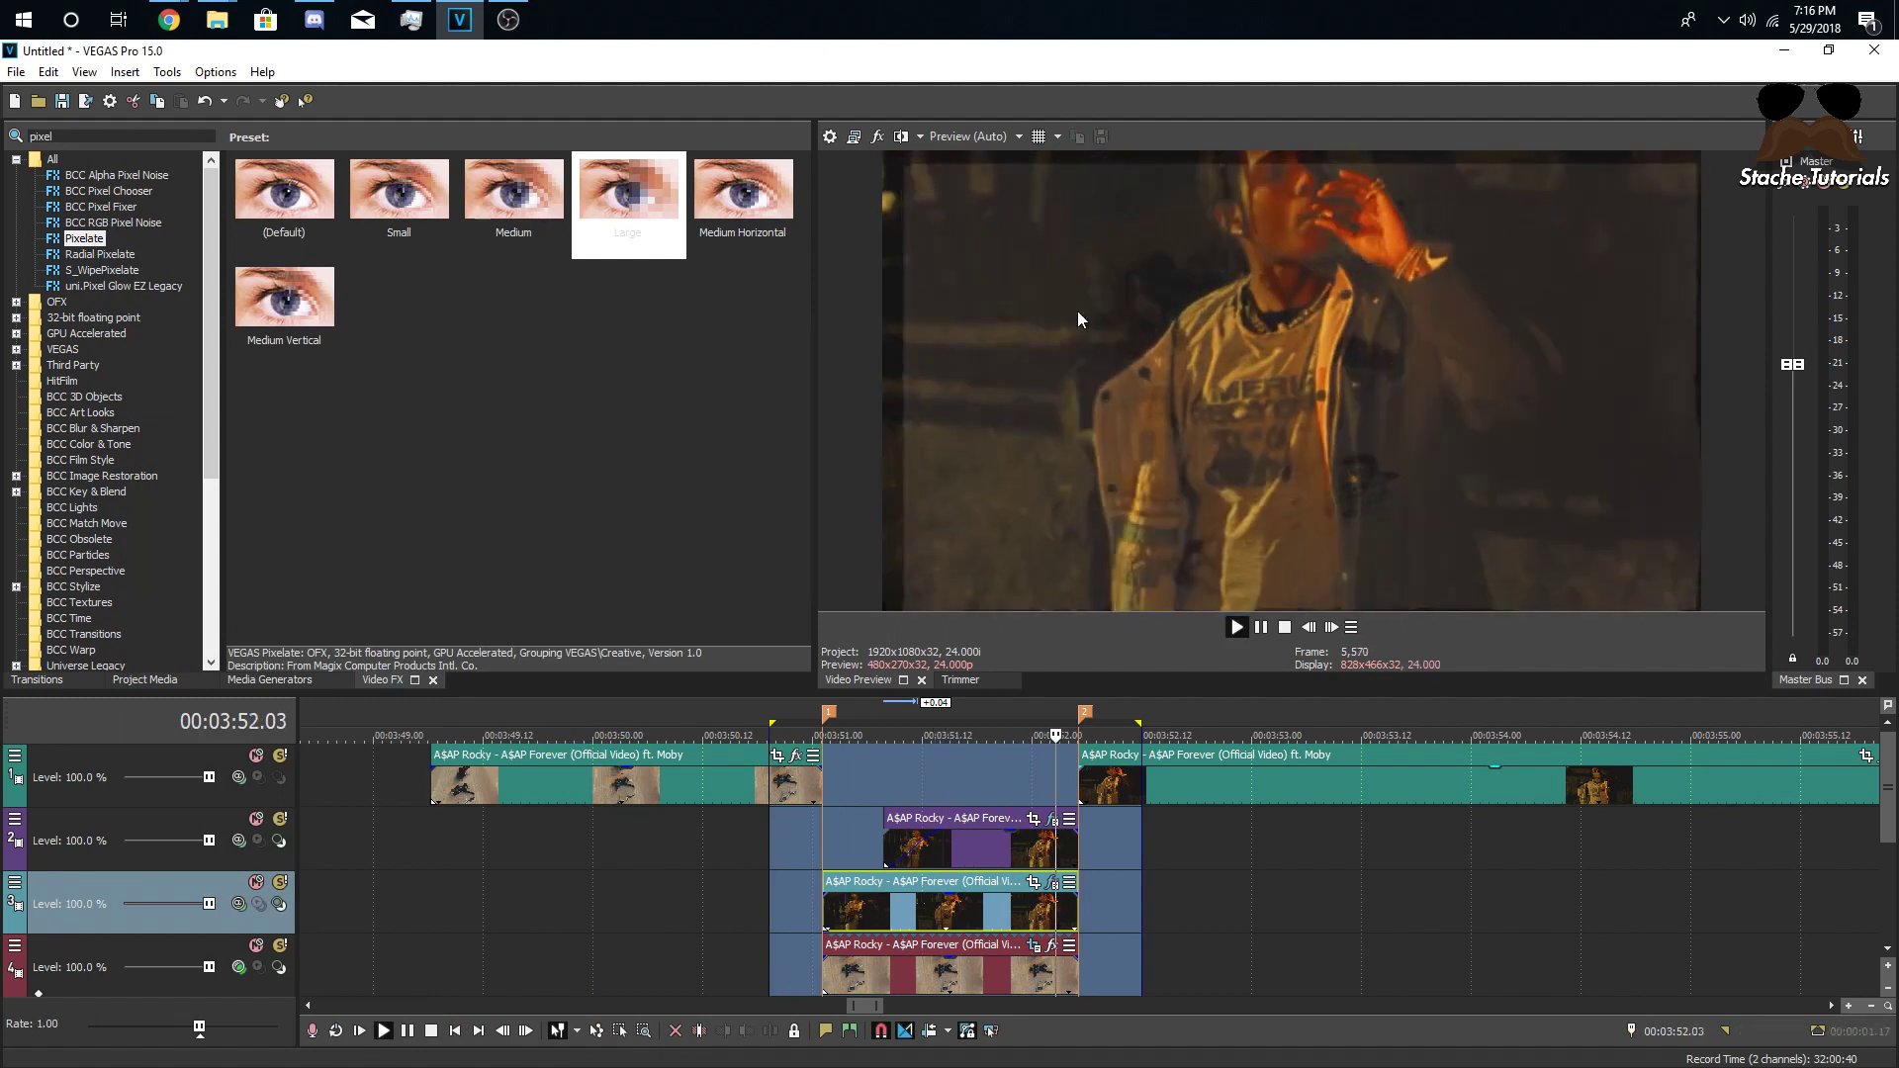
pyautogui.press('space')
# - Copy the event on track 4 and paste its event attributes onto the event on track 5
pyautogui.click(949, 919)
pyautogui.scroll(-1, 1480, 880)
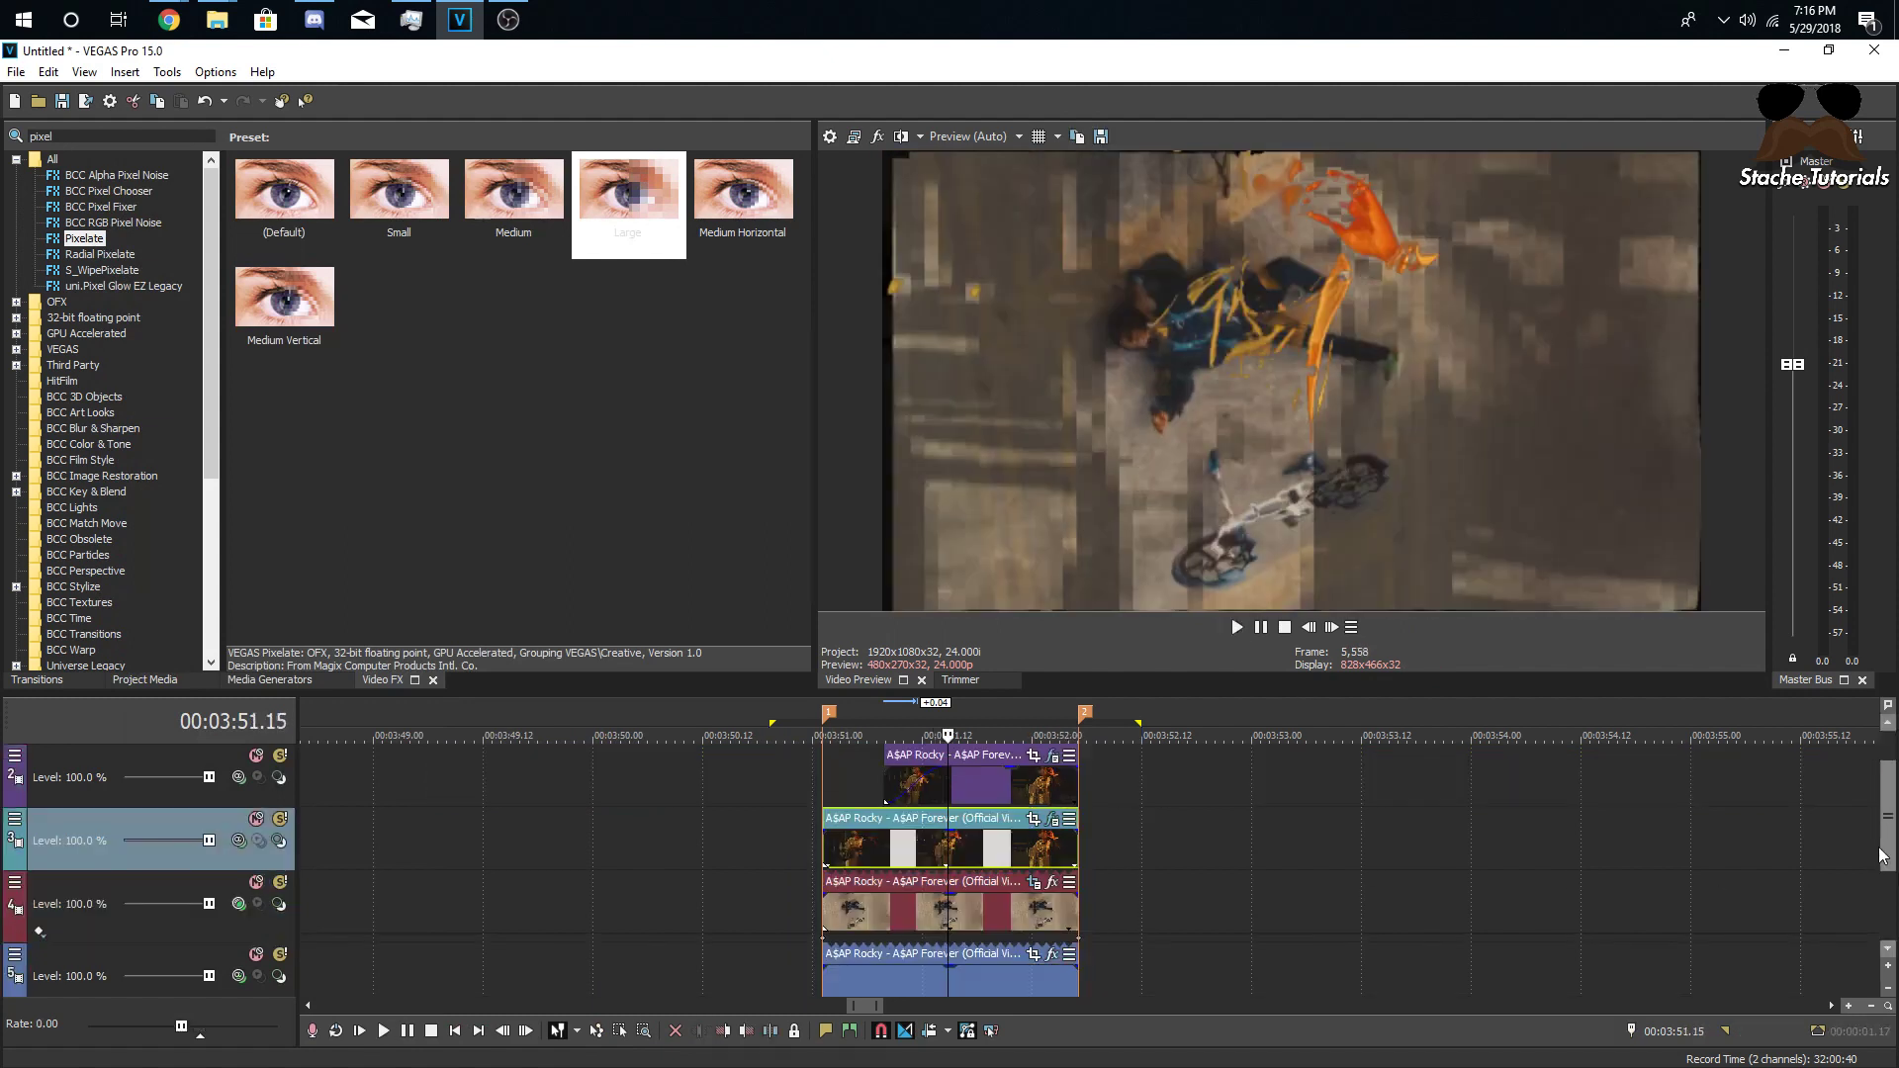
pyautogui.moveTo(1876, 823); pyautogui.dragTo(1872, 872)
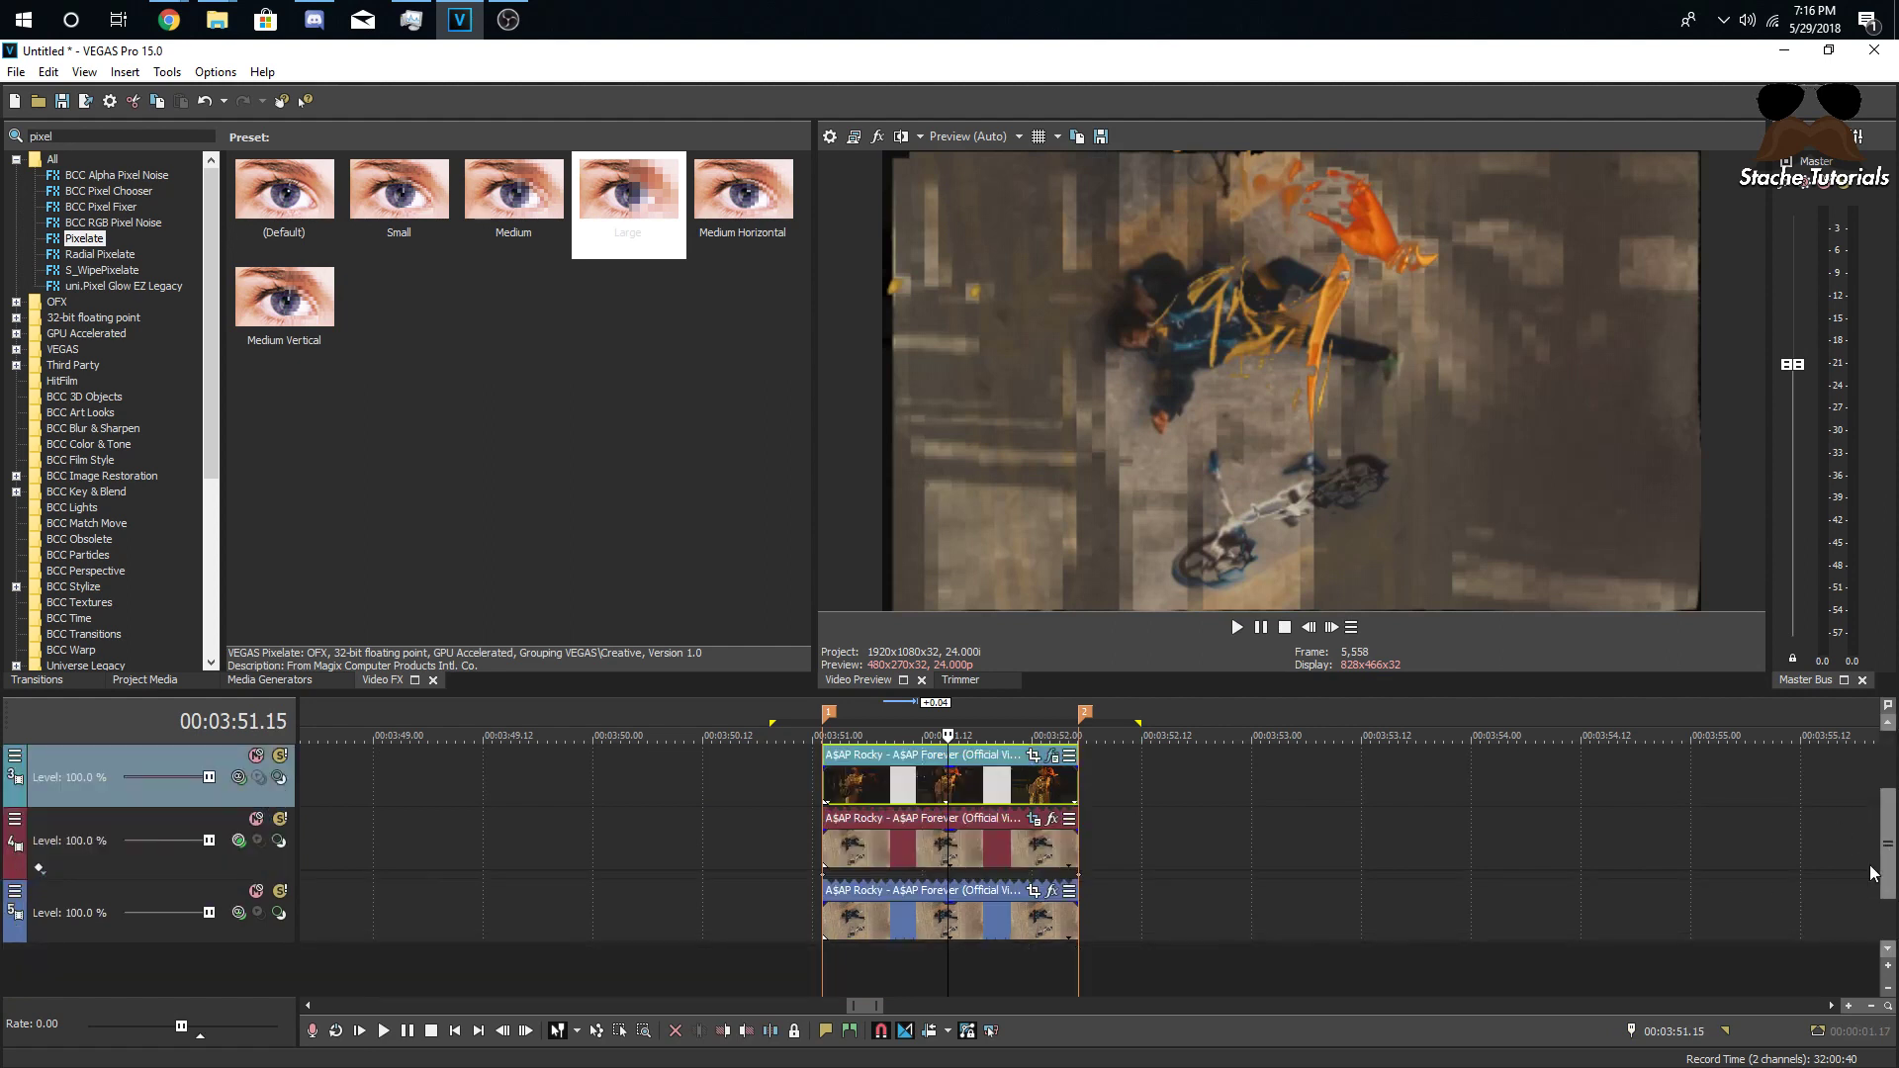
pyautogui.click(1038, 819)
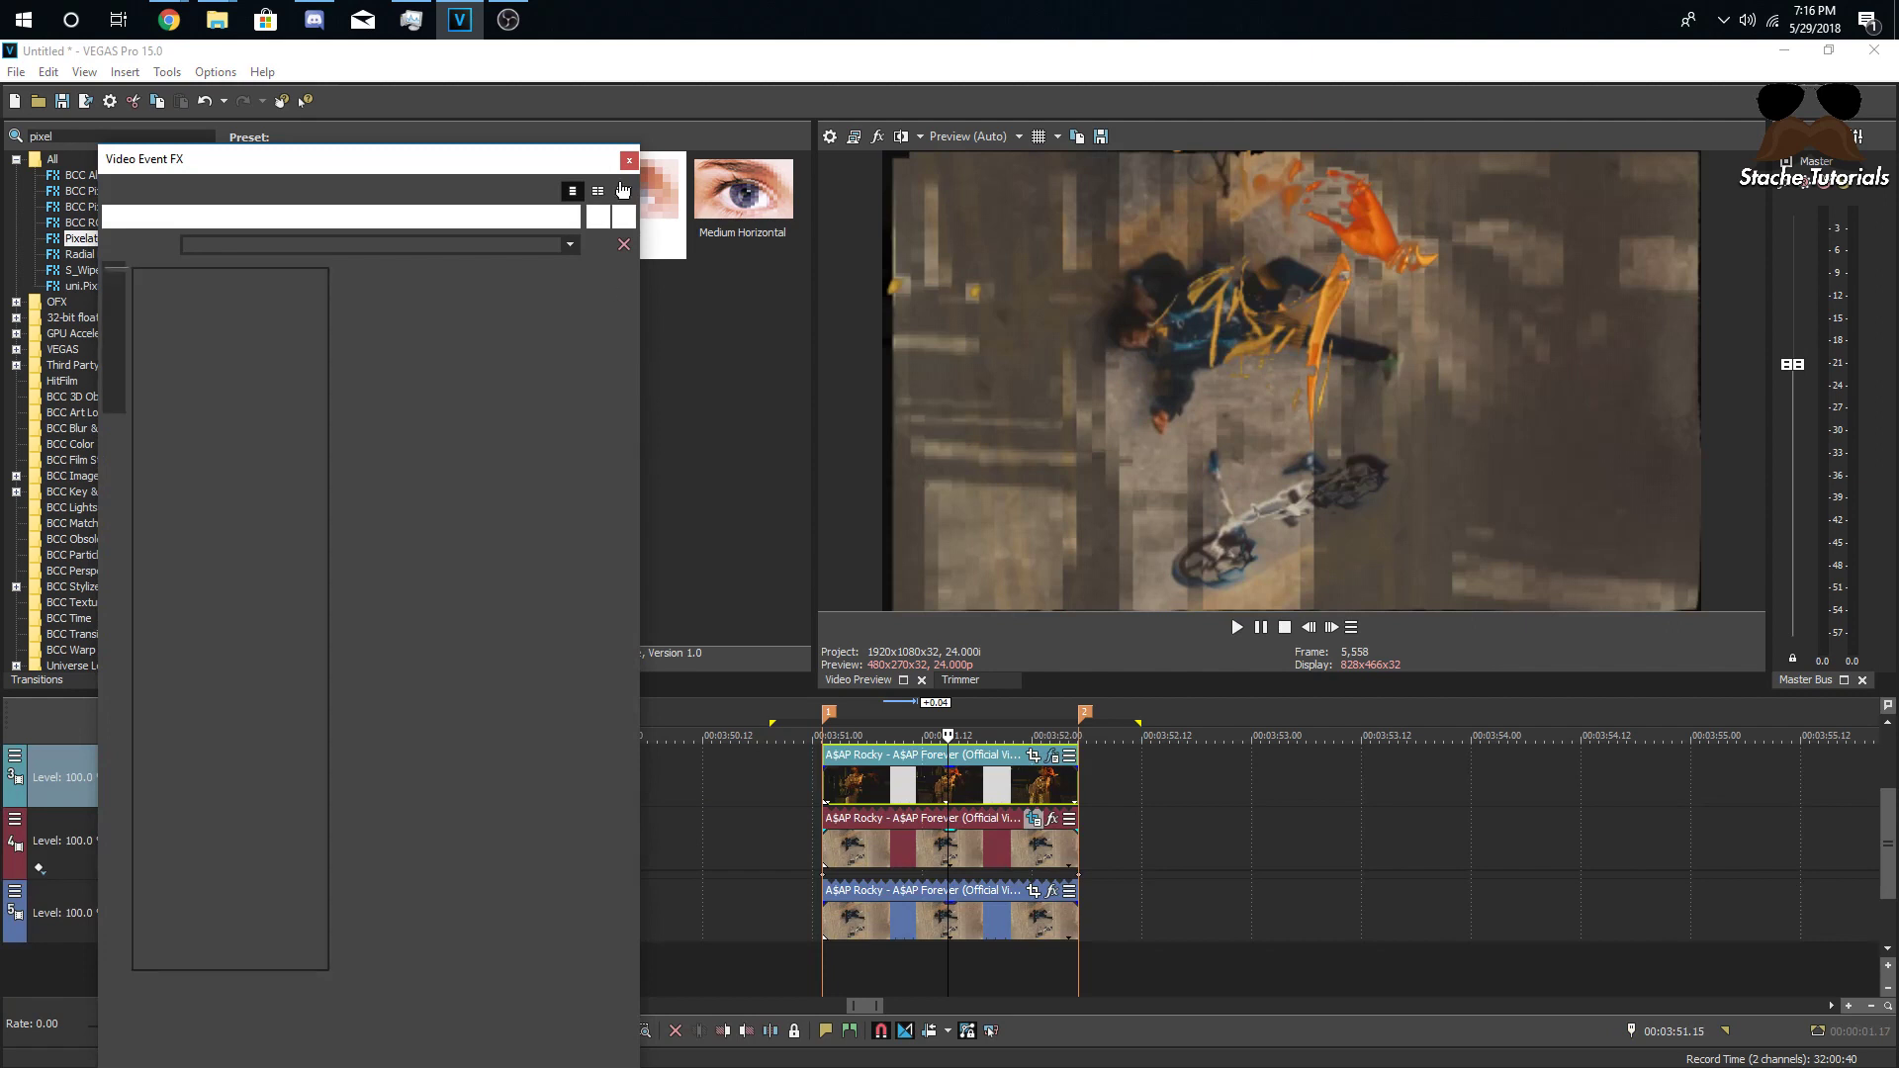
pyautogui.rightClick(914, 857)
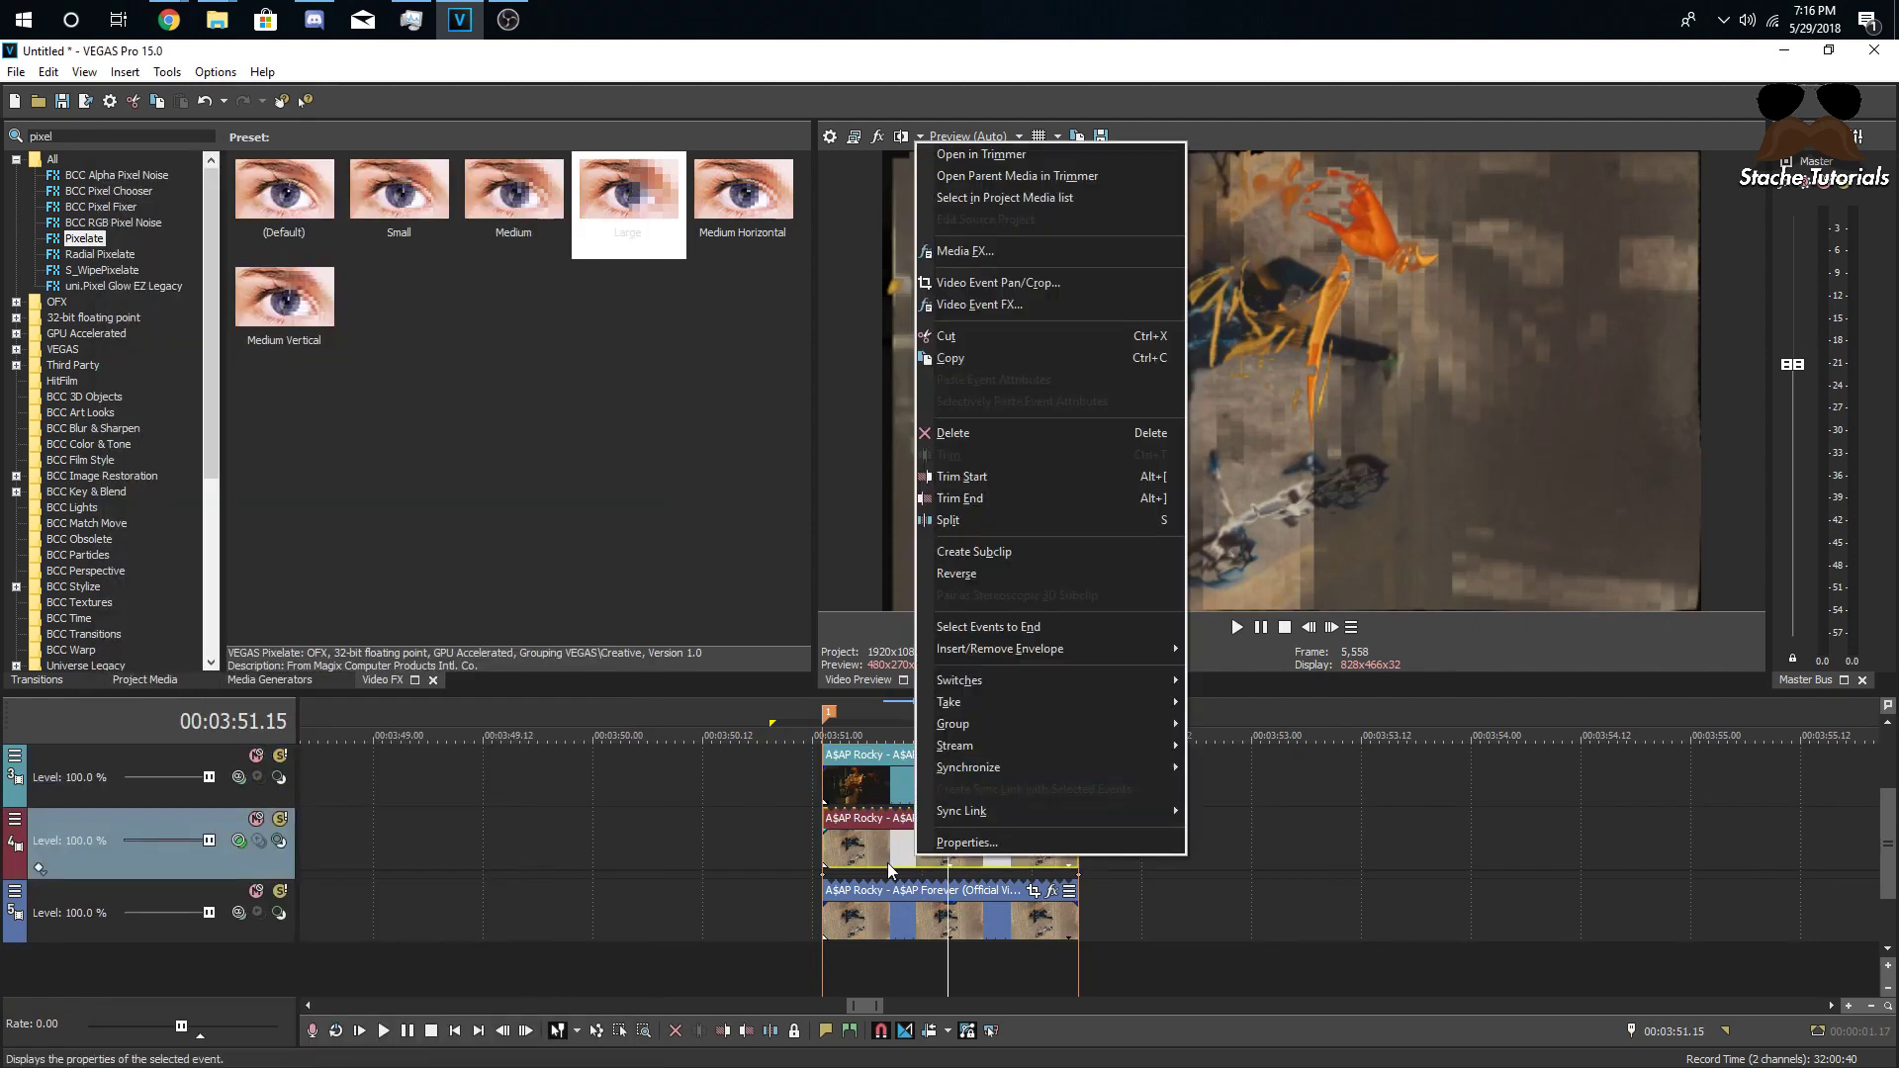
pyautogui.click(902, 851)
pyautogui.rightClick(903, 851)
pyautogui.click(955, 372)
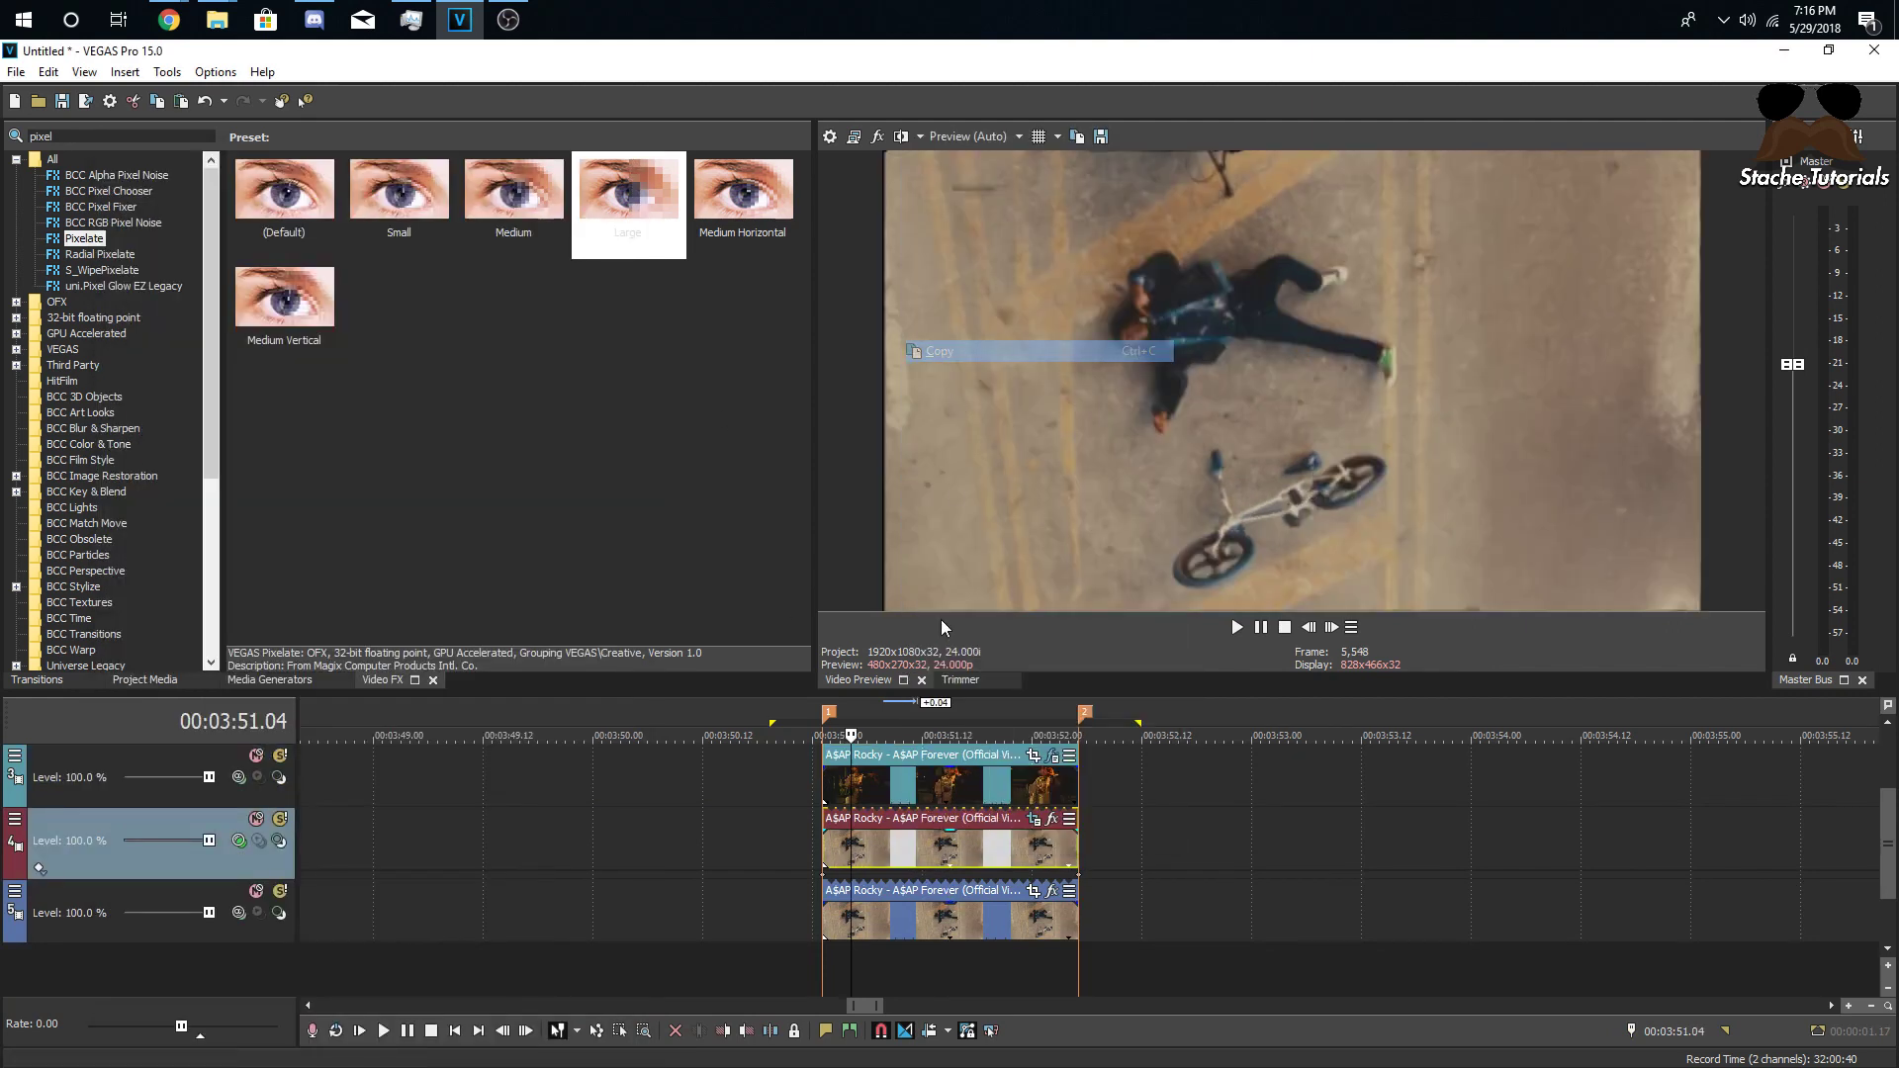
pyautogui.rightClick(880, 914)
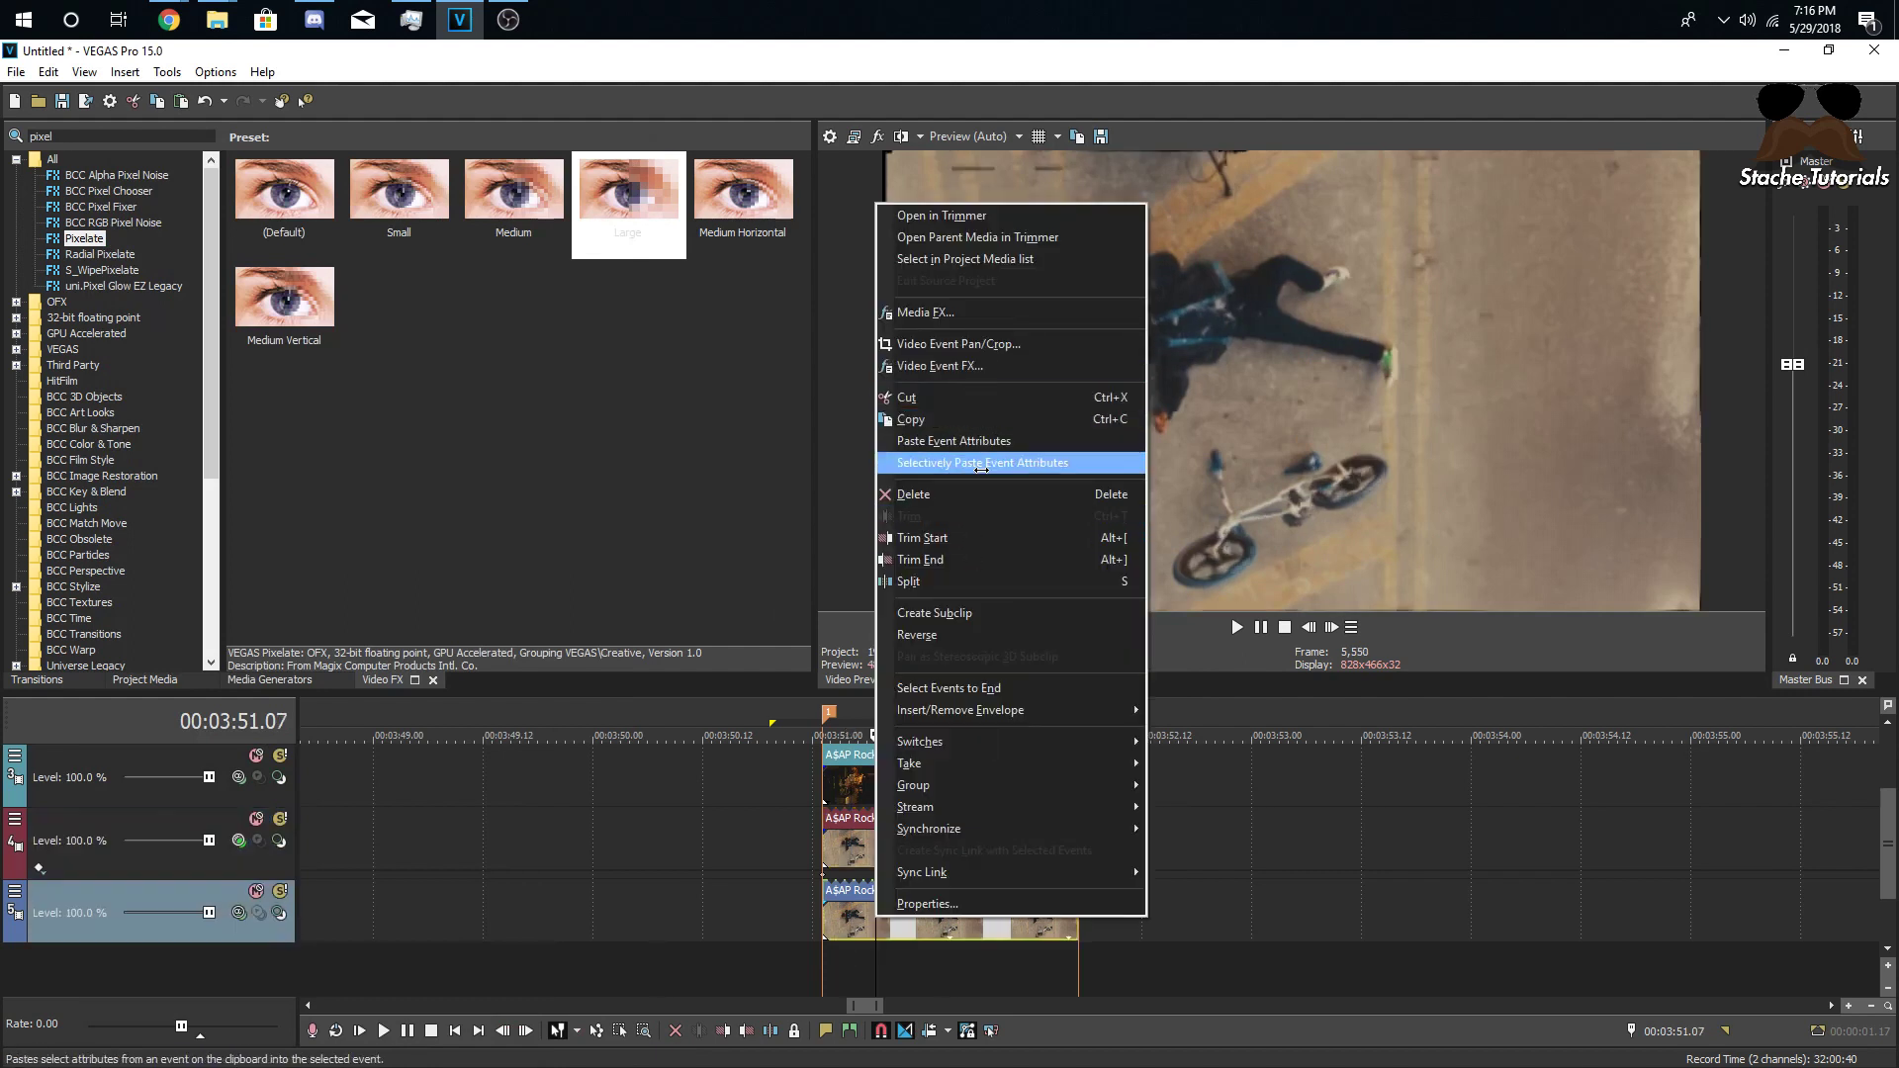
pyautogui.click(951, 440)
# - Play the transition and step through it frame by frame in both directions, examining how the displaced and pixelated layers blend
pyautogui.press('space')
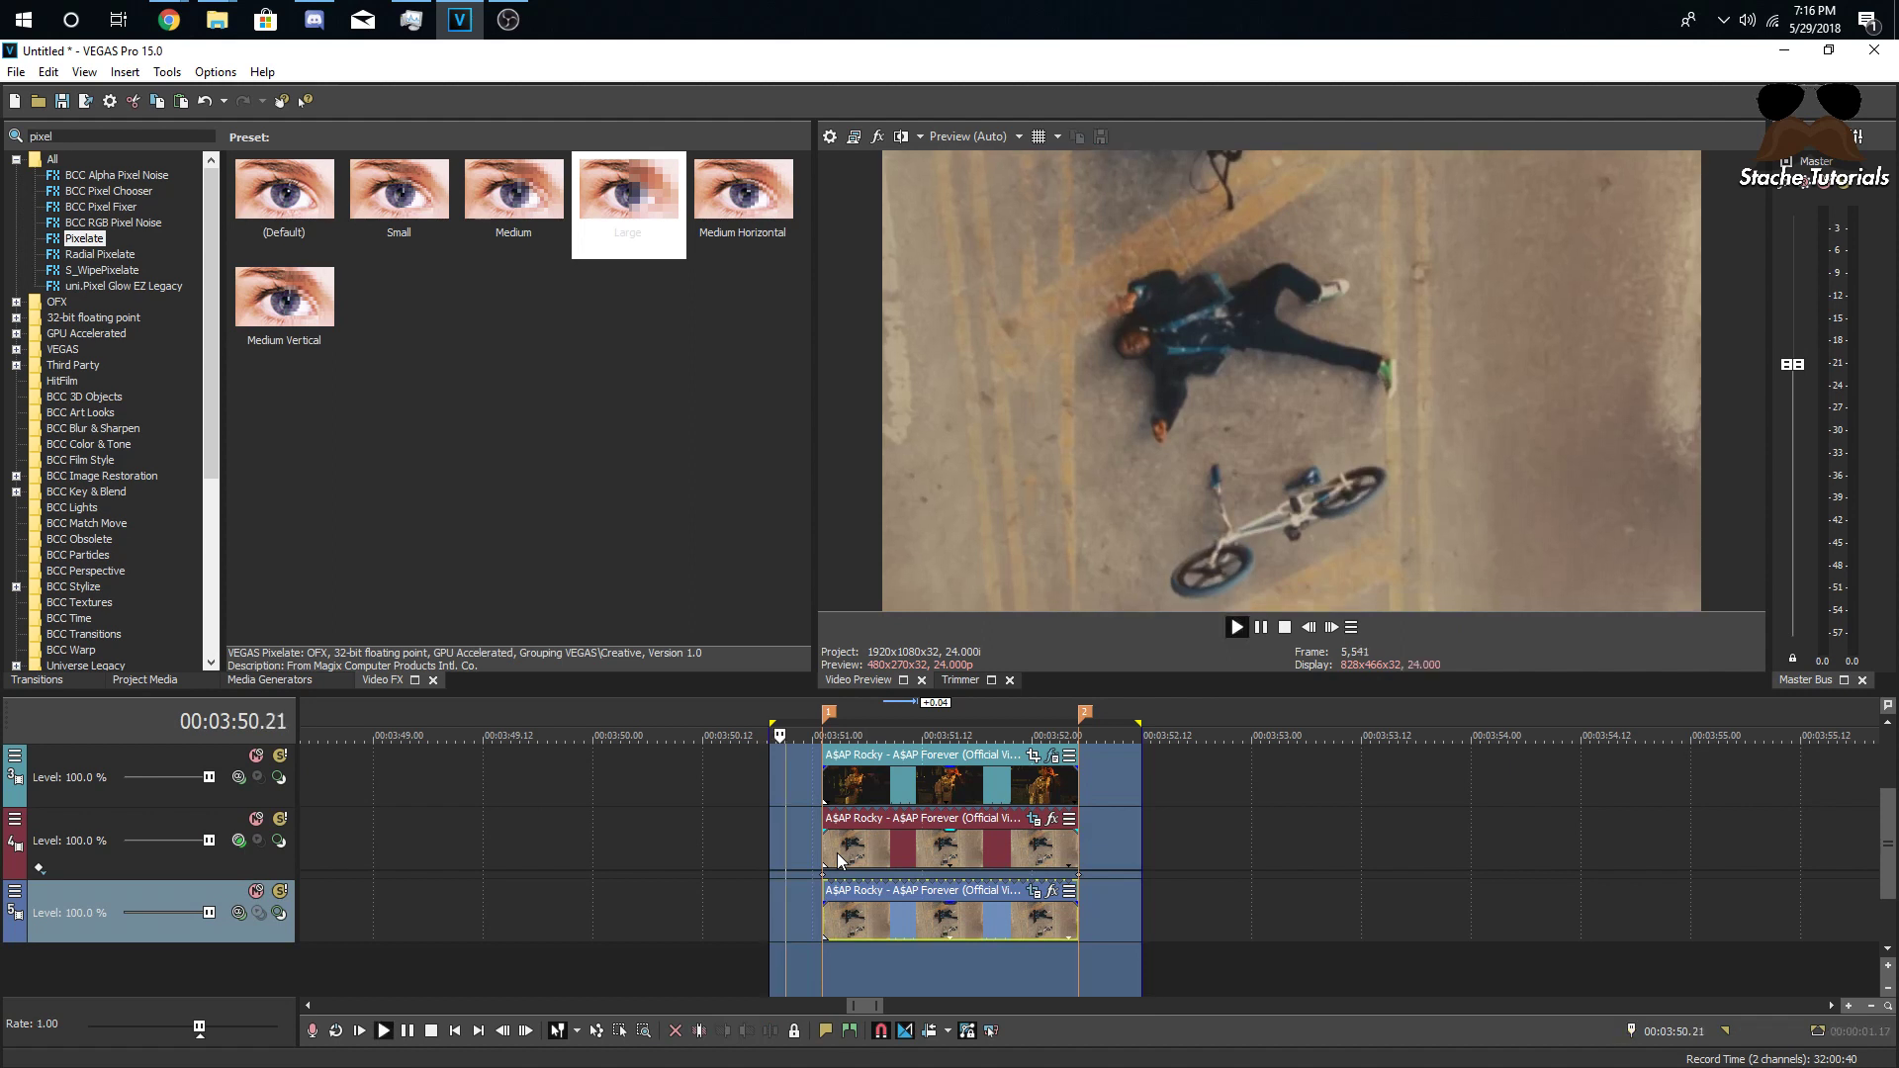
pyautogui.click(916, 856)
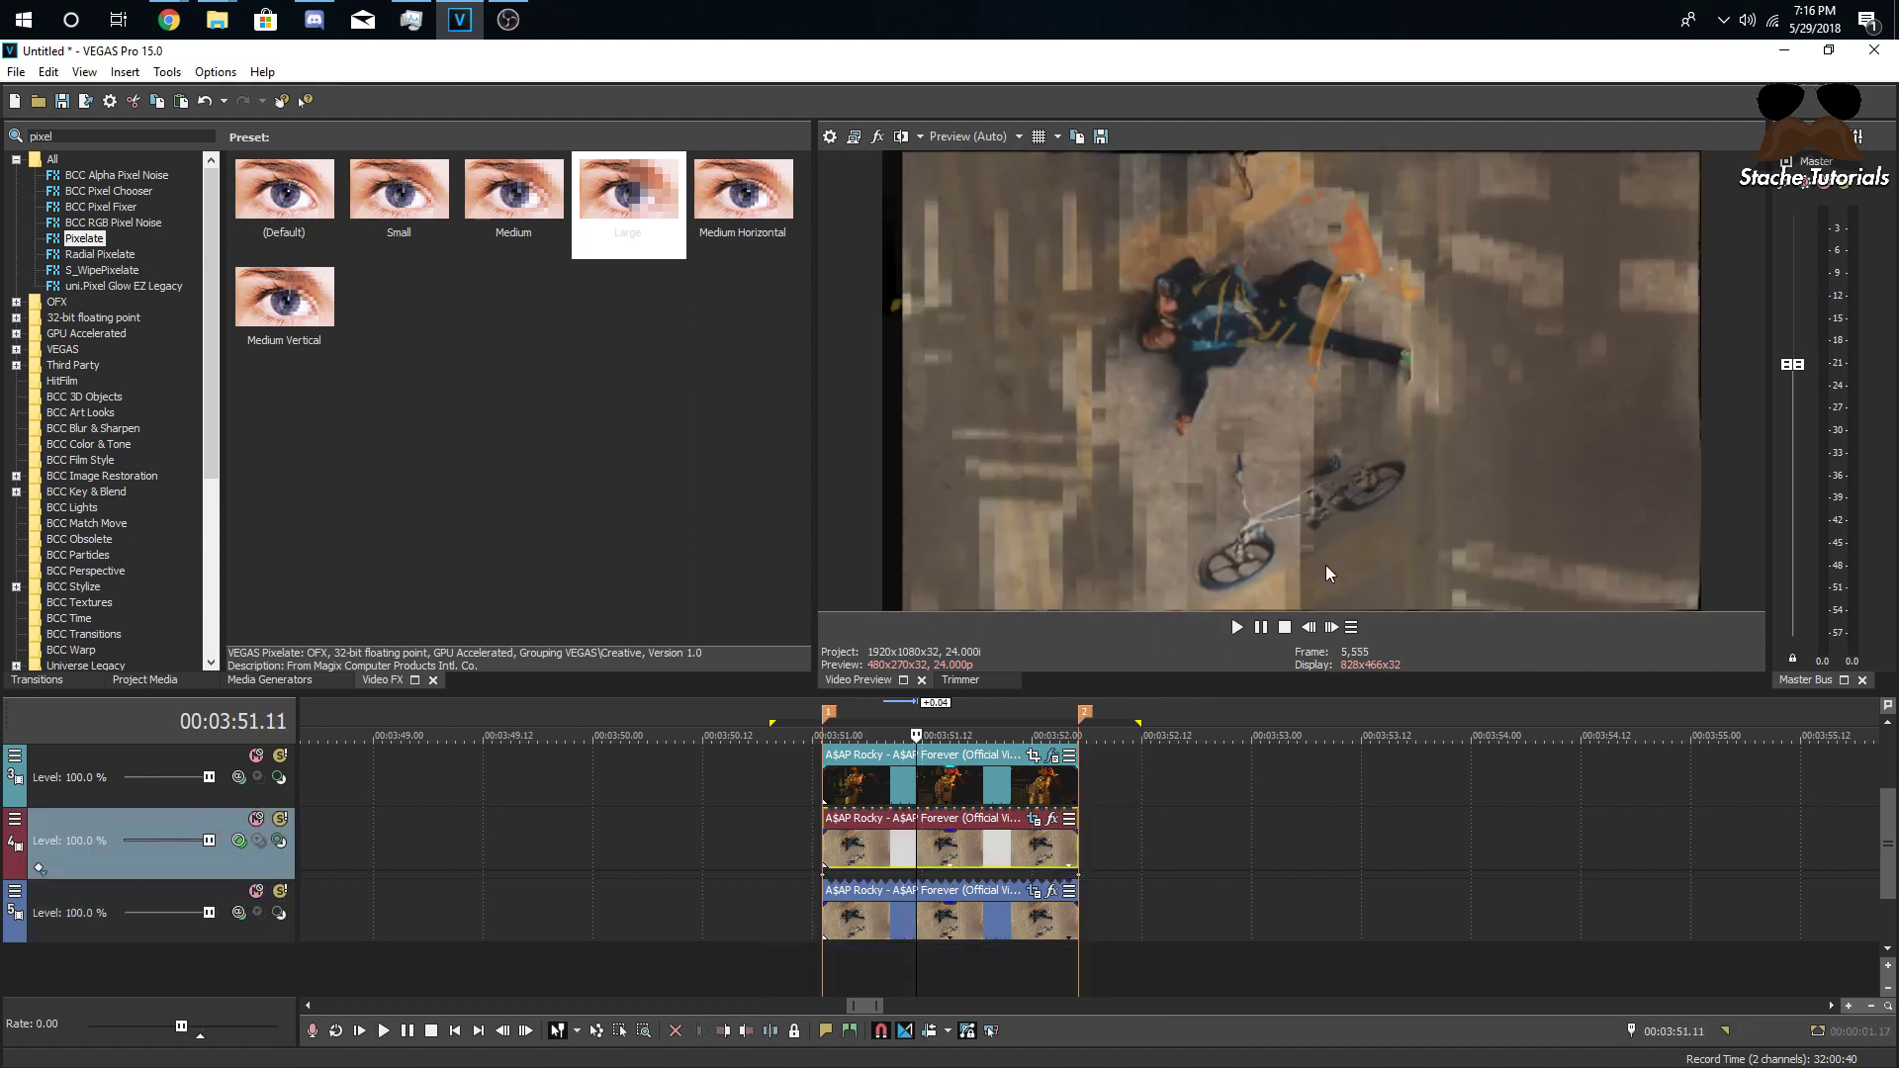
pyautogui.click(1306, 631)
pyautogui.click(1307, 631)
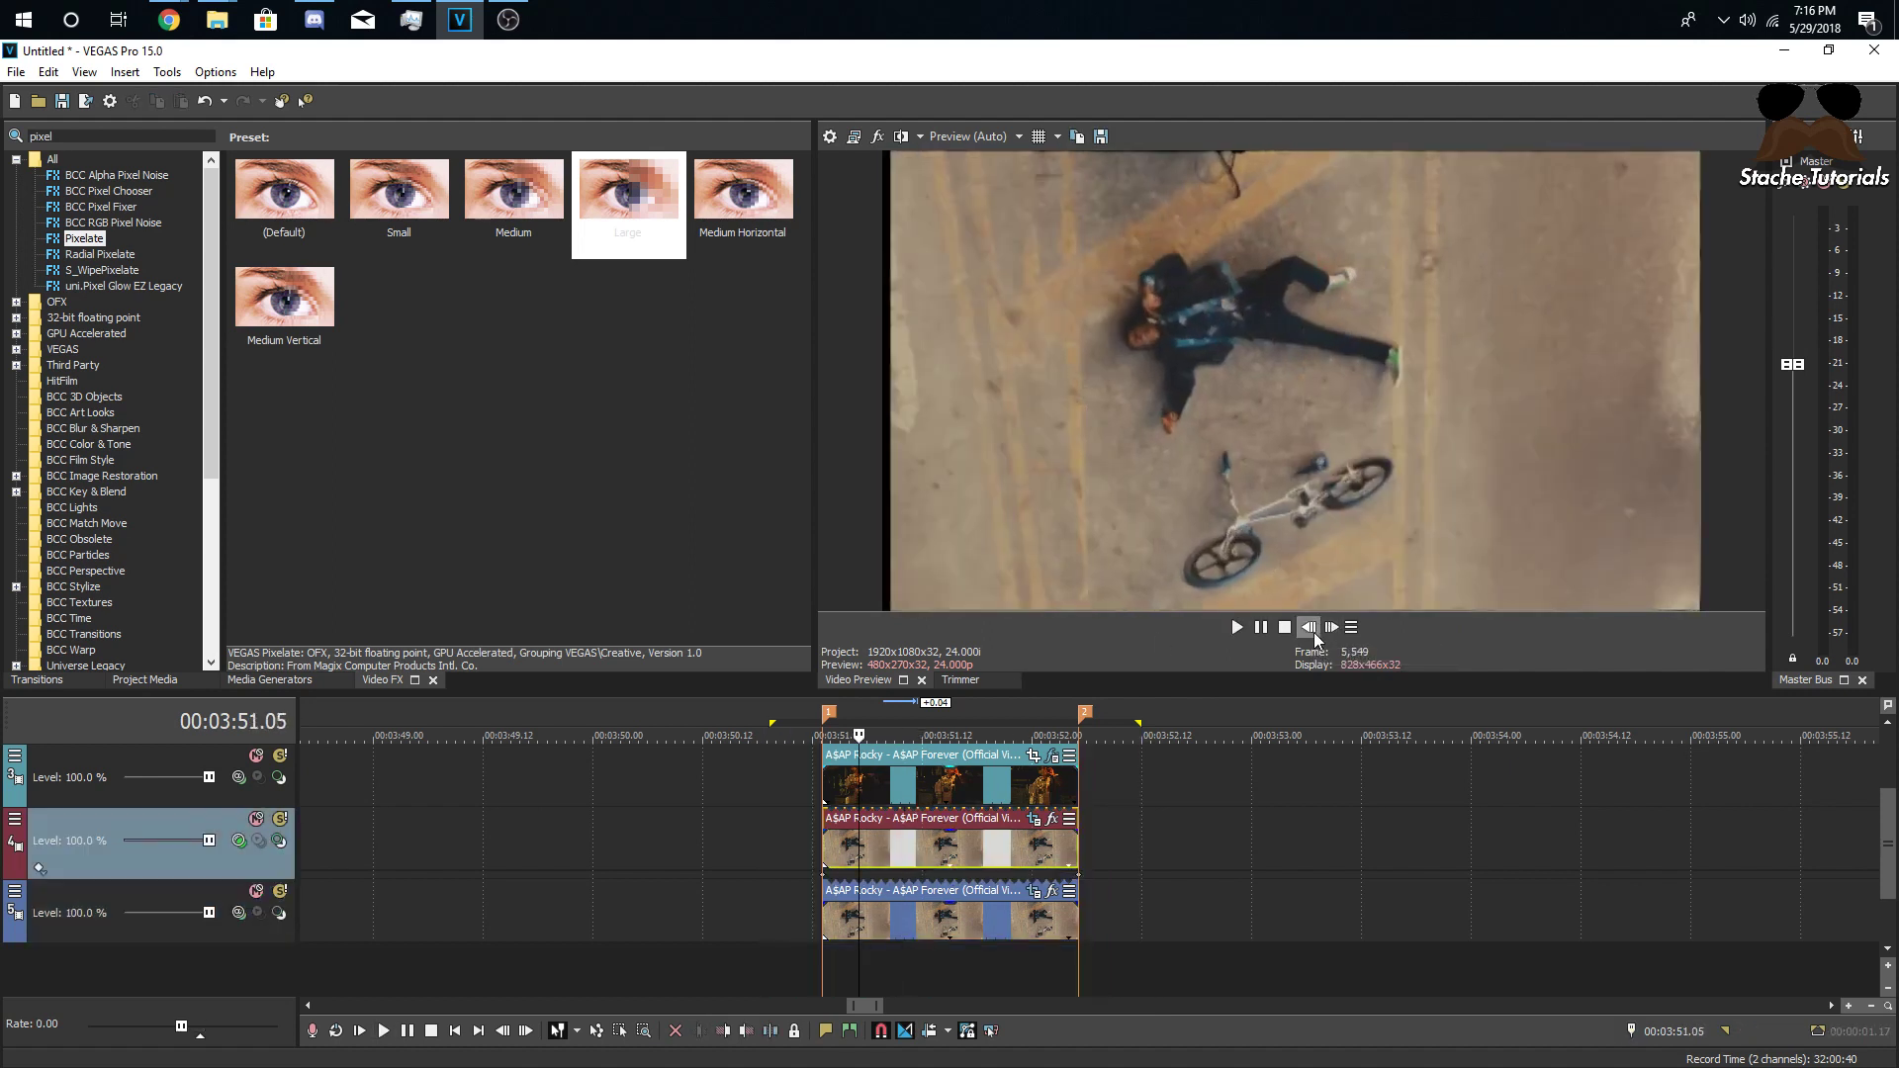
pyautogui.click(1333, 627)
pyautogui.click(1333, 627)
pyautogui.click(1333, 627)
pyautogui.click(1333, 626)
pyautogui.click(1333, 627)
pyautogui.click(1333, 627)
pyautogui.click(1333, 627)
pyautogui.click(1333, 626)
pyautogui.click(1333, 627)
pyautogui.click(1333, 627)
pyautogui.click(1317, 630)
pyautogui.click(1318, 631)
pyautogui.click(1317, 631)
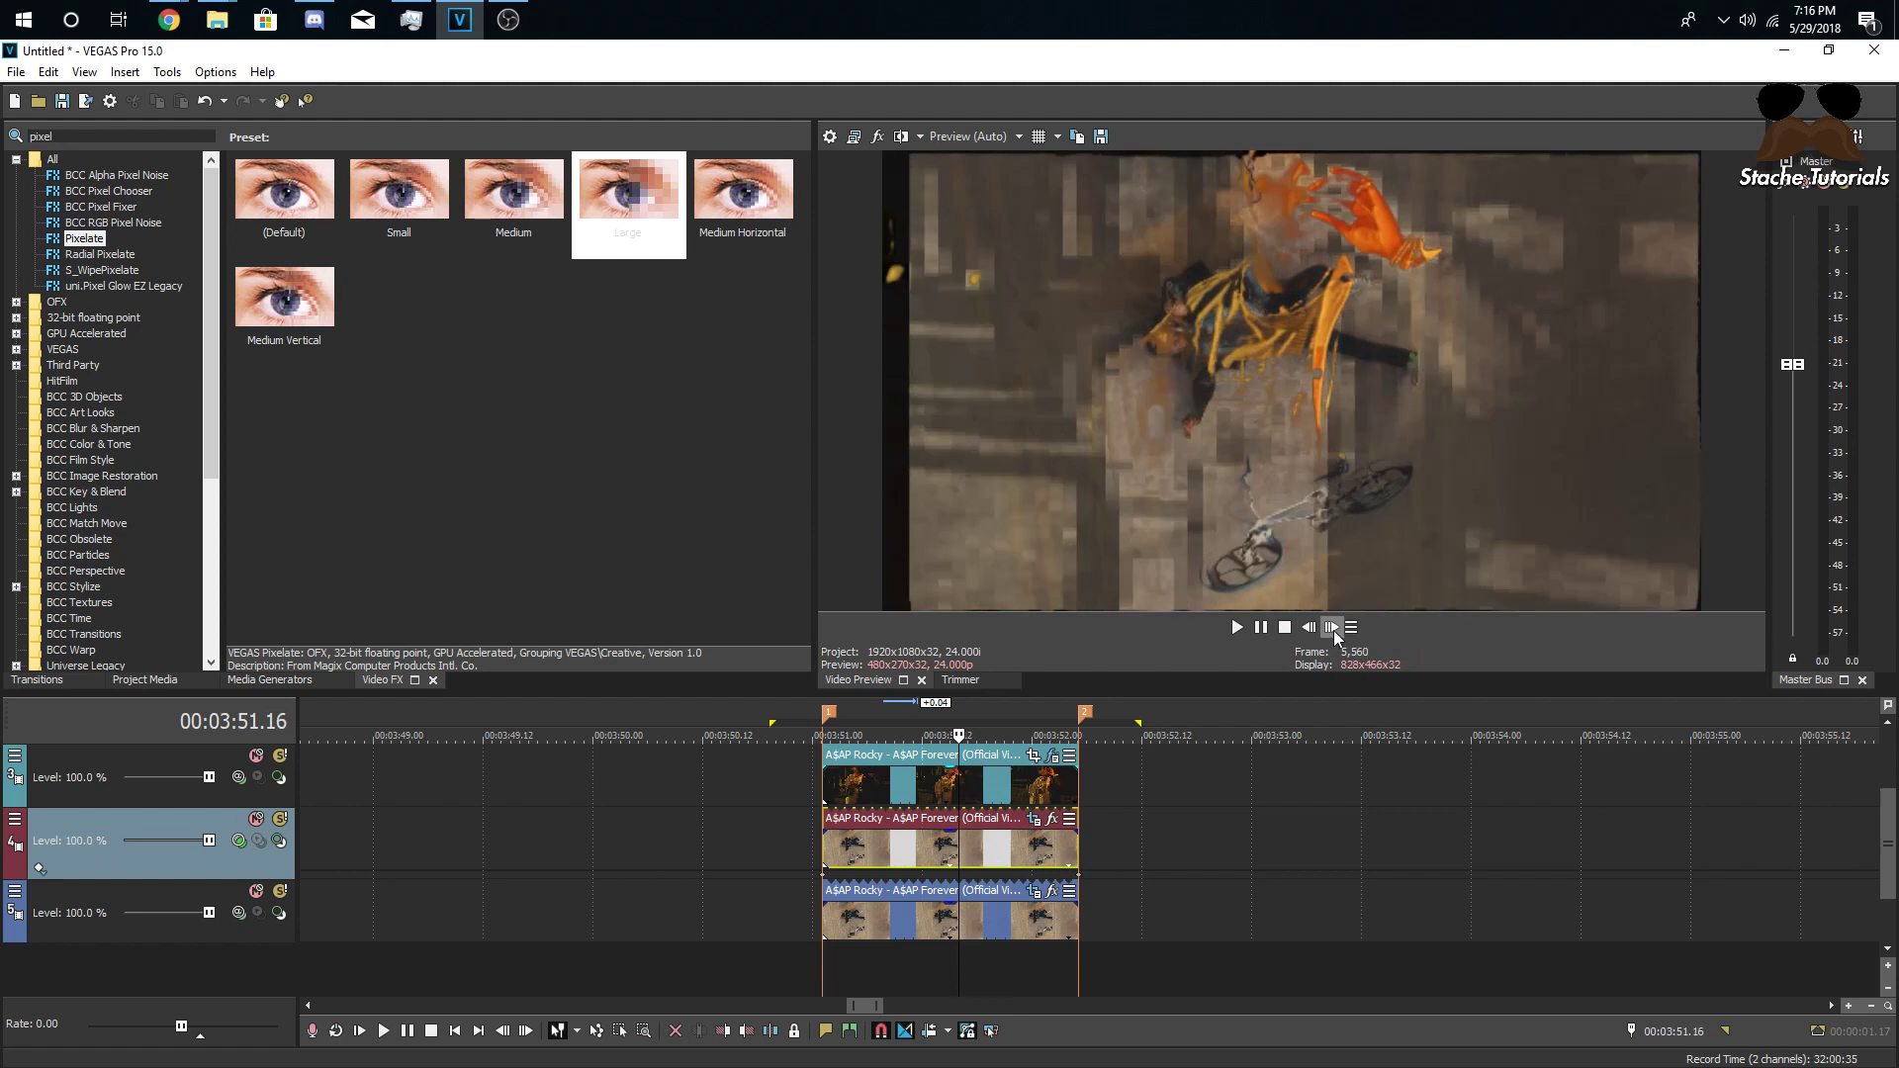
pyautogui.click(1333, 627)
pyautogui.click(1333, 627)
pyautogui.click(1333, 627)
pyautogui.click(1333, 627)
pyautogui.click(1333, 627)
pyautogui.click(1333, 627)
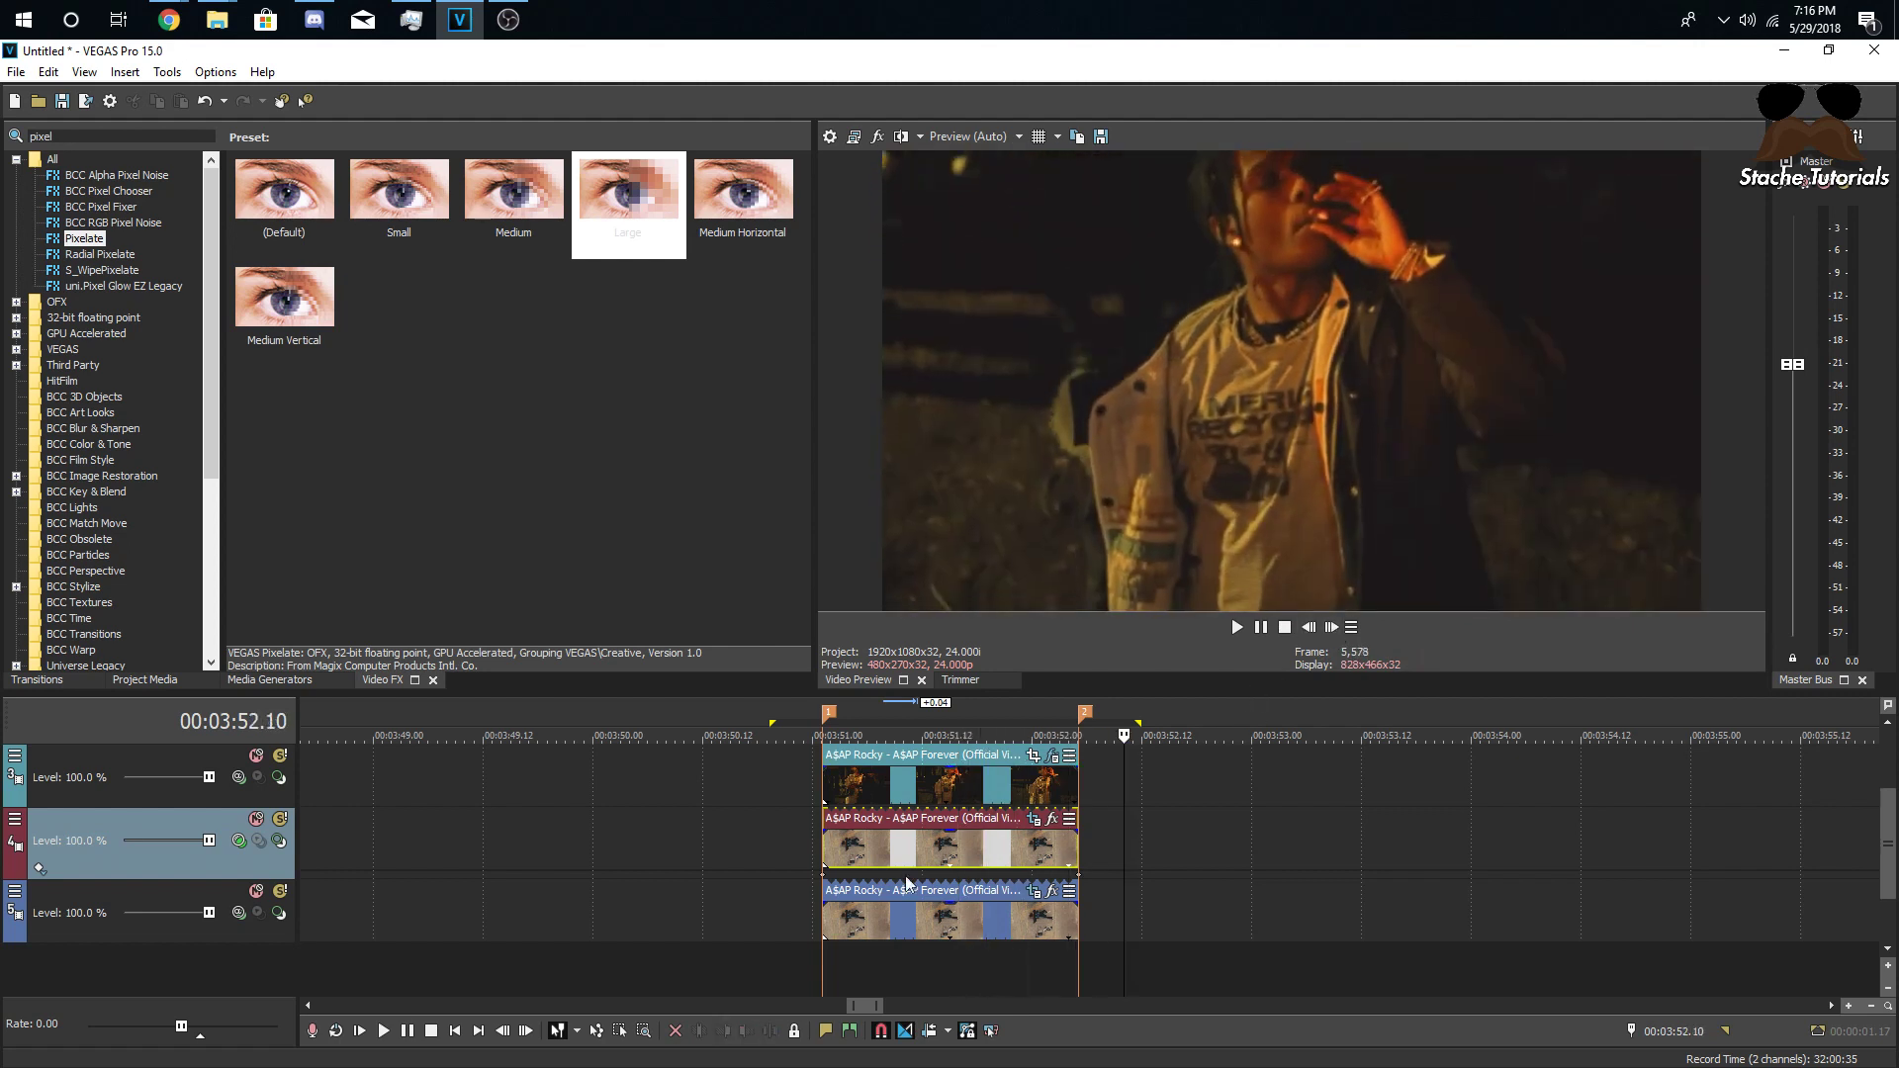
# - In track 4's displacement map at 00:03:51.08, enable alpha channel scaling of RGB channels, flipped input surfaces and inversion of both axes
pyautogui.click(885, 856)
pyautogui.click(245, 841)
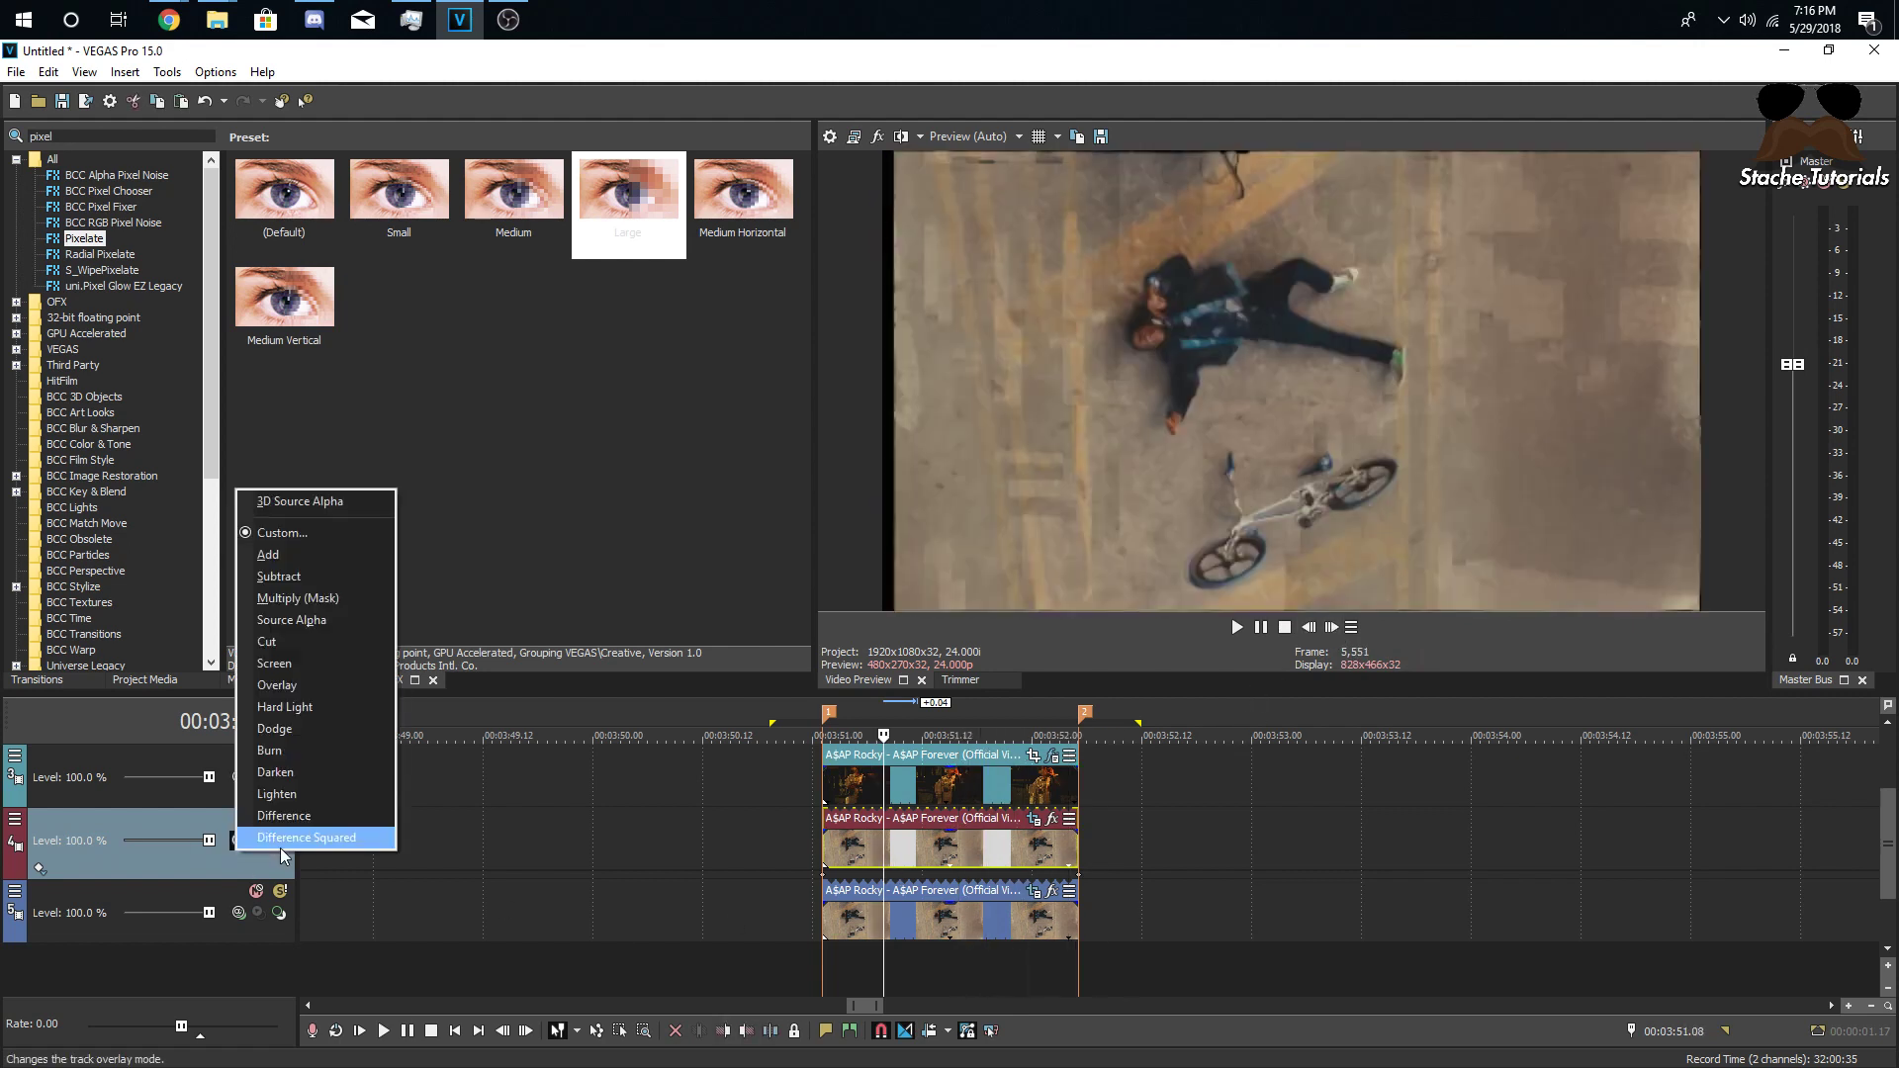
pyautogui.click(296, 555)
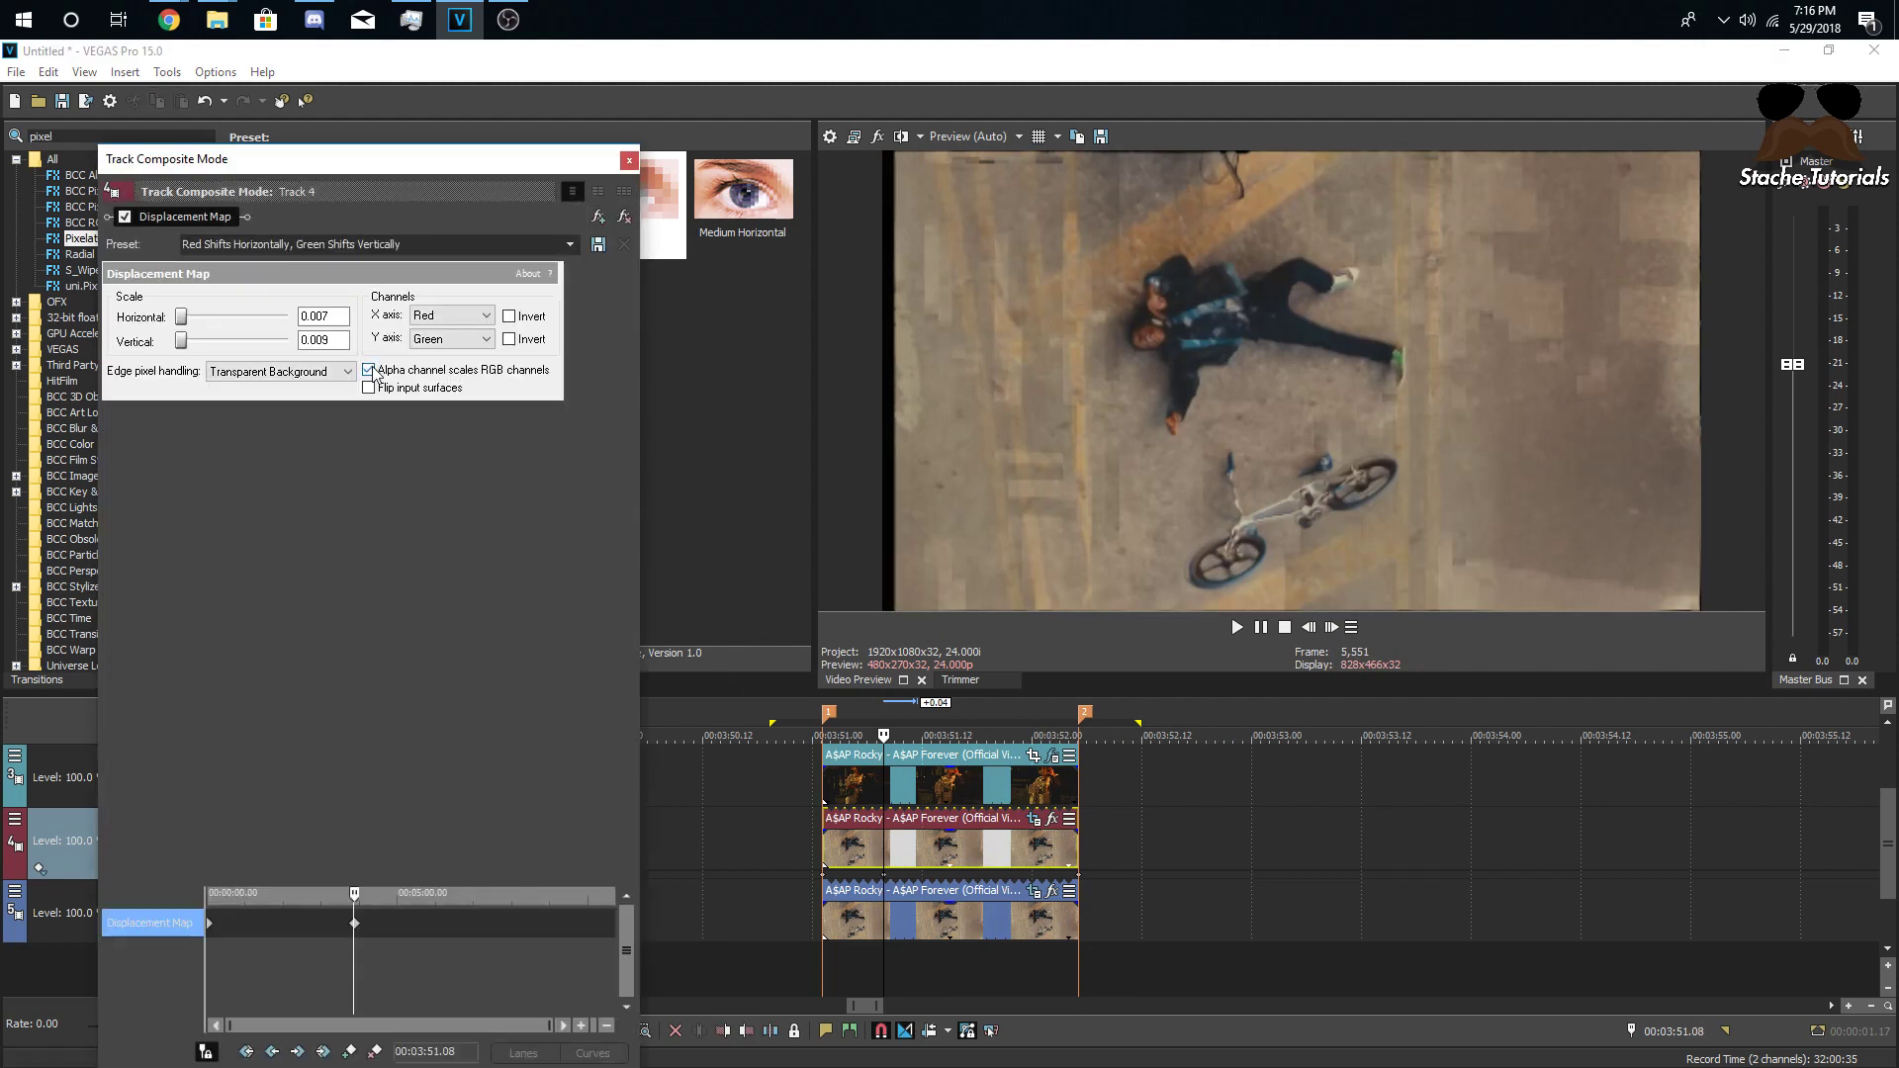
pyautogui.click(369, 388)
pyautogui.click(508, 315)
pyautogui.click(510, 340)
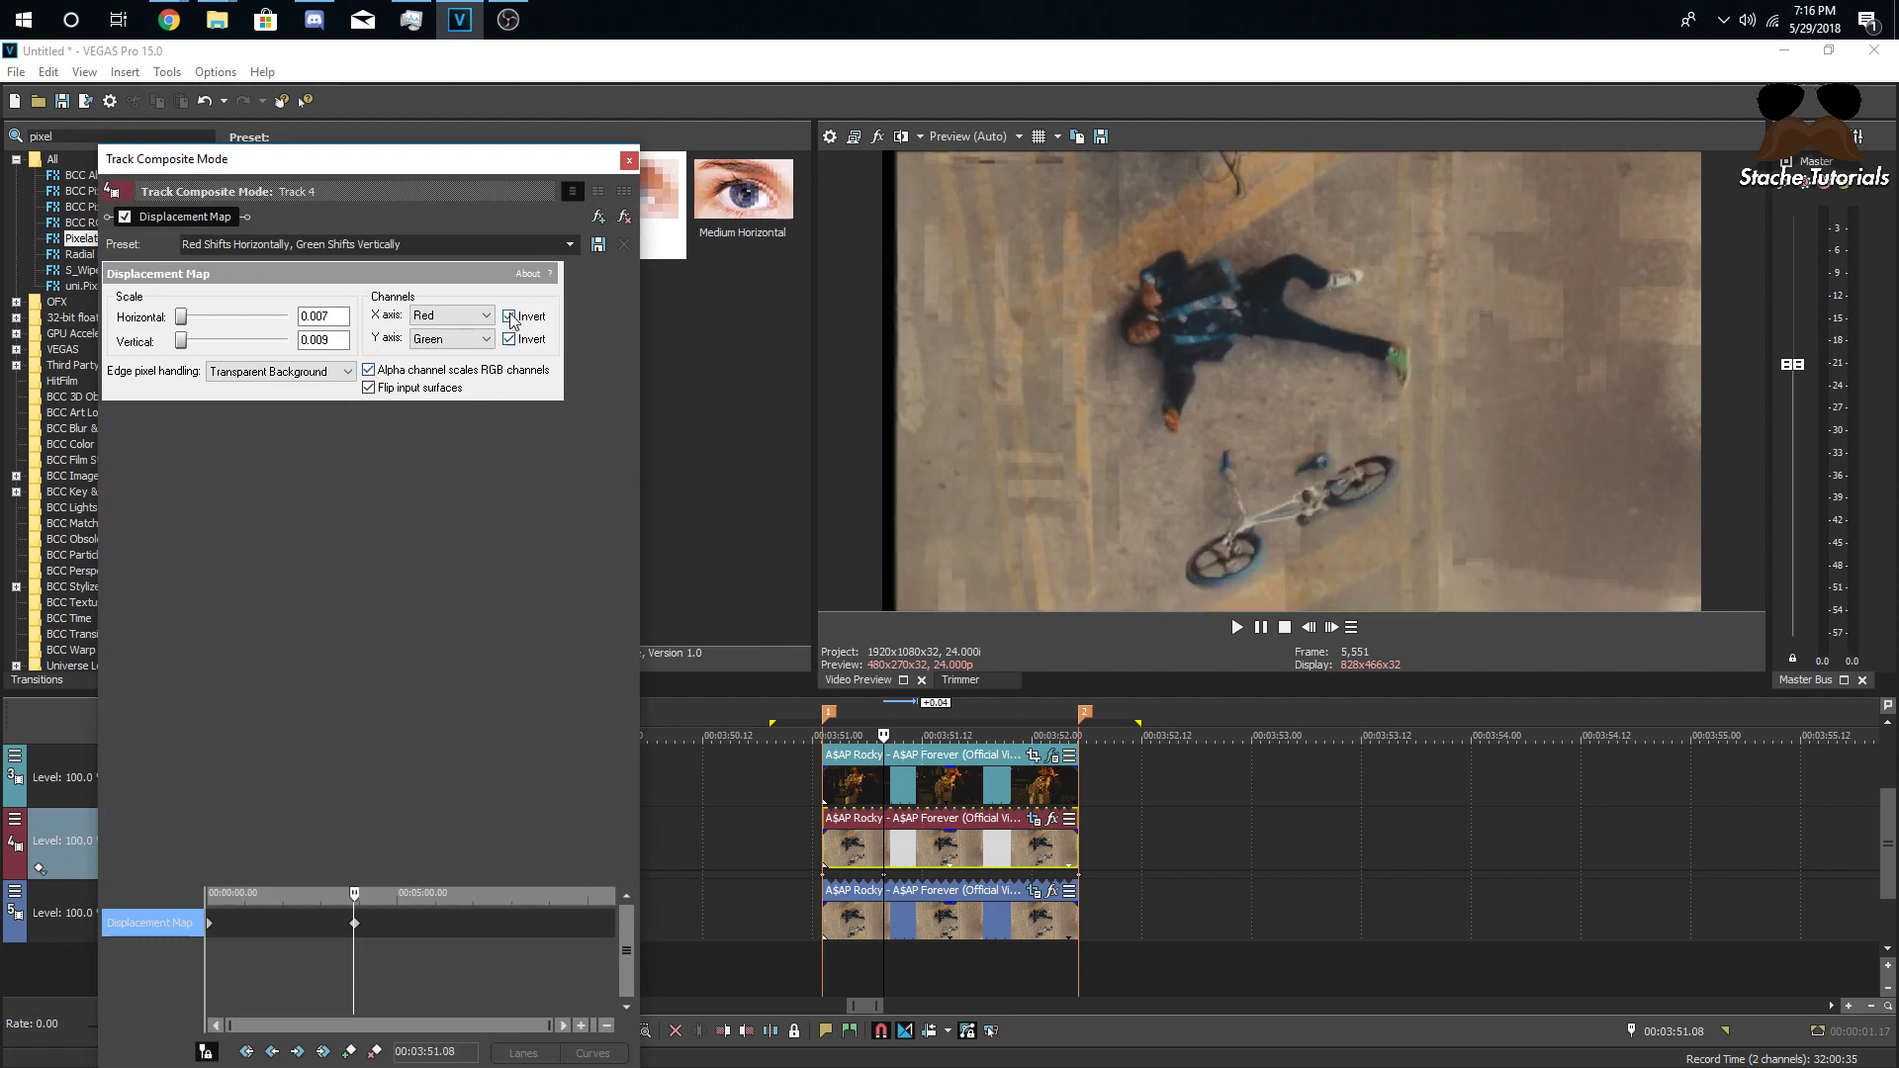
# - Step through the transition from 00:03:51.02 to 00:03:51.18 and play it from before marker 1 to check the displacement
pyautogui.click(1331, 627)
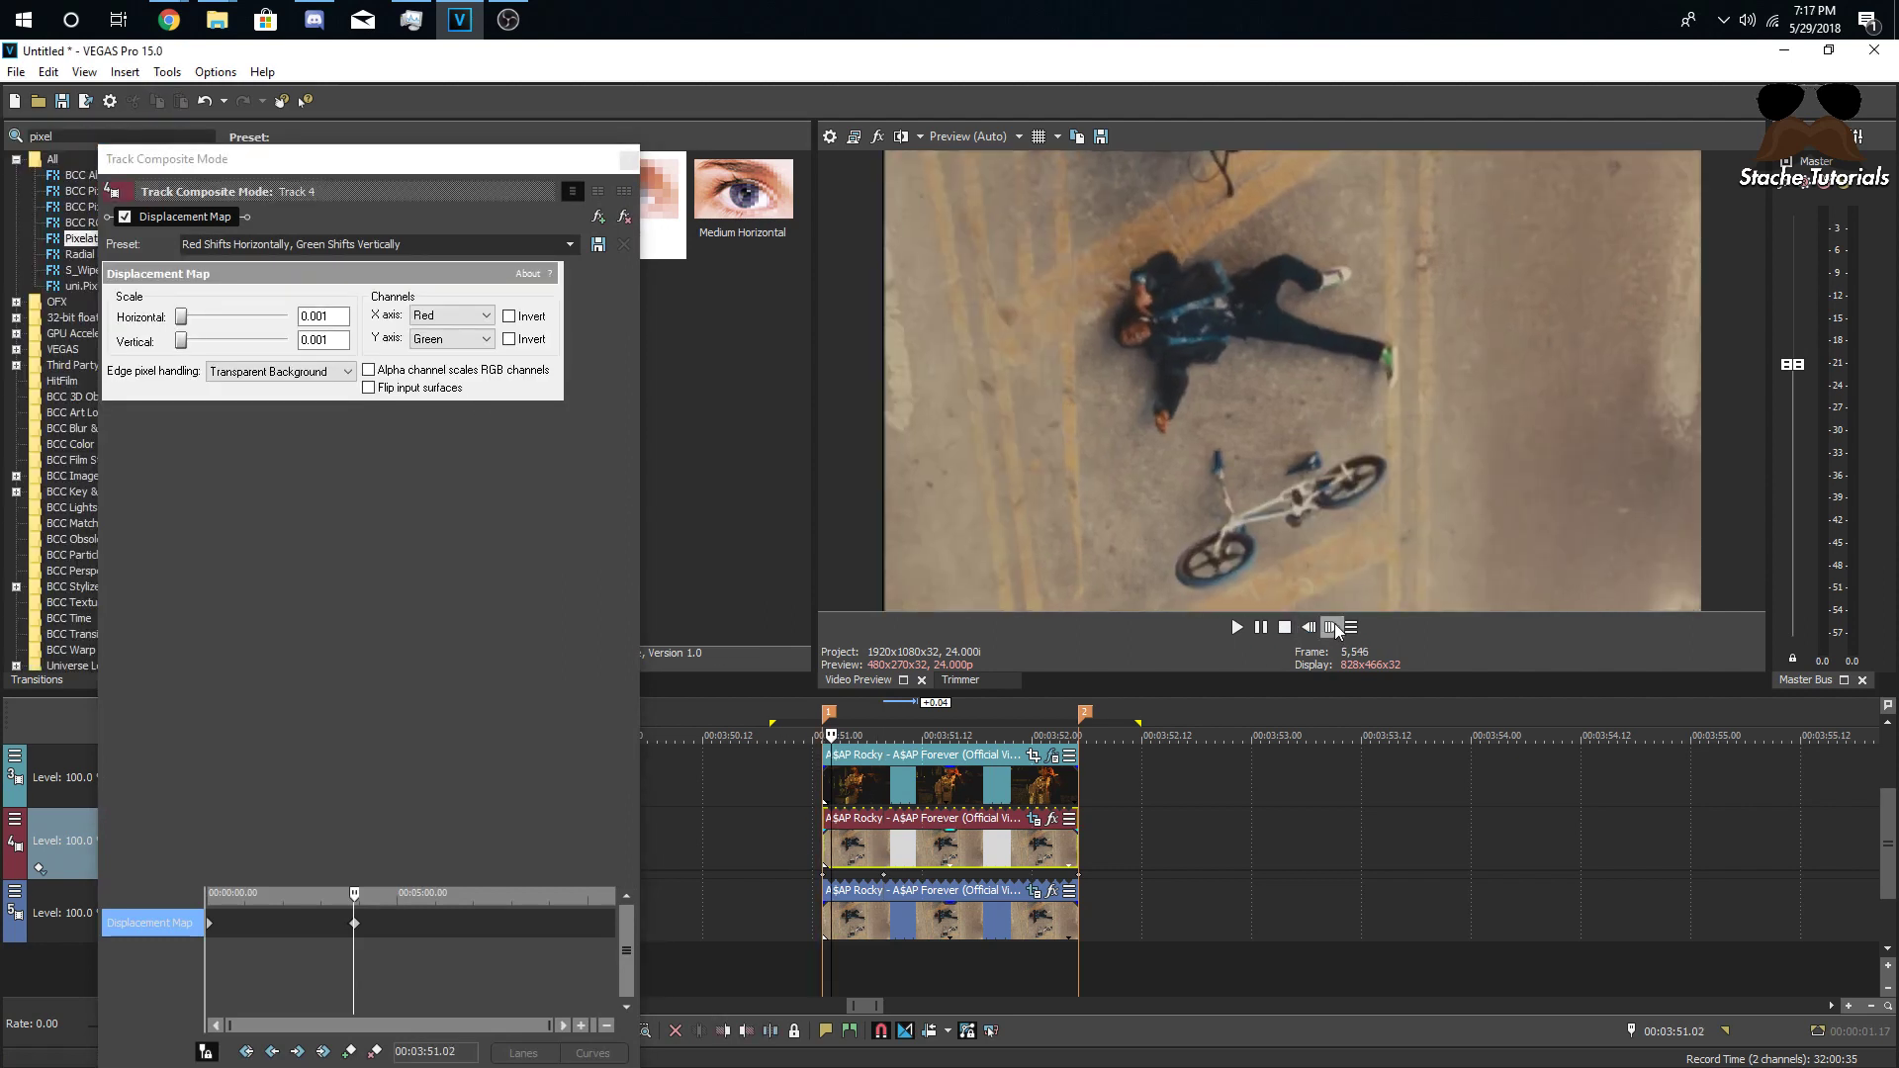
pyautogui.click(1331, 627)
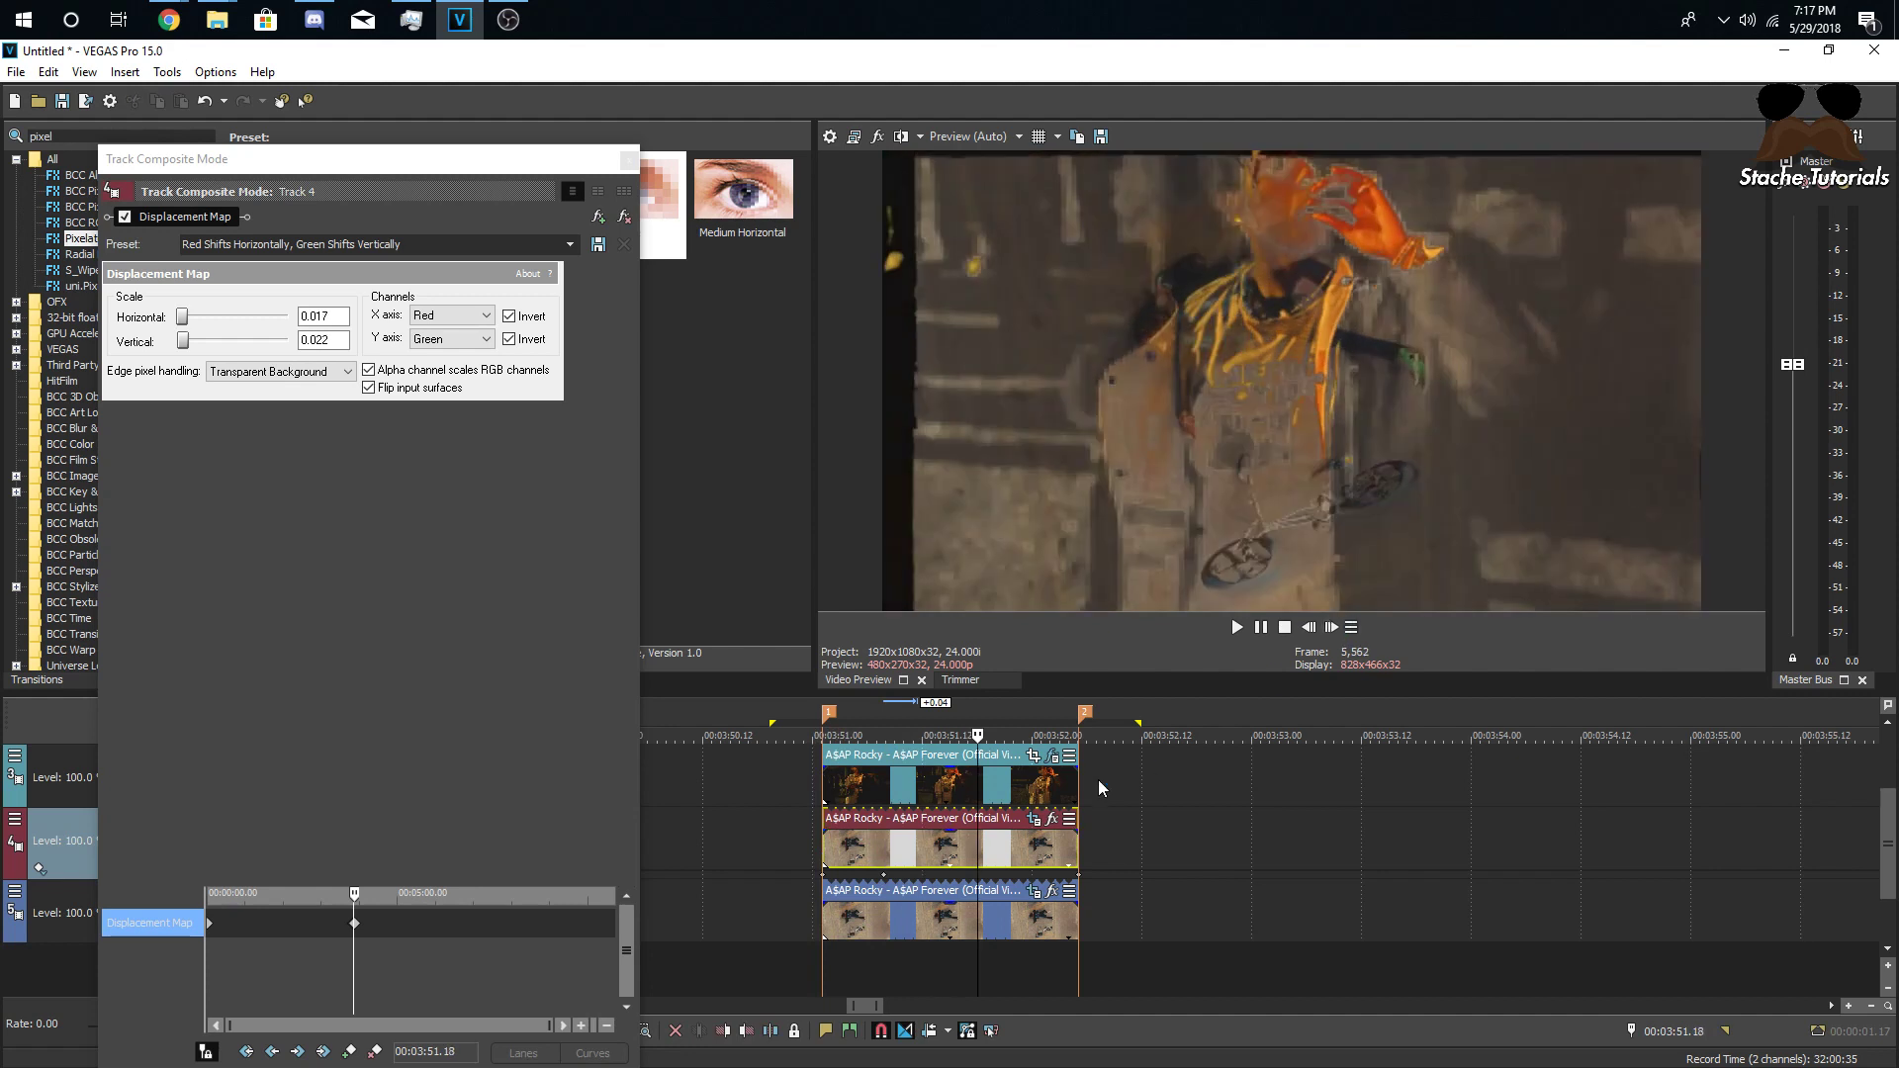
pyautogui.click(814, 839)
pyautogui.press('space')
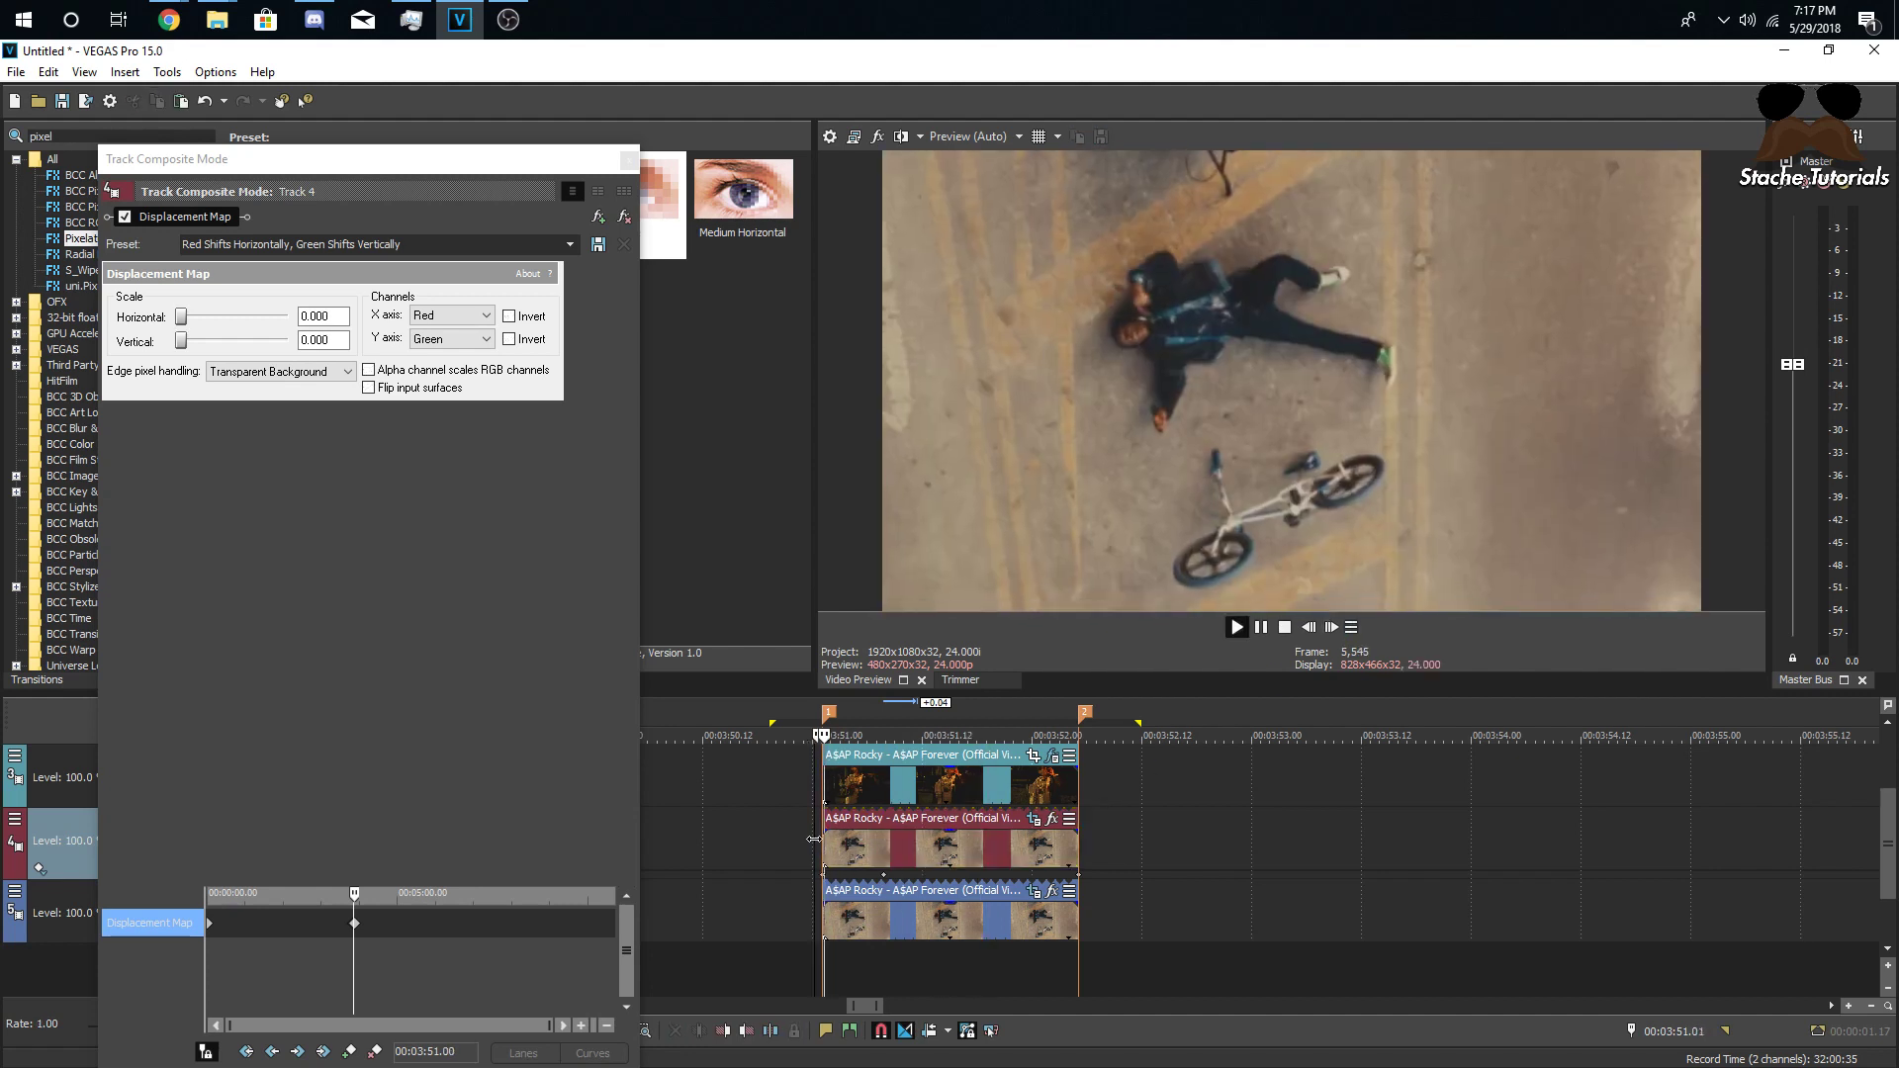
pyautogui.press('space')
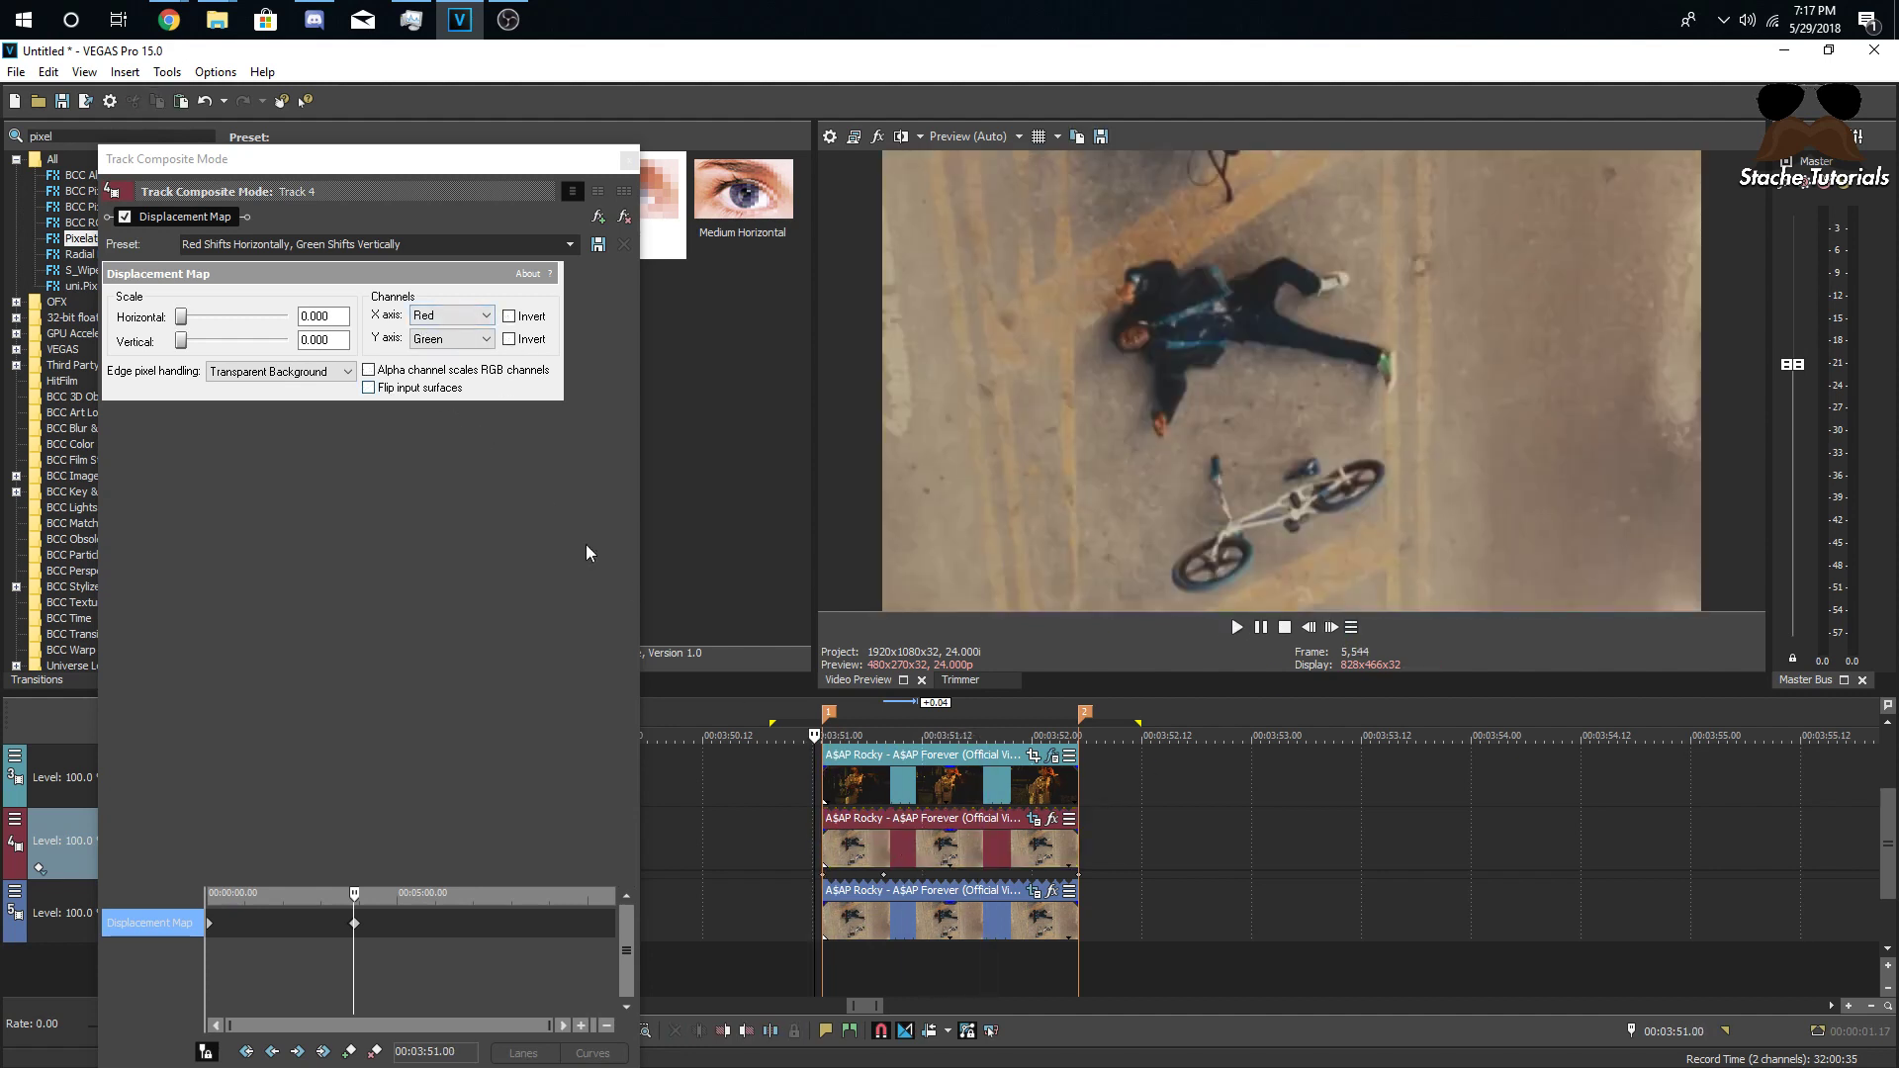
# - Delete the displacement map keyframe at 00:03:51.08 on track 4
pyautogui.scroll(5, 392, 921)
pyautogui.click(461, 924)
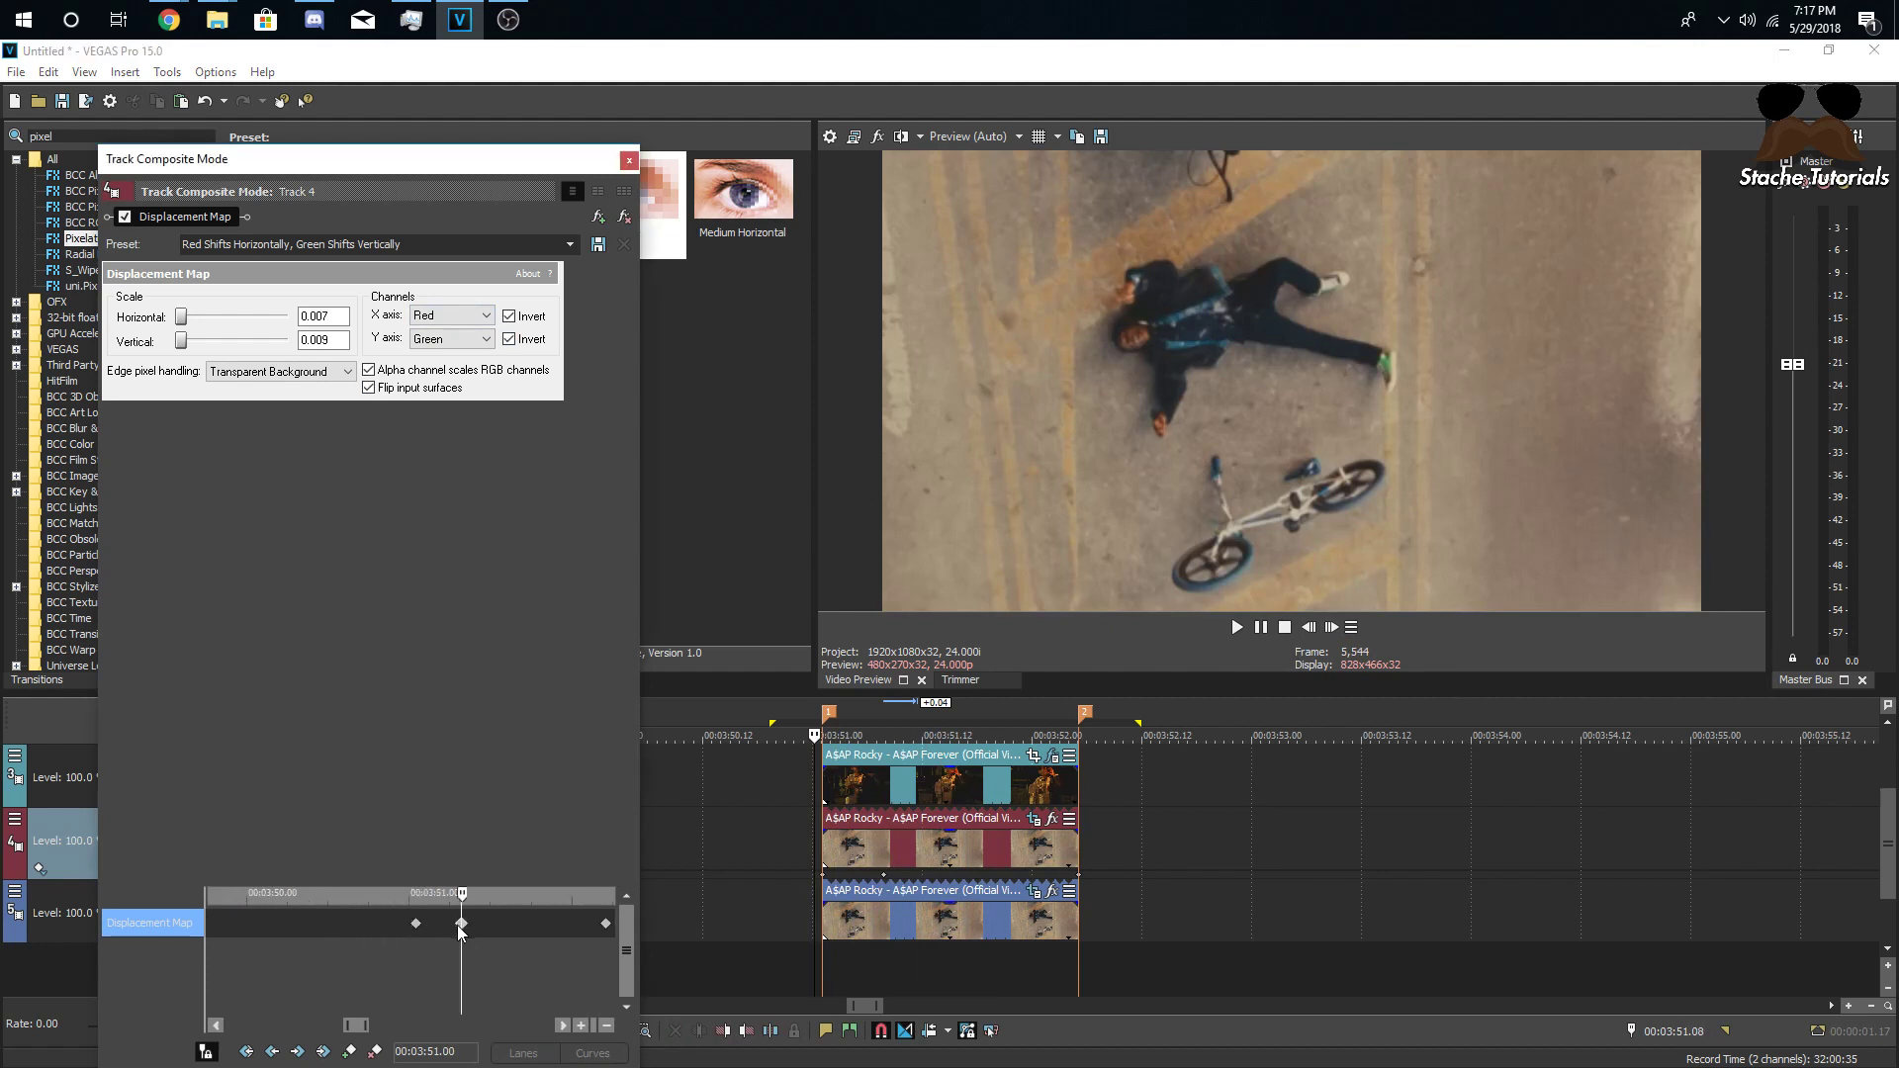
pyautogui.press('Delete')
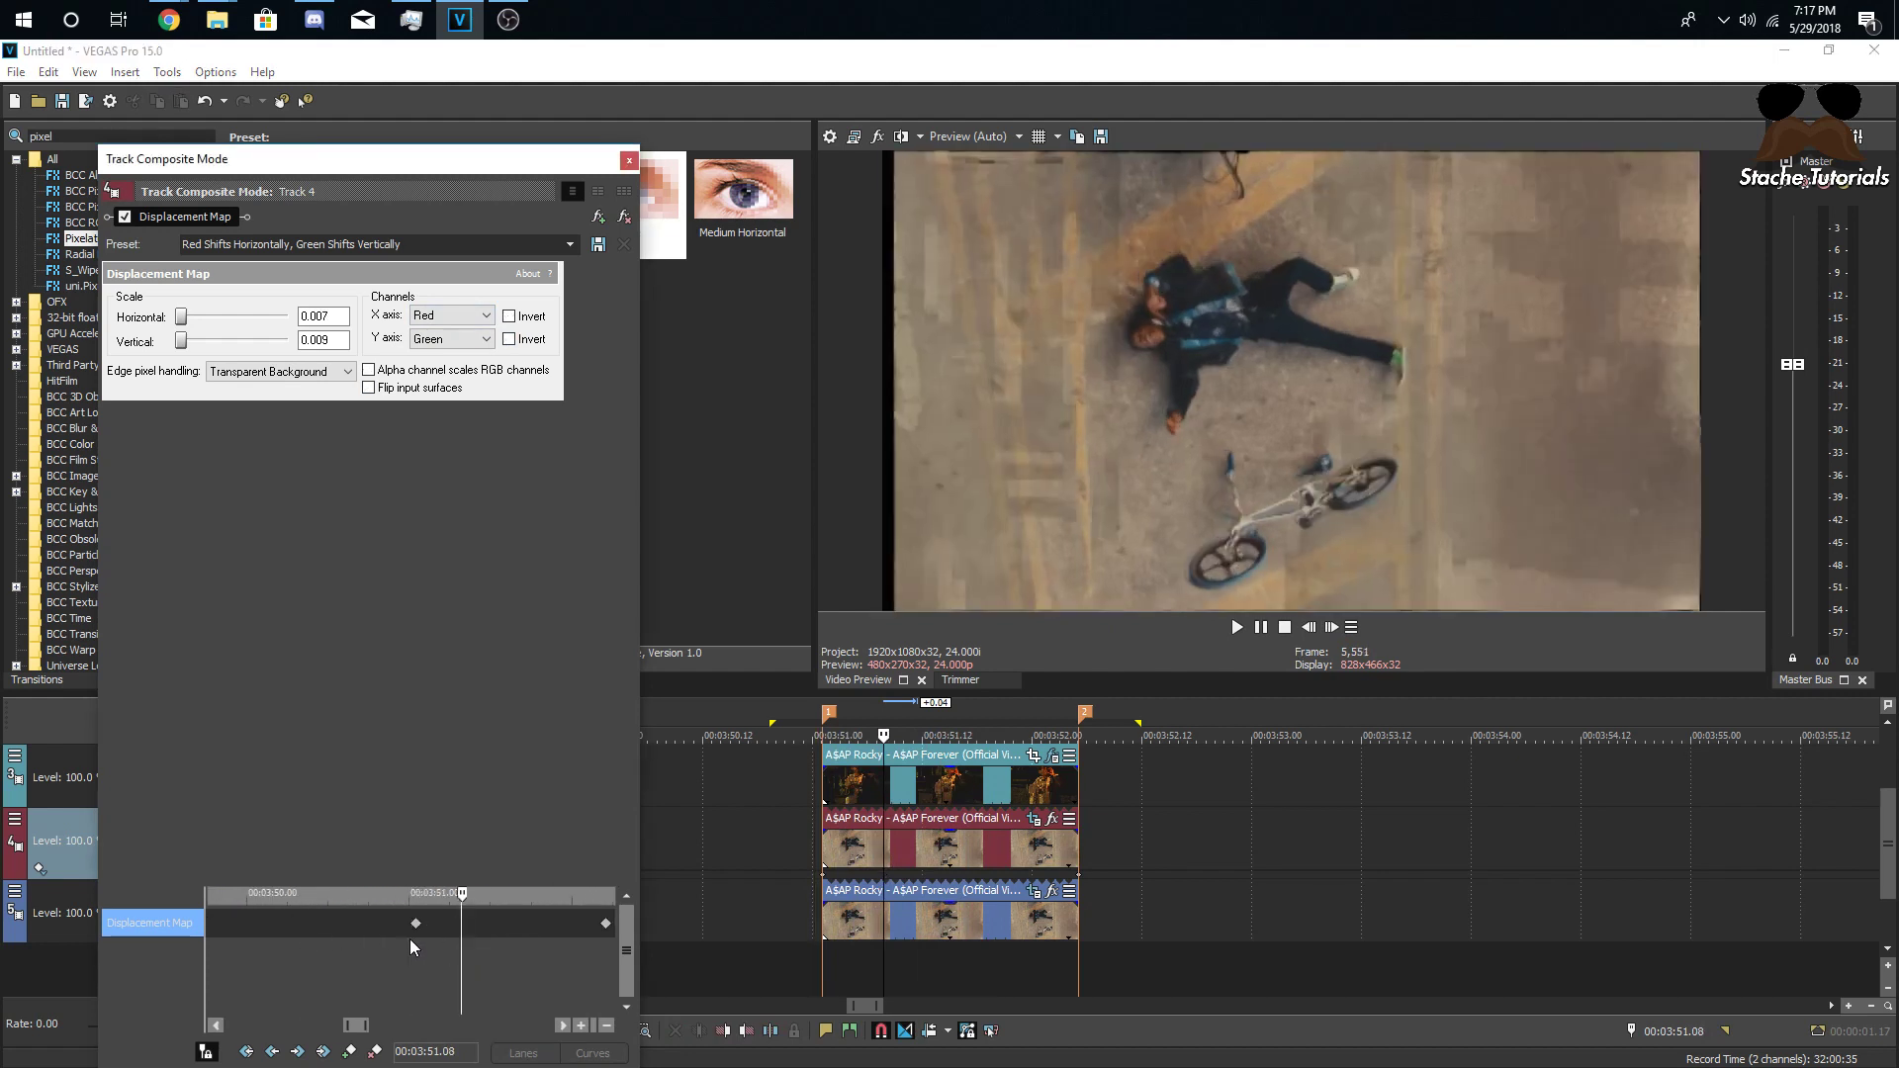
# - Enable alpha channel scaling of RGB channels and flipped input surfaces at track 4's 00:03:51.01 and final displacement map keyframes
pyautogui.click(415, 923)
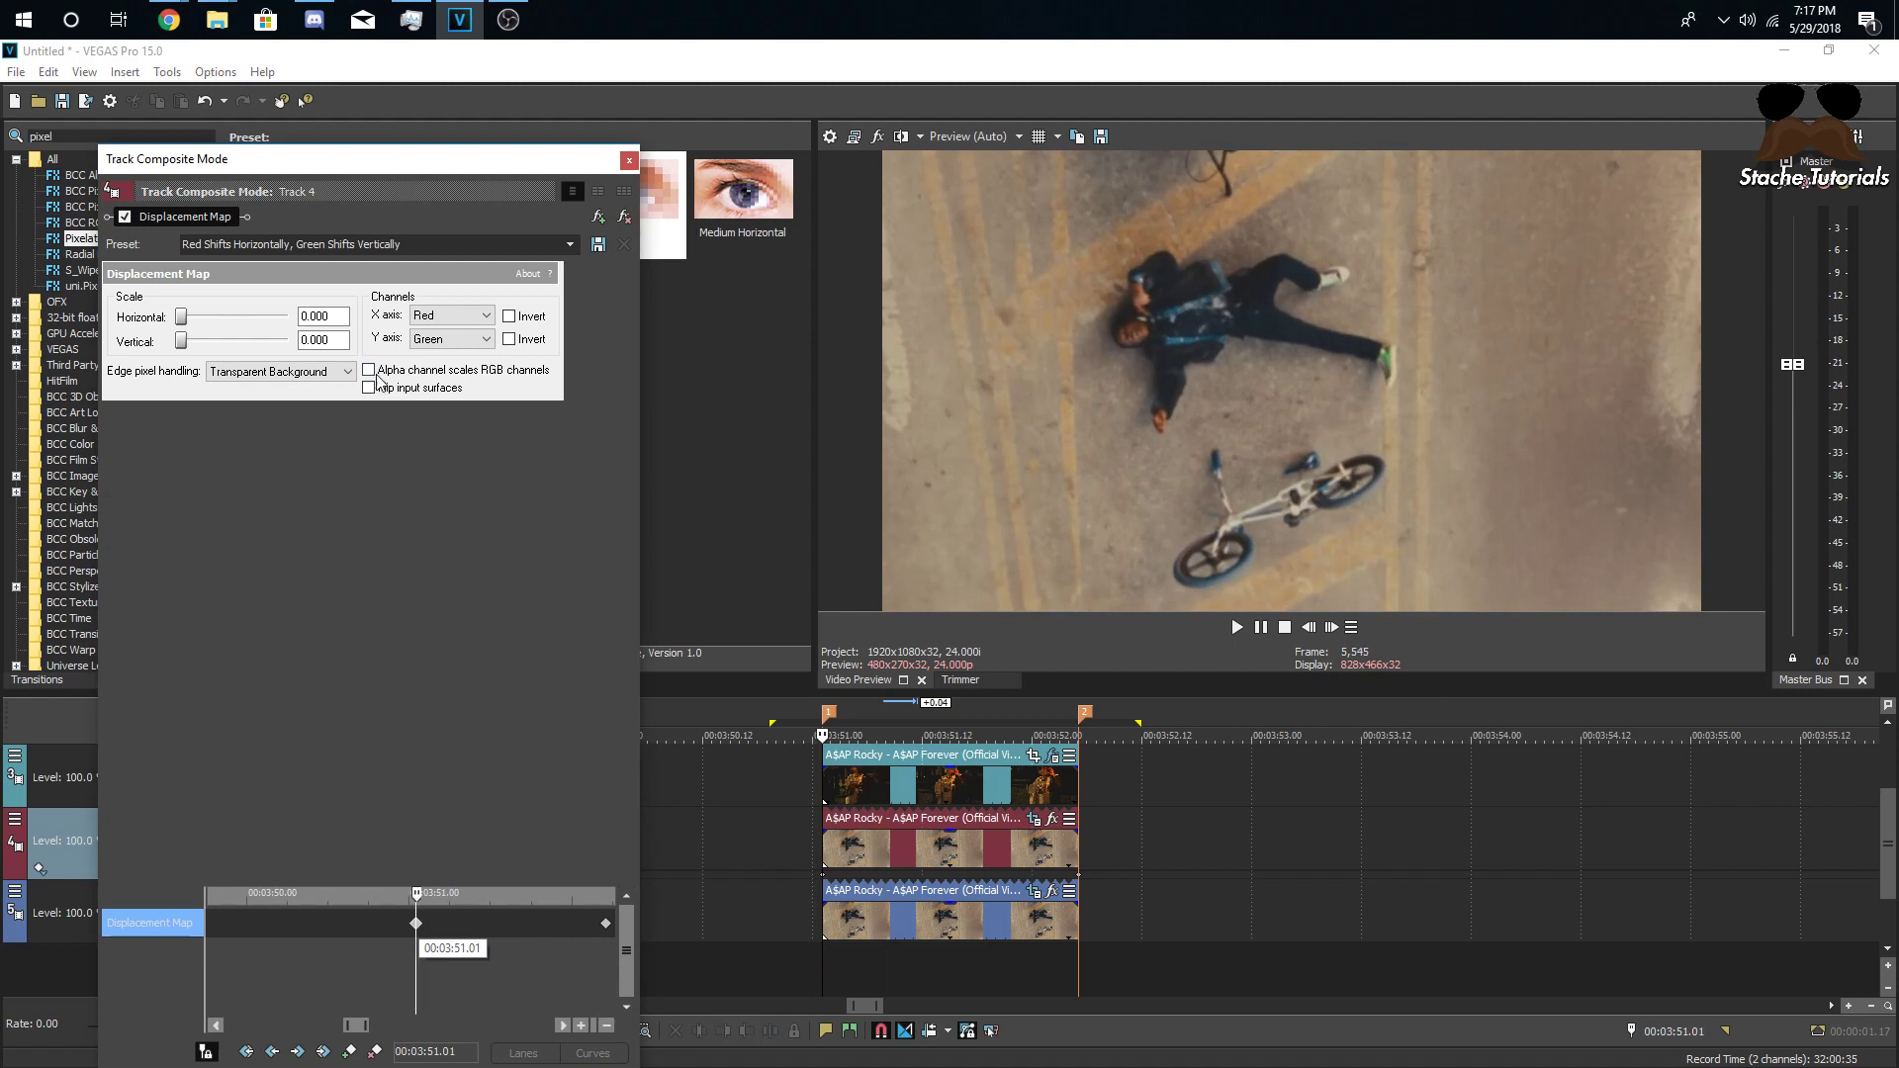
pyautogui.scroll(-2, 590, 923)
pyautogui.click(504, 923)
pyautogui.click(369, 369)
pyautogui.click(369, 387)
# - Step through the start of the transition and play it from before marker 1 to review the updated displacement
pyautogui.click(844, 856)
pyautogui.press('space')
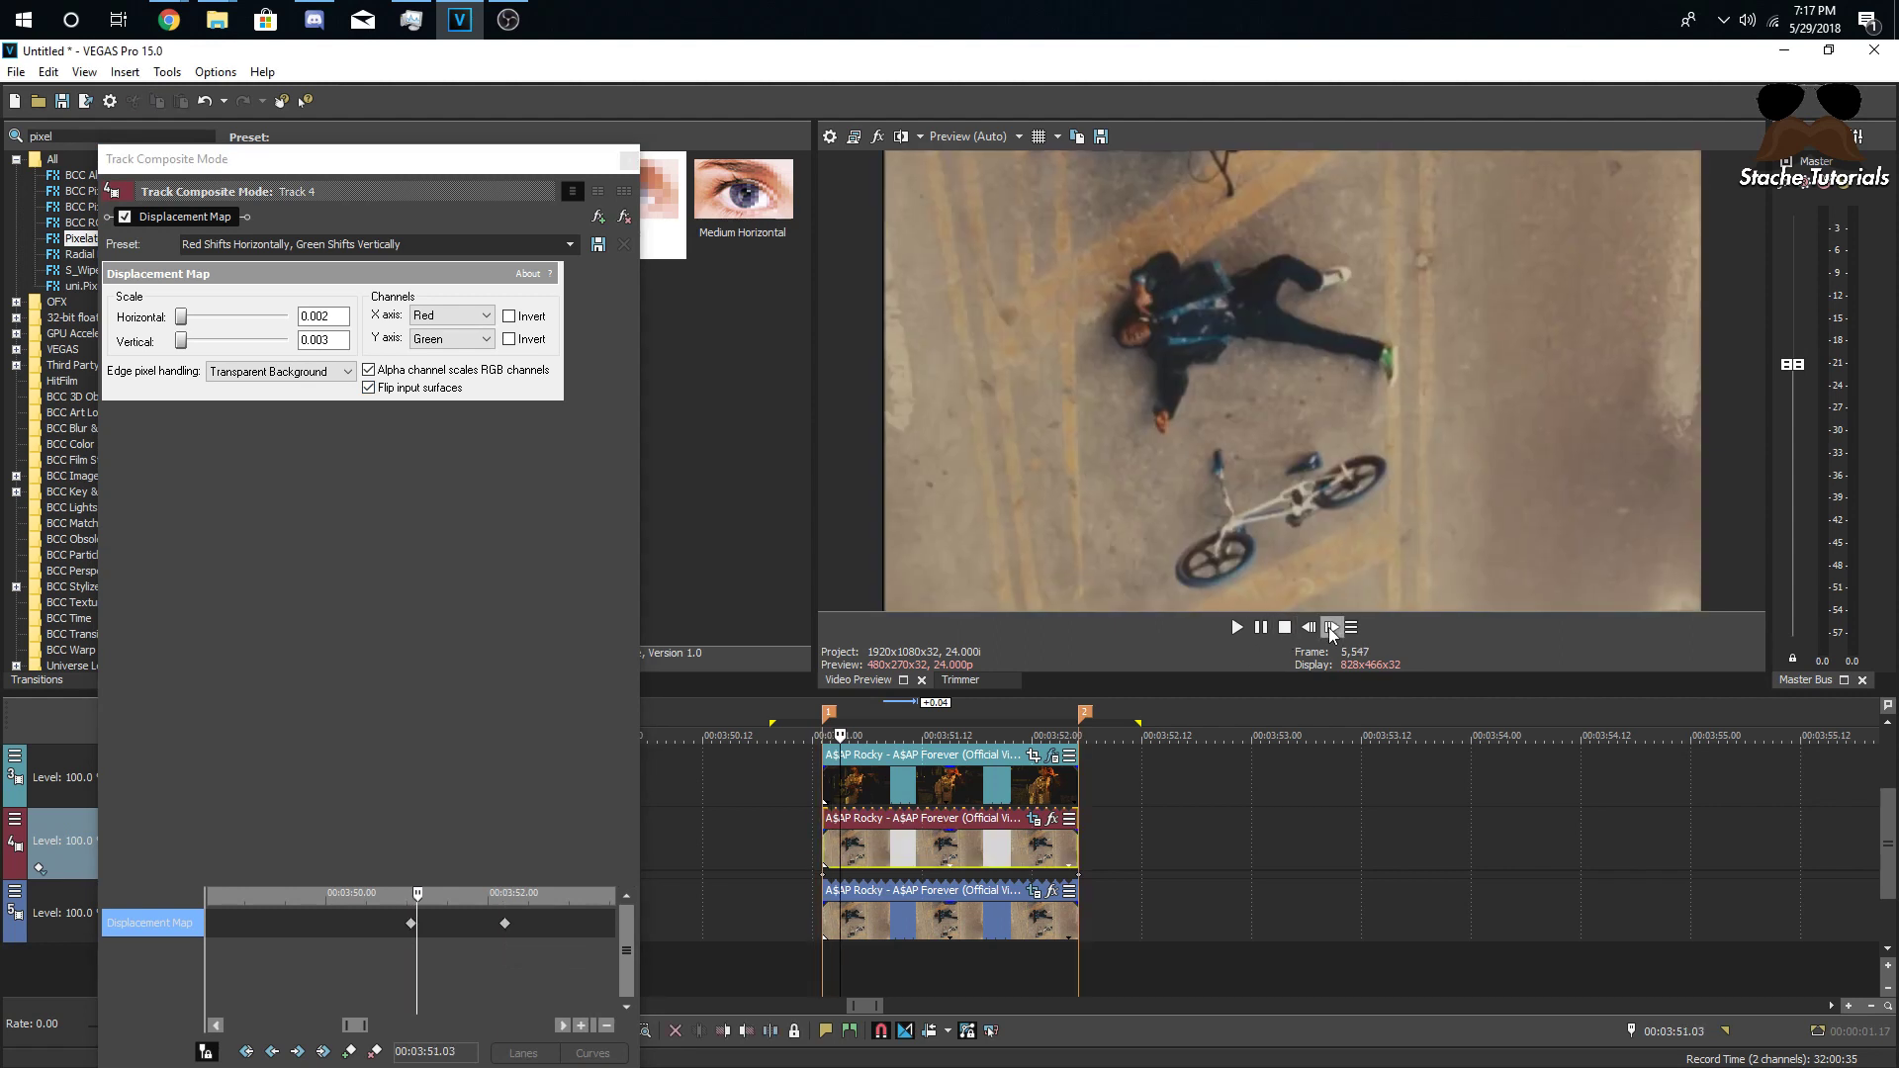
pyautogui.click(820, 862)
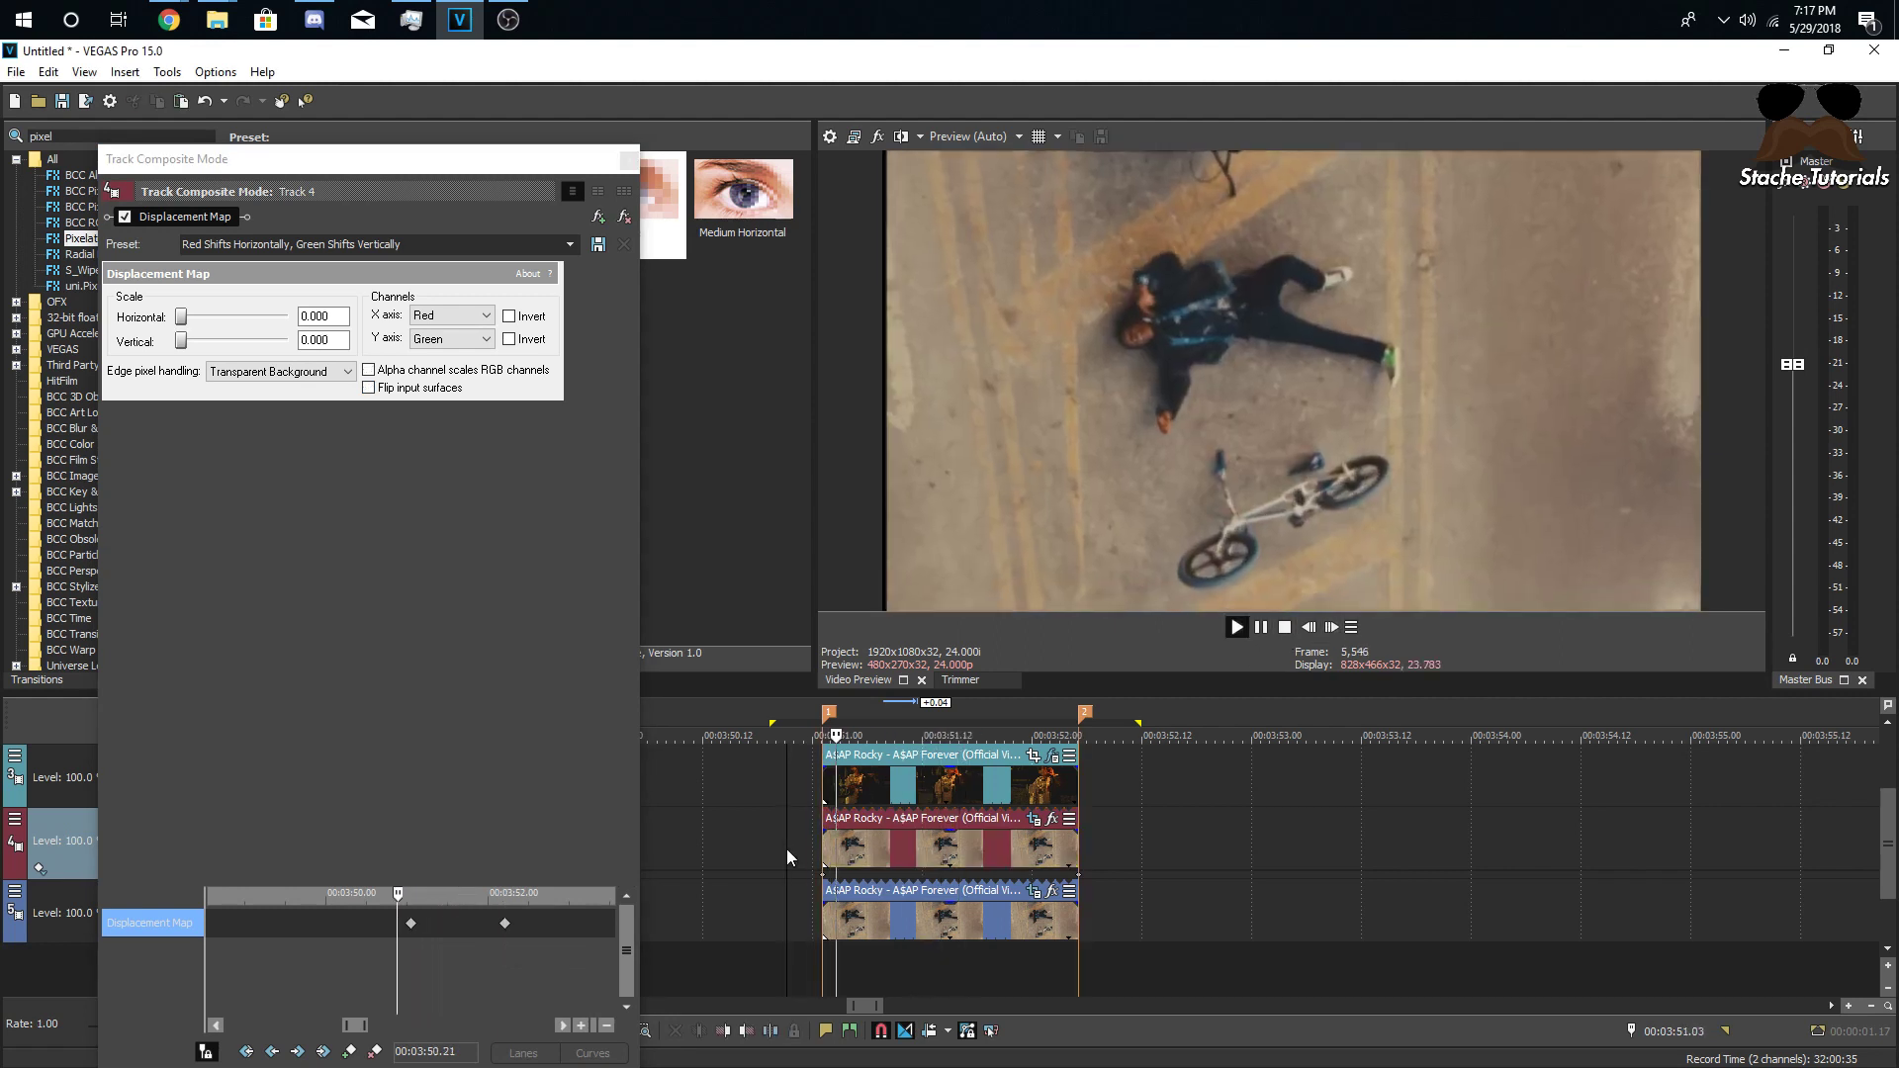
# - Turn off flipped input surfaces at track 4's final and 00:03:51.01 displacement map keyframes and play the transition from before marker 1
pyautogui.press('space')
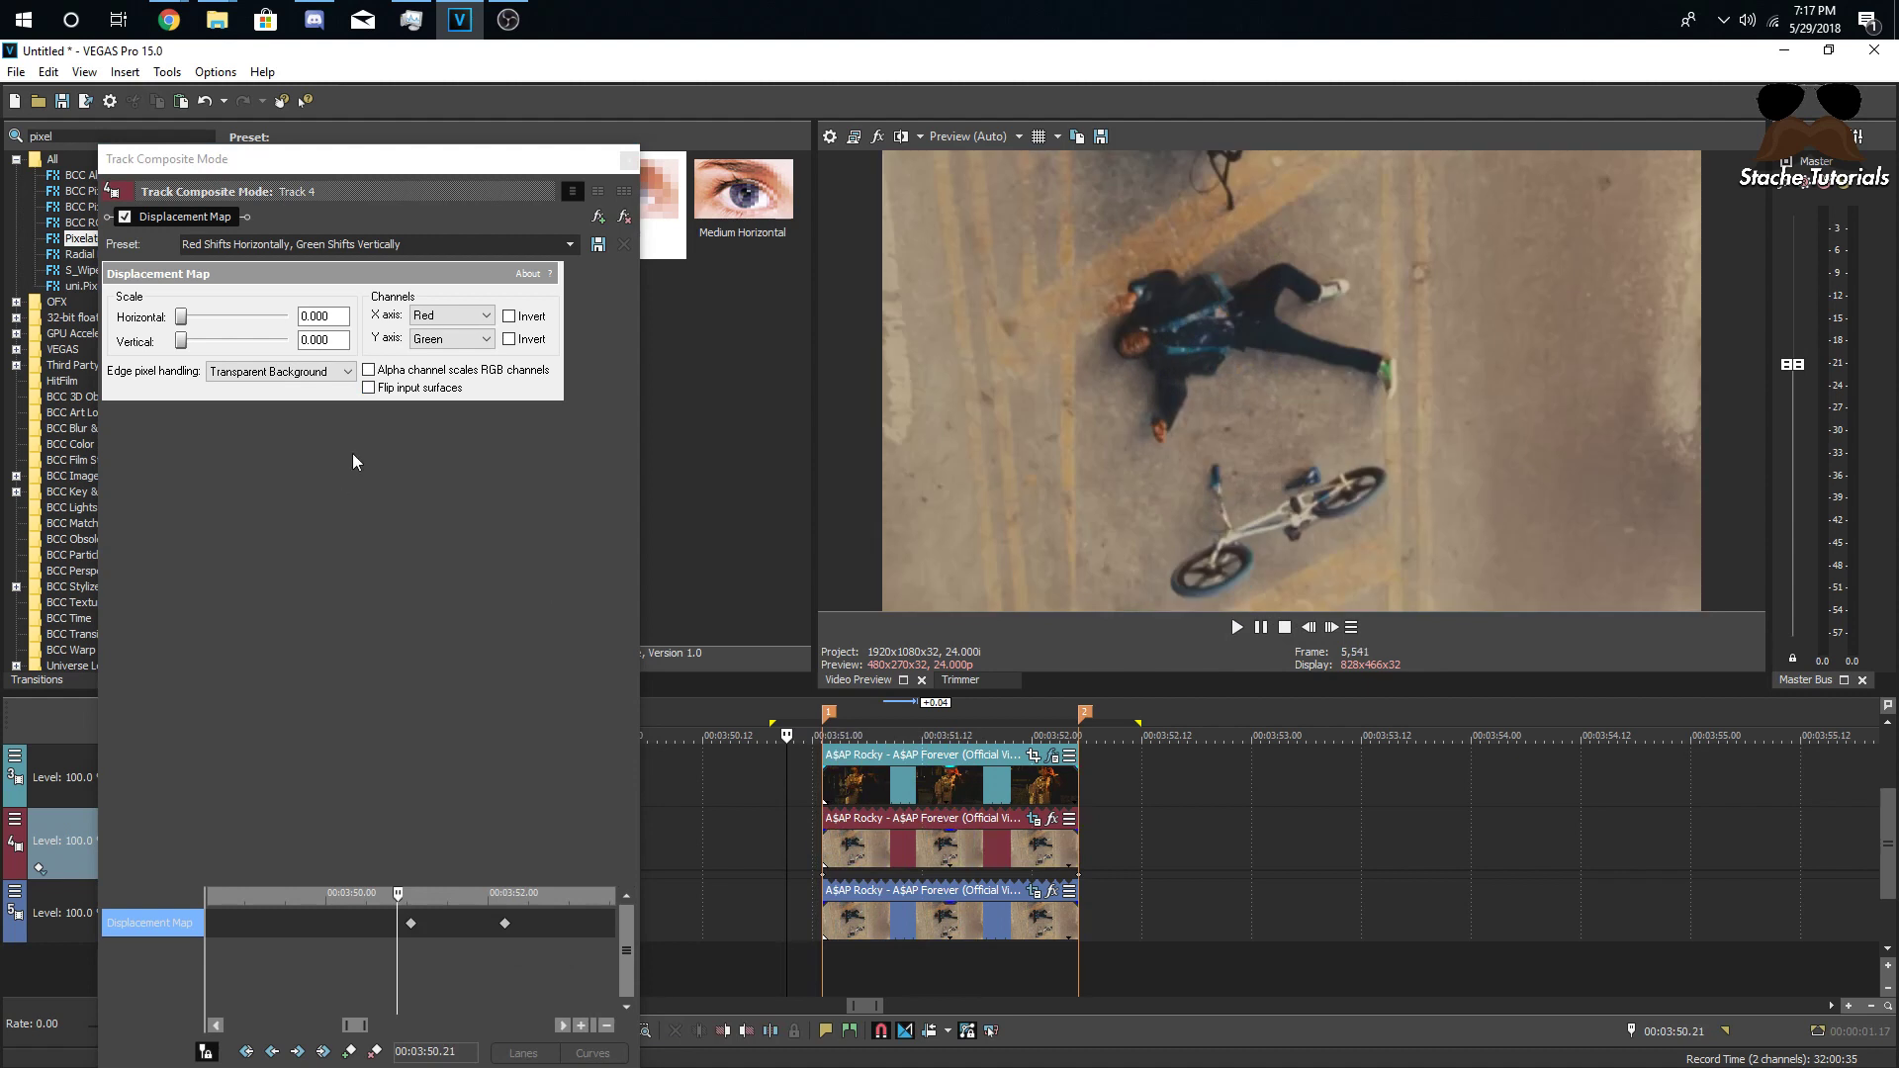
pyautogui.click(505, 923)
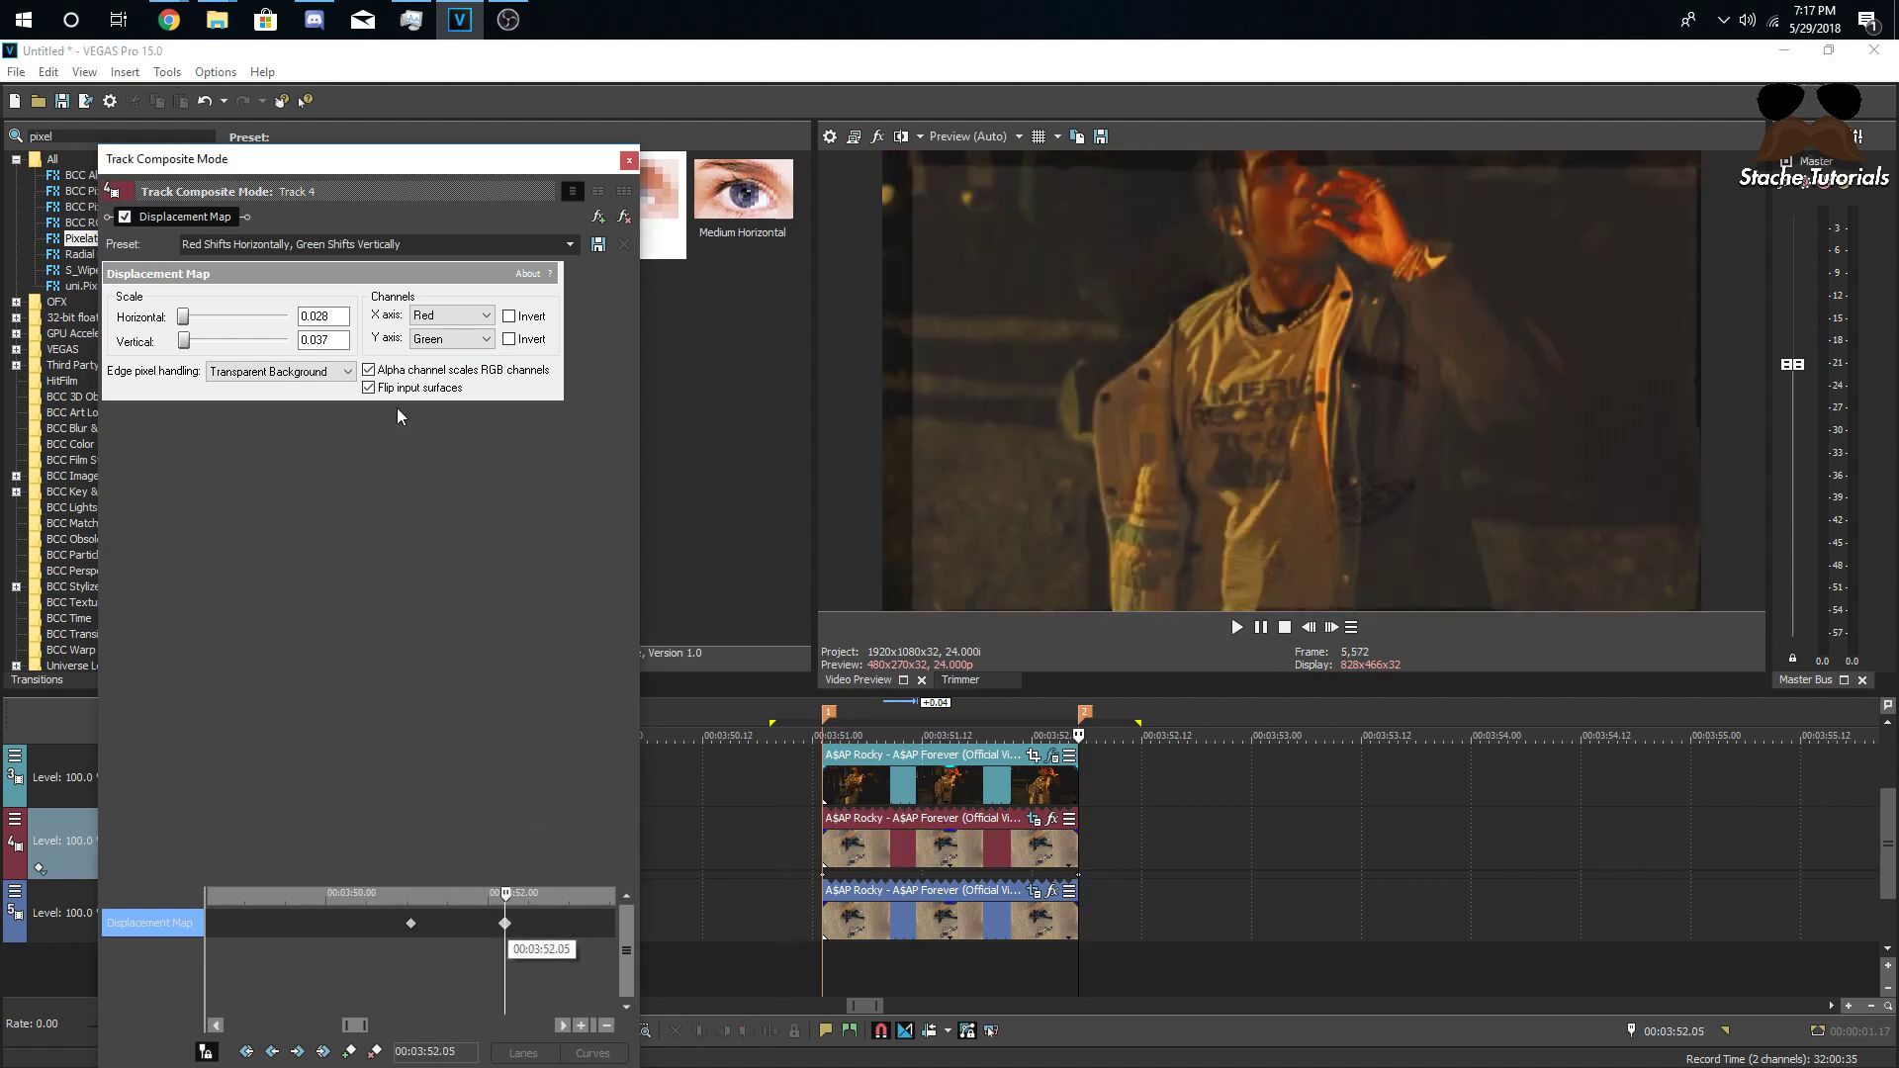
pyautogui.click(958, 842)
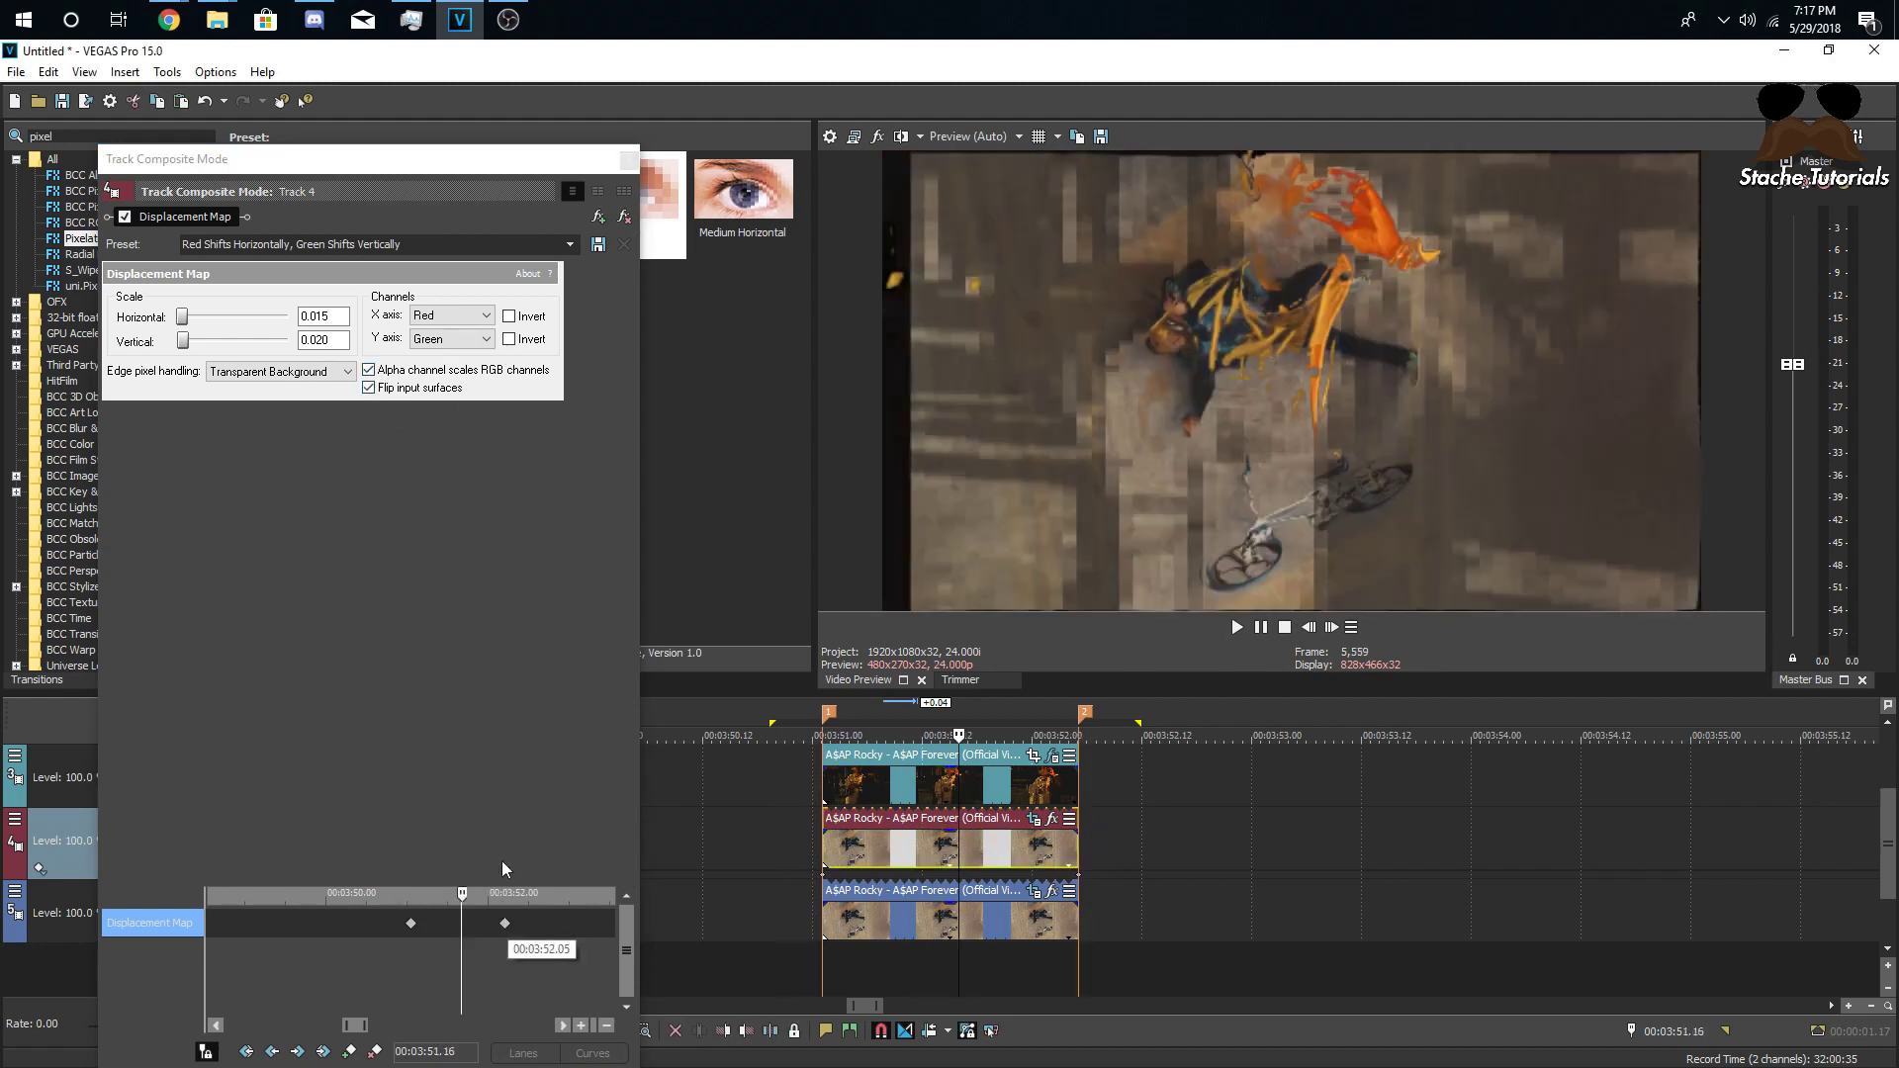
pyautogui.click(411, 924)
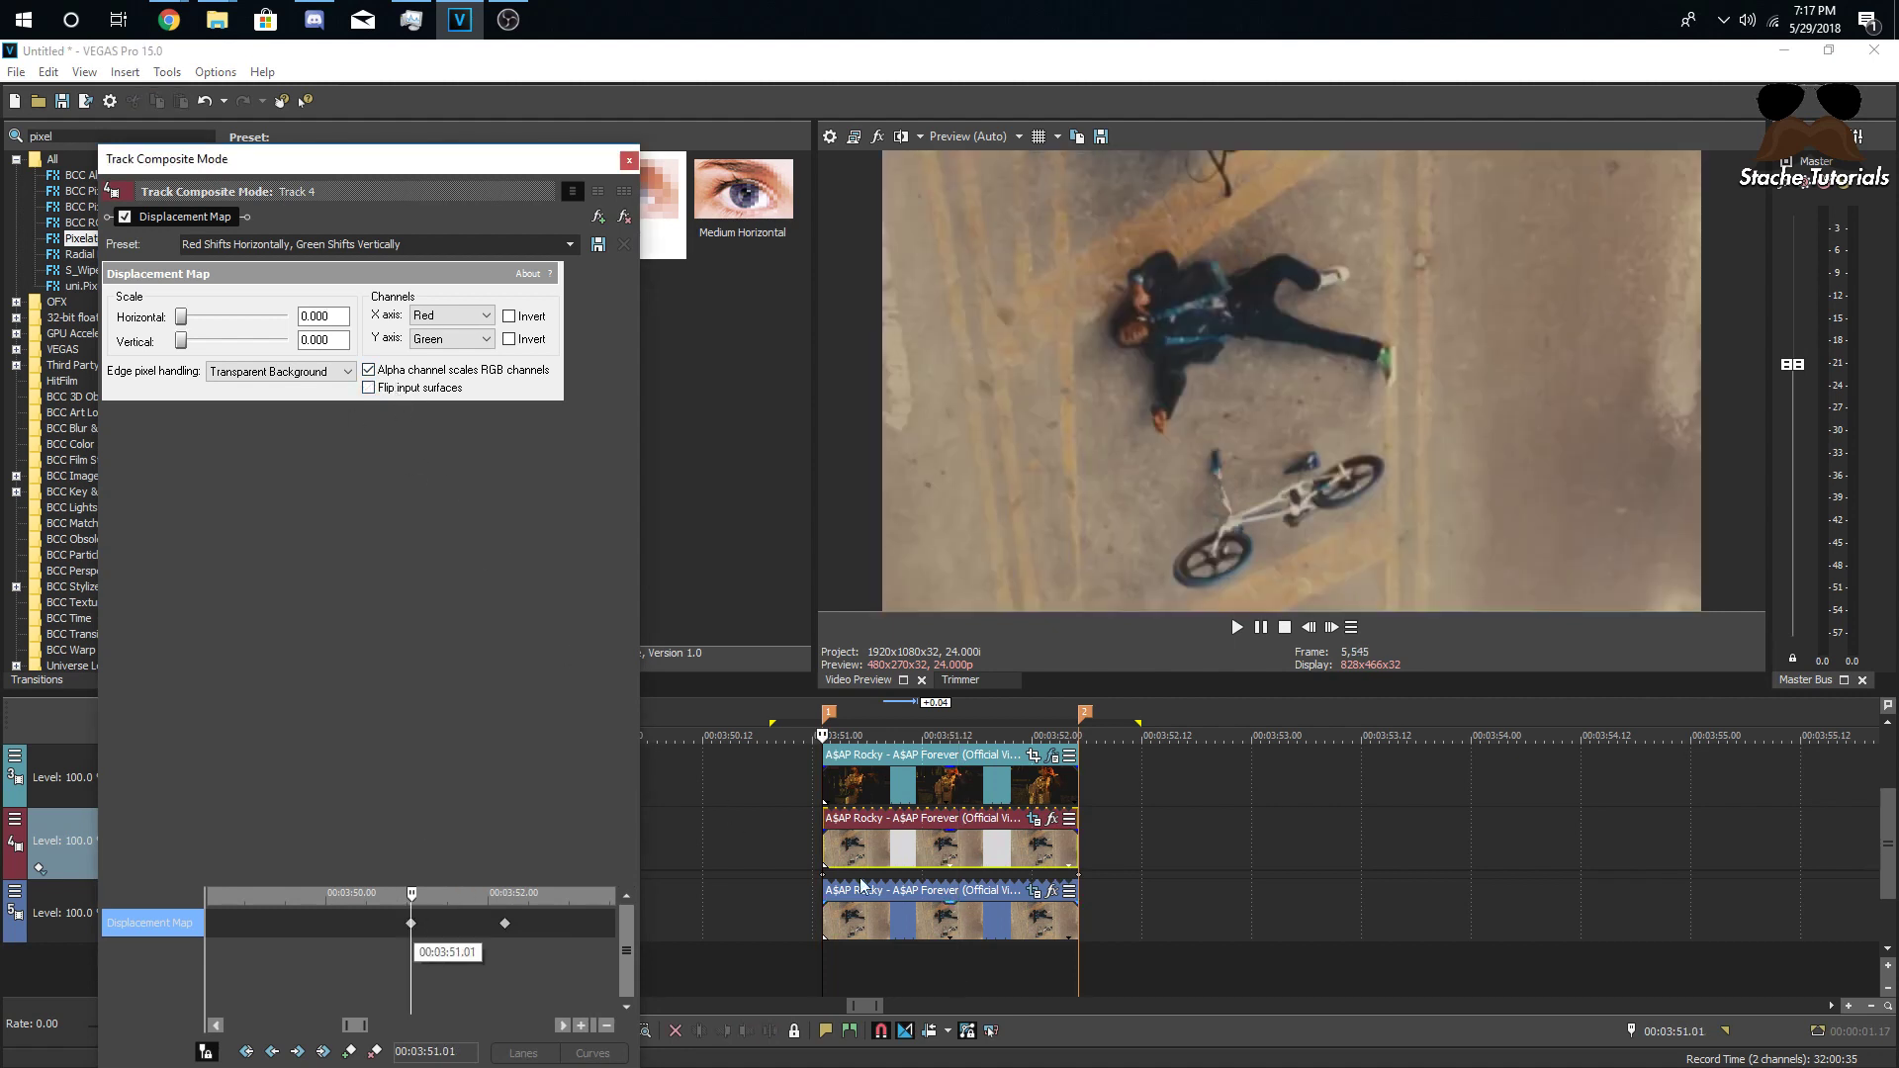
pyautogui.click(798, 844)
pyautogui.press('space')
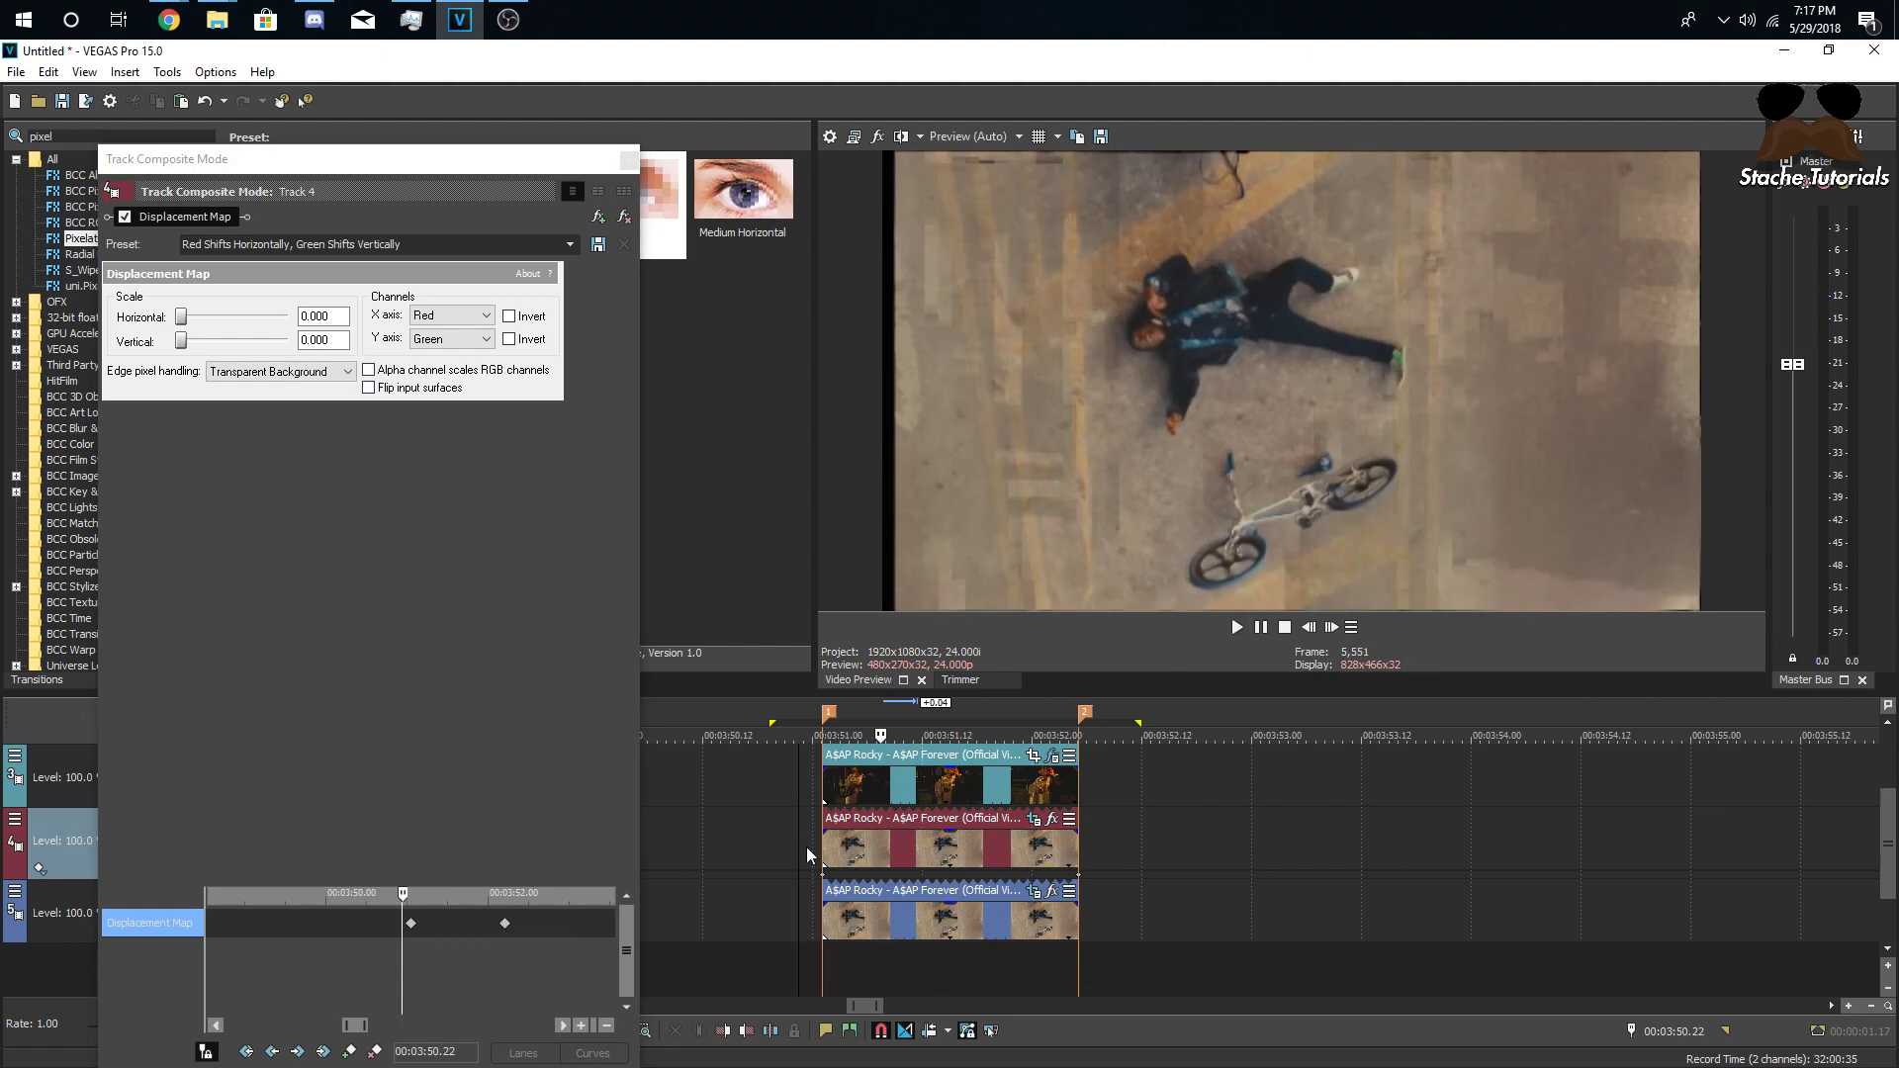
# - Set the horizontal displacement scale to 0.083 at track 4's final keyframe, play the transition and close the composite settings
pyautogui.press('Return')
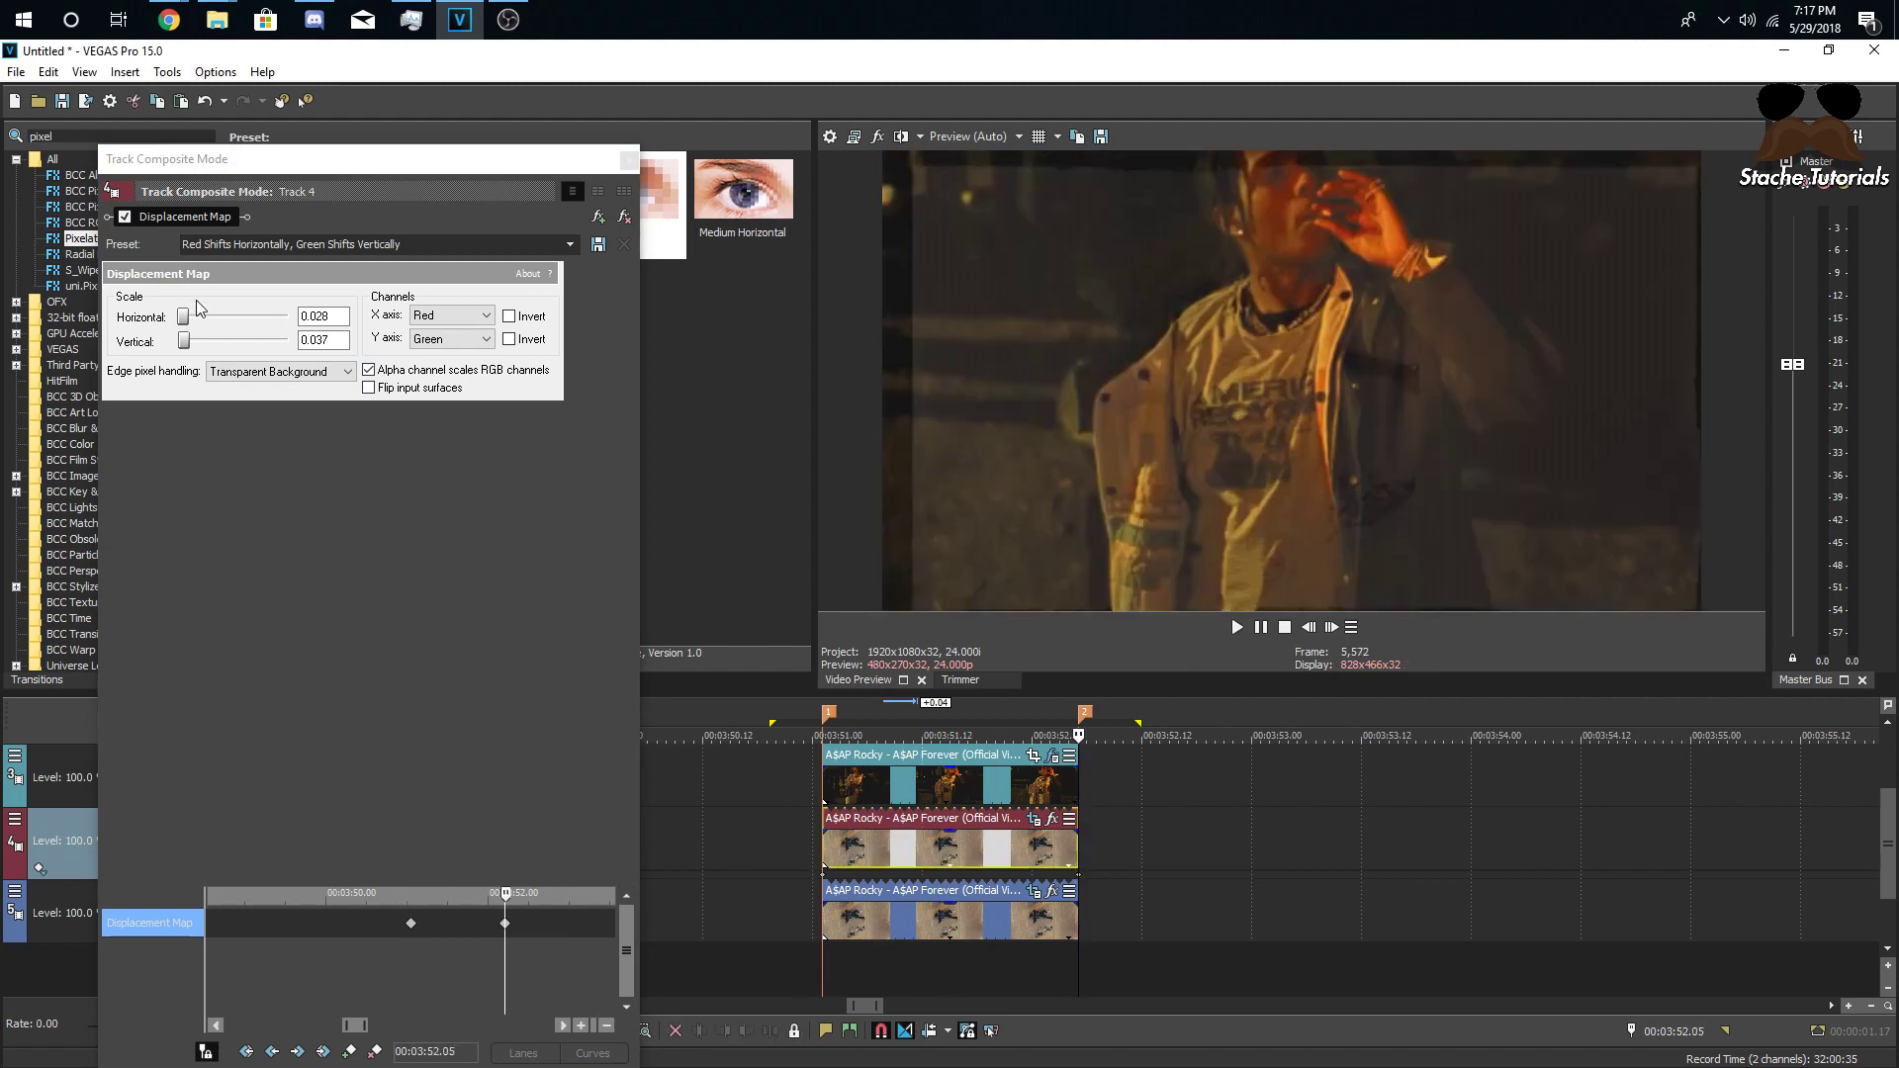
pyautogui.moveTo(185, 321); pyautogui.dragTo(191, 325)
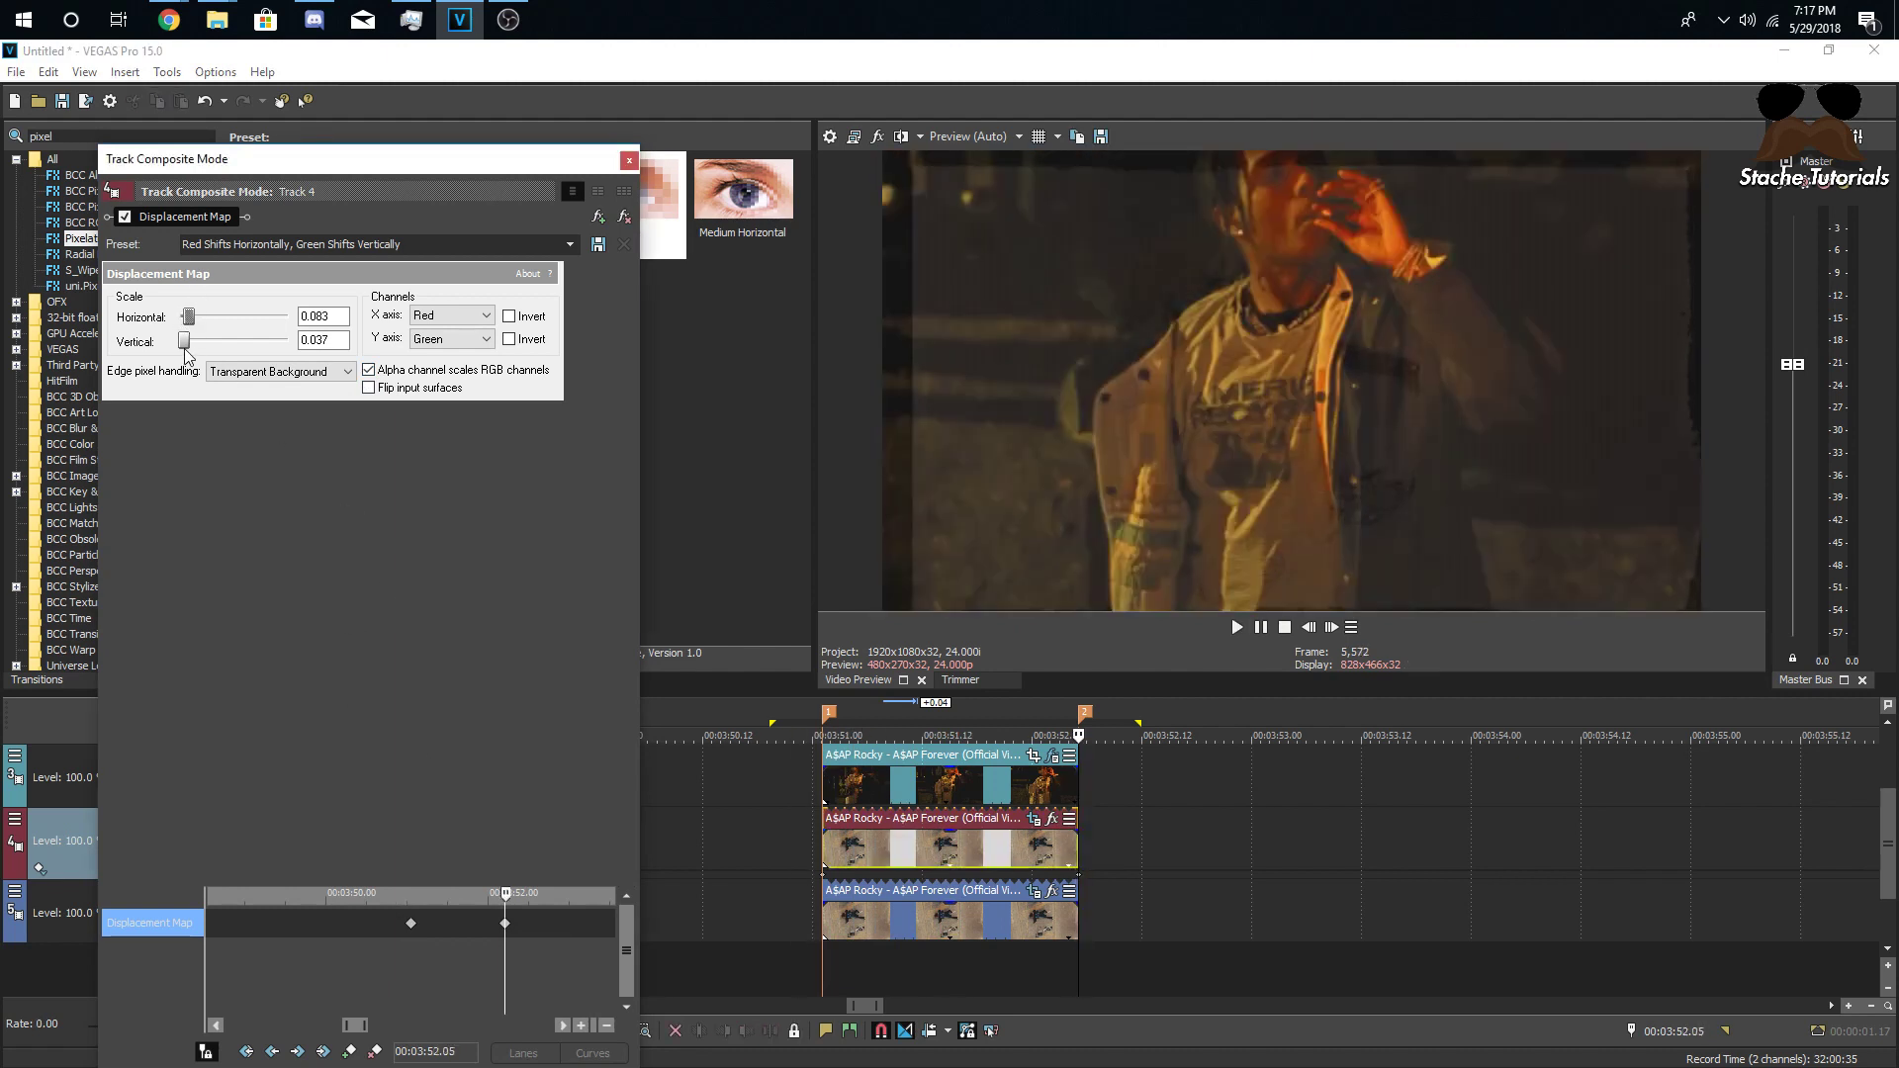
pyautogui.click(787, 851)
pyautogui.press('space')
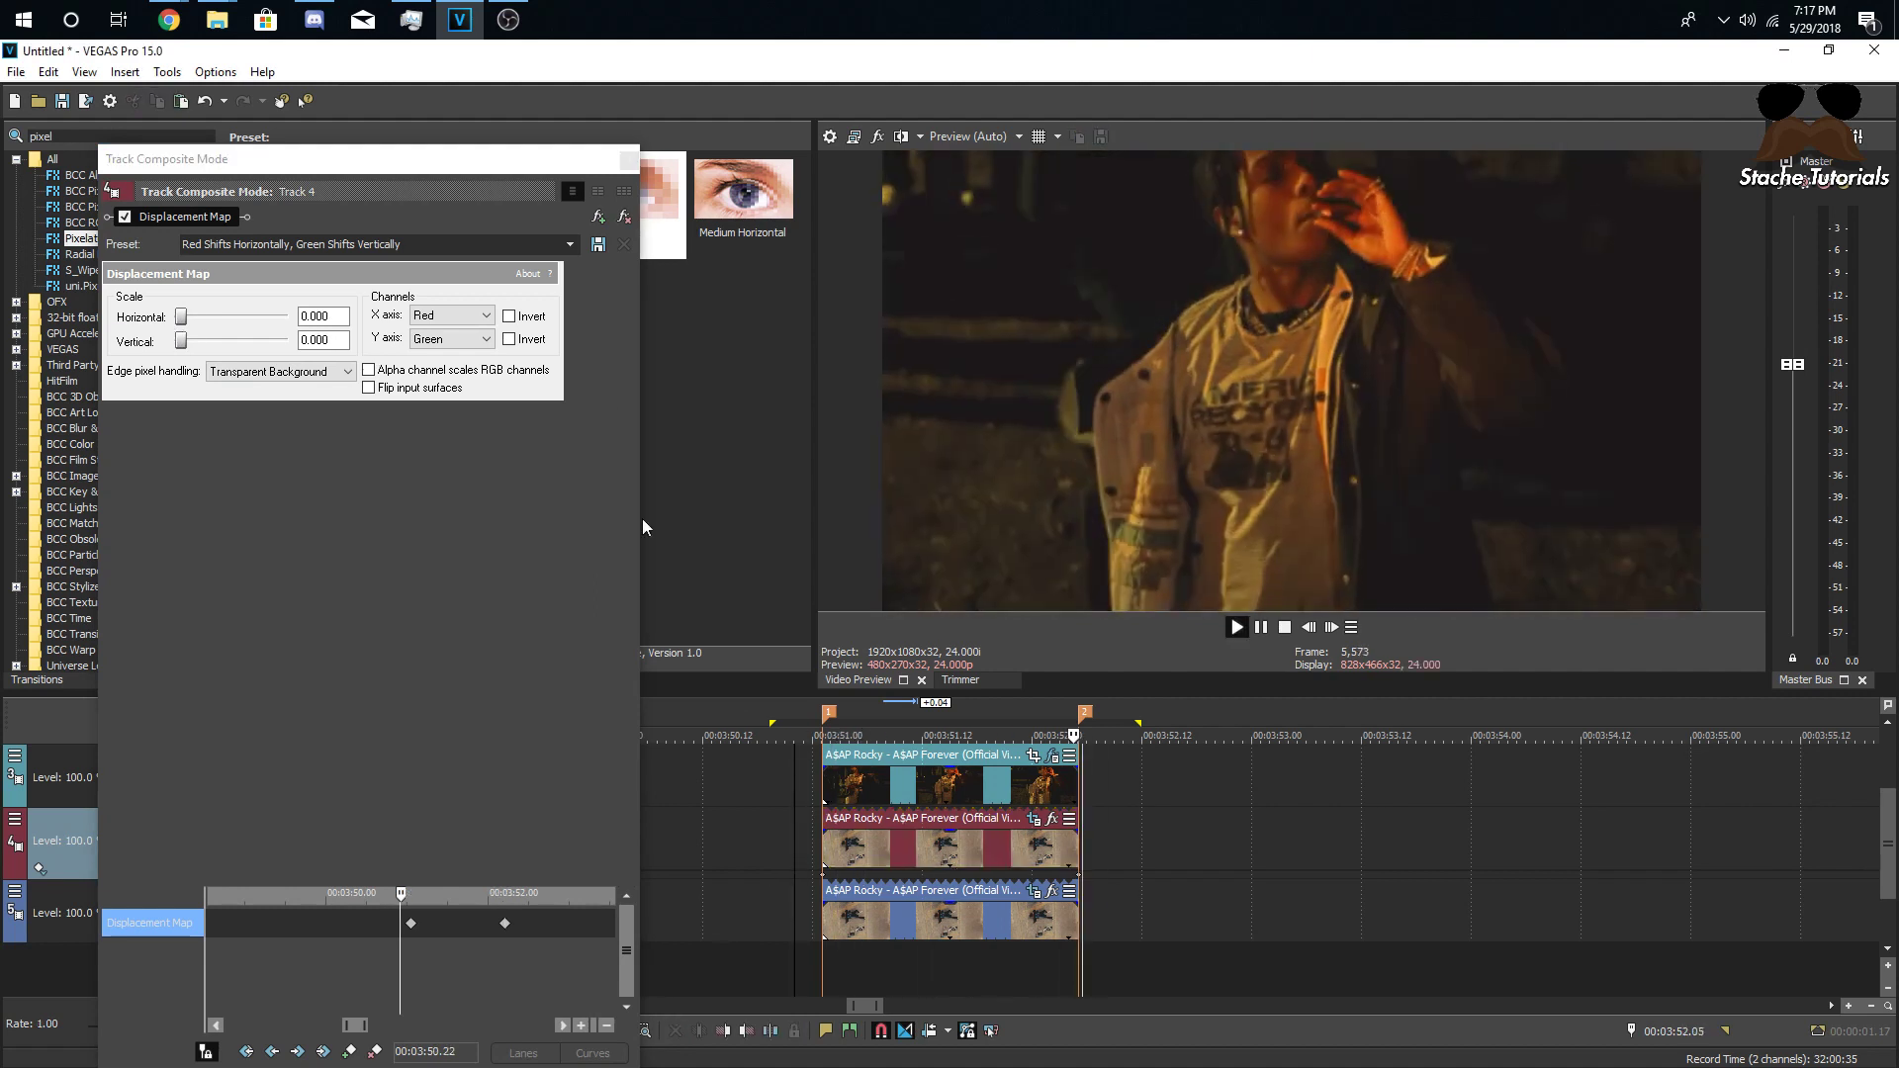
pyautogui.press('space')
pyautogui.click(628, 159)
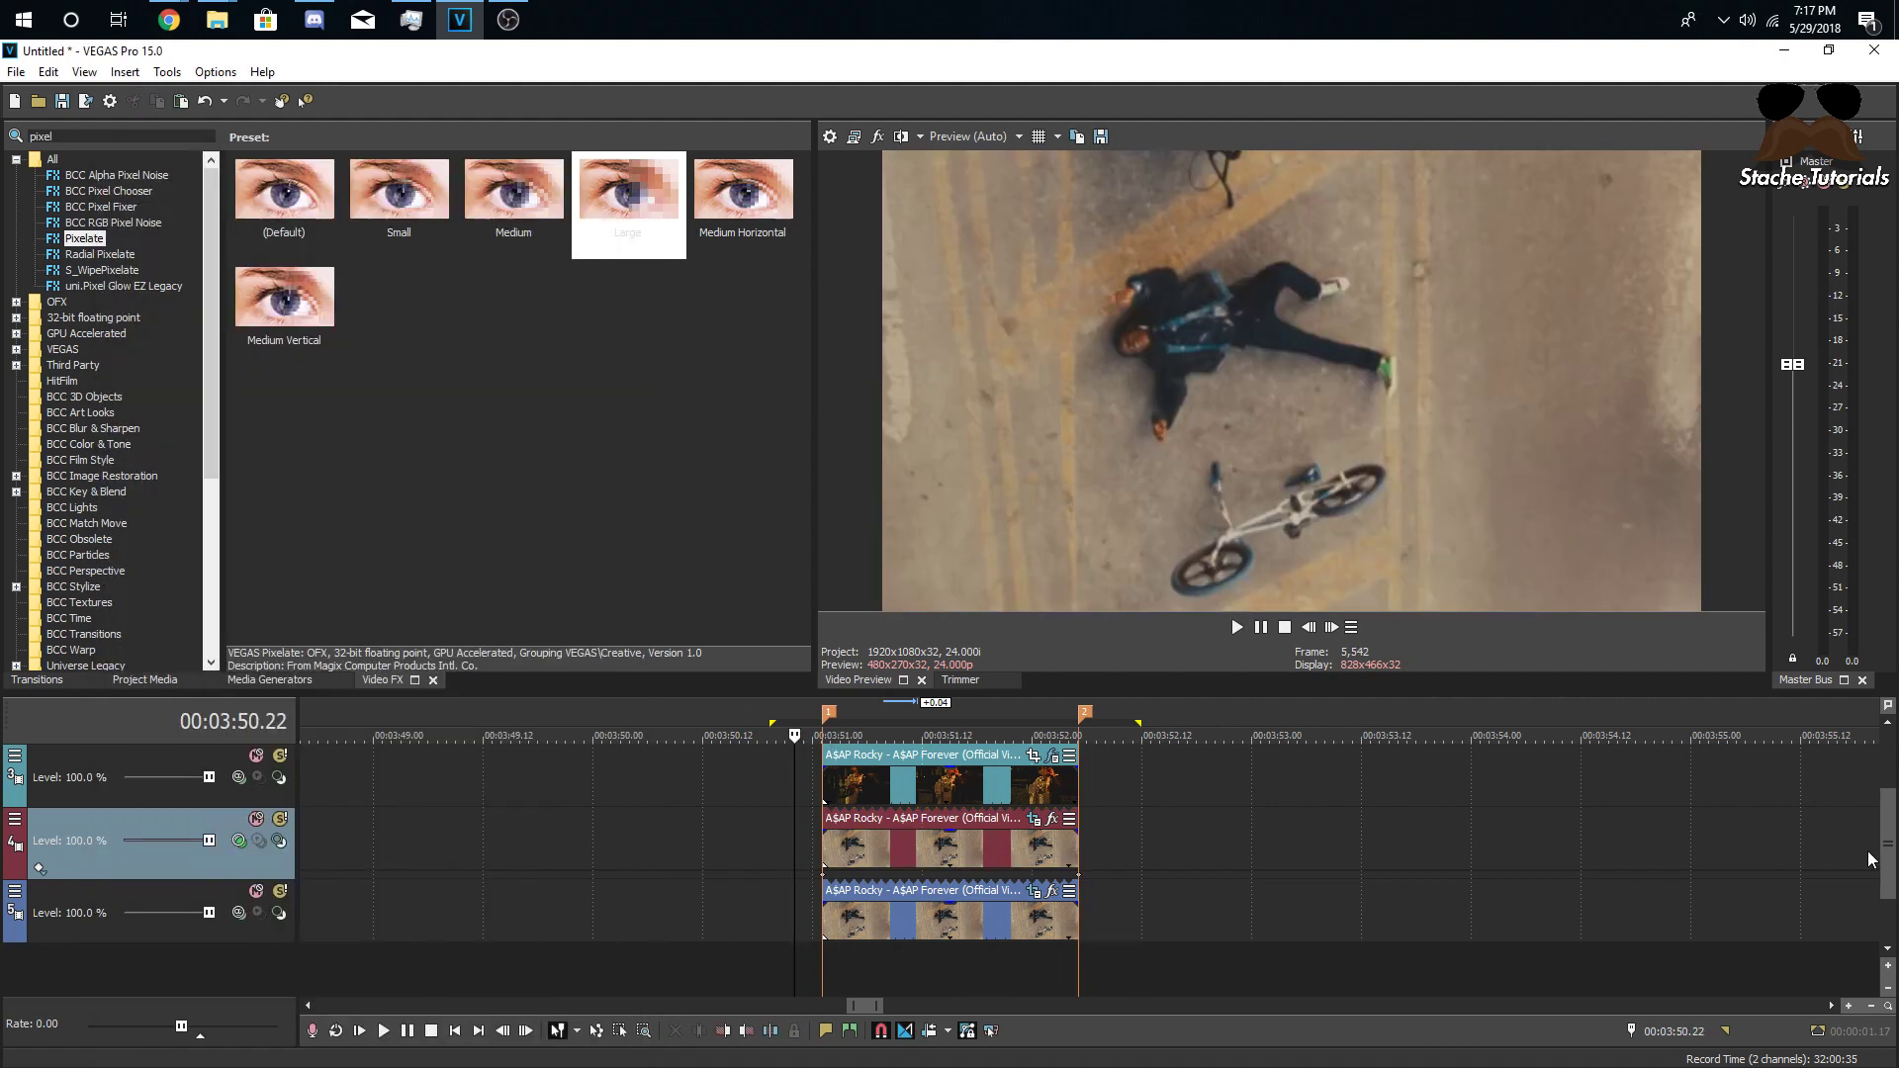
# - Apply the Large Pixelate preset to the chroma-keyed event on track 2
pyautogui.moveTo(1872, 859); pyautogui.dragTo(1872, 800)
pyautogui.click(1026, 845)
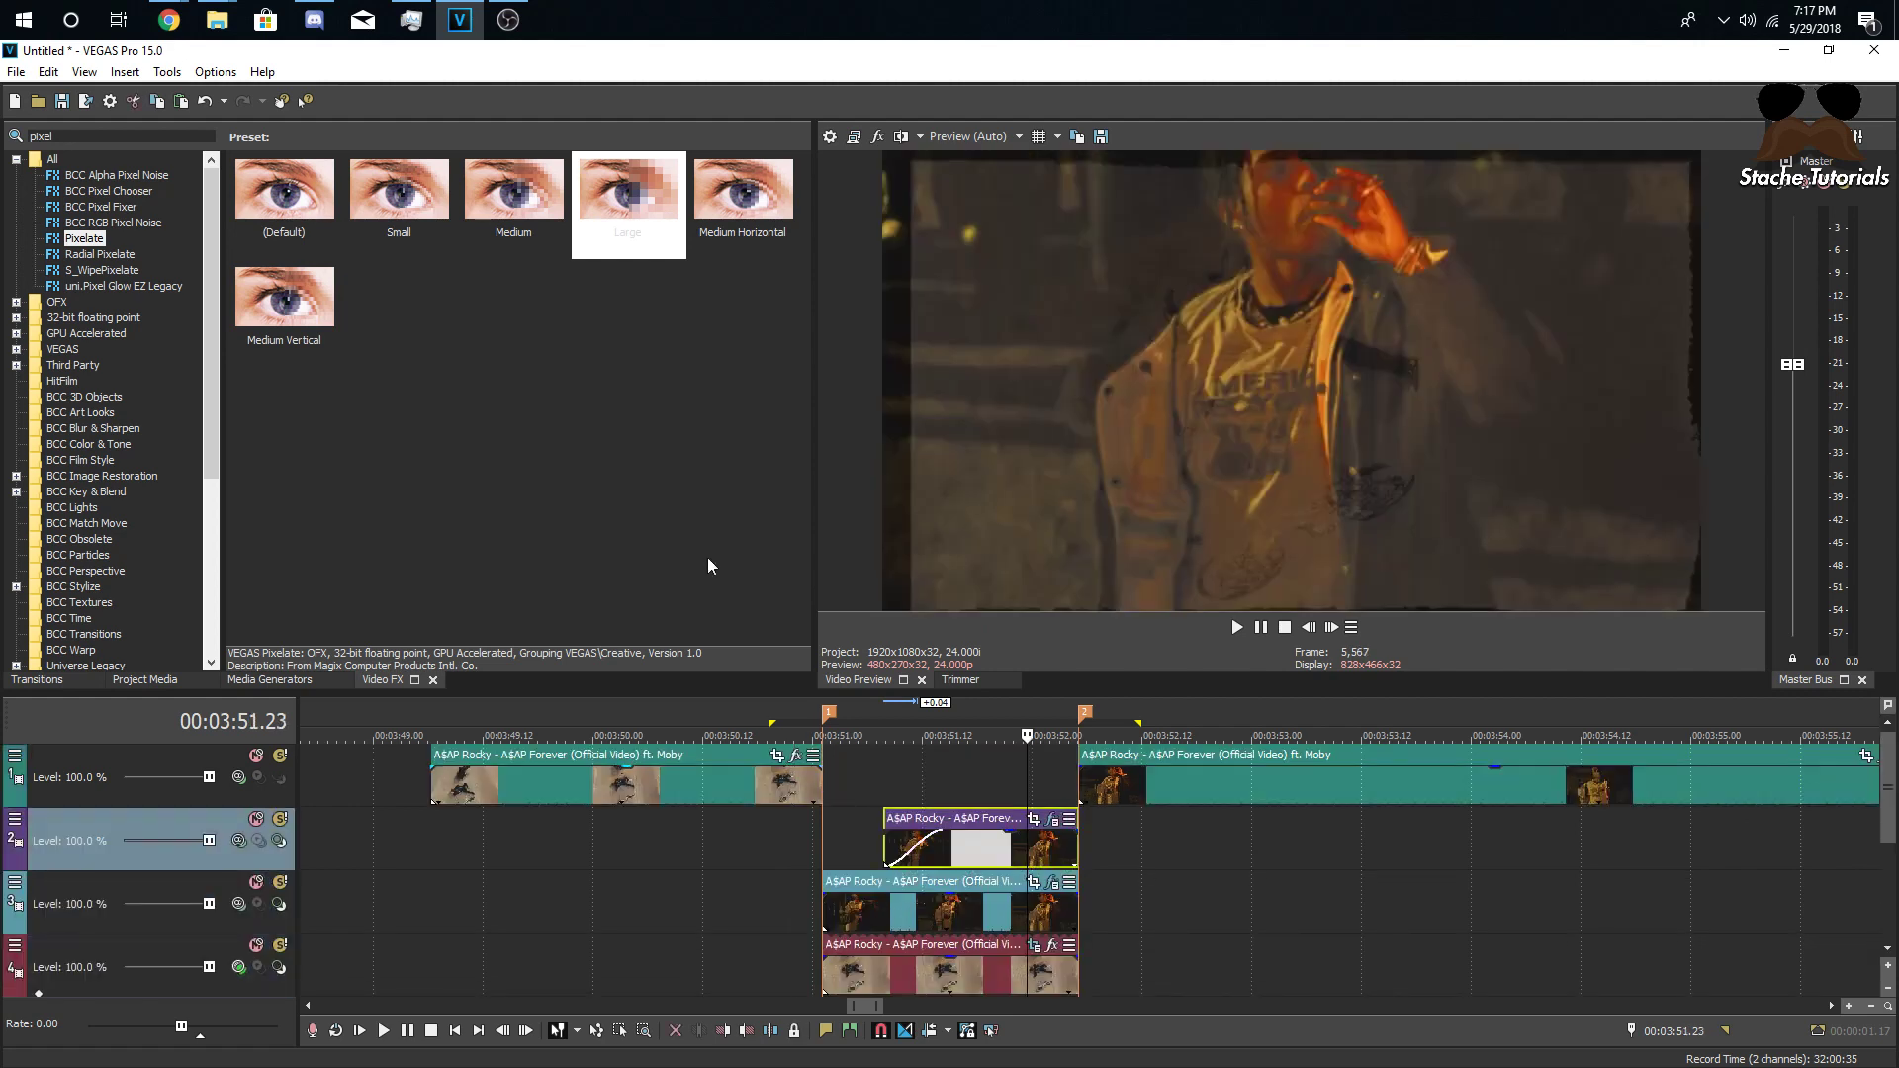
pyautogui.click(522, 205)
pyautogui.moveTo(594, 208); pyautogui.dragTo(966, 848)
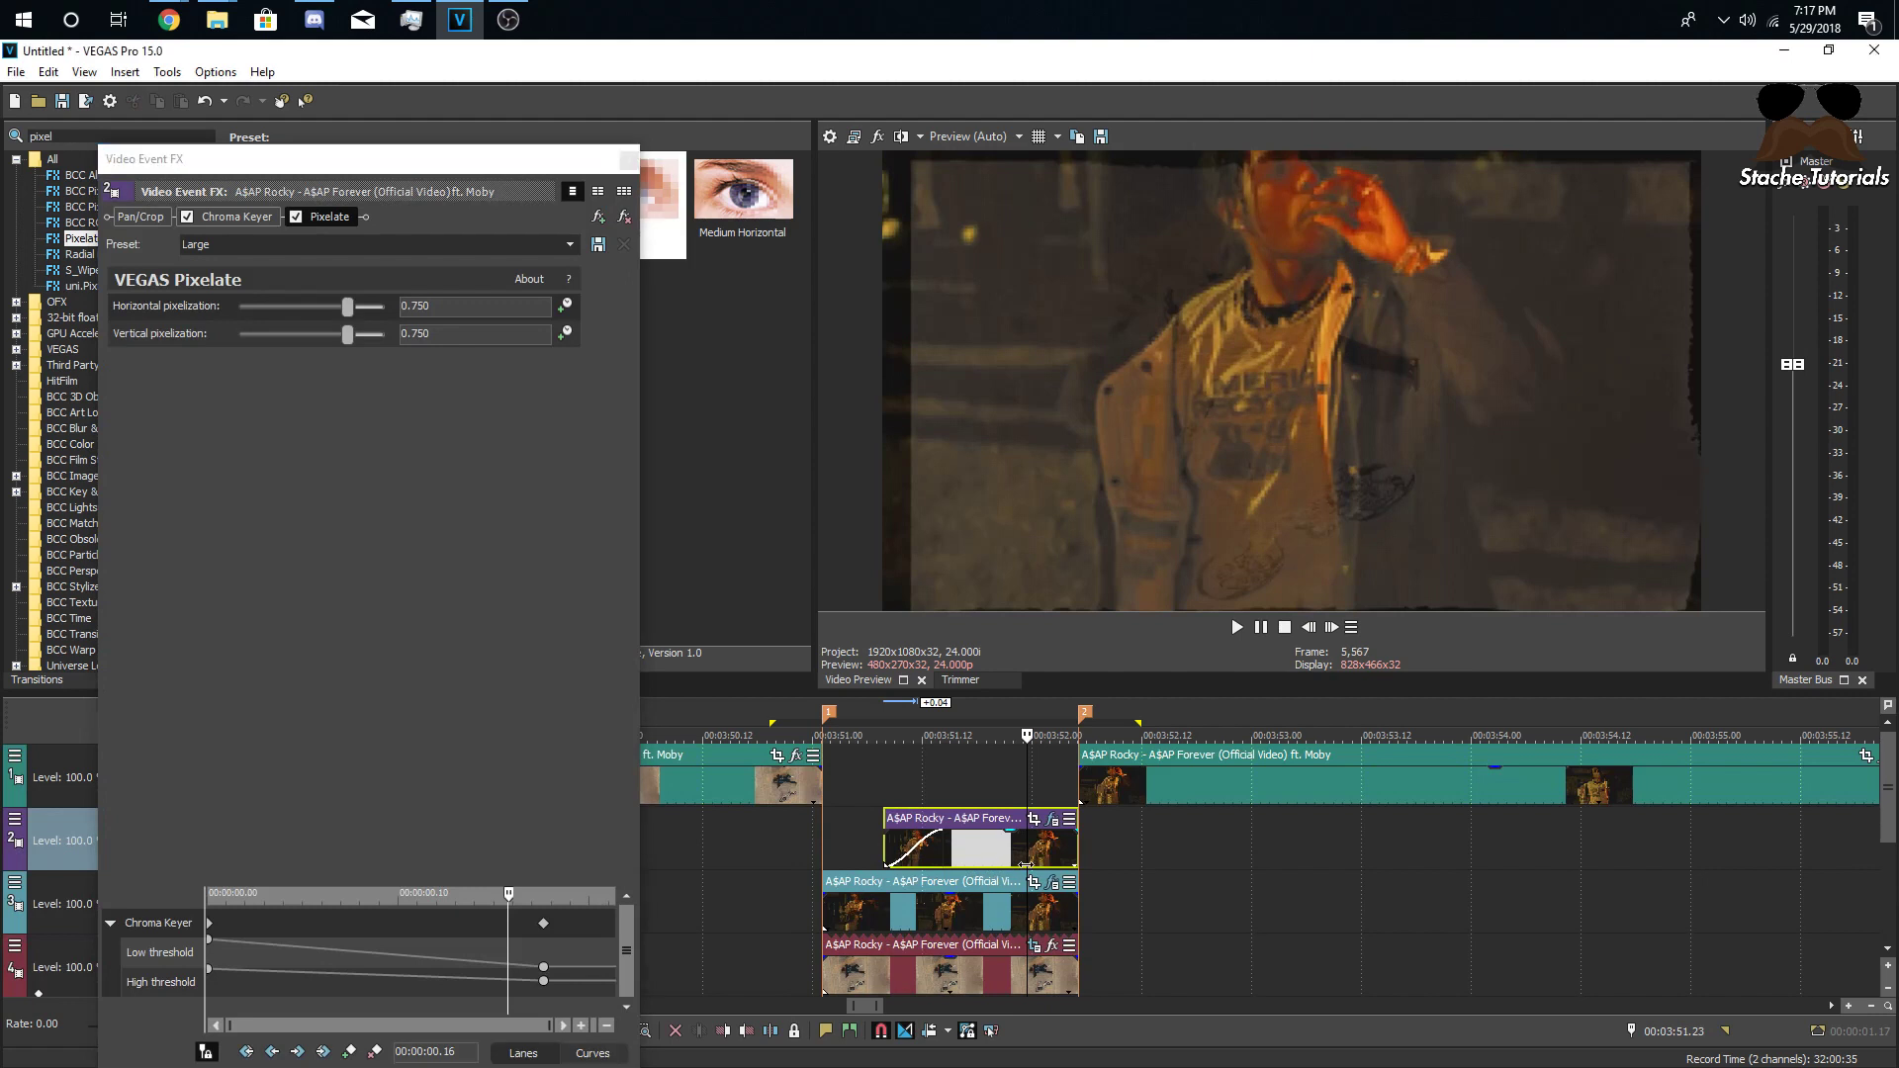
# - Animate the horizontal pixelization of track 2's event and set it to 0.939 at the event's start
pyautogui.click(964, 851)
pyautogui.click(352, 318)
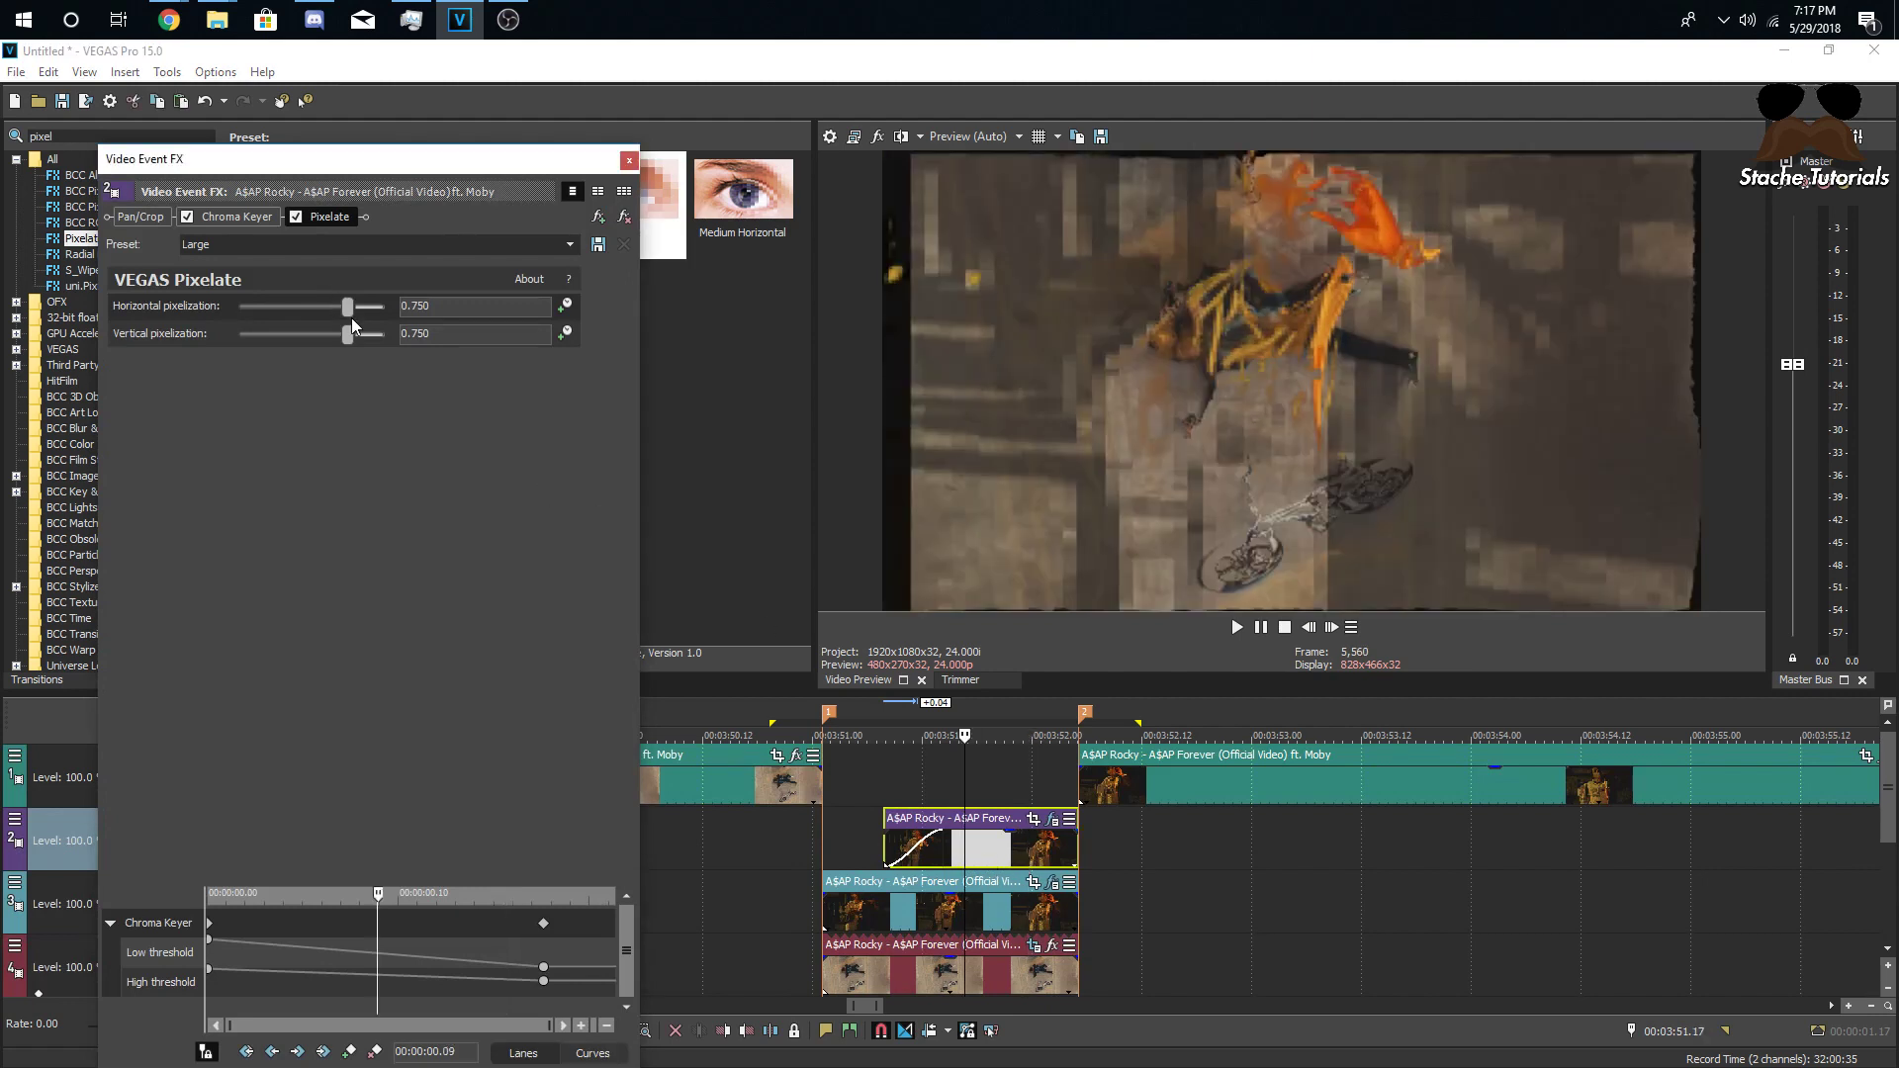
pyautogui.moveTo(346, 308); pyautogui.dragTo(92, 283)
# - Set a time selection from 00:03:50.21 to 00:03:52.11, play the transition within it and close the event effects
pyautogui.press('space')
pyautogui.moveTo(786, 826); pyautogui.dragTo(1132, 807)
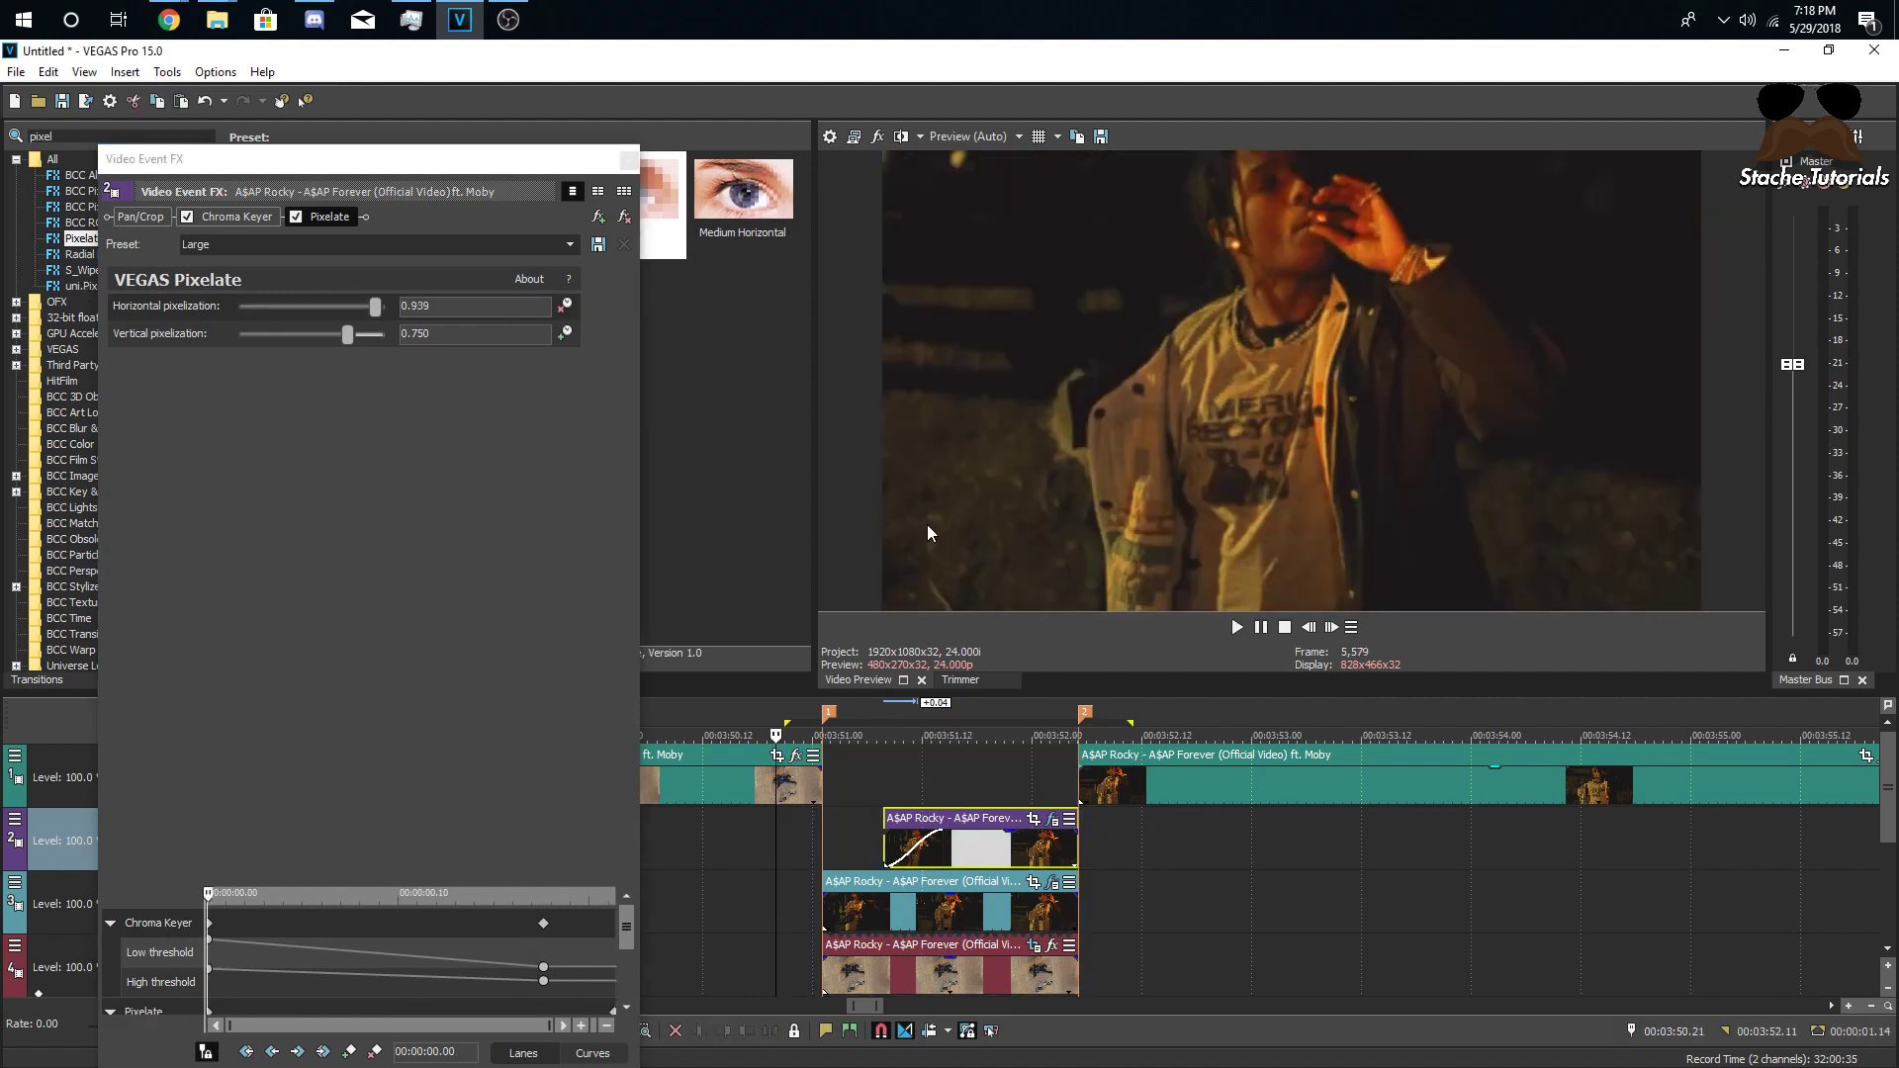
pyautogui.click(630, 155)
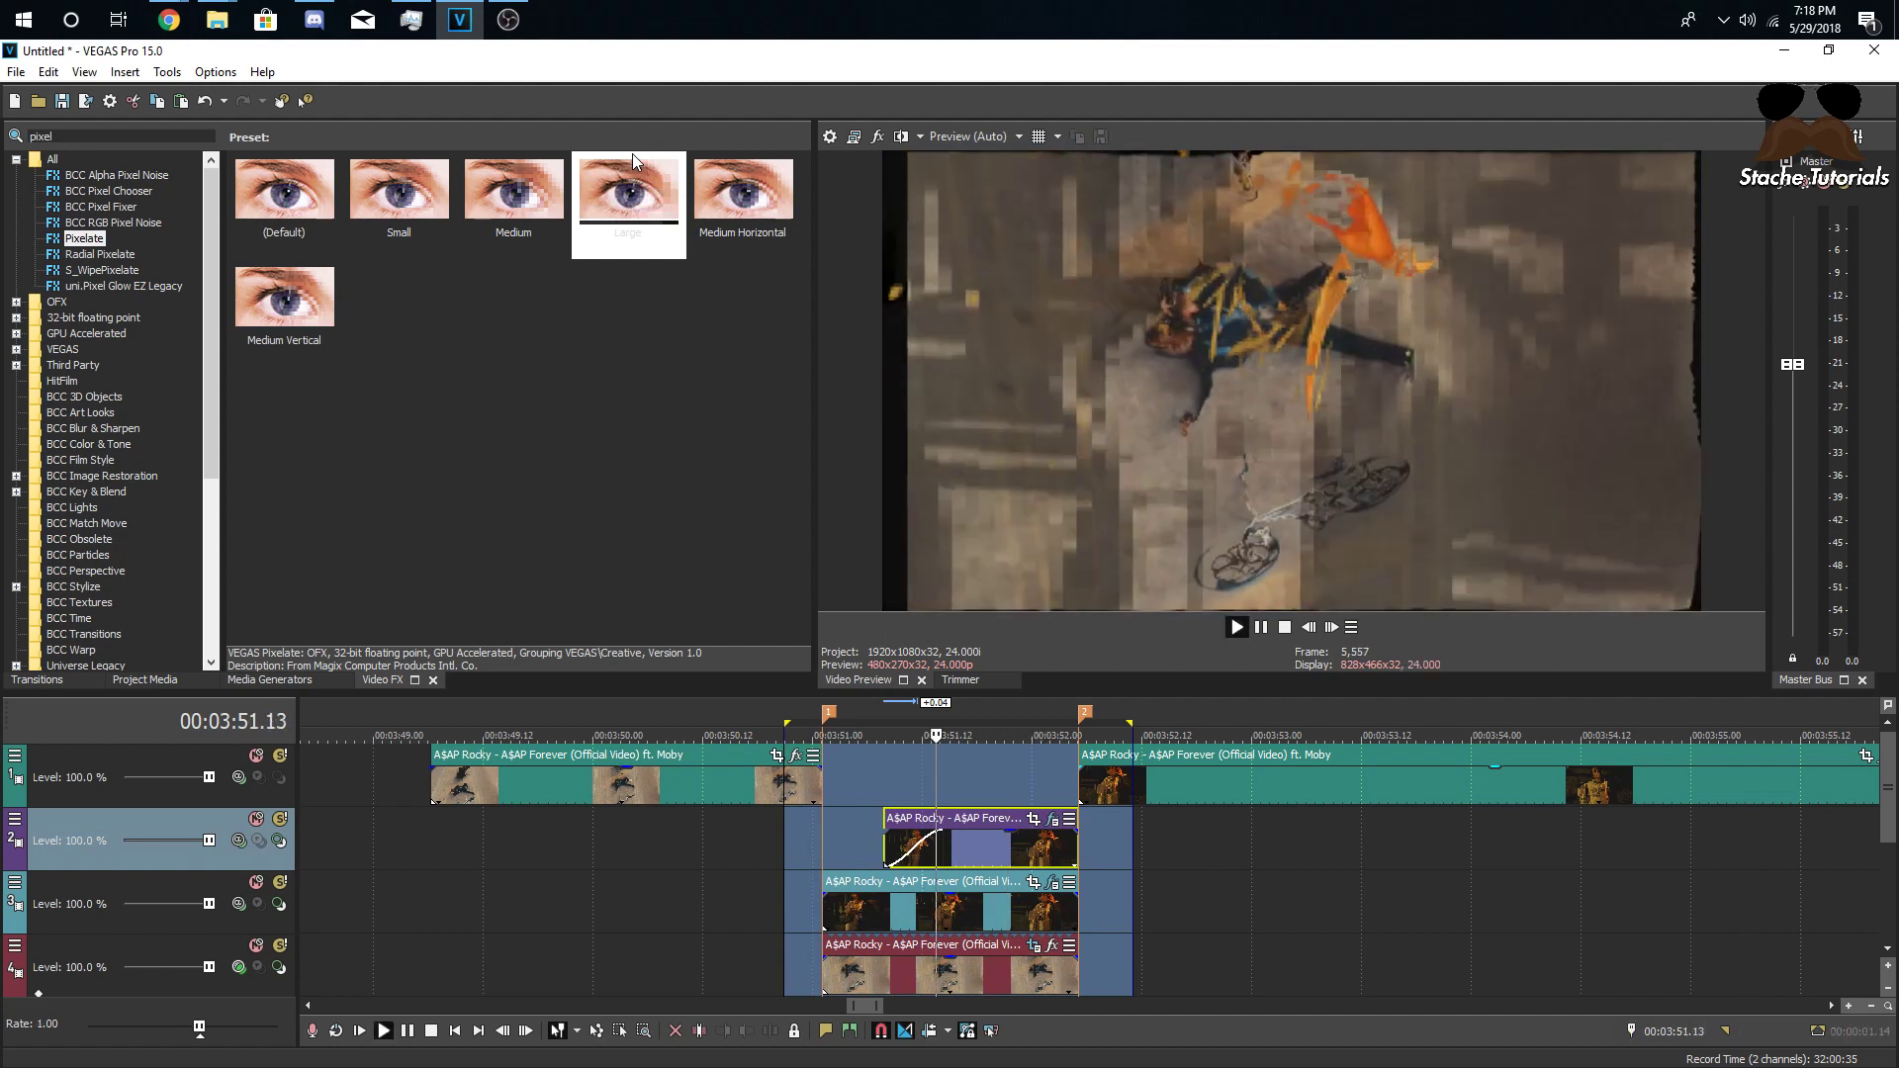
pyautogui.press('space')
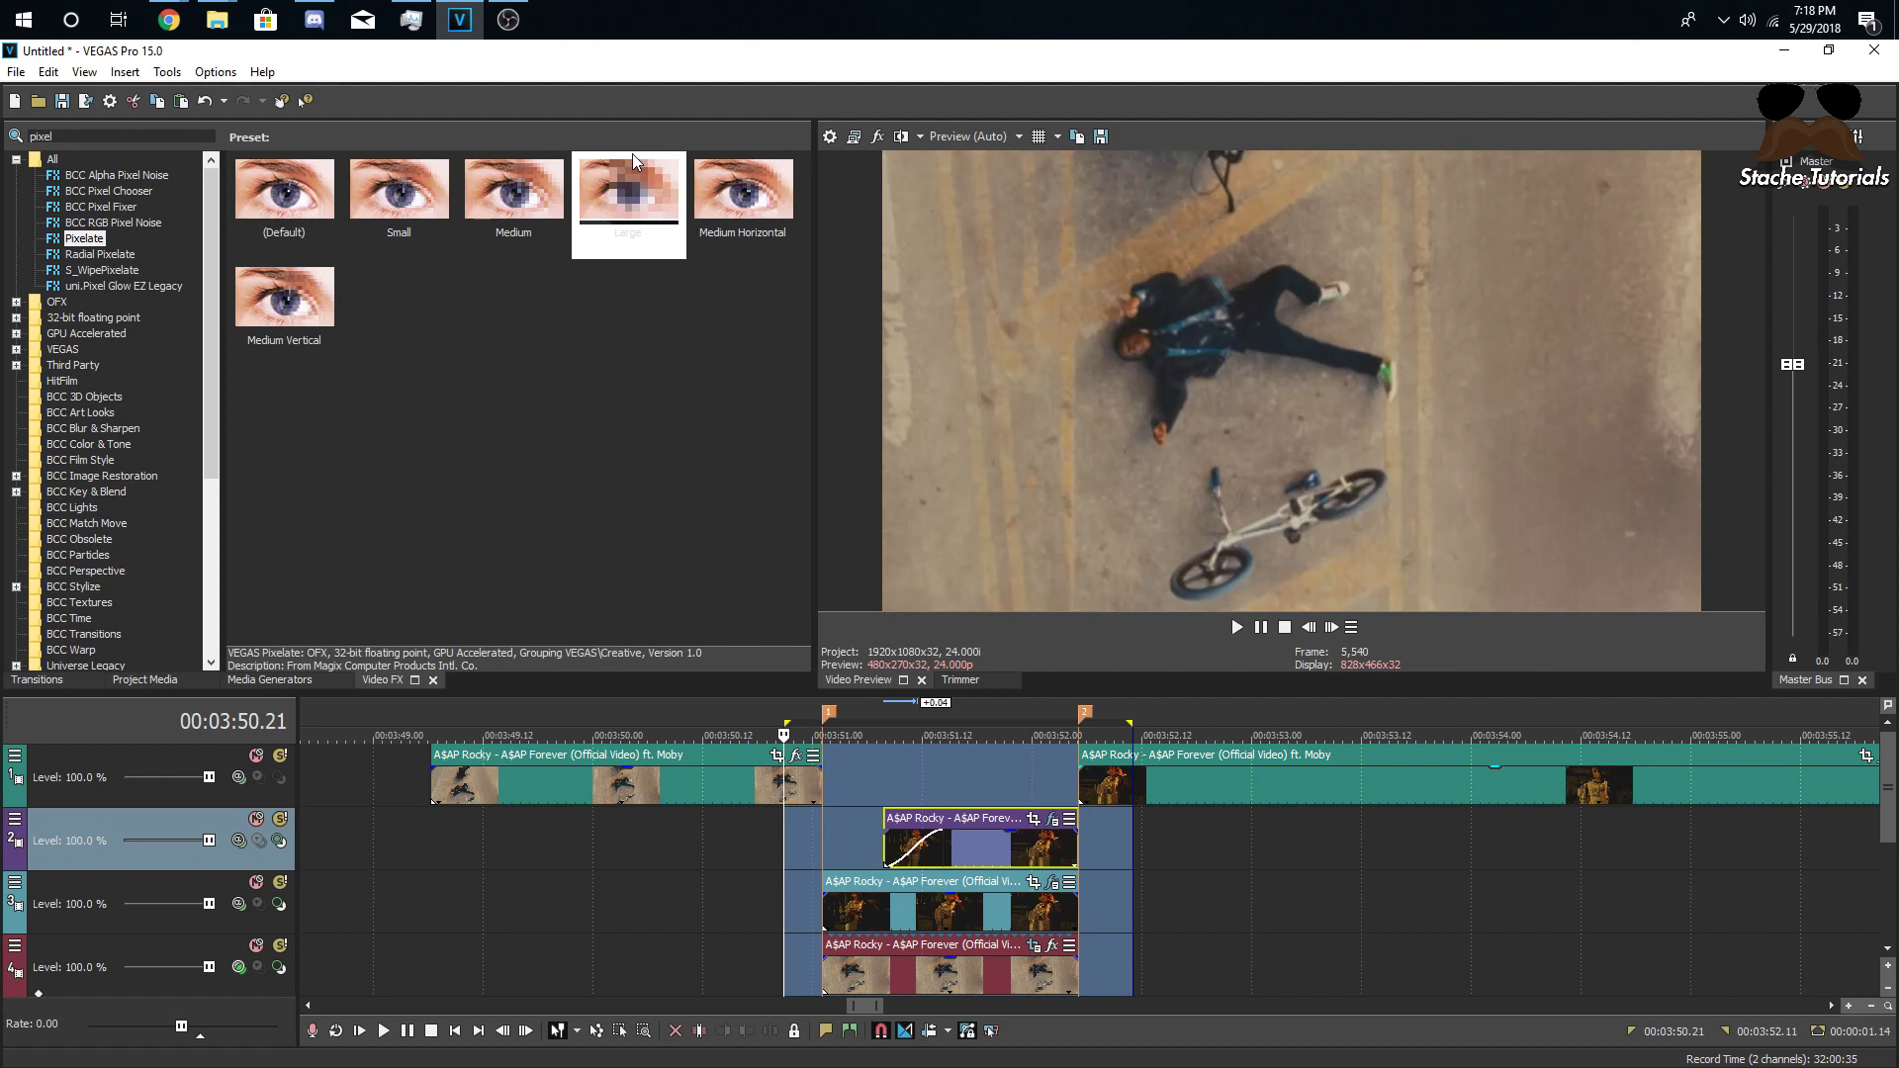
# - Try the Lighten compositing mode on track 2 and play the transition
pyautogui.click(965, 857)
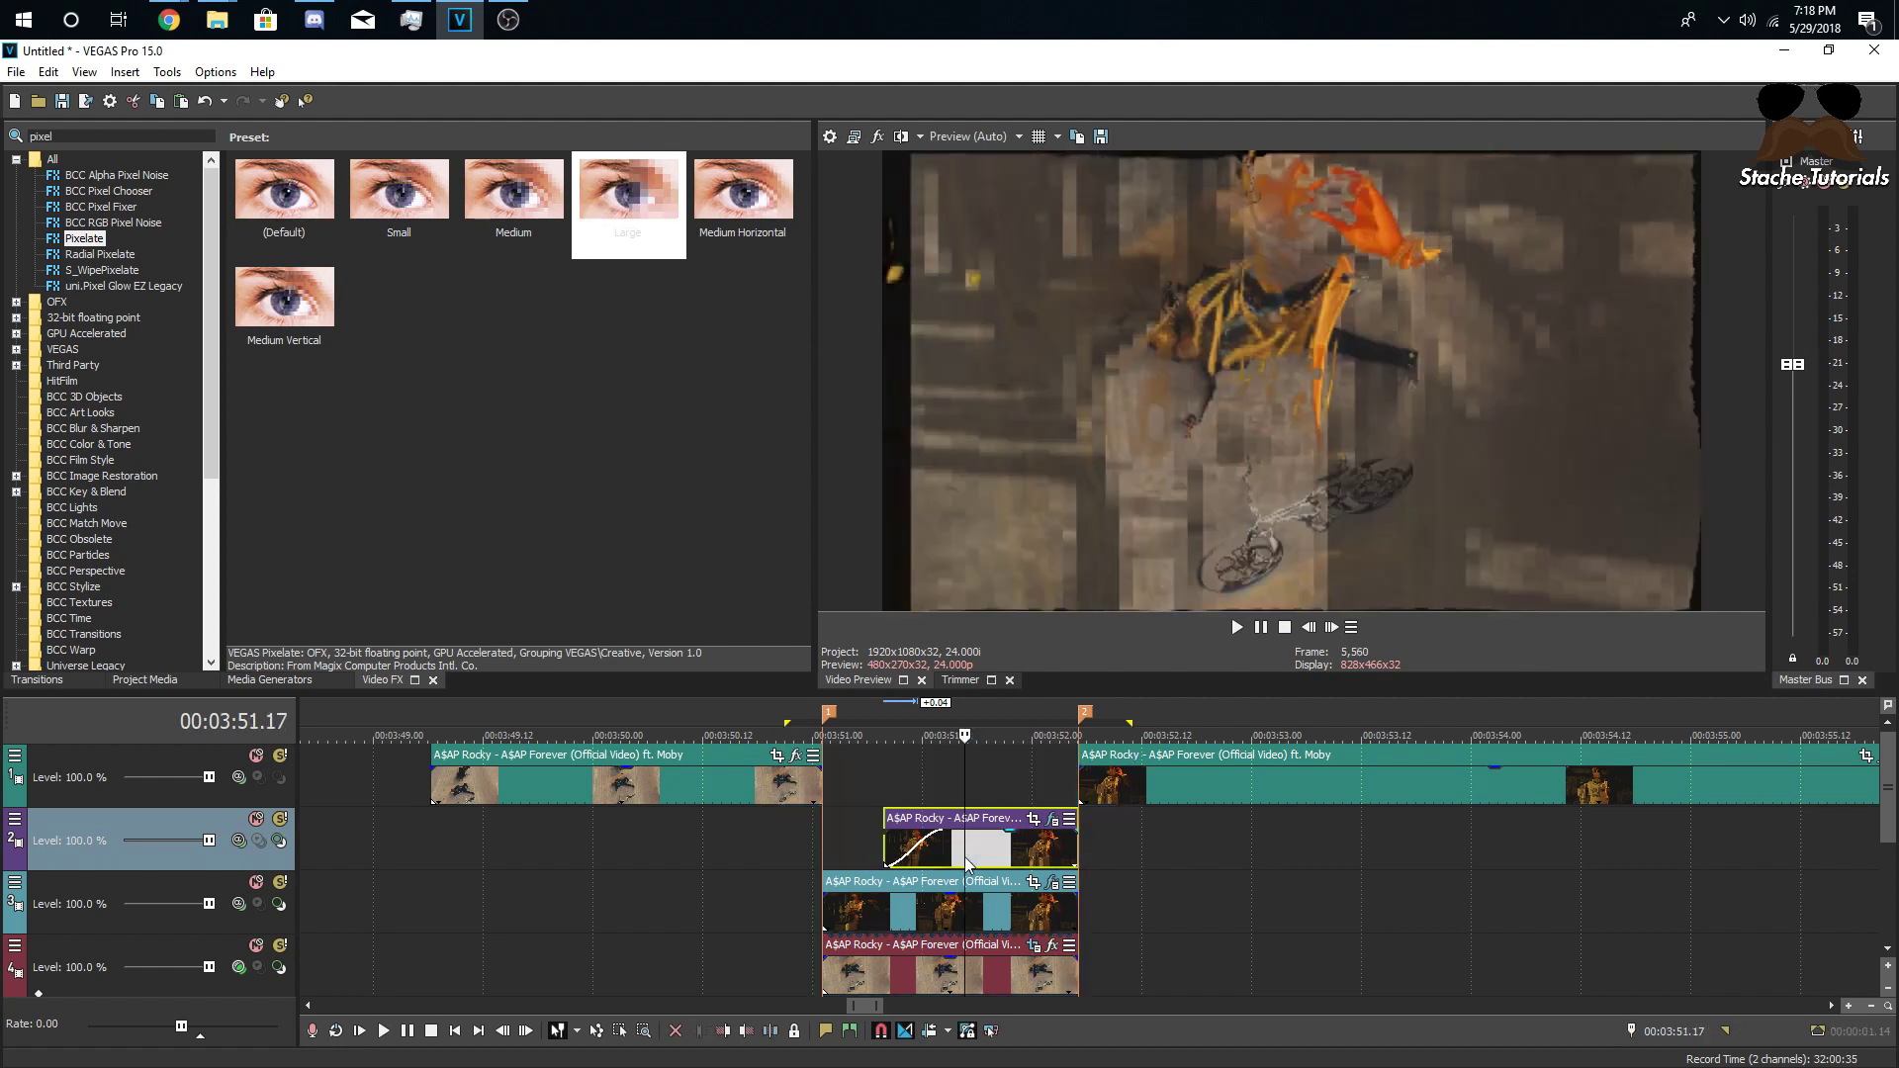
pyautogui.click(238, 839)
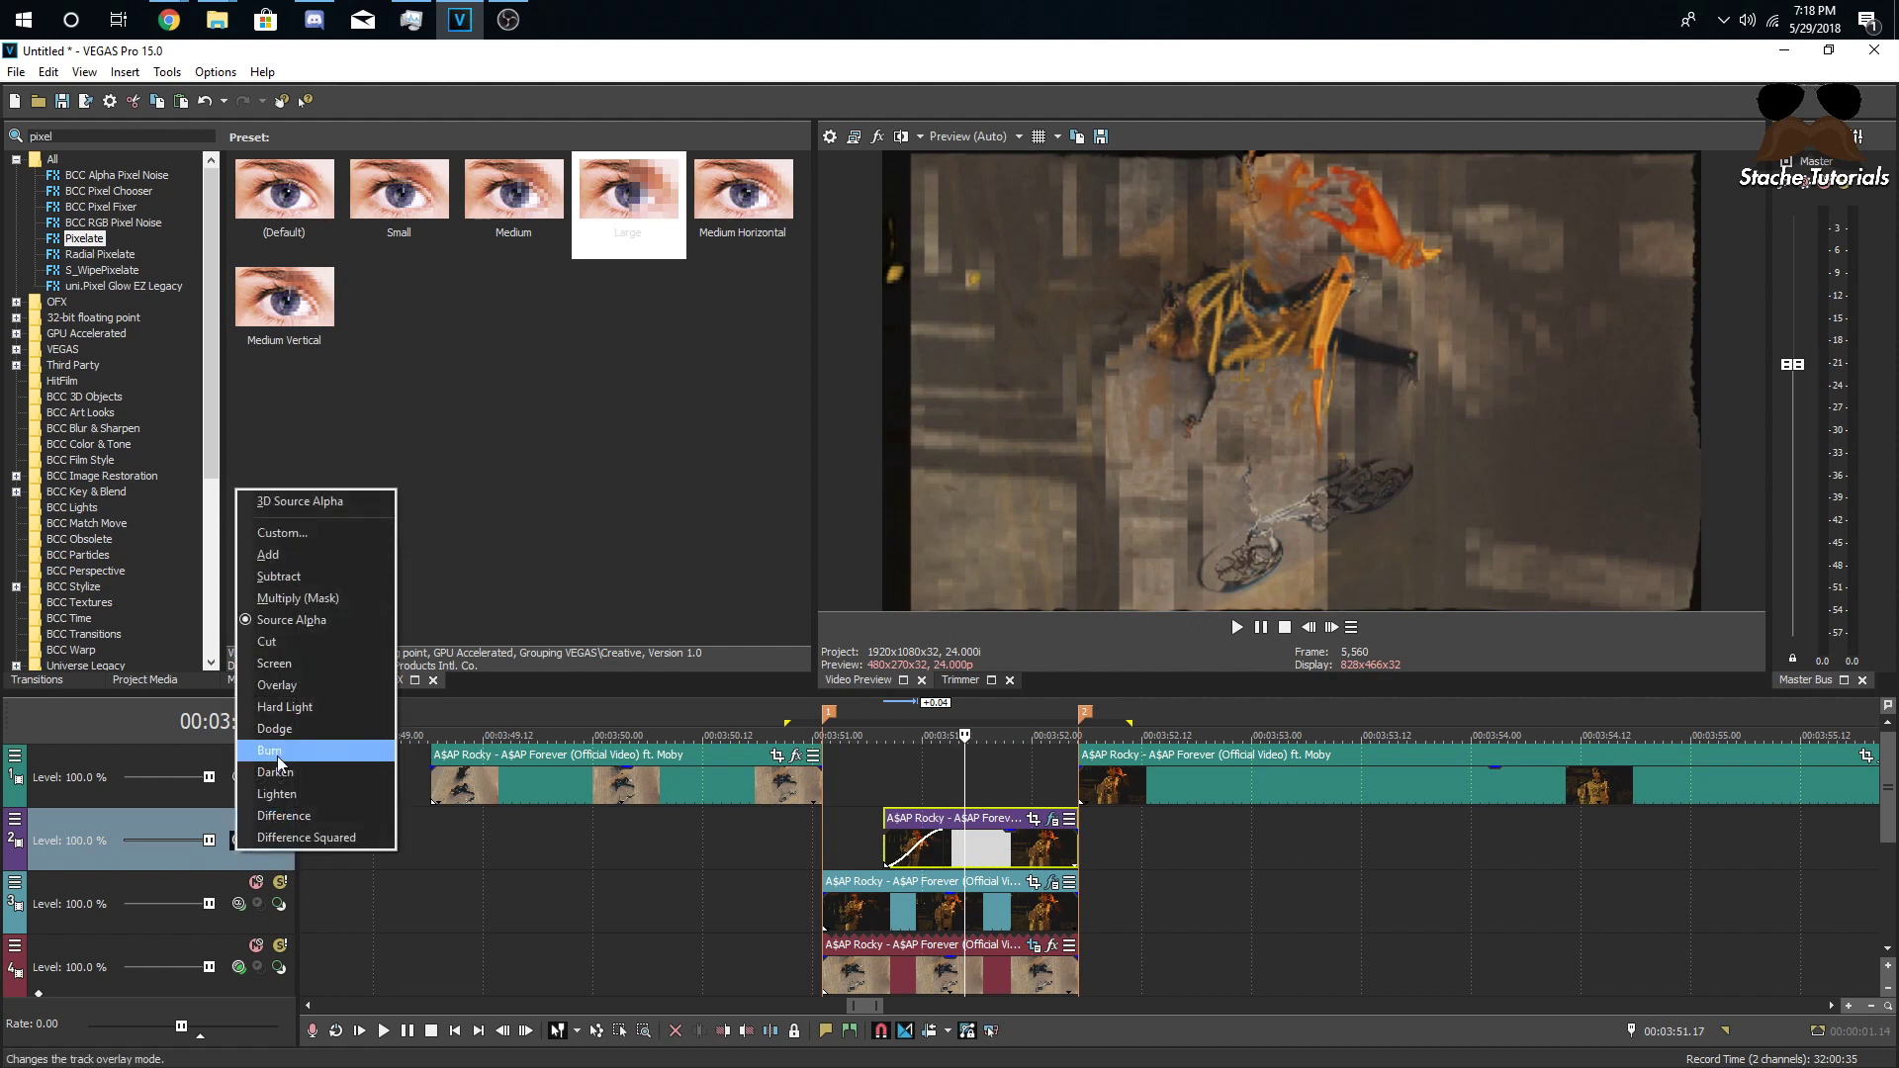
pyautogui.click(277, 794)
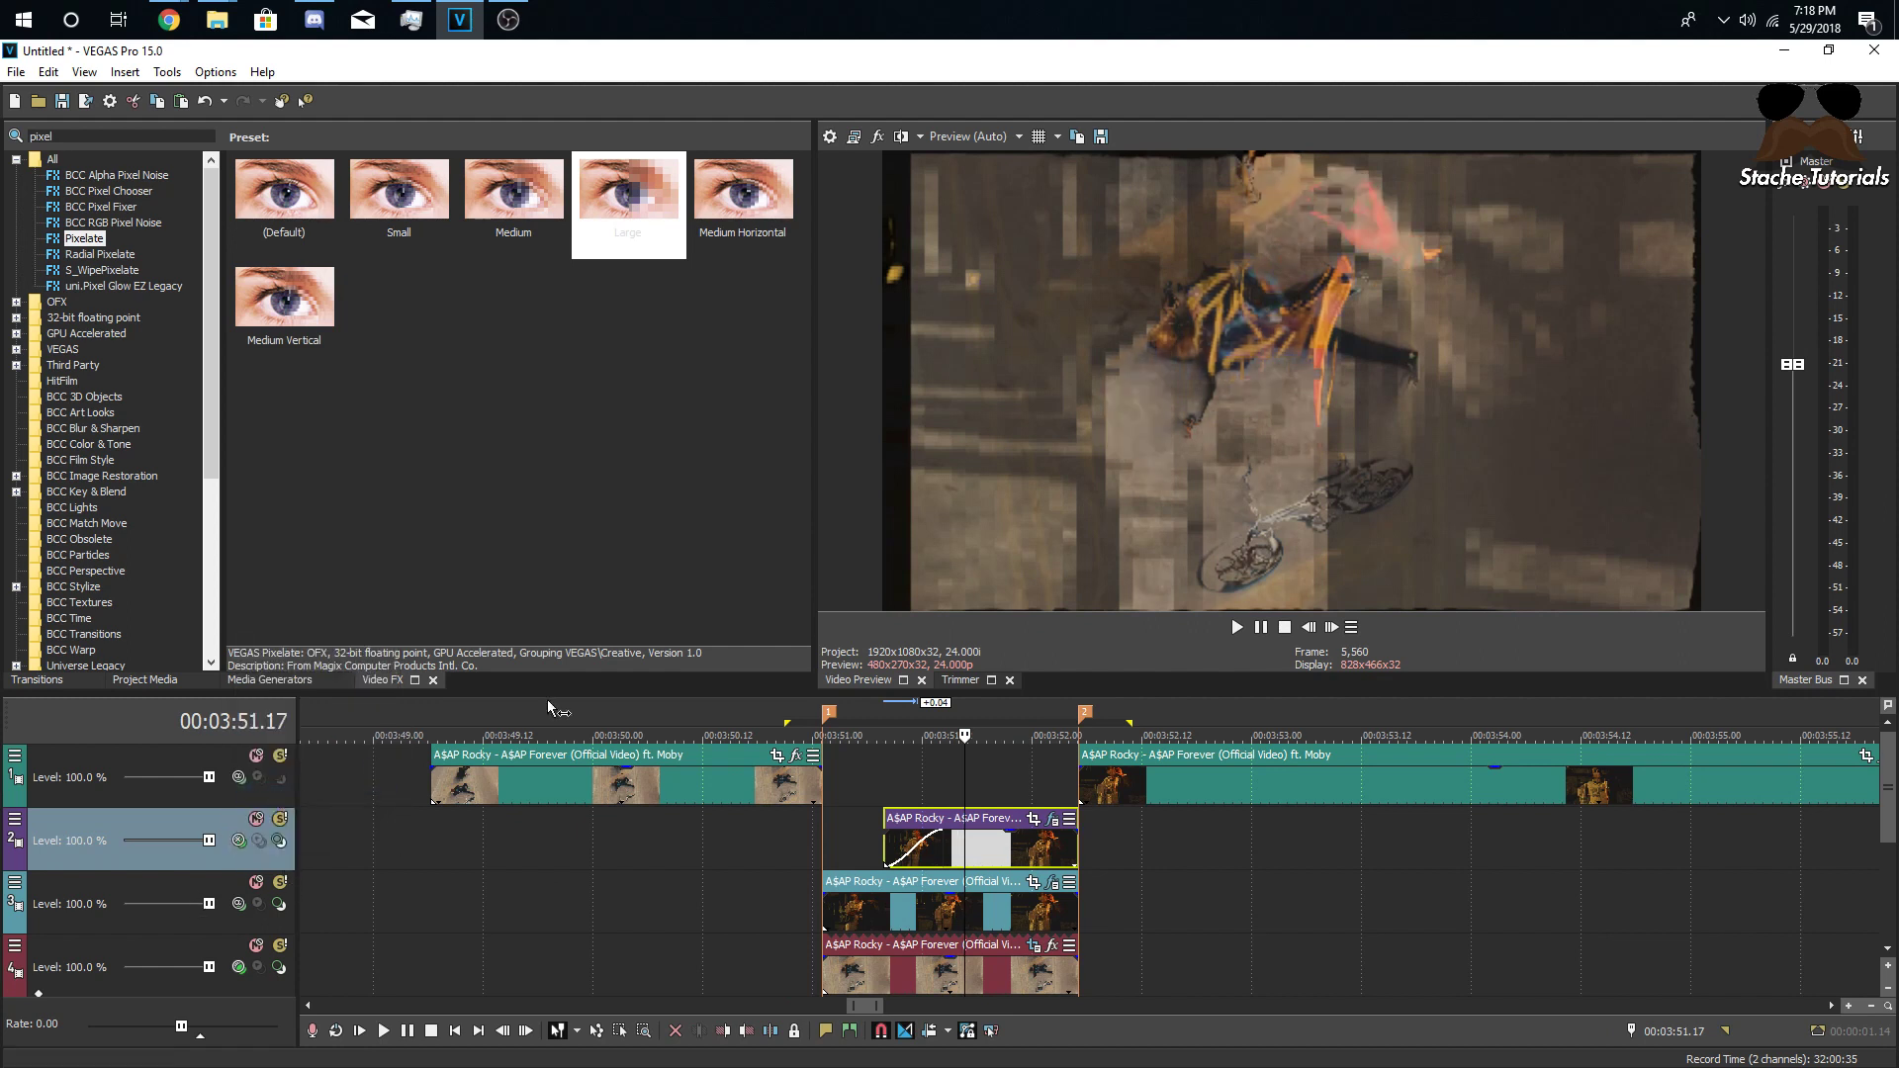
pyautogui.press('space')
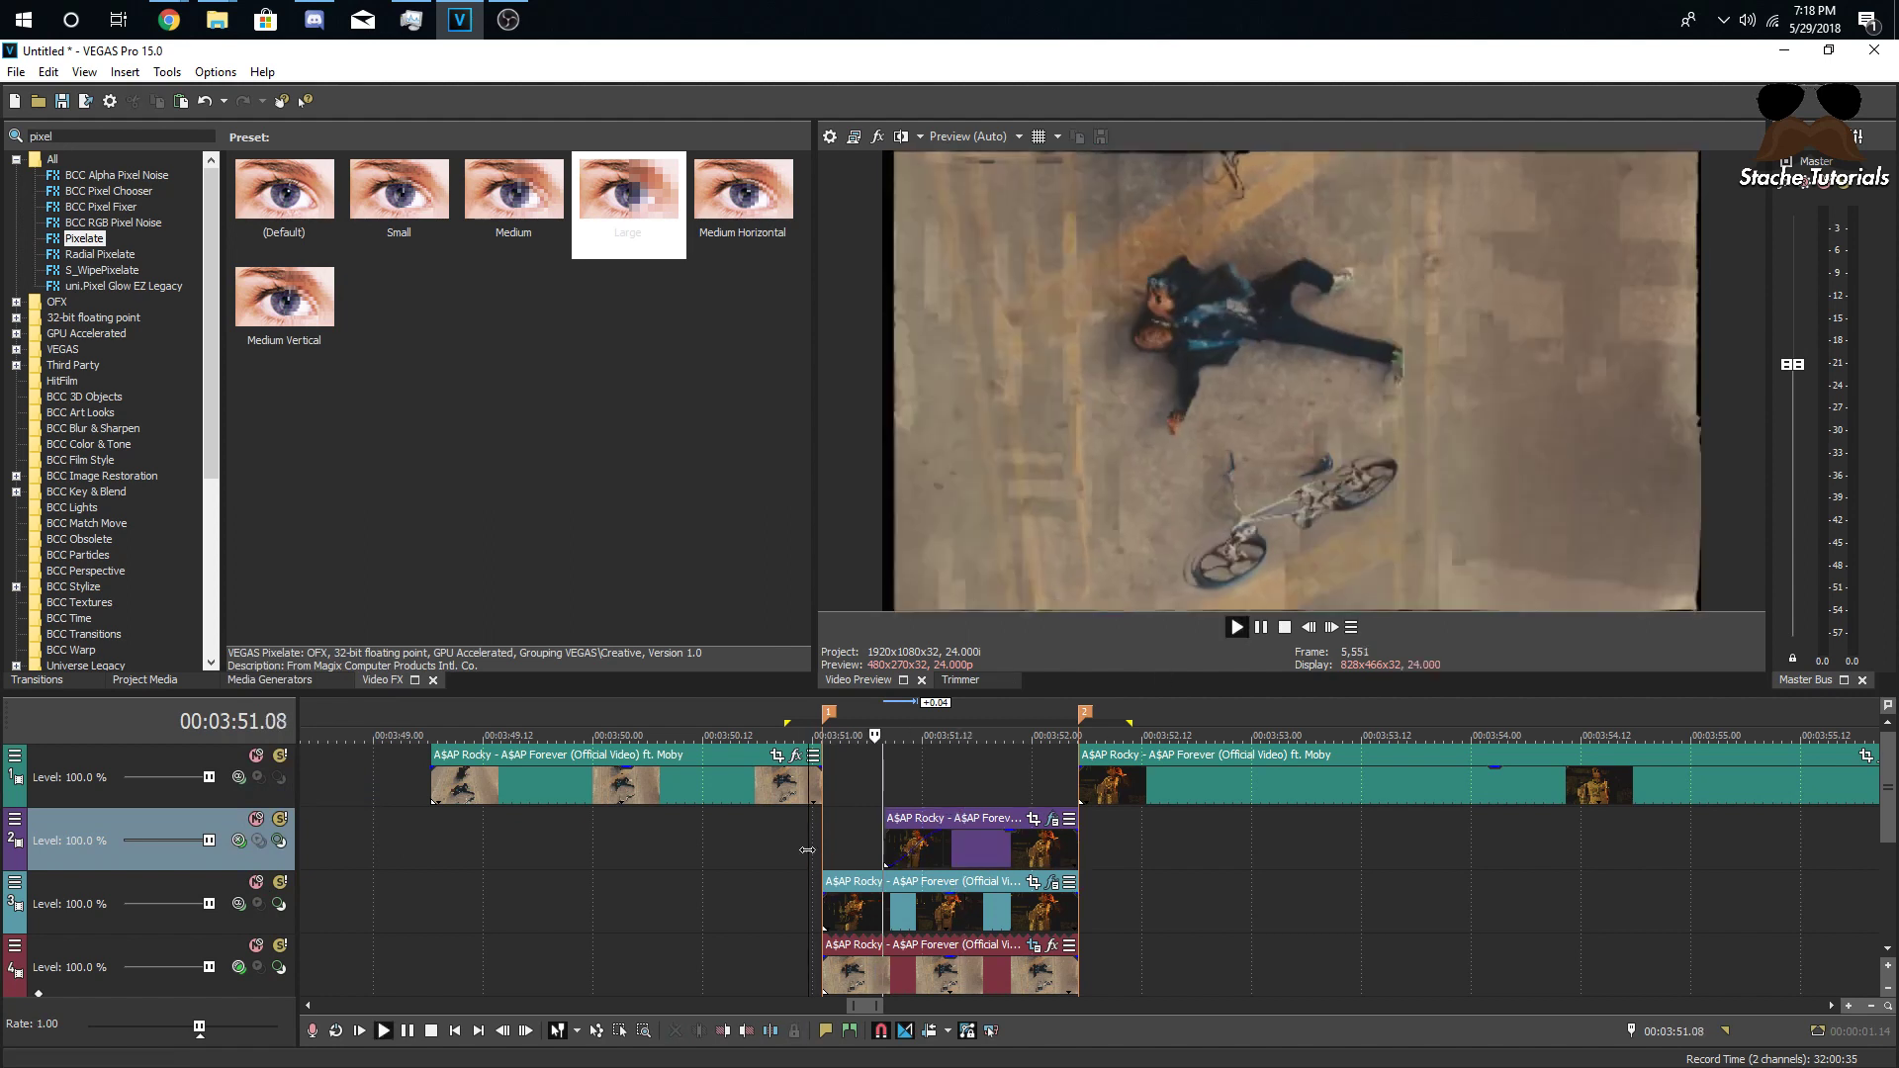
pyautogui.click(1009, 850)
pyautogui.press('space')
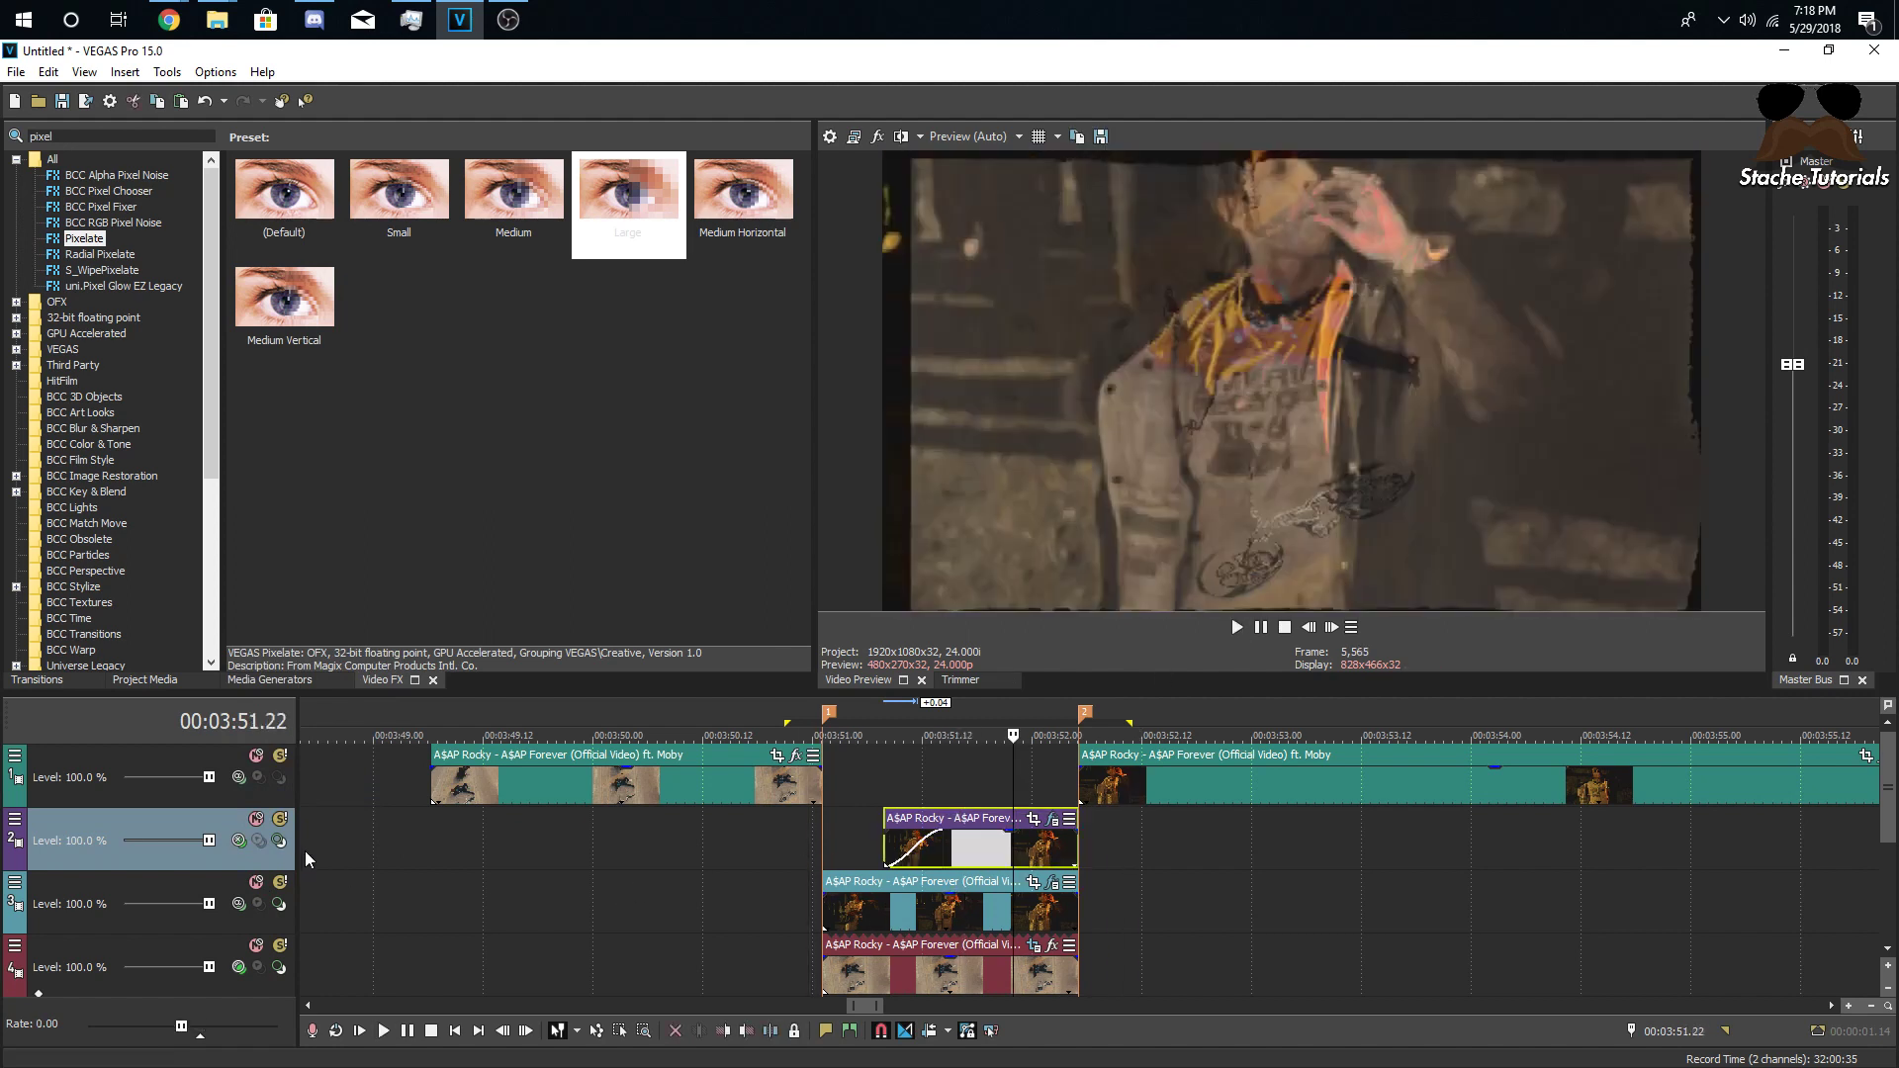
# - Try a darkening compositing mode on track 2, play the transition, and restore the track to Source Alpha
pyautogui.click(241, 845)
pyautogui.click(299, 758)
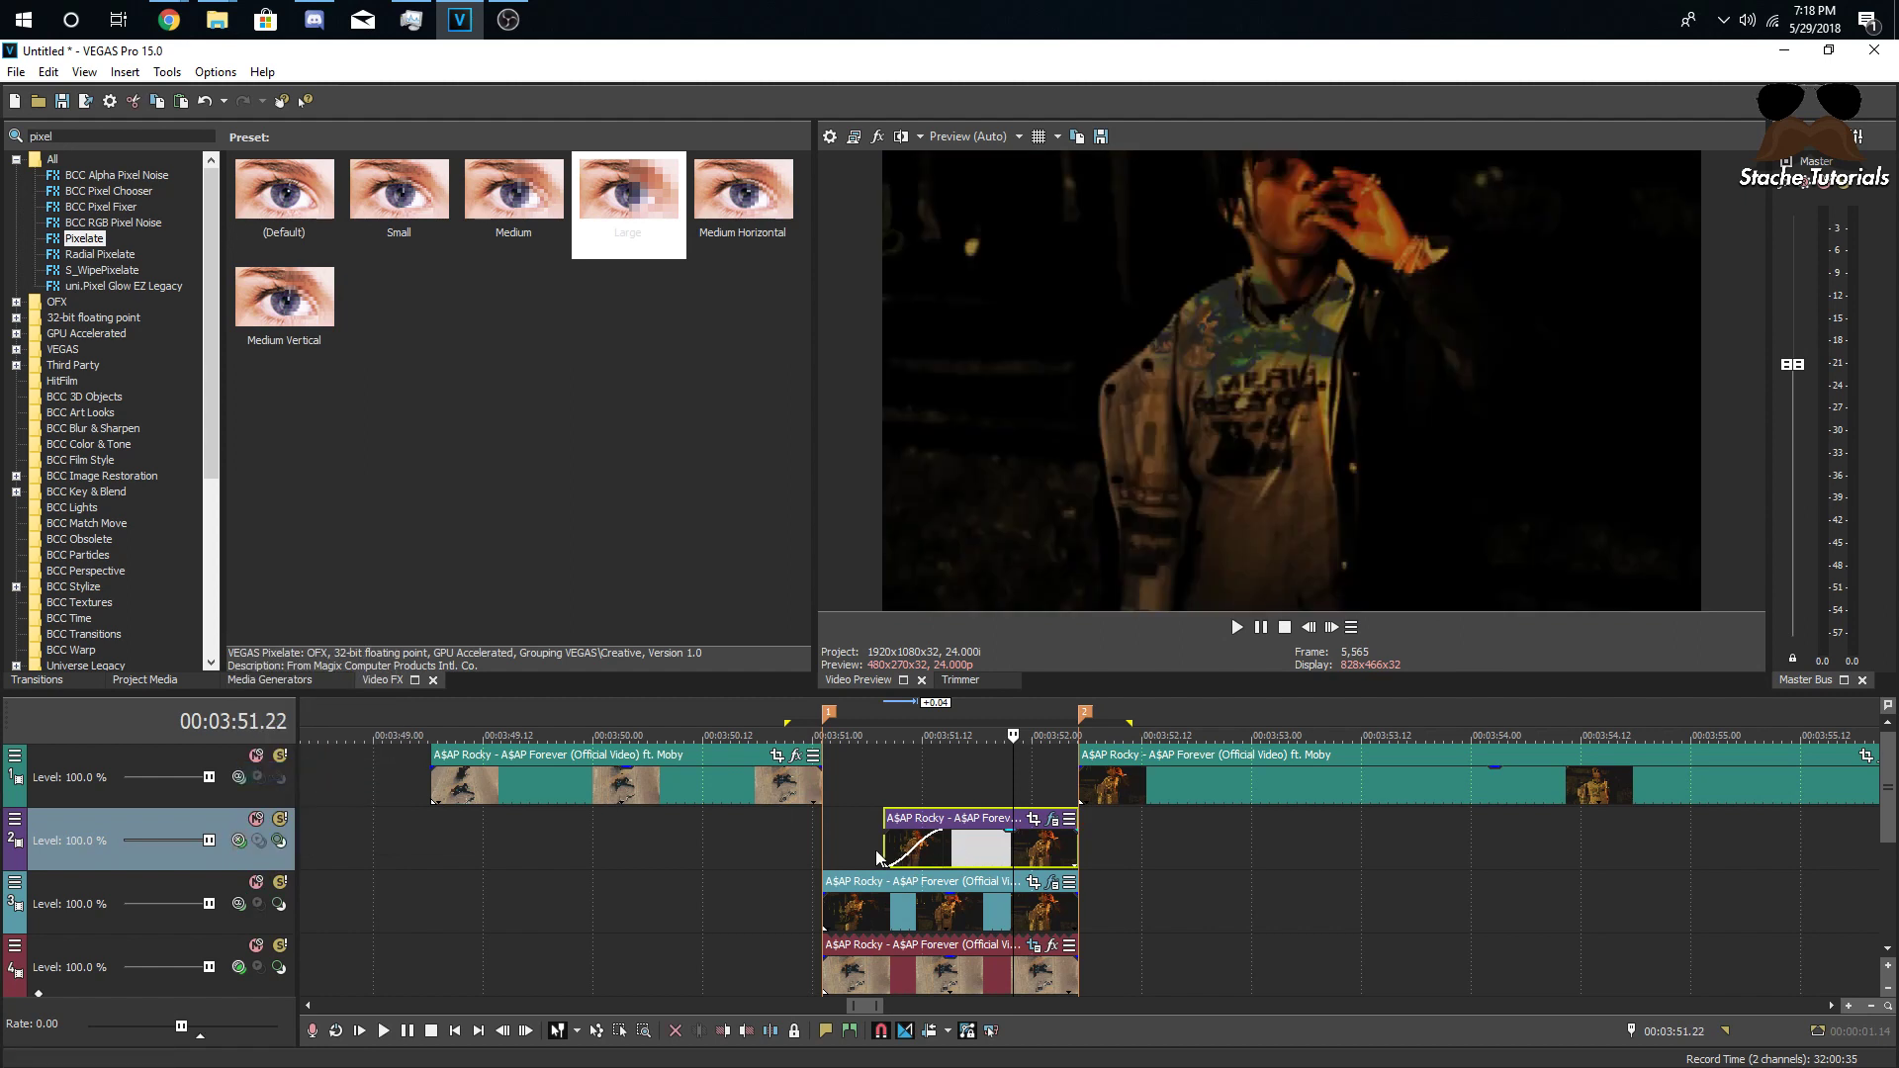
pyautogui.click(813, 848)
pyautogui.press('space')
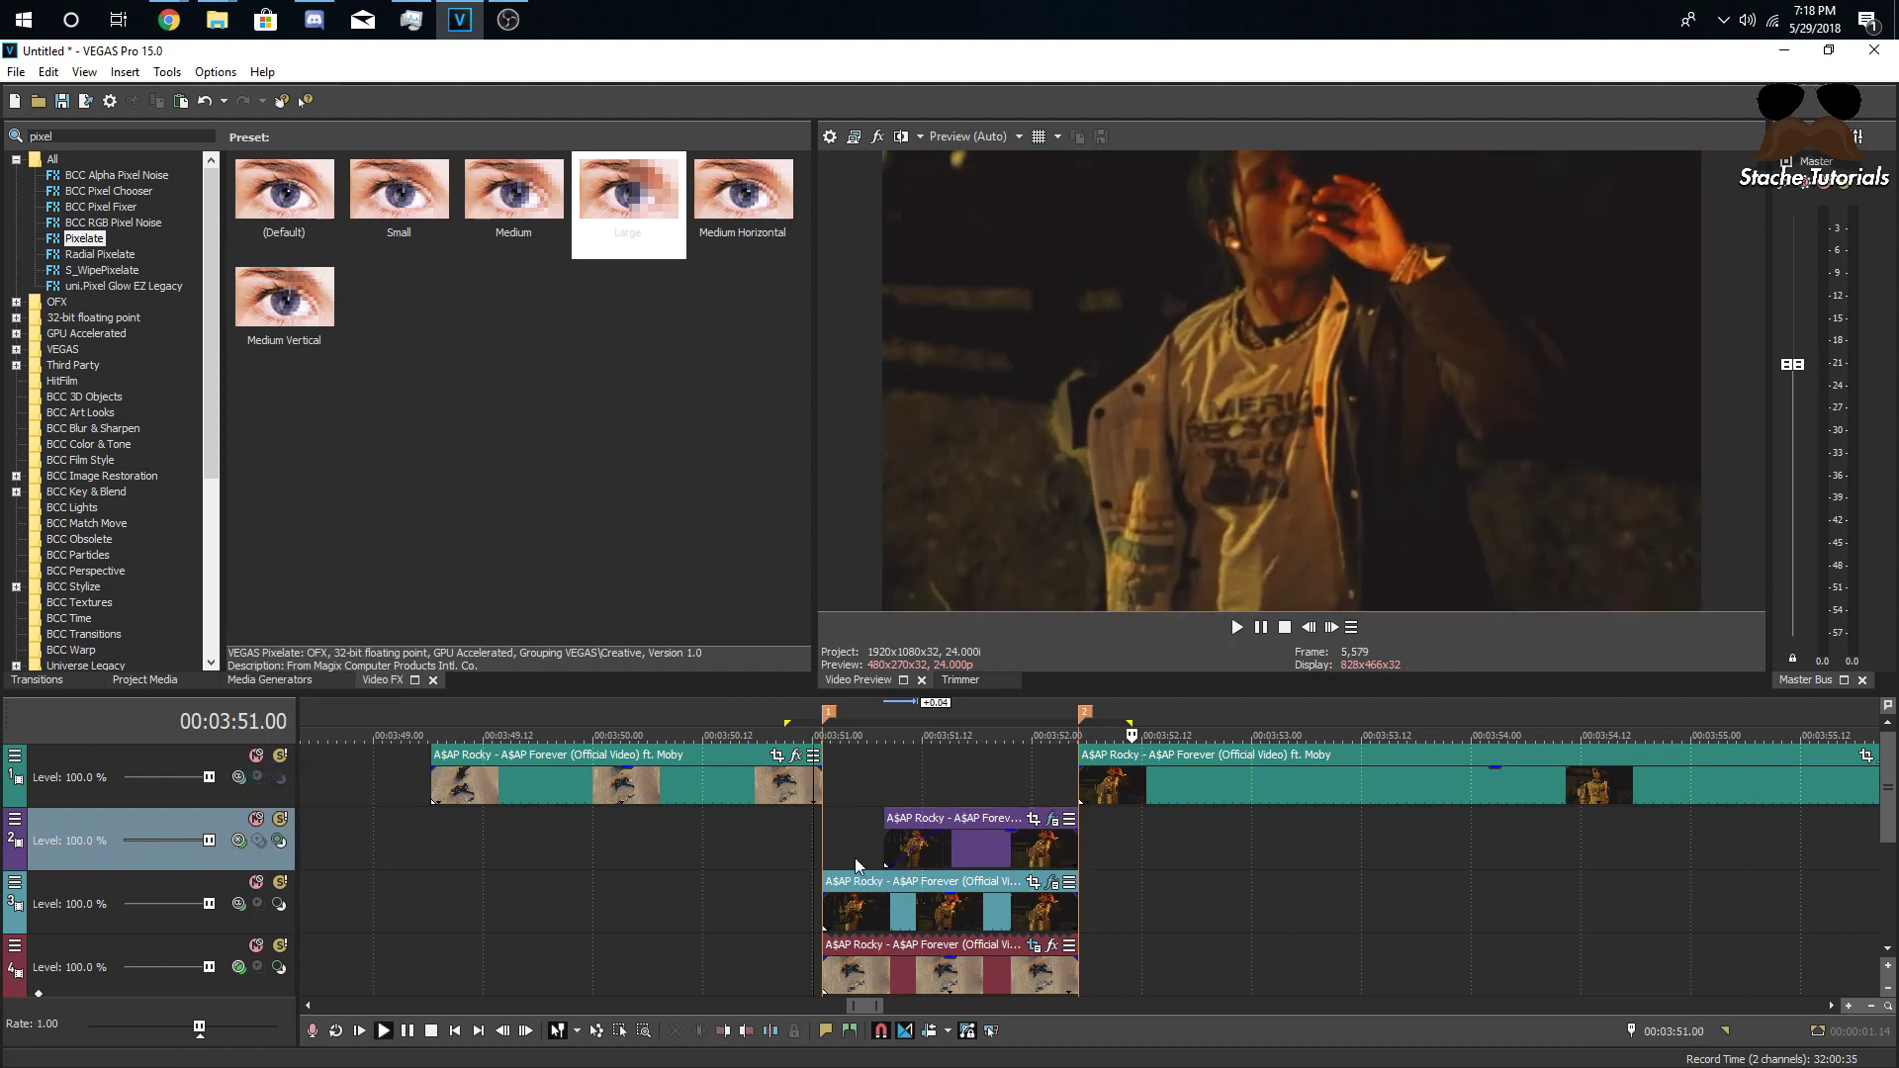
pyautogui.click(942, 851)
pyautogui.press('space')
pyautogui.click(244, 846)
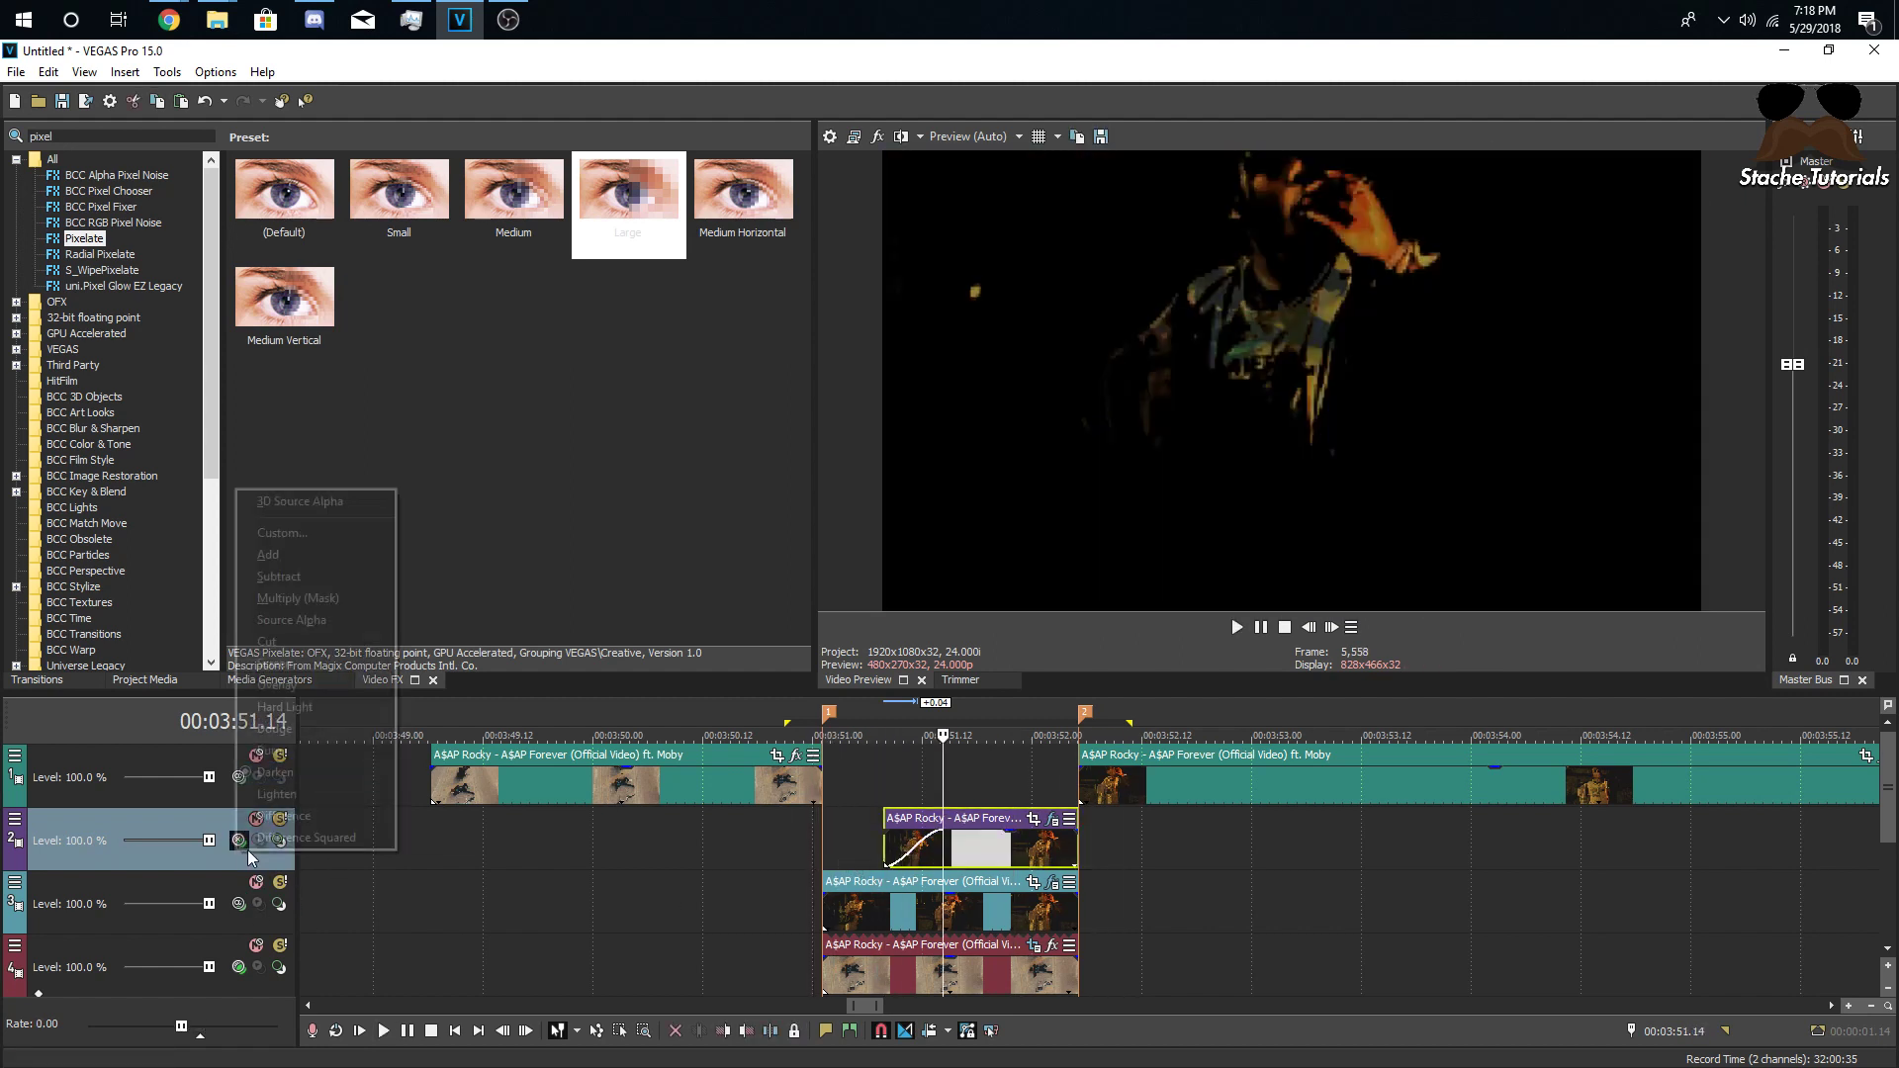
pyautogui.click(291, 620)
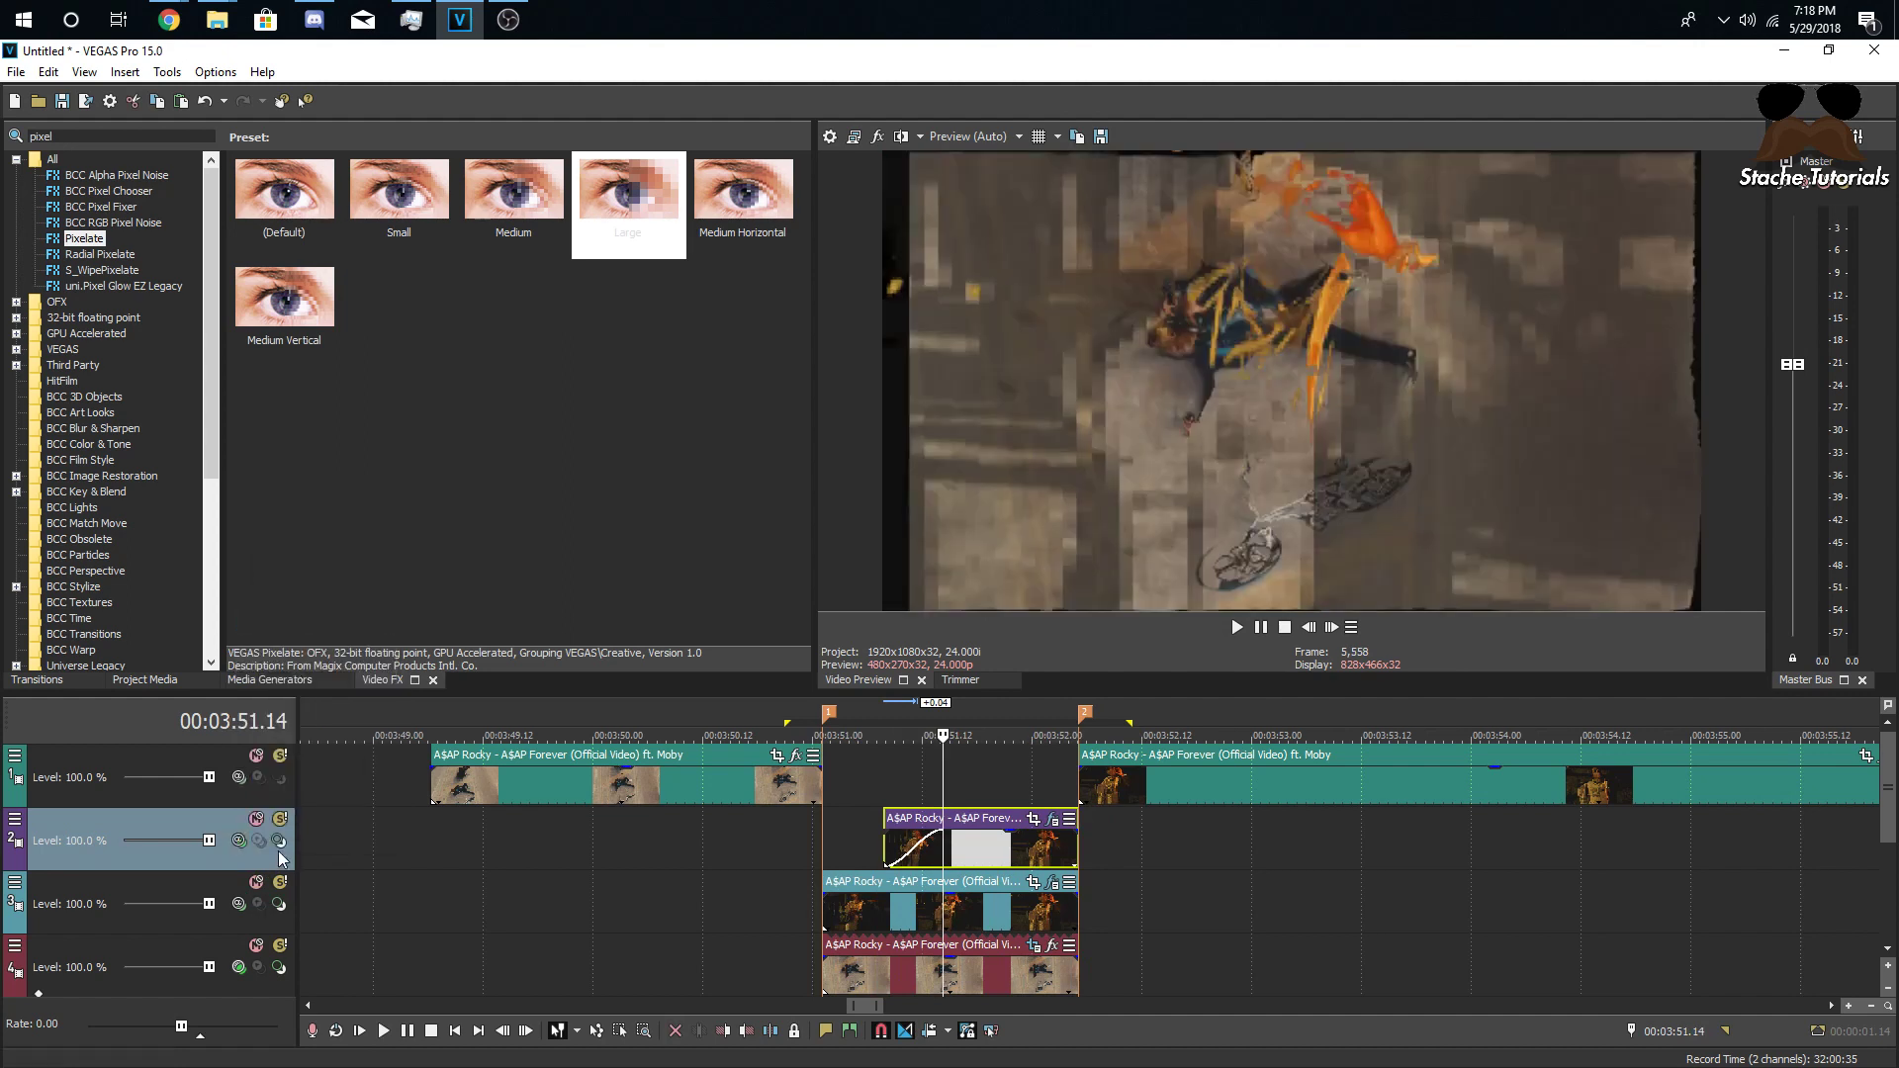
# - Make track 3 a compositing child of track 2, set the parent composite mode to Darken and play the transition
pyautogui.click(280, 904)
pyautogui.click(65, 819)
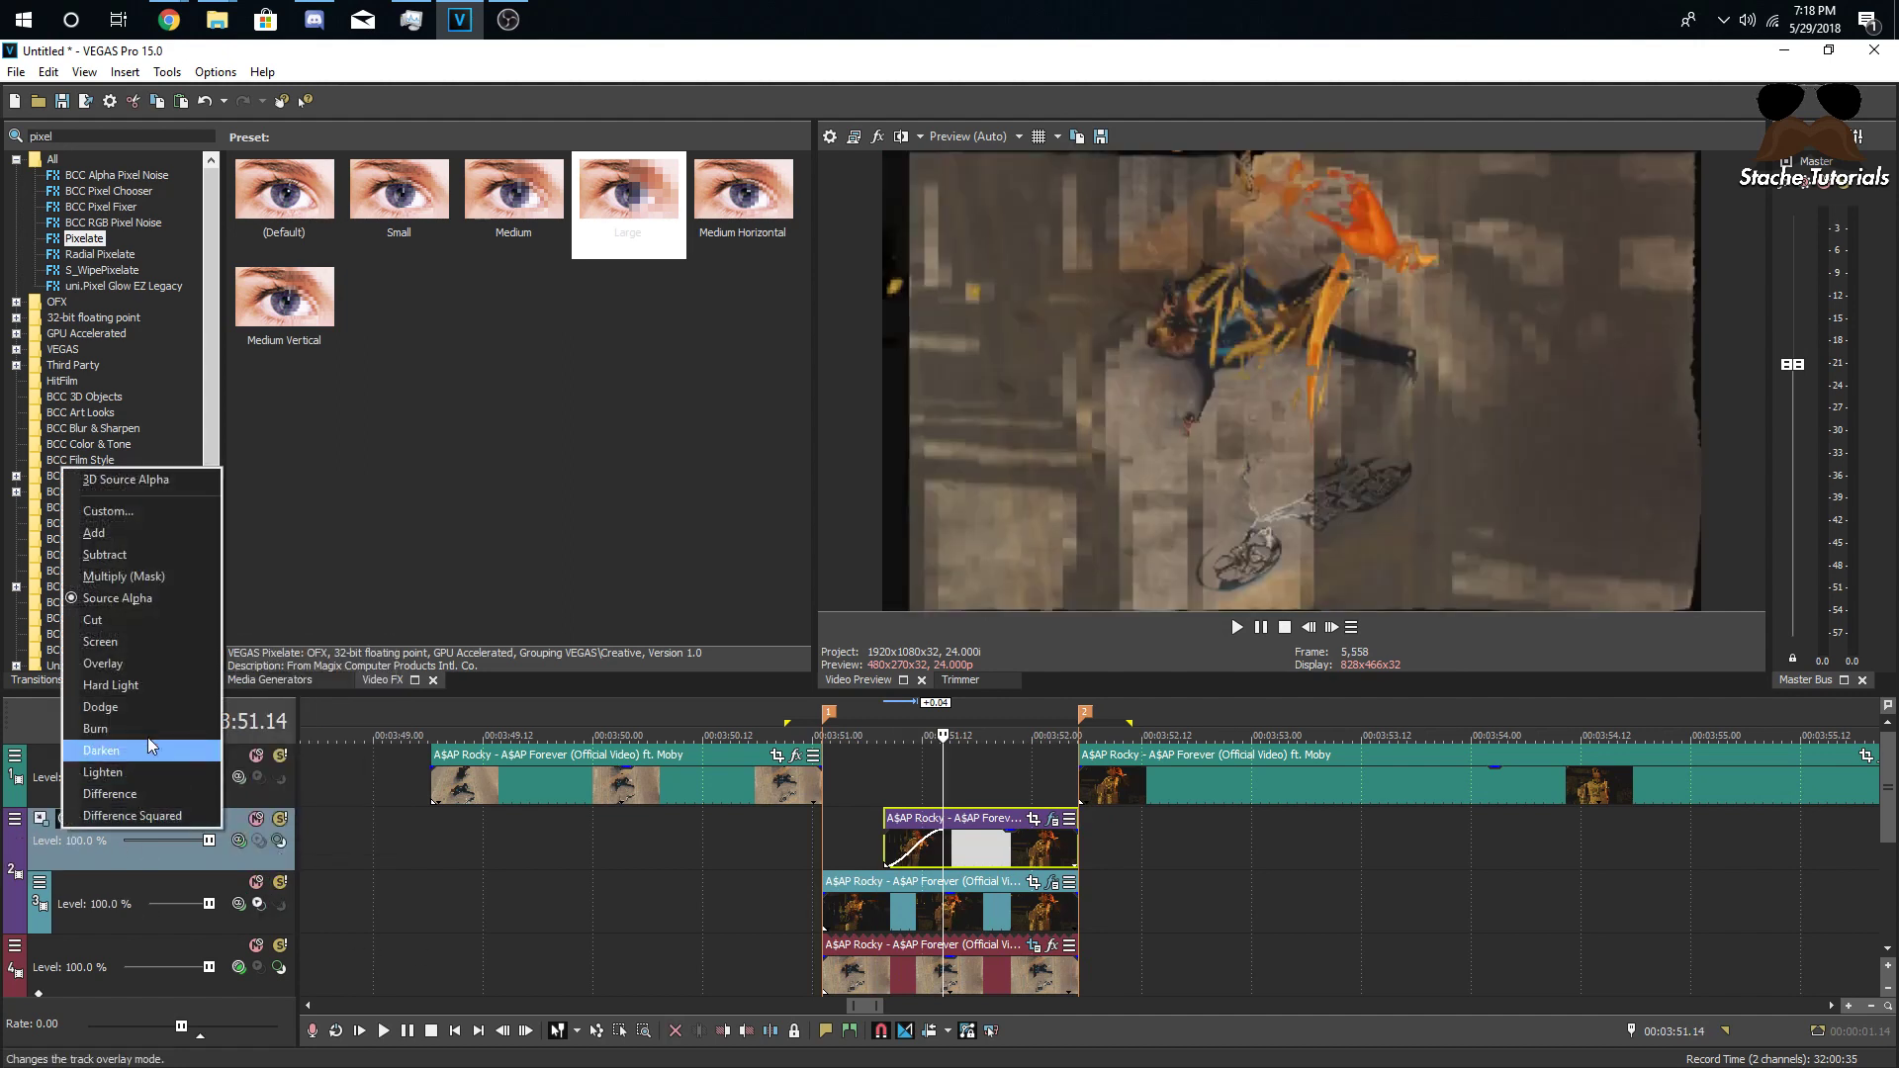
pyautogui.click(117, 749)
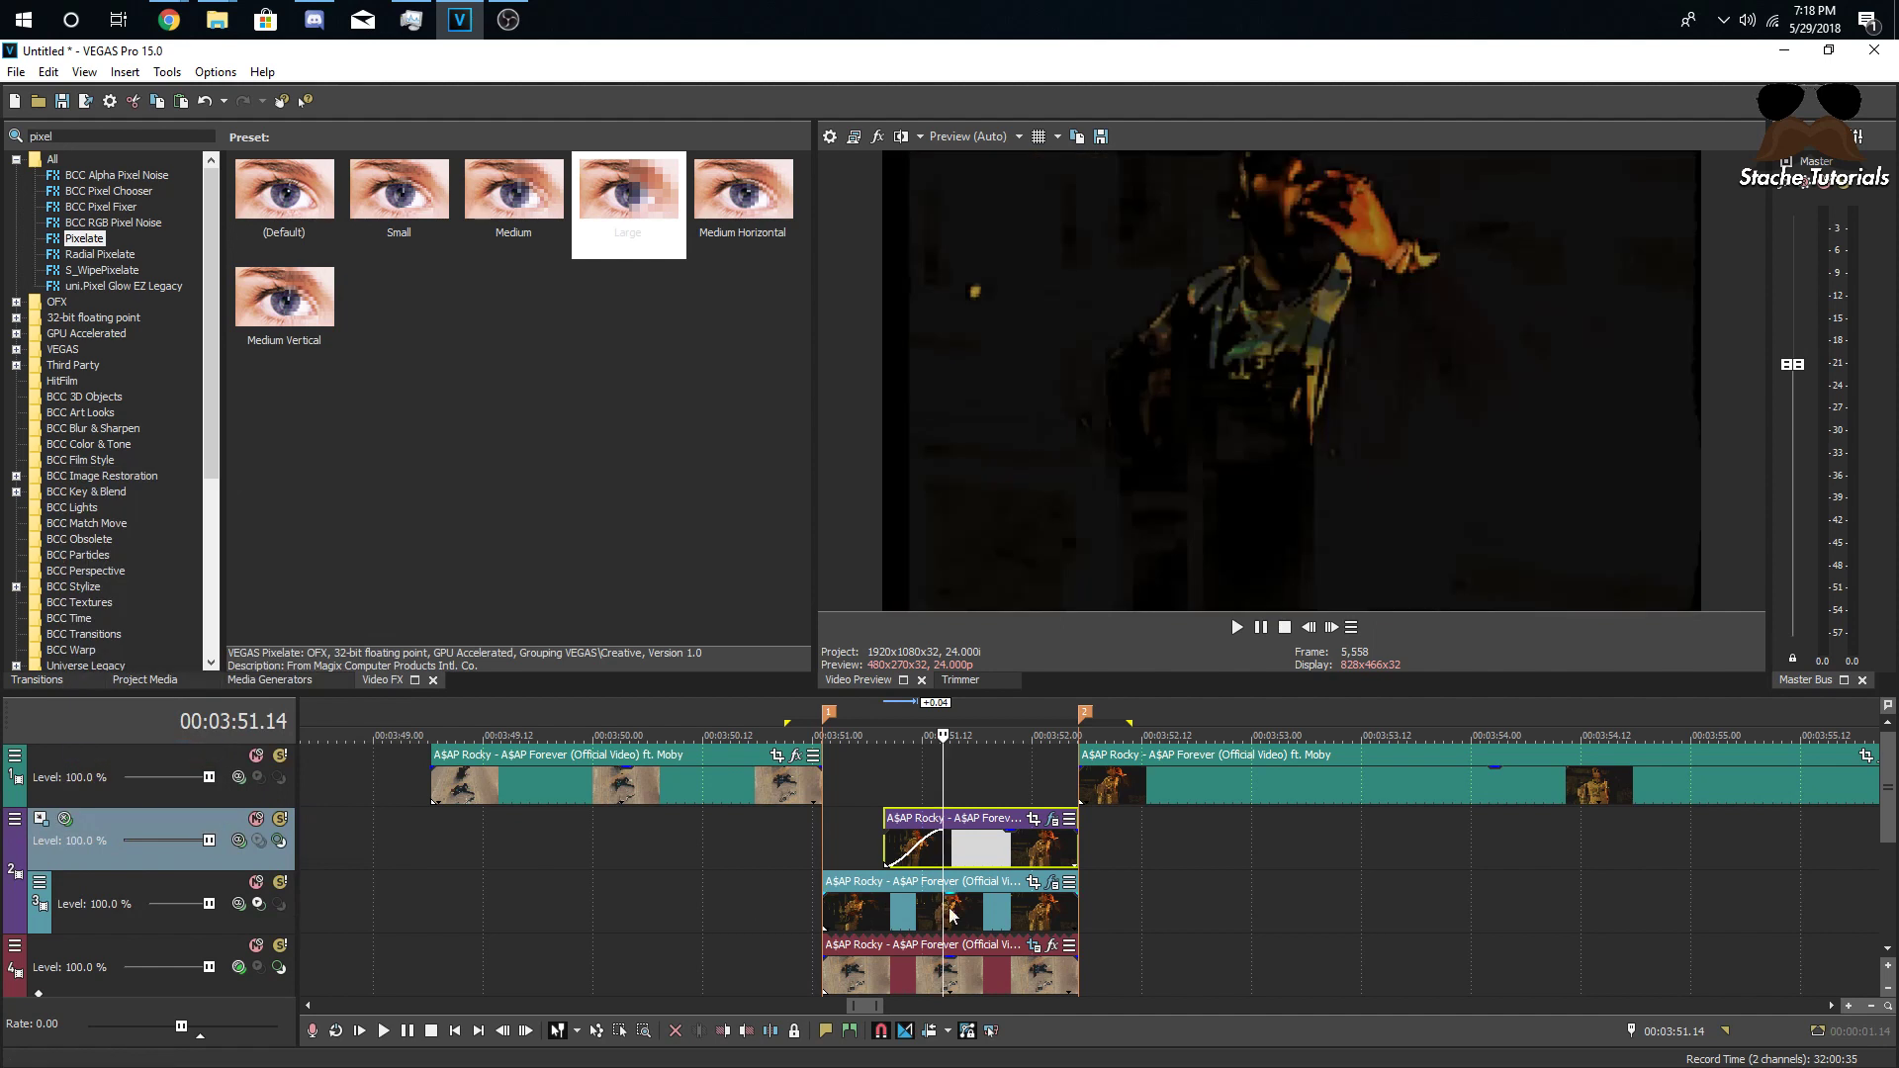
pyautogui.click(845, 849)
pyautogui.press('space')
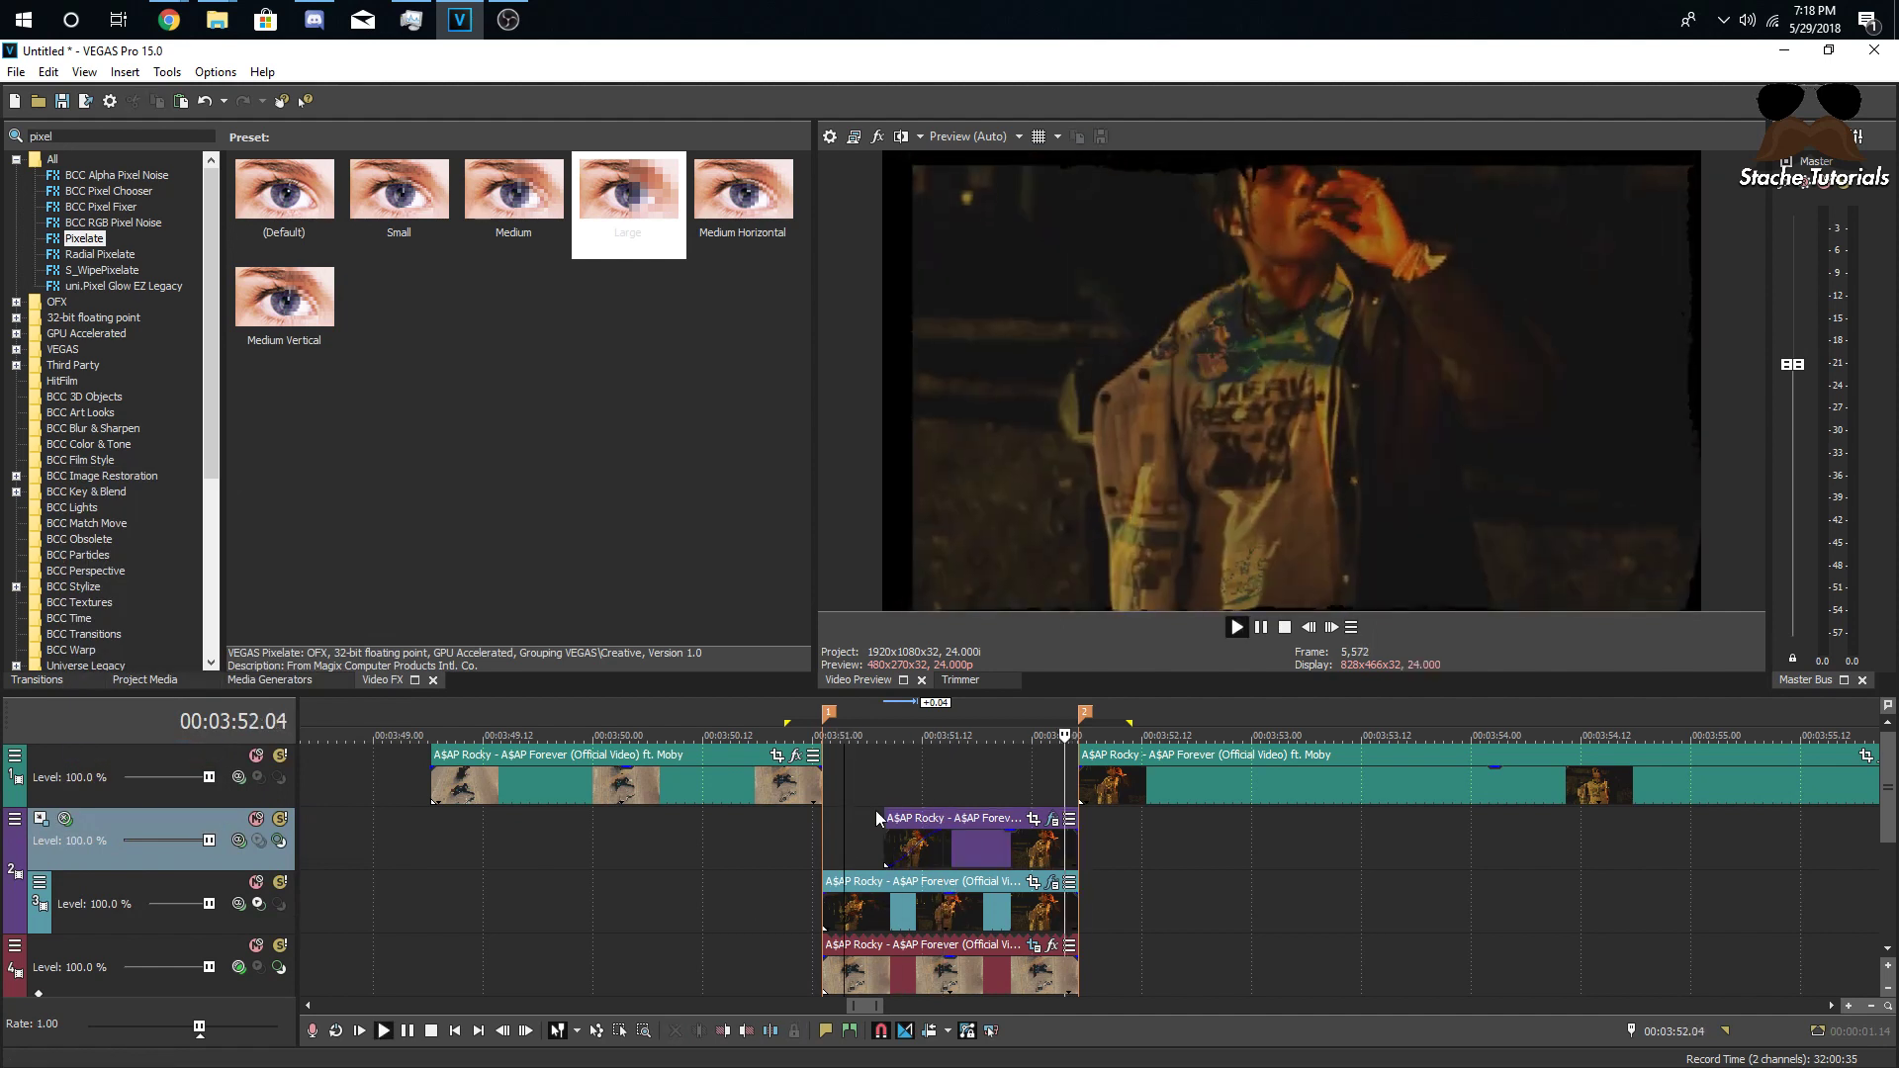
pyautogui.press('space')
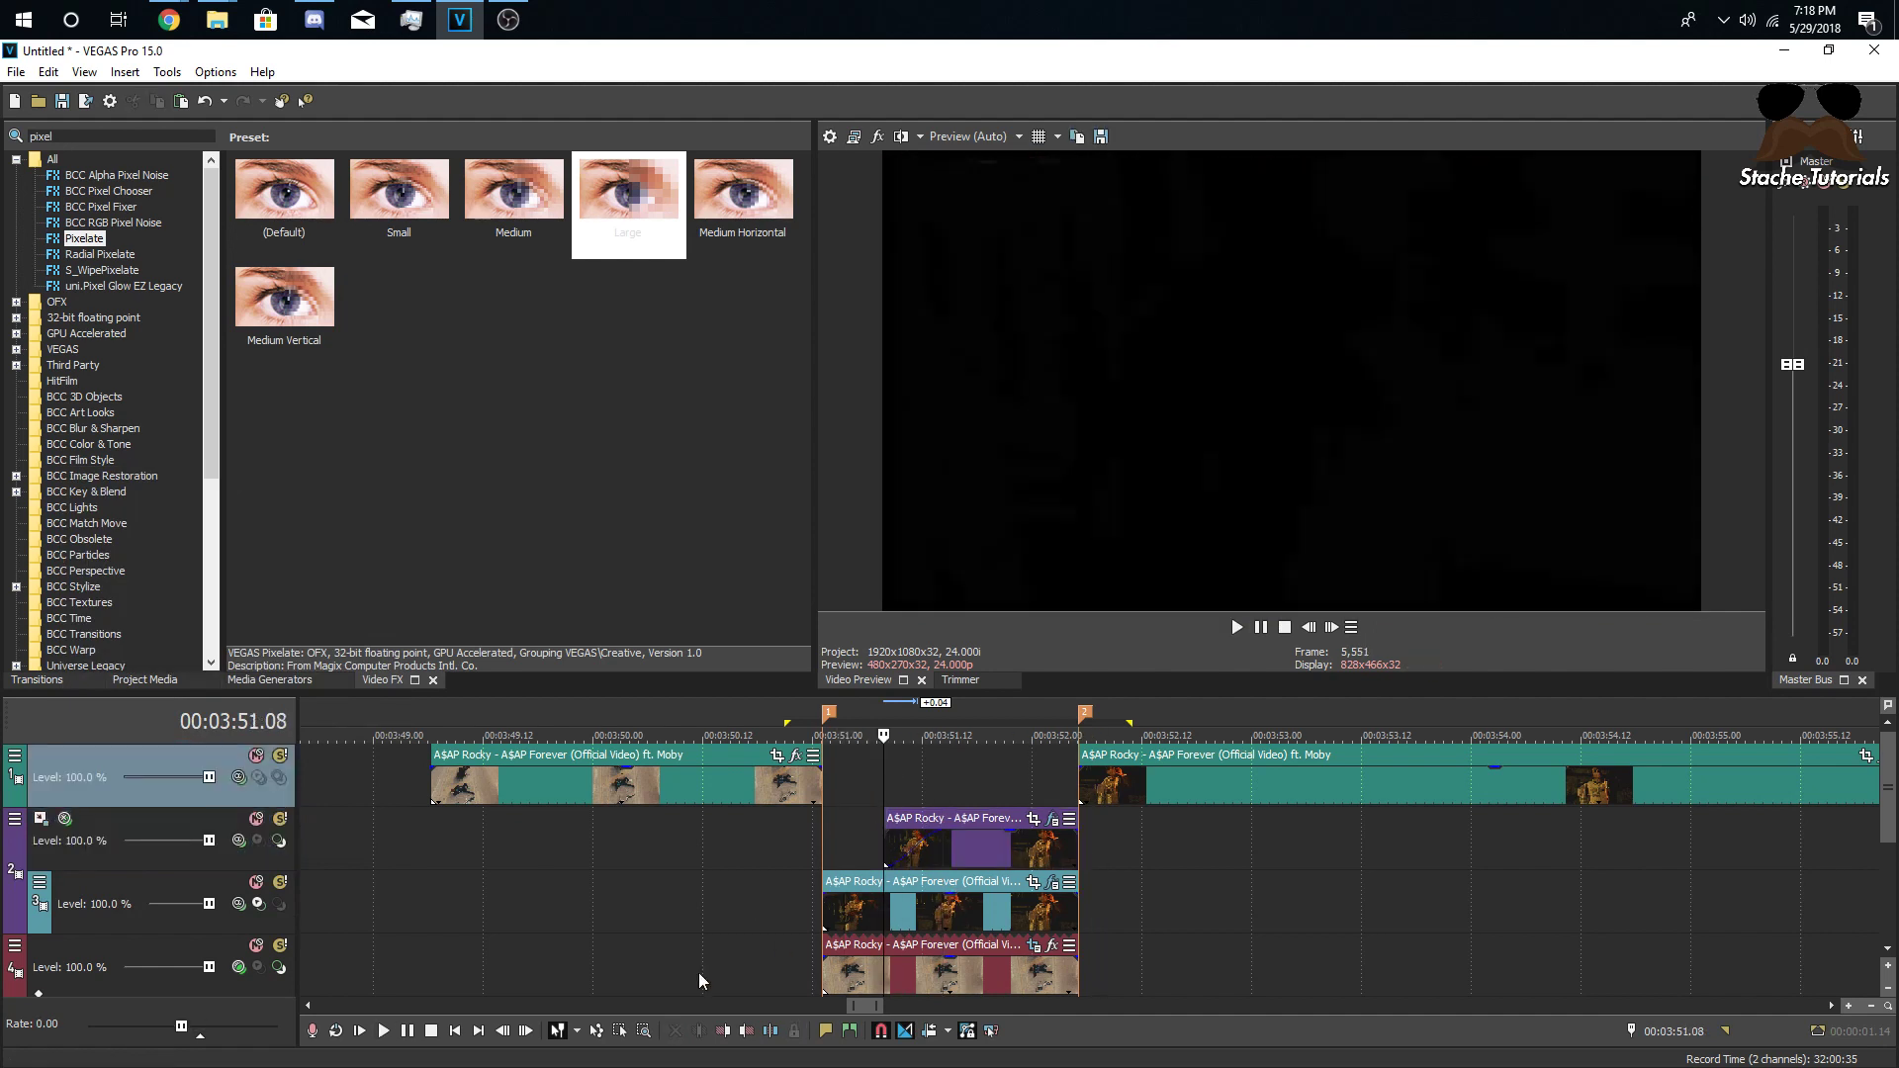
# - Set track 2's parent composite mode to Lighten and play the transition repeatedly from before marker 1
pyautogui.click(63, 822)
pyautogui.click(109, 771)
pyautogui.press('space')
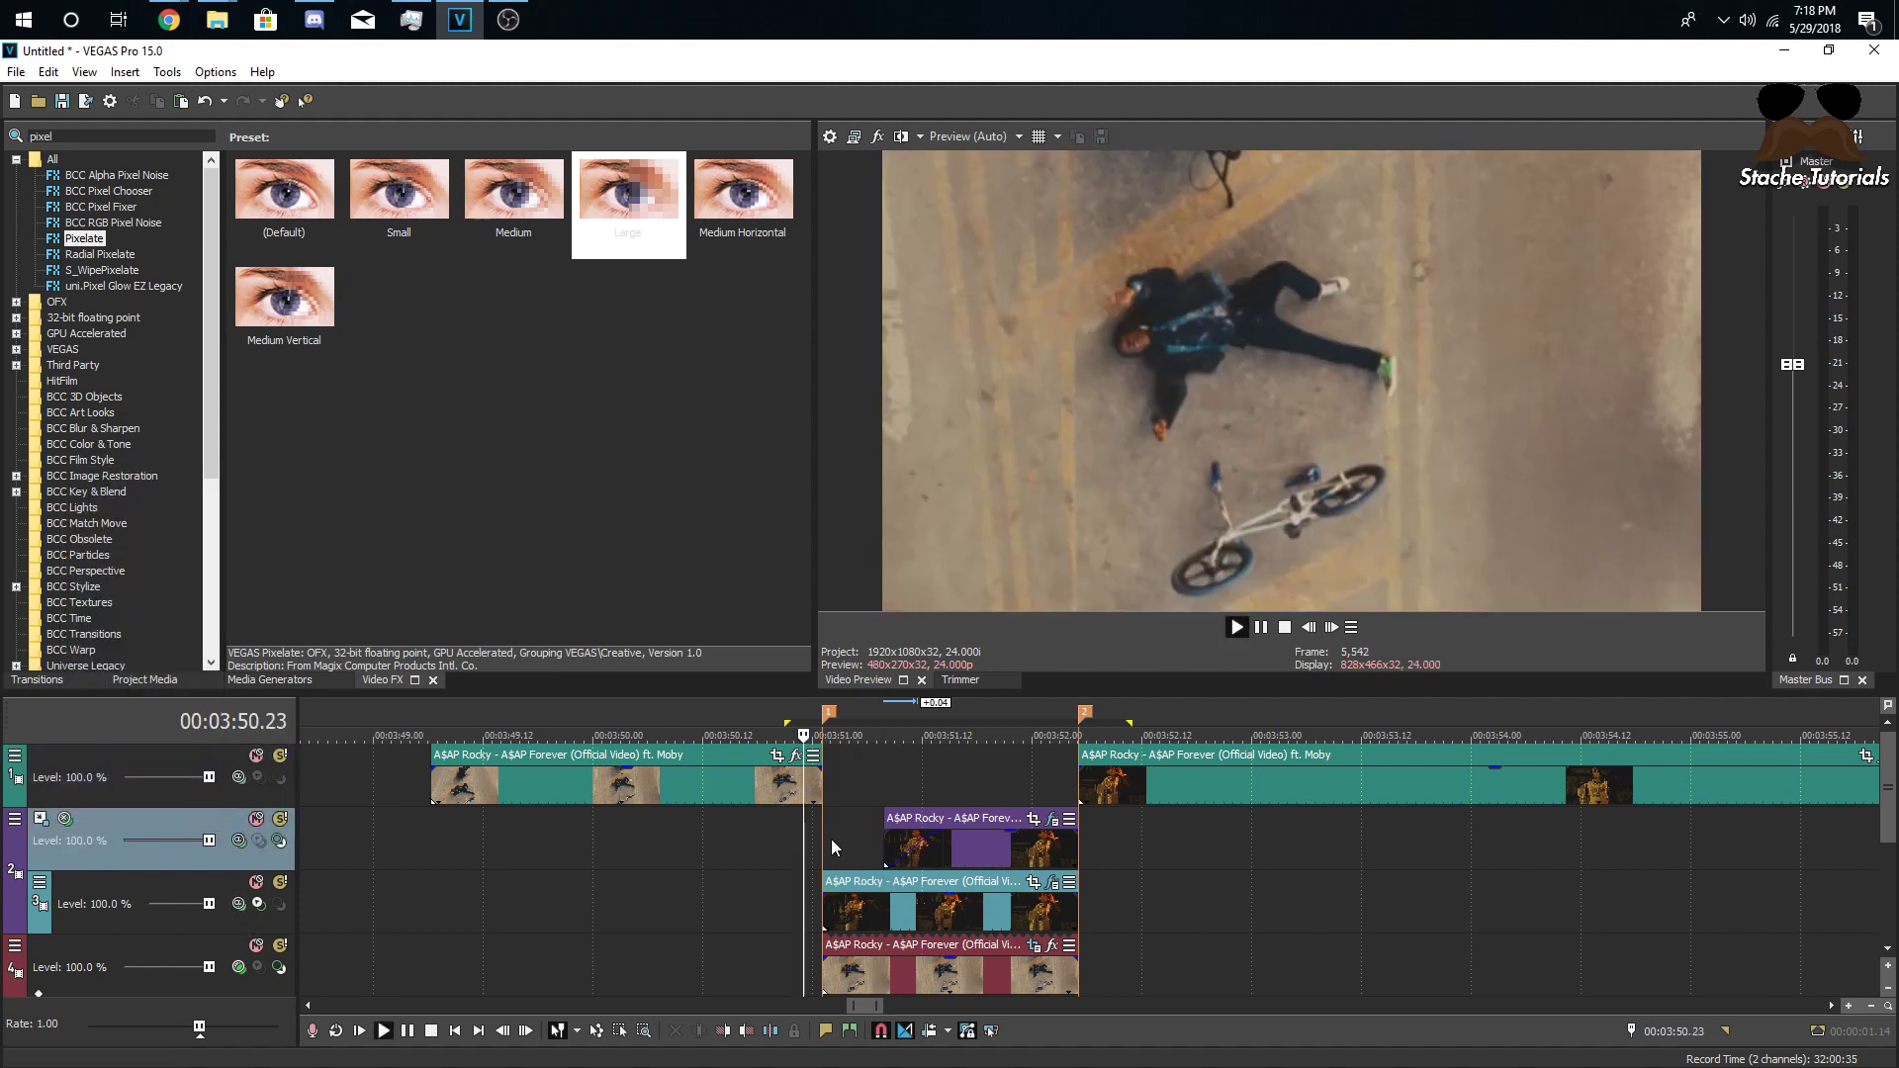
pyautogui.press('space')
pyautogui.press('space')
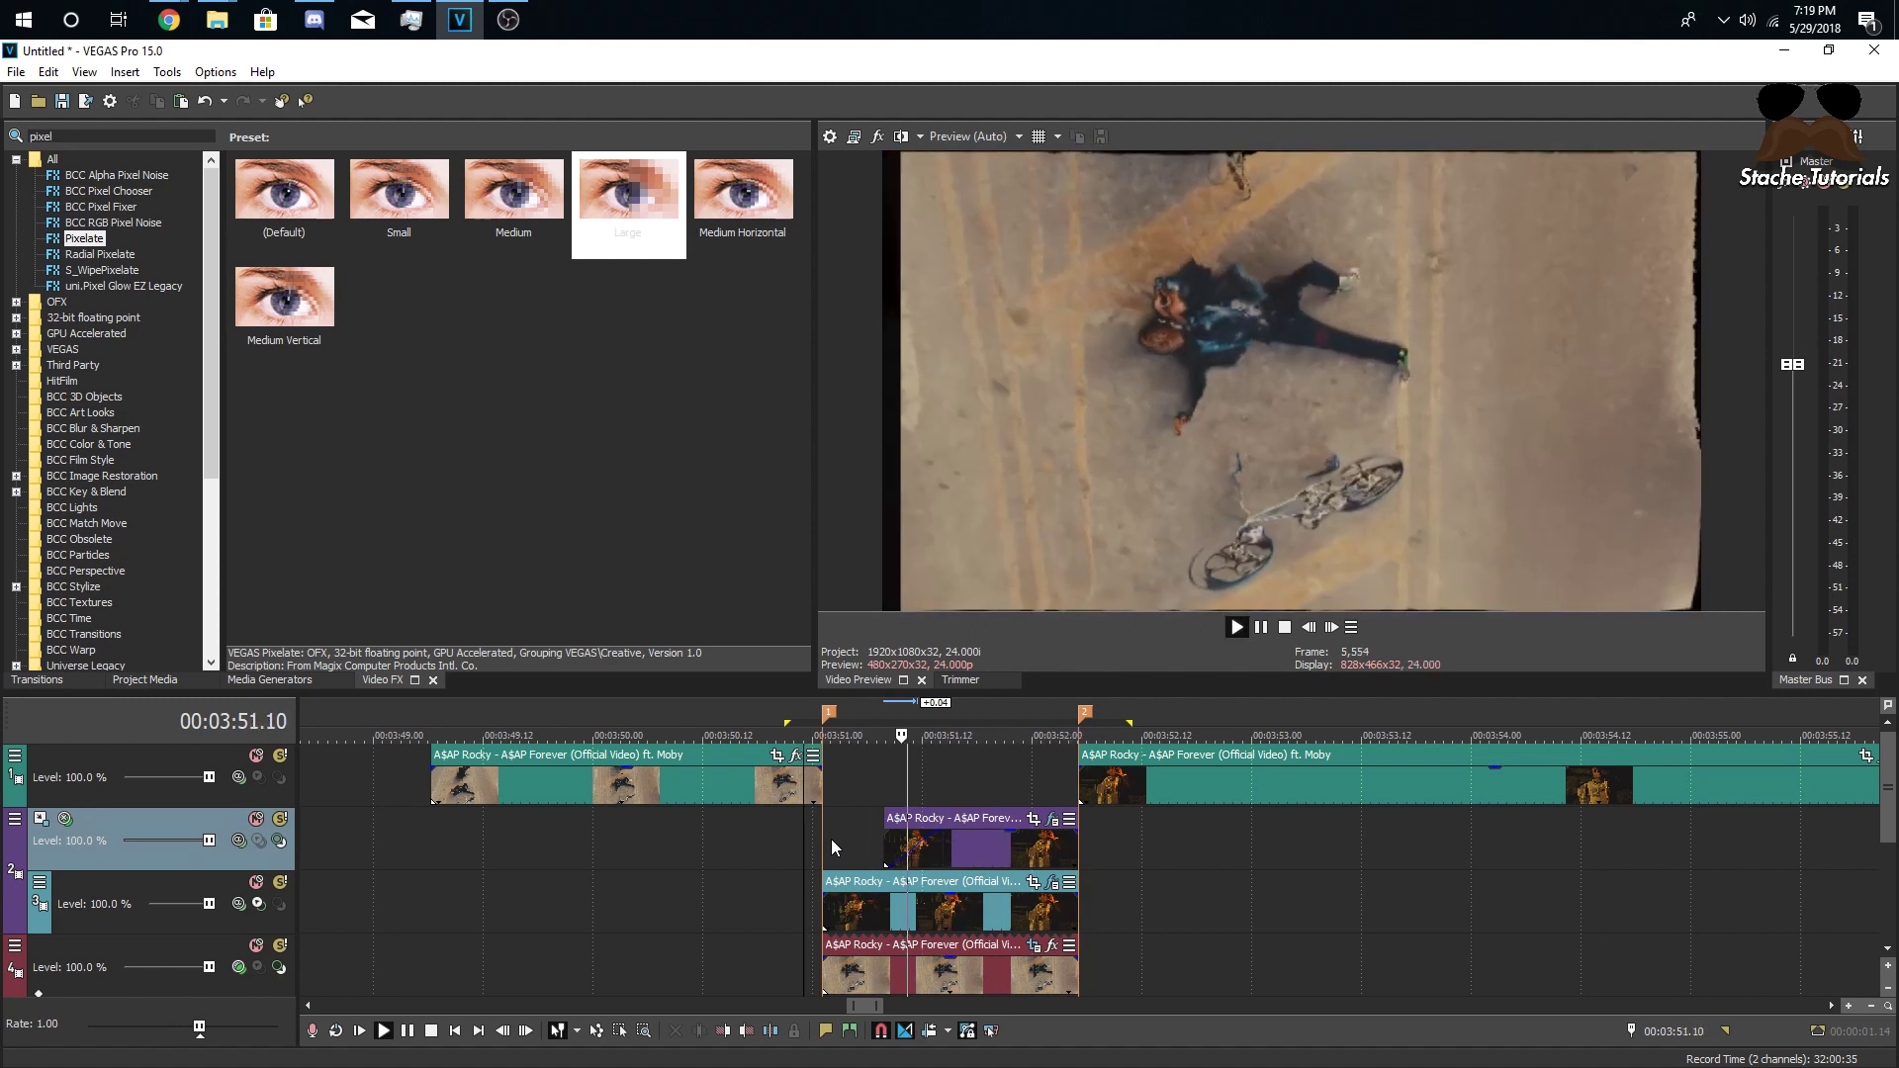
pyautogui.press('space')
pyautogui.press('space')
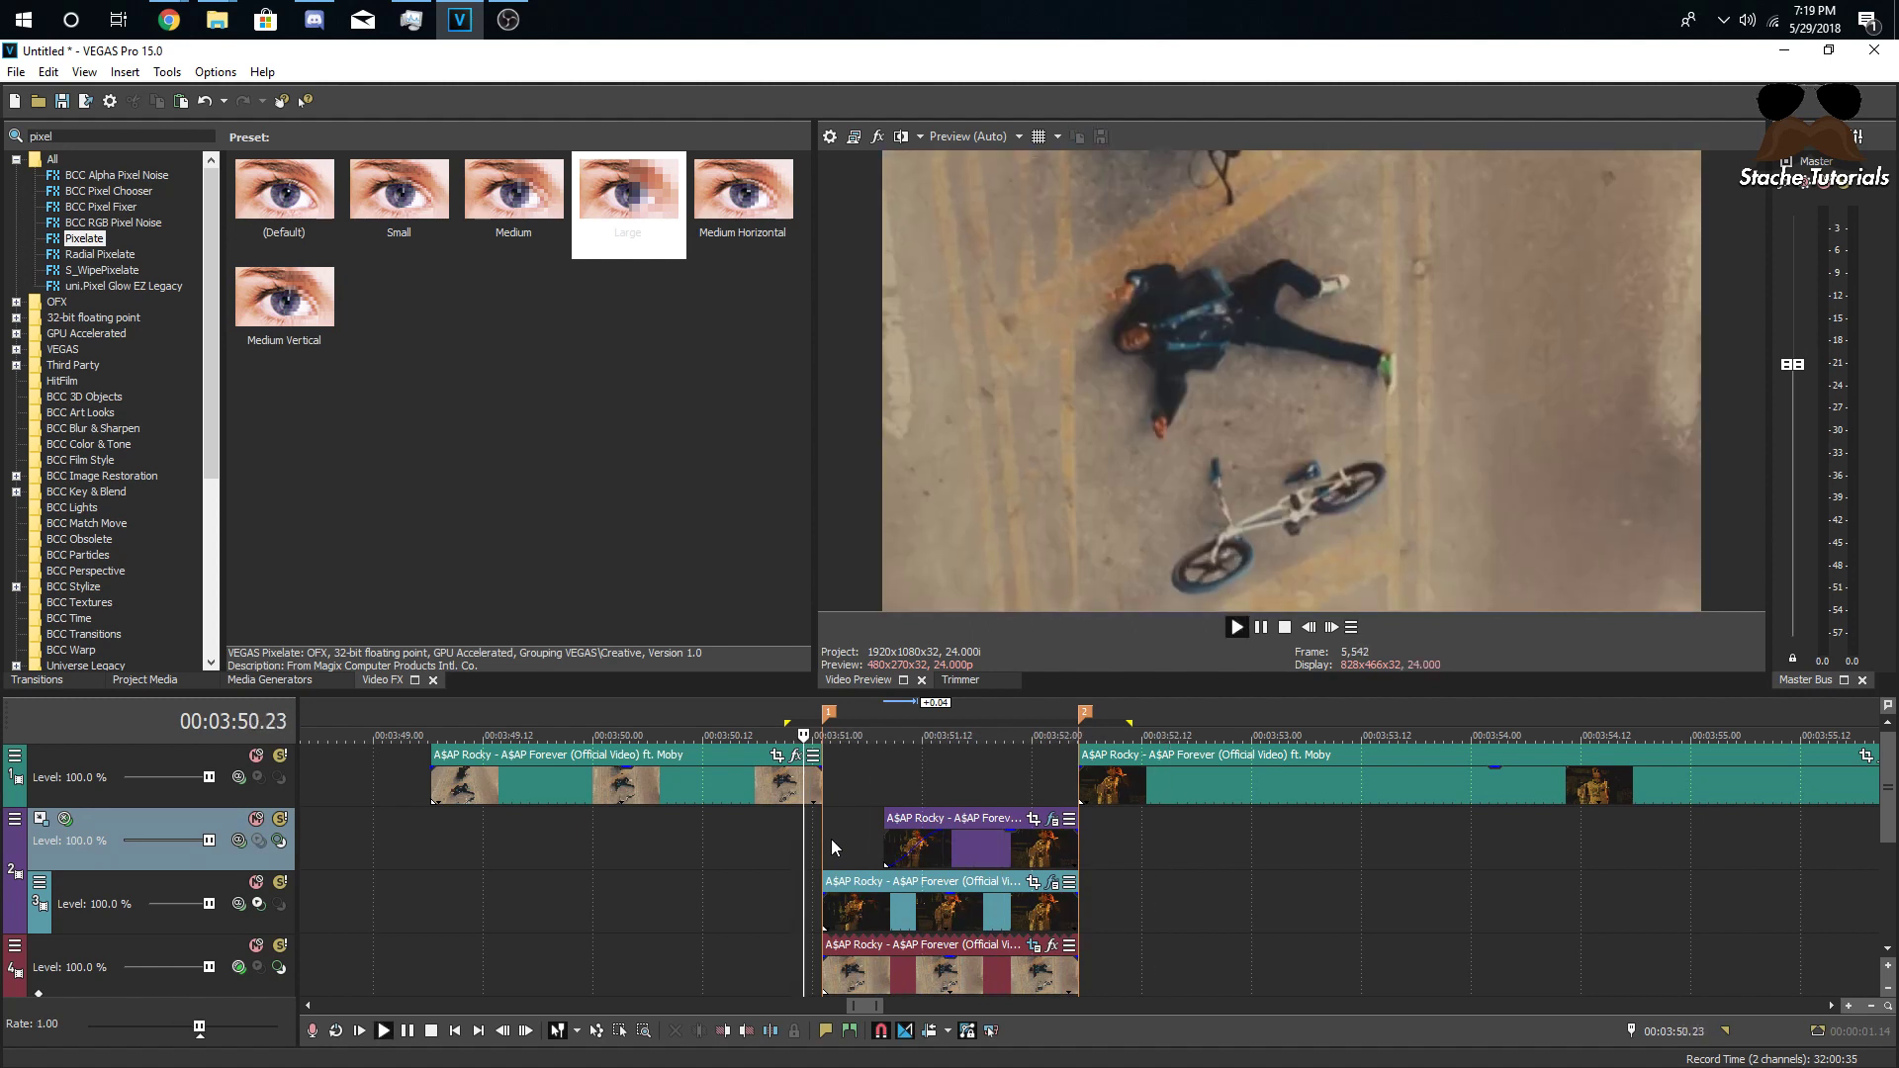
pyautogui.press('space')
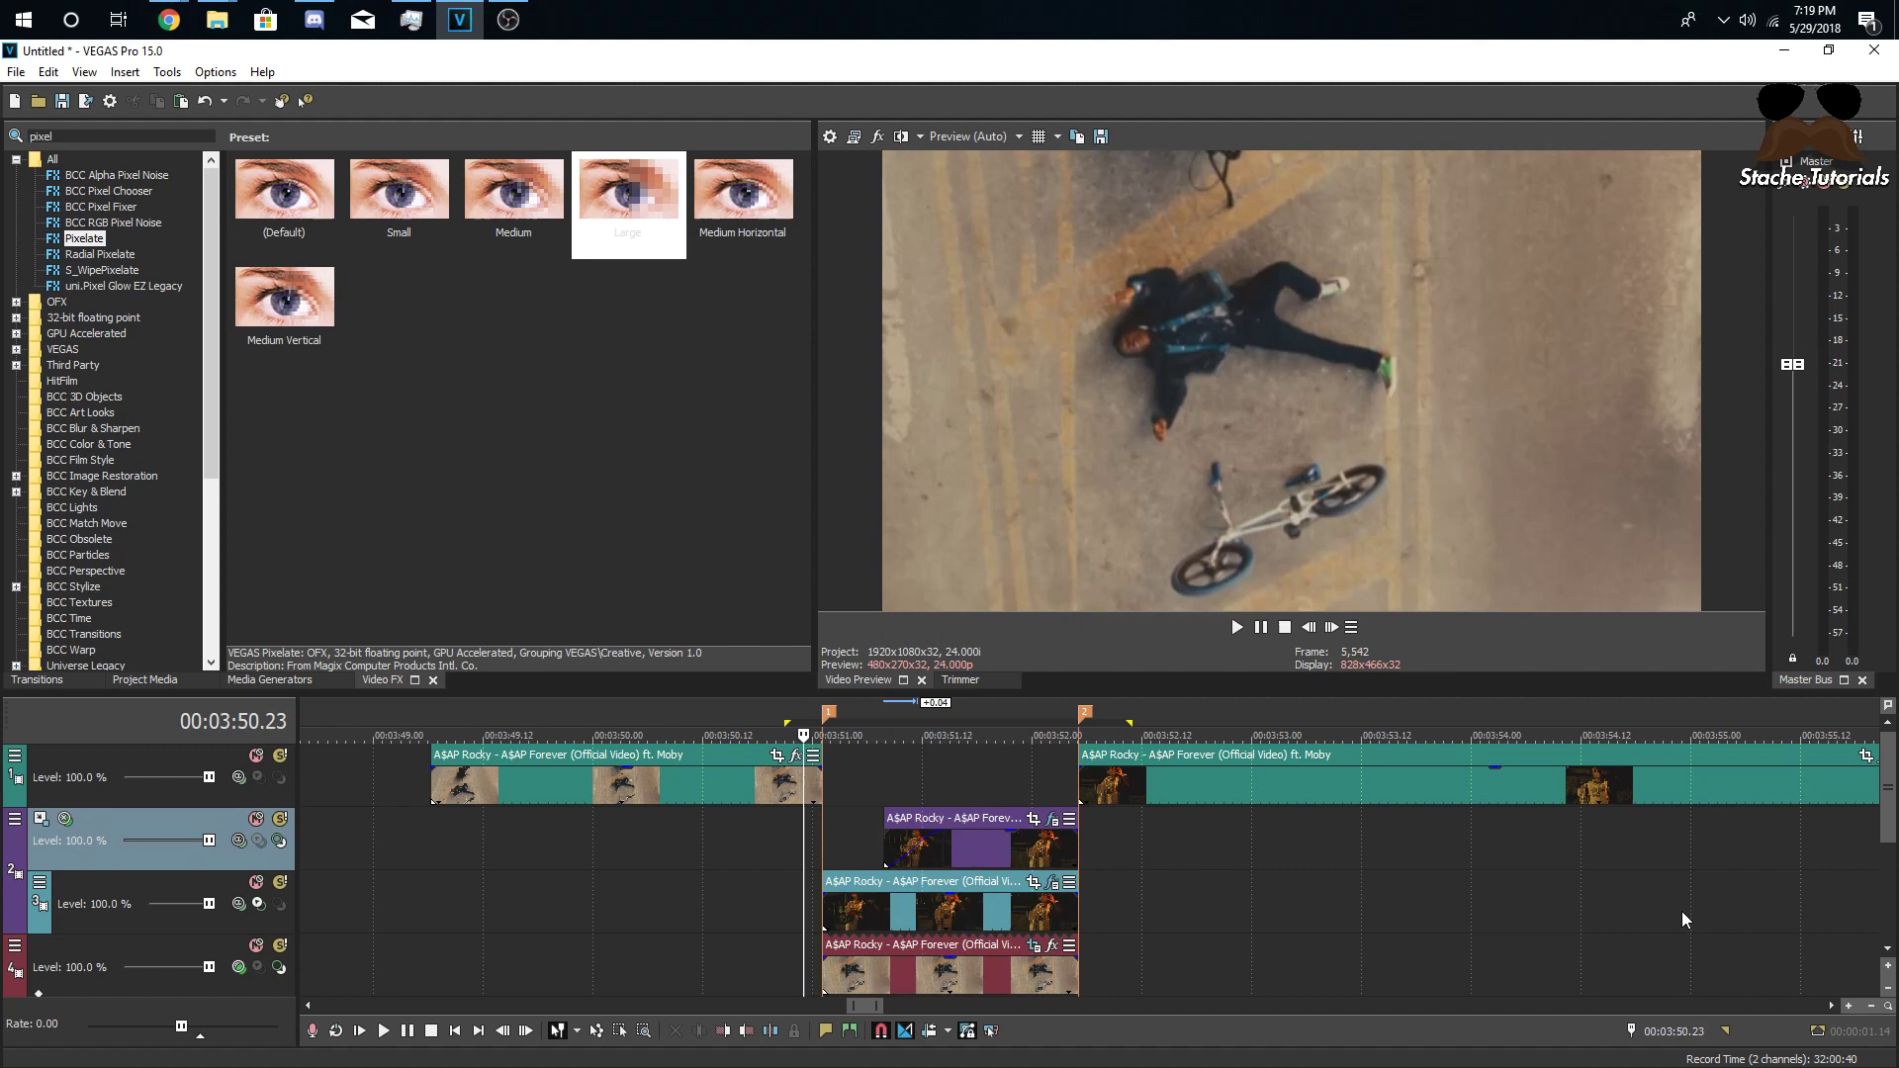
# - Add fade-outs to the track 4 and track 5 events starting at about 00:03:51.18 and play the transition
pyautogui.scroll(-1, 1887, 791)
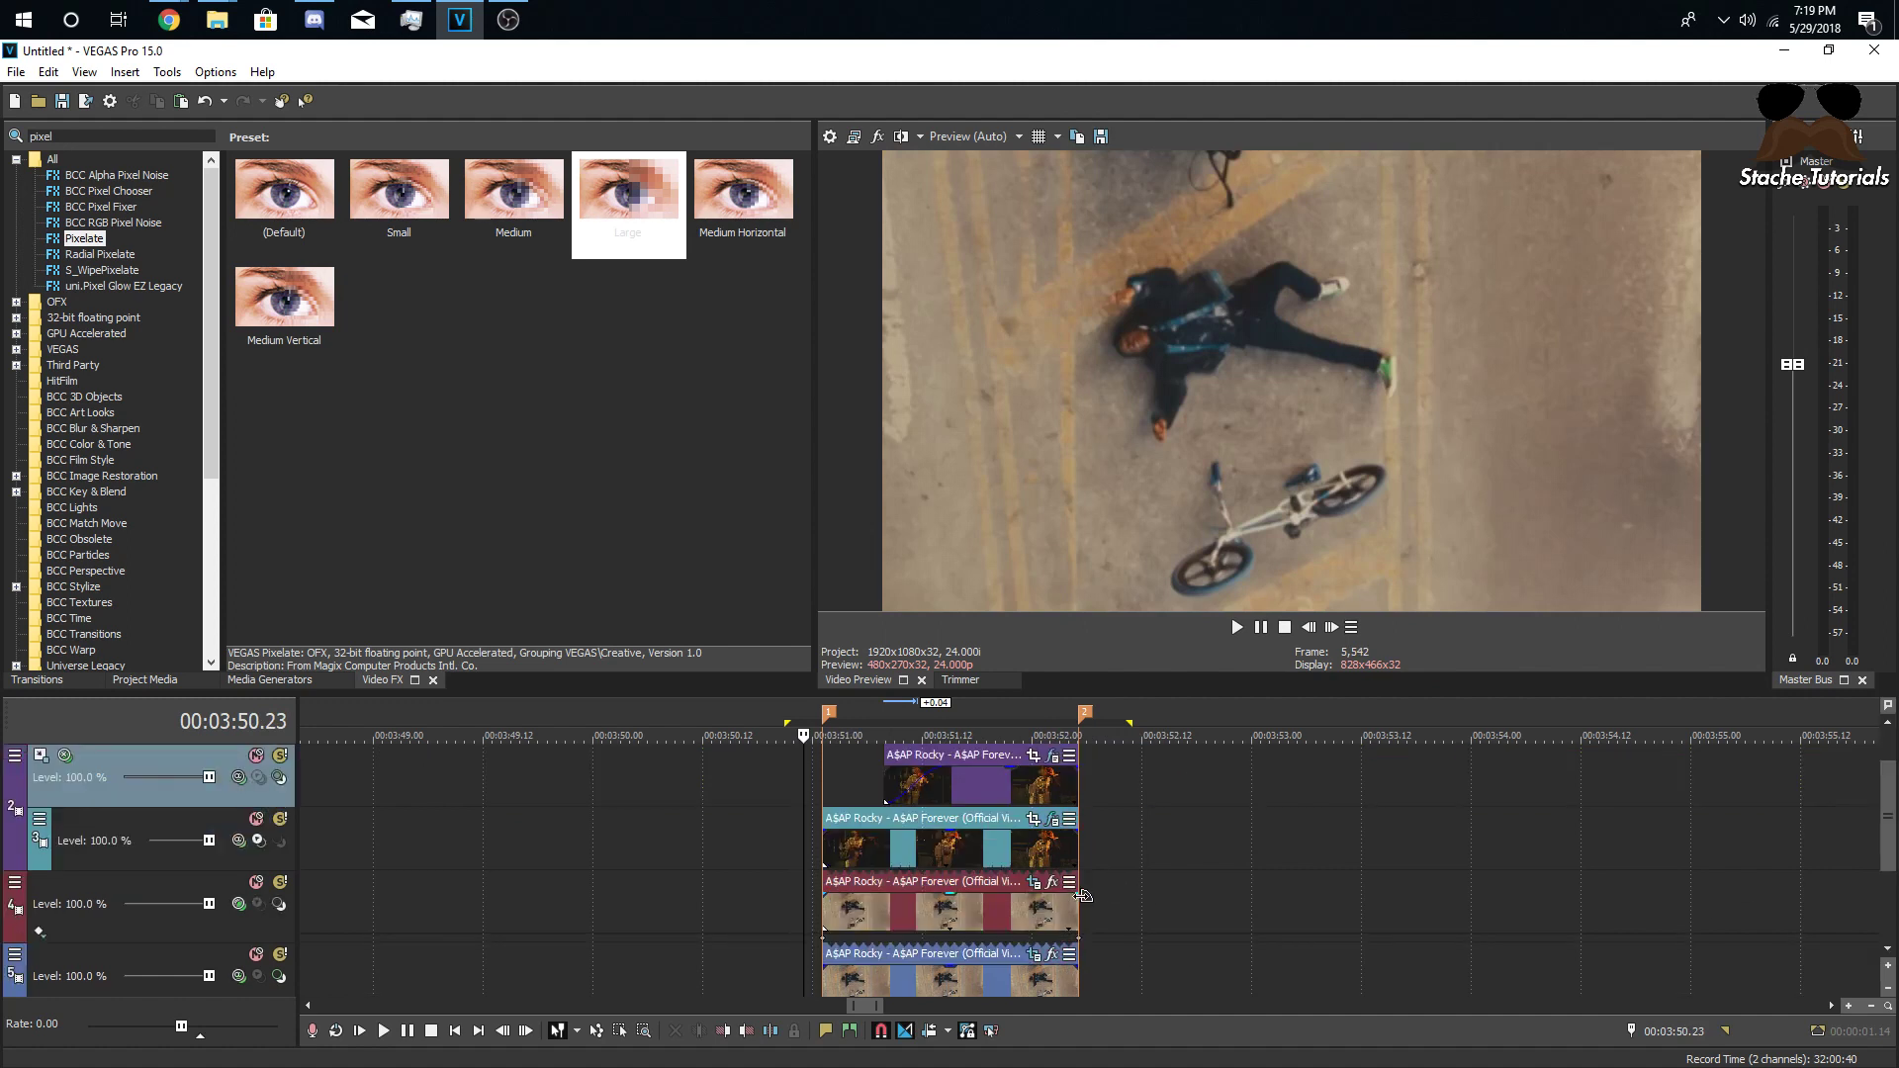
pyautogui.moveTo(1079, 900); pyautogui.dragTo(977, 895)
pyautogui.moveTo(1076, 964); pyautogui.dragTo(979, 964)
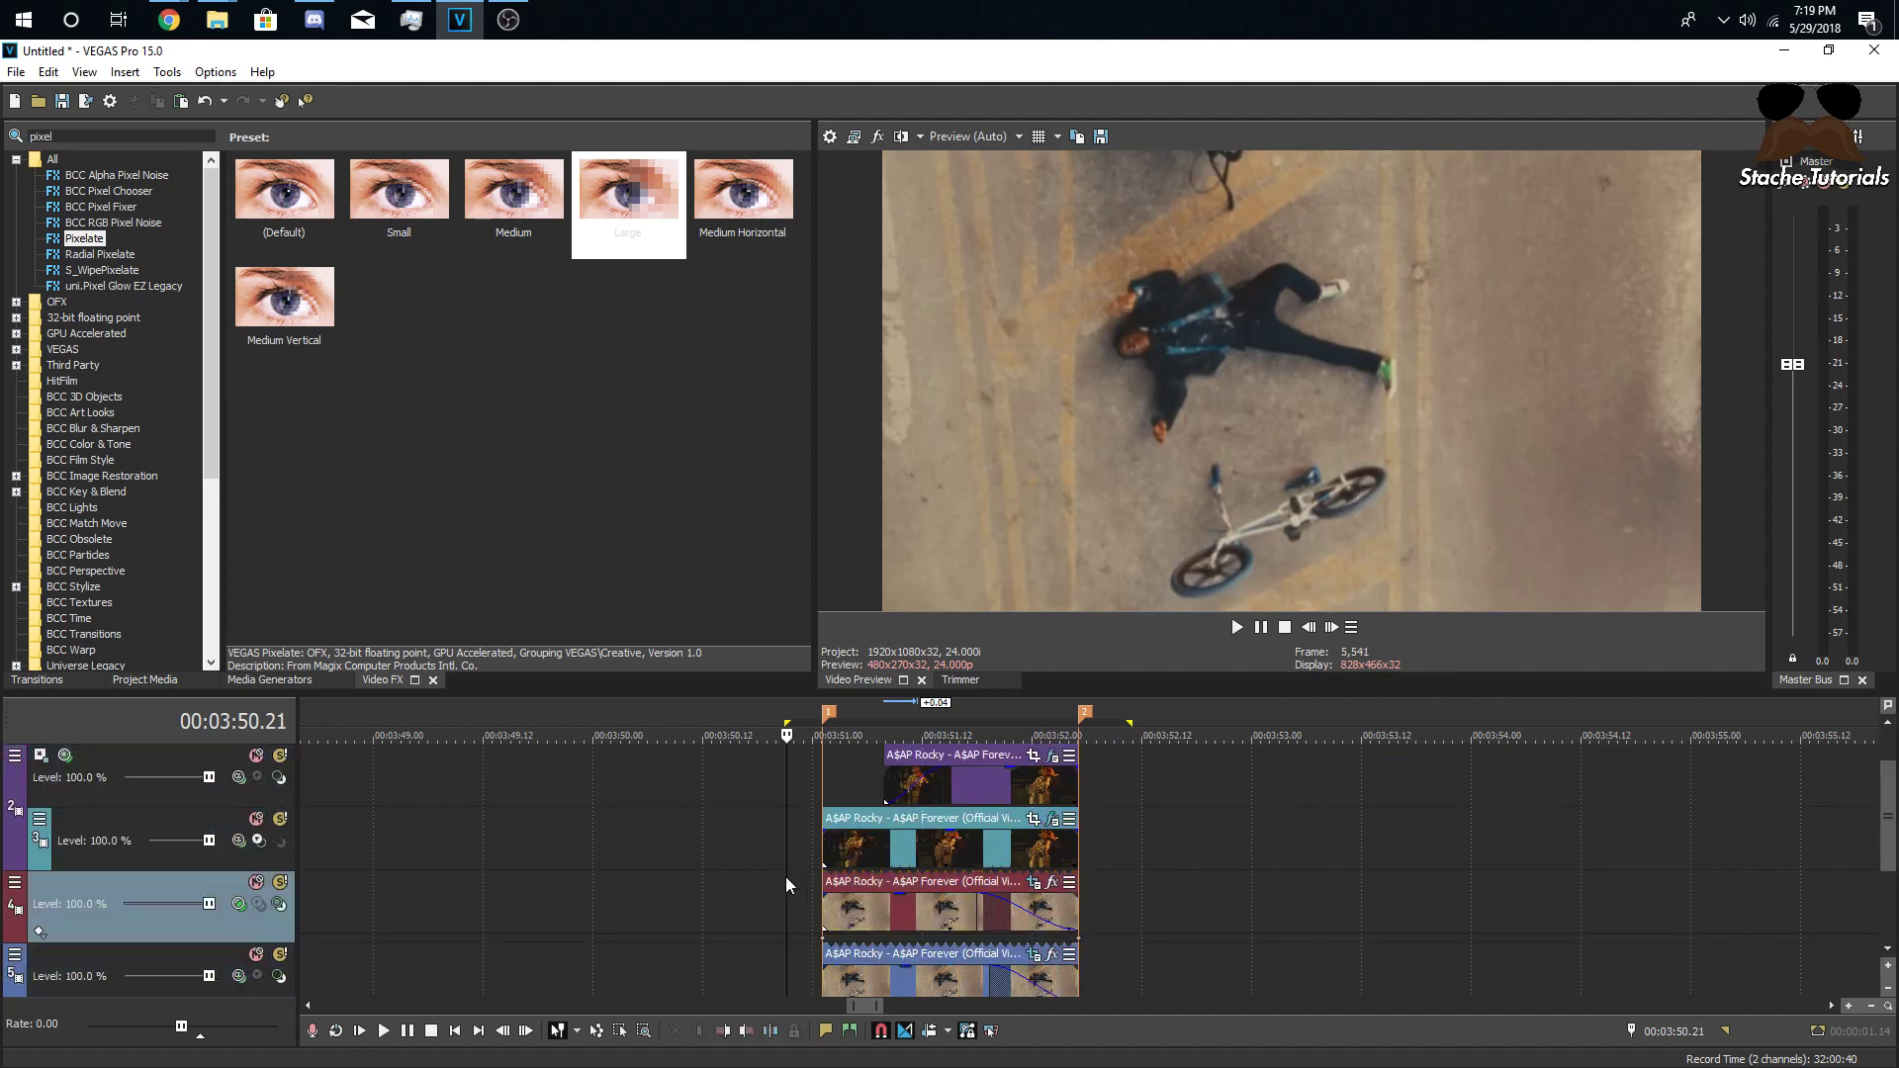
pyautogui.press('space')
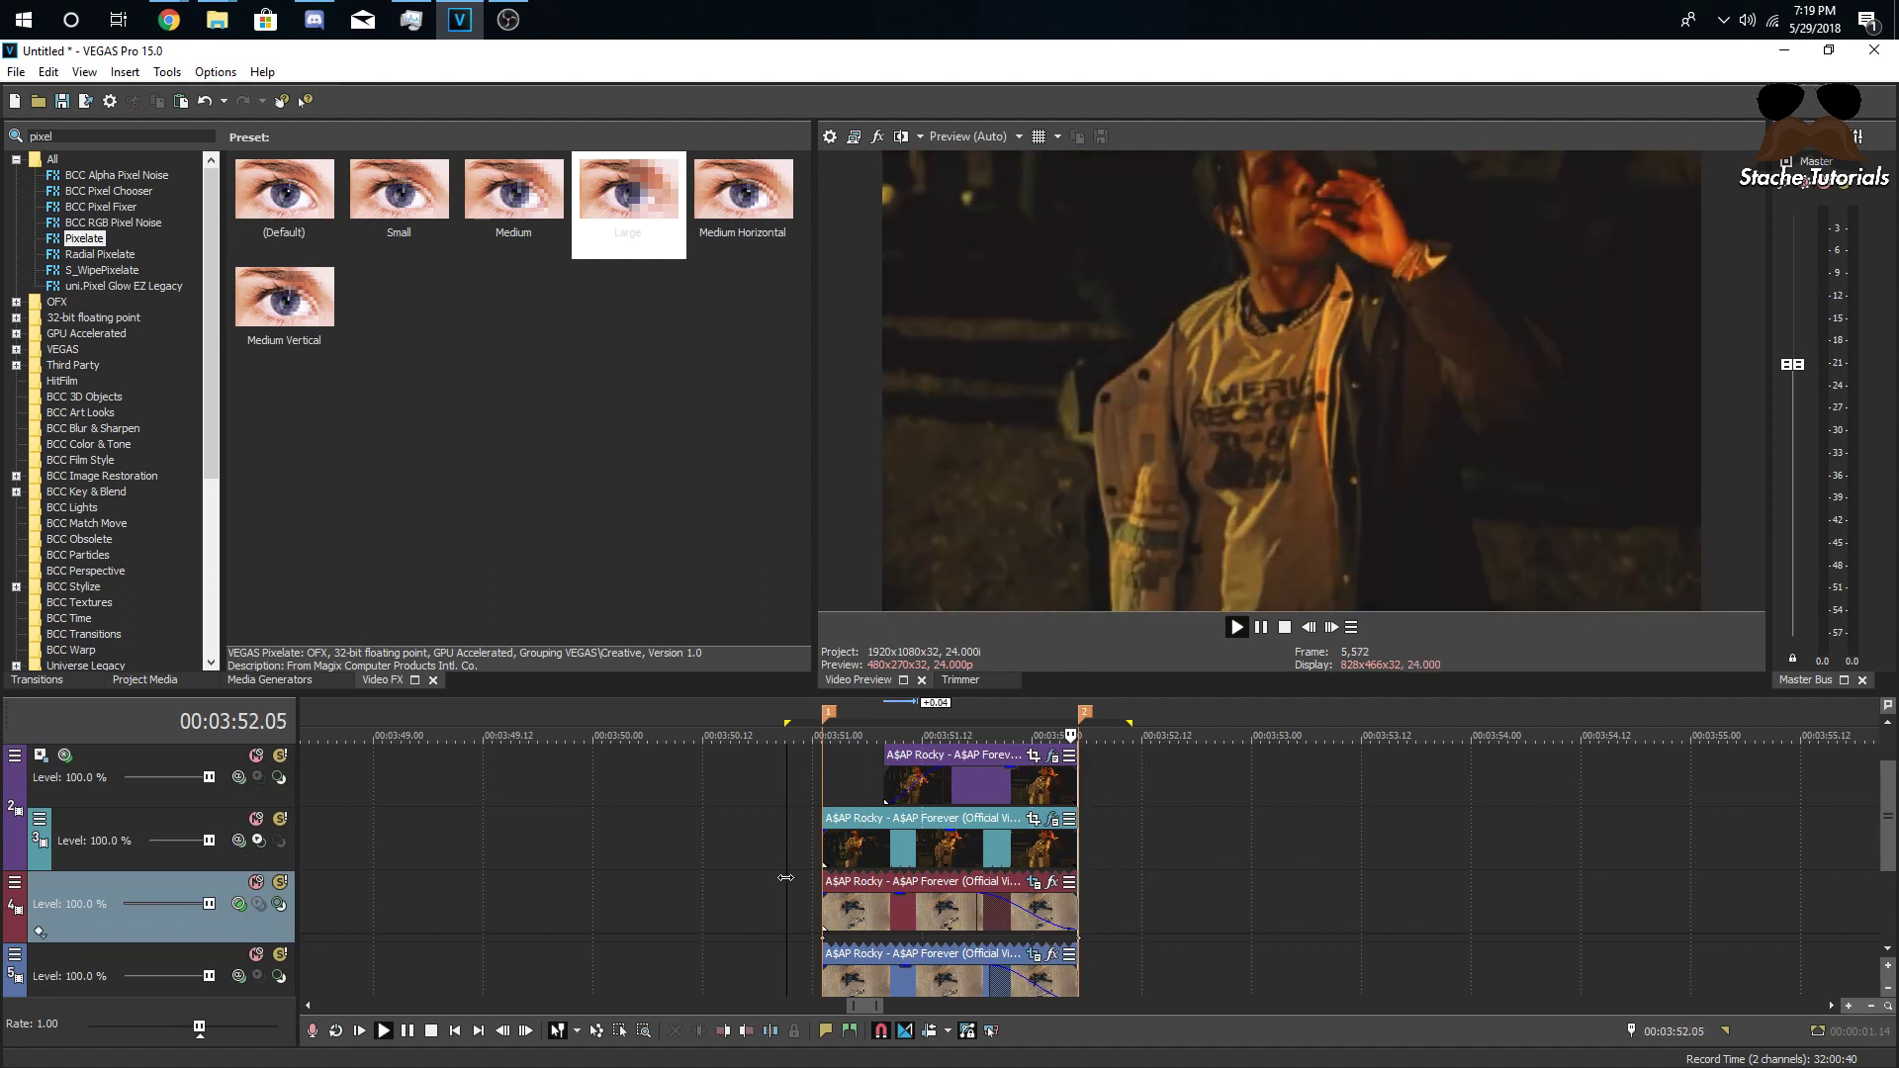
# - Change track 2's parent composite mode to a difference mode and play the transition from before marker 1
pyautogui.press('space')
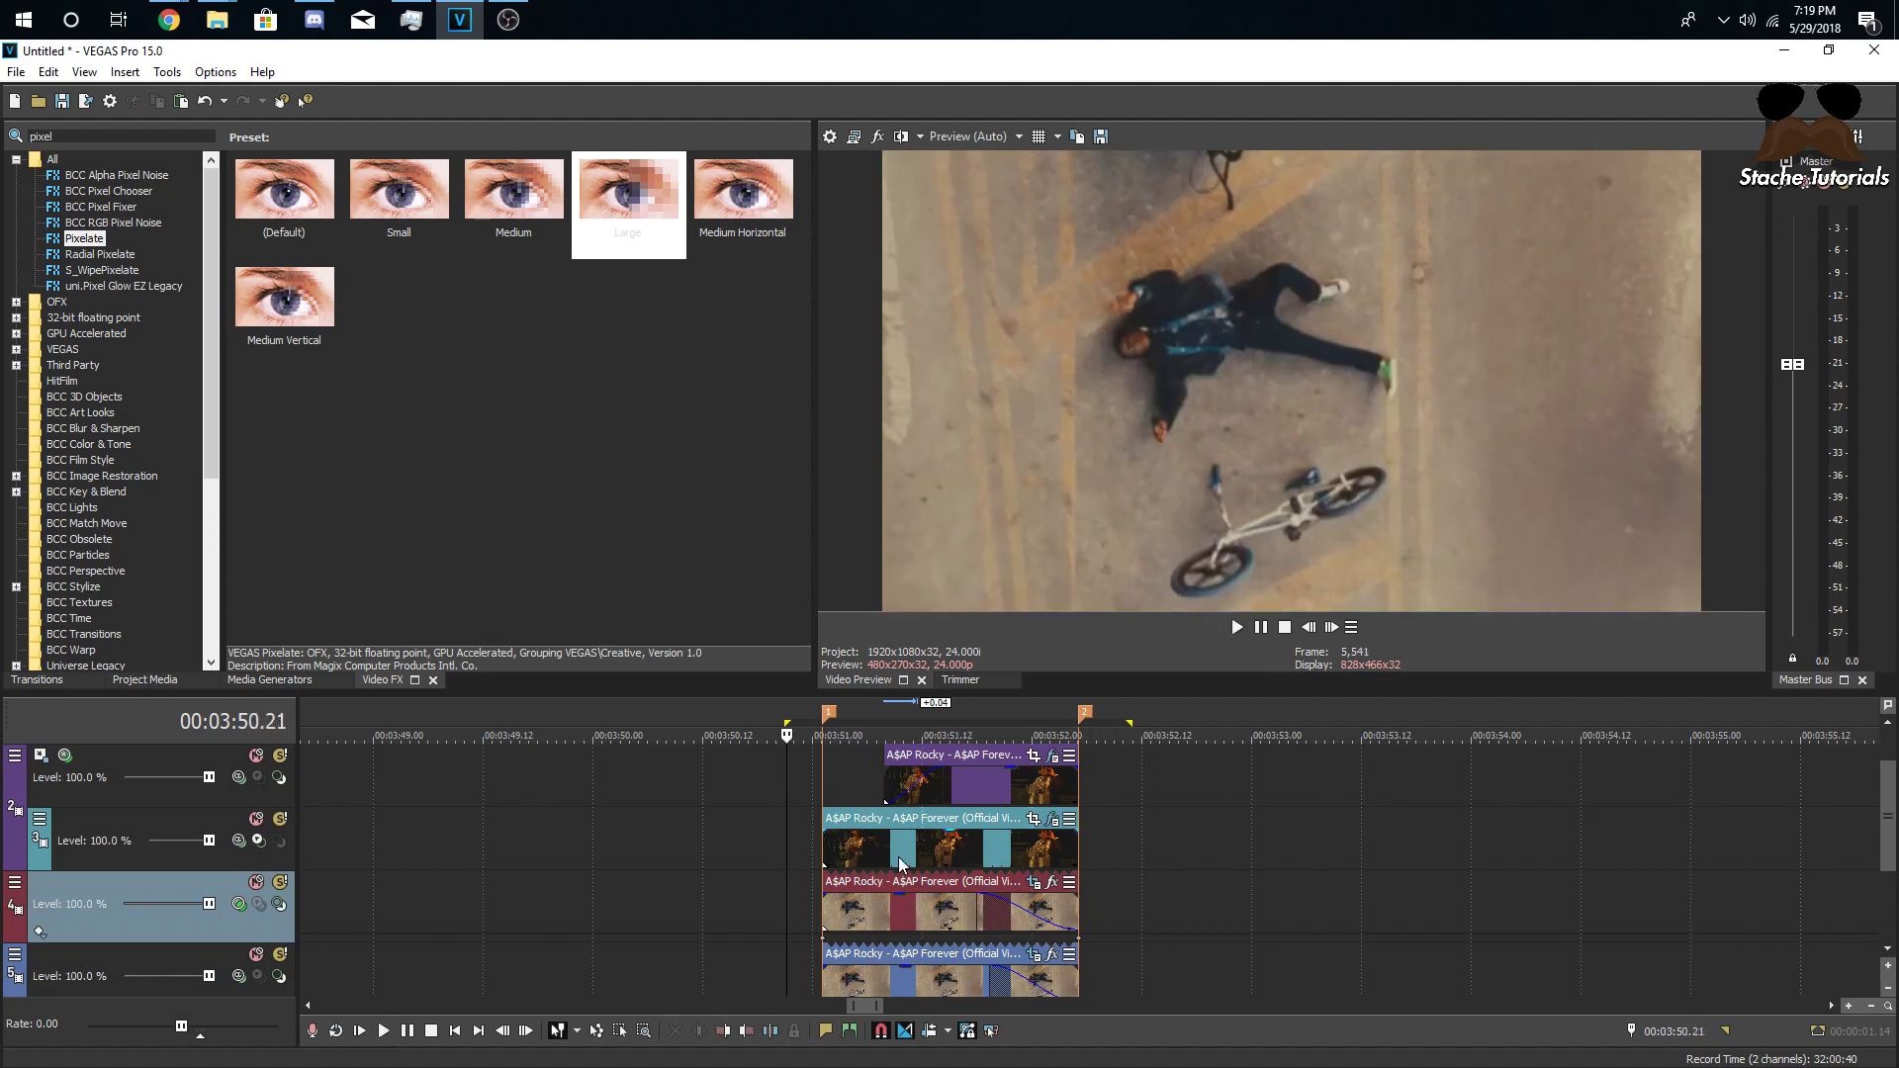
pyautogui.click(63, 755)
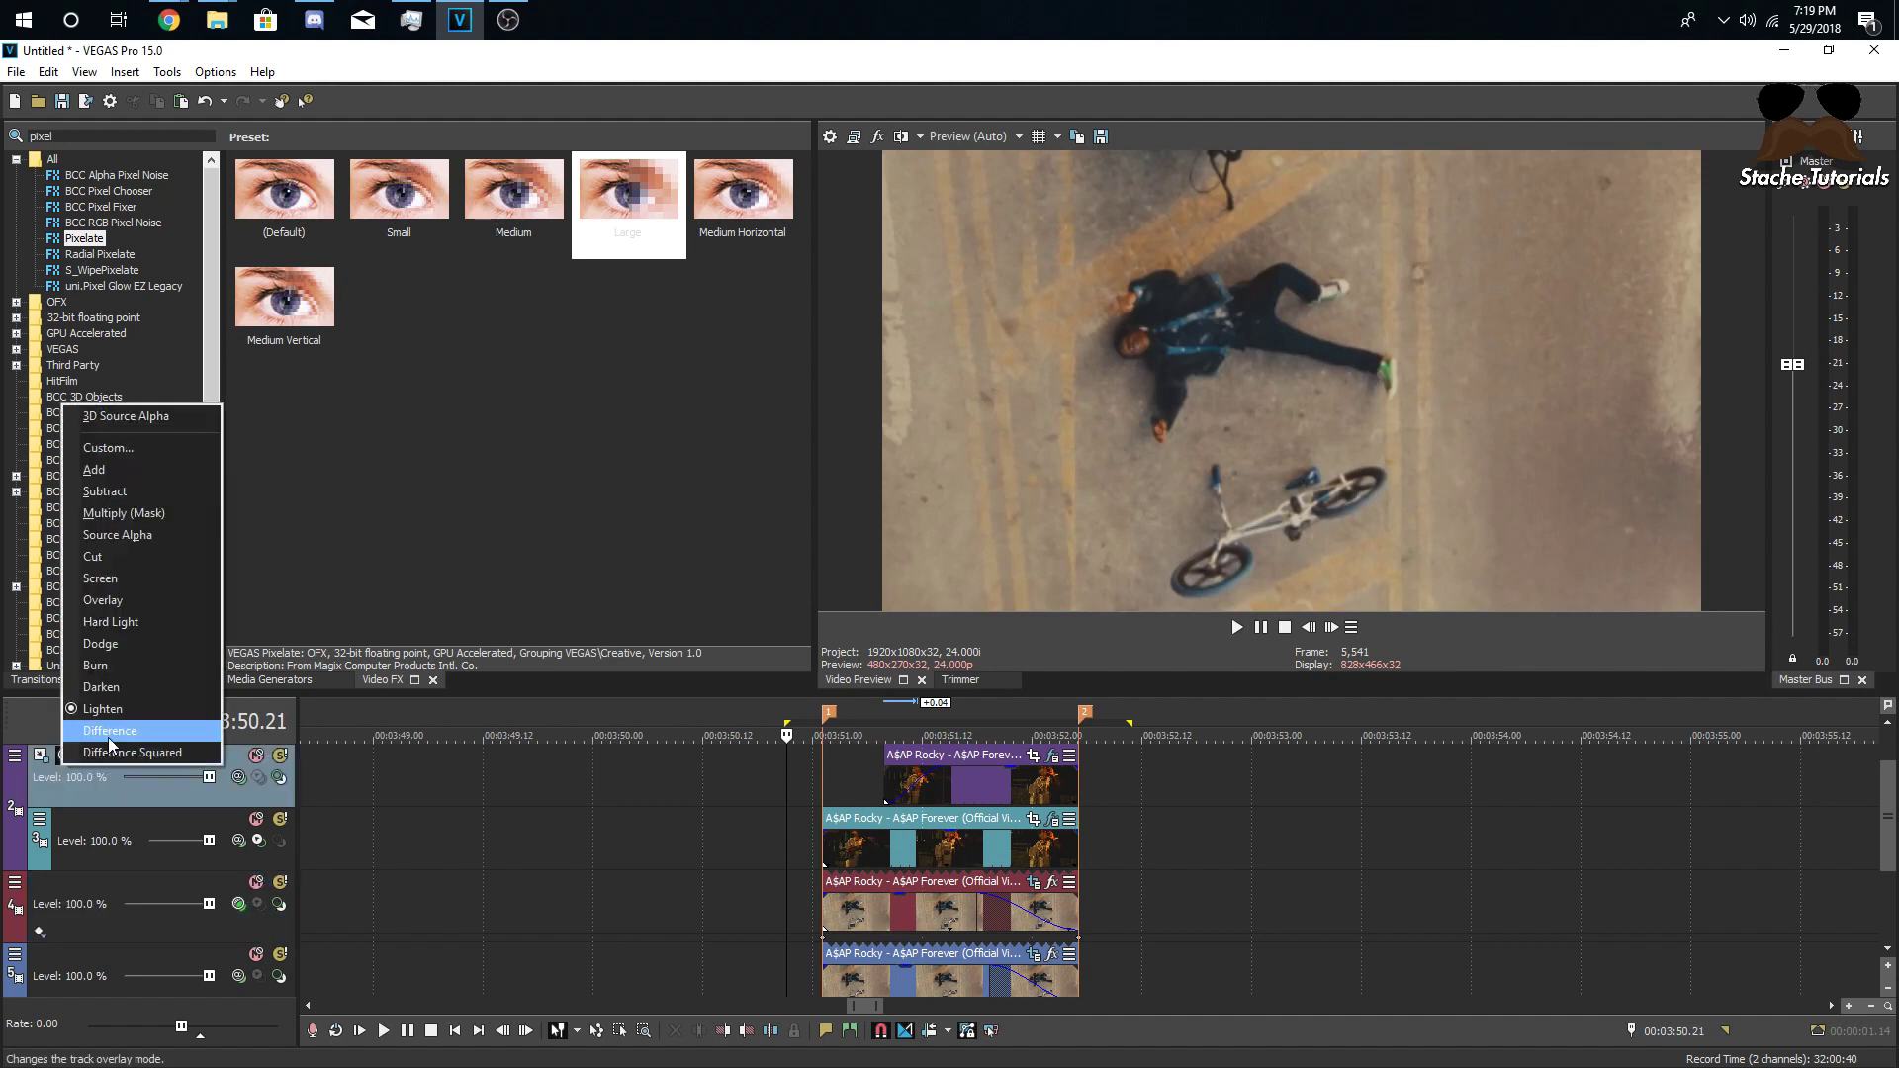
pyautogui.click(99, 748)
pyautogui.press('space')
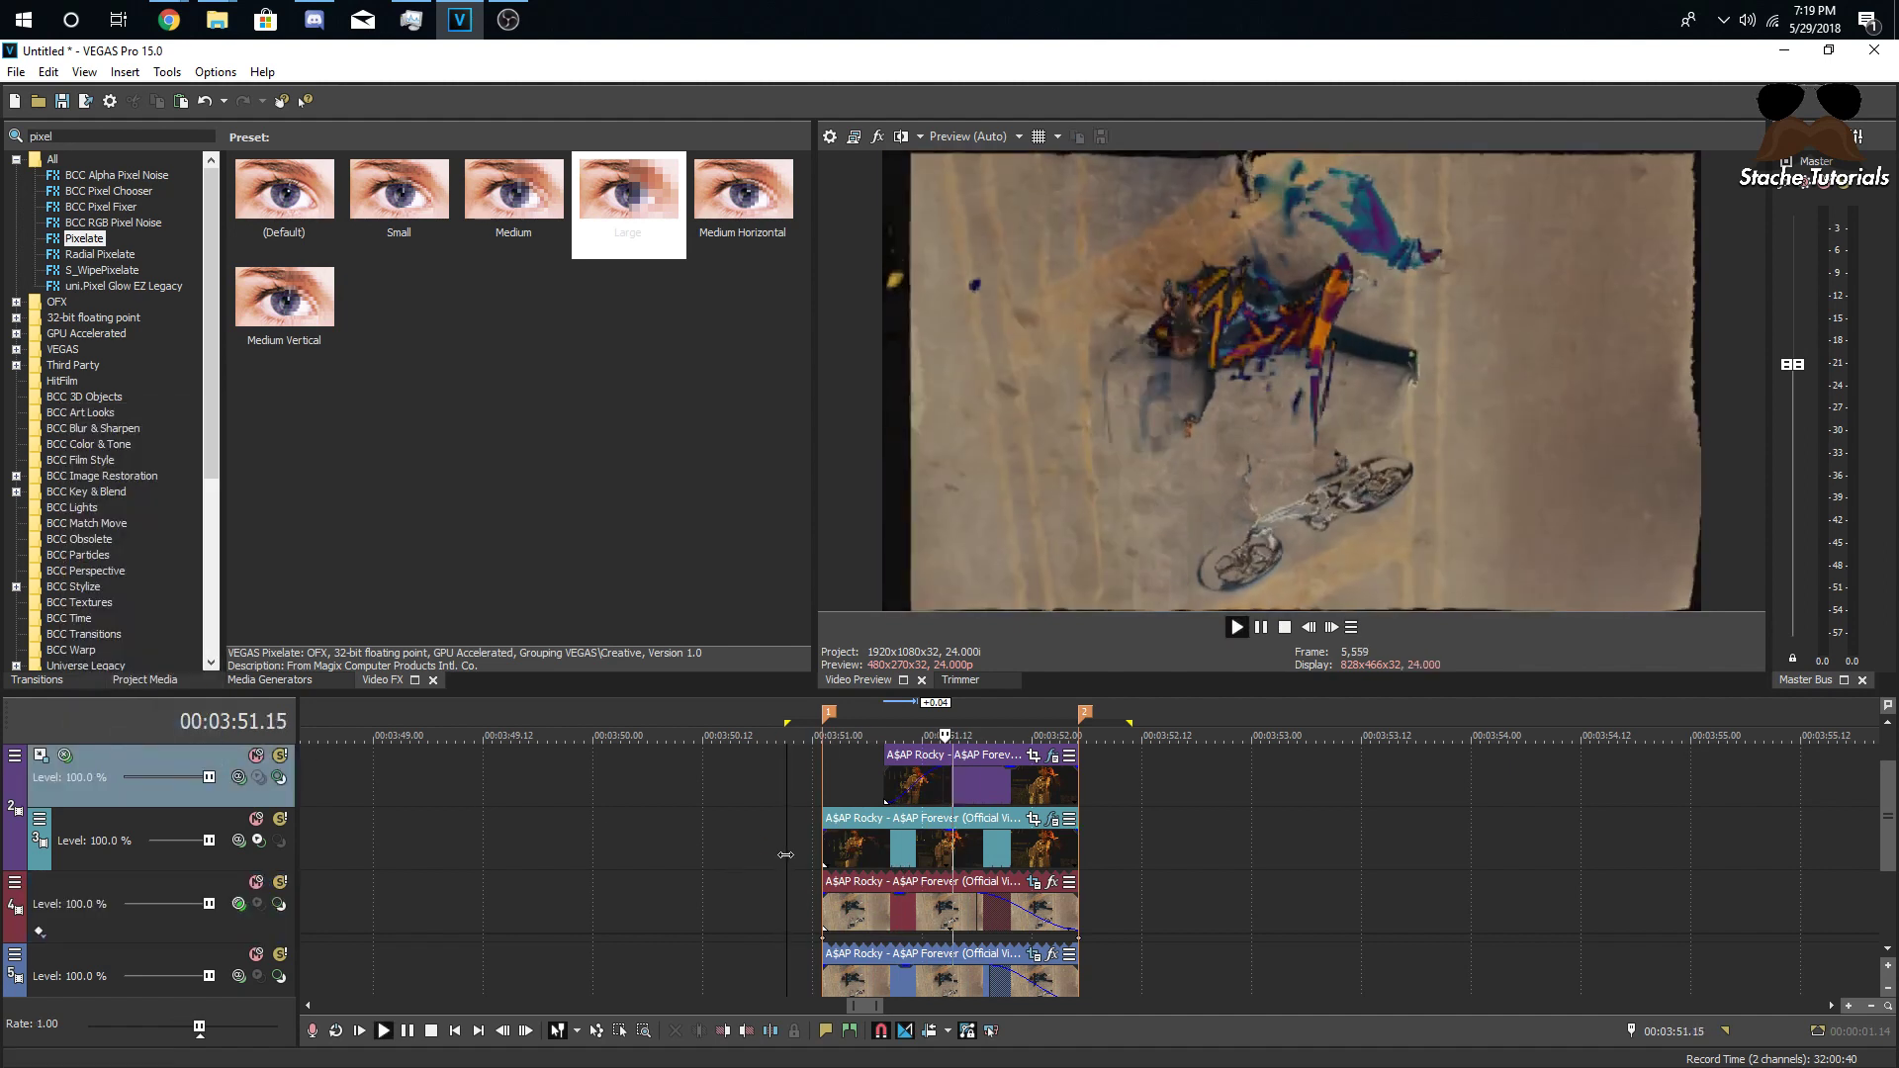
pyautogui.press('space')
pyautogui.press('space')
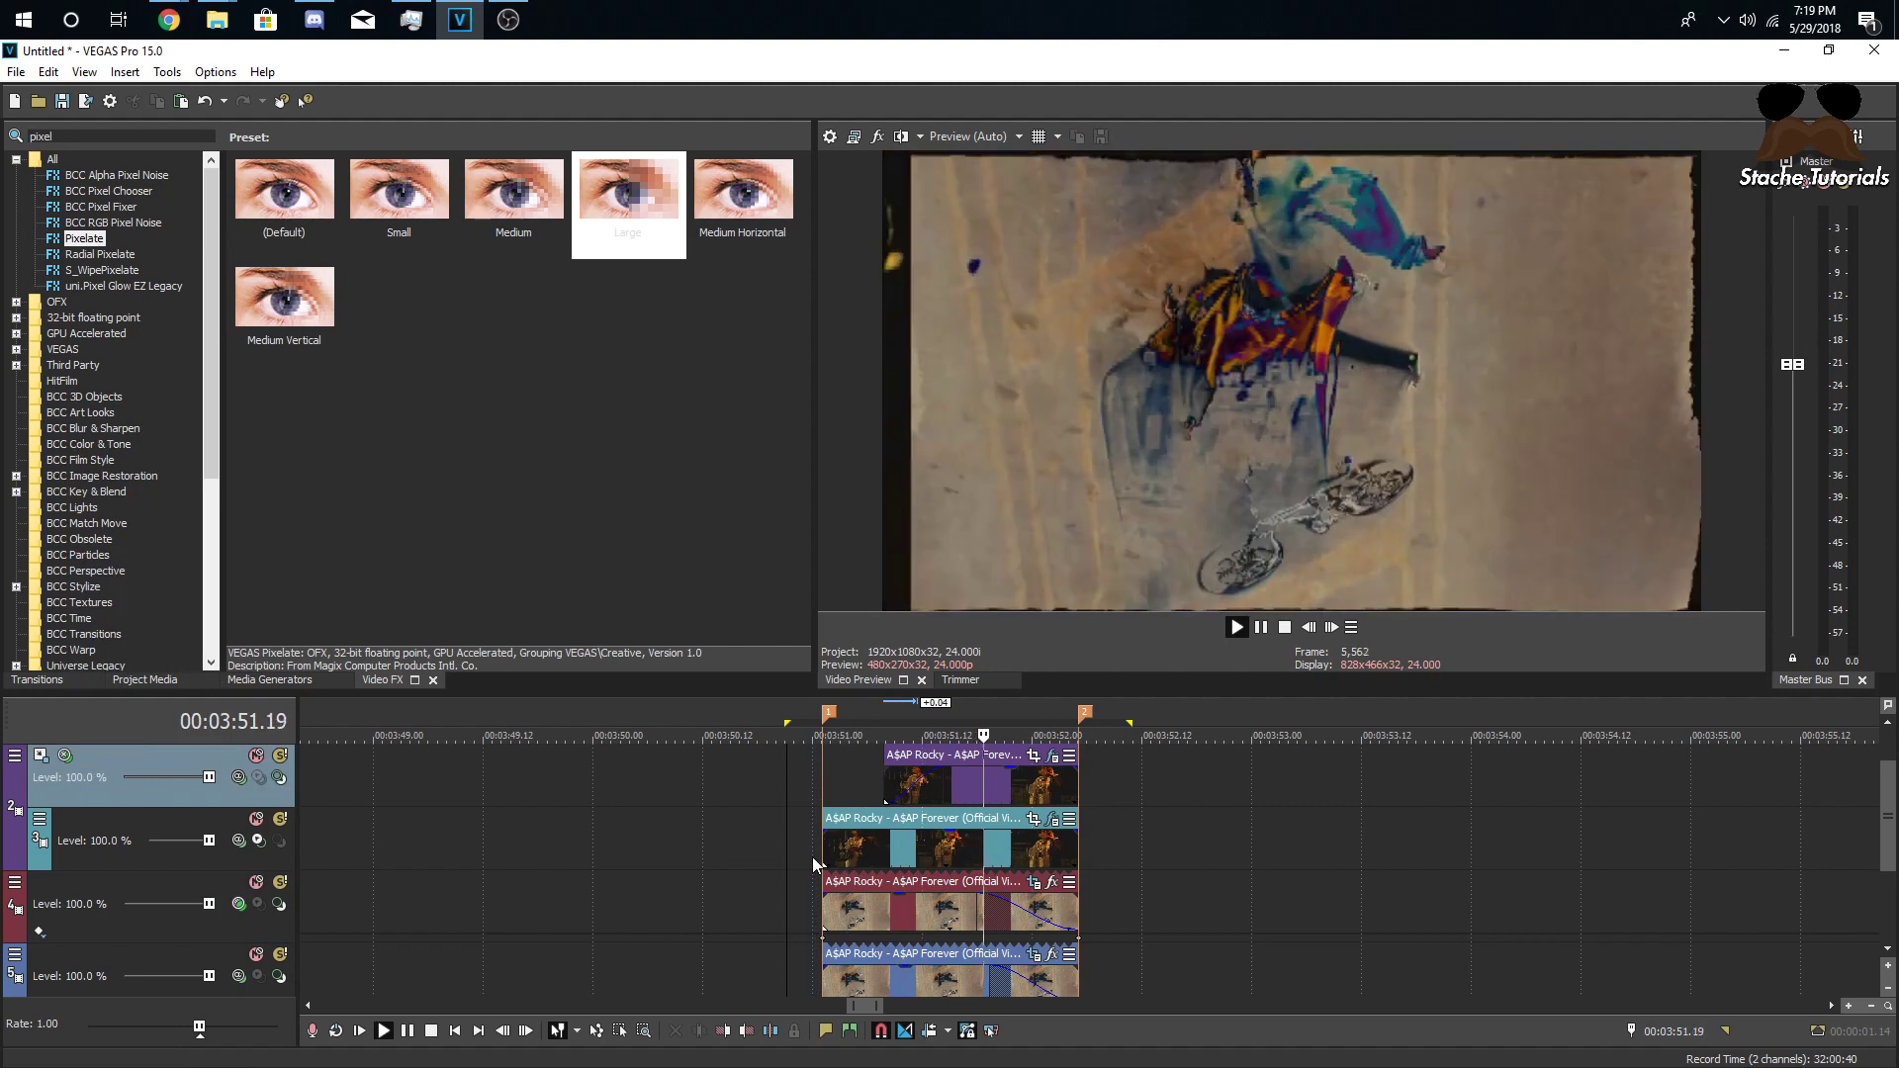
pyautogui.press('space')
# - Step frame by frame through the start of the track 2 event to examine the blended look
pyautogui.click(880, 797)
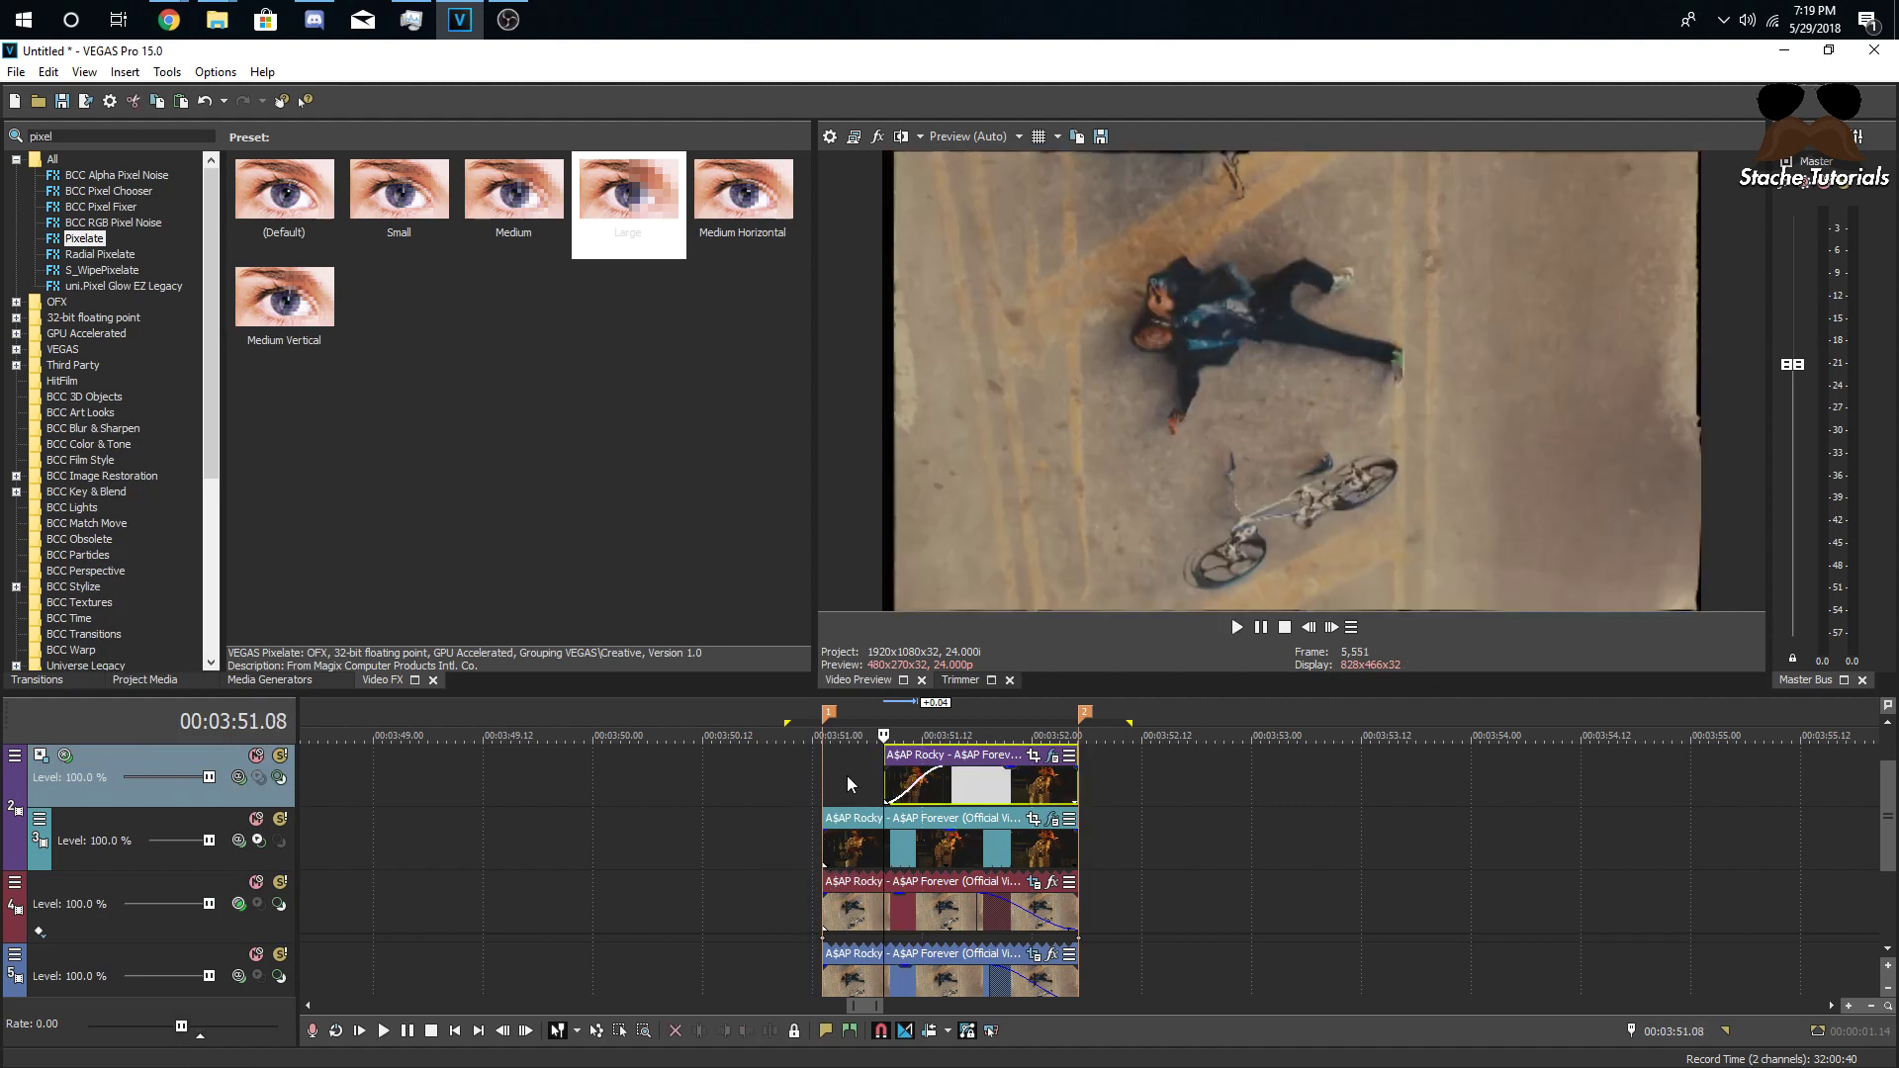
pyautogui.click(1331, 627)
pyautogui.click(1332, 627)
pyautogui.click(1331, 627)
pyautogui.click(1331, 627)
pyautogui.click(1331, 627)
pyautogui.click(1331, 627)
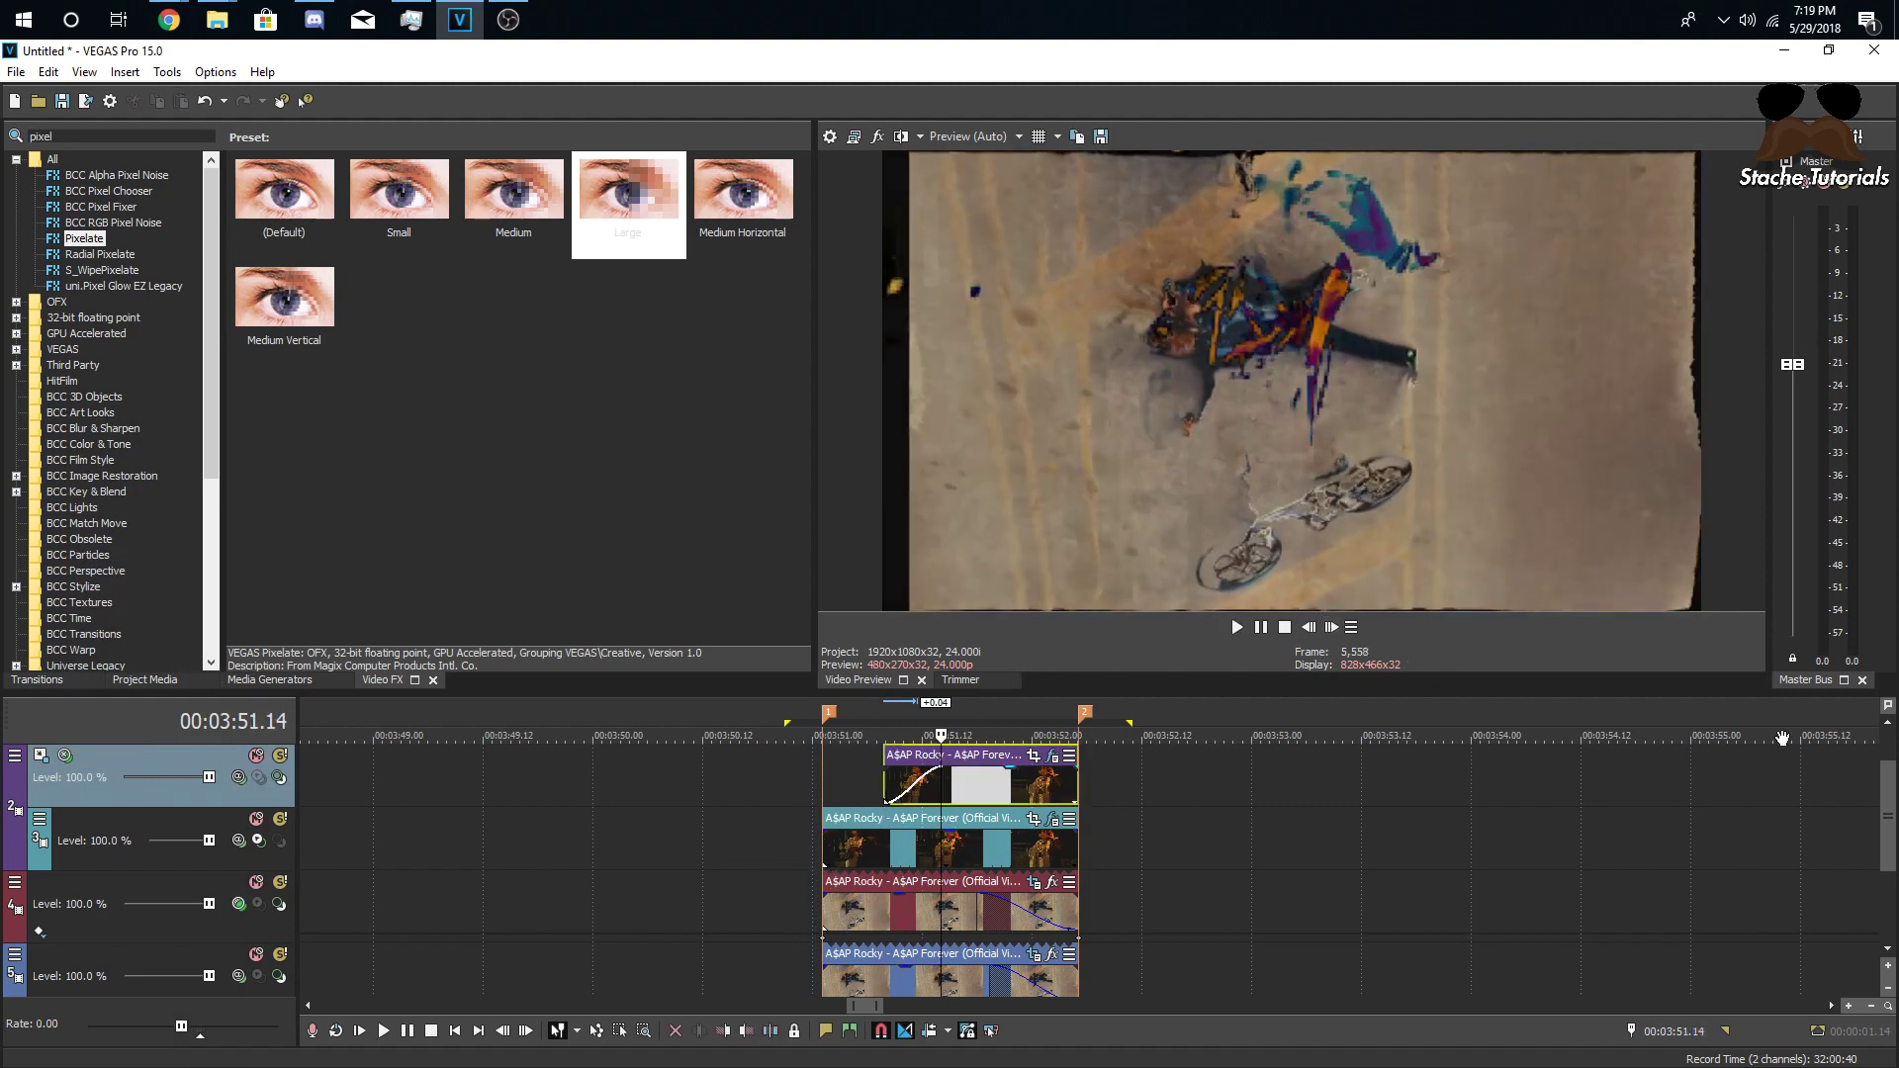
# - Search the video effects for "color" and apply the Color Curves Infrared preset to the track 2 event
pyautogui.scroll(1, 1782, 738)
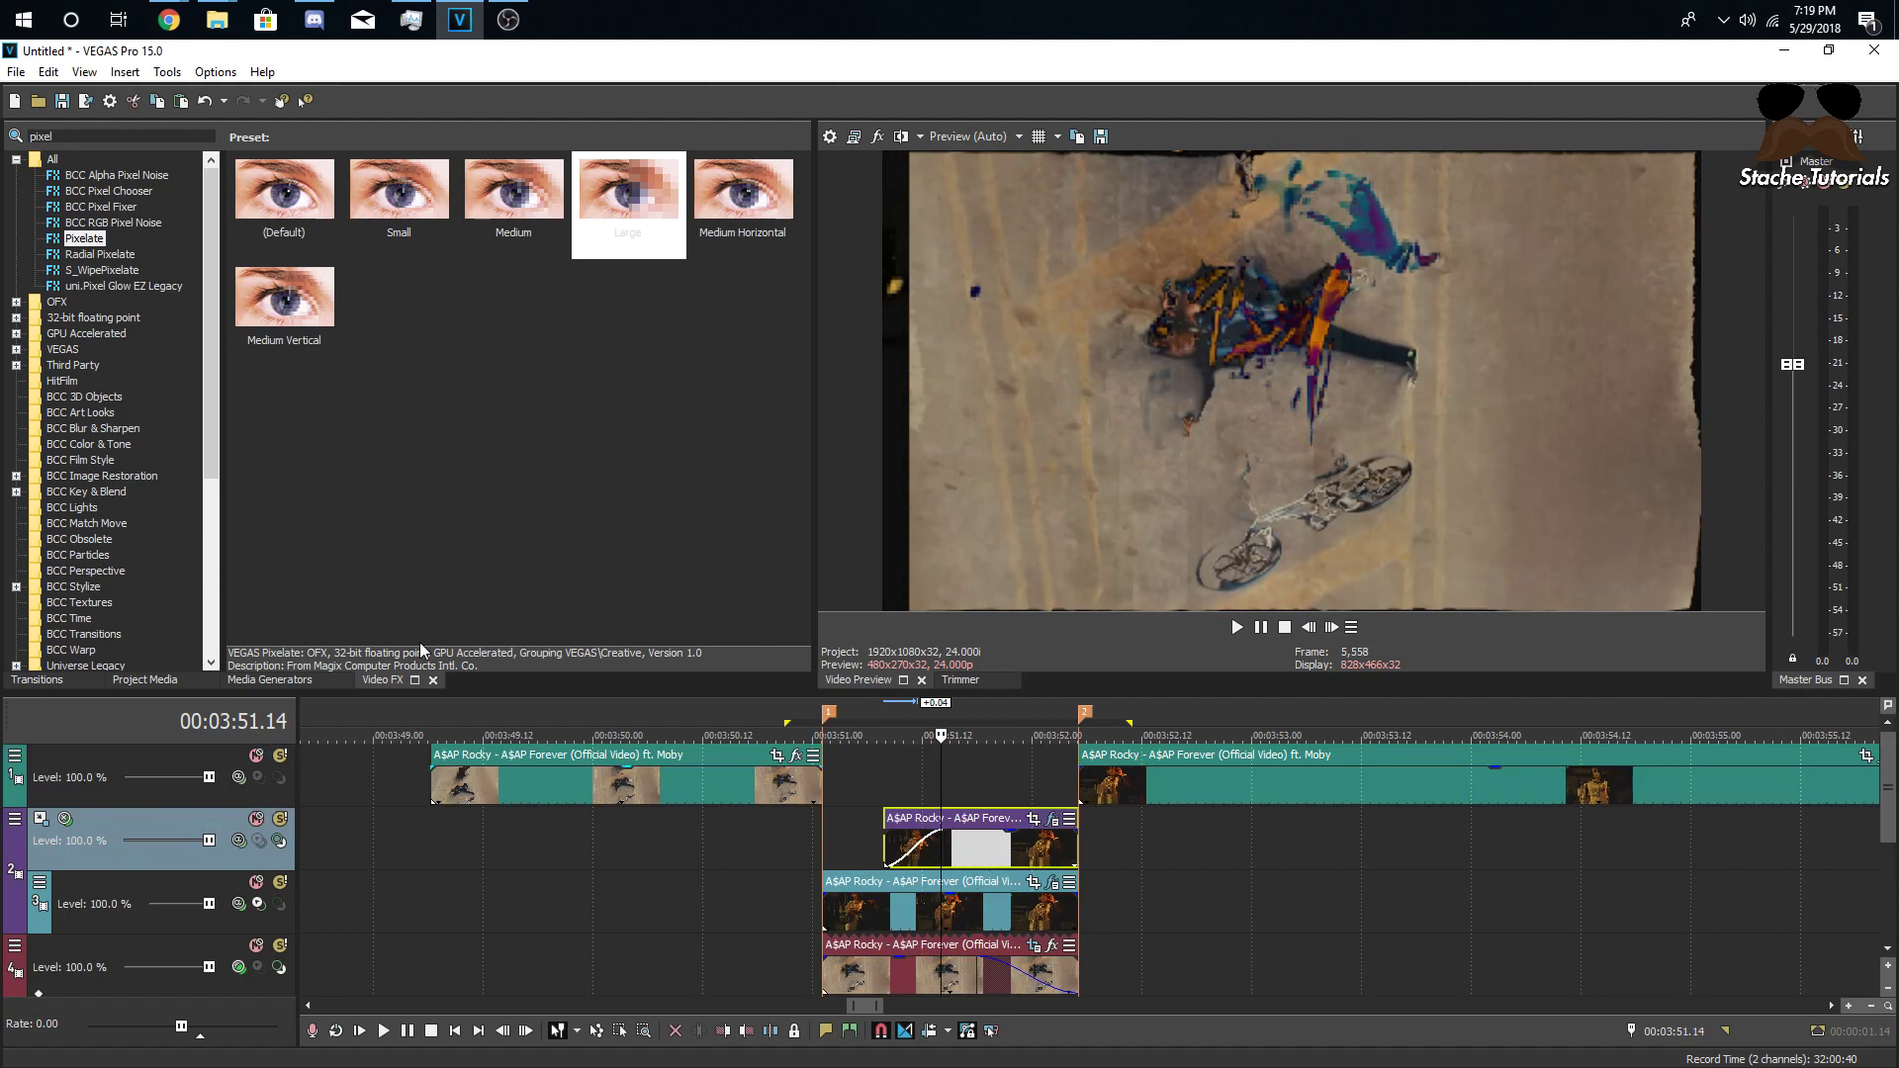
pyautogui.doubleClick(113, 136)
pyautogui.write('color')
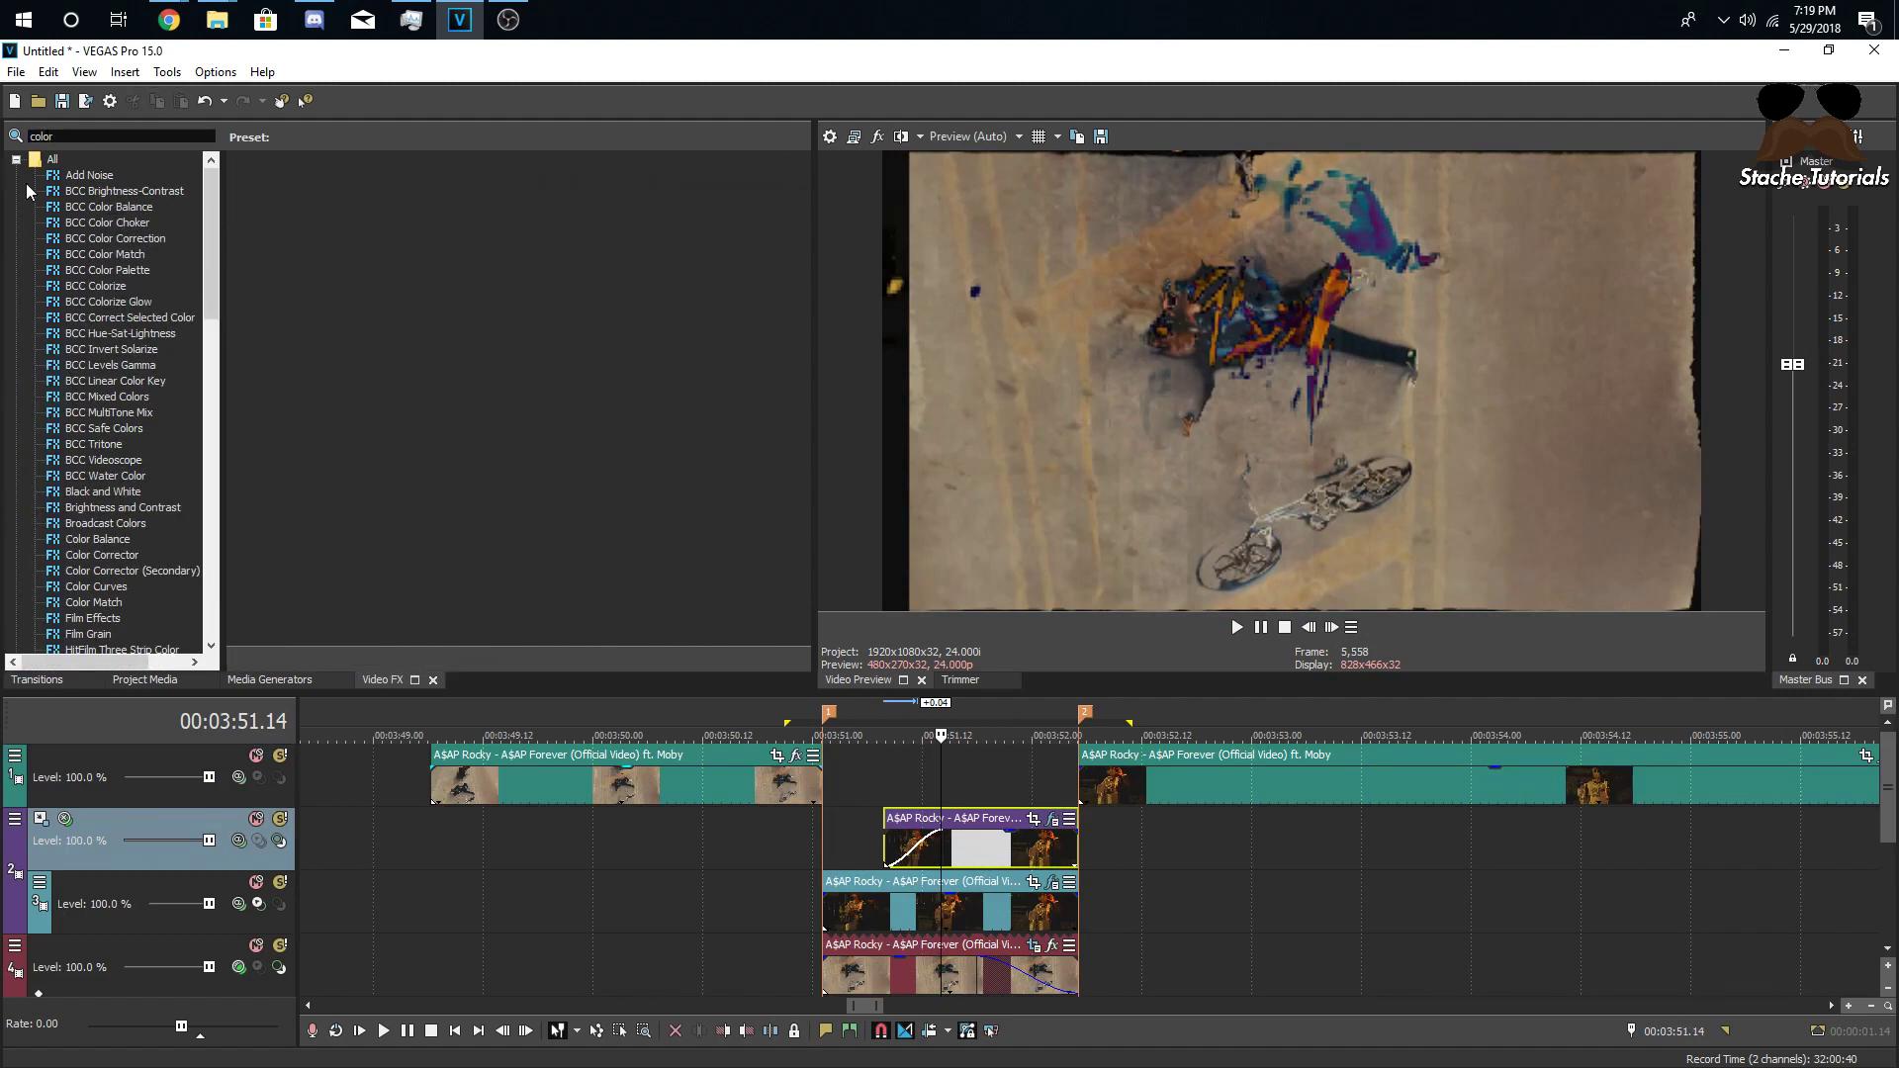
pyautogui.scroll(-3, 105, 396)
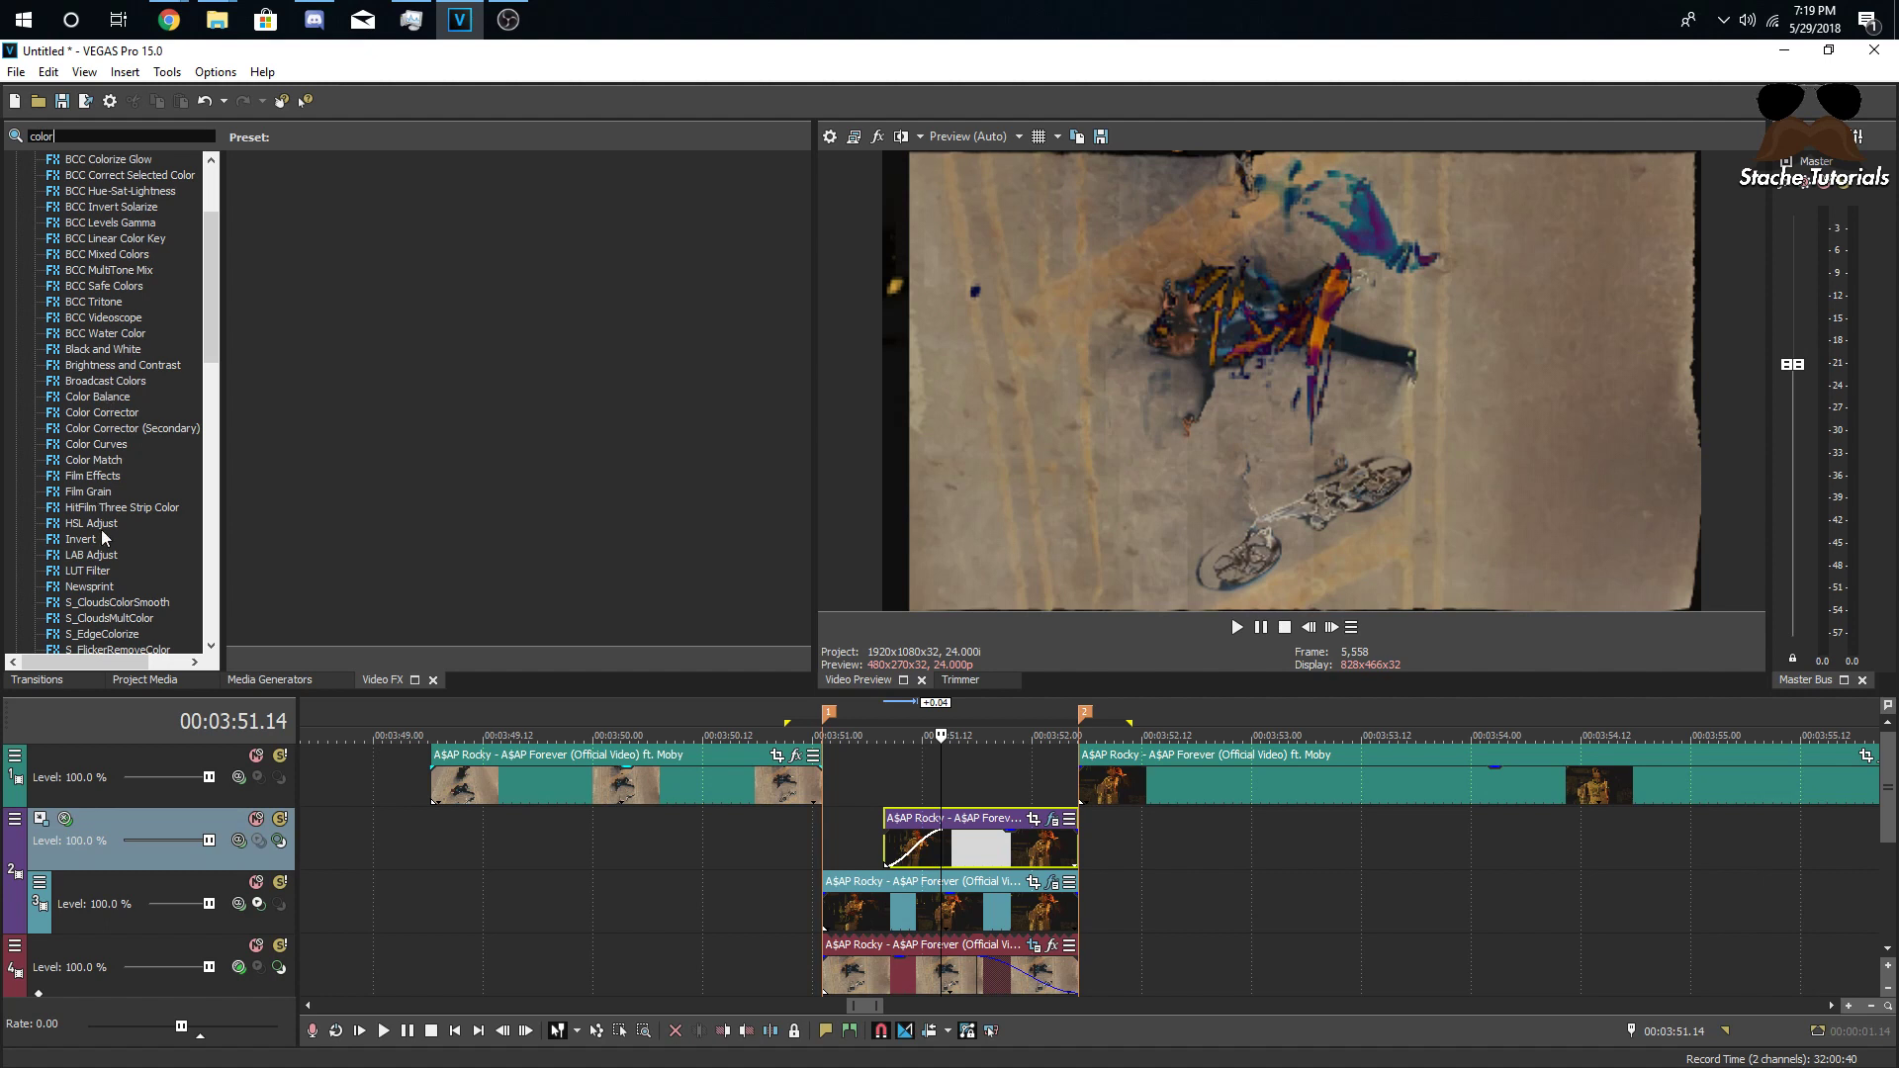
pyautogui.click(95, 445)
pyautogui.moveTo(742, 312); pyautogui.dragTo(957, 856)
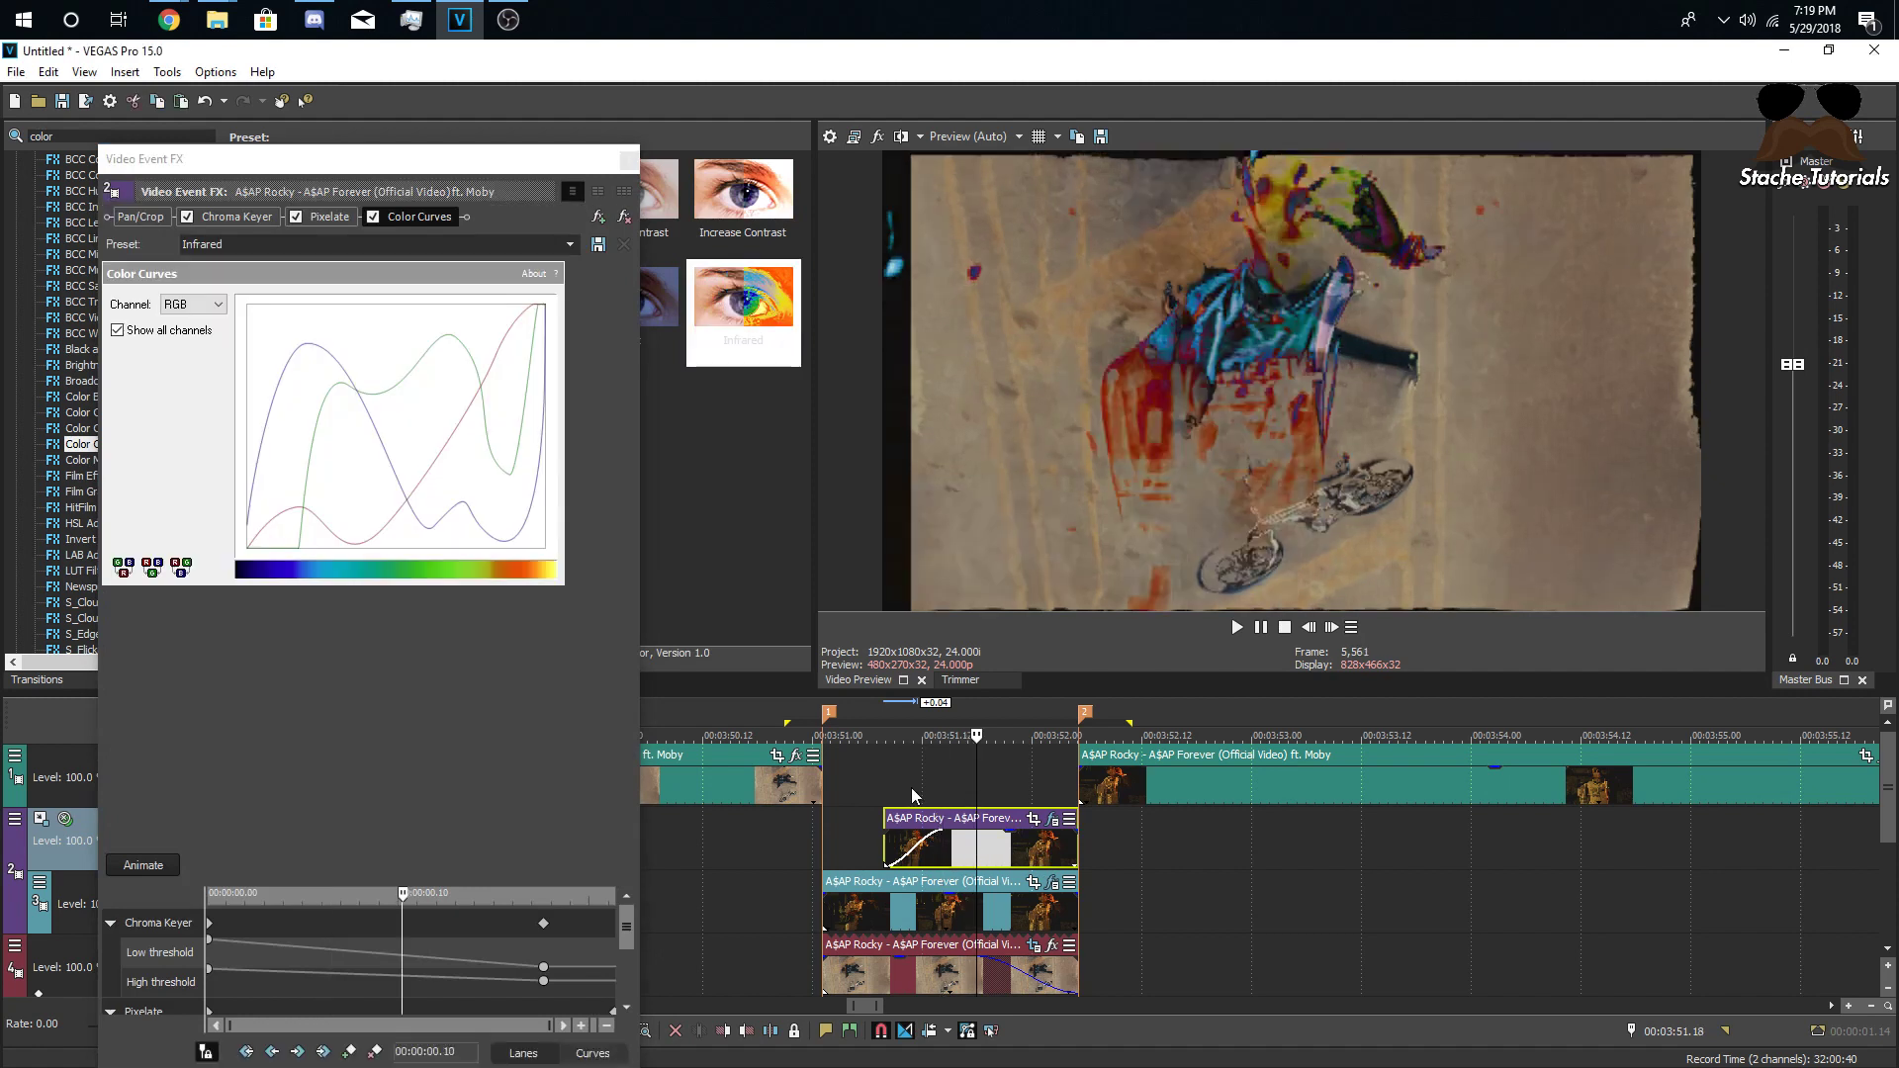
# - Play the transition from near marker 1, close the event effects window and replay from before the marker
pyautogui.click(847, 791)
pyautogui.press('space')
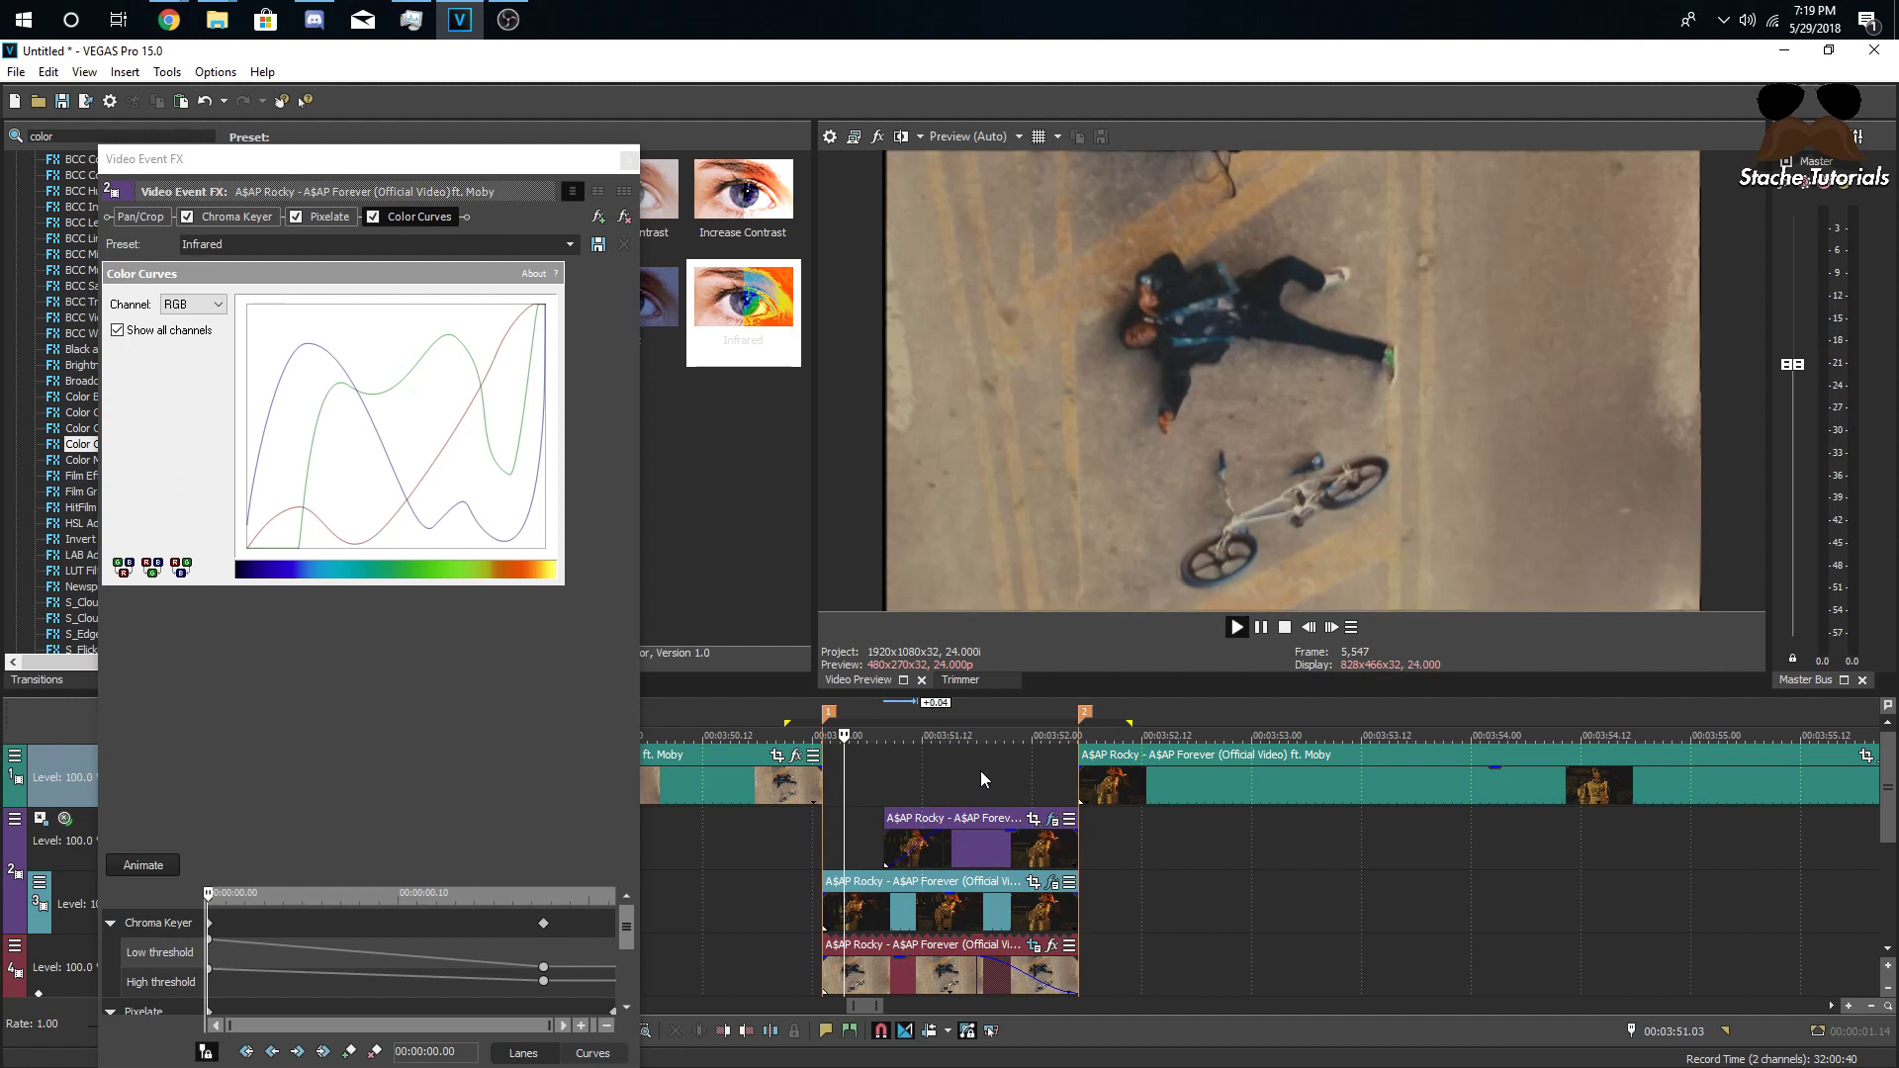
pyautogui.press('space')
pyautogui.click(628, 159)
pyautogui.click(749, 835)
pyautogui.press('space')
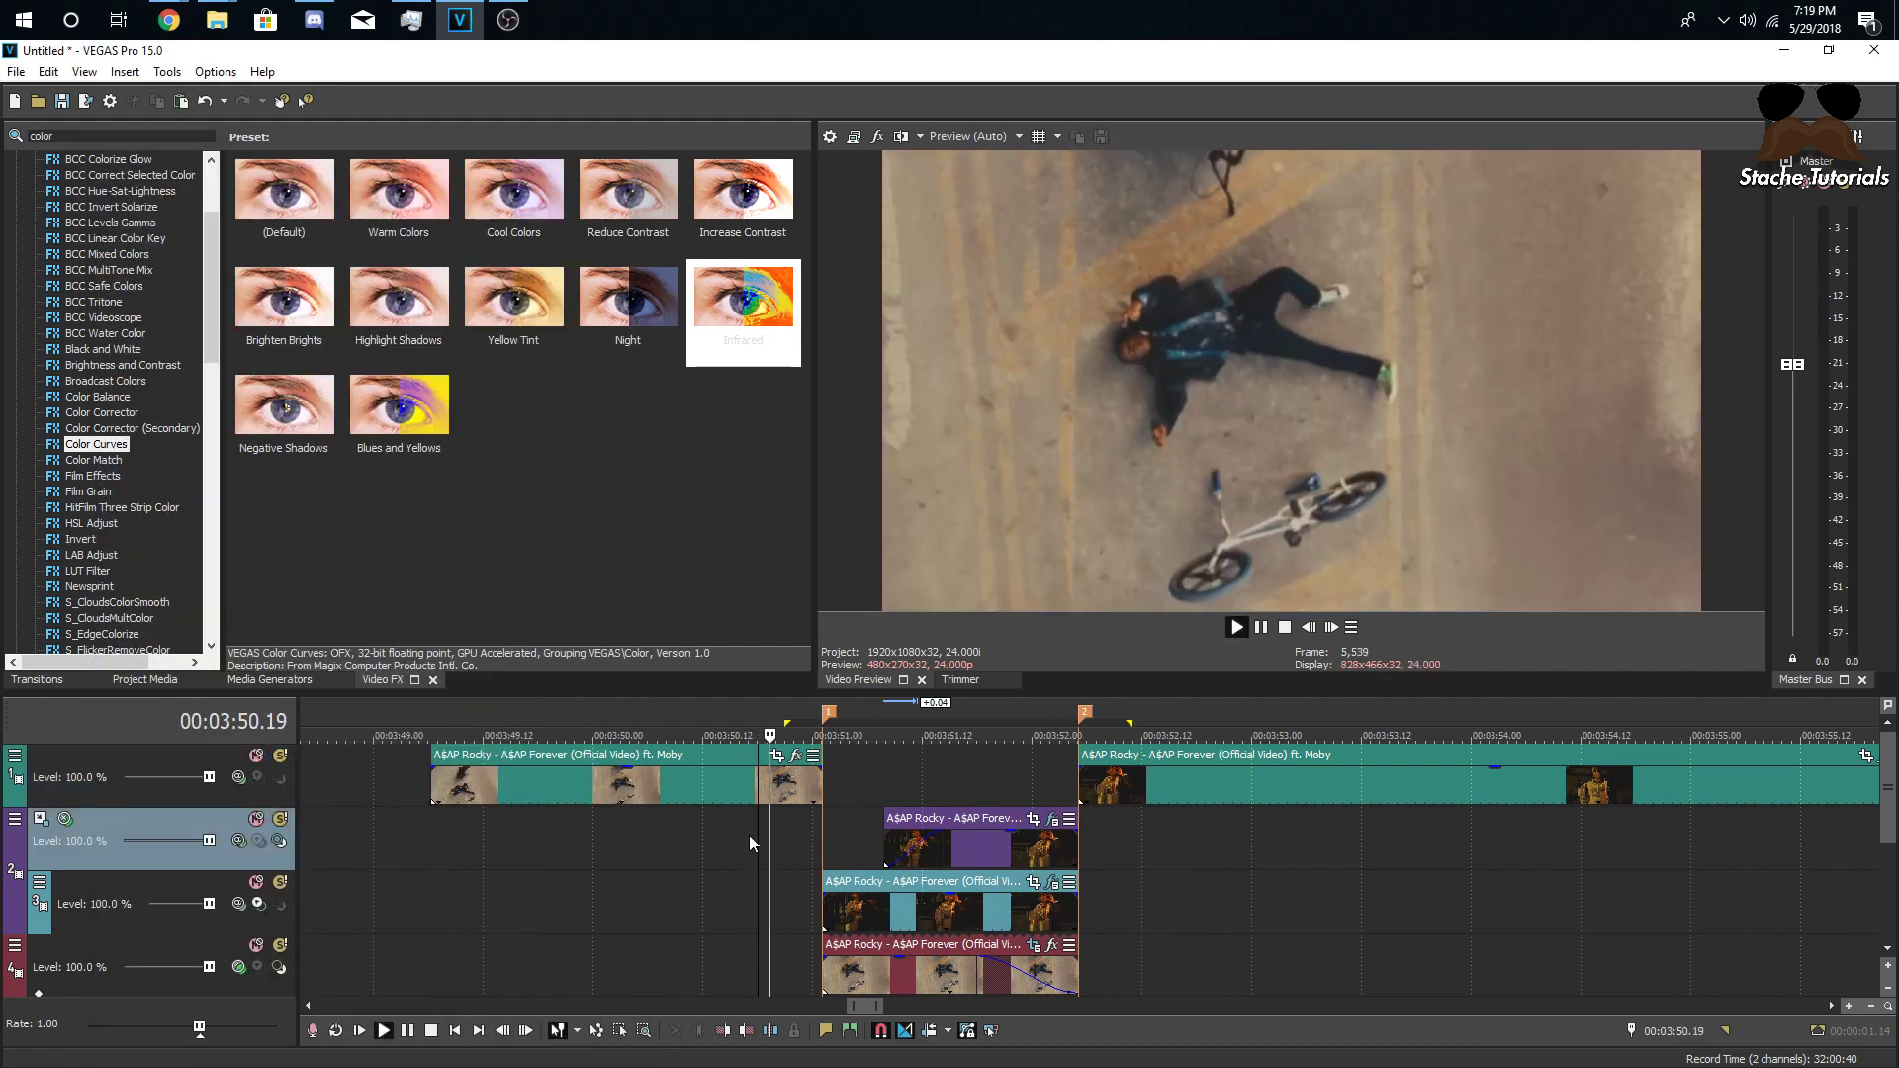
pyautogui.press('space')
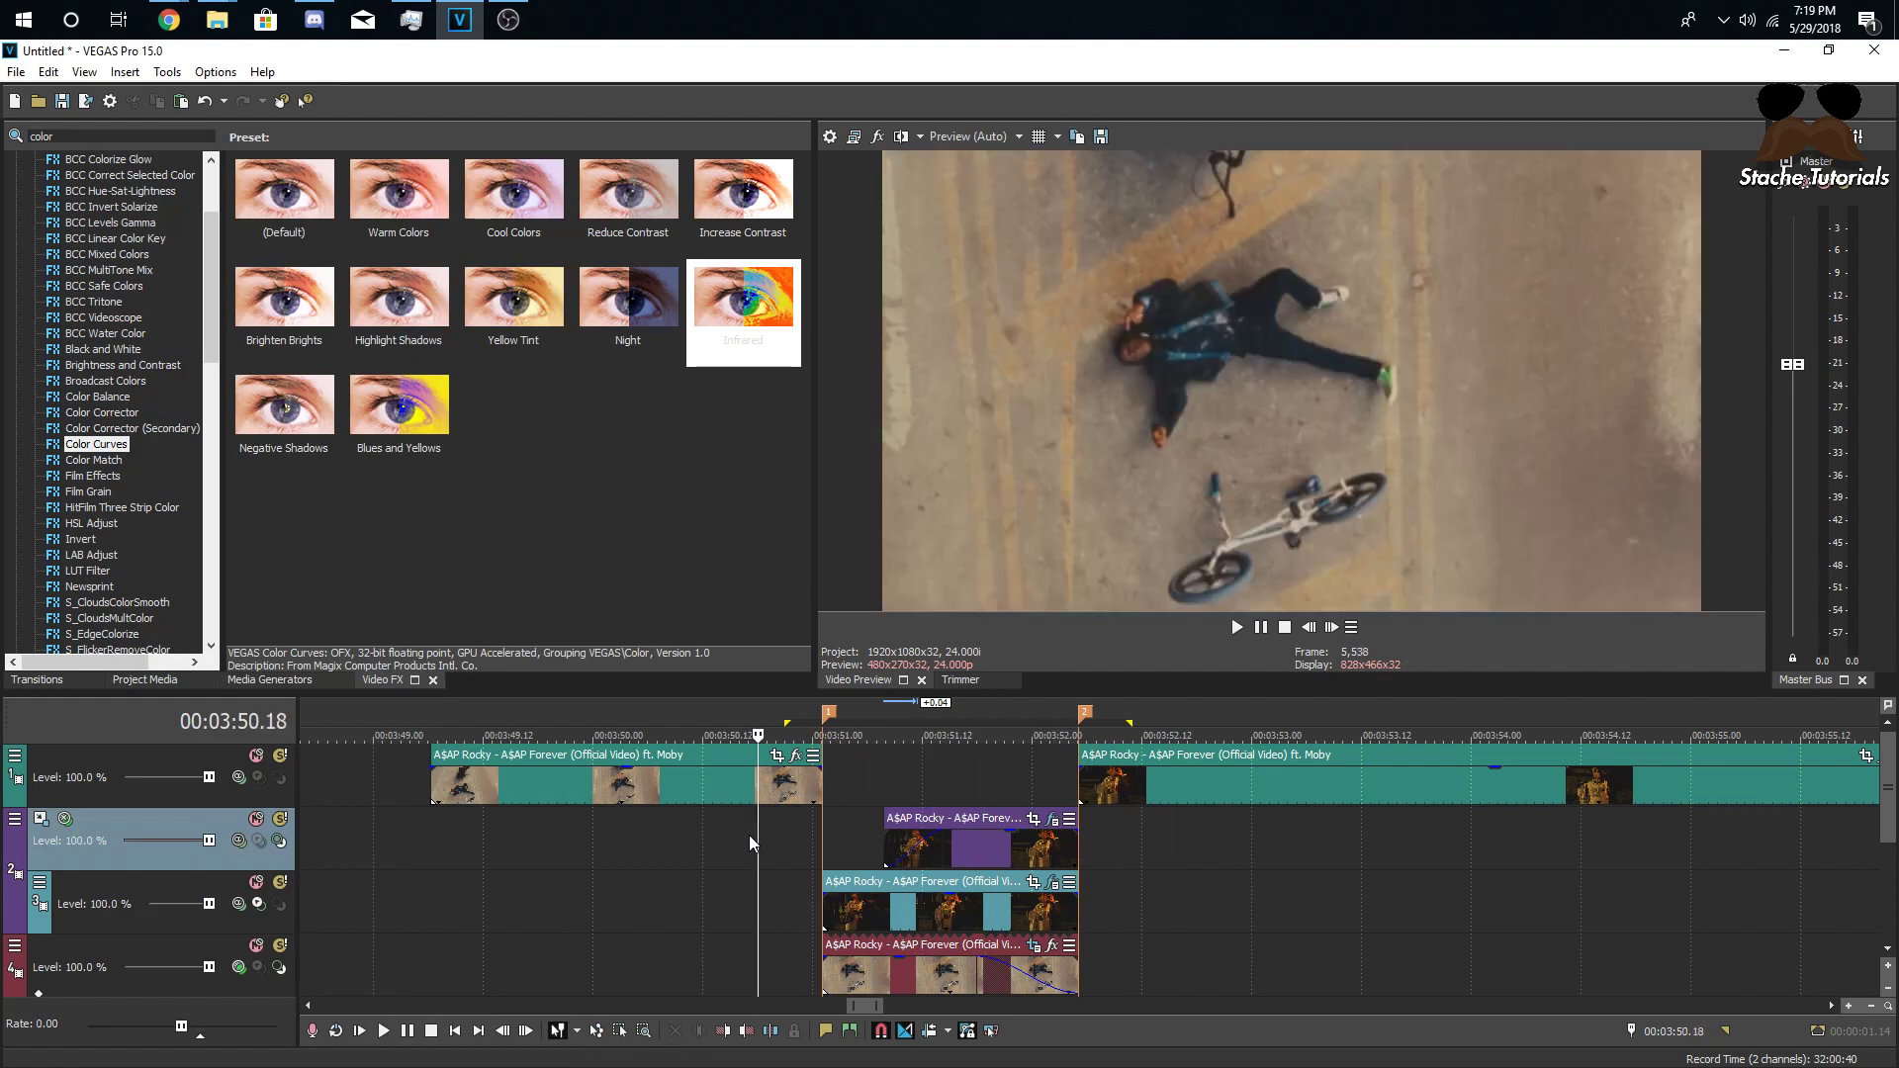